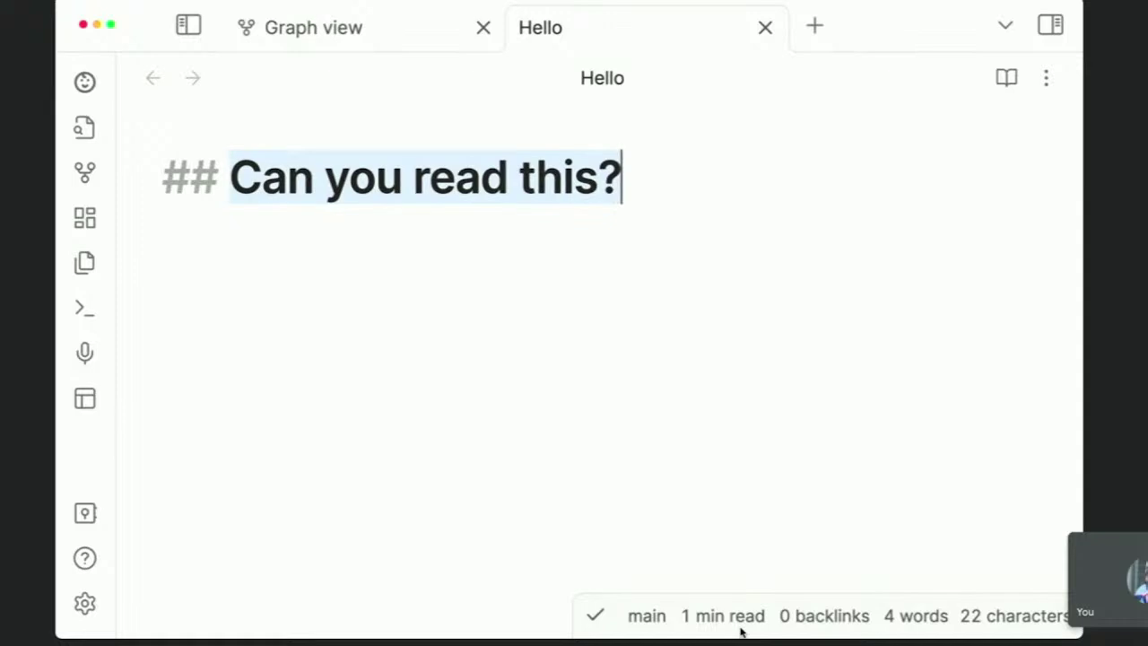
Replace the heading text with "How to Tend a Knowledge Garden", make it a level-one heading and start a new line below
{"action": "type", "text": "How to Tend a "}
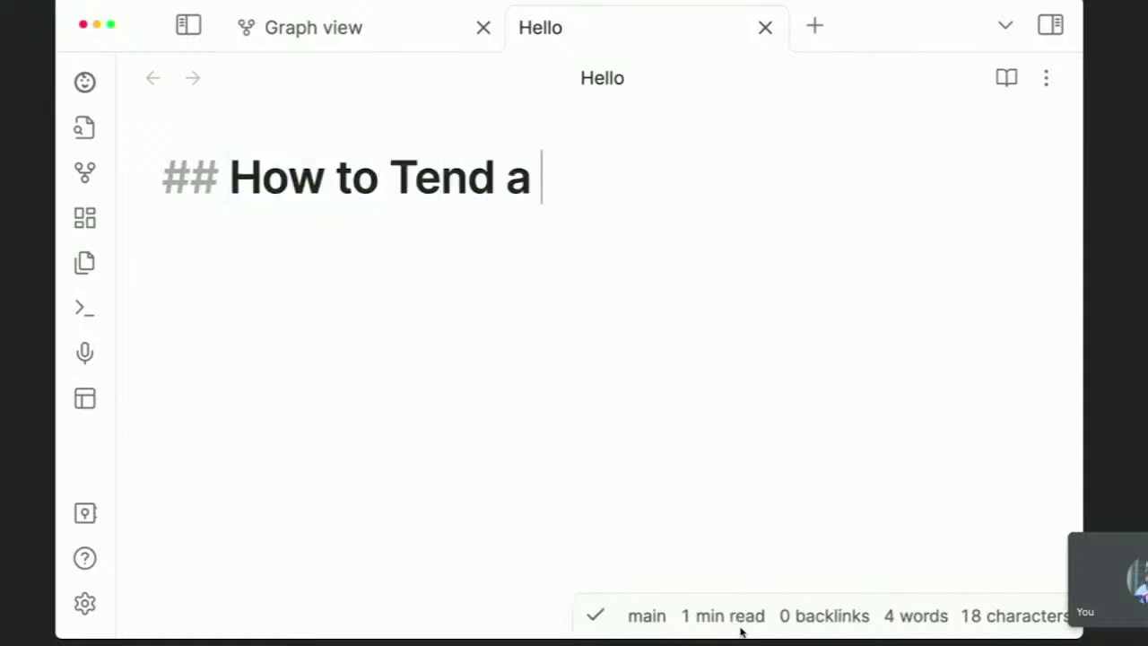
{"action": "type", "text": "Knowledge G"}
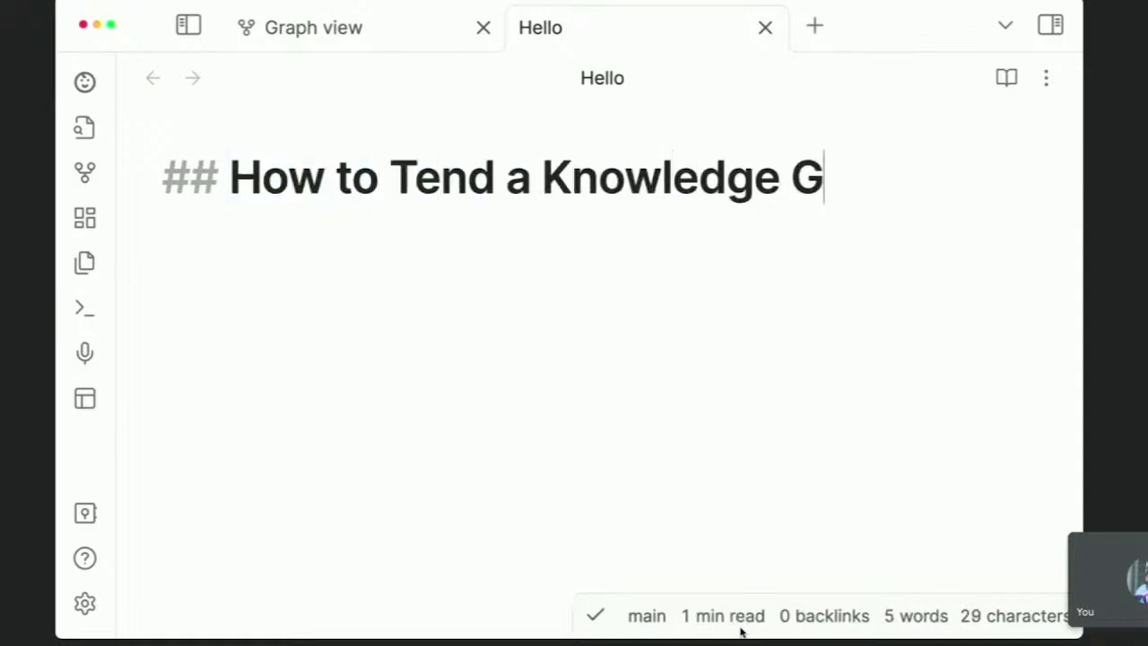
{"action": "type", "text": "arden"}
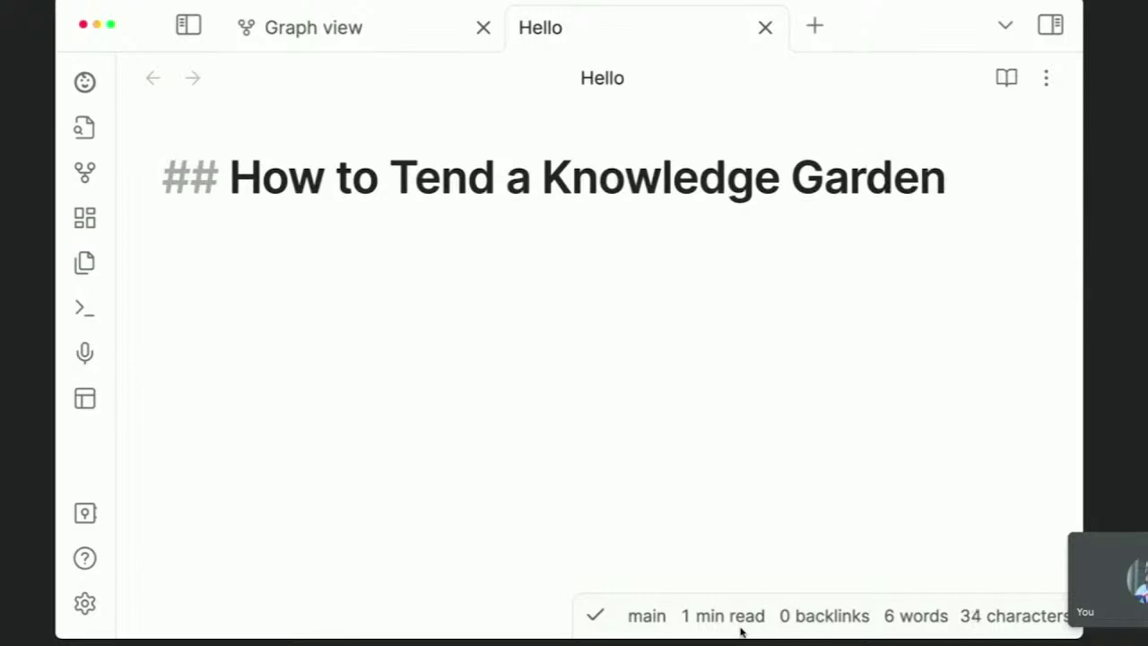
{"action": "key", "text": "super+Left"}
{"action": "key", "text": "Right"}
{"action": "key", "text": "BackSpace"}
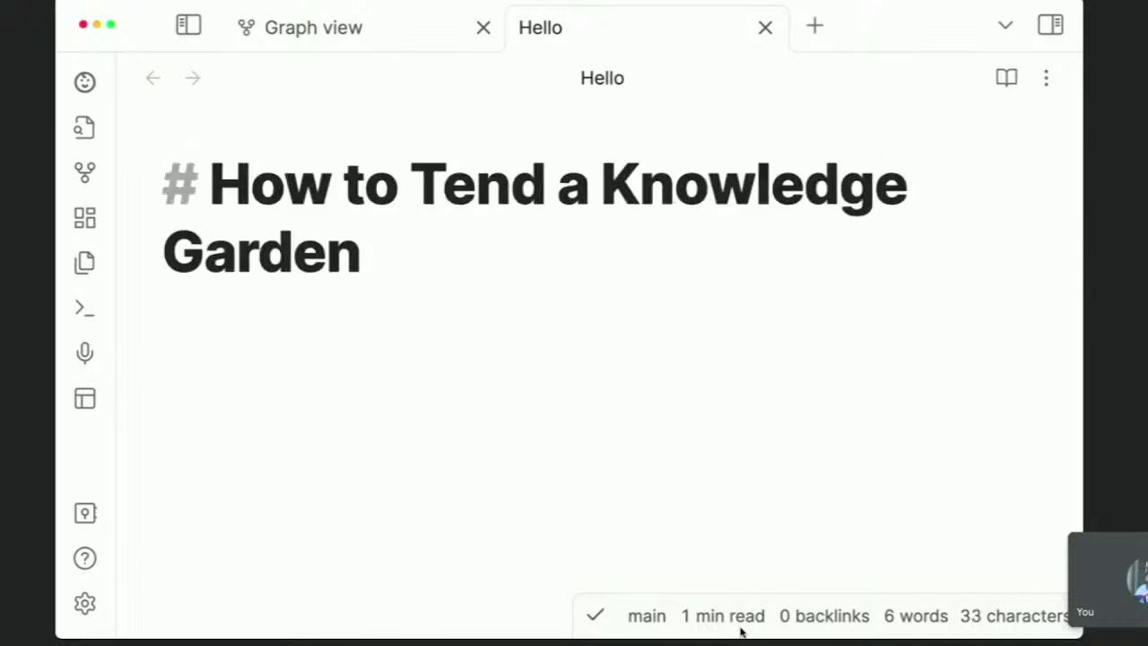
{"action": "key", "text": "super+Right"}
{"action": "key", "text": "Return"}
Switch to Microsoft Edge and view the obsidian-wordy GitHub repository page enlarged to 150%
{"action": "key", "text": "super+Tab"}
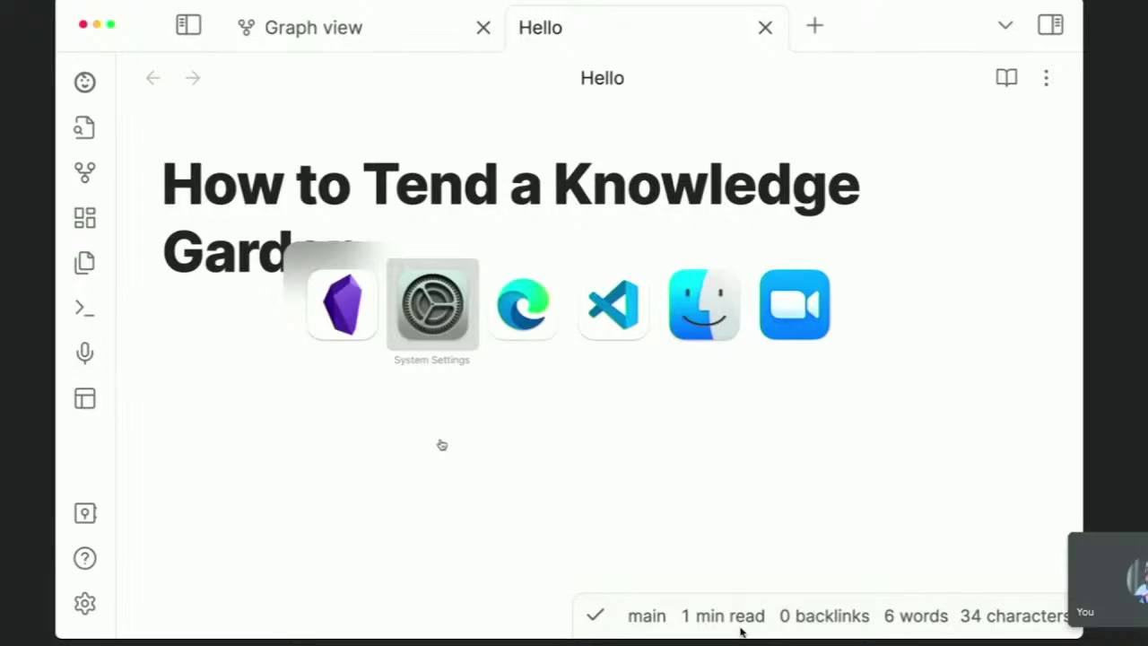
{"action": "key", "text": "super+Tab"}
{"action": "key", "text": "super+t"}
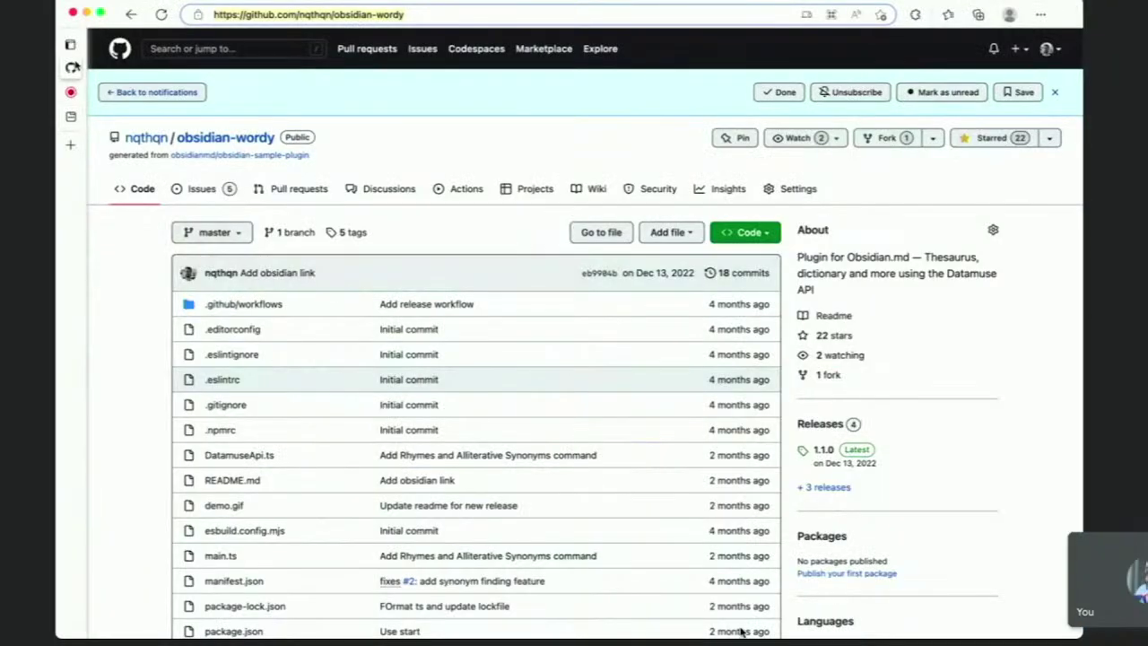
{"action": "key", "text": "super+equal"}
{"action": "key", "text": "super+equal"}
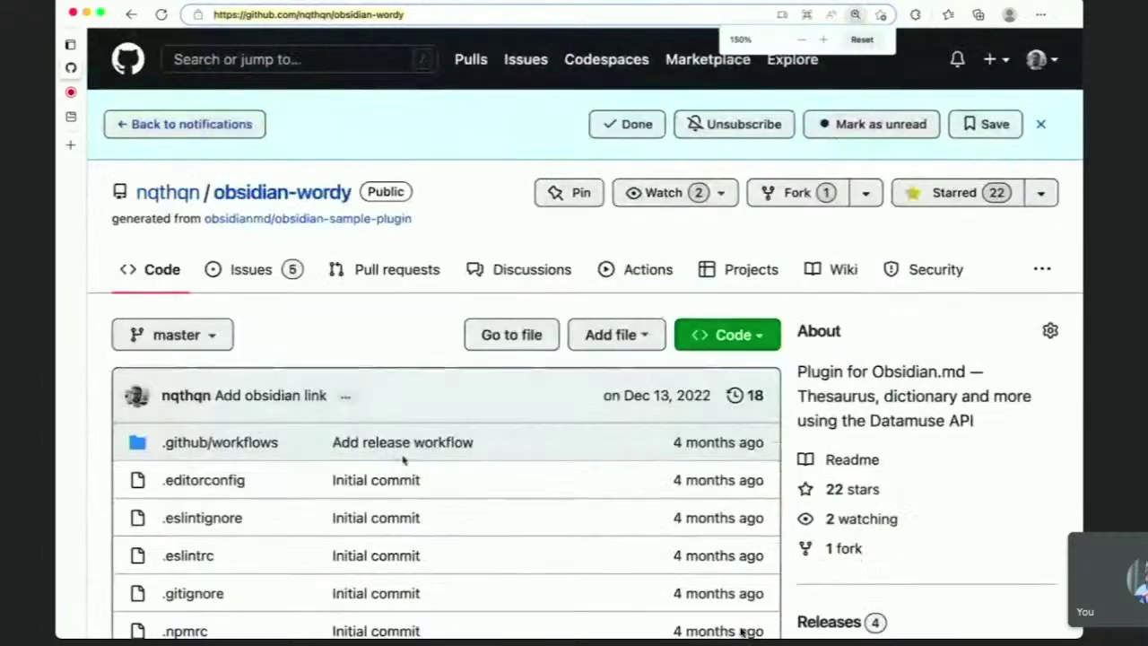
{"action": "scroll", "coordinate": [404, 460], "scroll_direction": "down", "scroll_amount": 2}
{"action": "scroll", "coordinate": [404, 460], "scroll_direction": "up", "scroll_amount": 1}
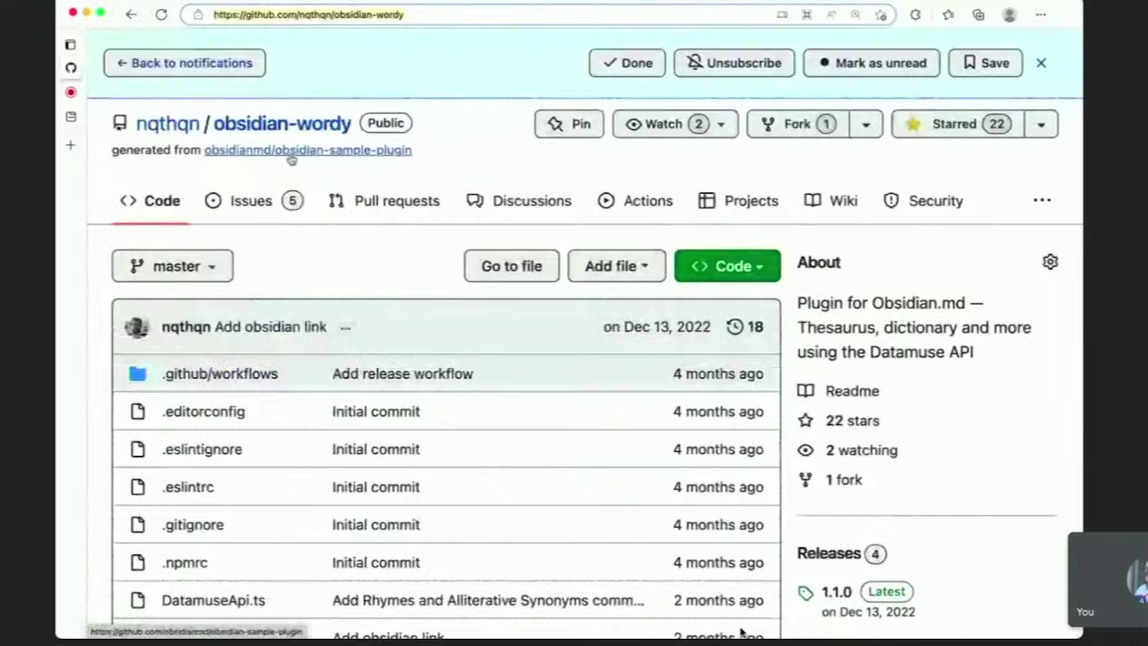
Switch back to Obsidian, show the vault's graph view and play its time-lapse animation
{"action": "key", "text": "super+Tab"}
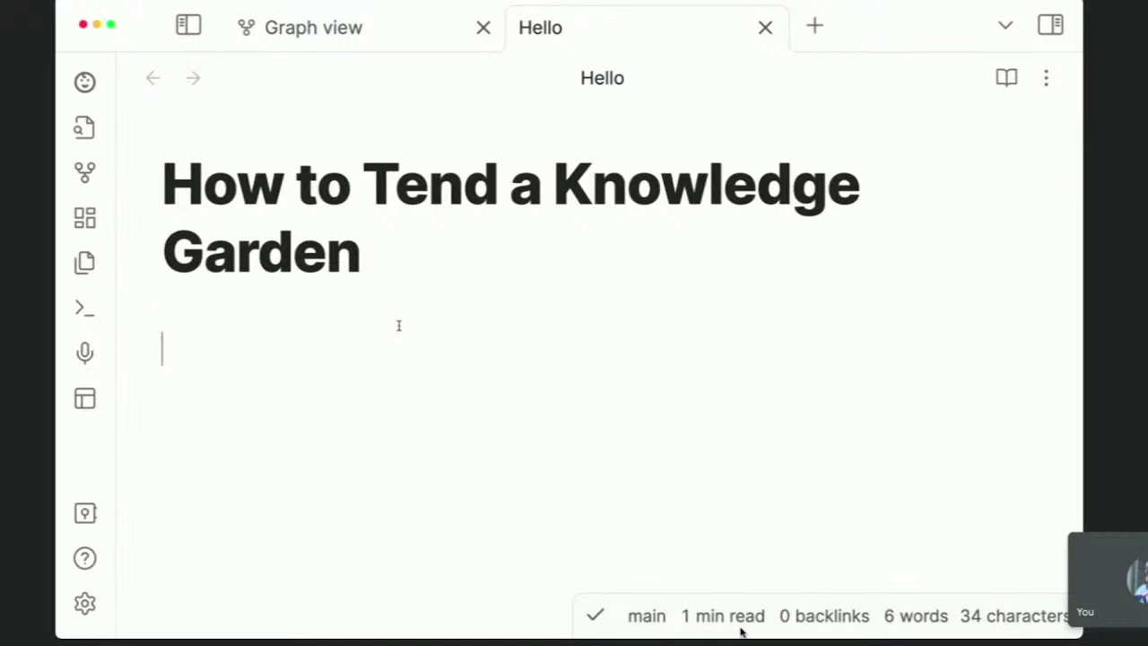
{"action": "left_click", "coordinate": [323, 42]}
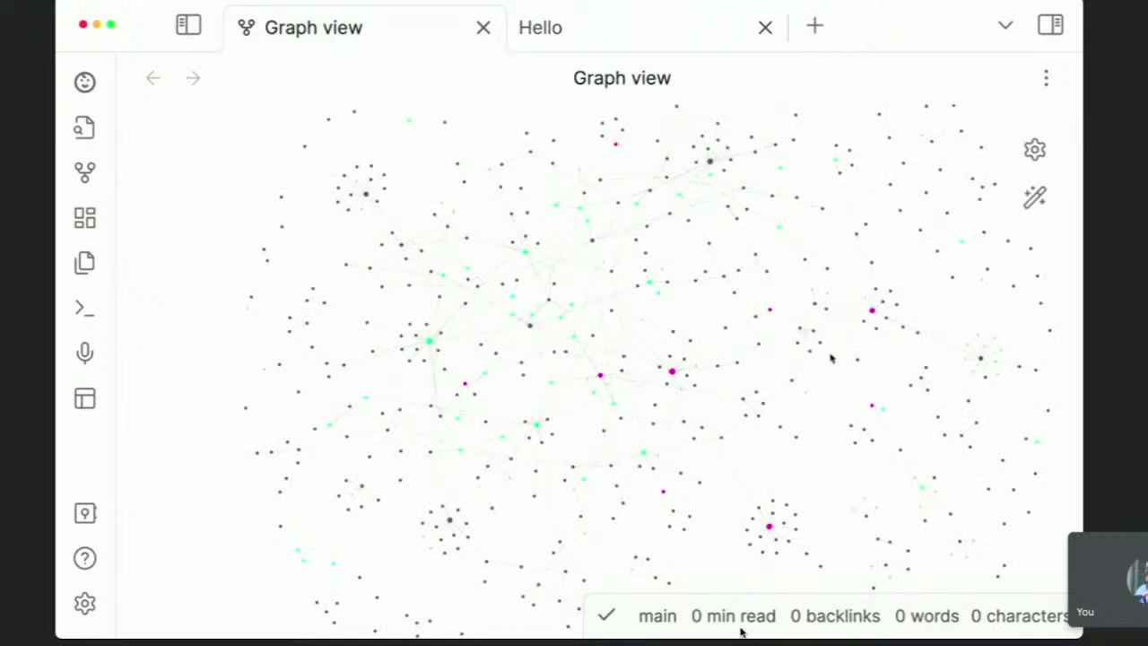
{"action": "left_click", "coordinate": [1034, 197]}
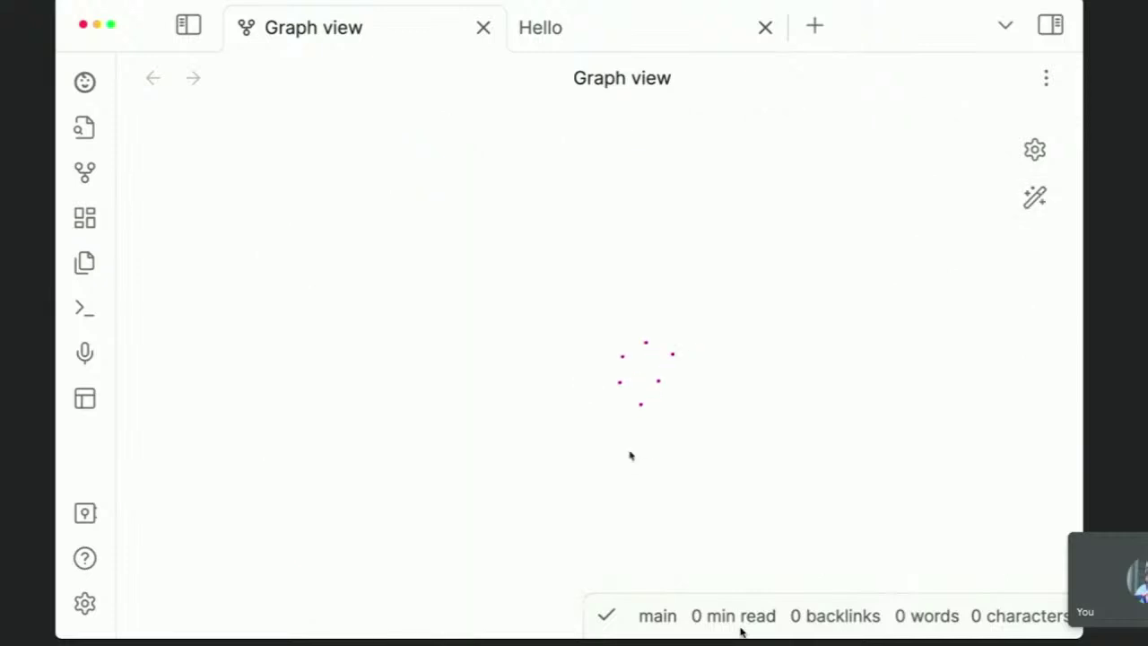
{"action": "scroll", "coordinate": [629, 452], "scroll_direction": "up", "scroll_amount": 5}
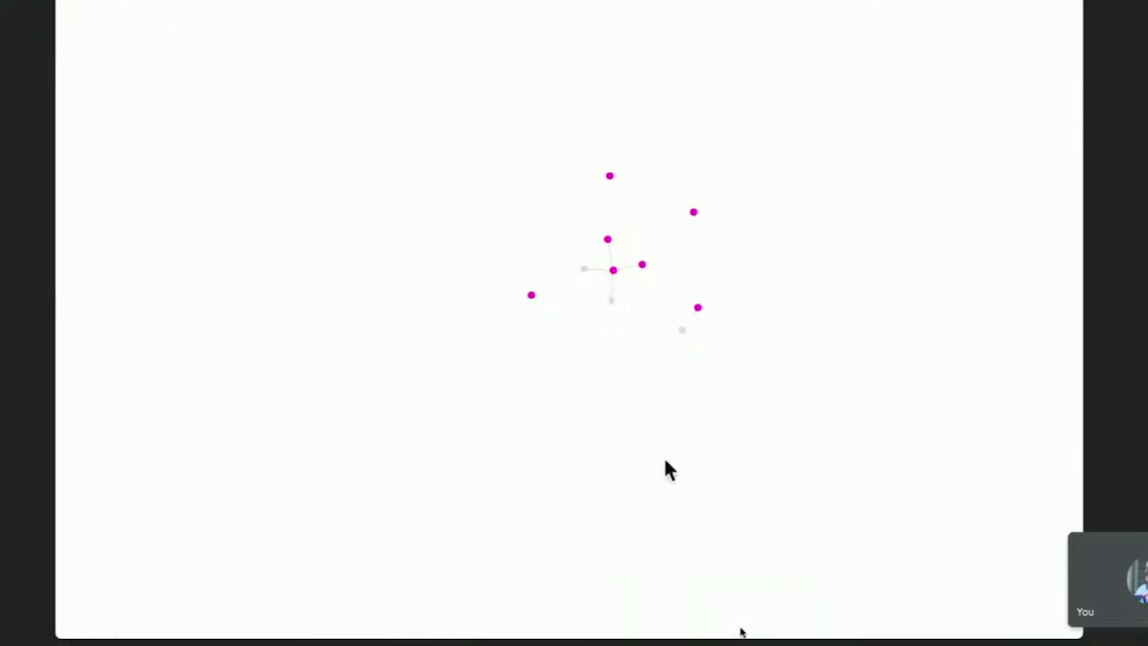
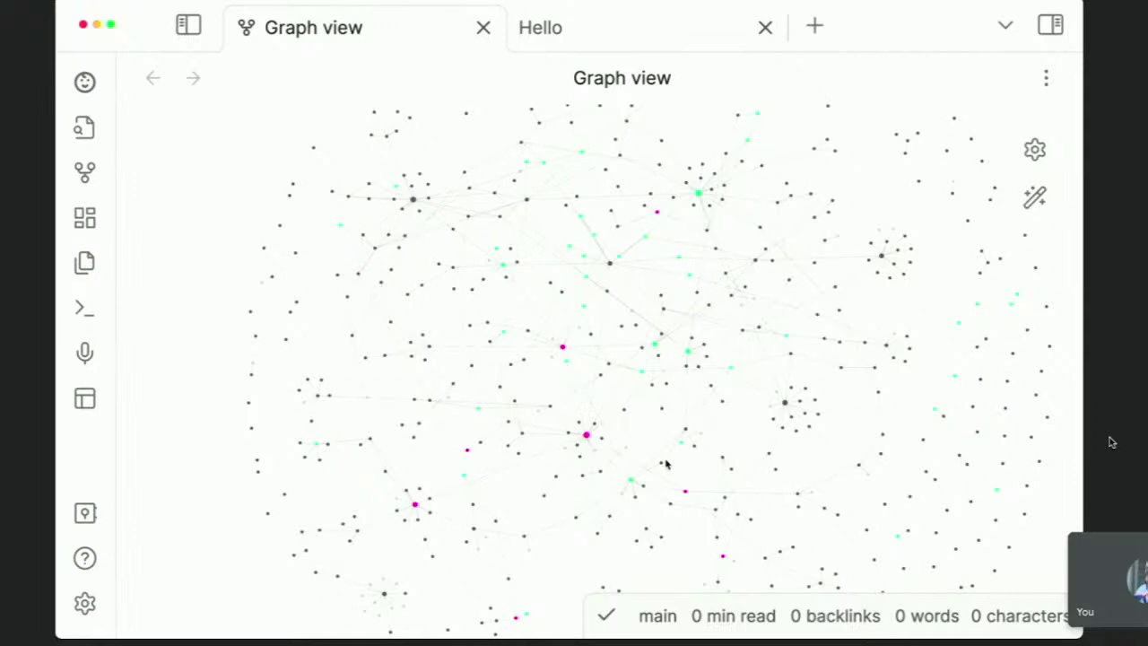
Switch to Microsoft Edge, open obsidian.md in a new tab and look over the home page
{"action": "key", "text": "super+Tab"}
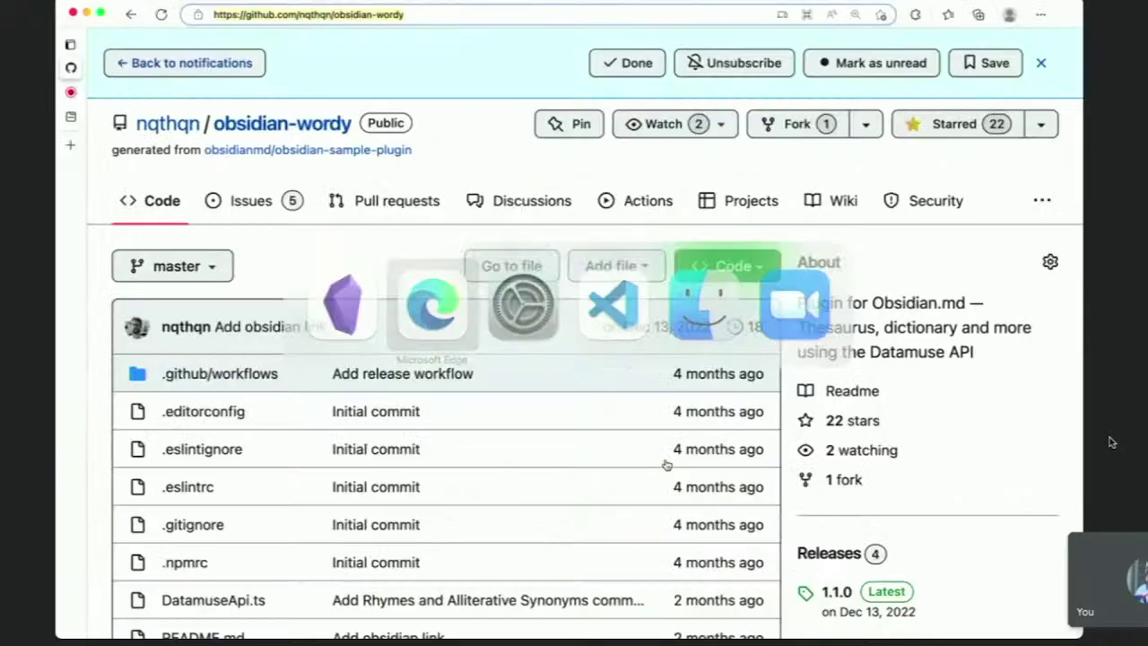
{"action": "key", "text": "super+t"}
{"action": "type", "text": "obsidian.md"}
{"action": "key", "text": "Return"}
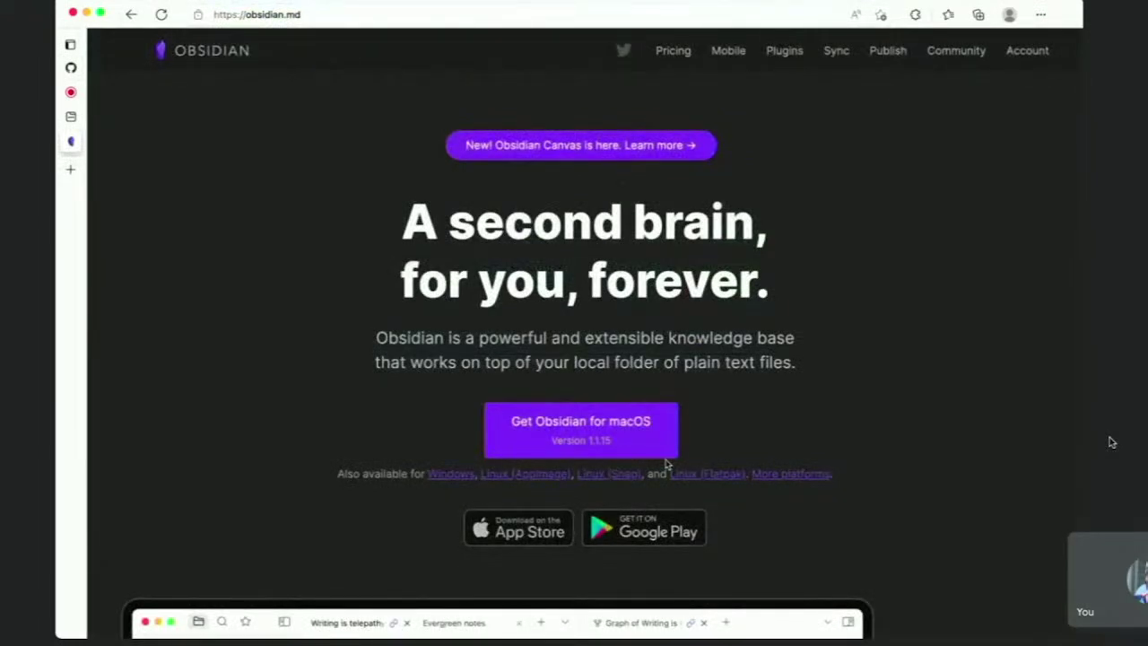
{"action": "scroll", "coordinate": [666, 463], "scroll_direction": "down", "scroll_amount": 8}
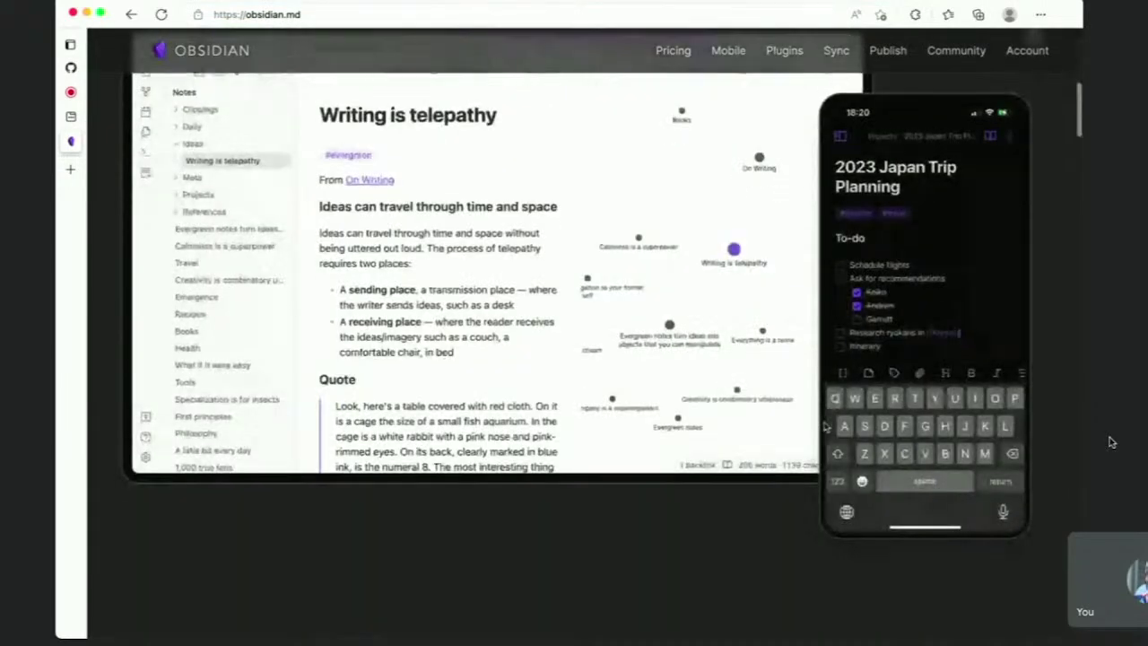
{"action": "scroll", "coordinate": [1111, 441], "scroll_direction": "up", "scroll_amount": 2}
{"action": "scroll", "coordinate": [1110, 441], "scroll_direction": "down", "scroll_amount": 5}
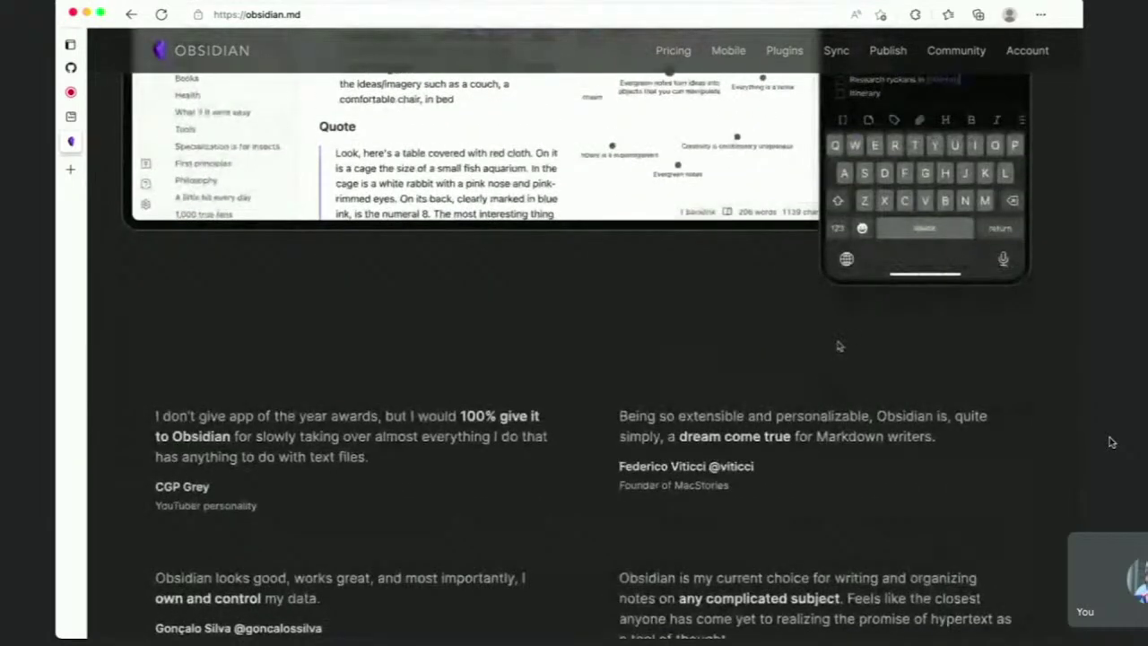
Review the Obsidian Sync page and the Obsidian Publish page down to its example sites
{"action": "left_click", "coordinate": [838, 54]}
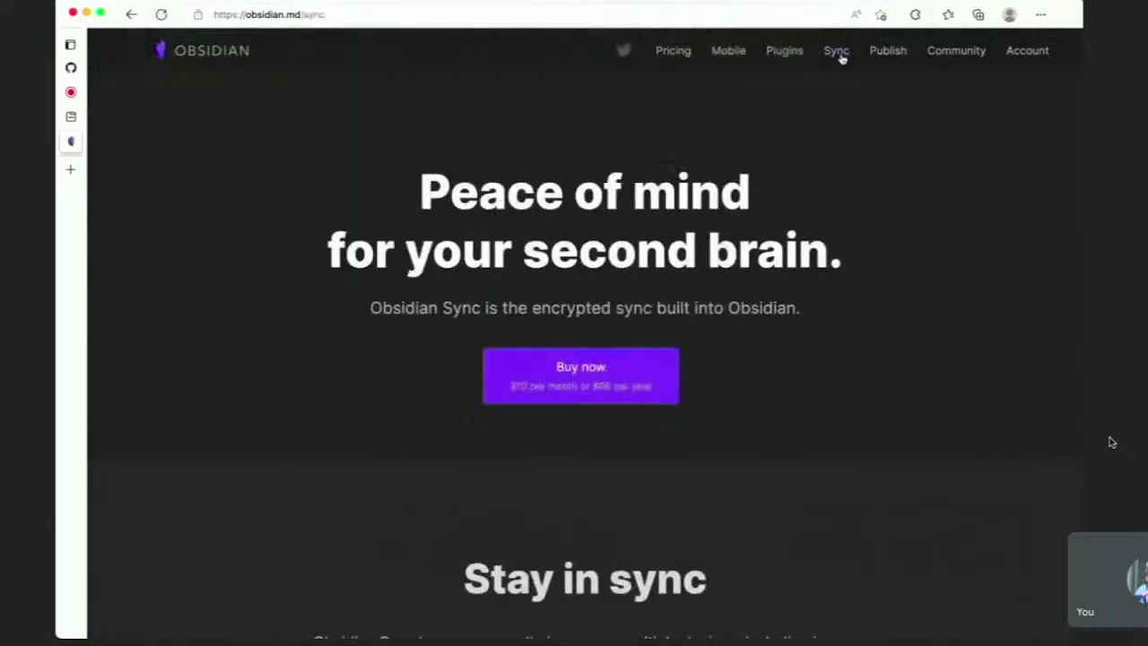
{"action": "scroll", "coordinate": [897, 328], "scroll_direction": "down", "scroll_amount": 8}
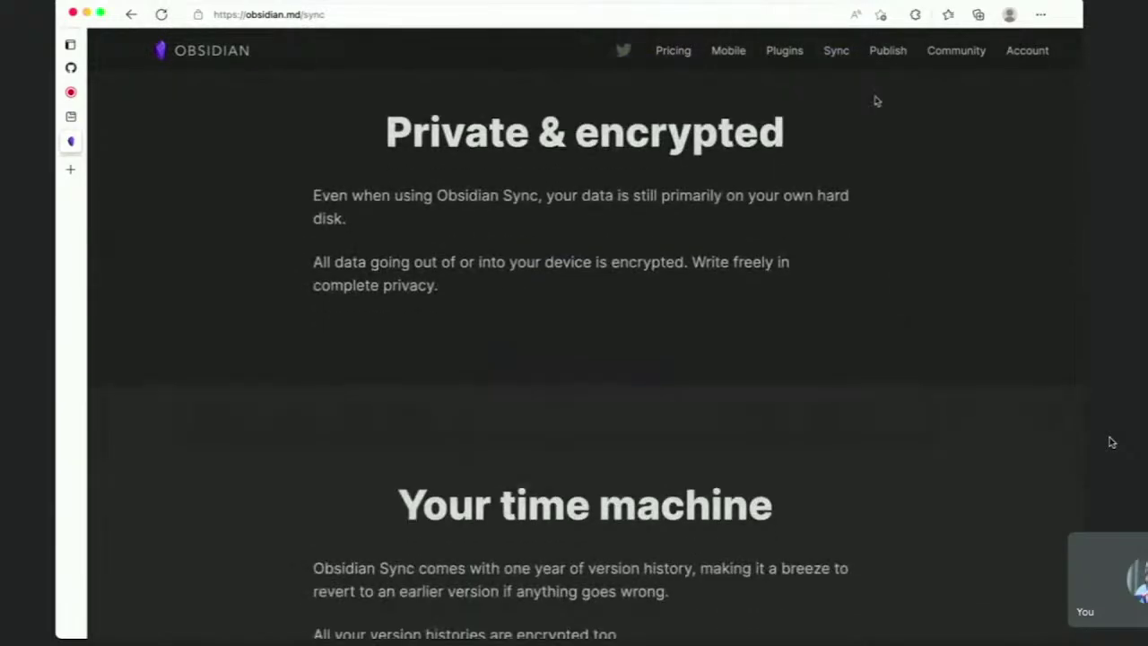
{"action": "left_click", "coordinate": [886, 53]}
{"action": "scroll", "coordinate": [811, 480], "scroll_direction": "down", "scroll_amount": 4}
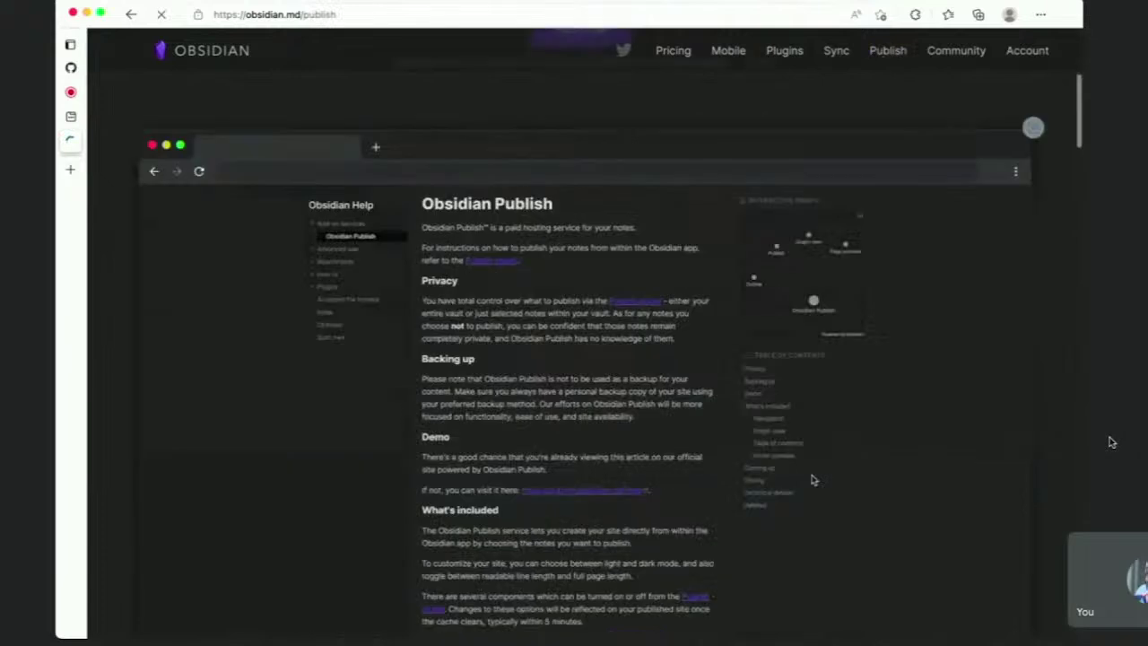
{"action": "scroll", "coordinate": [811, 480], "scroll_direction": "down", "scroll_amount": 4}
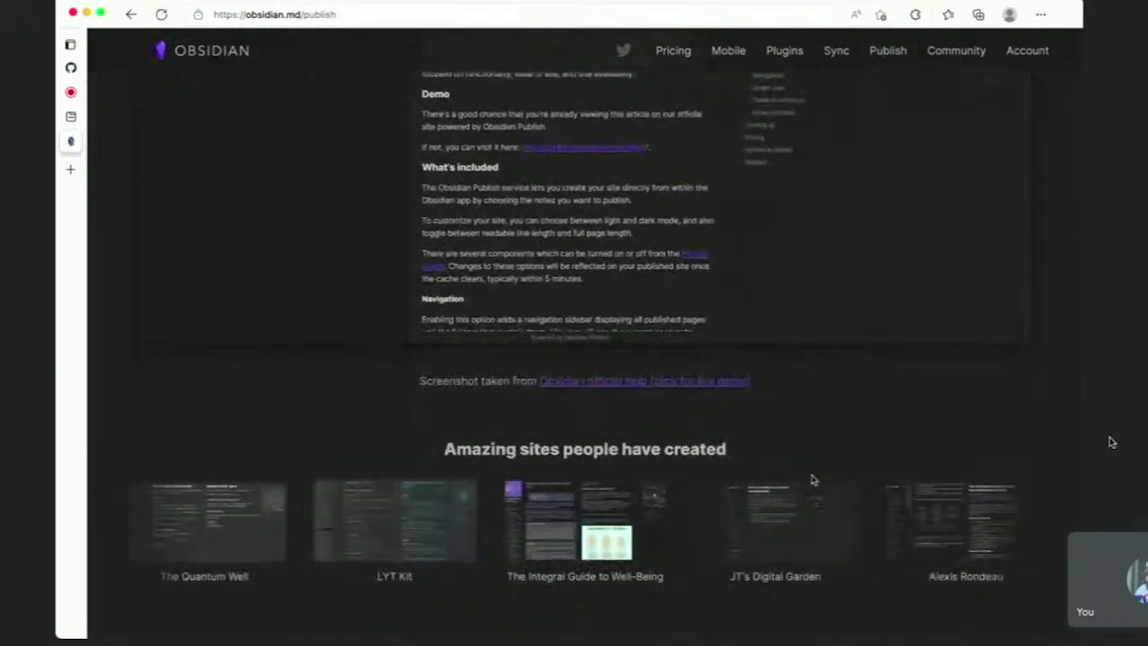
Visit the JT's Digital Garden and LYT Kit example sites, following the latter's links through the forest entrance to Guiding Values of PKM
{"action": "left_click", "coordinate": [783, 536]}
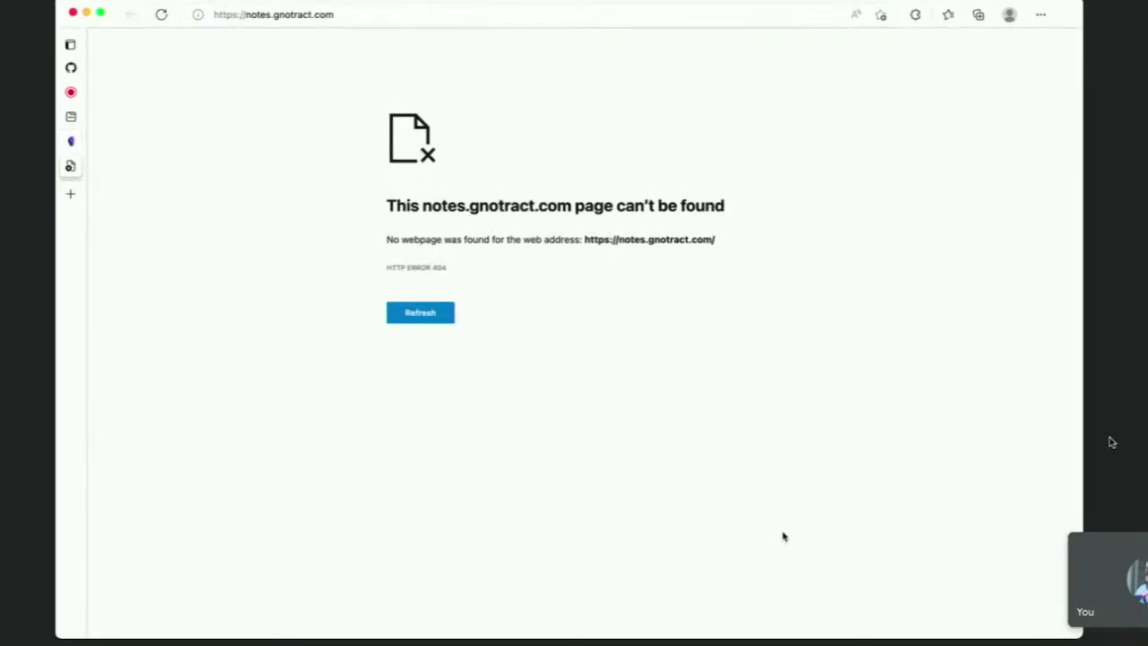
{"action": "key", "text": "super+w"}
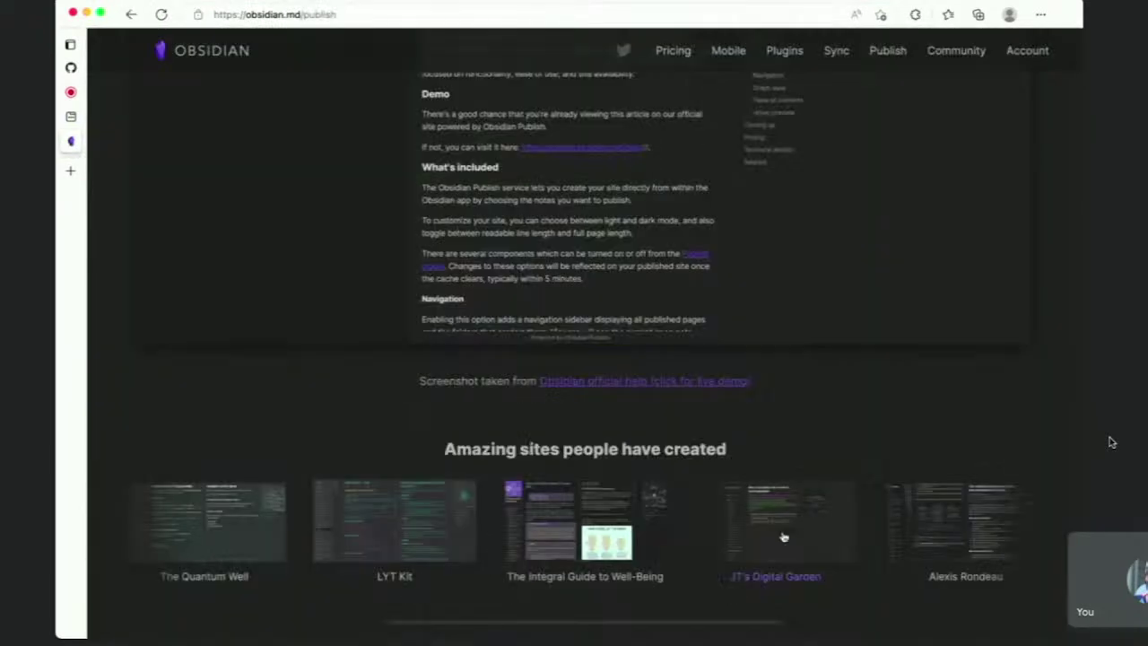
{"action": "left_click", "coordinate": [383, 545]}
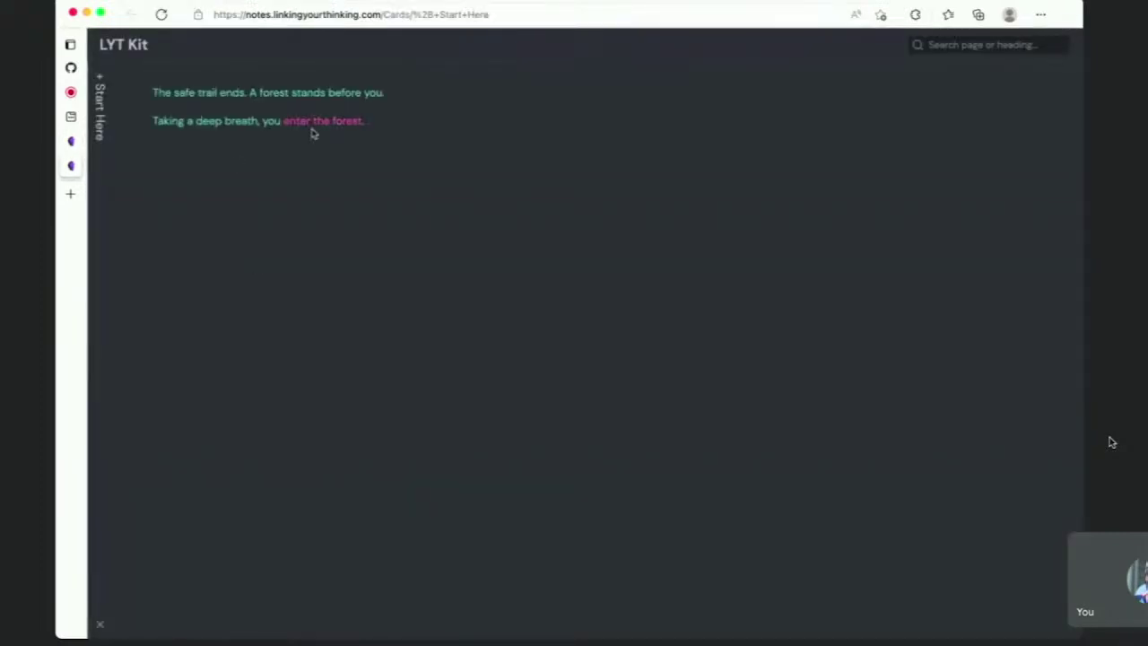
{"action": "left_click", "coordinate": [334, 121]}
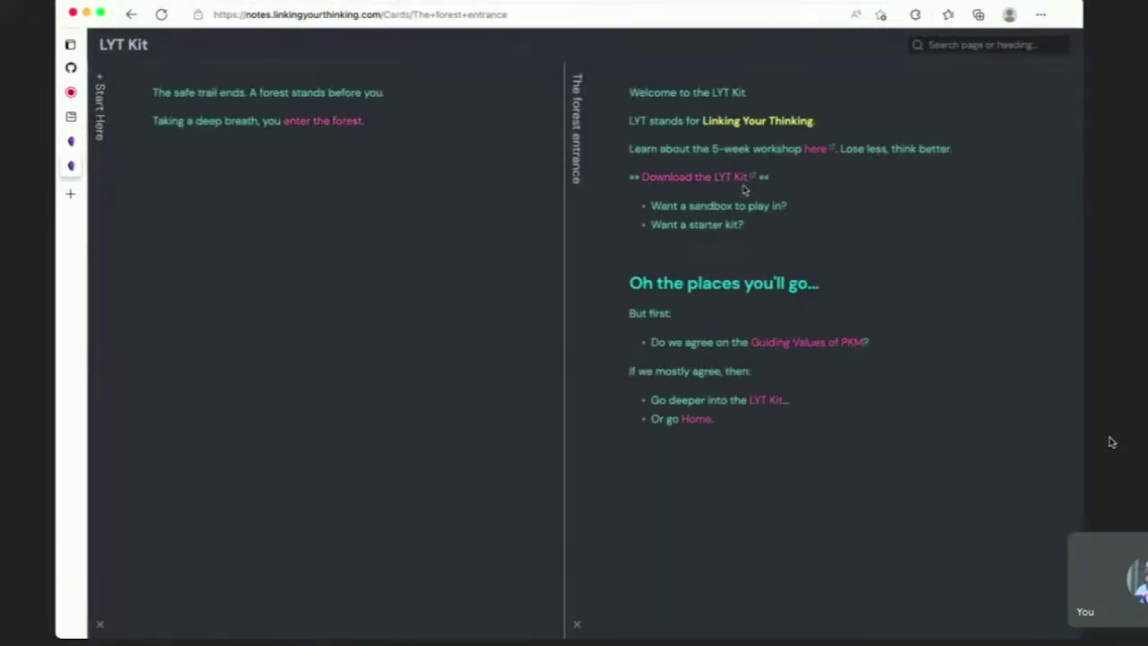
{"action": "left_click", "coordinate": [772, 343]}
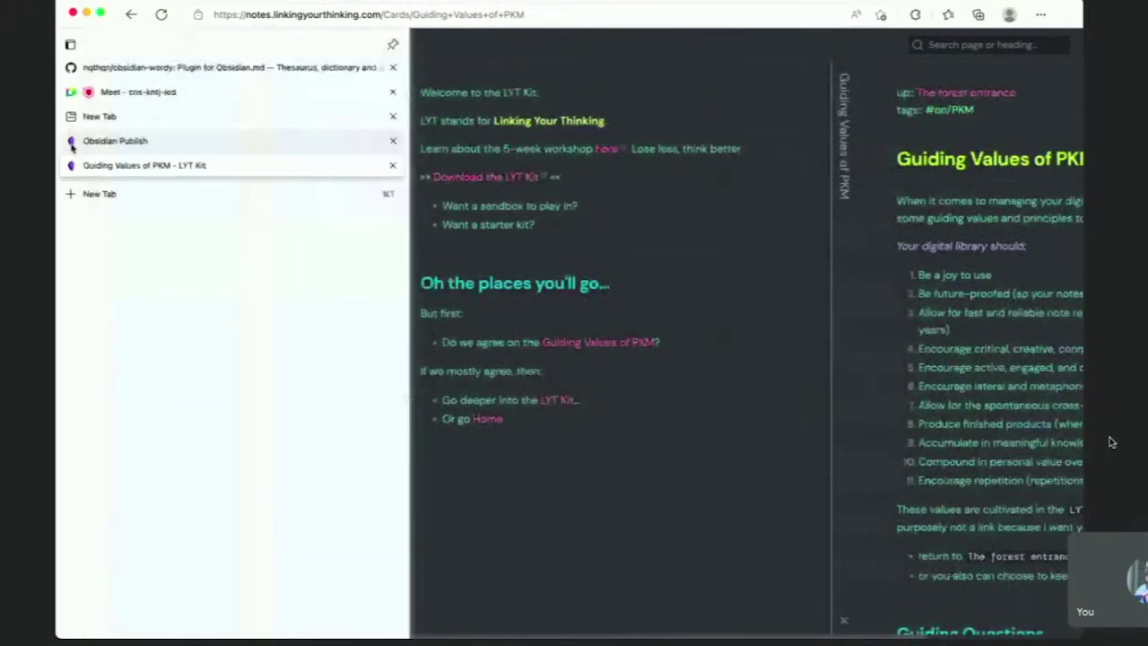
Return to the Obsidian Publish page, look through more of the example sites and go back to the Obsidian home page
{"action": "left_click", "coordinate": [71, 140]}
{"action": "scroll", "coordinate": [403, 502], "scroll_direction": "down", "scroll_amount": 5}
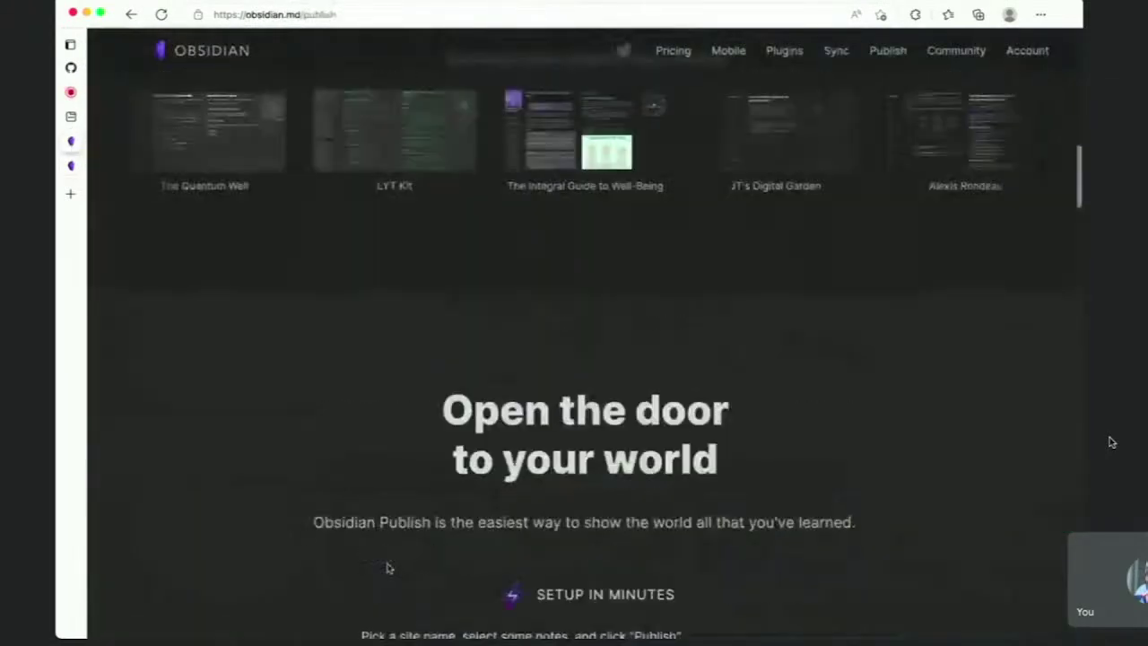
{"action": "scroll", "coordinate": [389, 568], "scroll_direction": "up", "scroll_amount": 3}
{"action": "scroll", "coordinate": [788, 469], "scroll_direction": "right", "scroll_amount": 5}
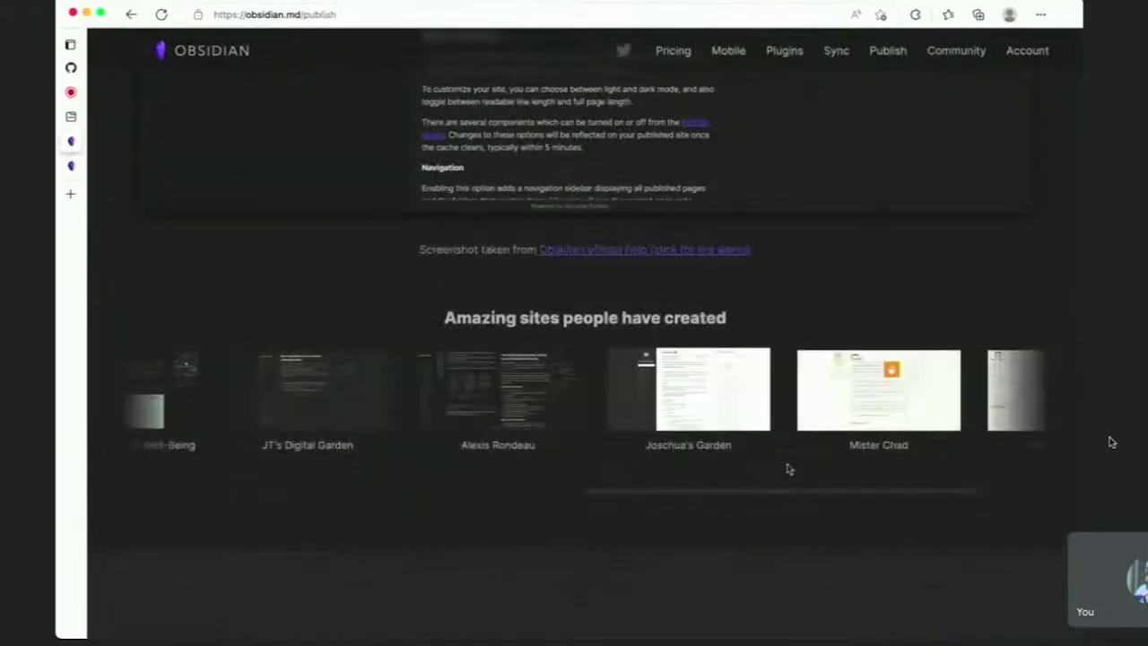
{"action": "scroll", "coordinate": [630, 408], "scroll_direction": "up", "scroll_amount": 15}
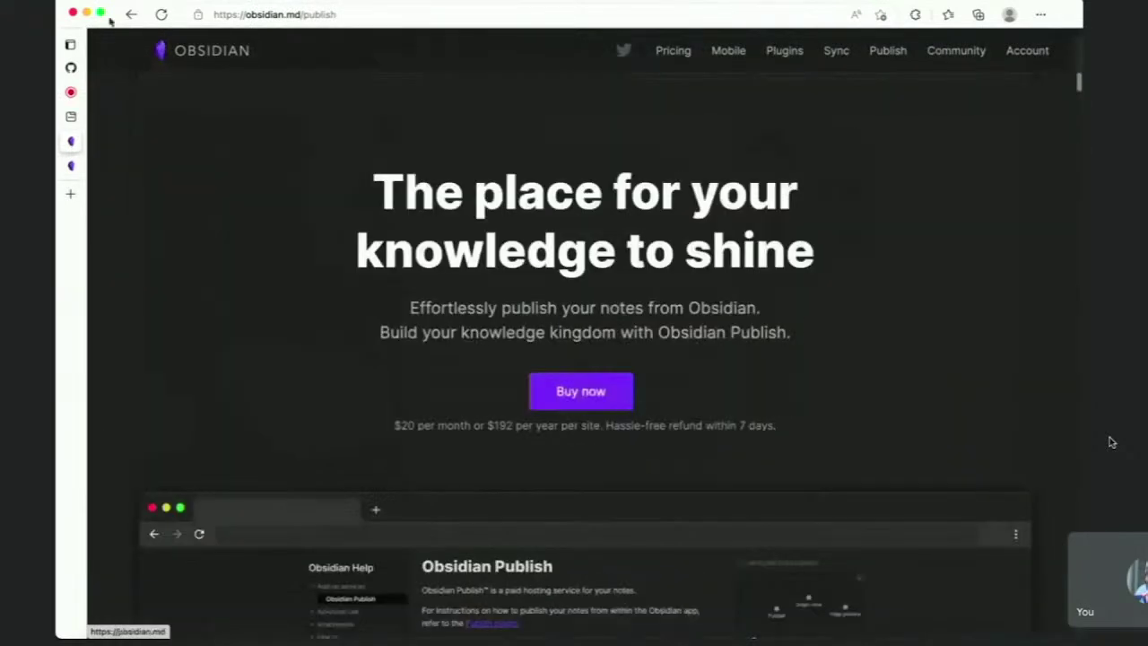
{"action": "left_click", "coordinate": [199, 50]}
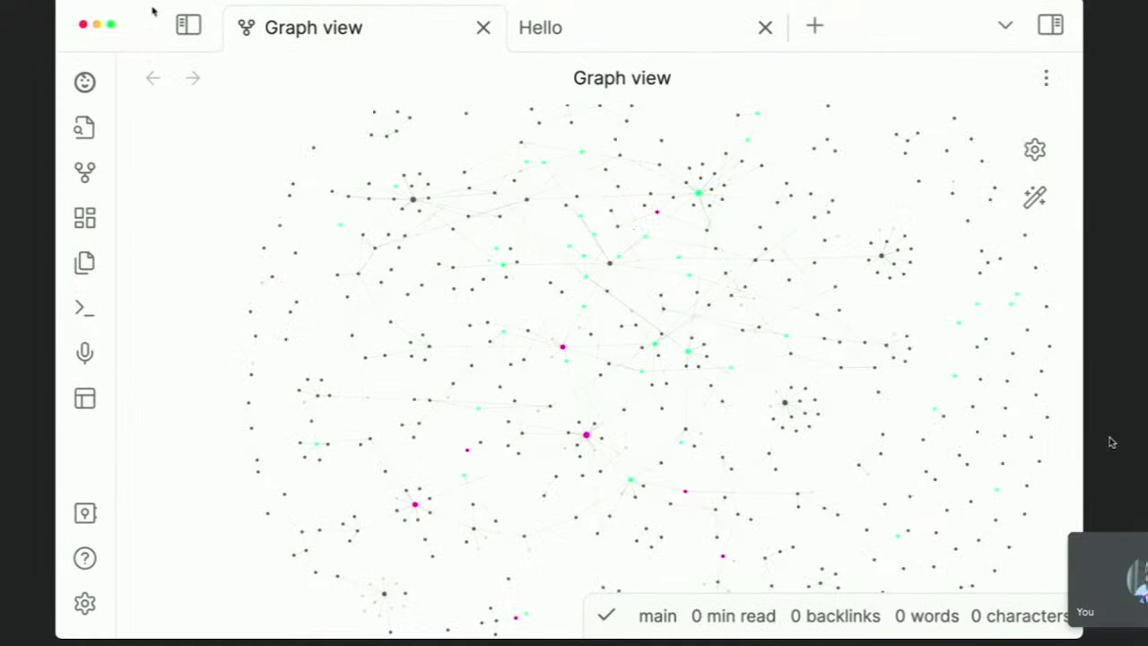
Create a new local vault named Garden, stored in the user's home folder
{"action": "left_click", "coordinate": [153, 1]}
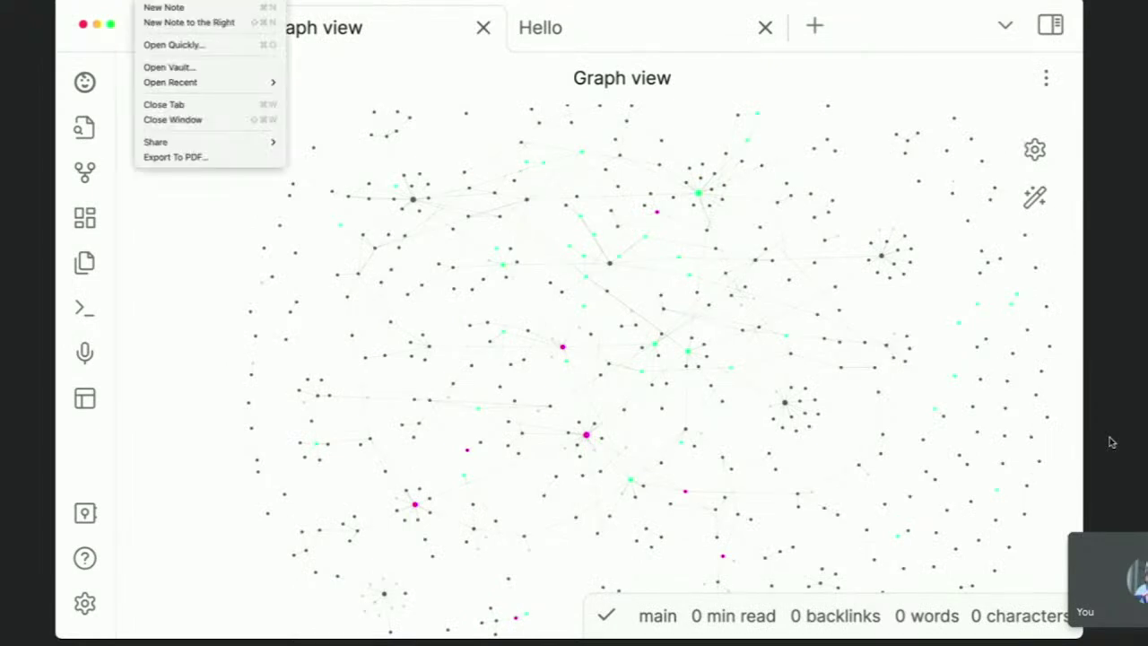
{"action": "left_click", "coordinate": [231, 68]}
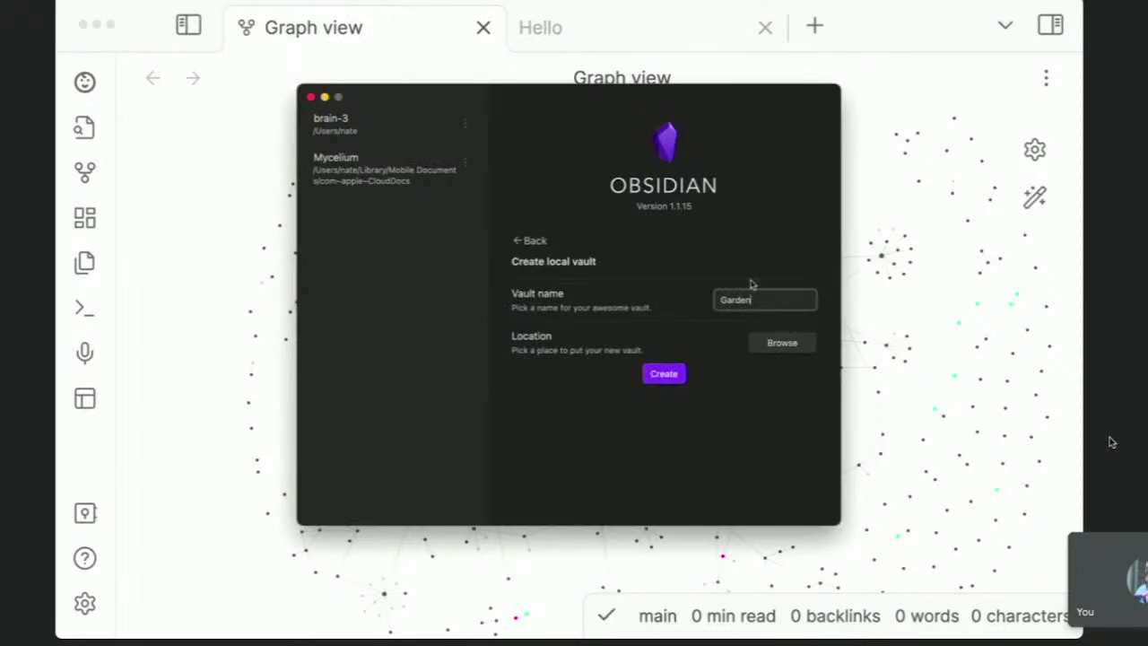
{"action": "left_click", "coordinate": [530, 240]}
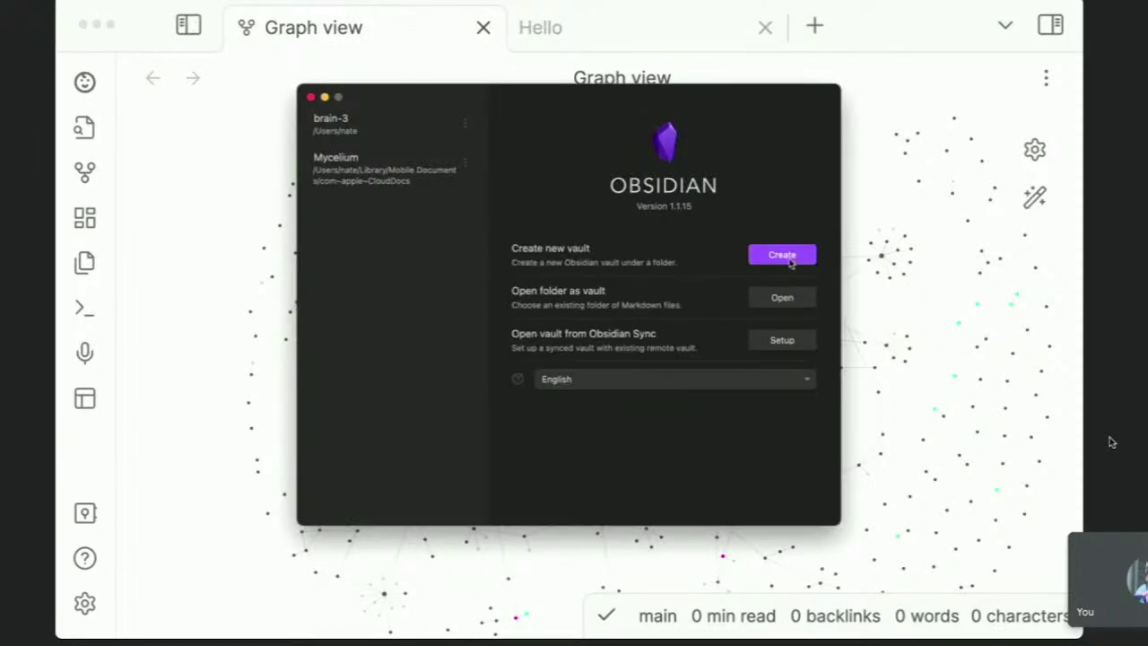
{"action": "left_click", "coordinate": [782, 255]}
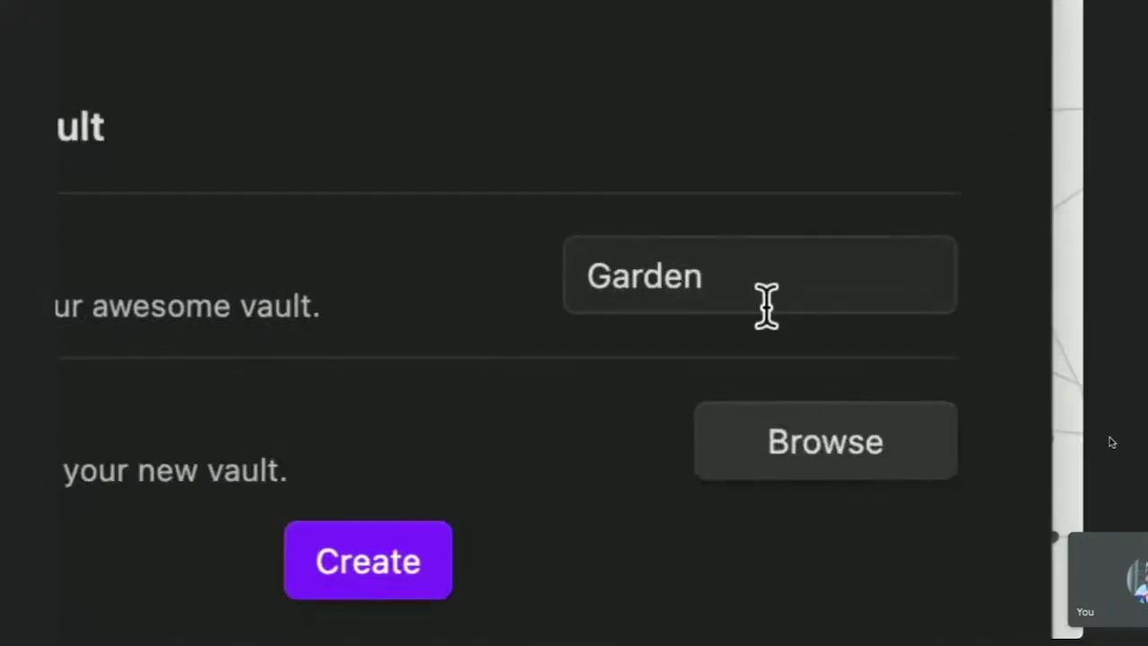
{"action": "left_click", "coordinate": [765, 305]}
{"action": "left_click", "coordinate": [464, 542]}
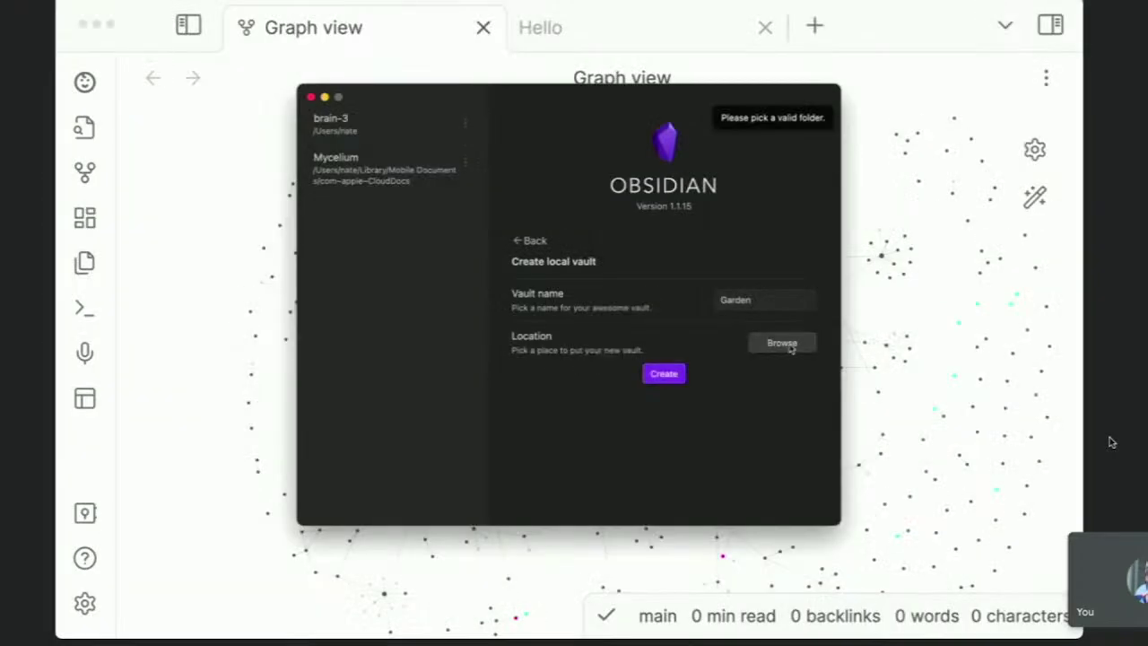
{"action": "left_click", "coordinate": [782, 343]}
{"action": "left_click", "coordinate": [802, 364]}
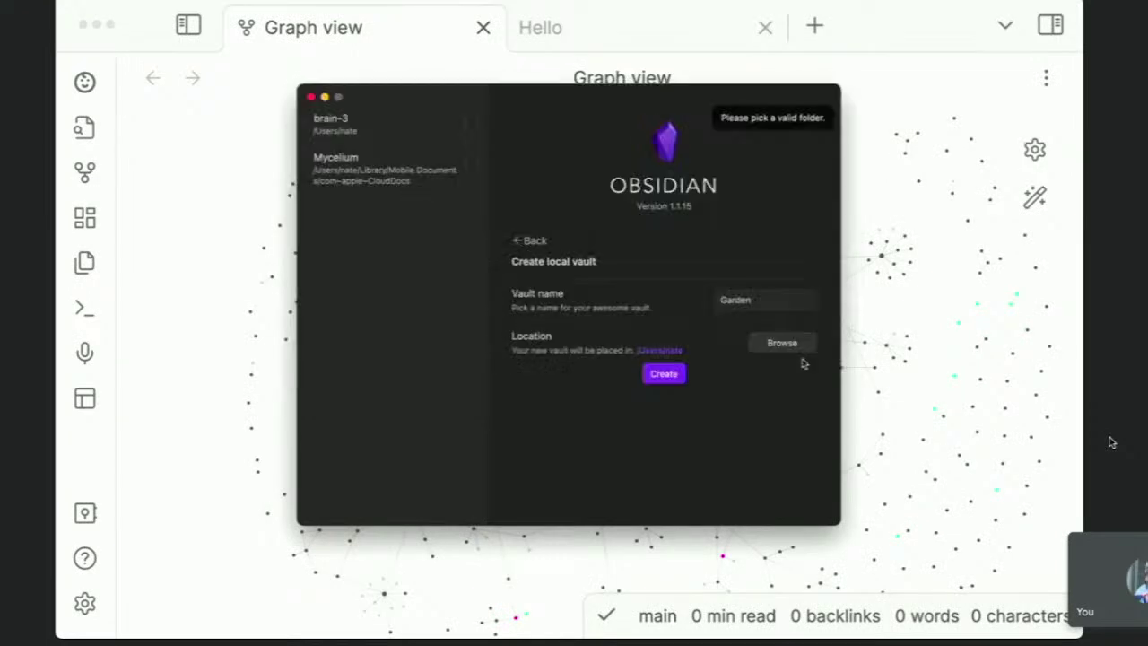
{"action": "left_click", "coordinate": [662, 375]}
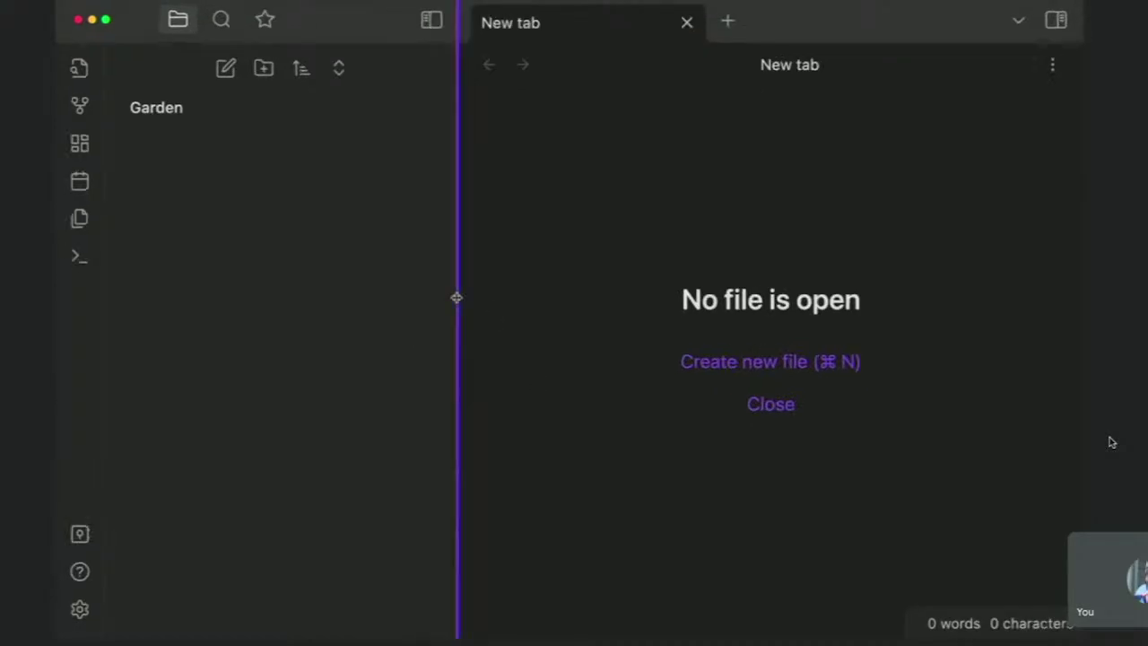
Narrow the file sidebar and create a new note titled "Garden Gate"
{"action": "left_click_drag", "start_coordinate": [457, 297], "coordinate": [358, 302]}
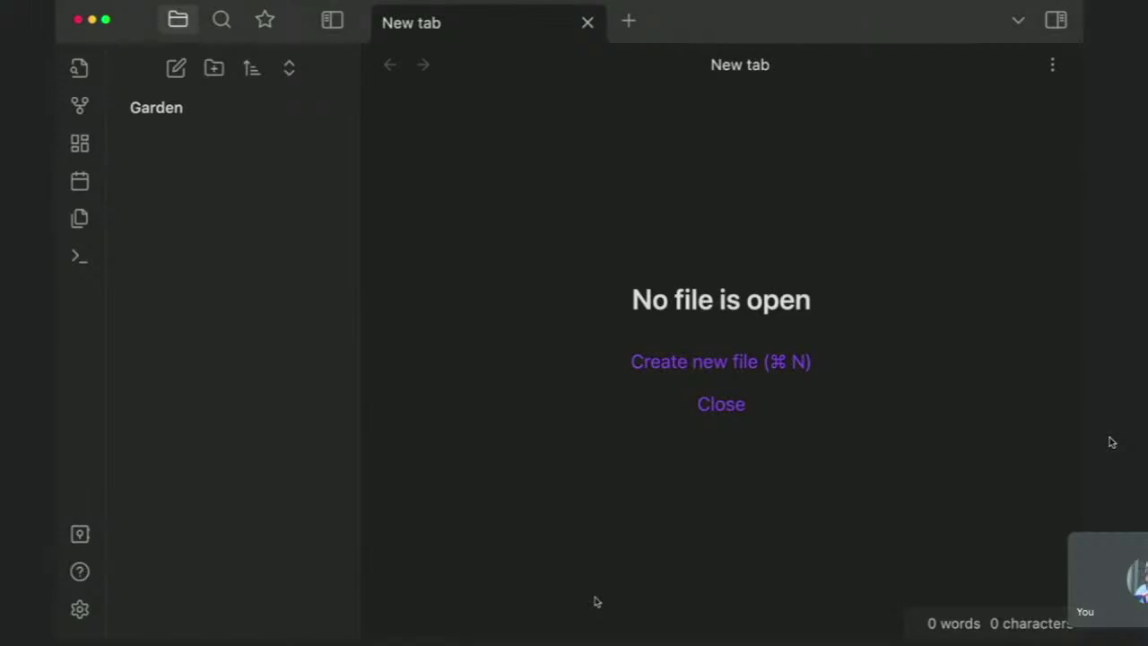
{"action": "key", "text": "super+n"}
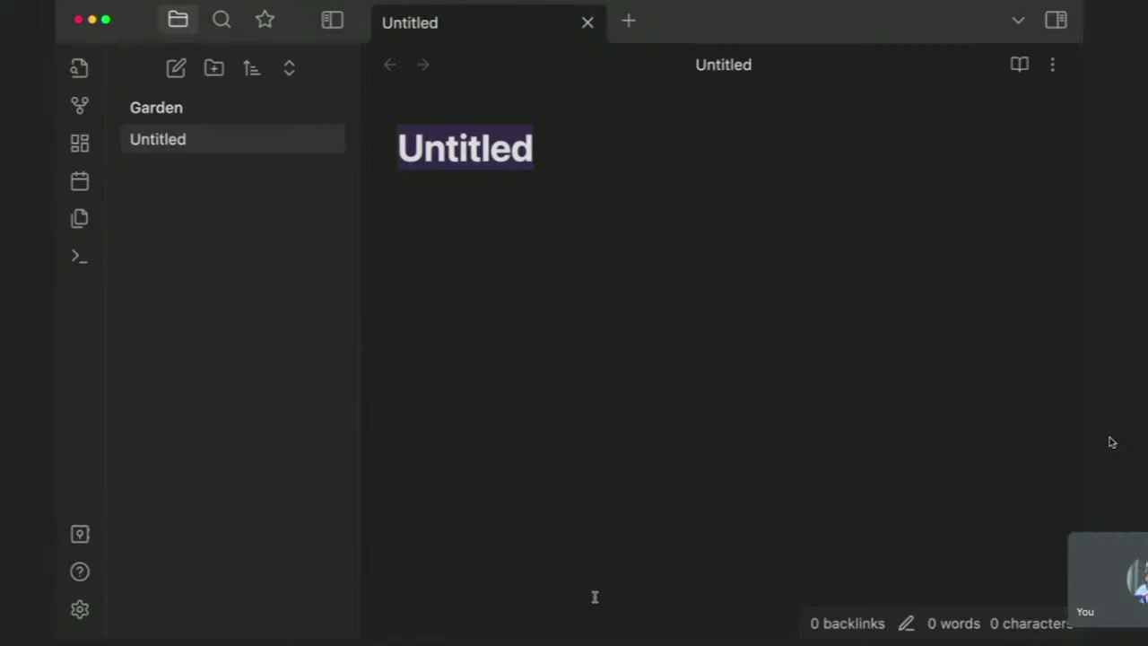
{"action": "type", "text": "Gar"}
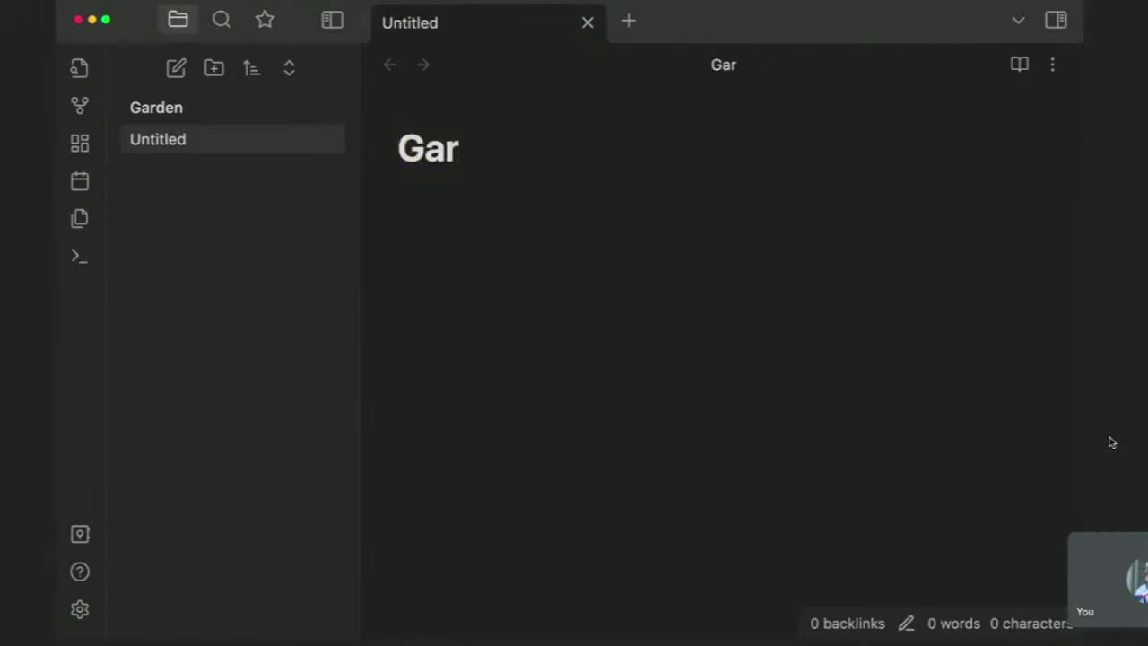
{"action": "type", "text": "den Gate"}
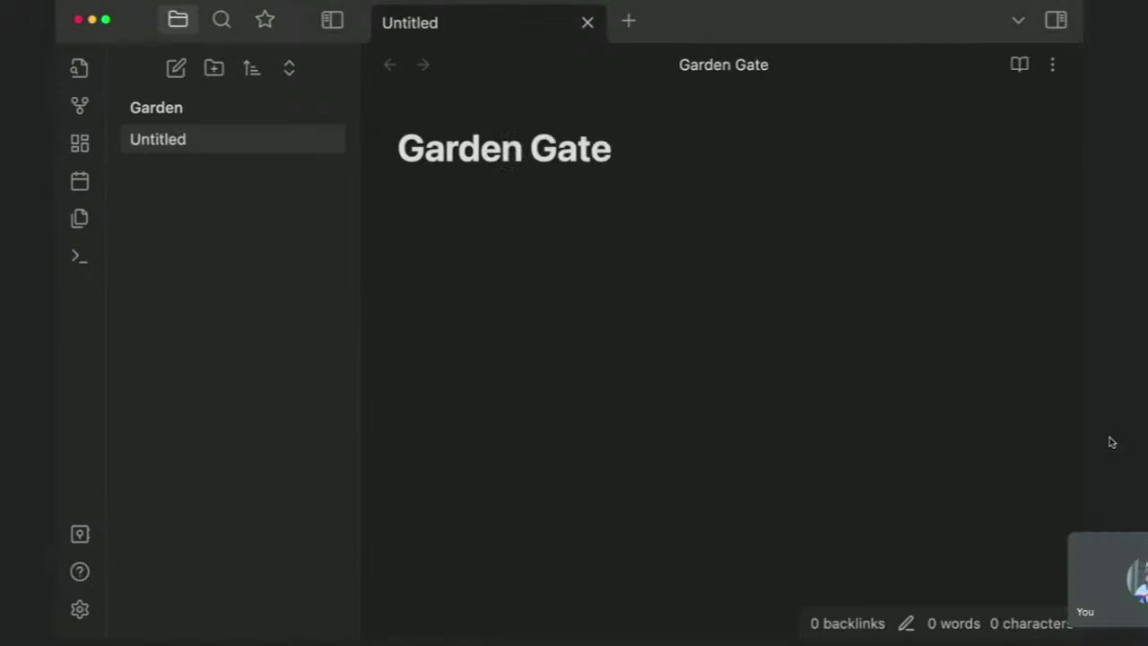
{"action": "key", "text": "Return"}
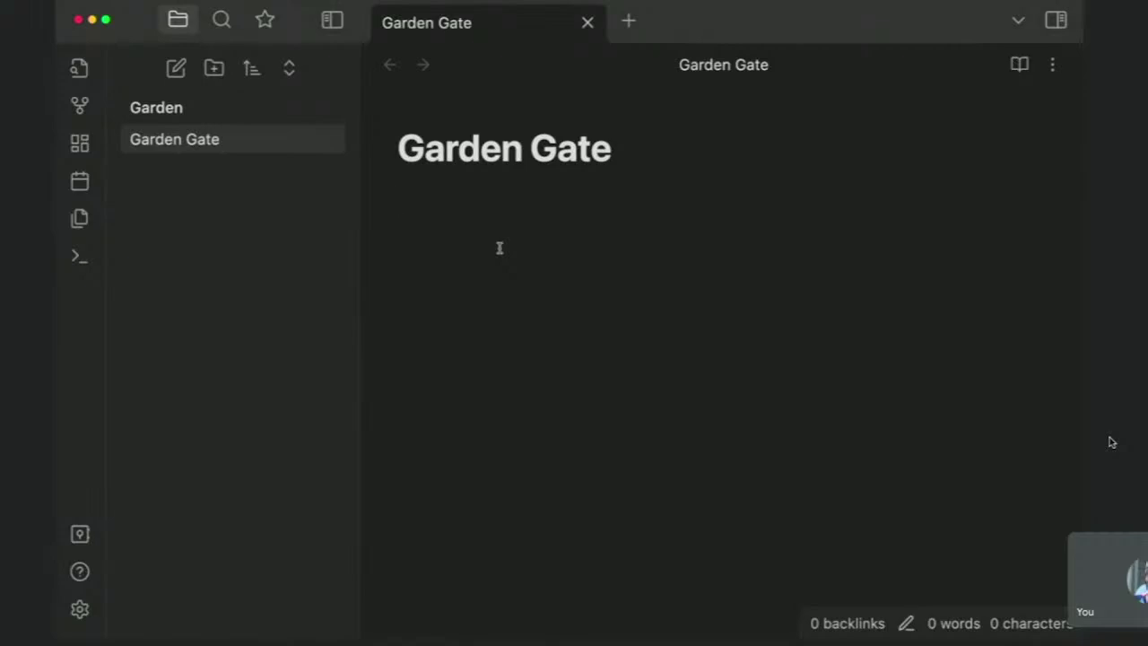
Start the Garden Gate note with a bulleted list of two items, "wood" and "metal"
{"action": "type", "text": "- bul"}
{"action": "type", "text": "lets"}
{"action": "key", "text": "super+shift+Left"}
{"action": "key", "text": "BackSpace"}
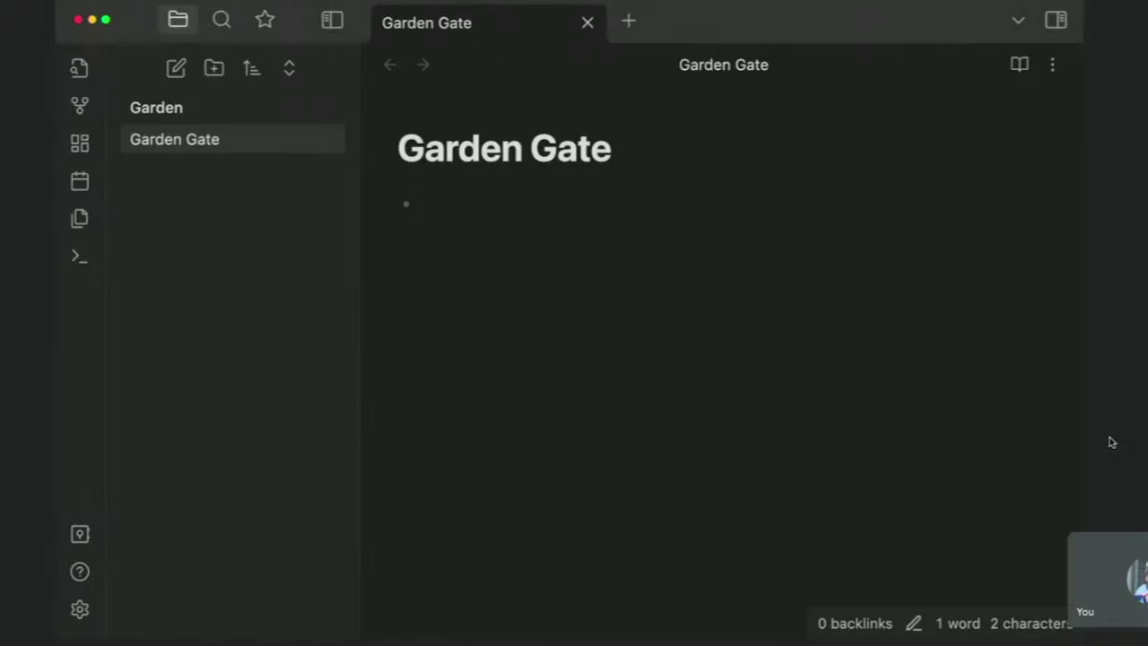
{"action": "type", "text": "wood"}
{"action": "key", "text": "Return"}
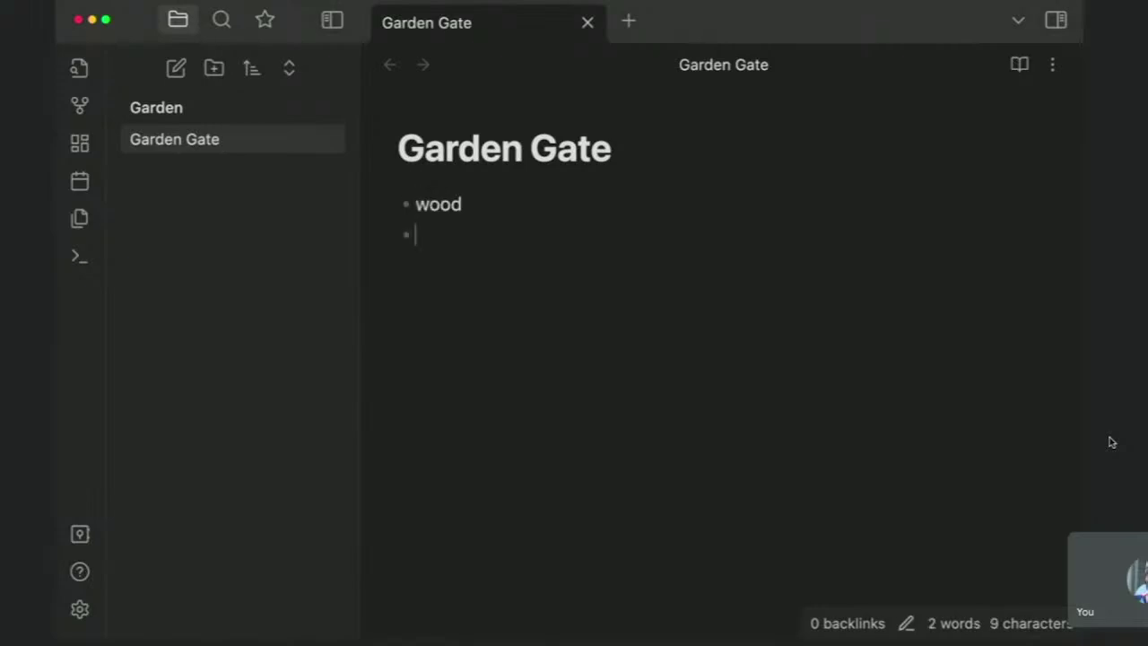
{"action": "type", "text": "metal"}
{"action": "key", "text": "Return"}
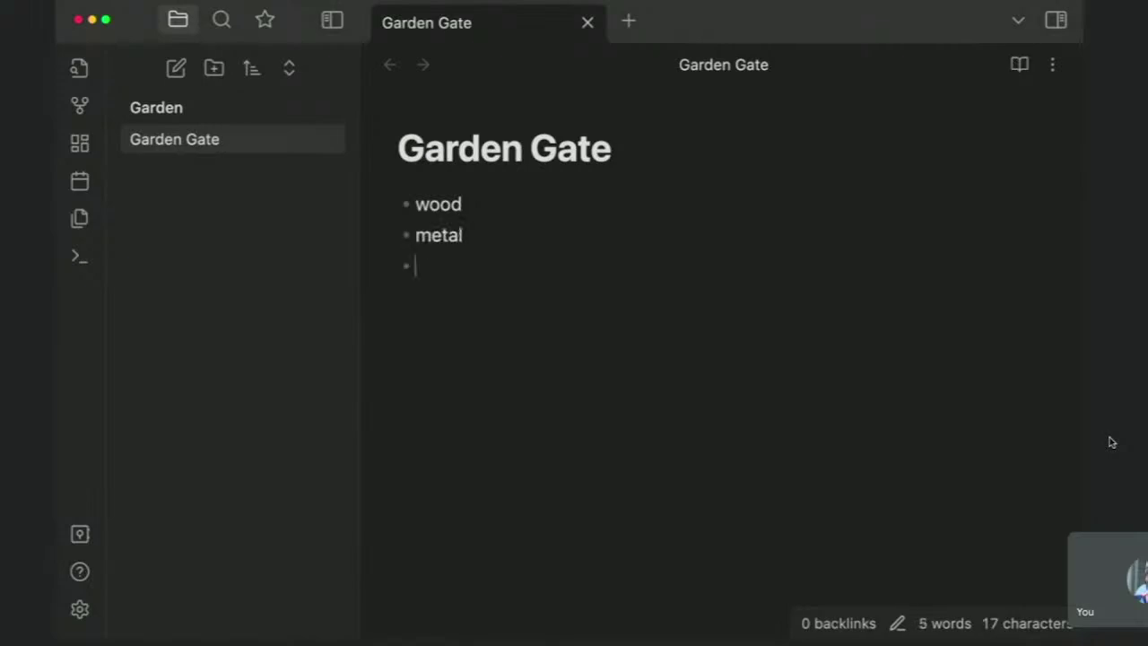
End the bulleted list and add the word "bold" in bold formatting below it
{"action": "key", "text": "Return"}
{"action": "type", "text": "bold"}
{"action": "key", "text": "shift+Left"}
{"action": "key", "text": "shift+Left"}
{"action": "key", "text": "shift+Left"}
{"action": "key", "text": "shift+Left"}
{"action": "key", "text": "super+b"}
{"action": "key", "text": "super+Right"}
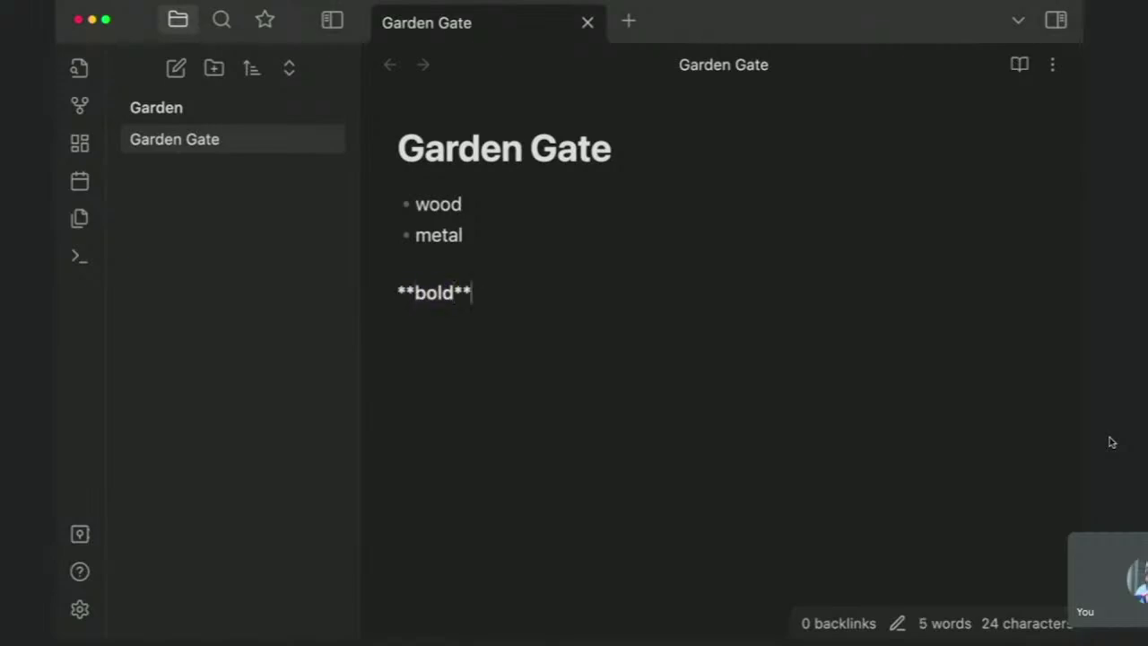
{"action": "type", "text": "italics"}
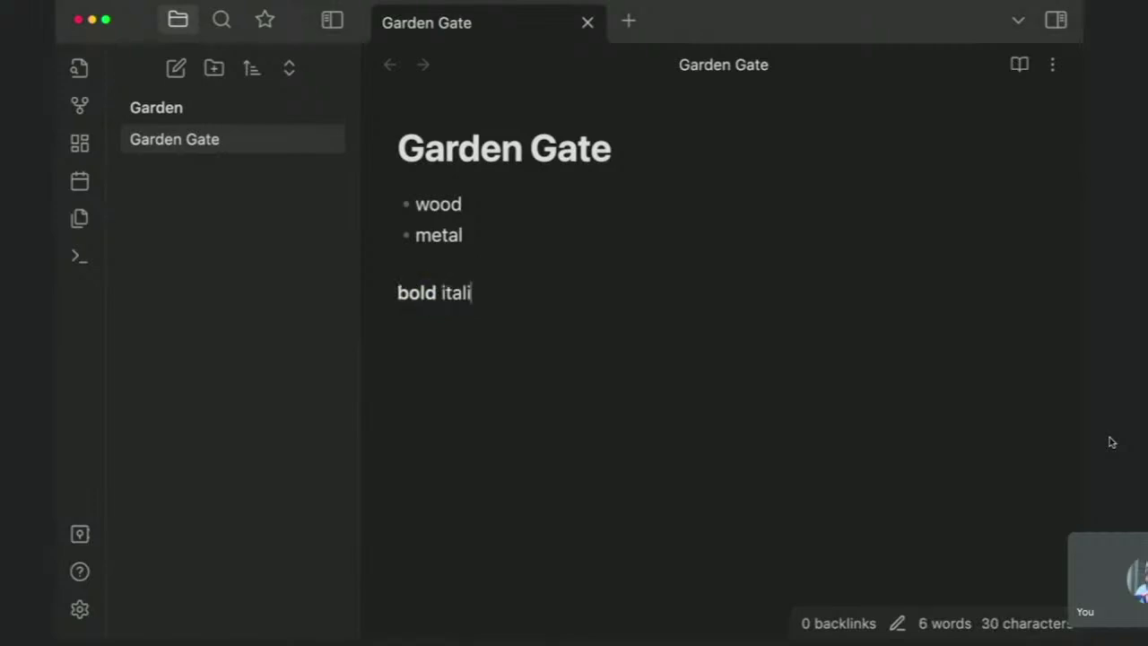
{"action": "key", "text": "alt+shift+Left"}
{"action": "key", "text": "Right"}
{"action": "key", "text": "BackSpace"}
{"action": "key", "text": "BackSpace"}
{"action": "key", "text": "BackSpace"}
{"action": "key", "text": "BackSpace"}
{"action": "key", "text": "BackSpace"}
{"action": "key", "text": "BackSpace"}
{"action": "key", "text": "BackSpace"}
Add the word "highlighted" on the line below "bold" and highlight it with == markers
{"action": "key", "text": "Return"}
{"action": "type", "text": "highlighted"}
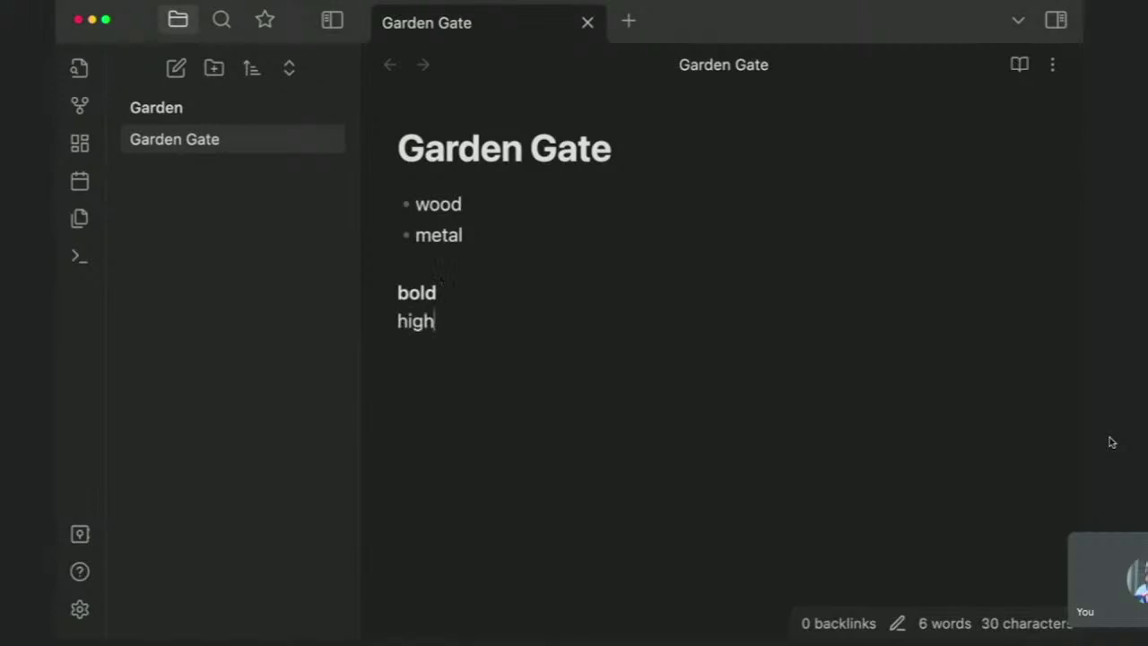
{"action": "key", "text": "Return"}
{"action": "type", "text": "=="}
{"action": "key", "text": "BackSpace"}
{"action": "key", "text": "BackSpace"}
{"action": "type", "text": "=="}
{"action": "key", "text": "End"}
{"action": "key", "text": "Return"}
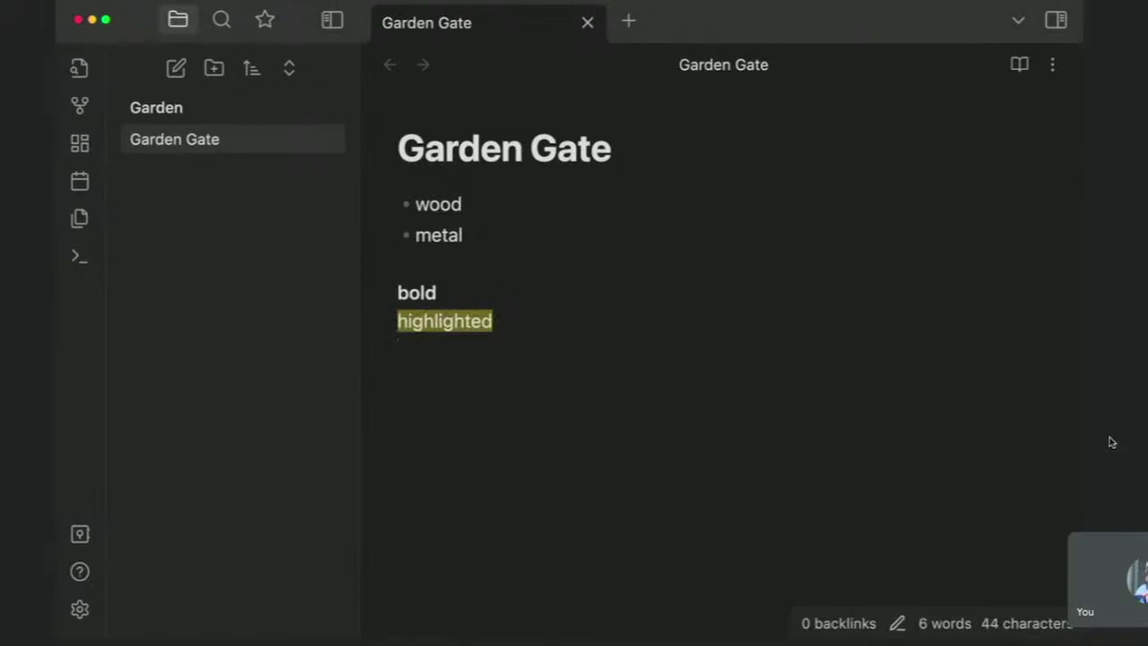
Examine the Markdown markers behind the highlighted and bold lines
{"action": "key", "text": "Up"}
{"action": "key", "text": "Up"}
{"action": "key", "text": "Down"}
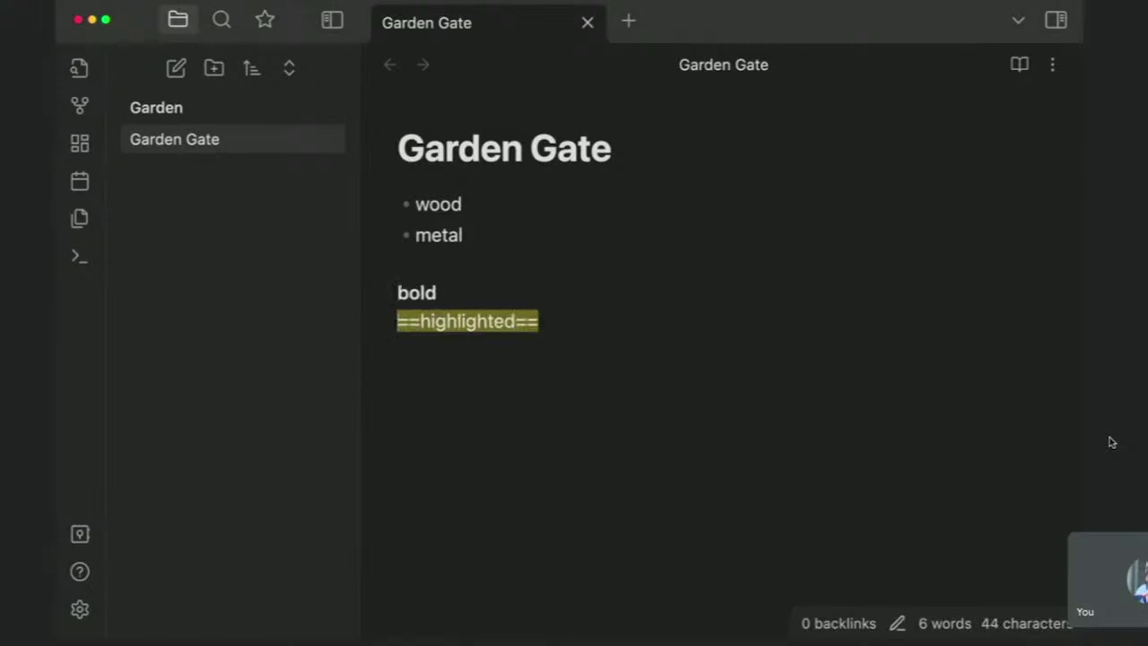
{"action": "key", "text": "shift+super+Right"}
{"action": "key", "text": "Left"}
{"action": "key", "text": "Up"}
{"action": "key", "text": "shift+super+Right"}
{"action": "key", "text": "Down"}
{"action": "key", "text": "Down"}
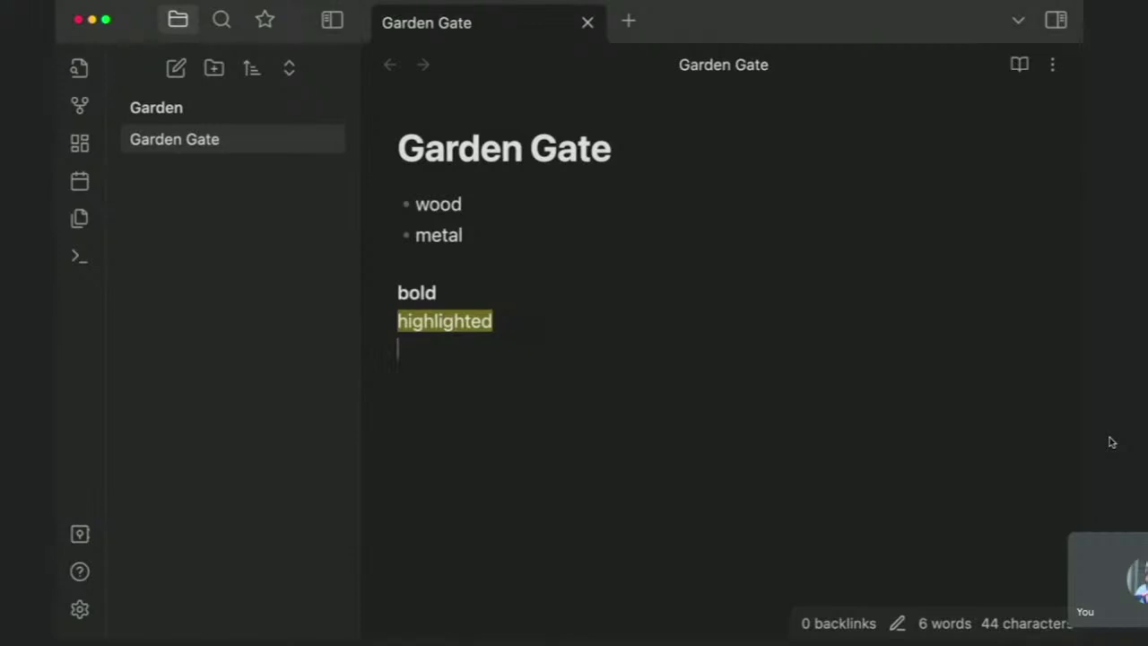
Add a level-two heading "Heading" with the text "folding is also a thing" beneath it
{"action": "key", "text": "Return"}
{"action": "type", "text": "## Heading"}
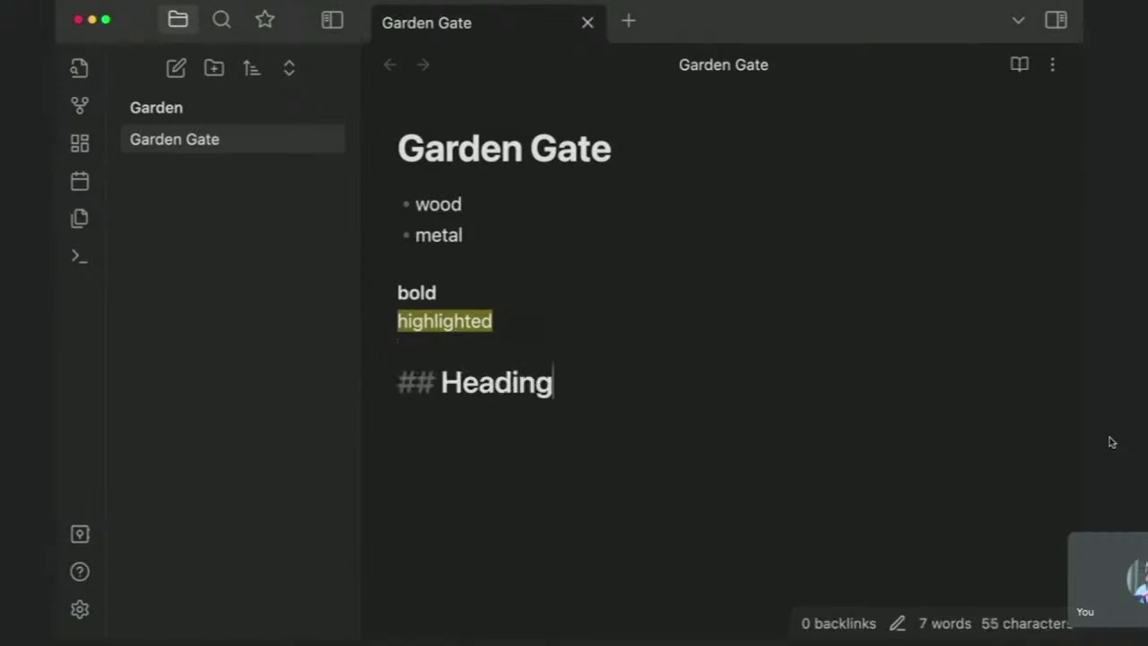
{"action": "key", "text": "Return"}
{"action": "key", "text": "Return"}
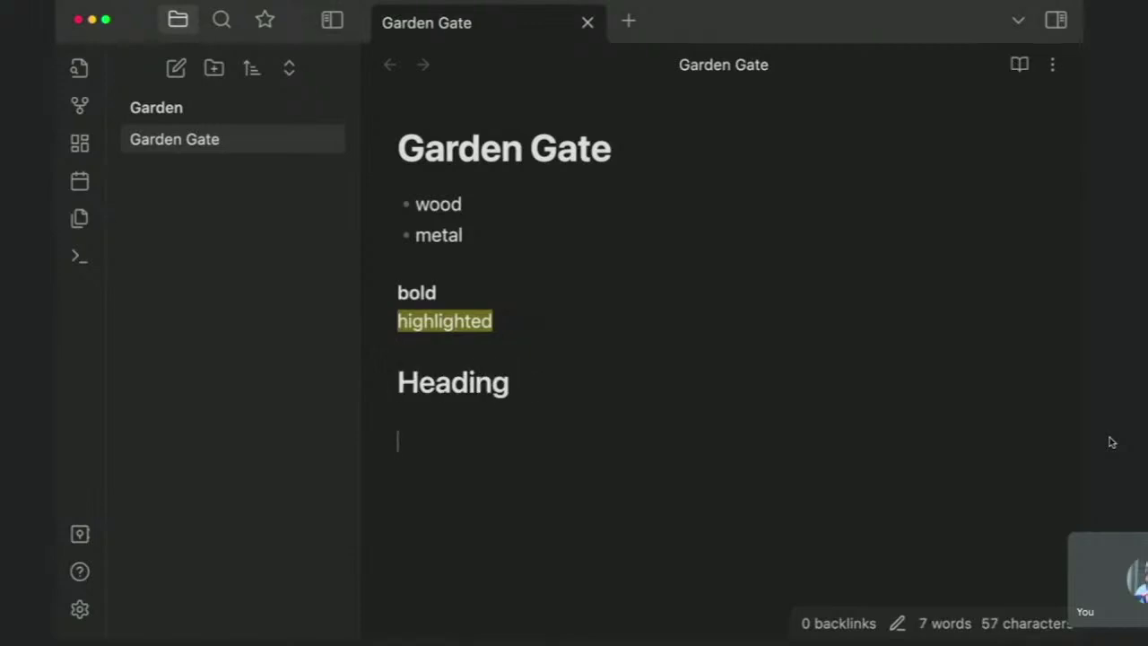
{"action": "left_click", "coordinate": [433, 382]}
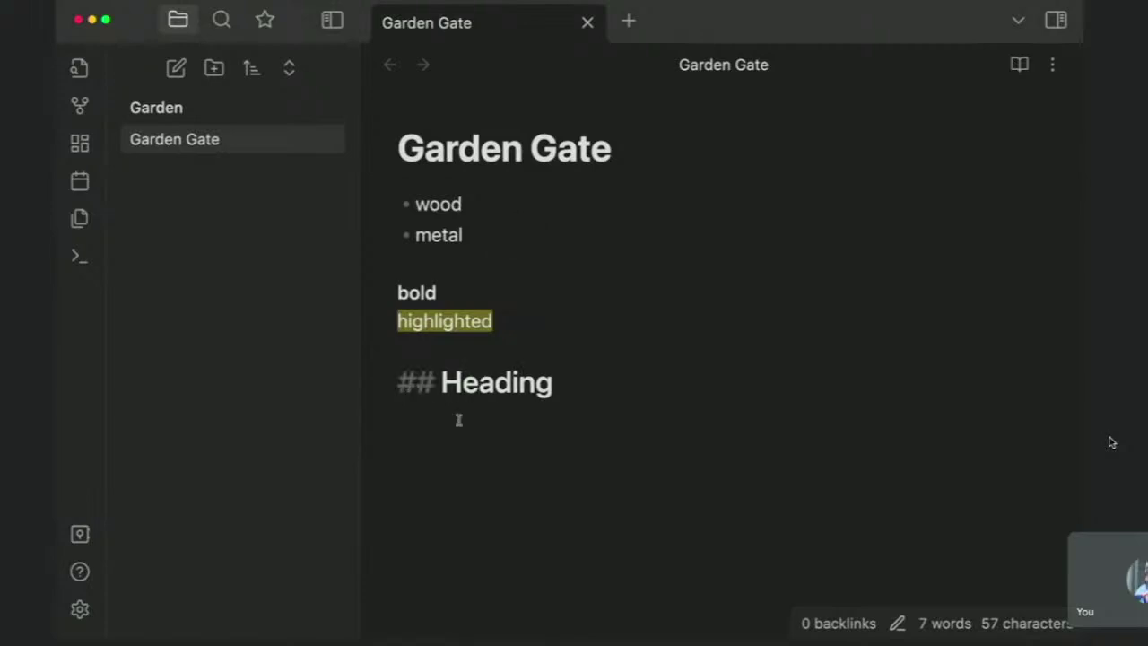
{"action": "key", "text": "Return"}
{"action": "key", "text": "Return"}
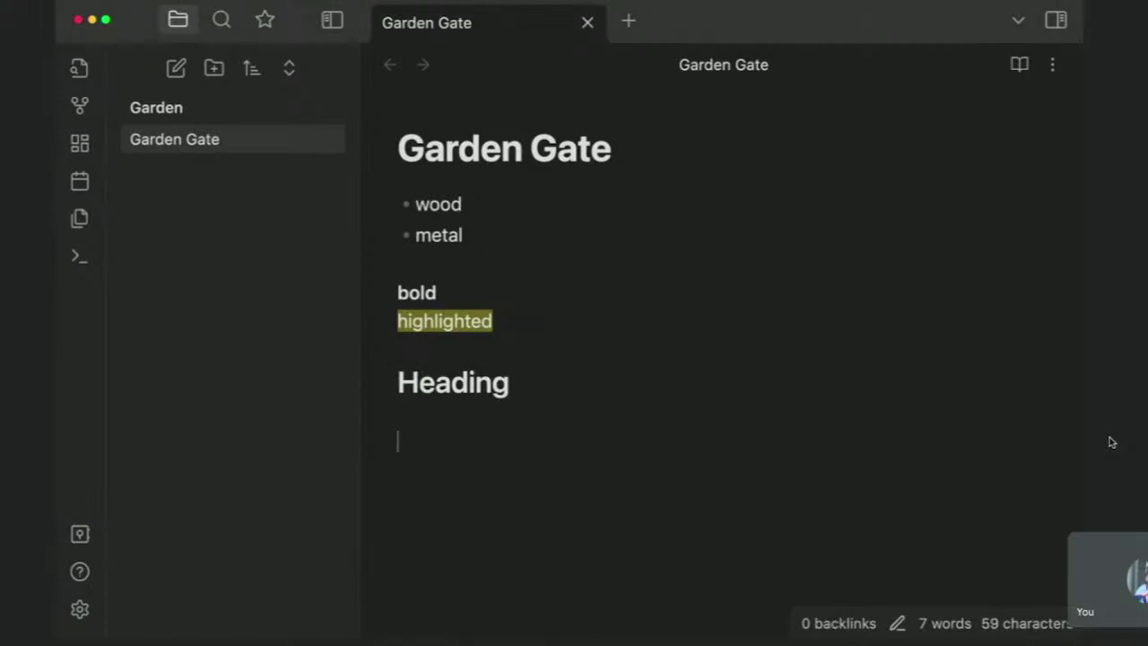
{"action": "type", "text": "folding i"}
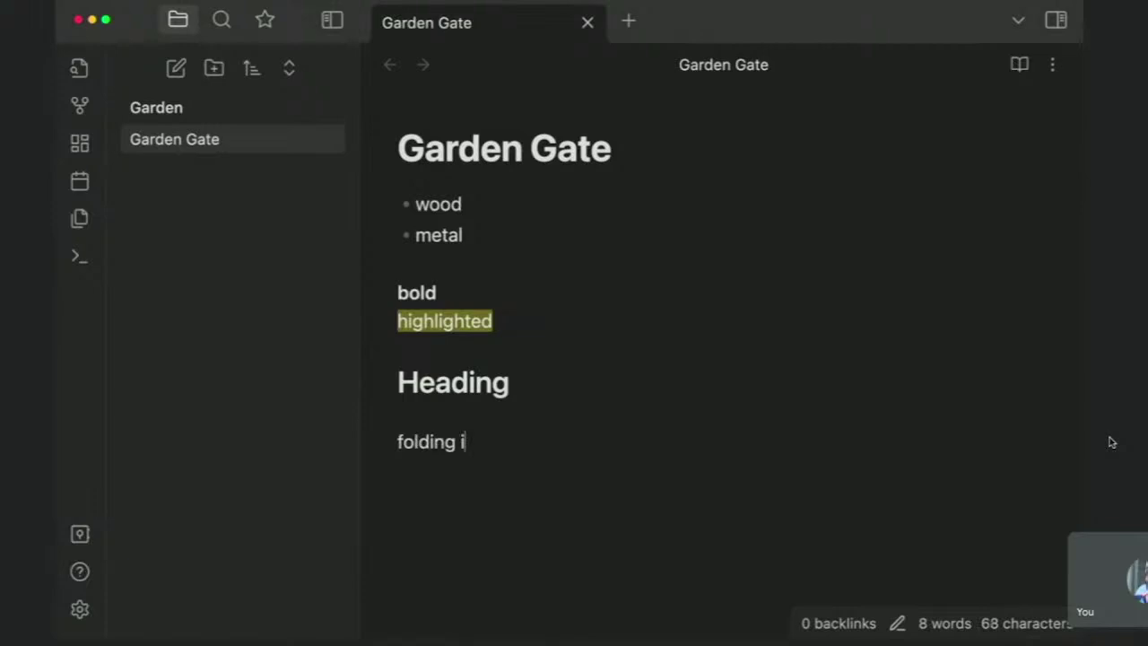
{"action": "type", "text": "s also a thing"}
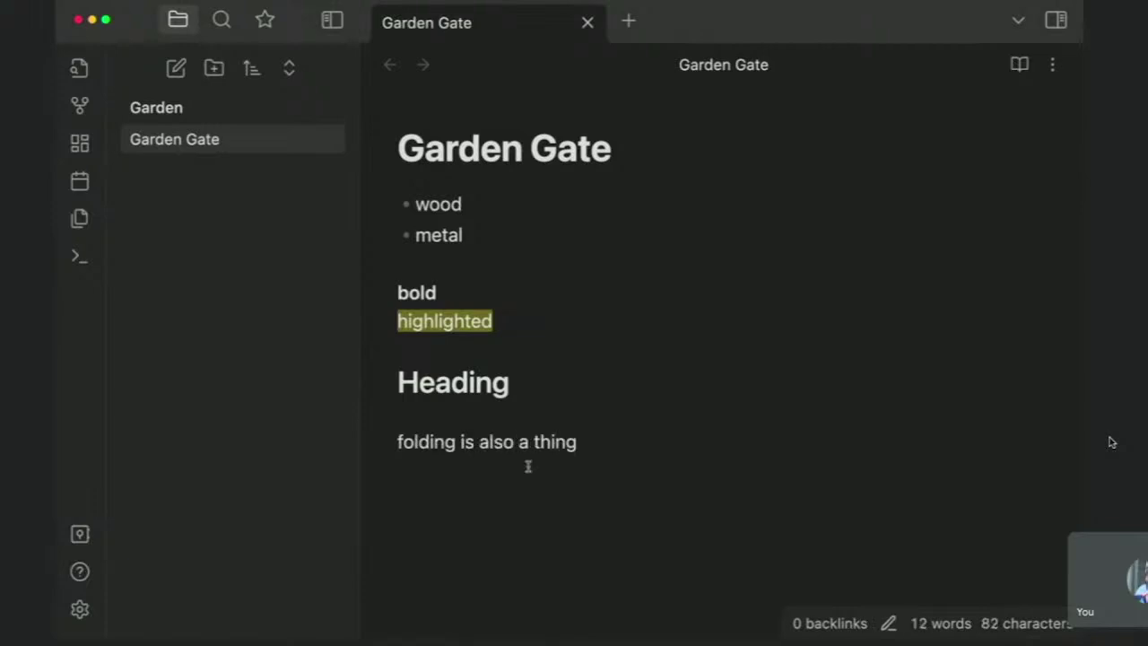
Fold the section under Heading and unfold it again
{"action": "left_click", "coordinate": [433, 381]}
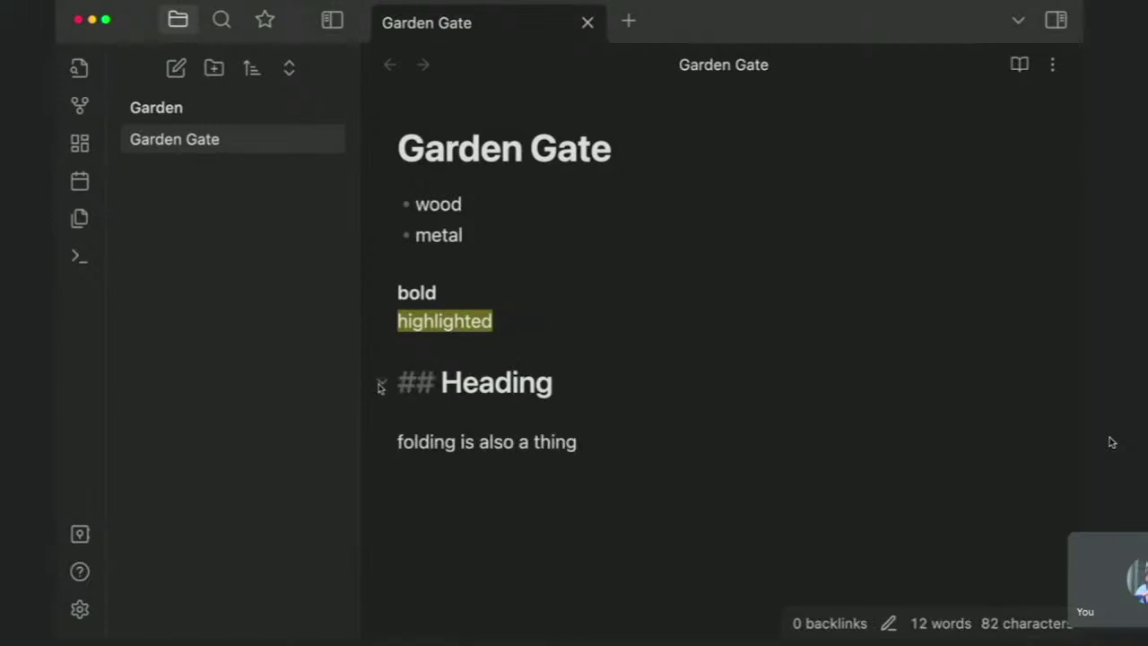
{"action": "left_click", "coordinate": [381, 383]}
{"action": "left_click", "coordinate": [381, 382]}
Search the commands for "fold" and run Fold all headings and lists on the note
{"action": "key", "text": "super+p"}
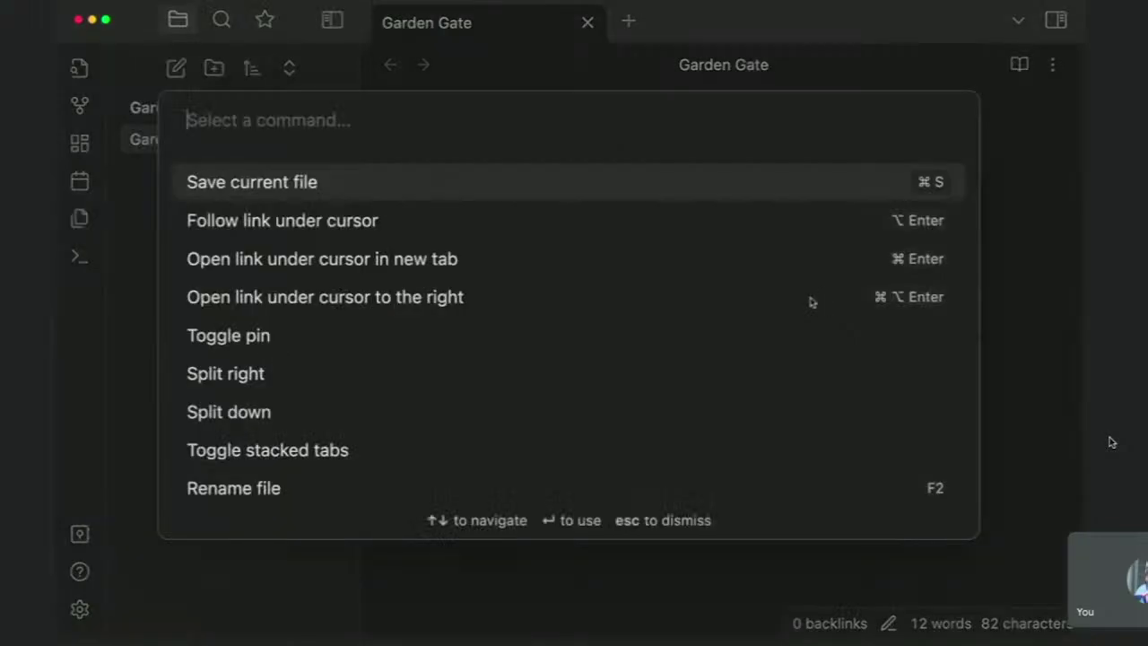
{"action": "type", "text": "fold"}
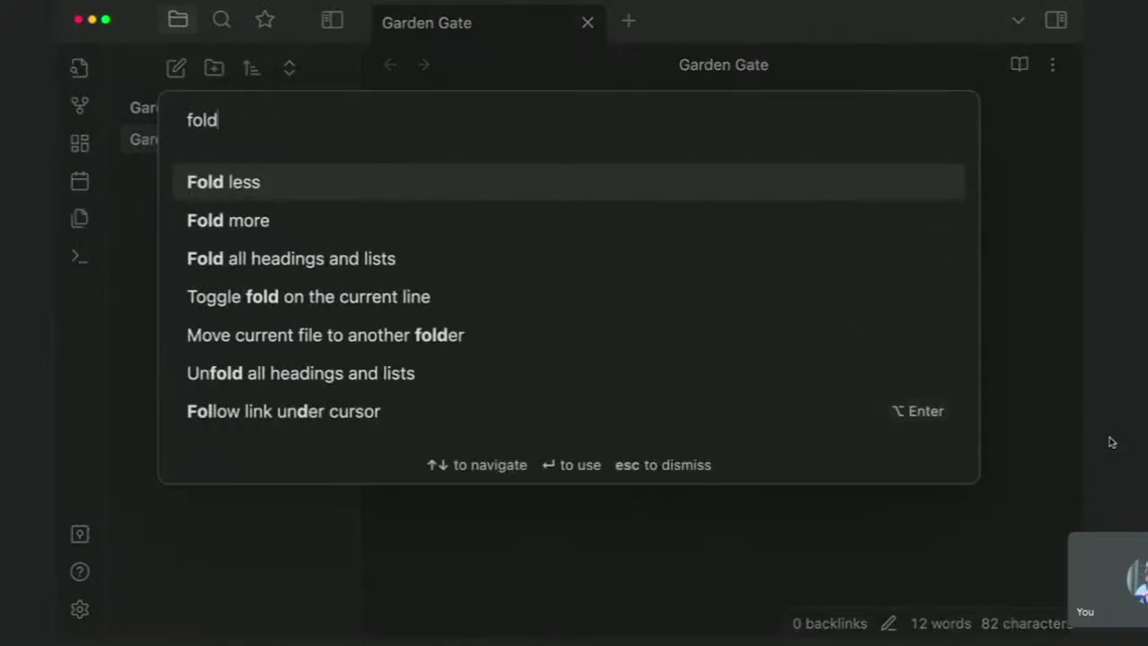
{"action": "key", "text": "Down"}
{"action": "key", "text": "Down"}
{"action": "key", "text": "Return"}
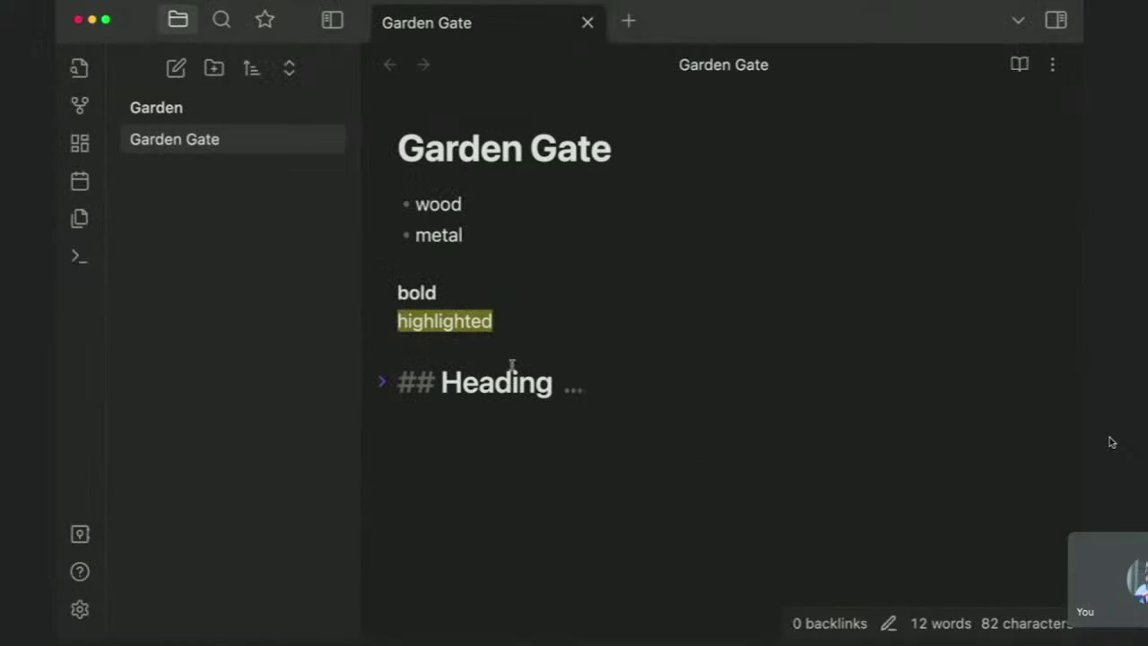
Insert blank lines above Heading and add an unchecked checkbox item reading "checkboxed"
{"action": "left_click", "coordinate": [452, 403]}
{"action": "key", "text": "Up"}
{"action": "key", "text": "Up"}
{"action": "key", "text": "Up"}
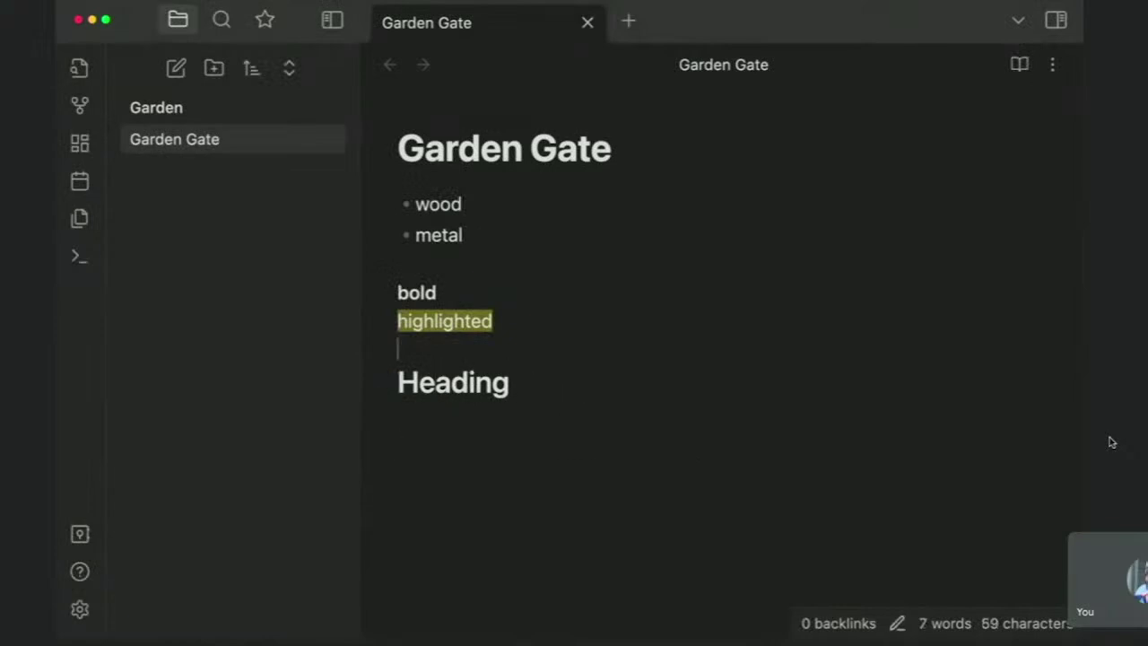
{"action": "key", "text": "Return"}
{"action": "key", "text": "Return"}
{"action": "key", "text": "Up"}
{"action": "key", "text": "Return"}
{"action": "type", "text": "- [ ]"}
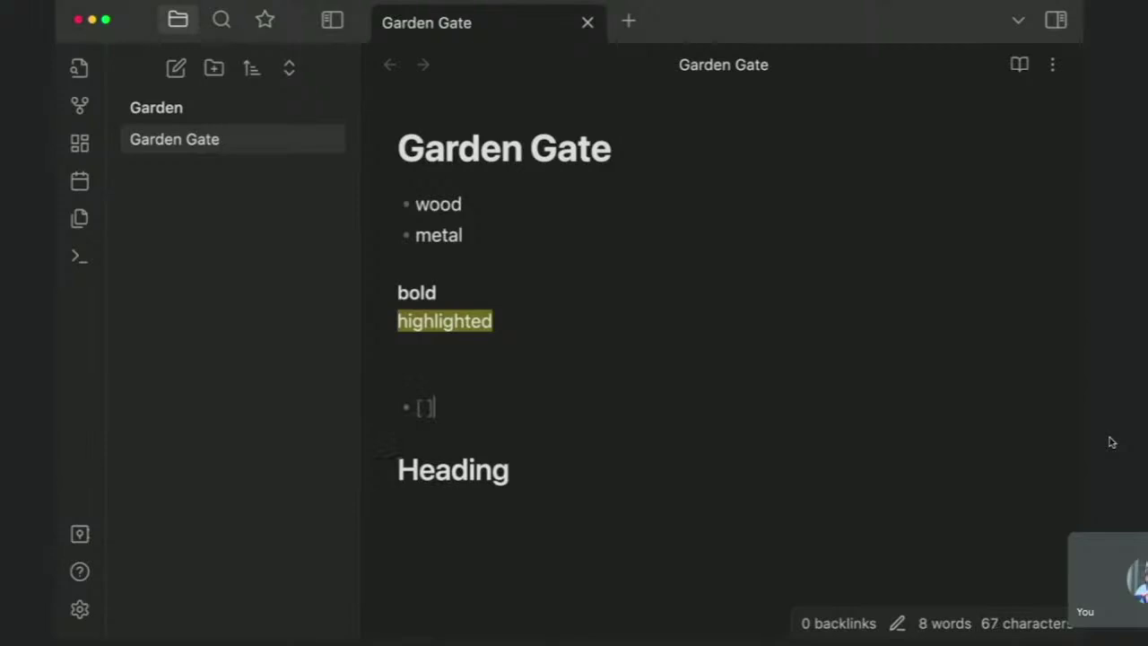
{"action": "type", "text": " checkbix"}
{"action": "key", "text": "BackSpace"}
{"action": "key", "text": "BackSpace"}
{"action": "type", "text": "oxed"}
Add a second checkbox item "asdflkjsdf" below "checkboxed" and mark it as done
{"action": "key", "text": "Return"}
{"action": "type", "text": "asdflkjsdf"}
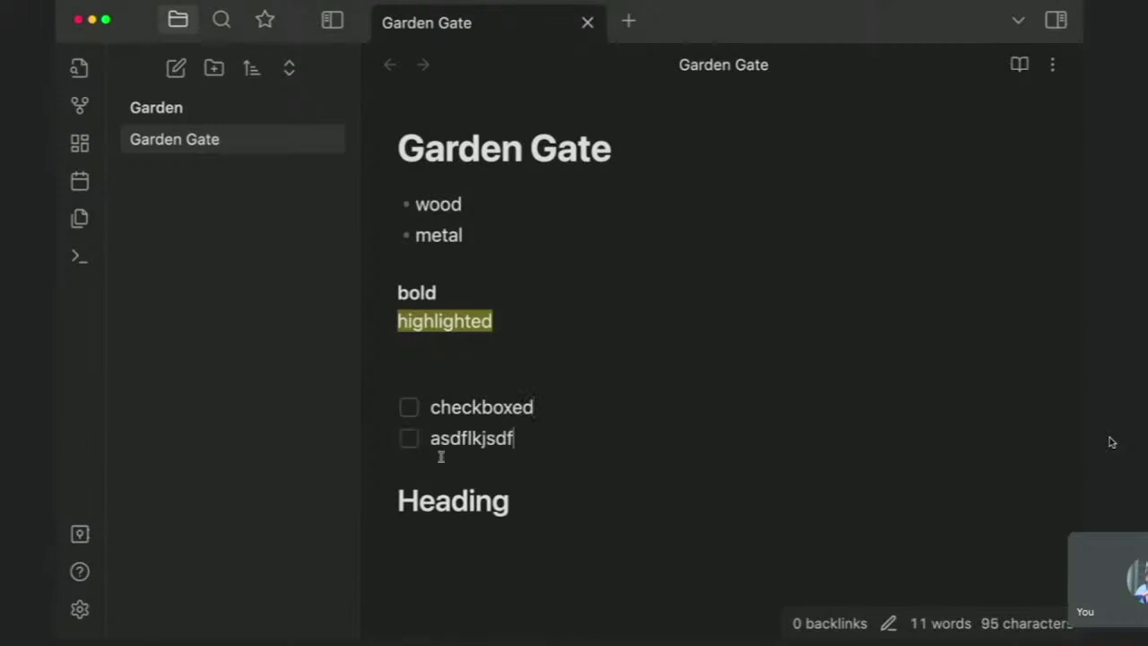
{"action": "left_click", "coordinate": [409, 439]}
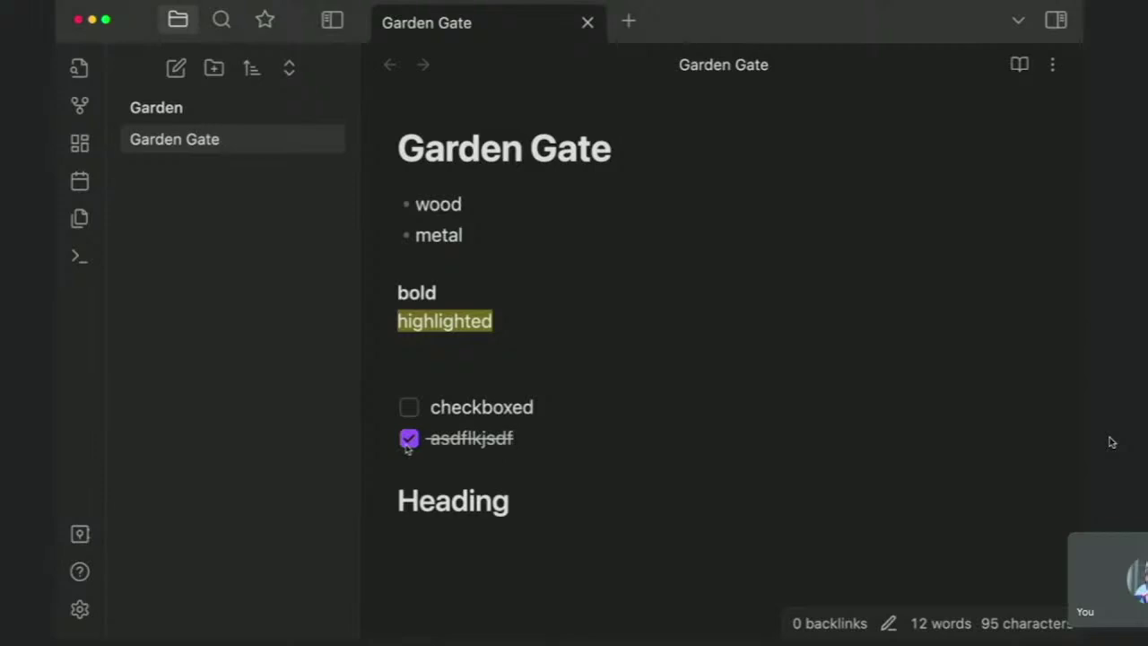
Delete everything below the wood and metal bullets in Garden Gate and write "Plant" after a blank line
{"action": "key", "text": "Up"}
{"action": "key", "text": "Up"}
{"action": "key", "text": "Up"}
{"action": "key", "text": "Up"}
{"action": "key", "text": "Up"}
{"action": "key", "text": "Up"}
{"action": "key", "text": "super+shift+Down"}
{"action": "key", "text": "BackSpace"}
{"action": "key", "text": "Return"}
{"action": "type", "text": "Plant"}
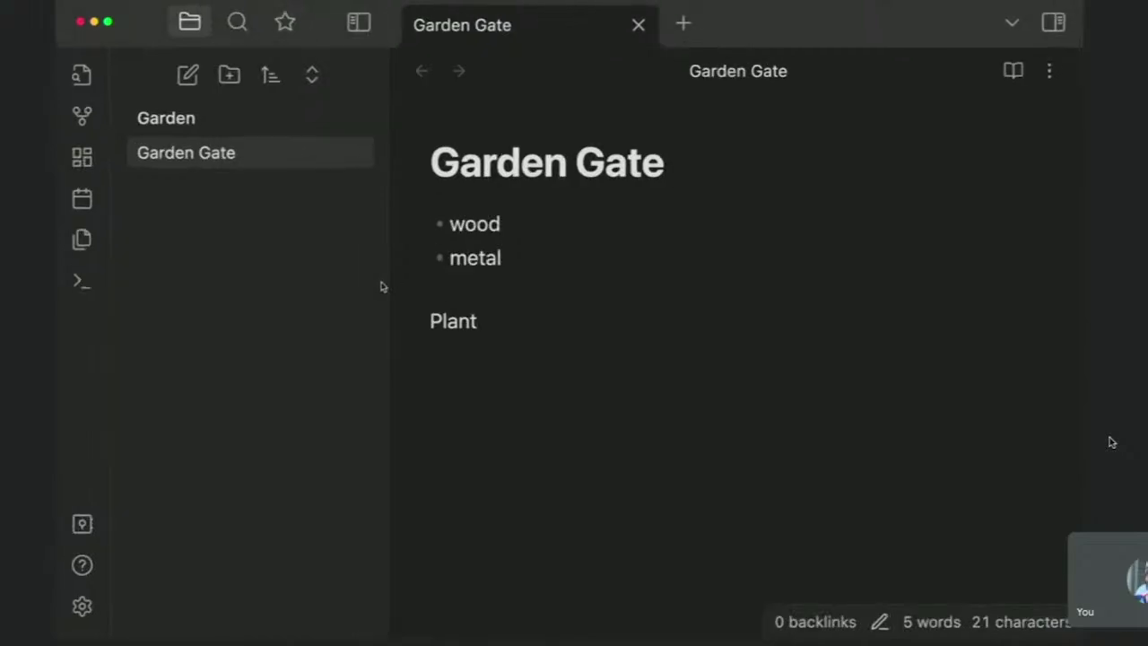
Add "Blueberry bush" and "Carrots" on separate lines below "Plant", leaving a blank line in between
{"action": "key", "text": "Return"}
{"action": "key", "text": "Return"}
{"action": "type", "text": "Blueberry bush"}
{"action": "key", "text": "Return"}
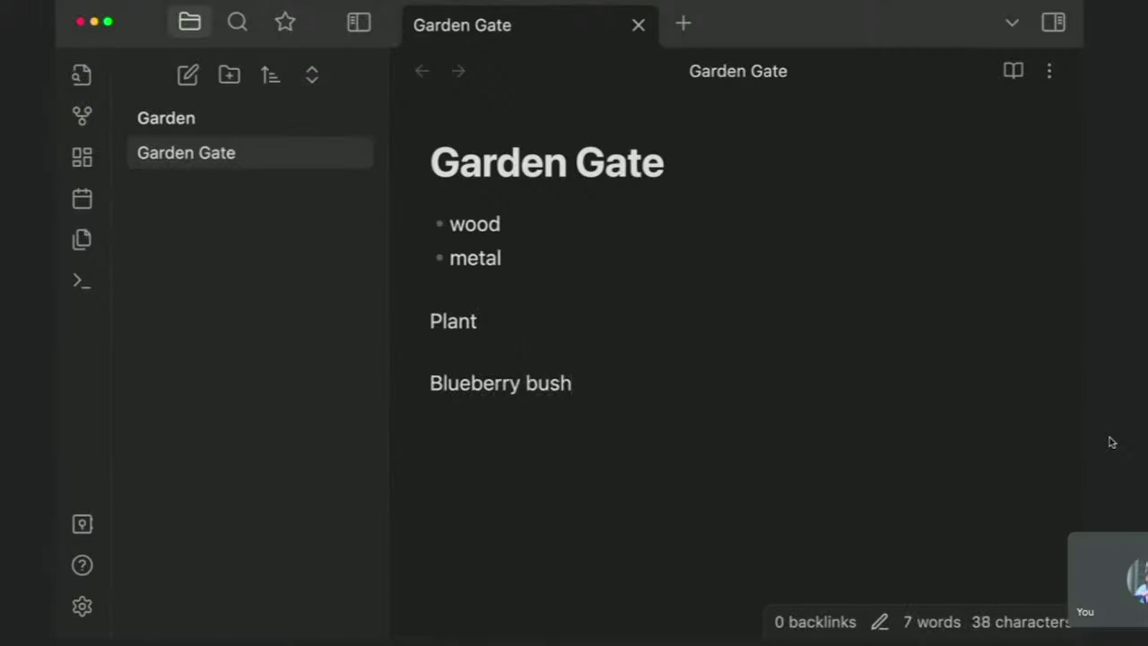
{"action": "type", "text": "Carrots"}
{"action": "key", "text": "Return"}
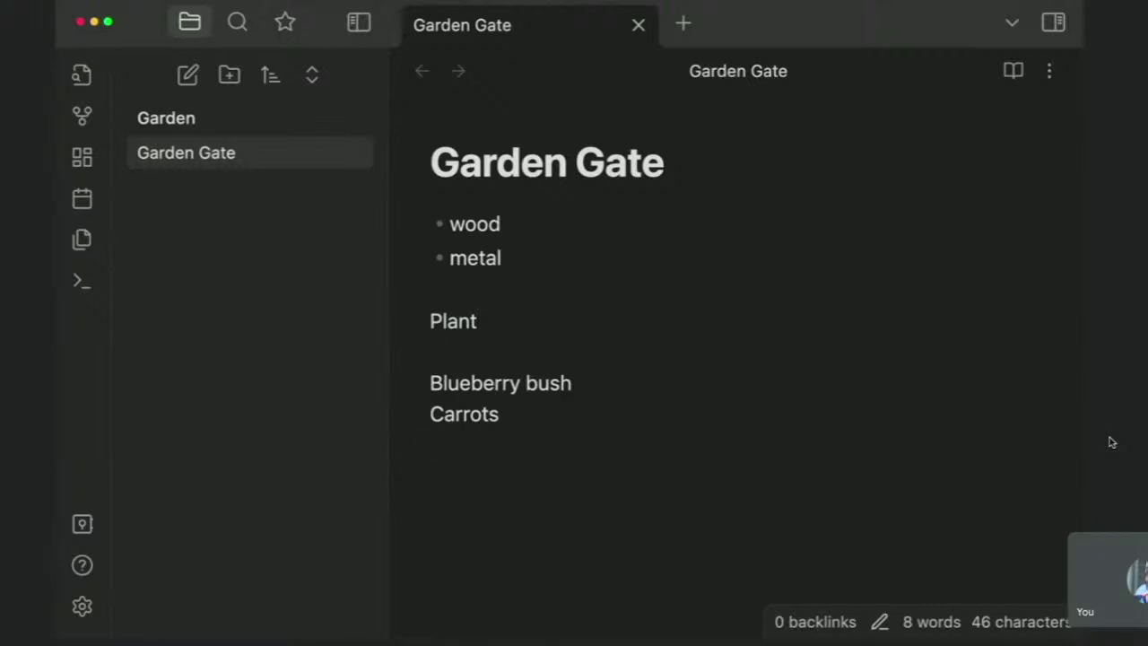
Add "Tomatos" and "Calunda" as two more lines below "Carrots"
{"action": "type", "text": "Tomatoes"}
{"action": "key", "text": "BackSpace"}
{"action": "key", "text": "BackSpace"}
{"action": "type", "text": "s"}
{"action": "key", "text": "Return"}
{"action": "key", "text": "Return"}
{"action": "key", "text": "BackSpace"}
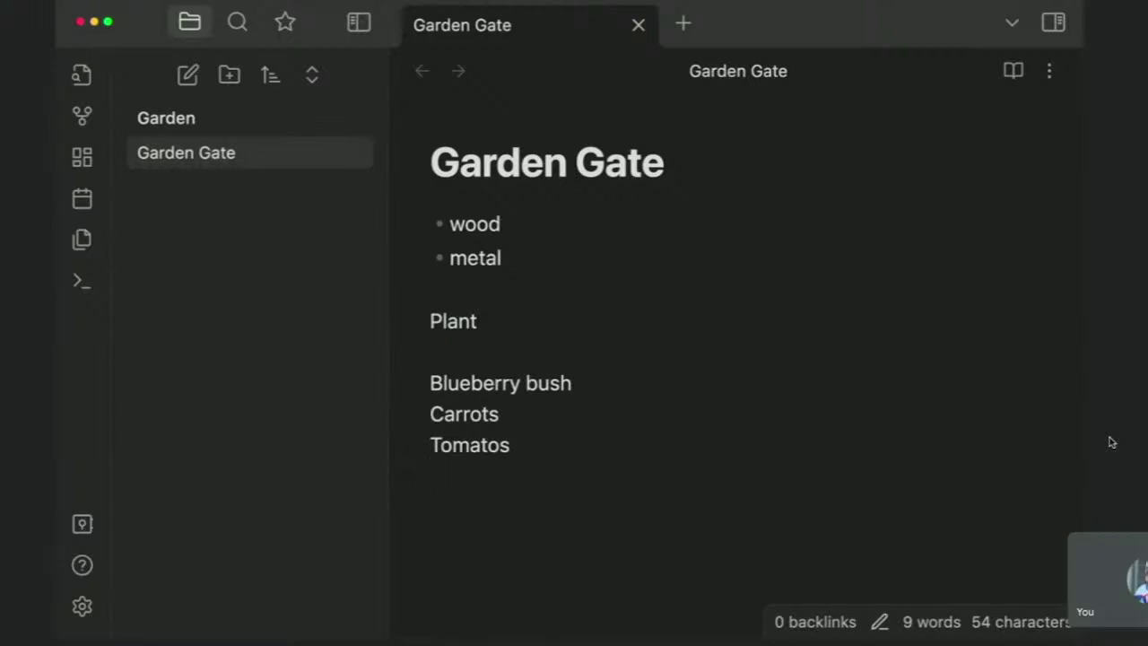
{"action": "type", "text": "Cal"}
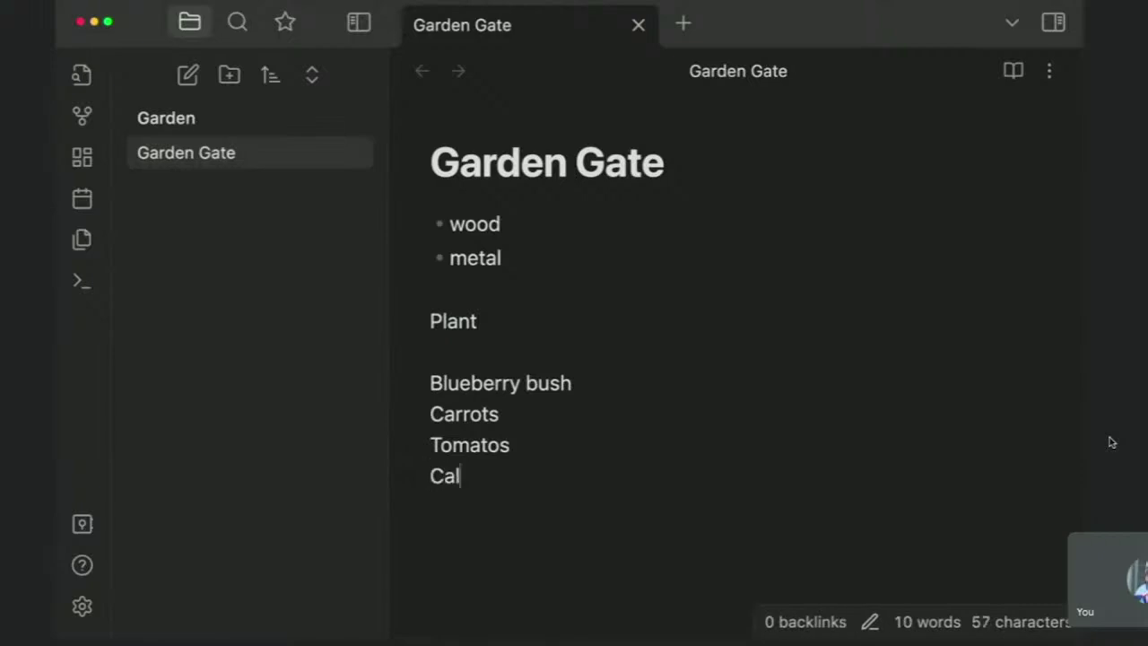
{"action": "type", "text": "unda"}
{"action": "key", "text": "Return"}
Move the blank line from below "Plant" to above it and turn the word into a level-two heading reading "Plants"
{"action": "key", "text": "Up"}
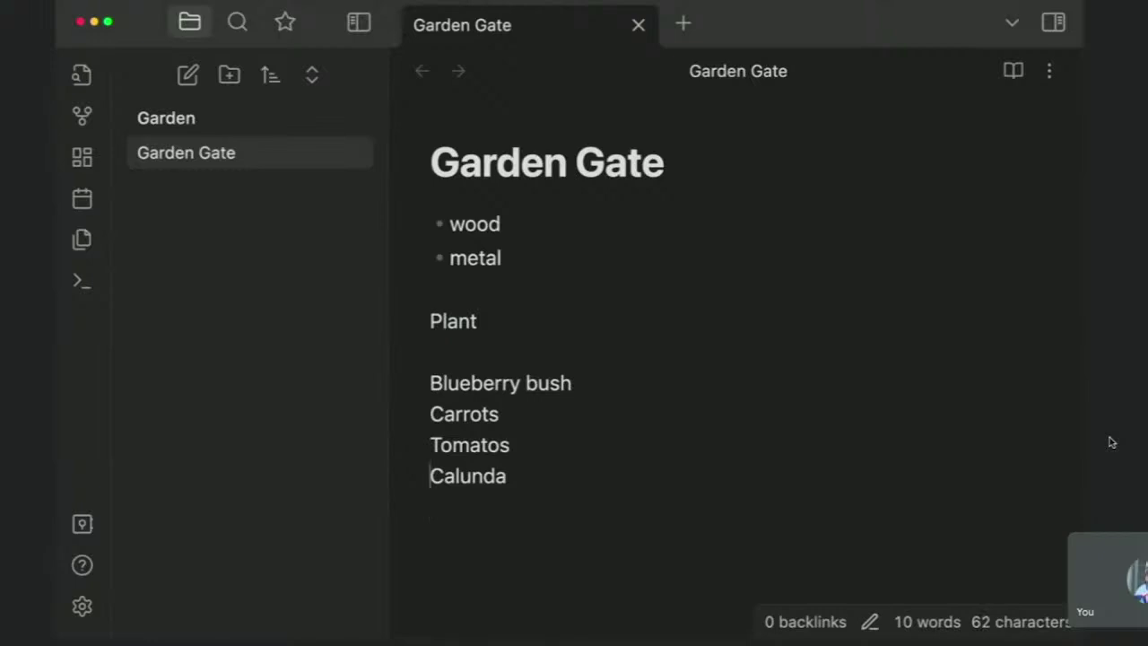
{"action": "key", "text": "Up"}
{"action": "key", "text": "Up"}
{"action": "key", "text": "Up"}
{"action": "key", "text": "Up"}
{"action": "key", "text": "BackSpace"}
{"action": "key", "text": "Up"}
{"action": "key", "text": "Return"}
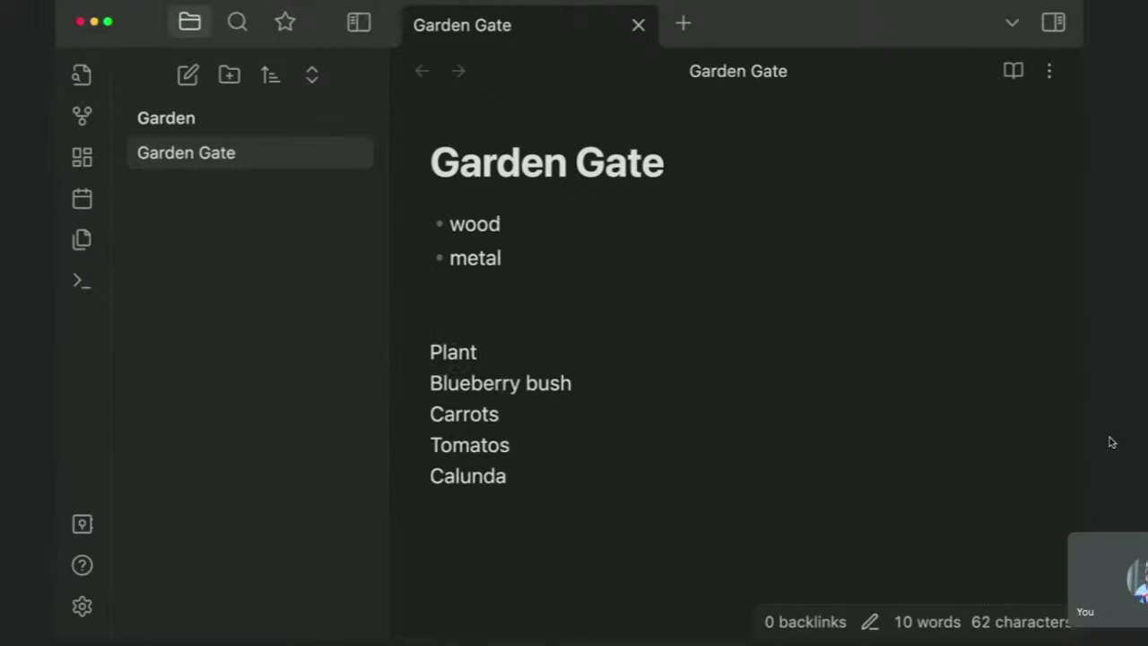
{"action": "type", "text": "s"}
{"action": "key", "text": "super+Left"}
{"action": "type", "text": "##"}
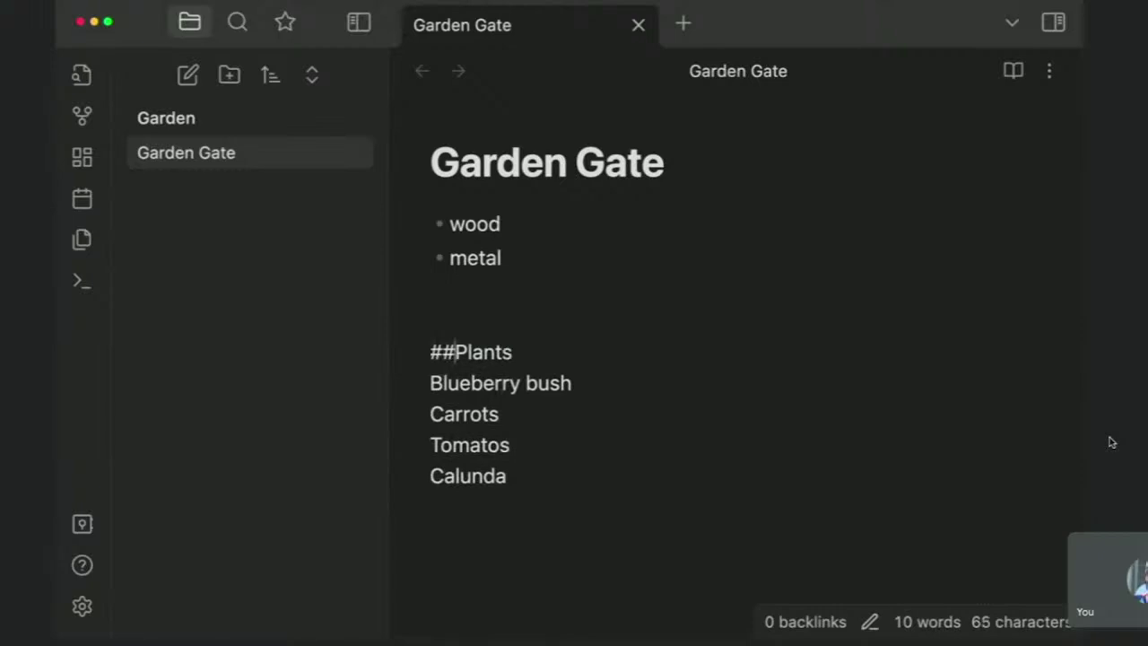
Add the word "Pie" below "Calunda", separated from the plant list by blank lines
{"action": "left_click", "coordinate": [551, 515]}
{"action": "key", "text": "Return"}
{"action": "key", "text": "Return"}
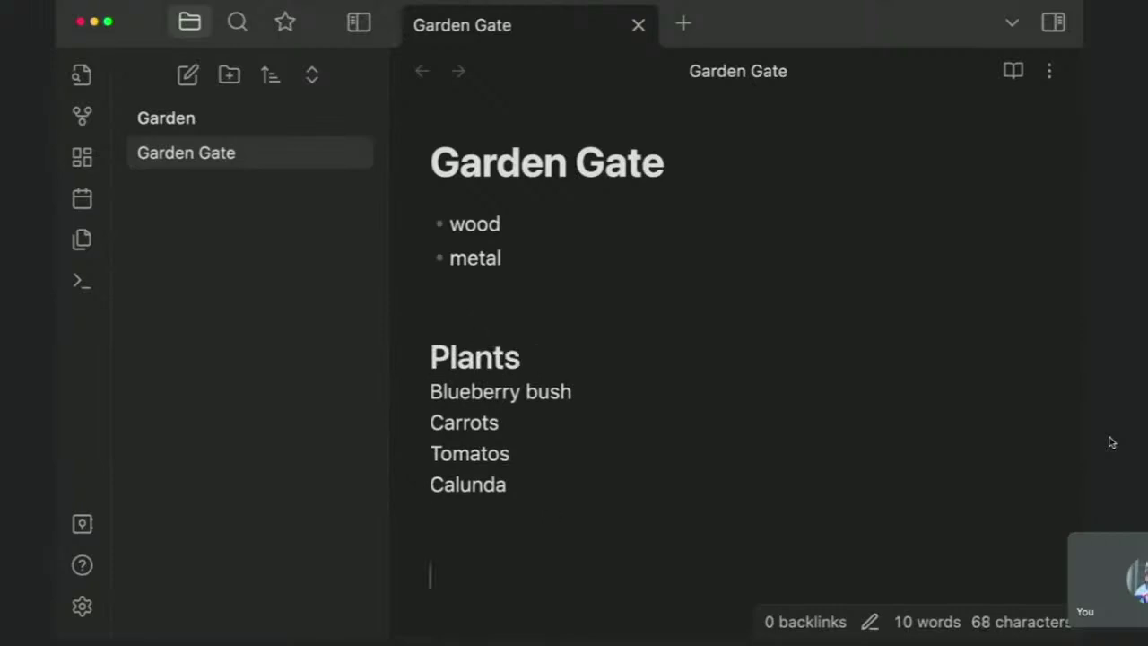
{"action": "scroll", "coordinate": [577, 451], "scroll_direction": "down", "scroll_amount": 1}
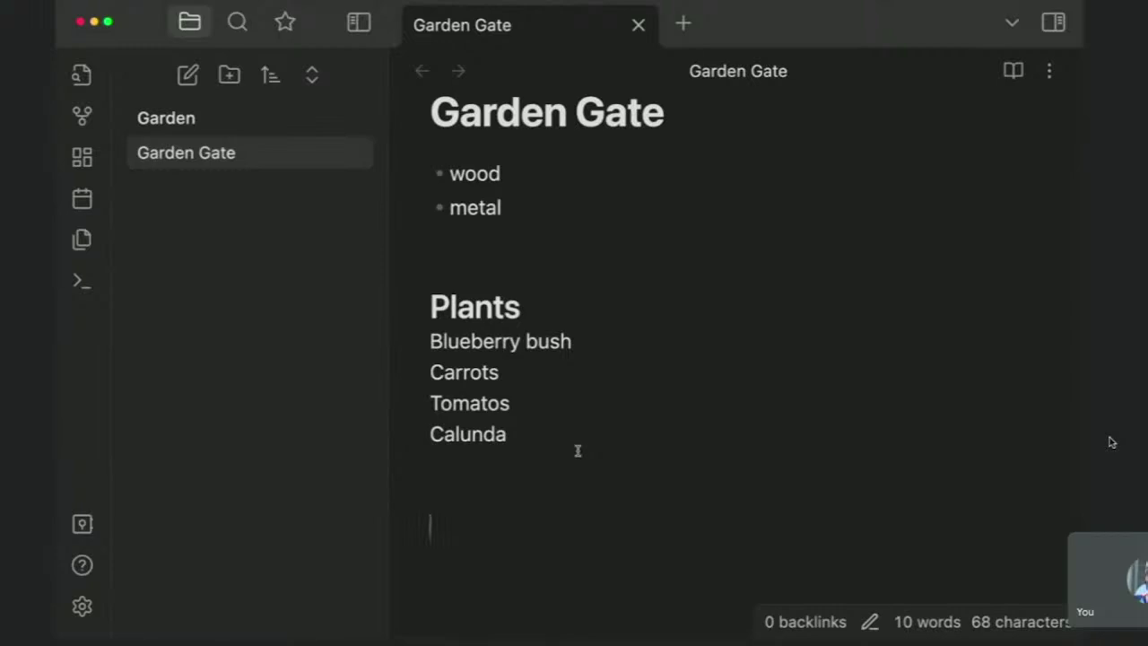
{"action": "scroll", "coordinate": [577, 451], "scroll_direction": "down", "scroll_amount": 1}
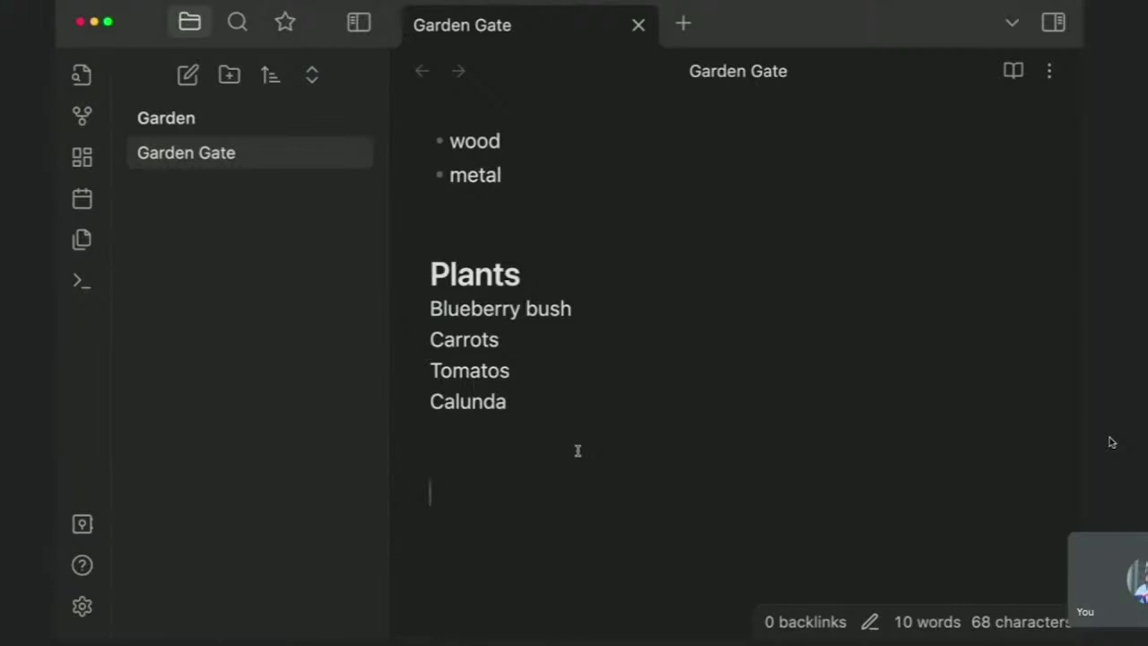
{"action": "type", "text": "Pie"}
Between "Calunda" and "Pie", write "I could make a [[Pie]]." with Pie as an internal link
{"action": "left_click", "coordinate": [461, 448]}
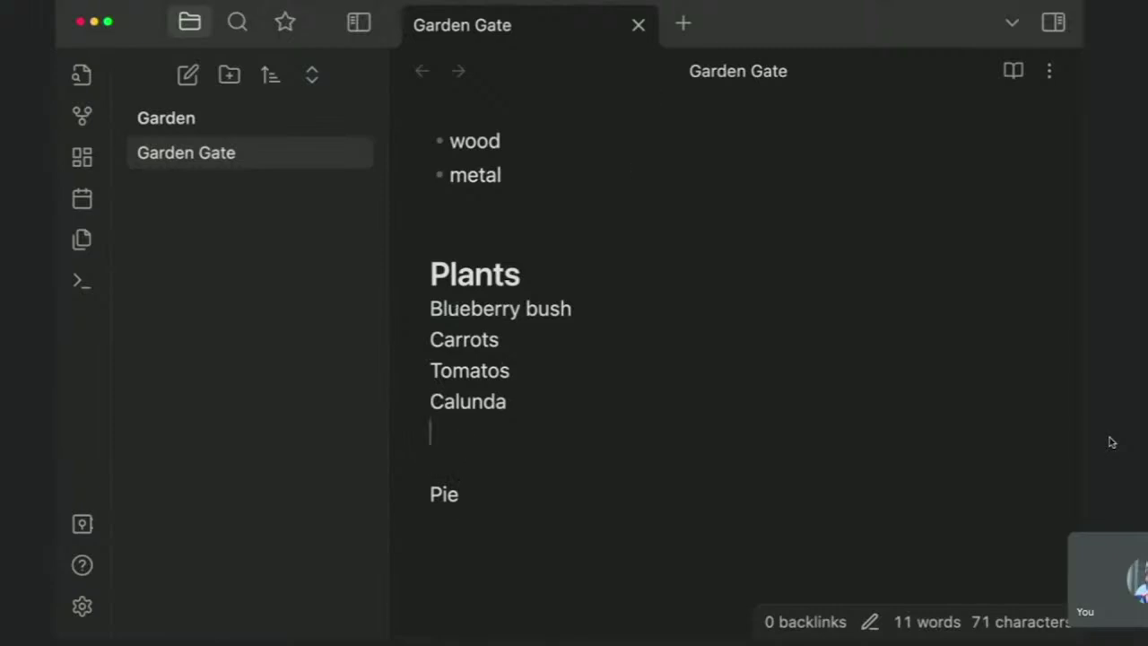
{"action": "key", "text": "Return"}
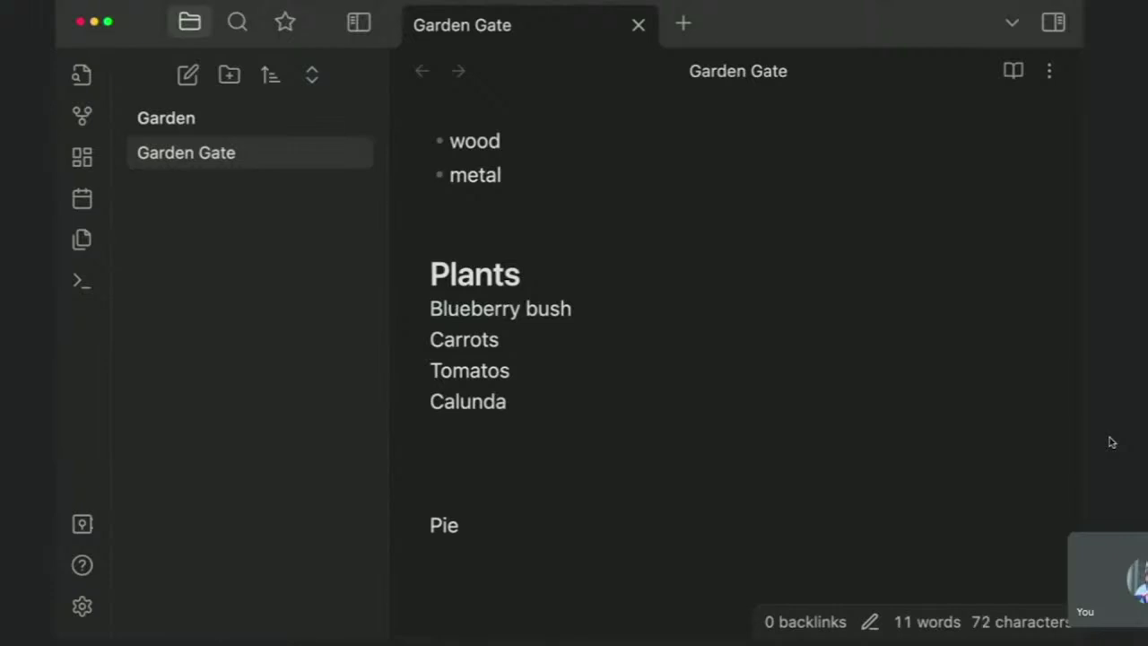
{"action": "type", "text": "[["}
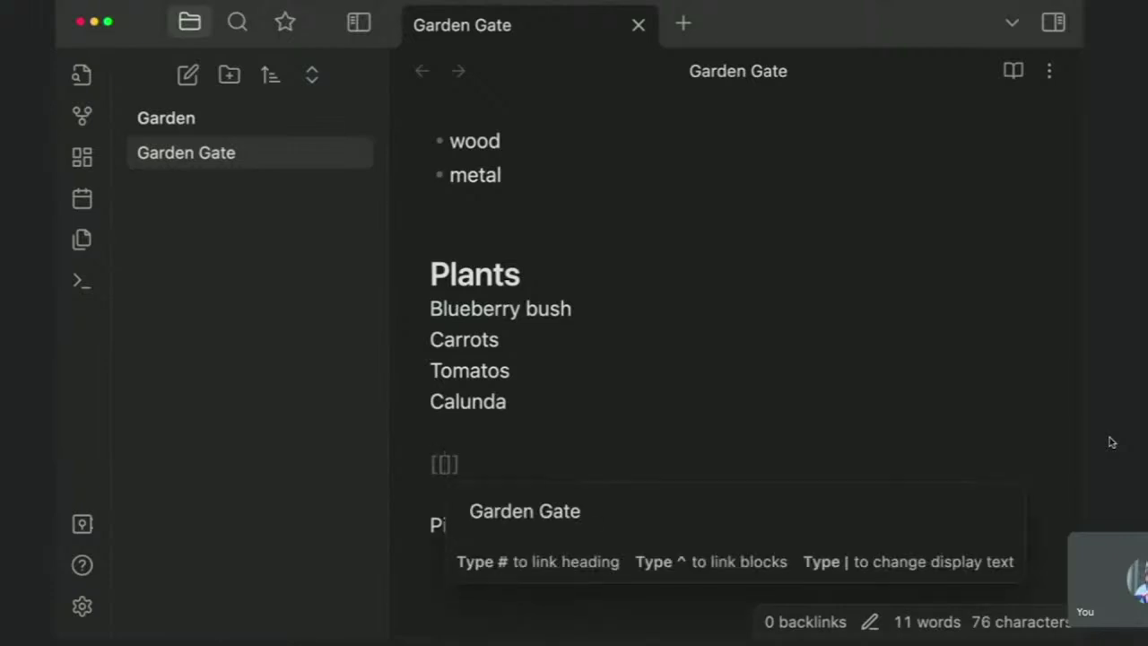
{"action": "type", "text": "Pie"}
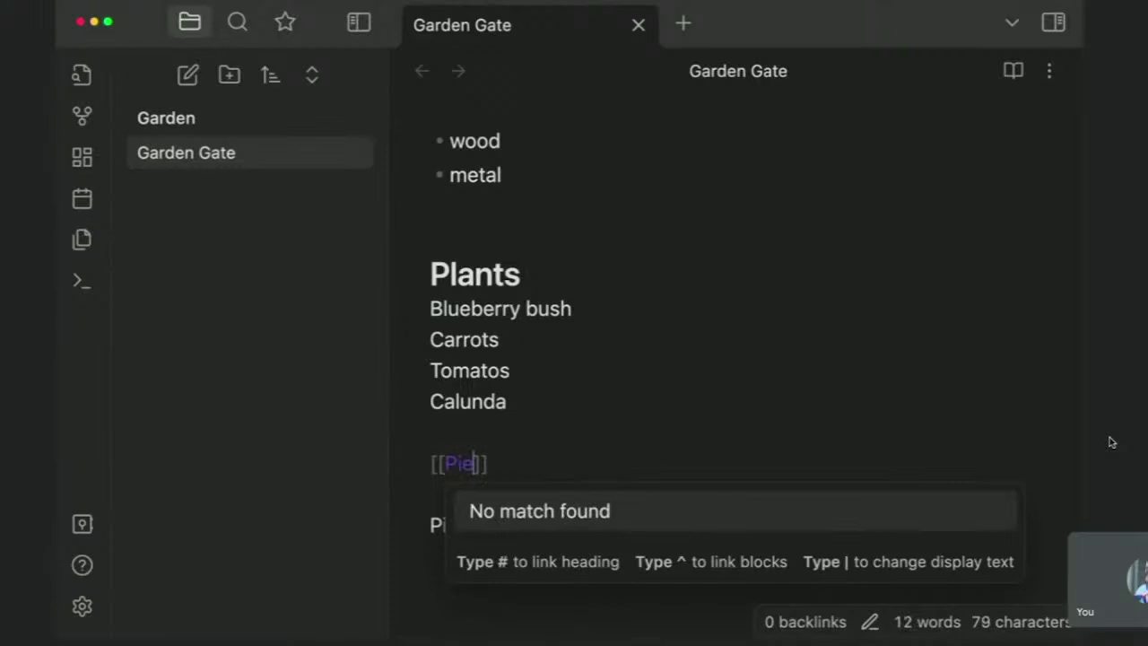
{"action": "key", "text": "Escape"}
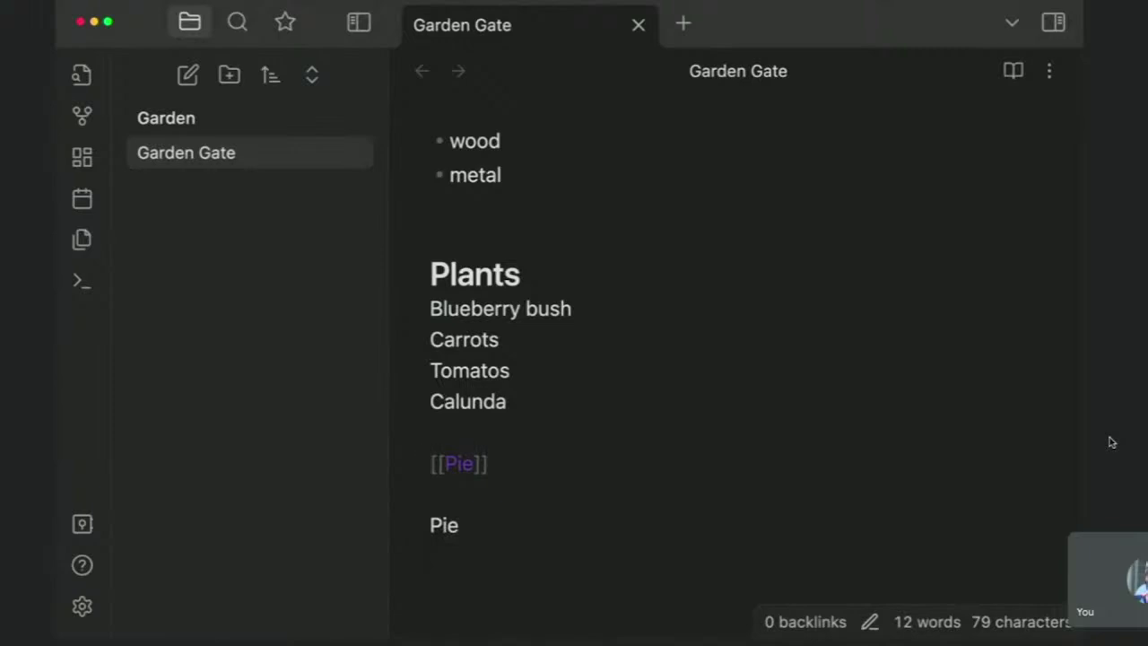
{"action": "type", "text": "I could m"}
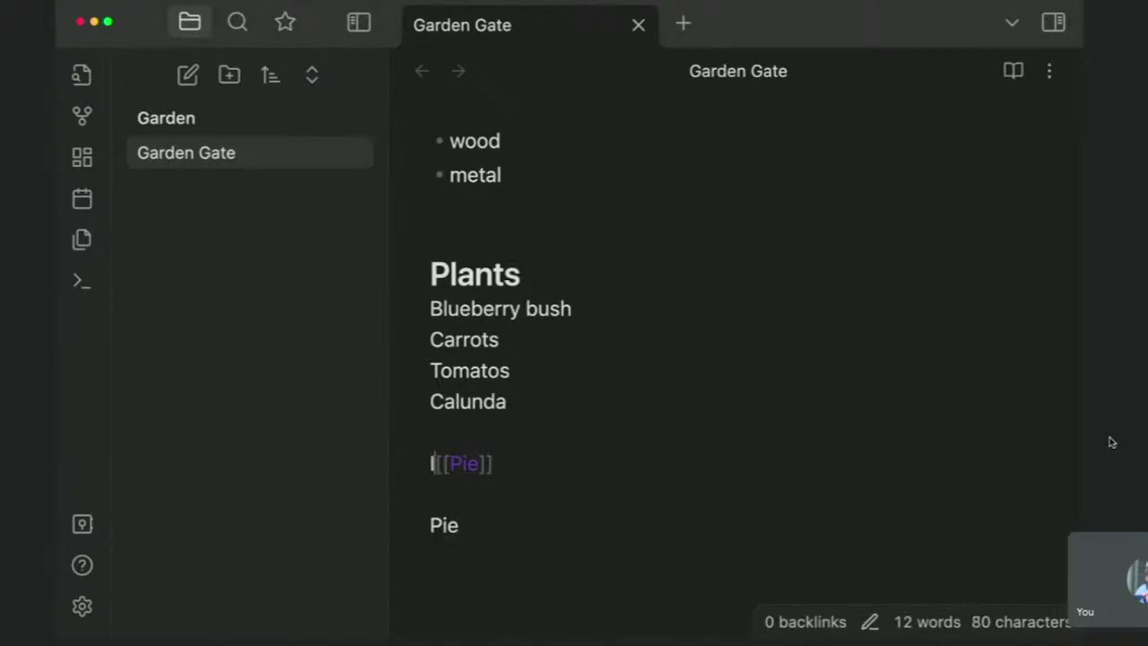
{"action": "type", "text": "ake a"}
{"action": "key", "text": "End"}
{"action": "type", "text": "."}
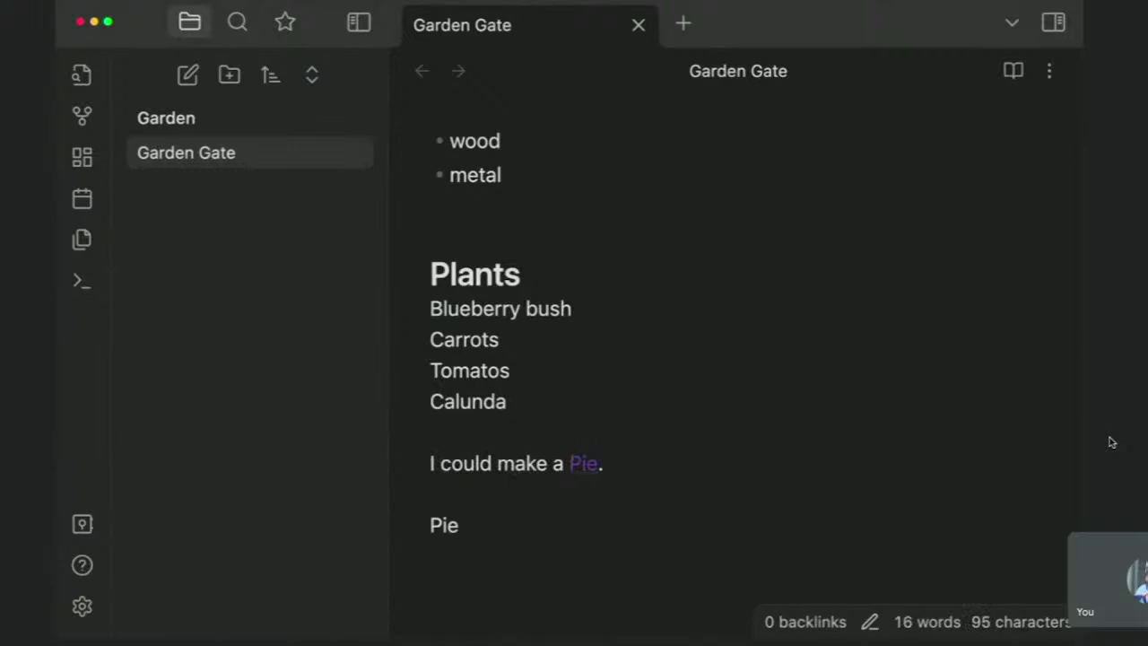
Create the Pie note from its link and switch between Pie and Garden Gate, ending on Garden Gate
{"action": "left_click", "coordinate": [585, 464]}
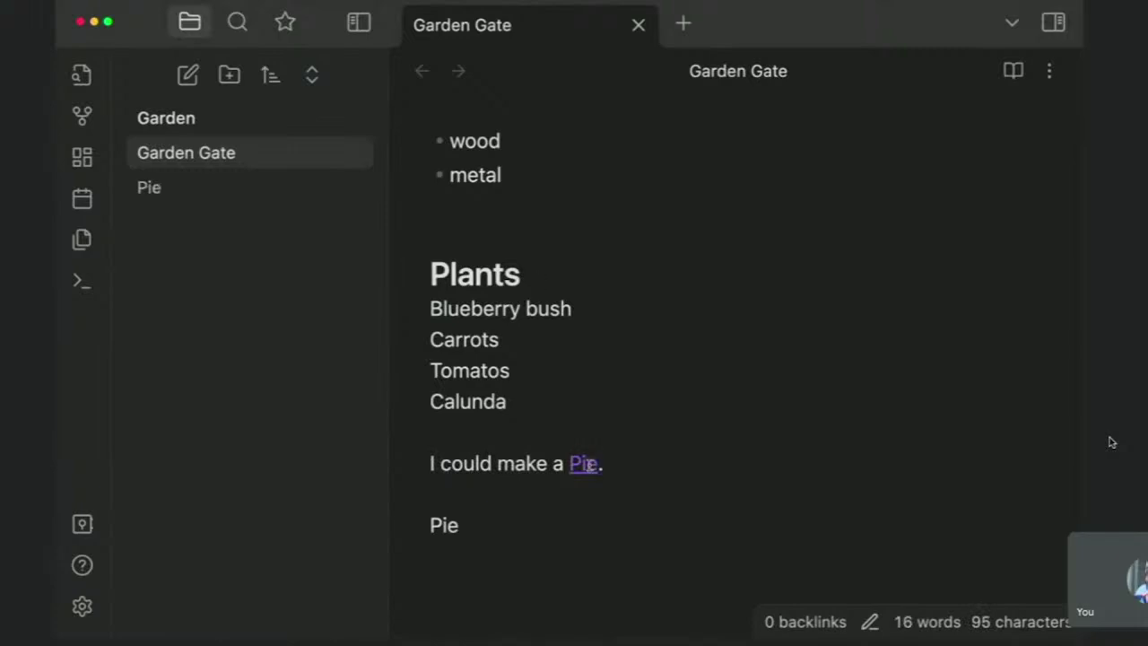
{"action": "left_click", "coordinate": [189, 154]}
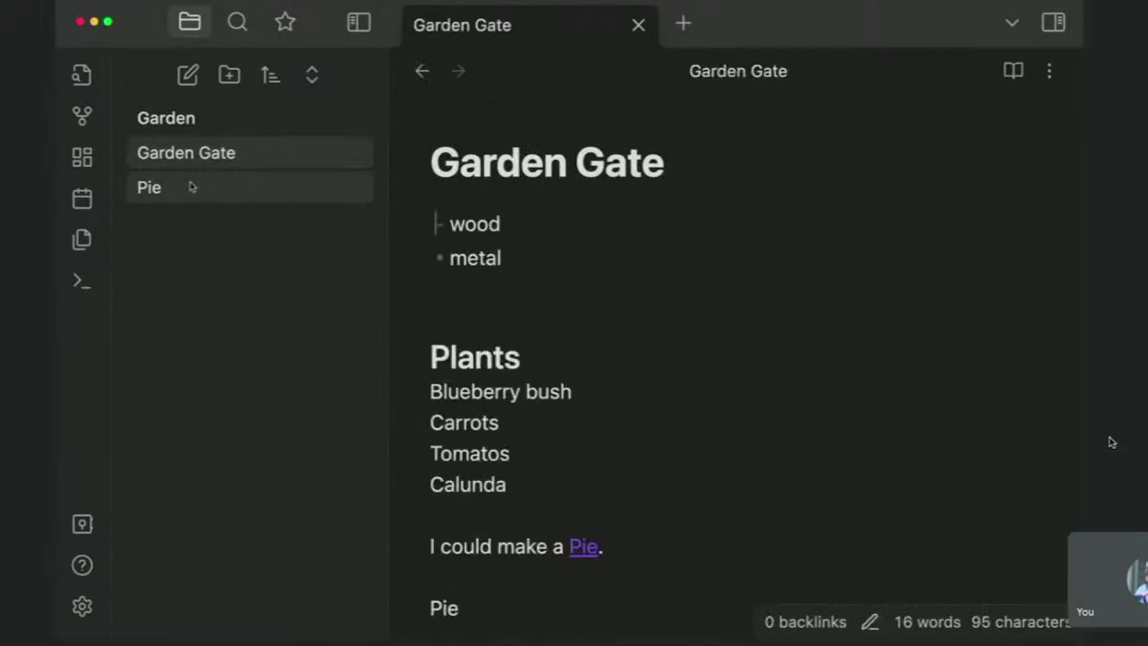
{"action": "left_click", "coordinate": [191, 187]}
{"action": "left_click", "coordinate": [202, 154]}
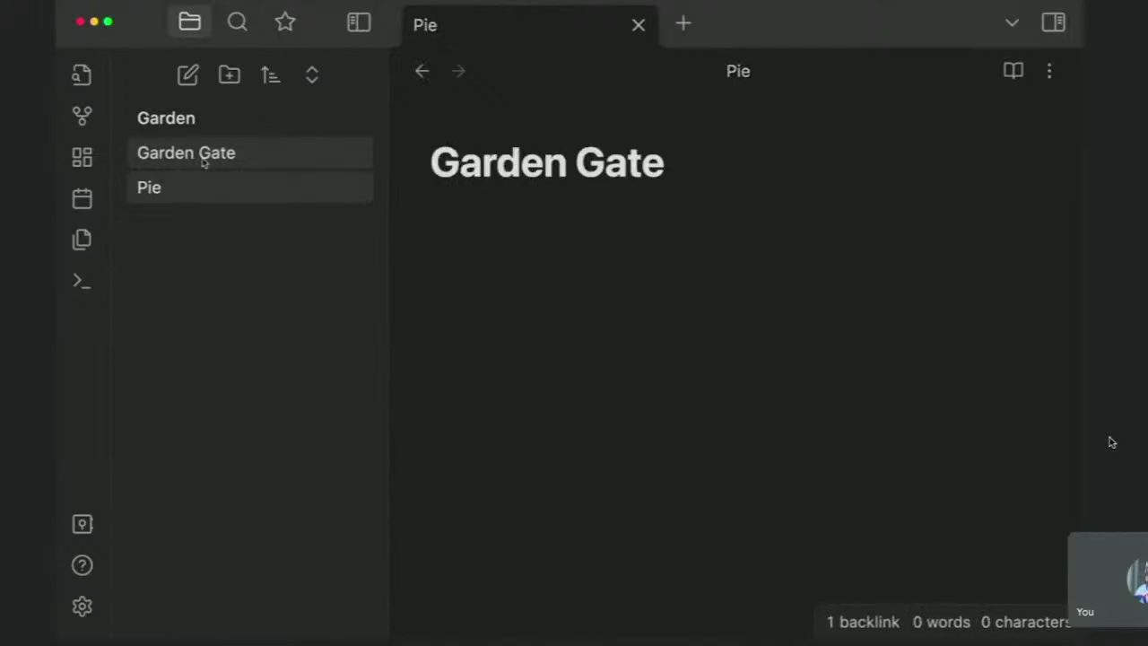
{"action": "left_click", "coordinate": [214, 196]}
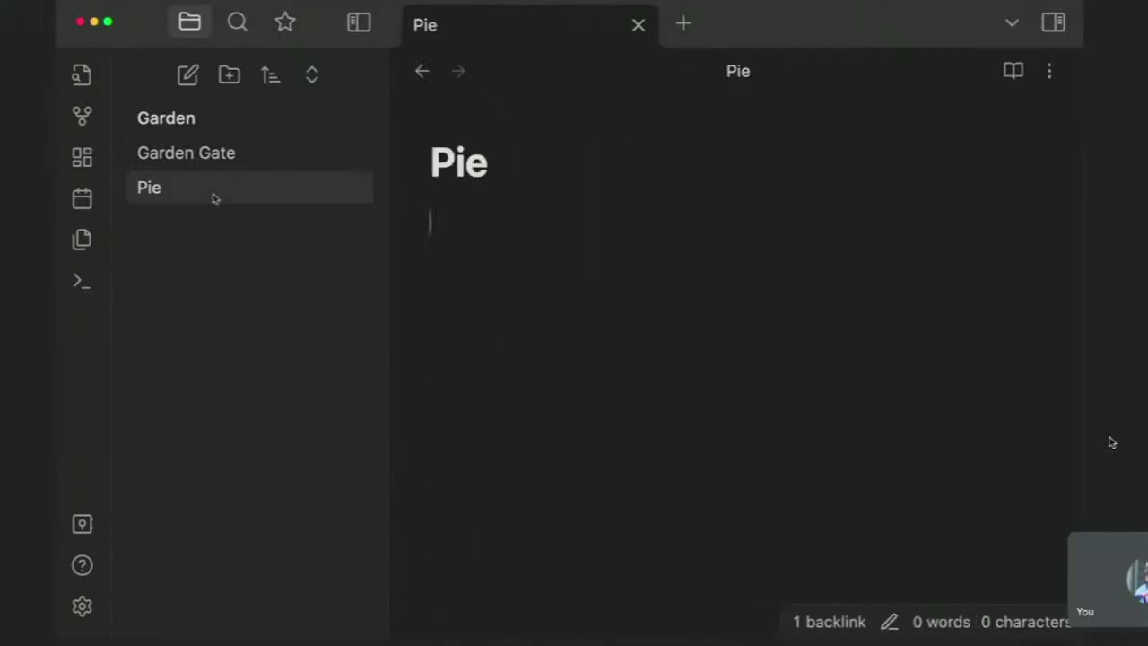
{"action": "left_click", "coordinate": [205, 155]}
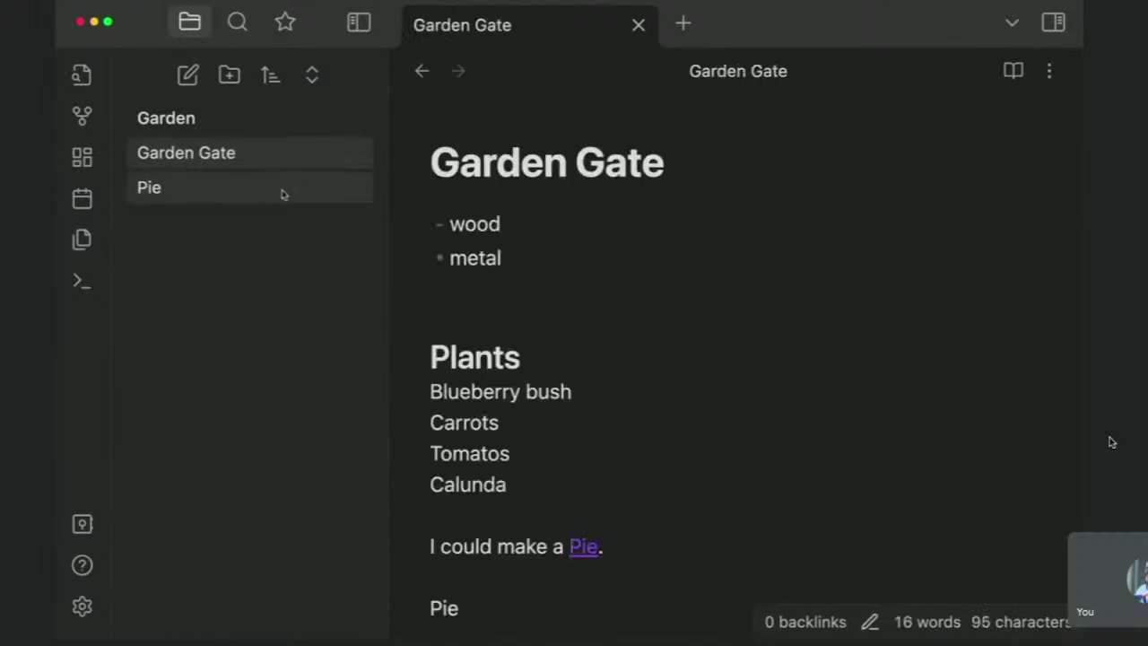
Turn "Blueberry bush" under Plants into an internal link and follow it to create its note
{"action": "left_click", "coordinate": [443, 392]}
{"action": "key", "text": "super+Left"}
{"action": "key", "text": "shift+super+Right"}
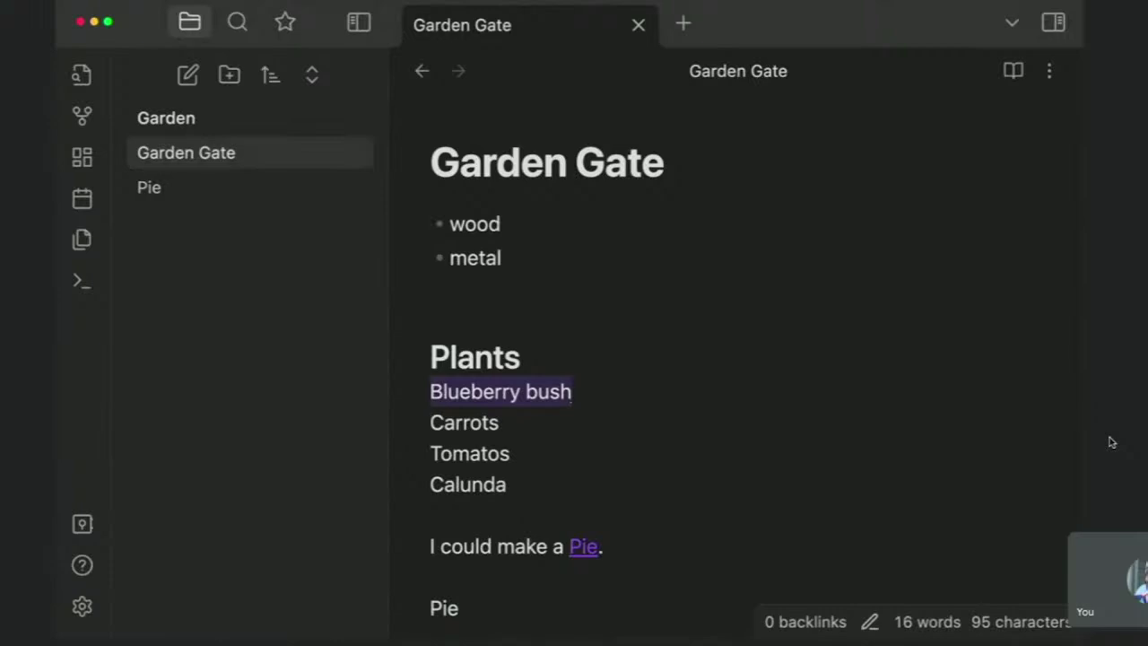
{"action": "type", "text": "[["}
{"action": "key", "text": "Right"}
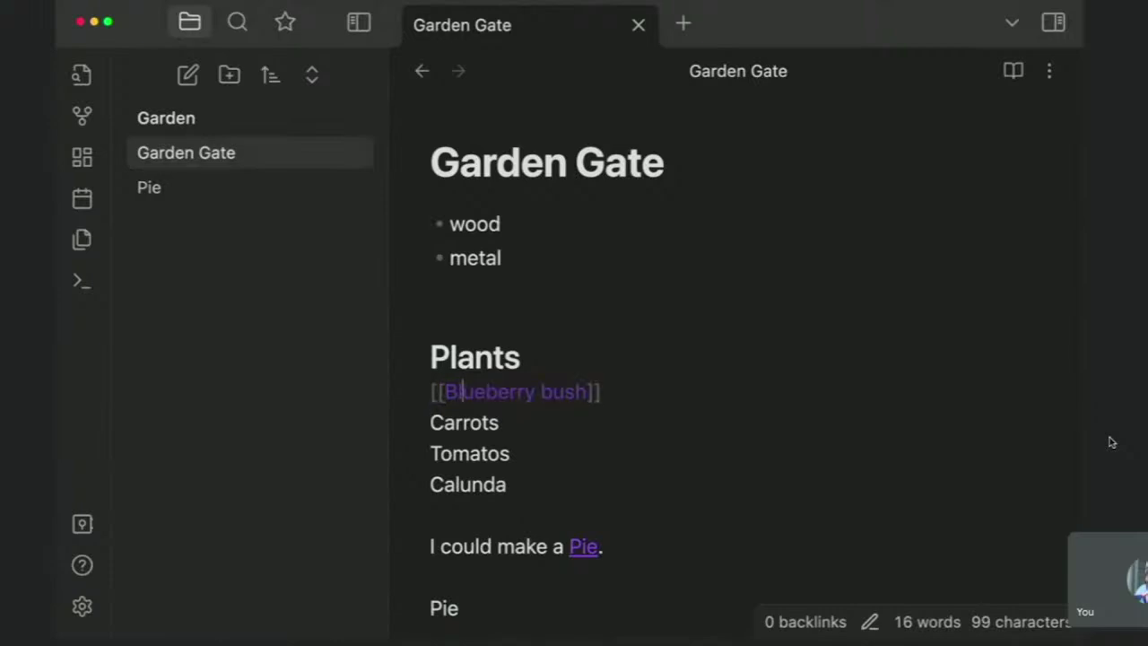
{"action": "key", "text": "alt+Return"}
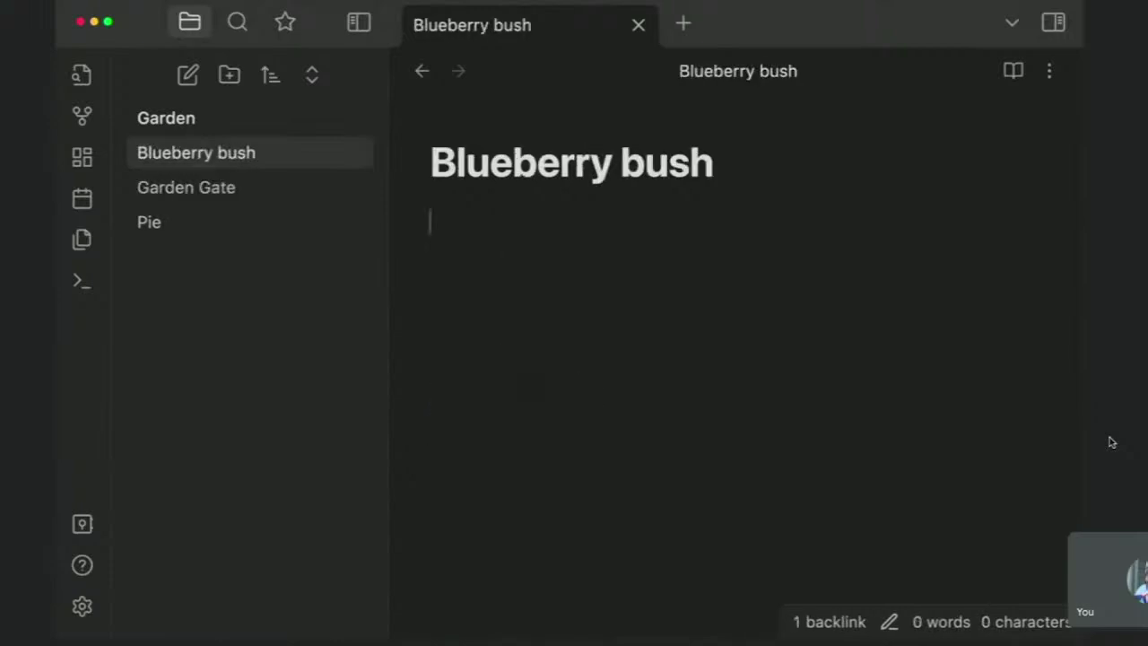
Write "bluberries are delcious" in the Blueberry bush note
{"action": "type", "text": "bluberries are d"}
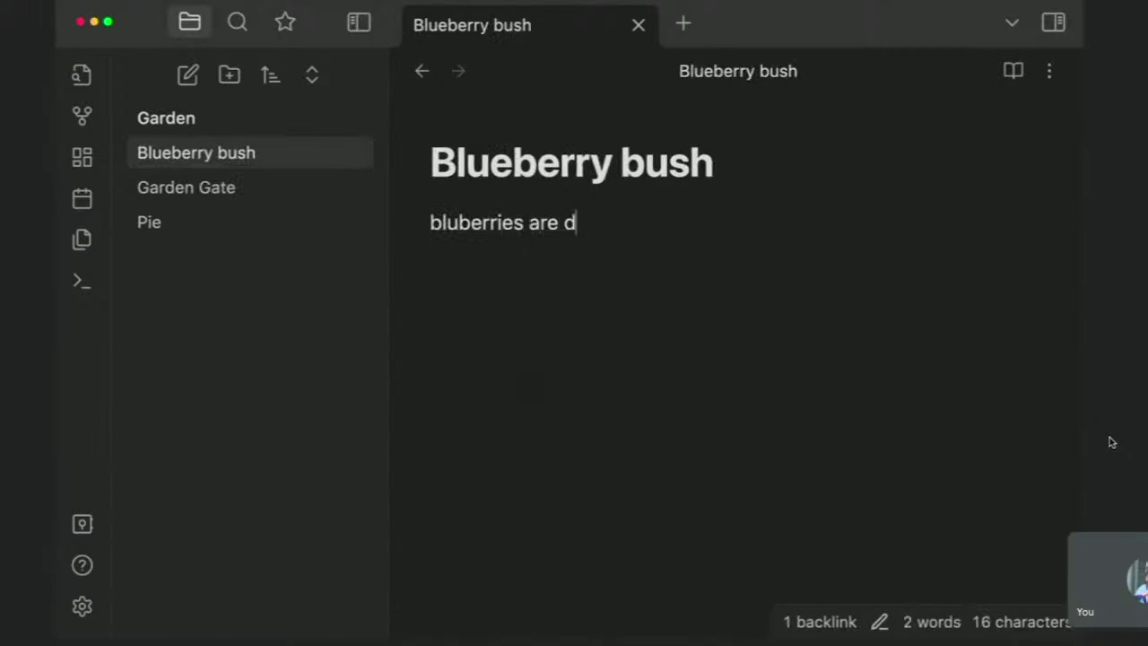
{"action": "type", "text": "elivious"}
{"action": "key", "text": "BackSpace"}
{"action": "key", "text": "BackSpace"}
{"action": "key", "text": "BackSpace"}
{"action": "key", "text": "BackSpace"}
{"action": "key", "text": "BackSpace"}
{"action": "key", "text": "BackSpace"}
{"action": "type", "text": "cious"}
{"action": "key", "text": "BackSpace"}
{"action": "type", "text": "s"}
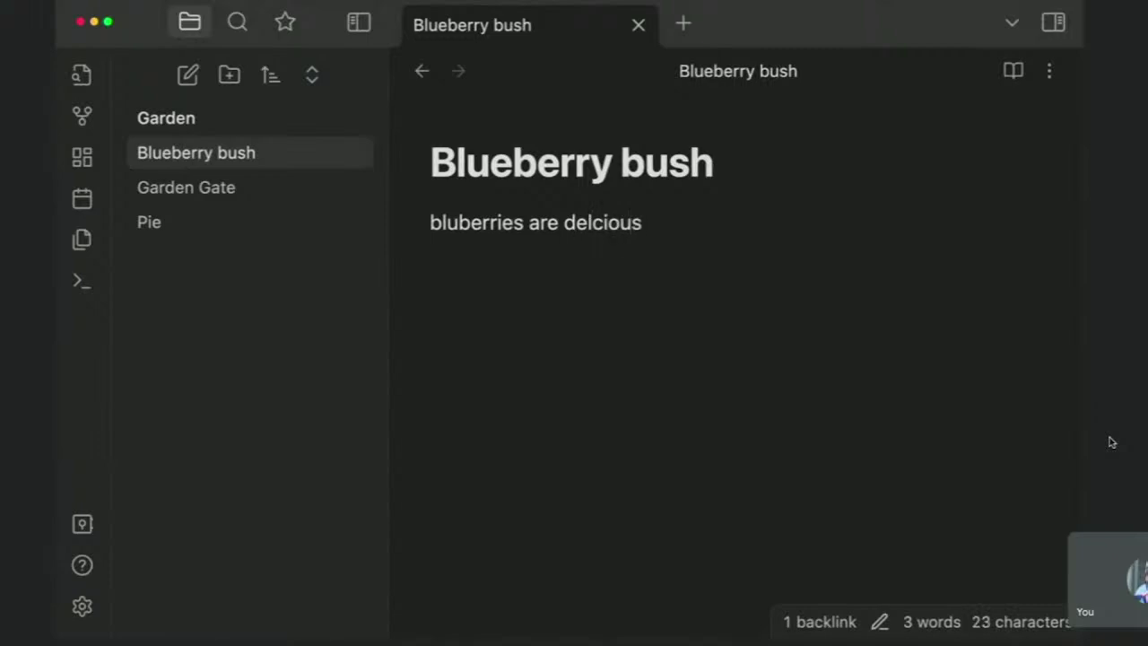
Return to Garden Gate, open the graph view and close its settings to see the linked notes
{"action": "left_click", "coordinate": [231, 192]}
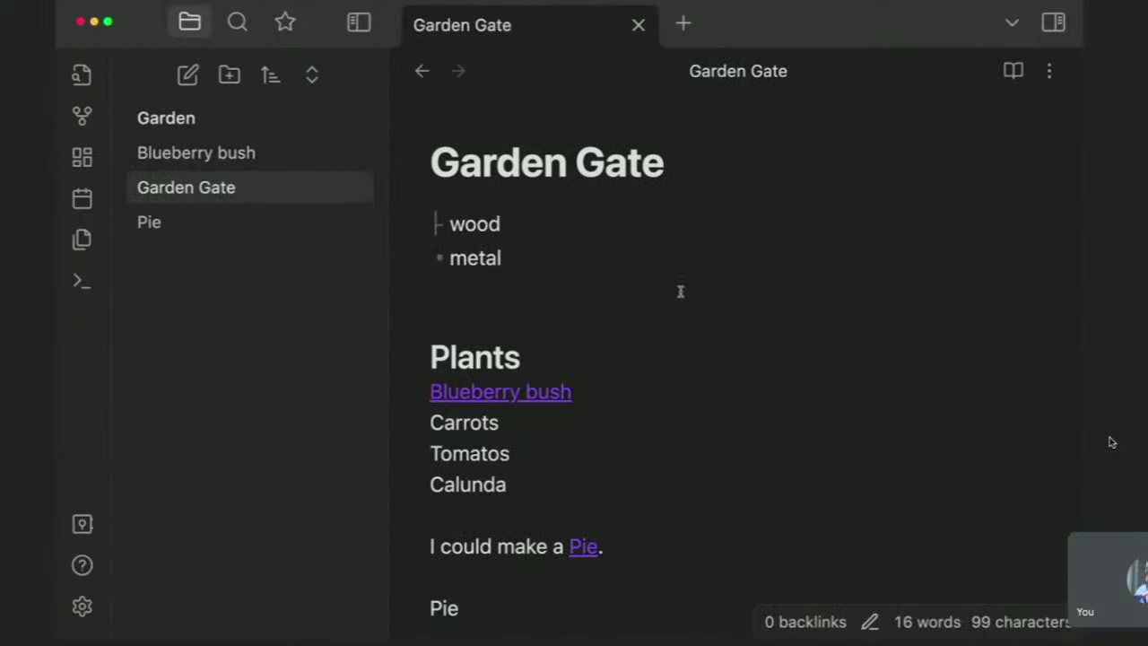
{"action": "key", "text": "super+p"}
{"action": "type", "text": "graph"}
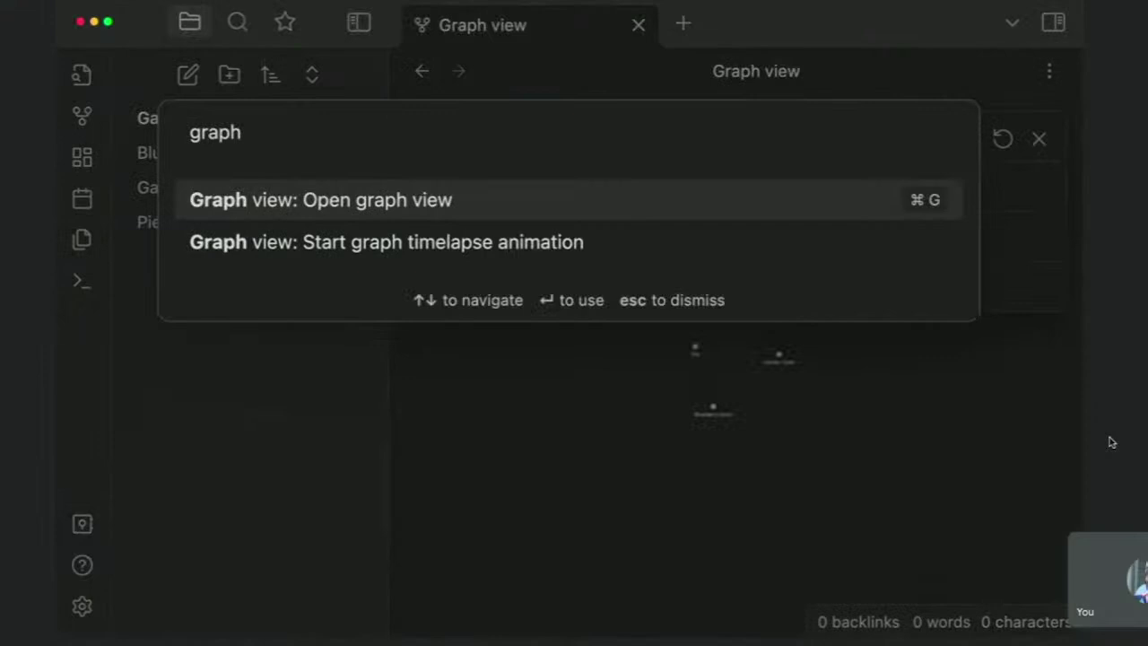
{"action": "key", "text": "Escape"}
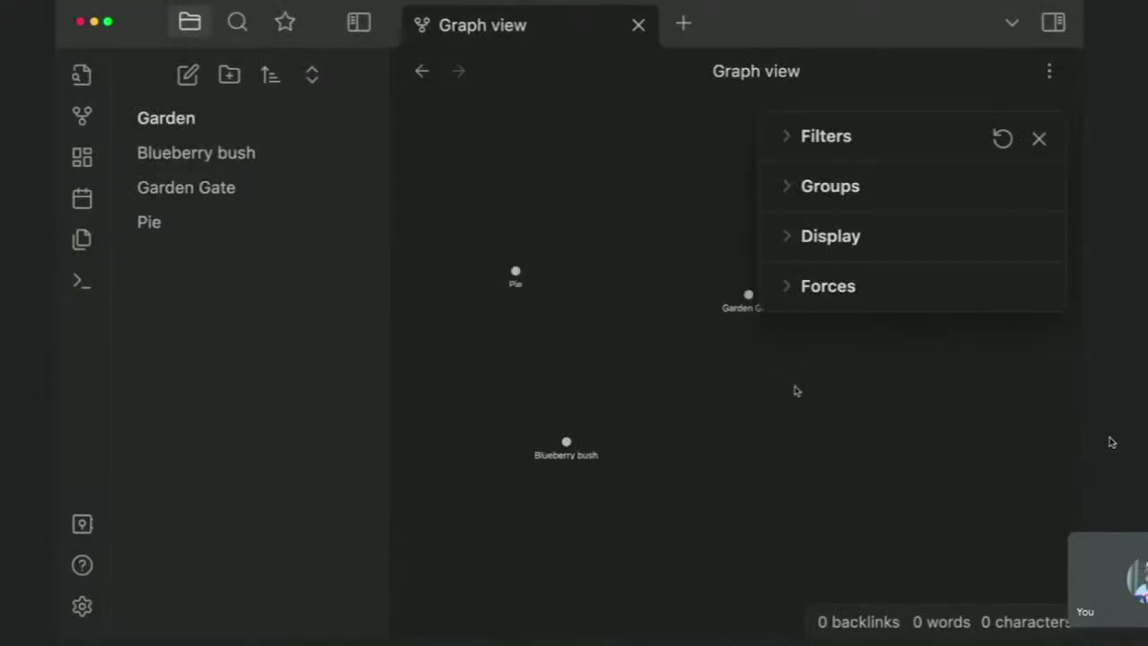
{"action": "left_click", "coordinate": [1040, 140]}
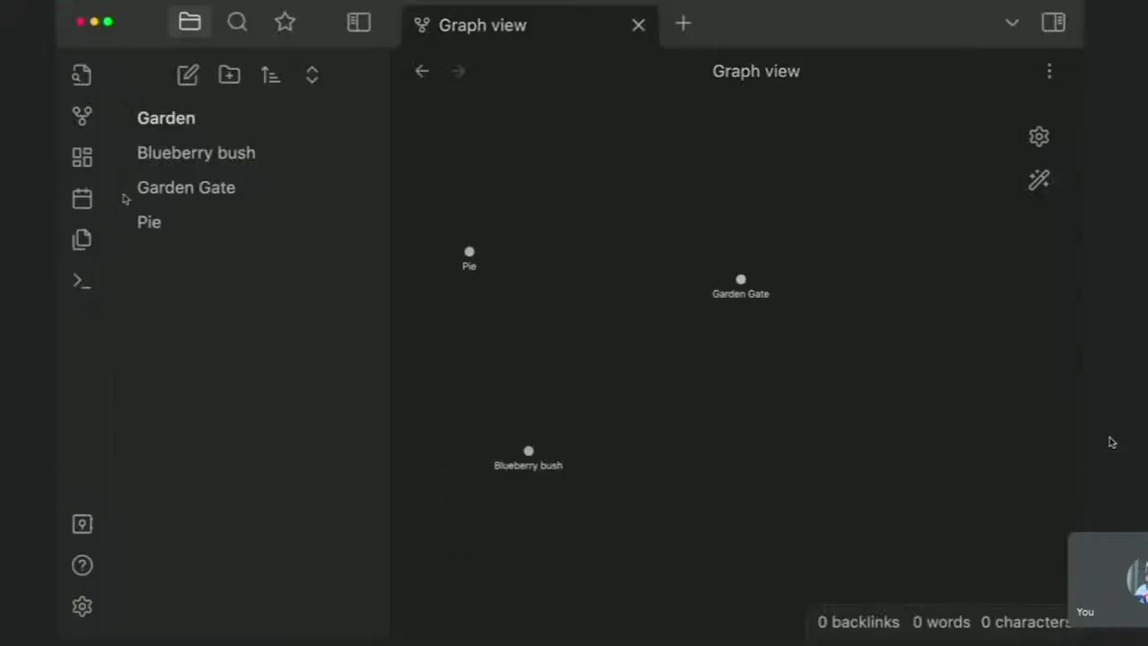
Browse the Garden Gate, Pie and Blueberry bush notes in turn, ending on Garden Gate
{"action": "left_click", "coordinate": [130, 192]}
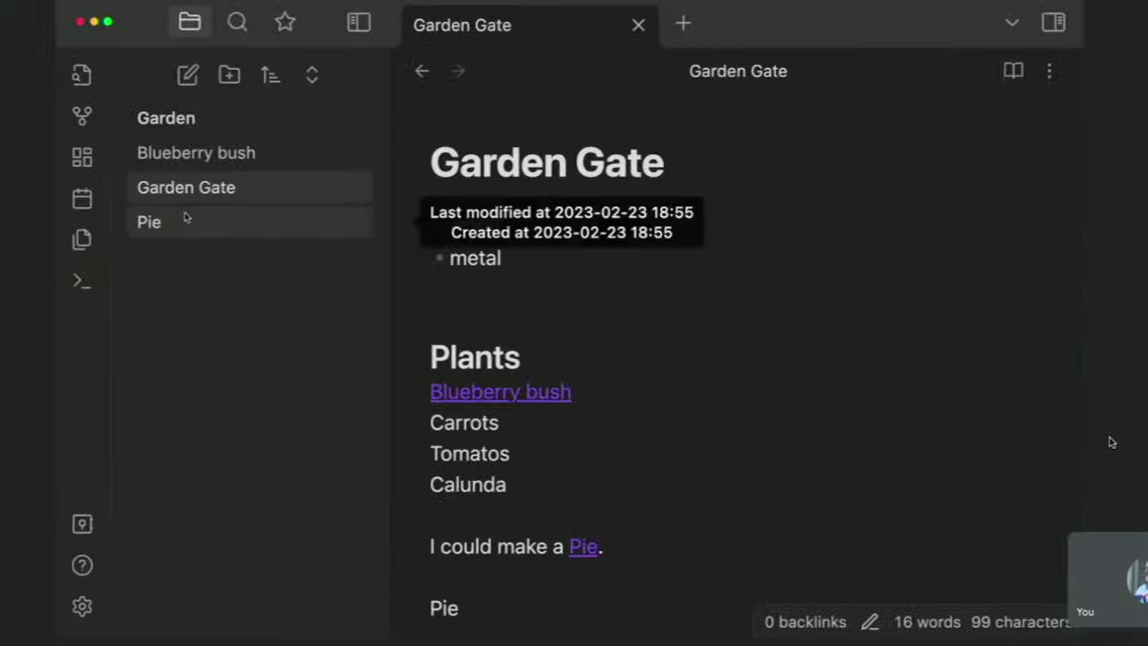
{"action": "left_click", "coordinate": [174, 221]}
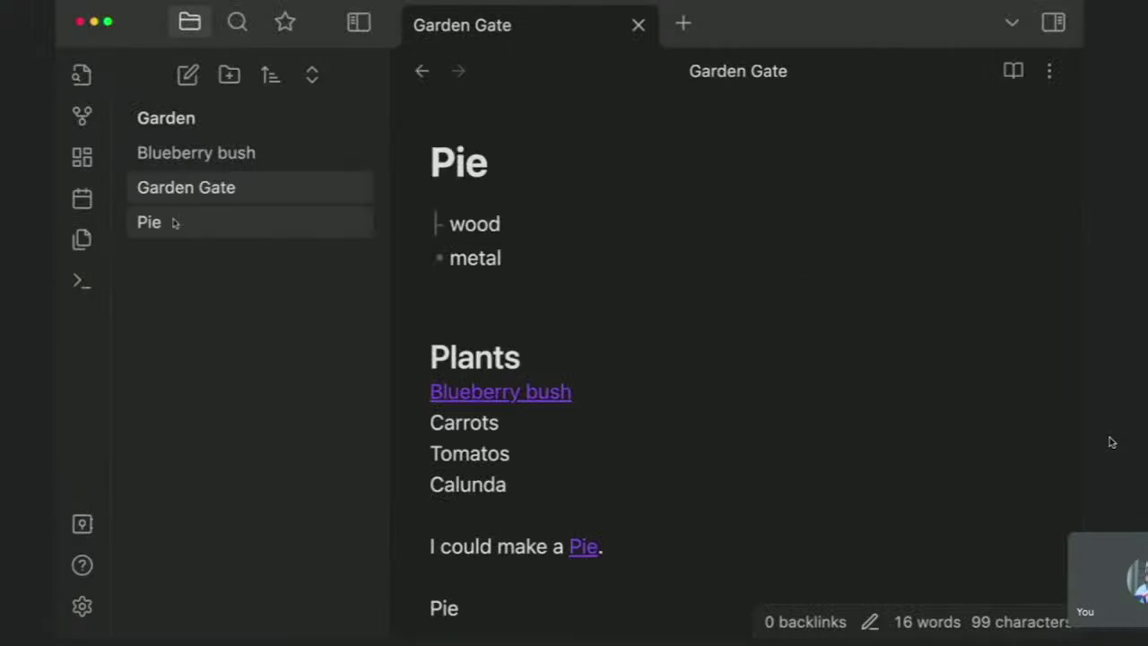
{"action": "left_click", "coordinate": [211, 193]}
{"action": "left_click", "coordinate": [230, 153]}
{"action": "left_click", "coordinate": [229, 184]}
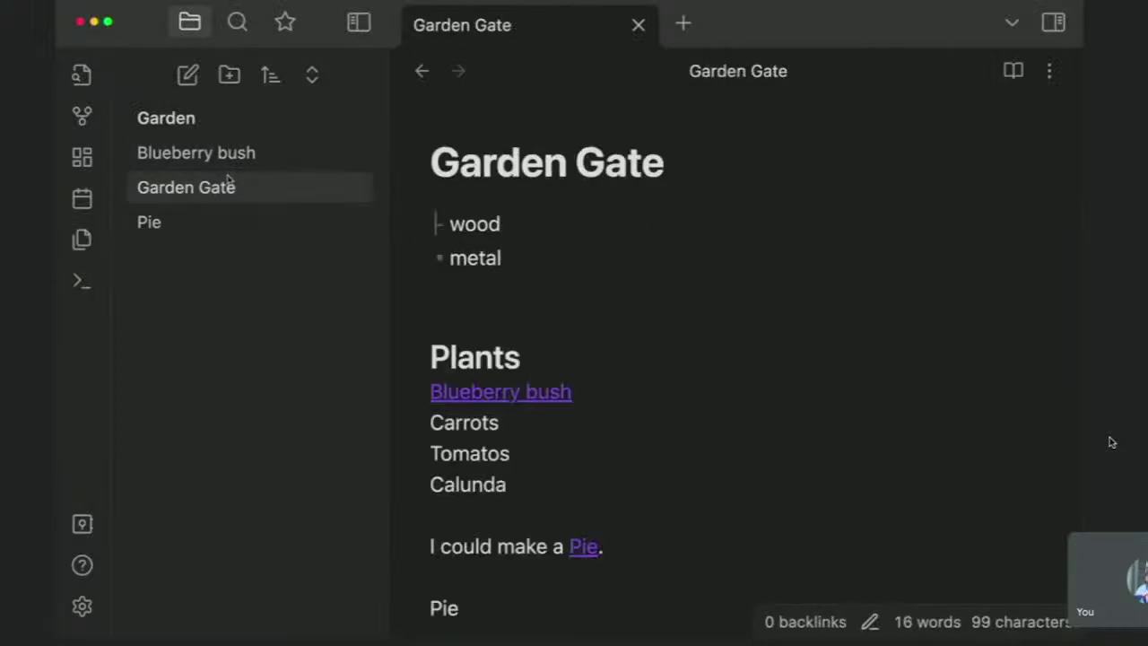
Undo the internal link on "Blueberry bush" under Plants and wrap it in double square brackets again
{"action": "scroll", "coordinate": [582, 463], "scroll_direction": "down", "scroll_amount": 2}
{"action": "left_click", "coordinate": [518, 327]}
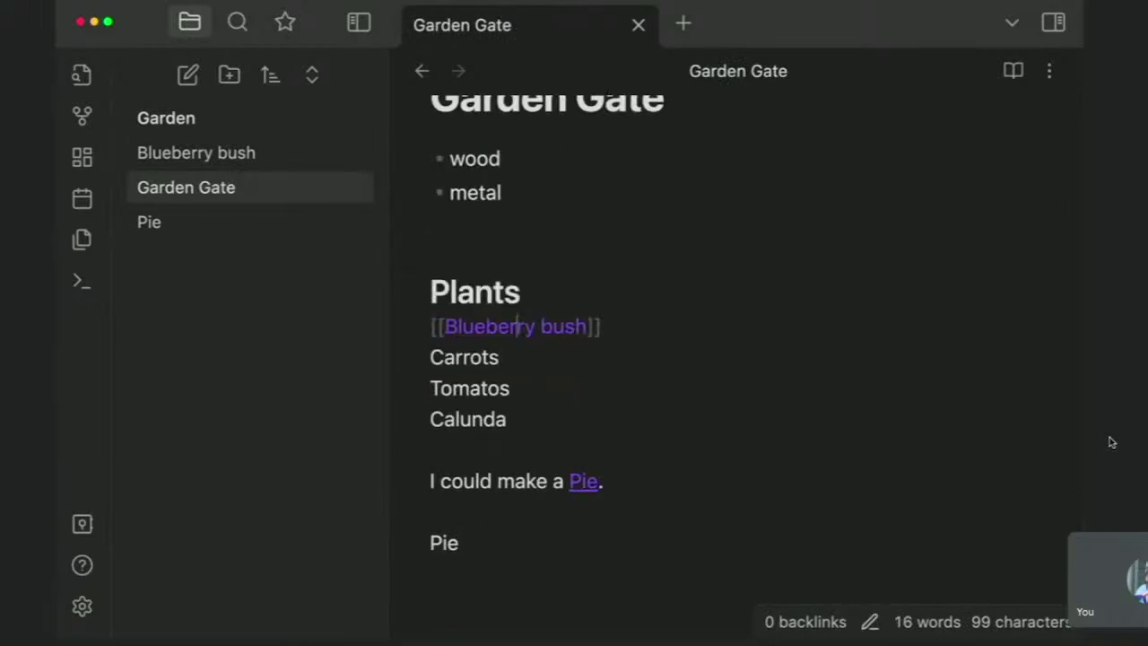
{"action": "key", "text": "super+z"}
{"action": "type", "text": "[["}
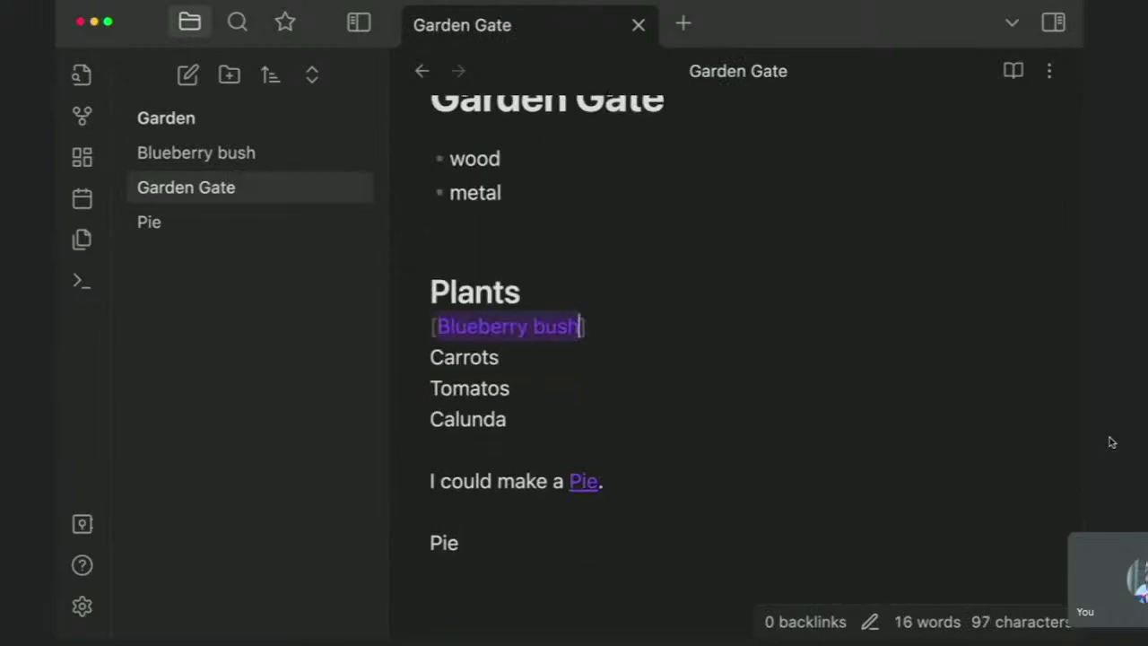
Add the line "Gruit" followed by a blank line above the existing text in the Blueberry bush note
{"action": "left_click", "coordinate": [184, 152]}
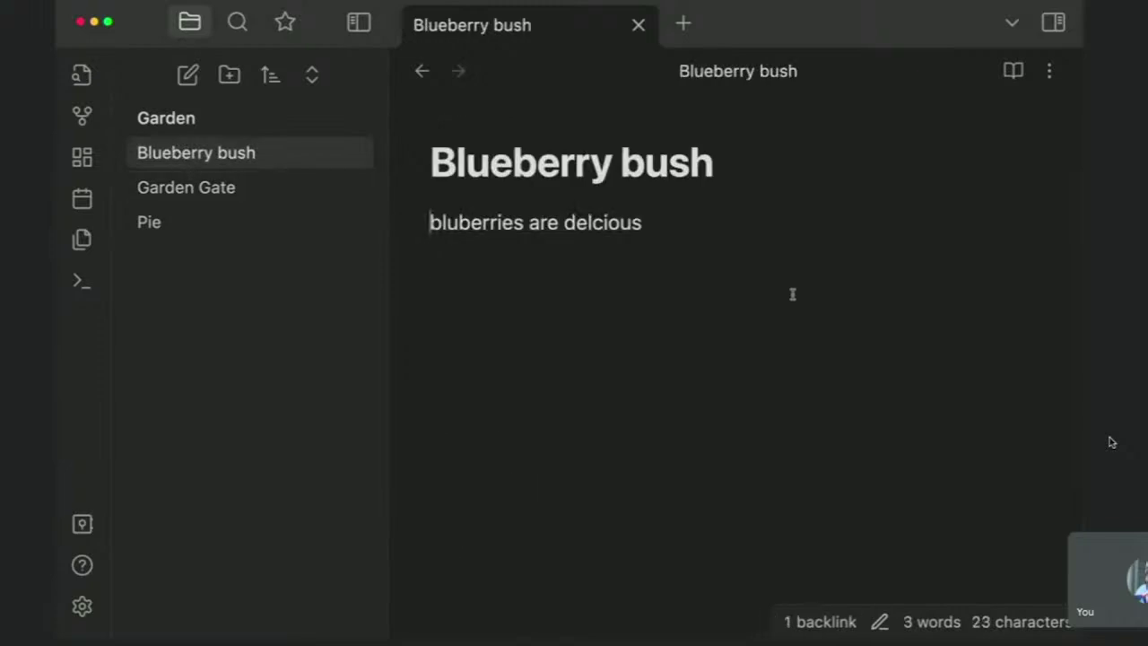
{"action": "key", "text": "Return"}
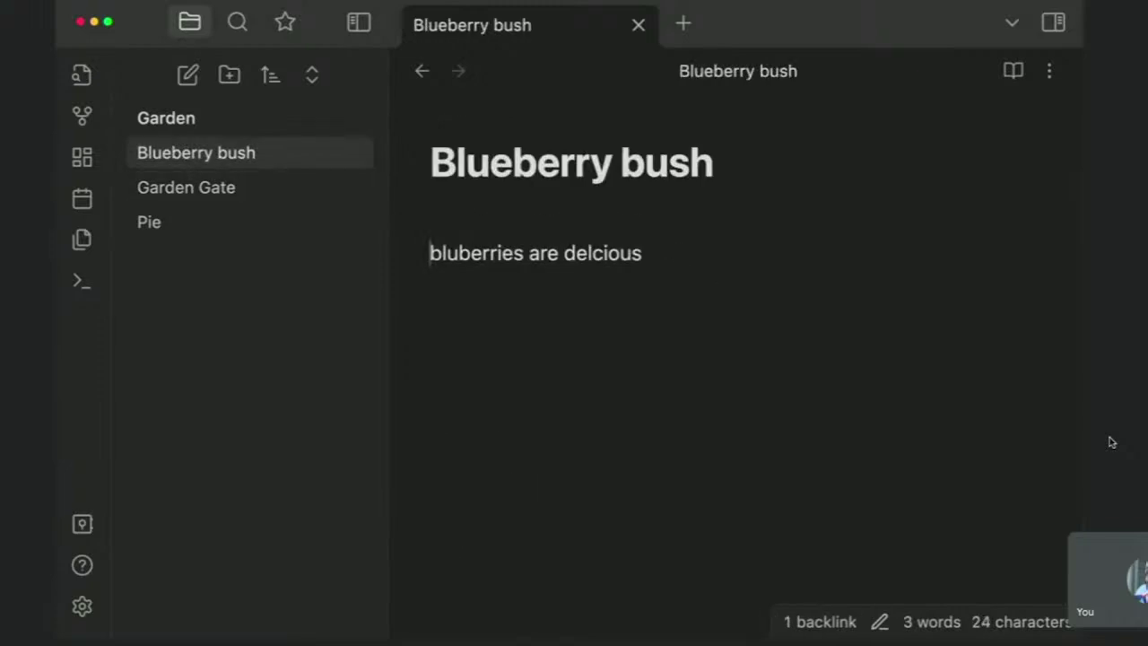
{"action": "type", "text": "Gruit"}
{"action": "key", "text": "BackSpace"}
{"action": "key", "text": "super+shift+Left"}
{"action": "key", "text": "Right"}
{"action": "type", "text": "t"}
{"action": "key", "text": "Return"}
{"action": "key", "text": "XF86AudioRaiseVolume"}
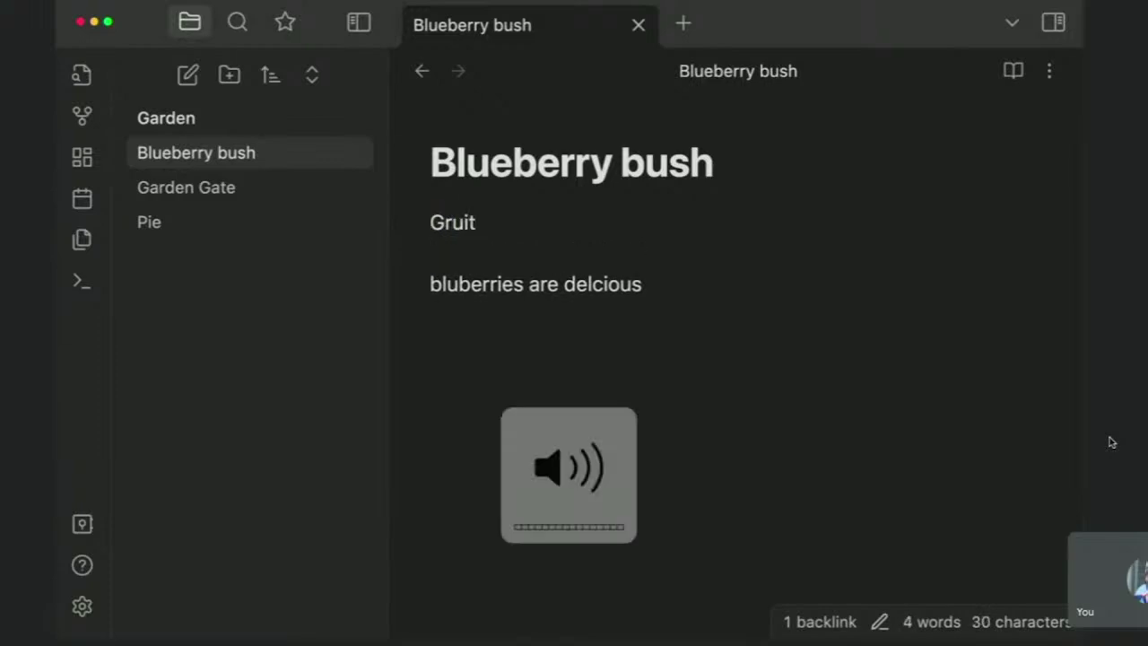
Turn "Carrots" in the Garden Gate note into an internal link and follow it to create its note
{"action": "left_click", "coordinate": [328, 175]}
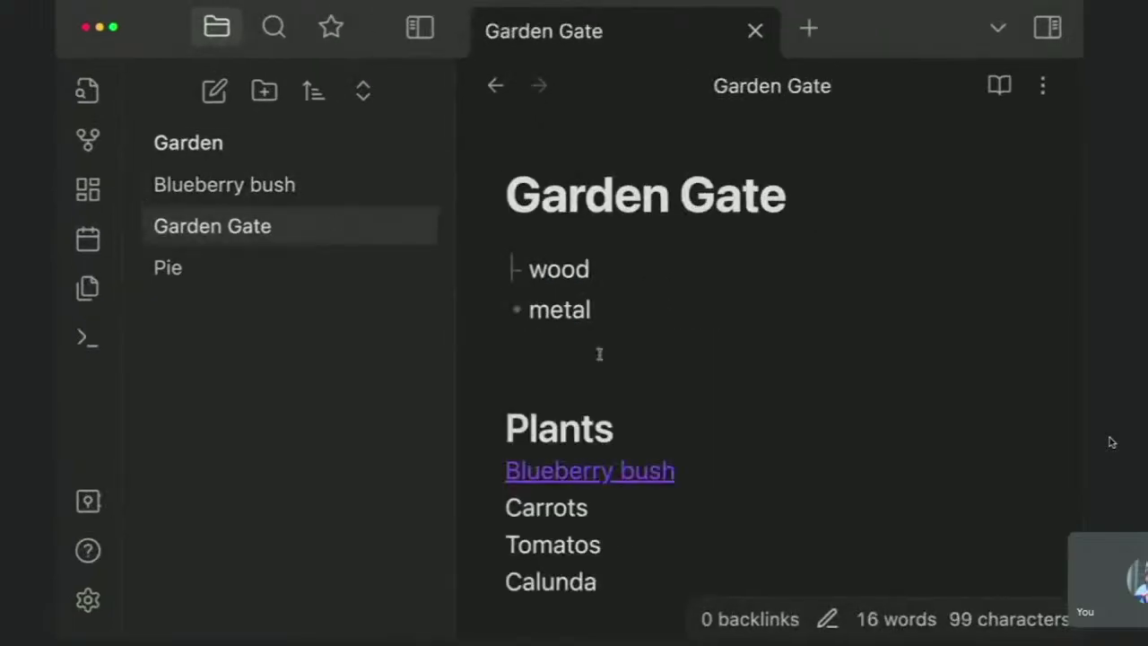
{"action": "scroll", "coordinate": [610, 421], "scroll_direction": "down", "scroll_amount": 1}
{"action": "left_click_drag", "start_coordinate": [609, 474], "coordinate": [506, 474]}
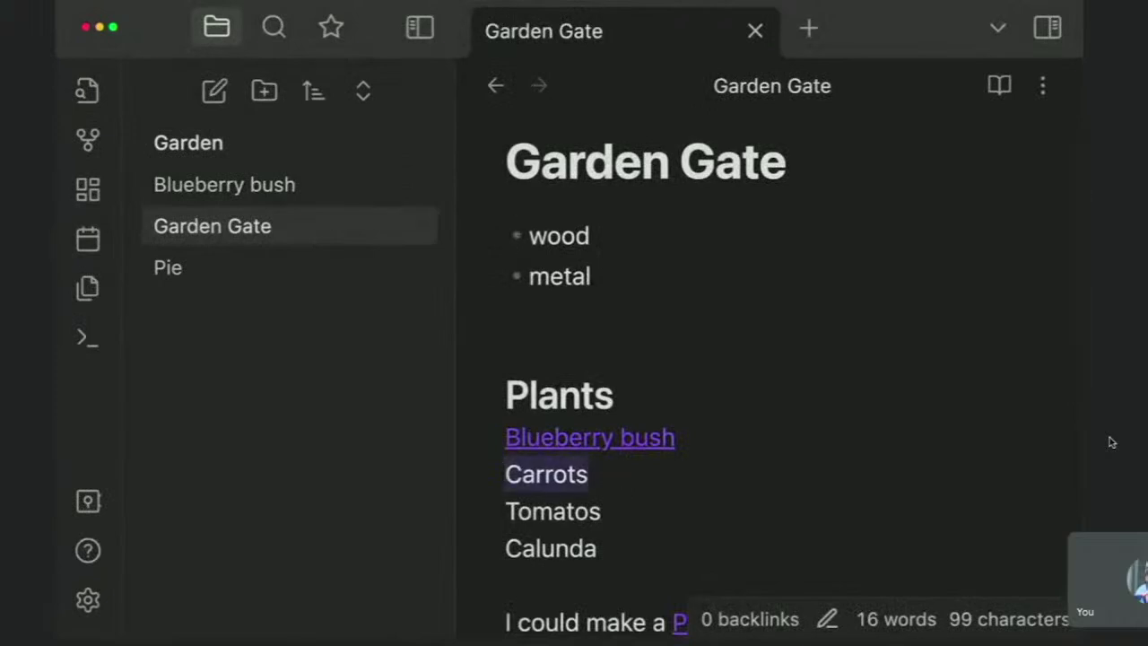
{"action": "type", "text": "[["}
{"action": "key", "text": "Right"}
{"action": "key", "text": "Left"}
{"action": "key", "text": "Left"}
{"action": "key", "text": "alt+Return"}
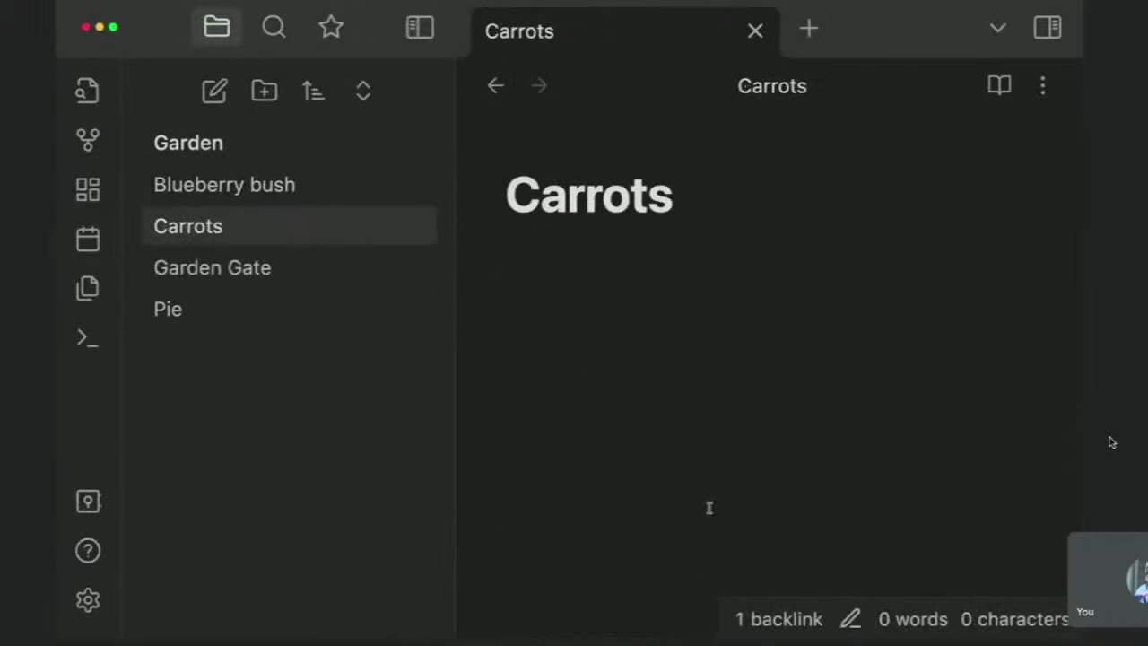
Write "Root vegatble" in the Carrots note
{"action": "type", "text": "Root ve"}
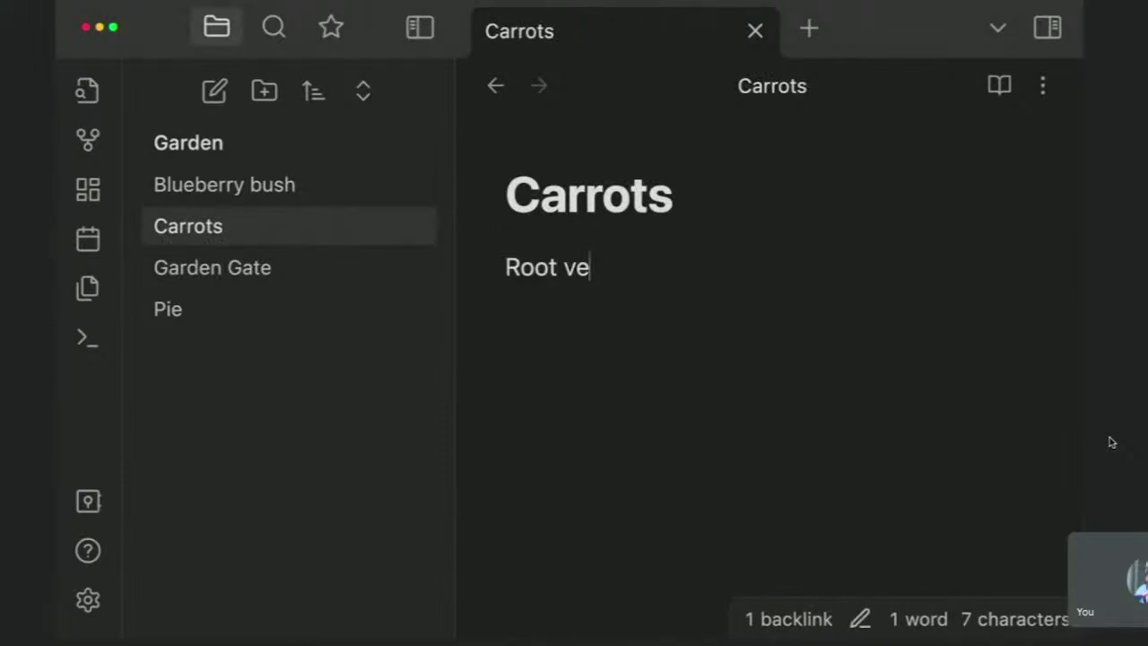
{"action": "type", "text": "gab"}
{"action": "key", "text": "BackSpace"}
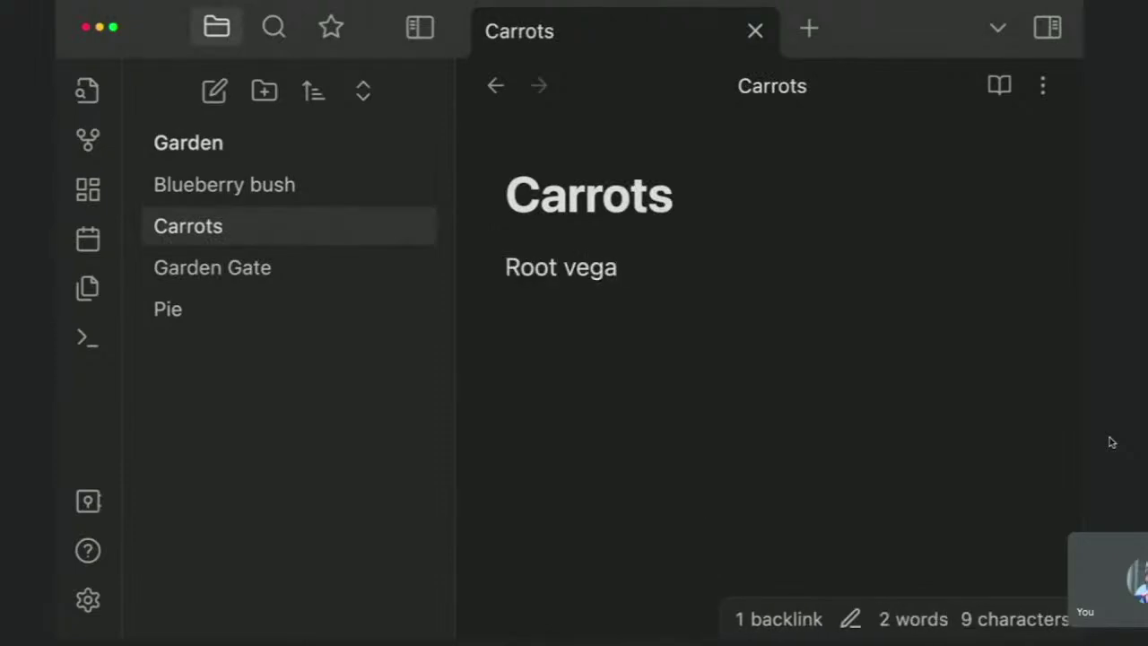
{"action": "type", "text": "tble"}
{"action": "key", "text": "Return"}
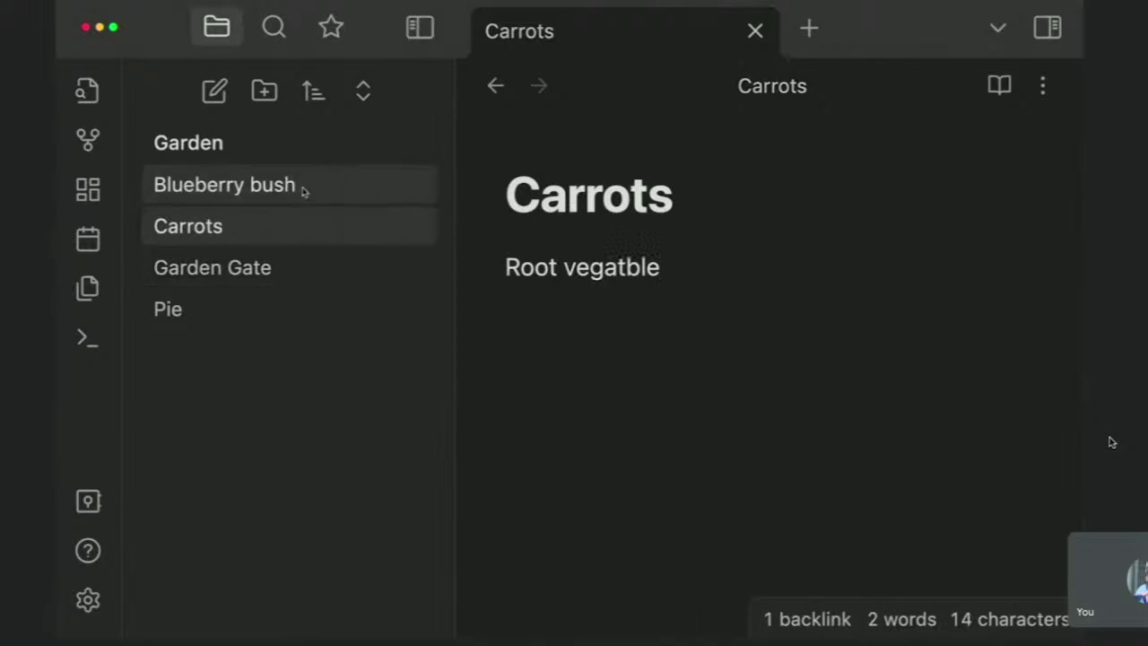
Turn "Tomatos" in the Garden Gate note into an internal link and follow it to create its note
{"action": "left_click", "coordinate": [300, 186]}
{"action": "left_click", "coordinate": [248, 270]}
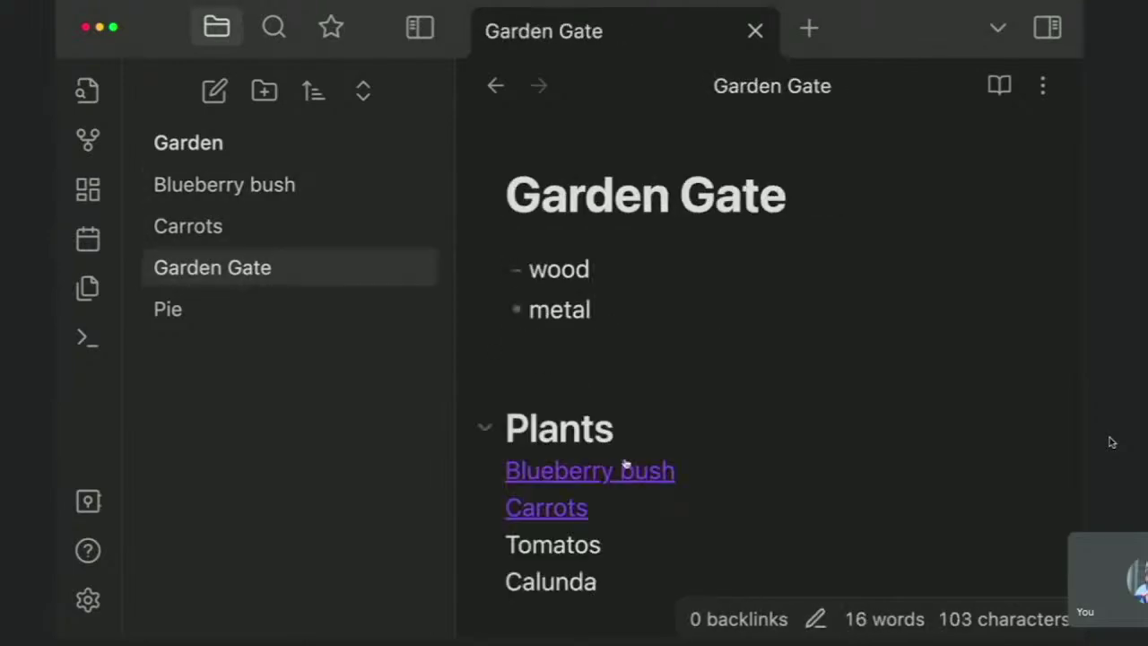
{"action": "scroll", "coordinate": [553, 453], "scroll_direction": "down", "scroll_amount": 2}
{"action": "left_click", "coordinate": [558, 457]}
{"action": "type", "text": "[["}
{"action": "key", "text": "Right"}
{"action": "key", "text": "Left"}
{"action": "key", "text": "Left"}
{"action": "key", "text": "alt+Return"}
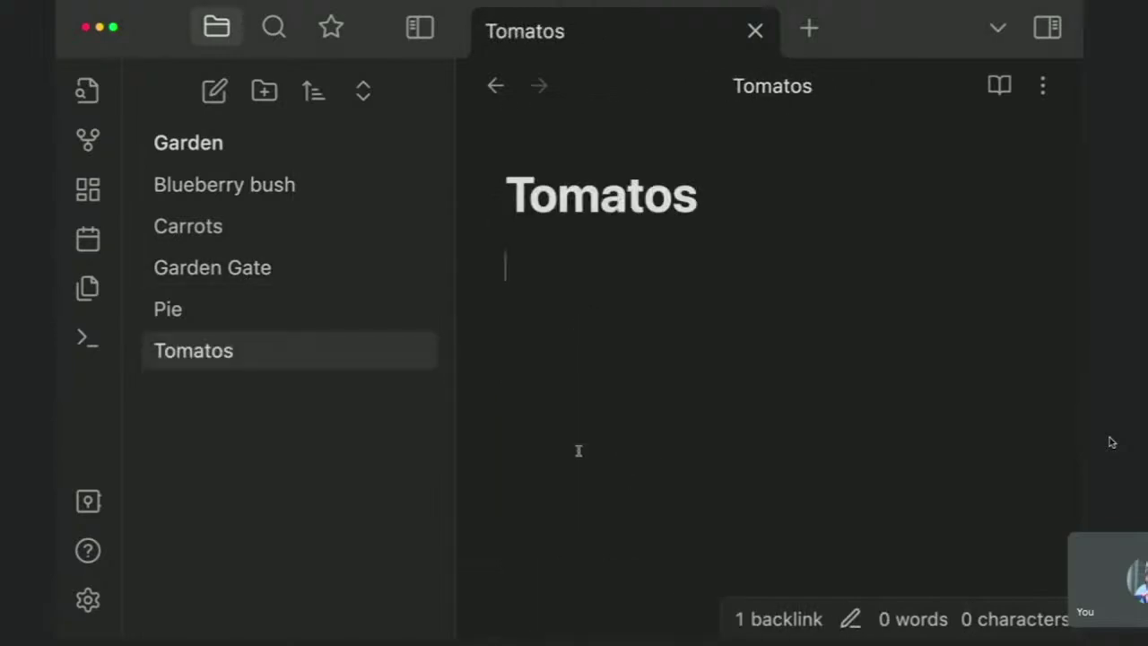
Look through the Carrots, Garden Gate, Tomatos, Pie and Blueberry bush notes in turn
{"action": "left_click", "coordinate": [204, 230]}
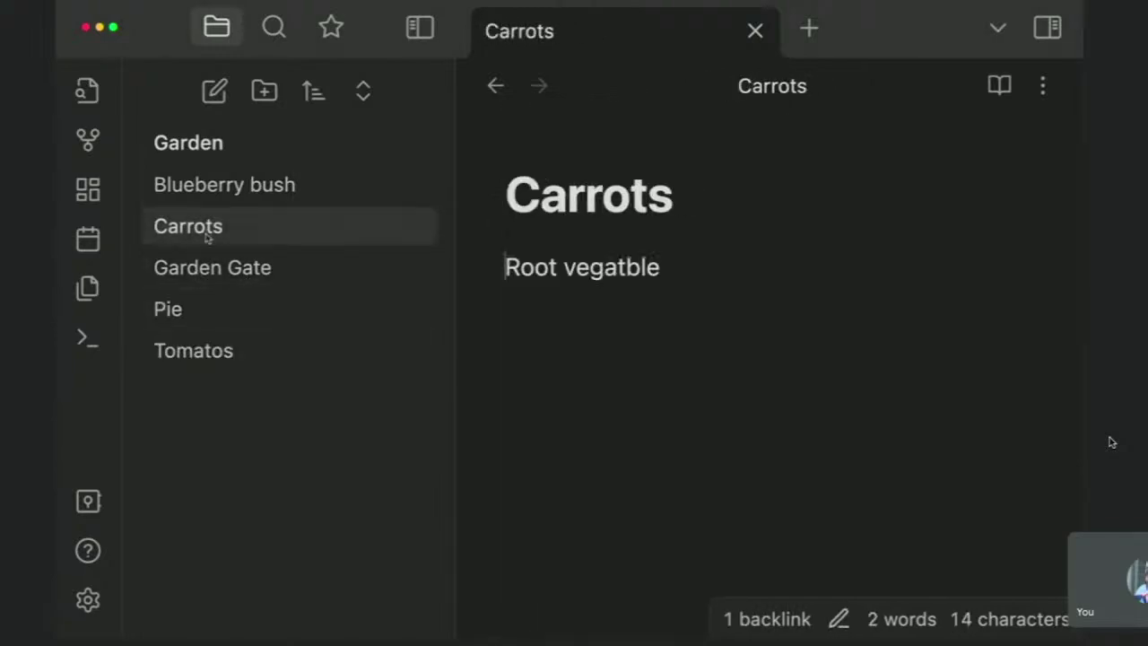
{"action": "left_click", "coordinate": [215, 269]}
{"action": "left_click", "coordinate": [264, 355]}
{"action": "left_click", "coordinate": [260, 314]}
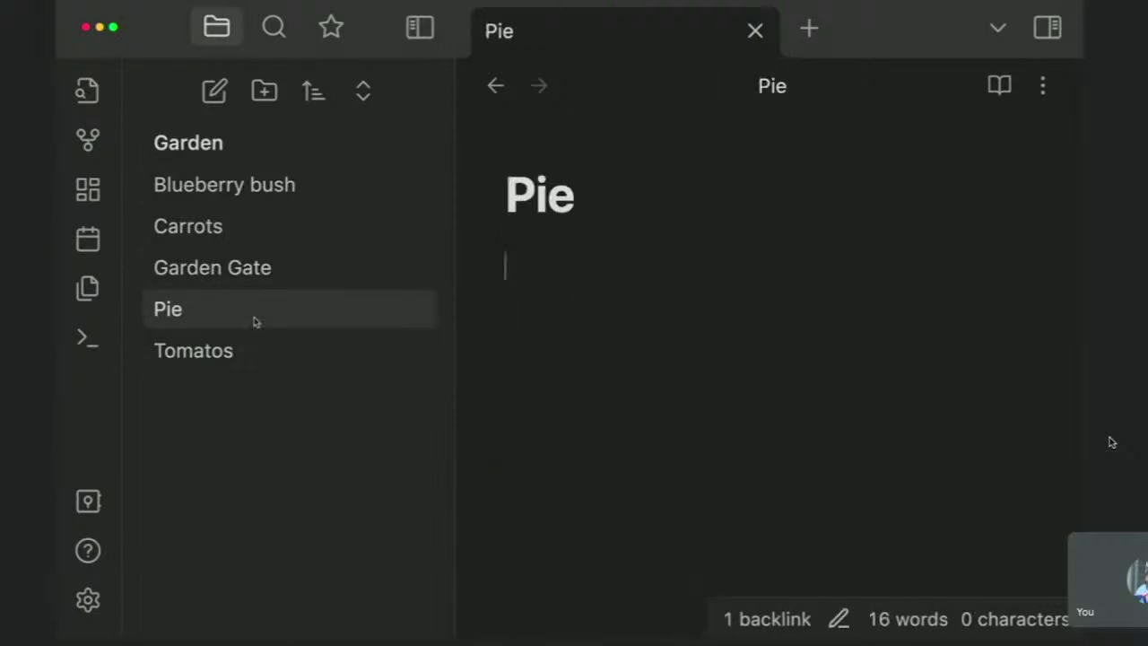
{"action": "left_click", "coordinate": [284, 184]}
Return to the Garden Gate note and turn "Calunda" under Plants into an internal link
{"action": "left_click", "coordinate": [258, 276]}
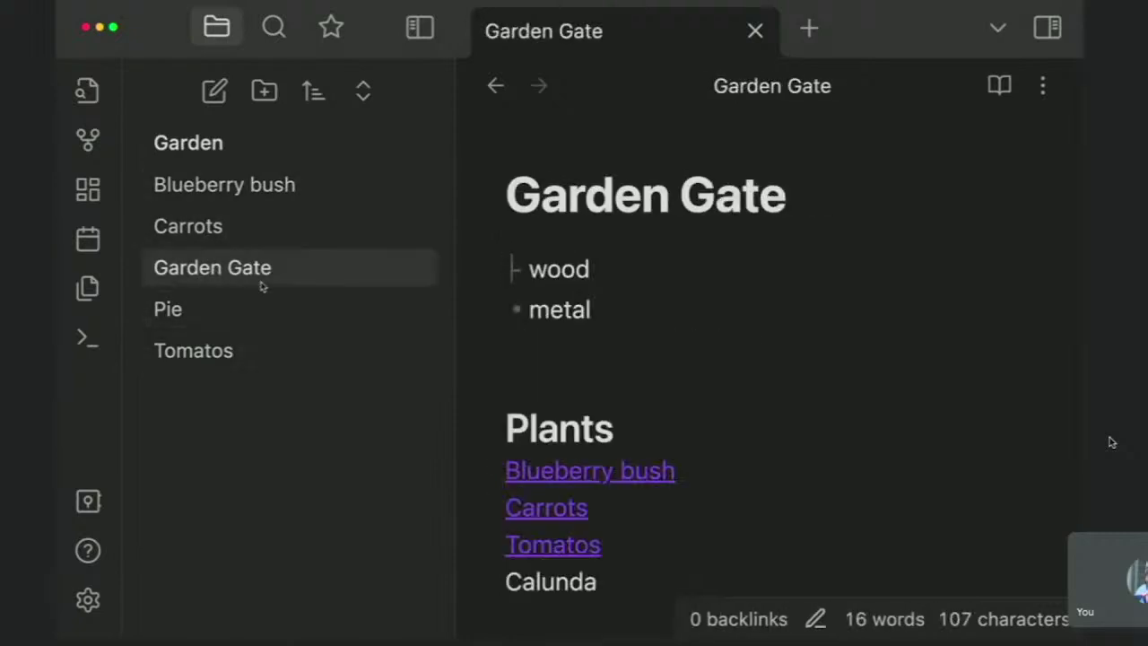
{"action": "scroll", "coordinate": [587, 473], "scroll_direction": "down", "scroll_amount": 3}
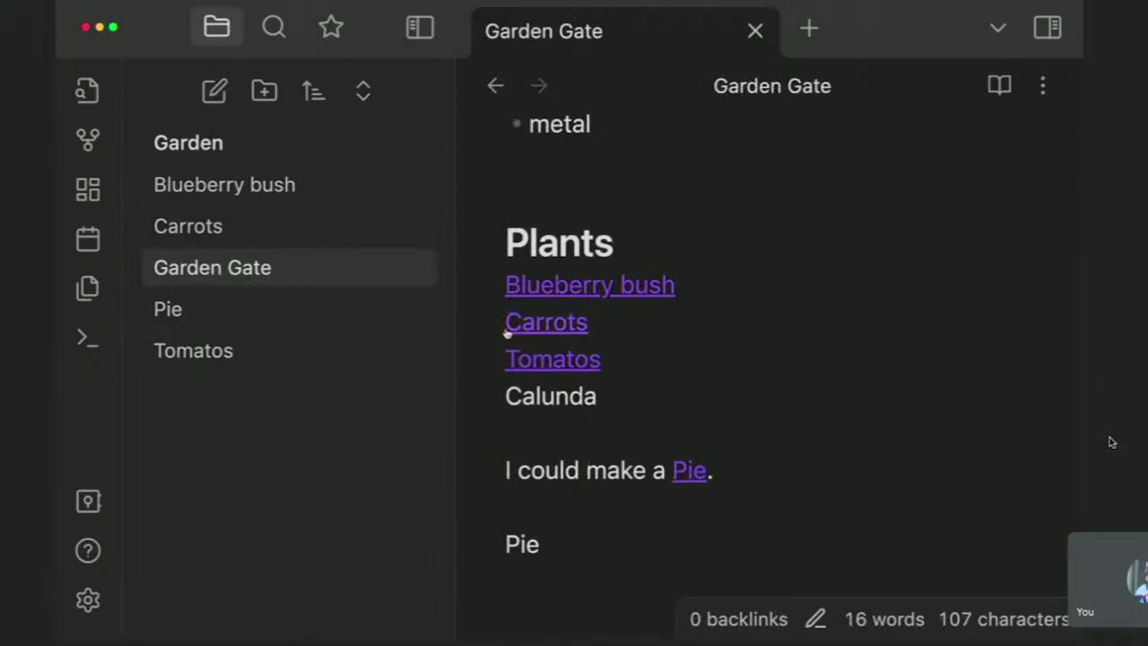
{"action": "left_click", "coordinate": [606, 400]}
{"action": "key", "text": "shift+Home"}
{"action": "type", "text": "[["}
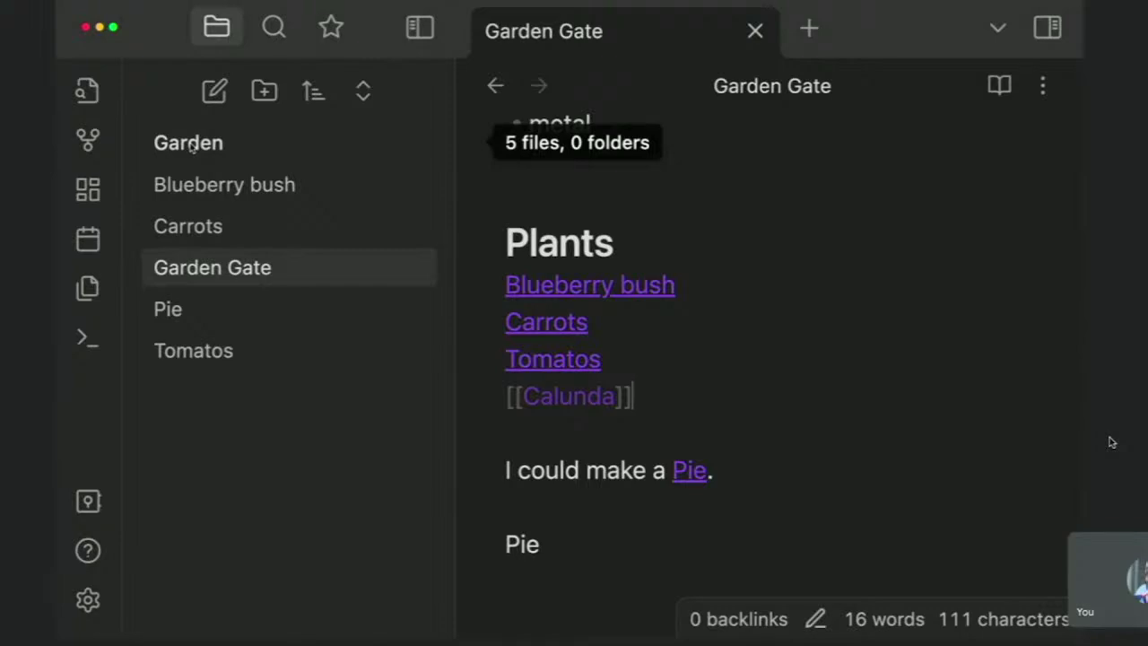
Create a new note titled "Seasons"
{"action": "key", "text": "super+n"}
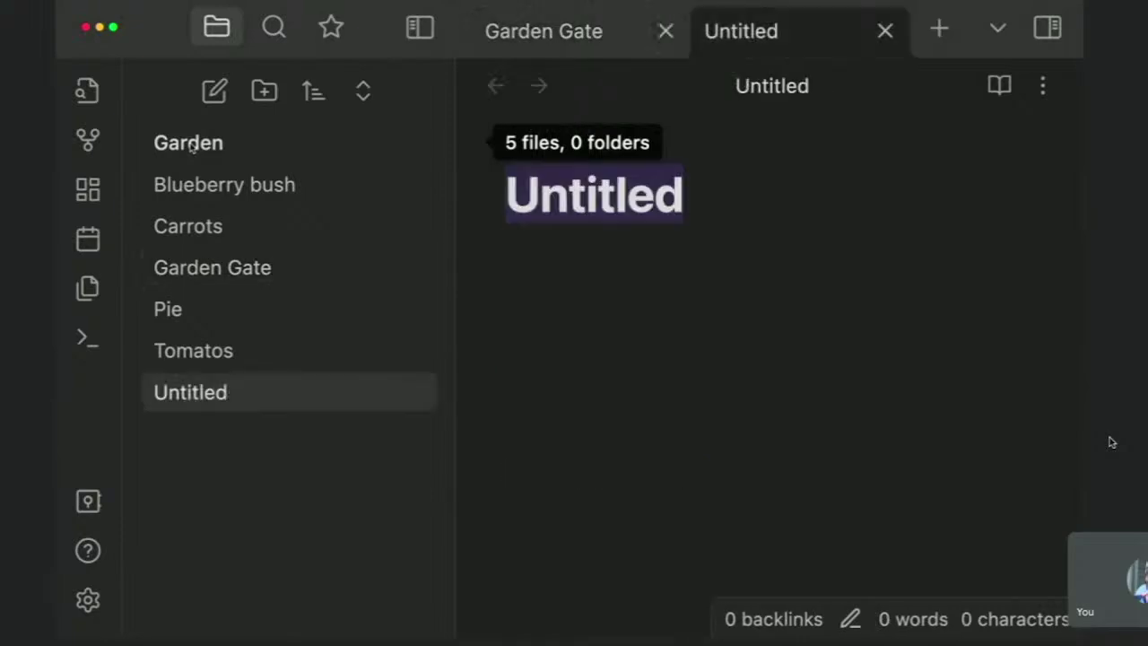
{"action": "type", "text": "Seasons"}
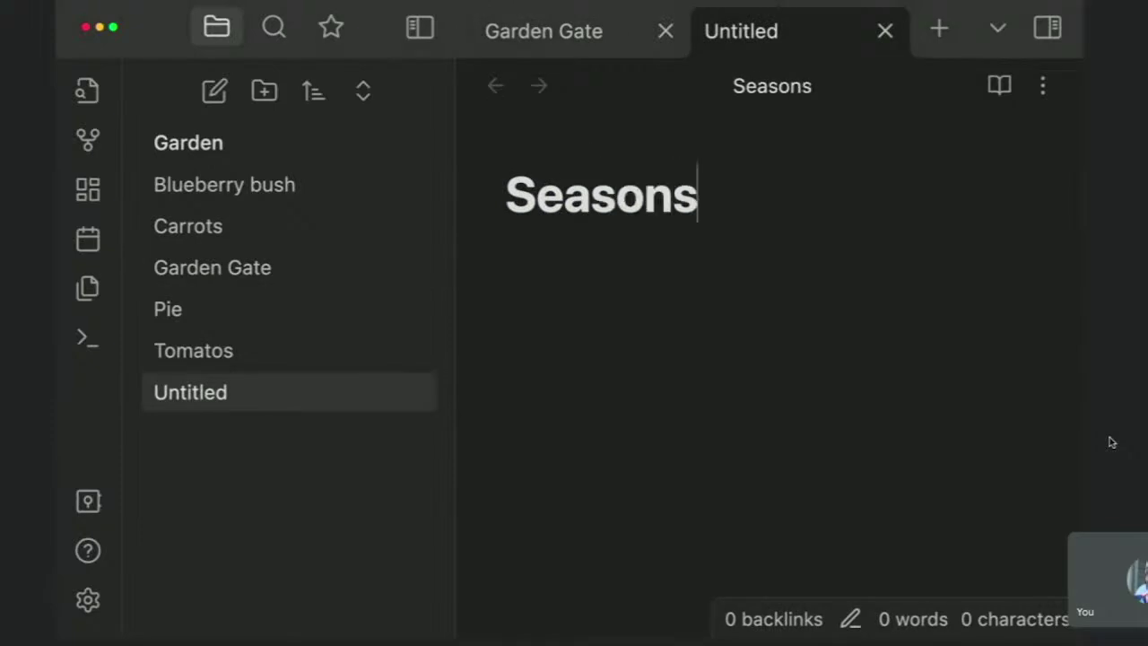
{"action": "key", "text": "Return"}
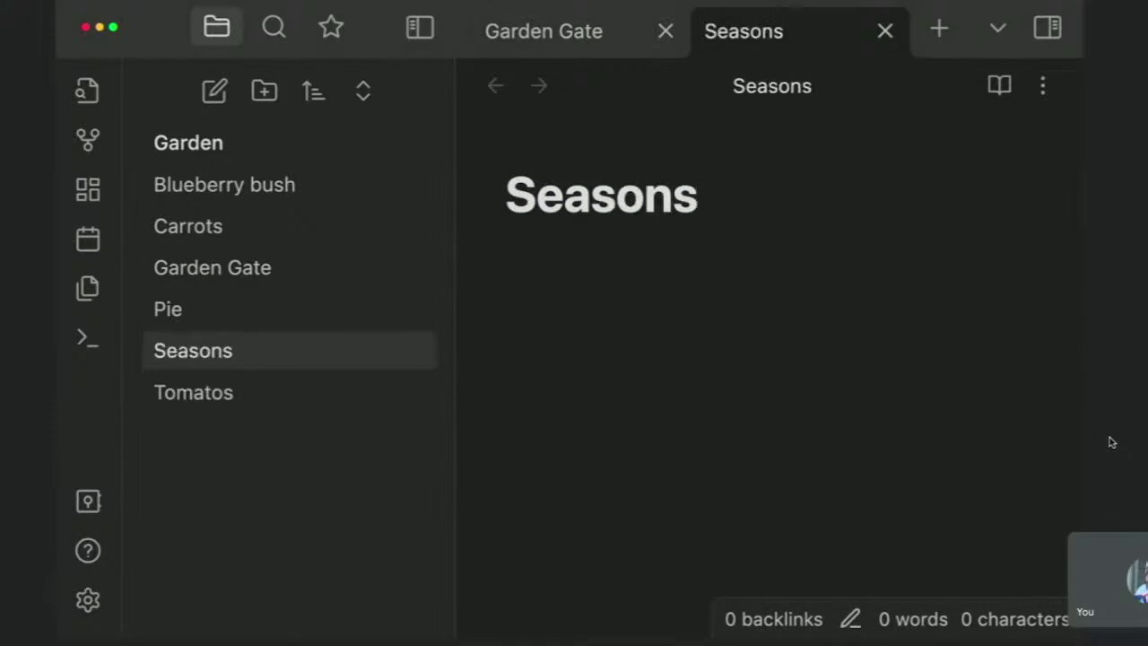
Add internal links to Fall and Winter on separate lines, create the Winter note in a new tab and close that tab
{"action": "type", "text": "[[Fall"}
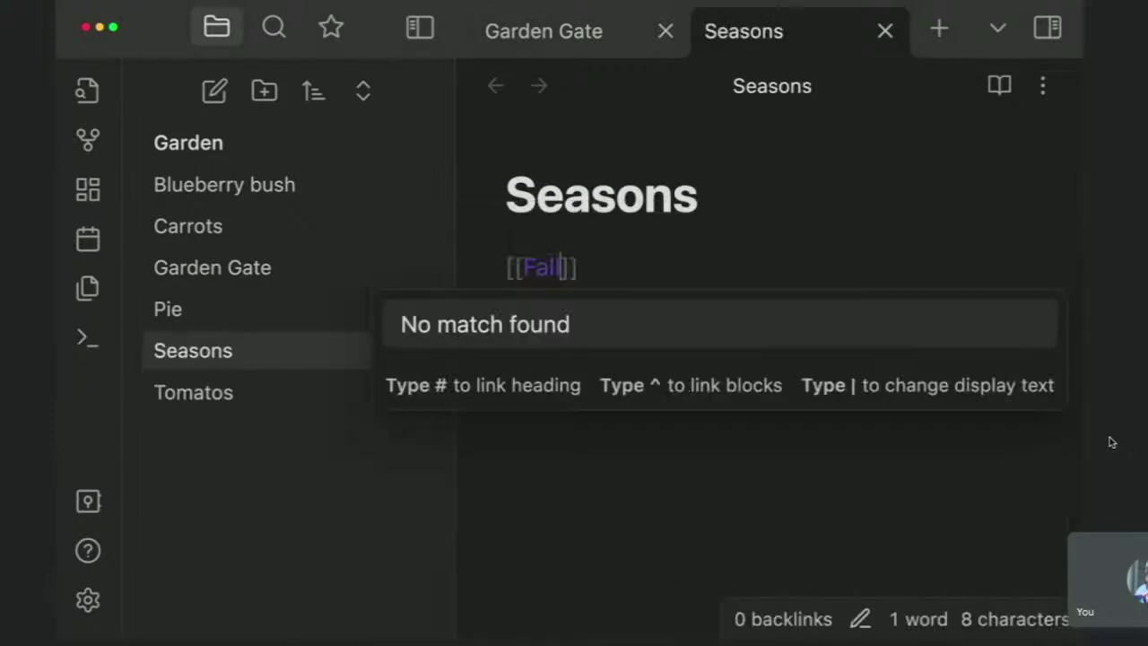
{"action": "key", "text": "Escape"}
{"action": "key", "text": "End"}
{"action": "key", "text": "Return"}
{"action": "type", "text": "[["}
{"action": "type", "text": "Winter"}
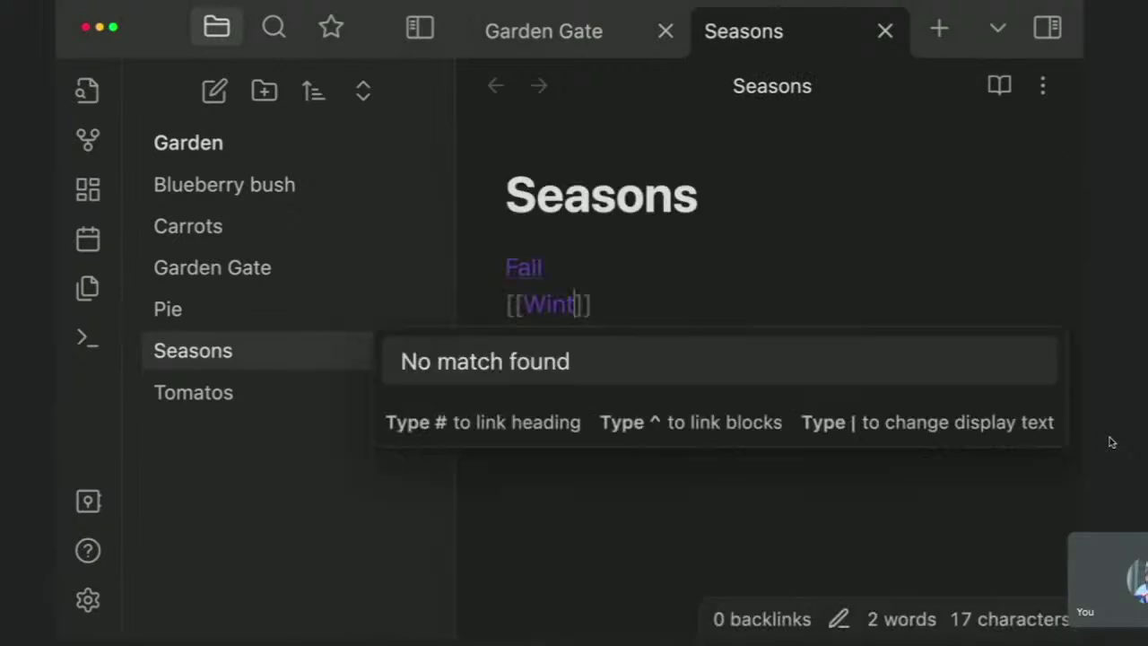
{"action": "key", "text": "super+Return"}
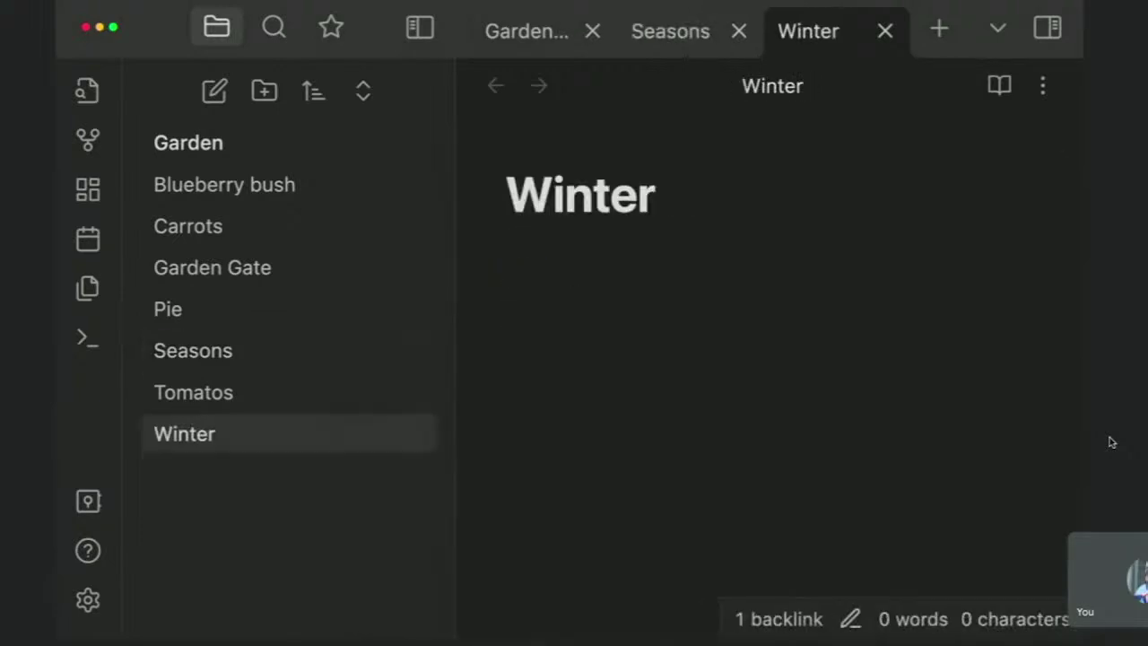
{"action": "type", "text": "W"}
{"action": "key", "text": "super+w"}
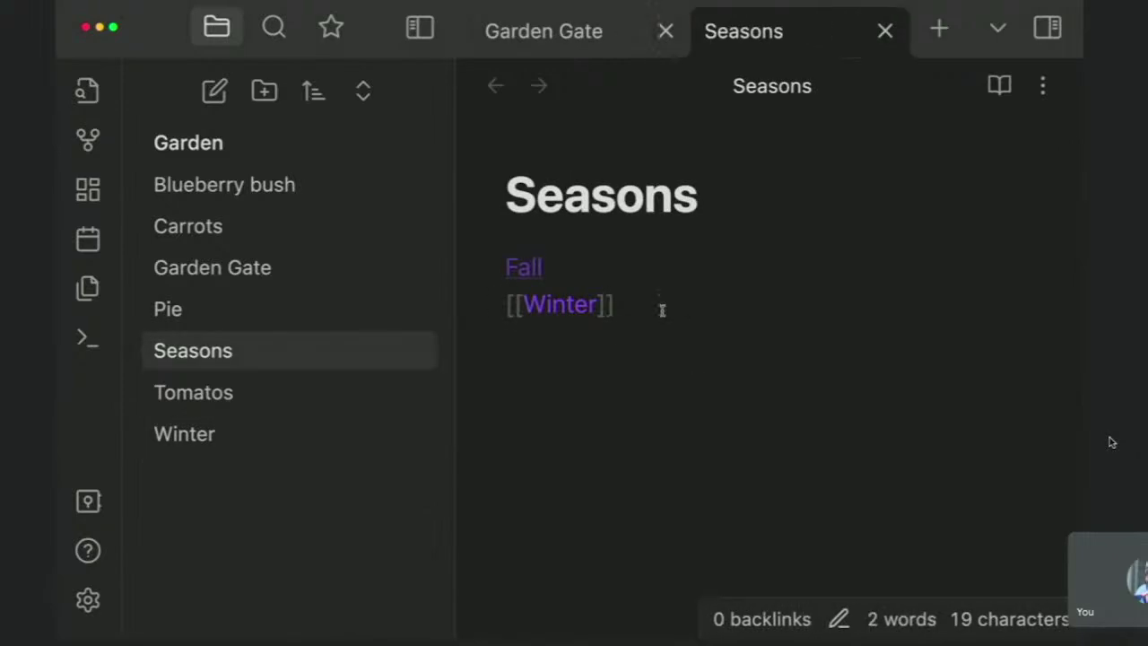
Add internal links to Summer and Spring on separate lines below Winter in the Seasons note
{"action": "key", "text": "Return"}
{"action": "type", "text": "[[Summer"}
{"action": "key", "text": "Escape"}
{"action": "key", "text": "End"}
{"action": "key", "text": "Return"}
{"action": "type", "text": "[[Spring"}
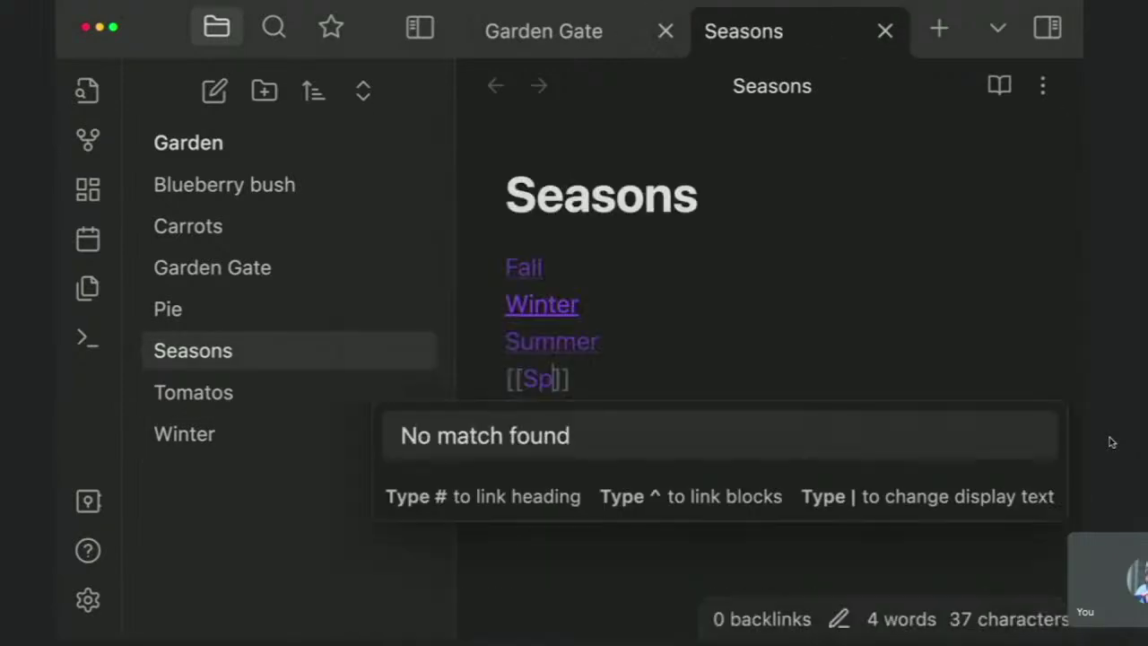
{"action": "left_click", "coordinate": [649, 361]}
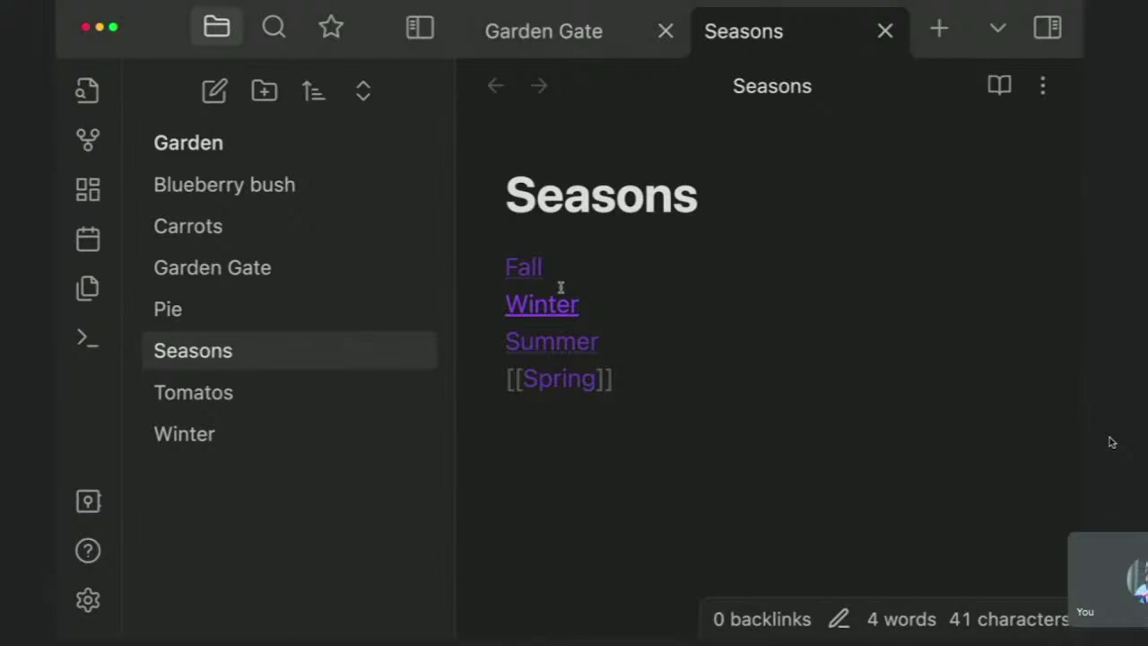
Browse the Carrots, Garden Gate, Seasons, Tomatos and Blueberry bush notes, ending on the plant links in Garden Gate
{"action": "left_click", "coordinate": [263, 236]}
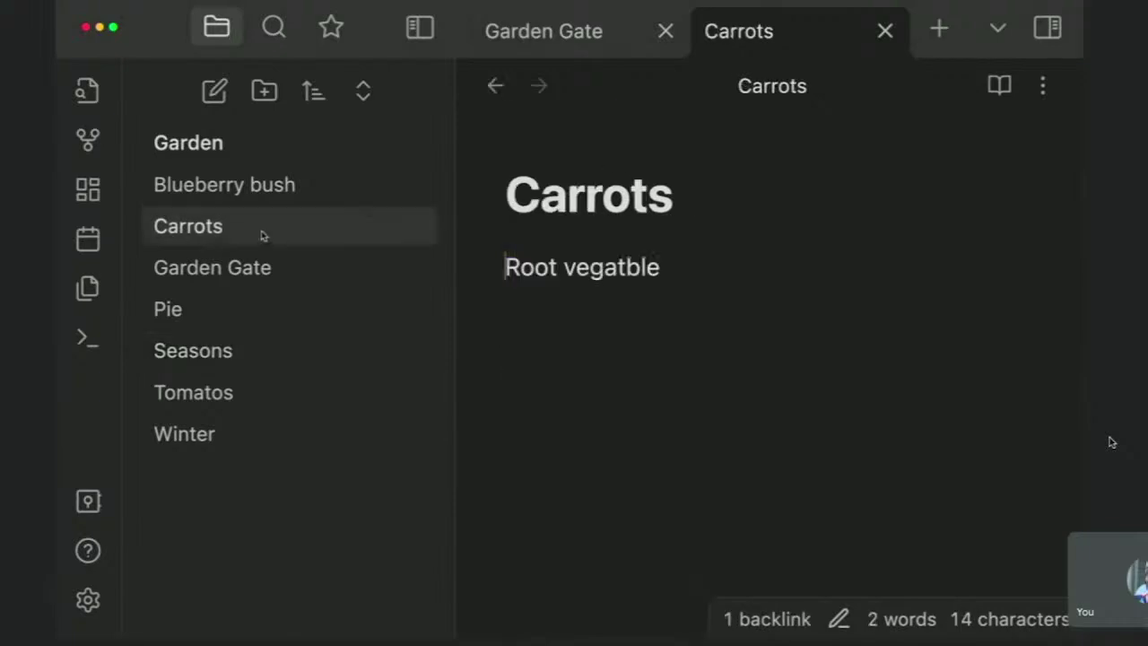
{"action": "left_click", "coordinate": [263, 267]}
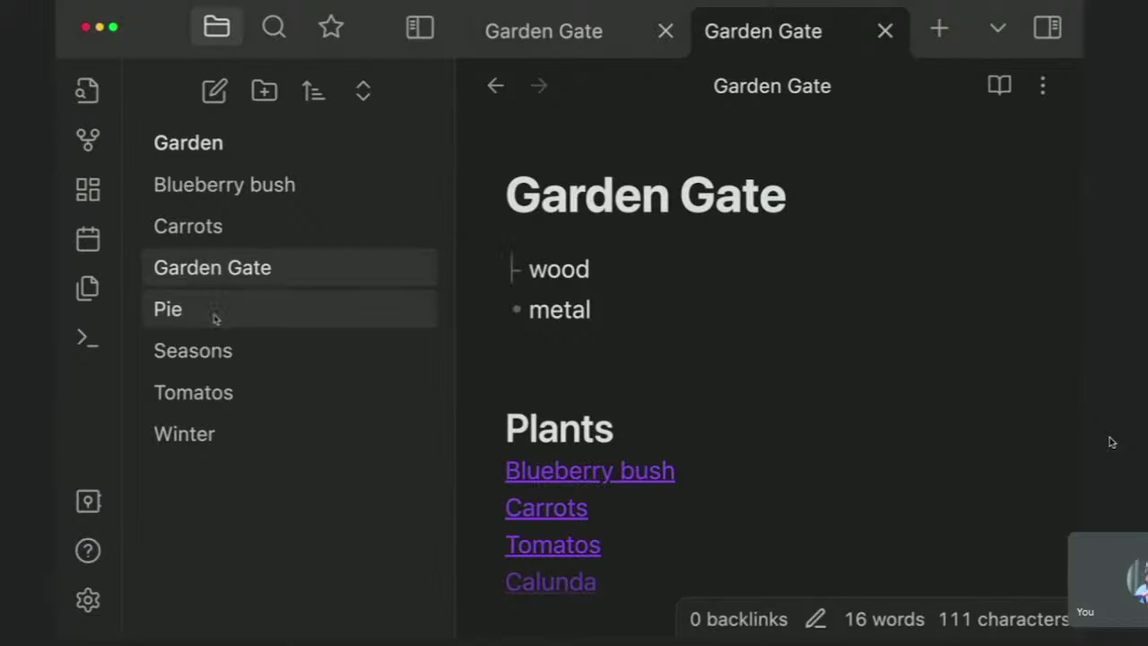
{"action": "left_click", "coordinate": [225, 351]}
{"action": "left_click", "coordinate": [221, 392]}
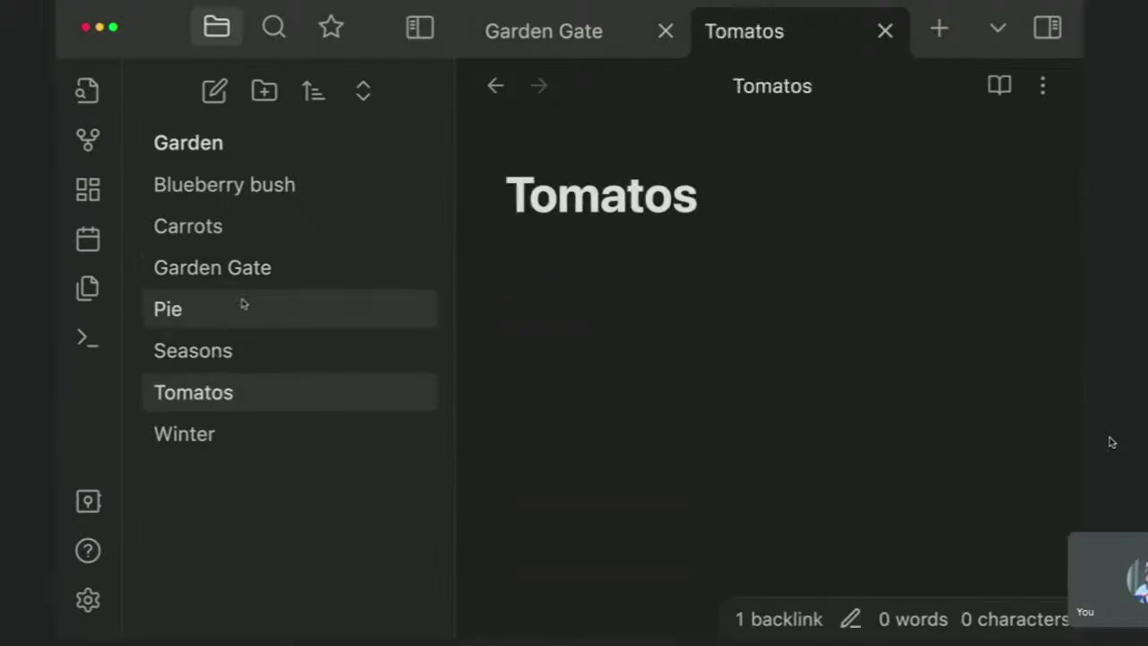
{"action": "left_click", "coordinate": [240, 233]}
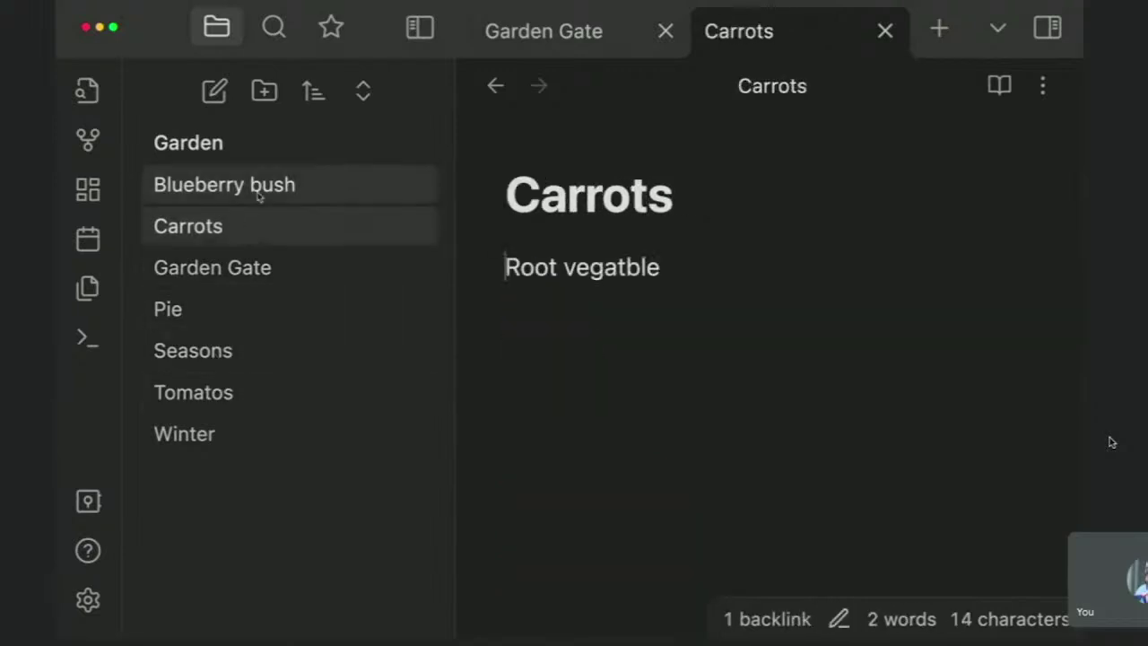
{"action": "left_click", "coordinate": [258, 193]}
{"action": "left_click", "coordinate": [248, 269]}
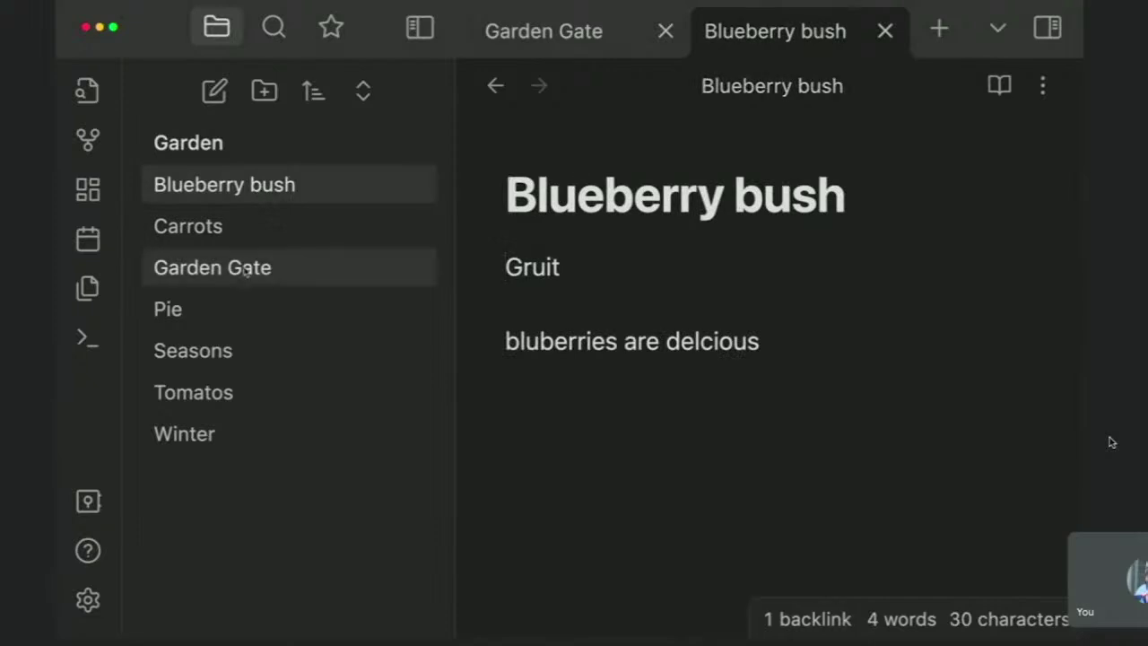
{"action": "scroll", "coordinate": [628, 502], "scroll_direction": "down", "scroll_amount": 2}
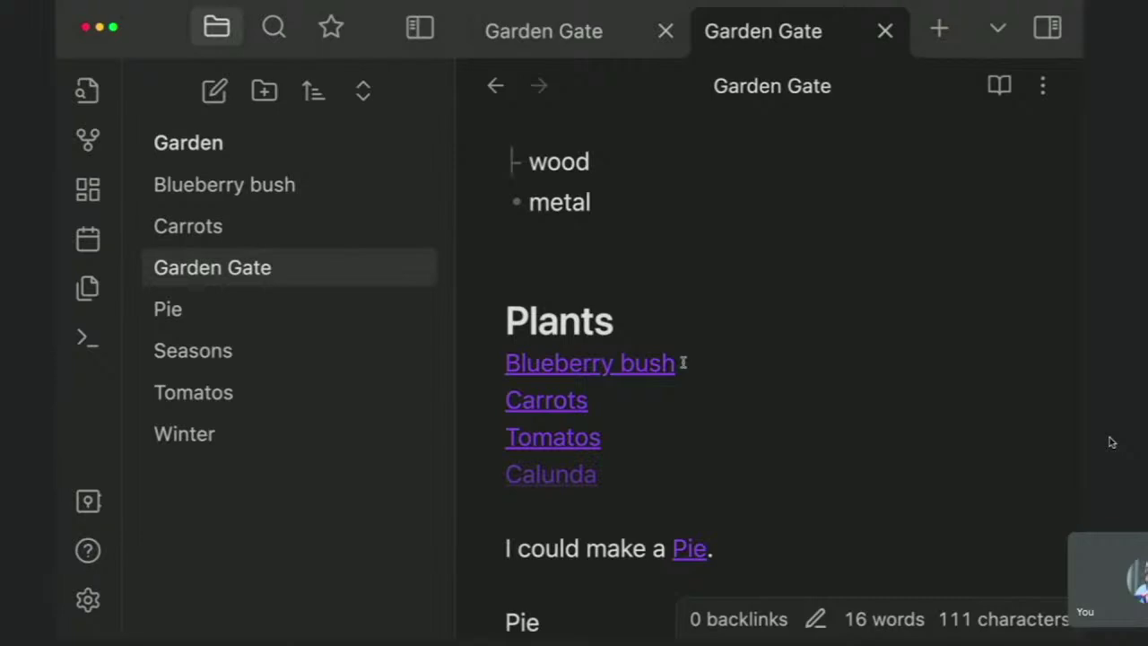
Look up the Templates plugin among the core plugins and the commands it offers in the command palette
{"action": "key", "text": "super+comma"}
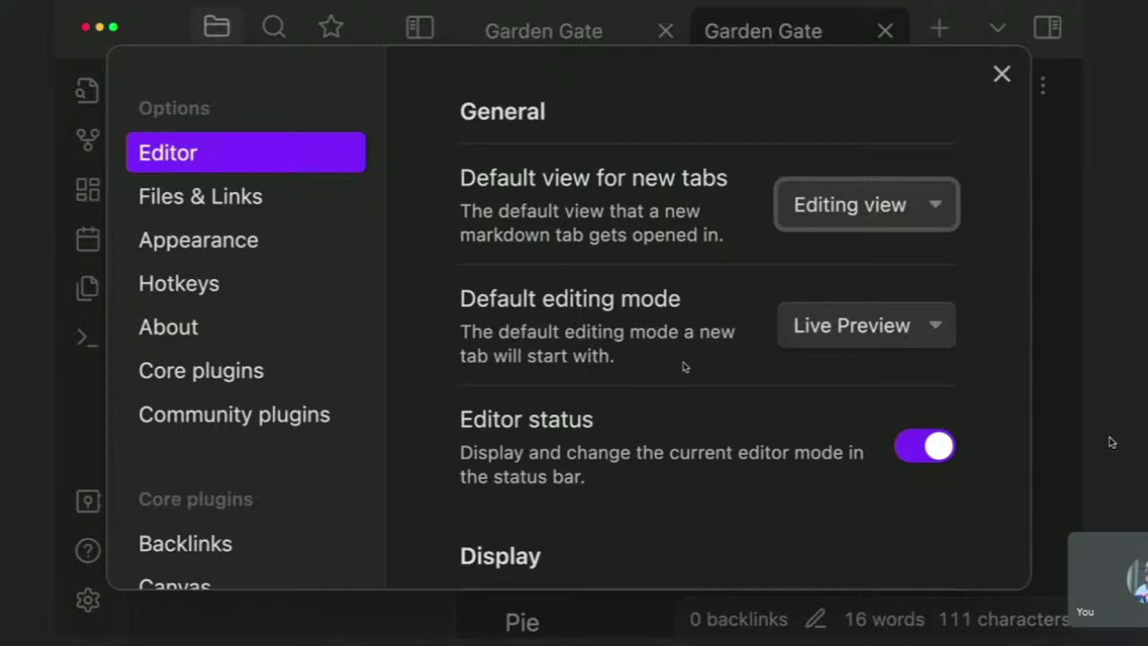
{"action": "left_click", "coordinate": [265, 385]}
{"action": "scroll", "coordinate": [809, 428], "scroll_direction": "down", "scroll_amount": 3}
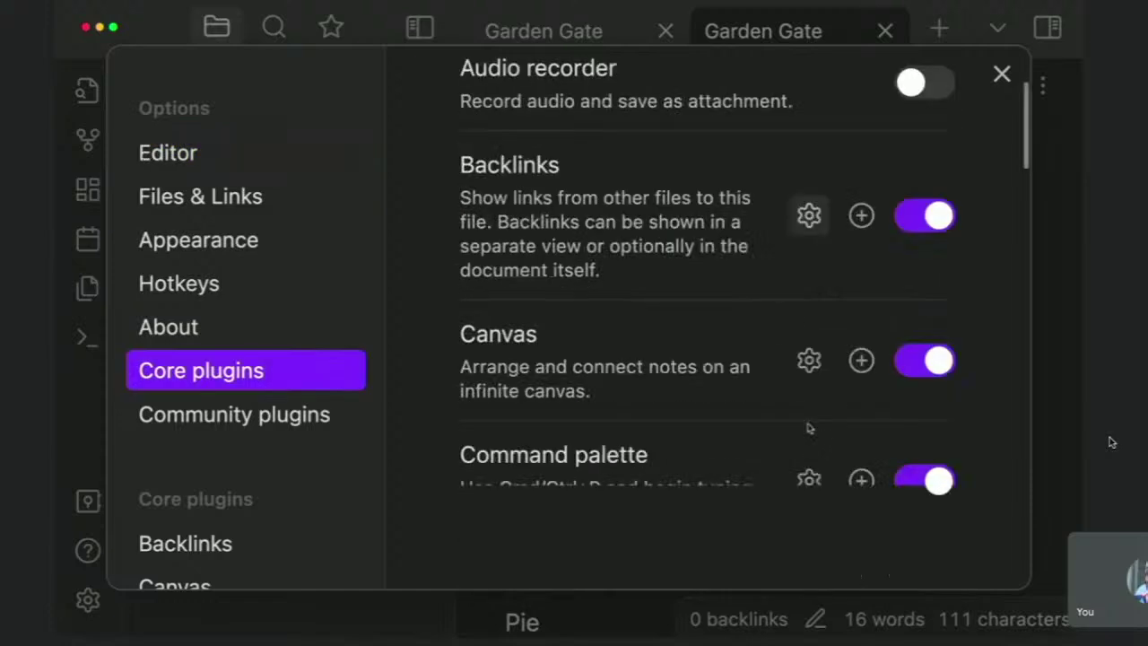
{"action": "scroll", "coordinate": [816, 377], "scroll_direction": "up", "scroll_amount": 3}
{"action": "left_click", "coordinate": [822, 138]}
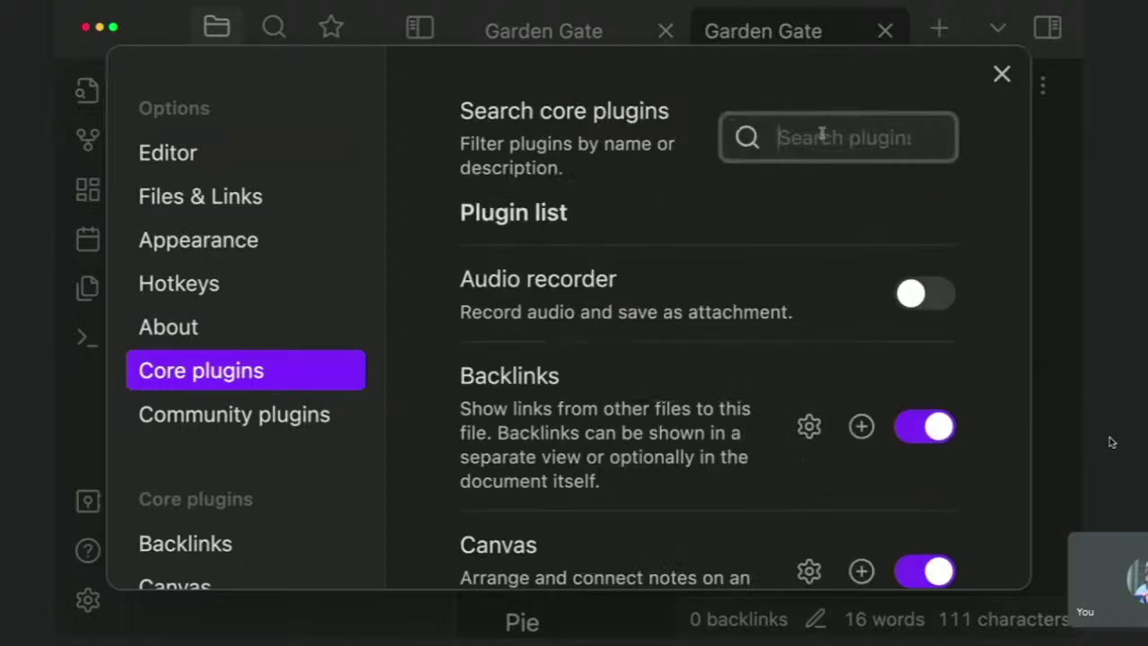
{"action": "type", "text": "templ"}
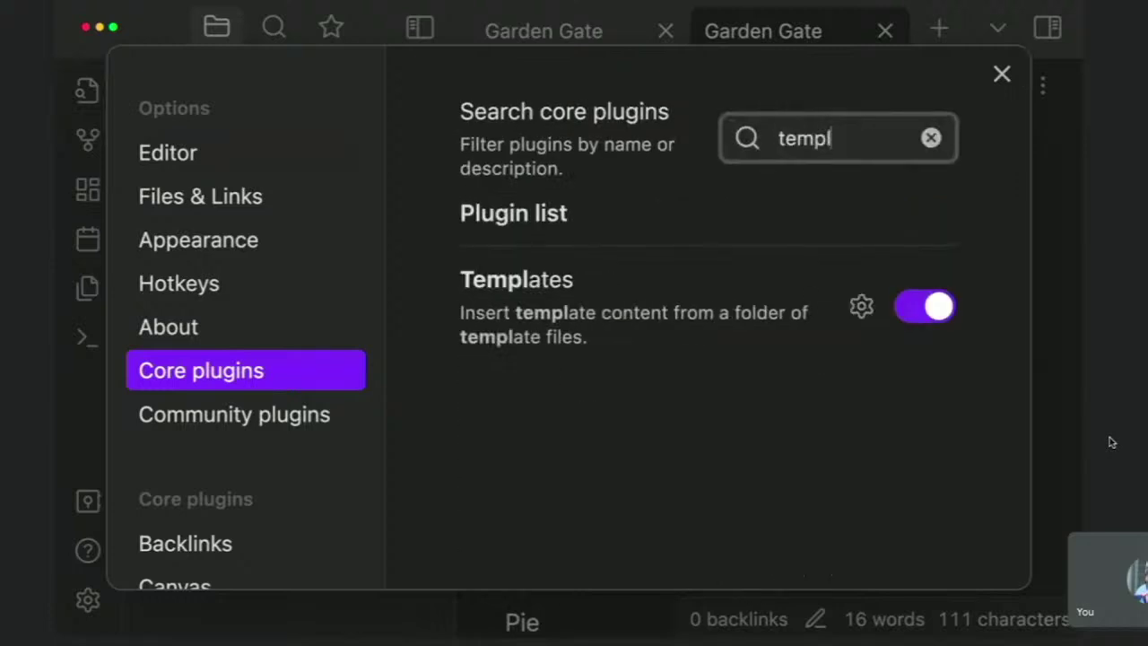
{"action": "key", "text": "Escape"}
{"action": "key", "text": "super+p"}
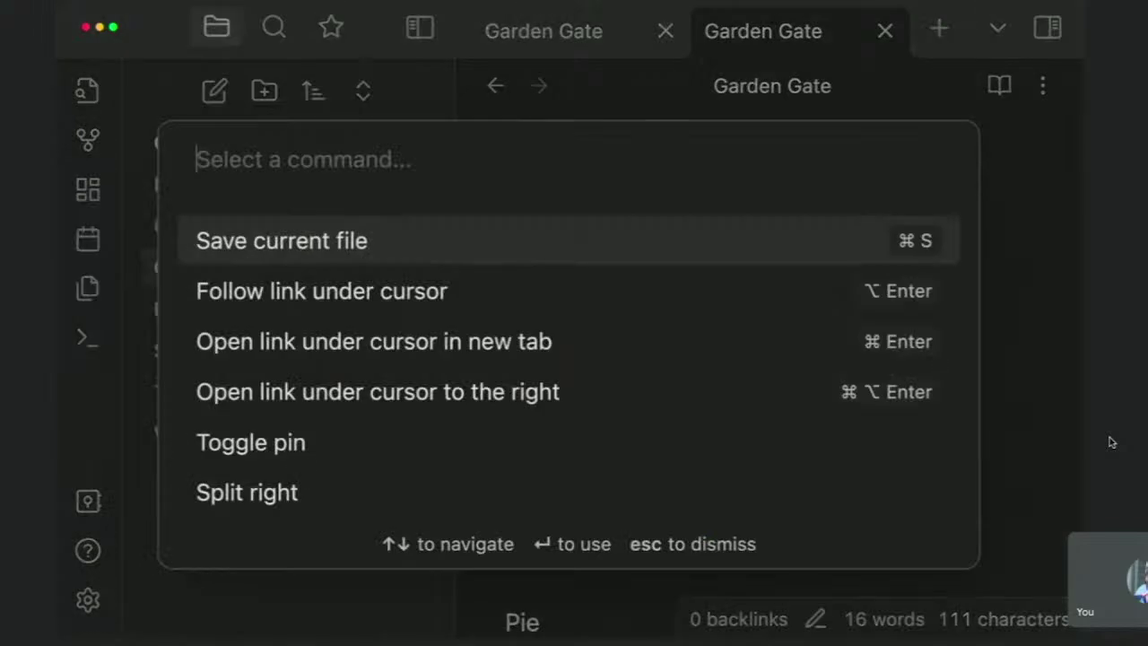
{"action": "type", "text": "tem"}
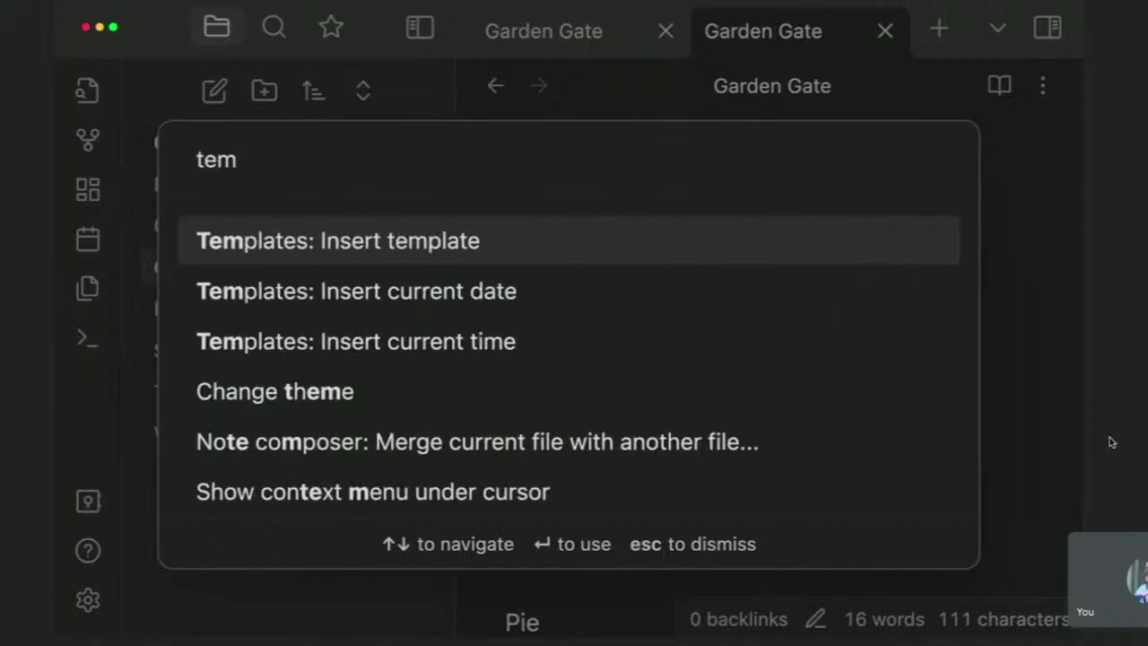
Set the template folder location of the Templates core plugin to "templates" and close the settings
{"action": "key", "text": "super+comma"}
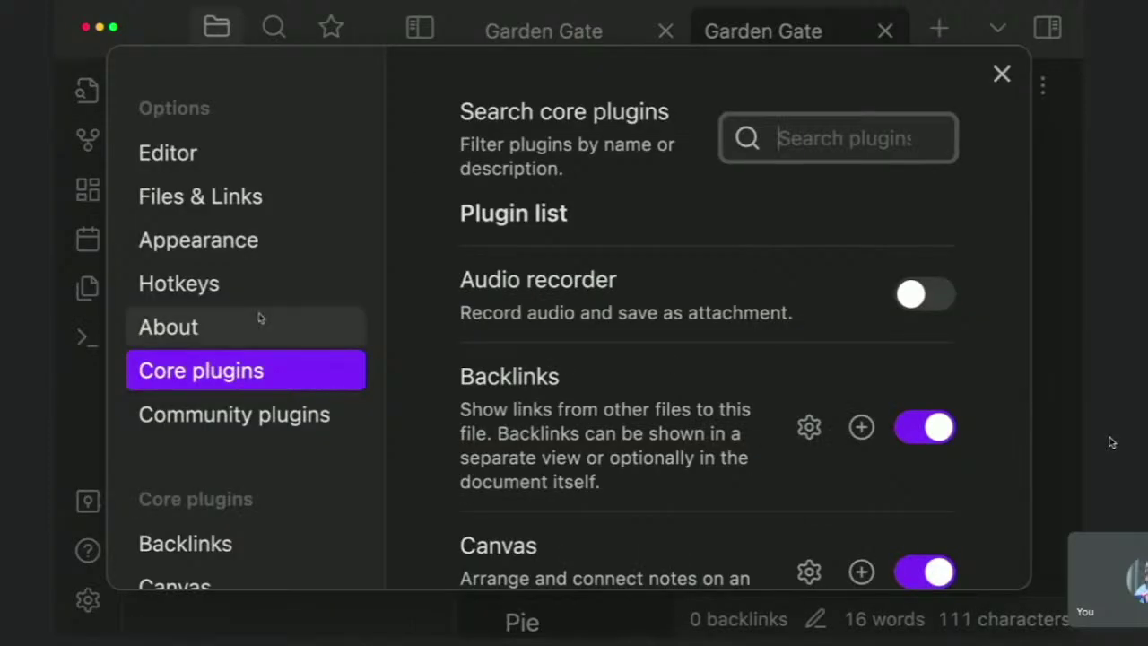
{"action": "scroll", "coordinate": [722, 404], "scroll_direction": "down", "scroll_amount": 3}
{"action": "scroll", "coordinate": [726, 414], "scroll_direction": "up", "scroll_amount": 3}
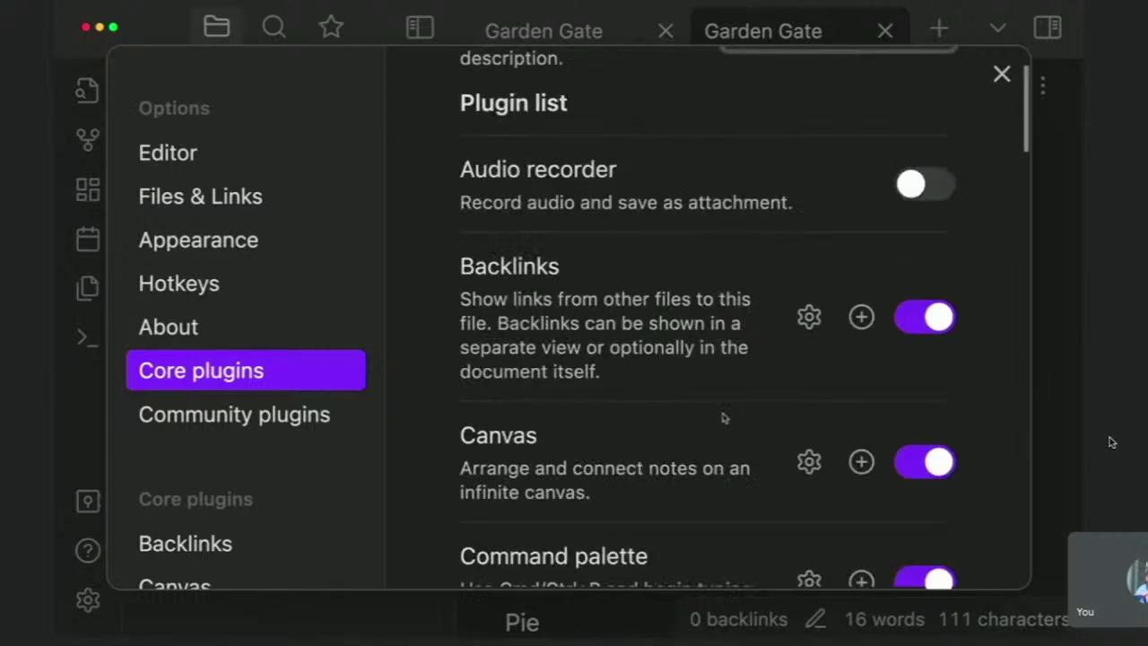
{"action": "type", "text": "tepl"}
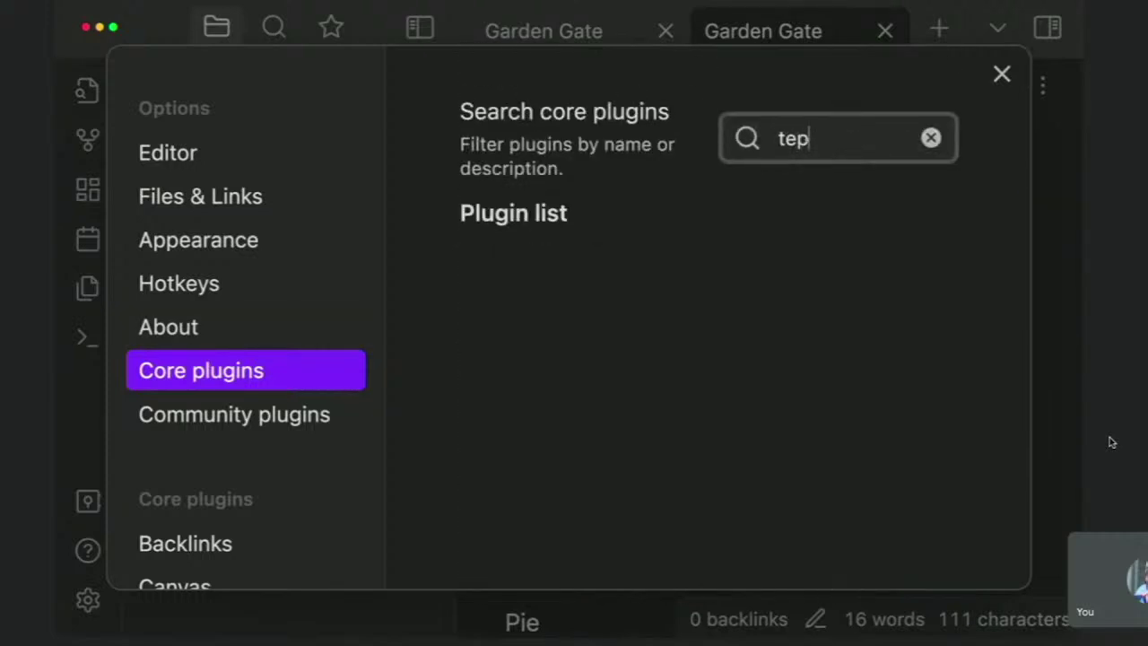
{"action": "key", "text": "BackSpace"}
{"action": "key", "text": "BackSpace"}
{"action": "key", "text": "BackSpace"}
{"action": "type", "text": "e"}
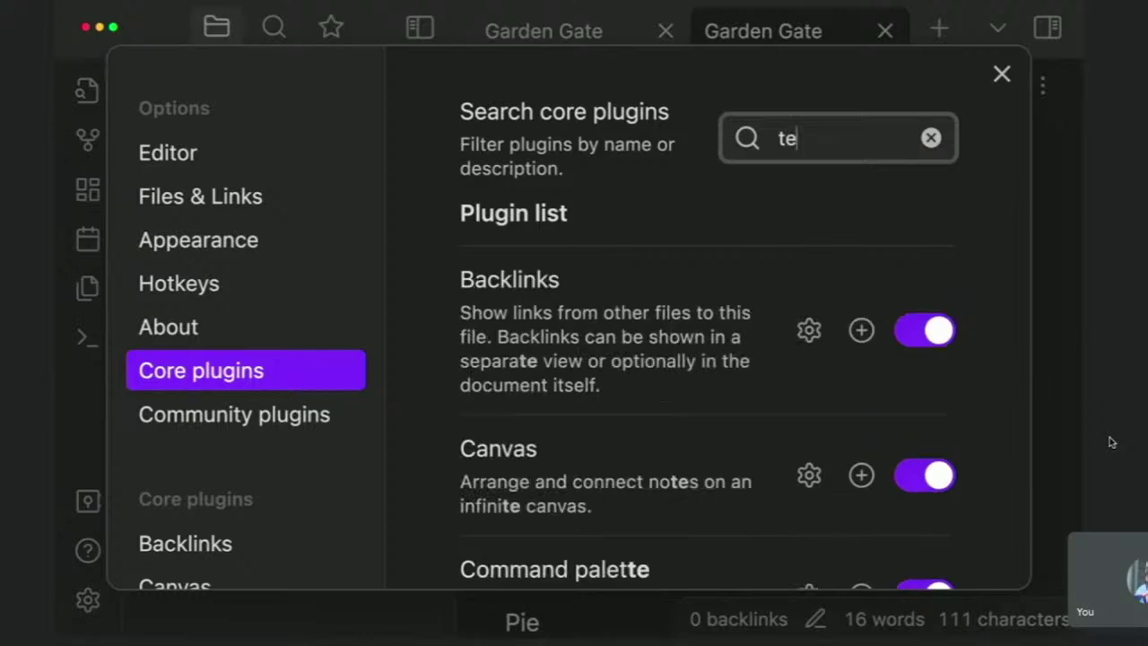
{"action": "type", "text": "m"}
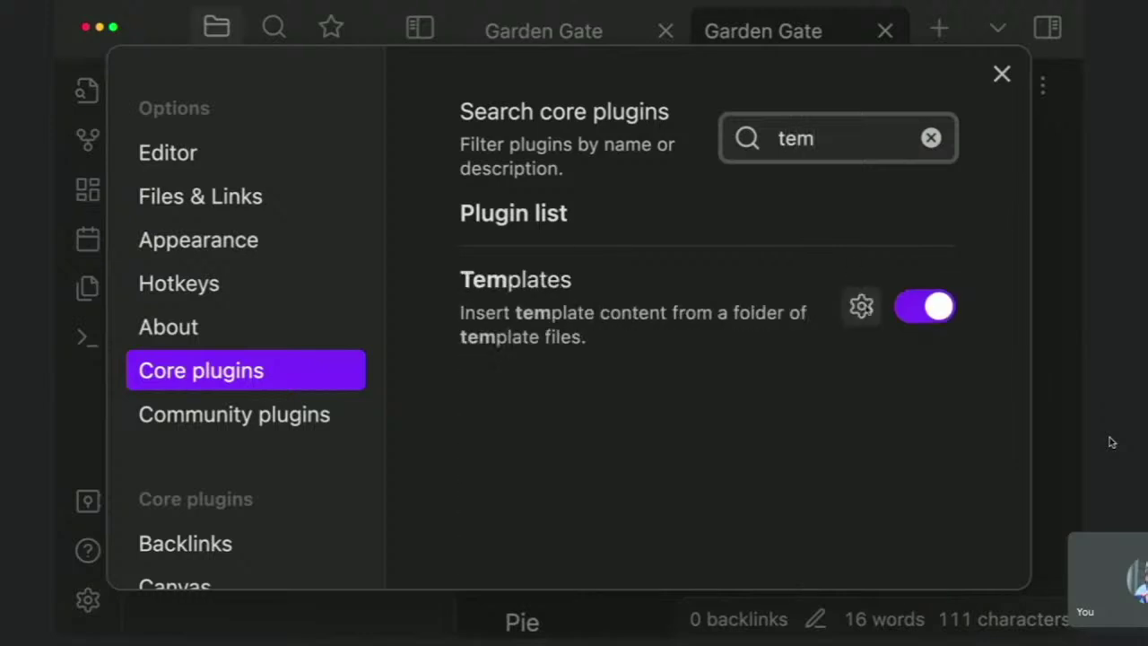
{"action": "left_click", "coordinate": [863, 306]}
{"action": "left_click", "coordinate": [756, 156]}
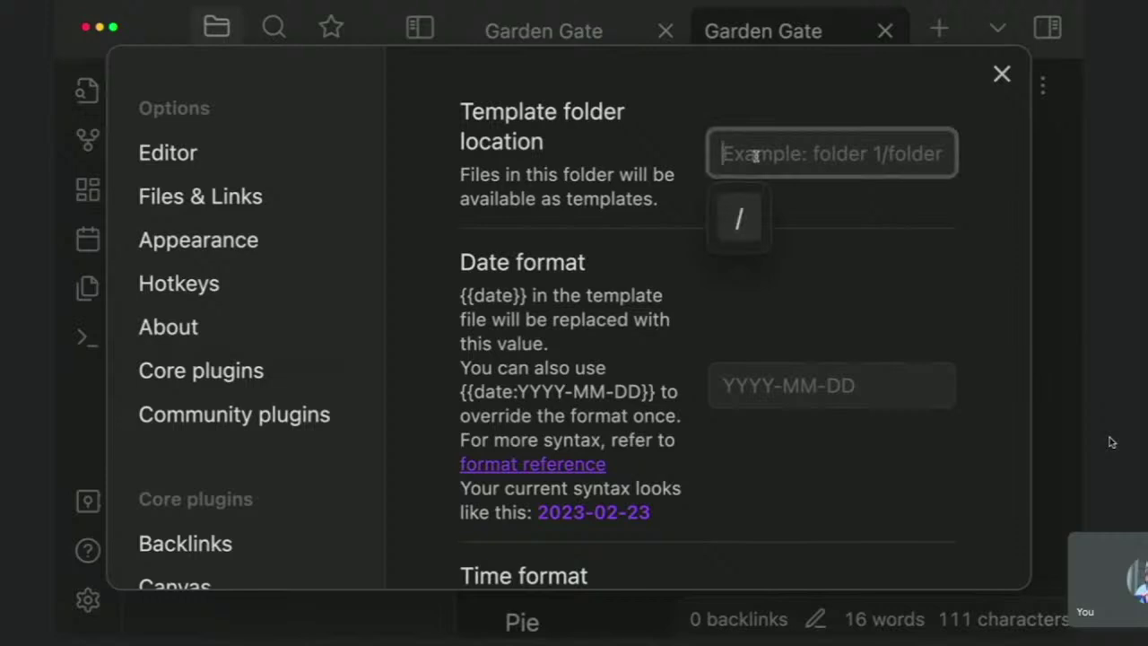
{"action": "type", "text": "template"}
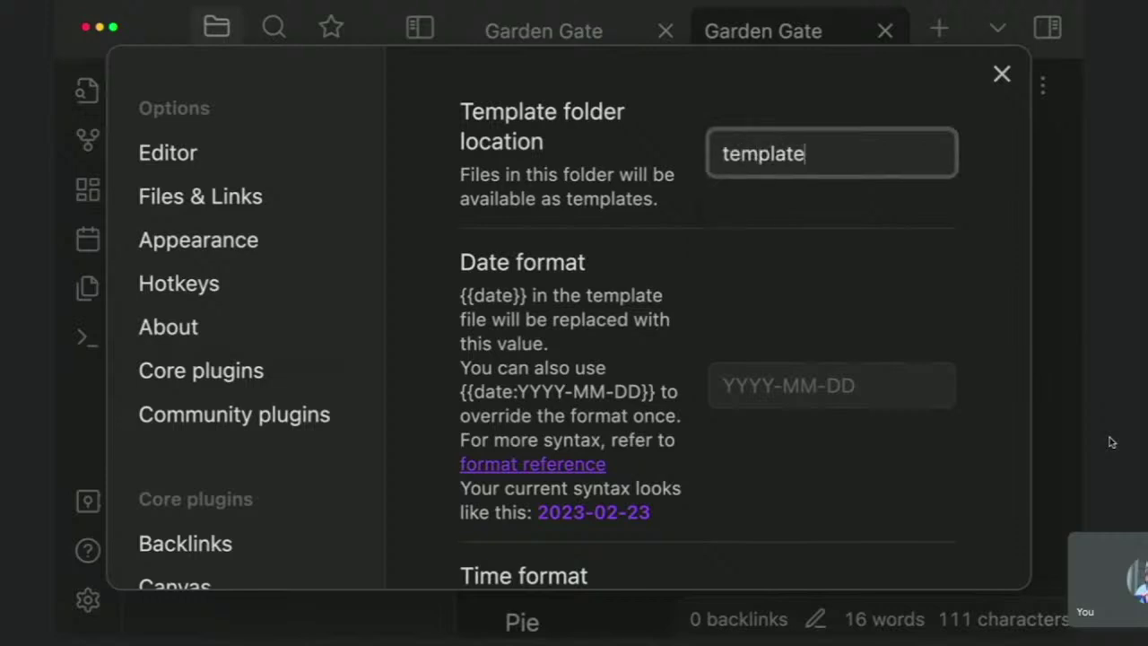
{"action": "type", "text": "s"}
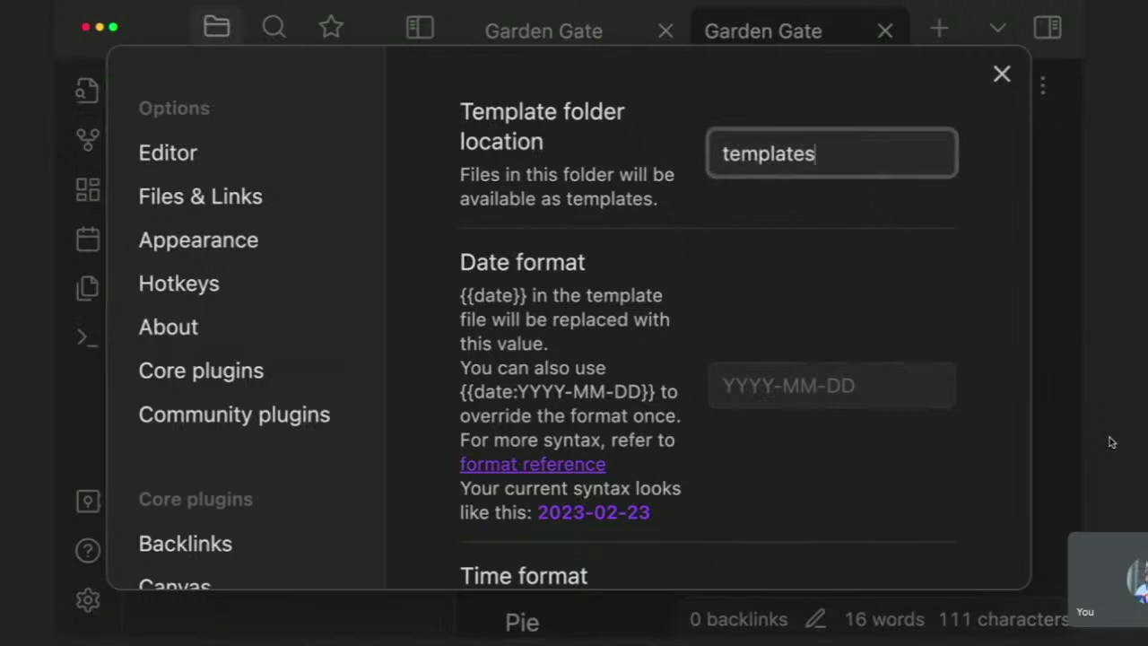
{"action": "left_click", "coordinate": [1002, 74]}
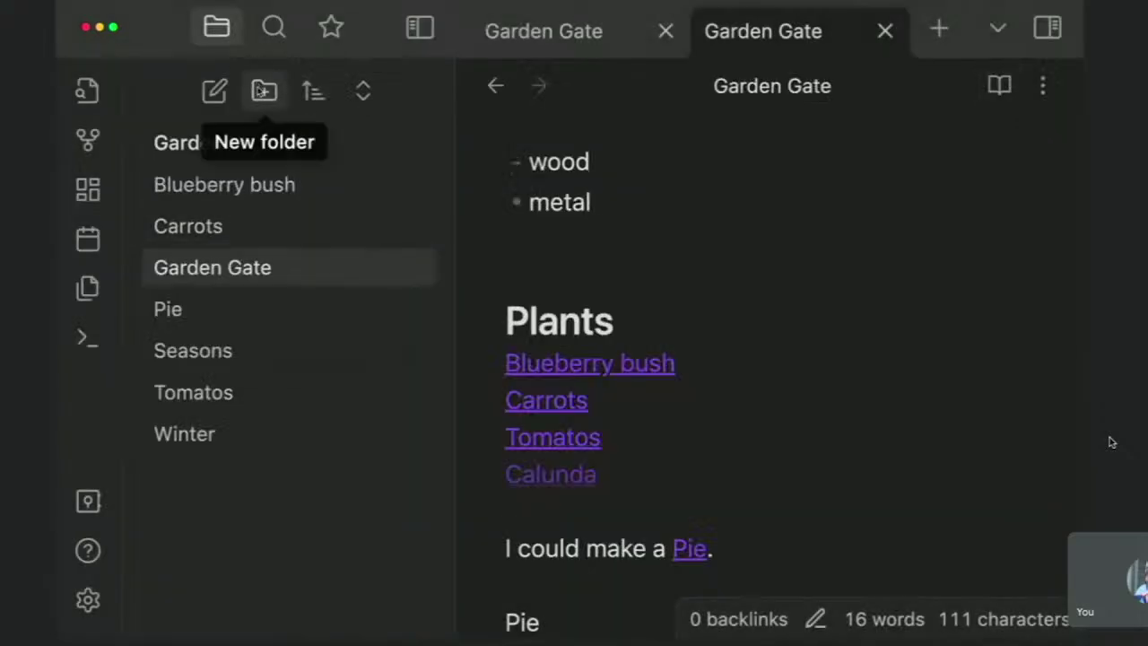
Create a new folder named "templates" in the Garden vault
{"action": "left_click", "coordinate": [264, 90]}
{"action": "type", "text": "templates"}
{"action": "key", "text": "Return"}
Create a new note titled "Plant" inside the templates folder
{"action": "right_click", "coordinate": [224, 184]}
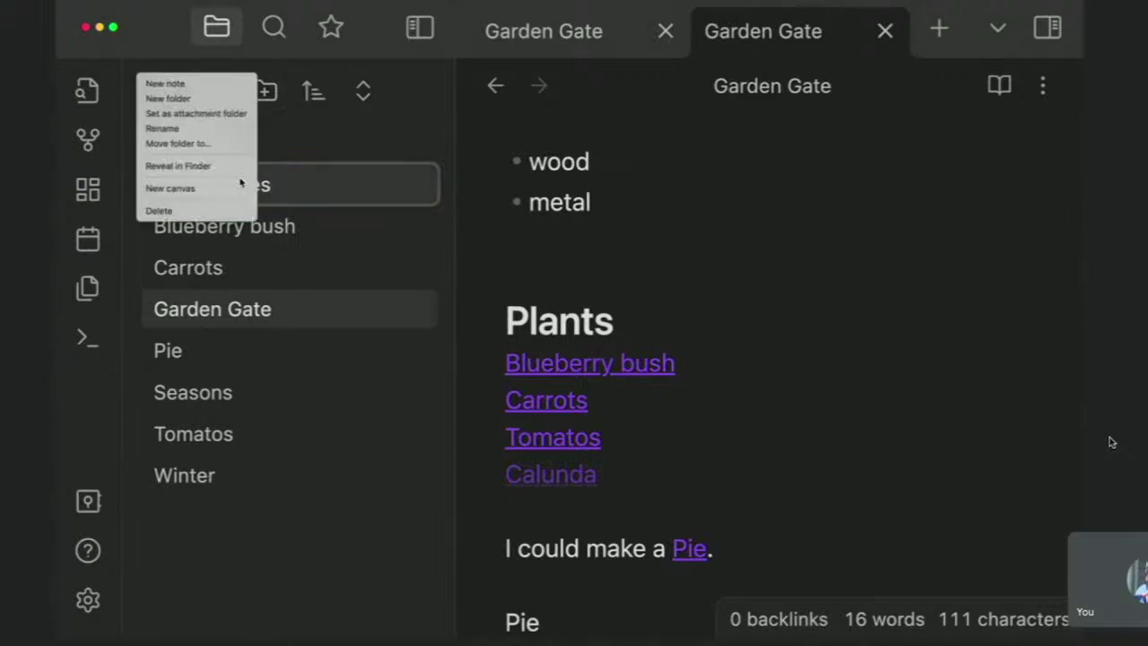
{"action": "left_click", "coordinate": [190, 84]}
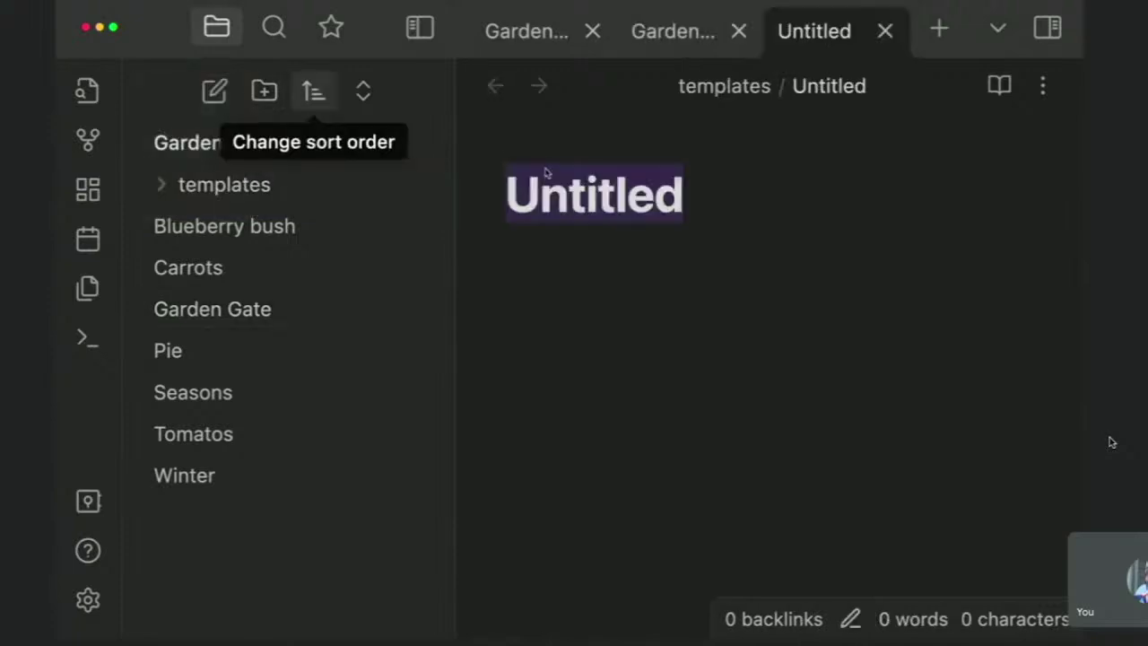
{"action": "type", "text": "Plat"}
{"action": "key", "text": "BackSpace"}
{"action": "type", "text": "nbt"}
{"action": "key", "text": "BackSpace"}
{"action": "key", "text": "BackSpace"}
{"action": "type", "text": "t"}
{"action": "key", "text": "Return"}
Write the lines "Season:" and "Shade? Full Sun?" in the Plant template
{"action": "type", "text": "Season:"}
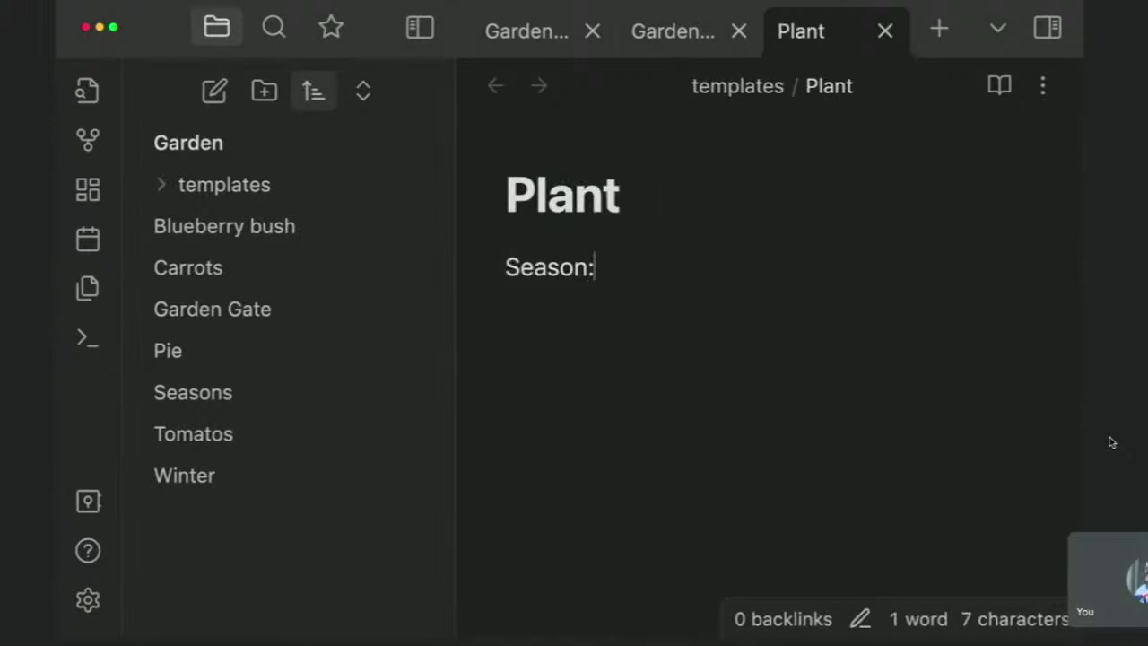
{"action": "key", "text": "Return"}
{"action": "type", "text": "Shade?"}
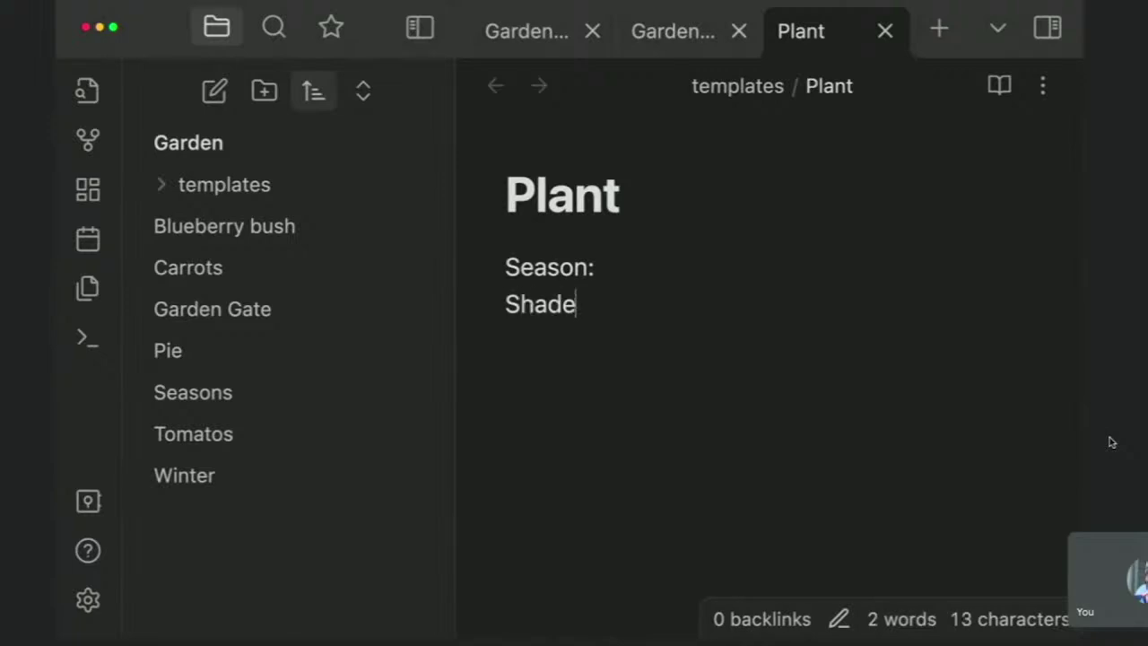
{"action": "type", "text": "Sun"}
{"action": "key", "text": "Left"}
{"action": "key", "text": "Left"}
{"action": "key", "text": "Left"}
{"action": "type", "text": "Full"}
{"action": "key", "text": "End"}
{"action": "type", "text": "?"}
{"action": "key", "text": "Return"}
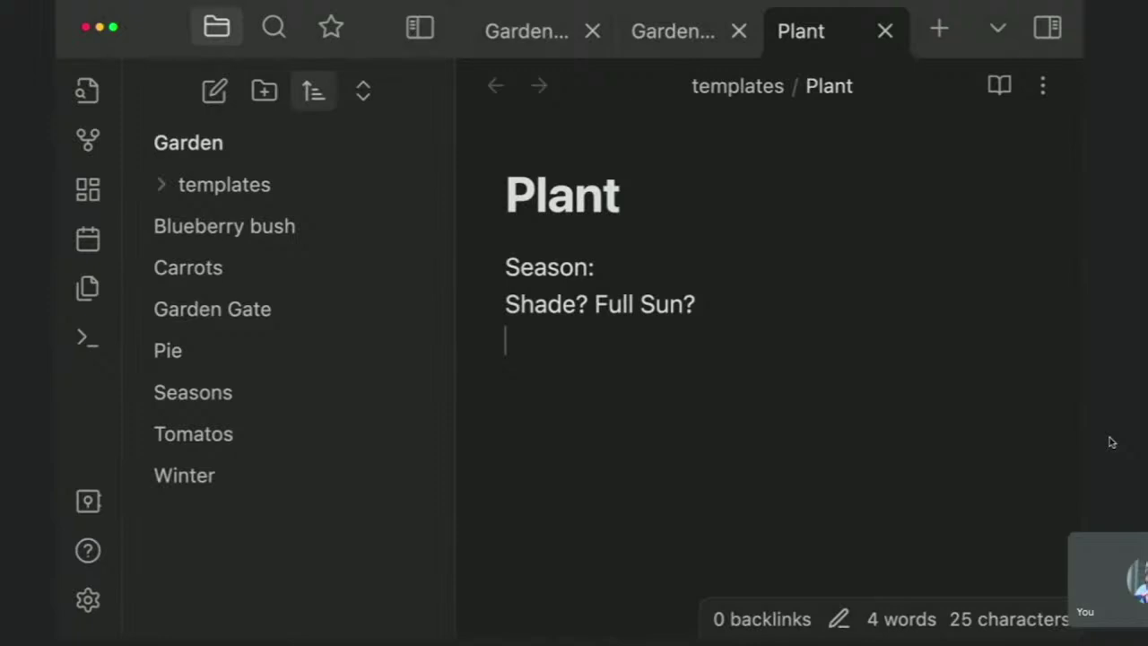
Add the lines "Fertilizer" and "Companions" below the sun question in the Plant template
{"action": "type", "text": "Fertilizer"}
{"action": "key", "text": "Return"}
{"action": "type", "text": "Companti"}
{"action": "key", "text": "BackSpace"}
{"action": "key", "text": "BackSpace"}
{"action": "type", "text": "ino"}
{"action": "key", "text": "BackSpace"}
{"action": "key", "text": "BackSpace"}
{"action": "type", "text": "on"}
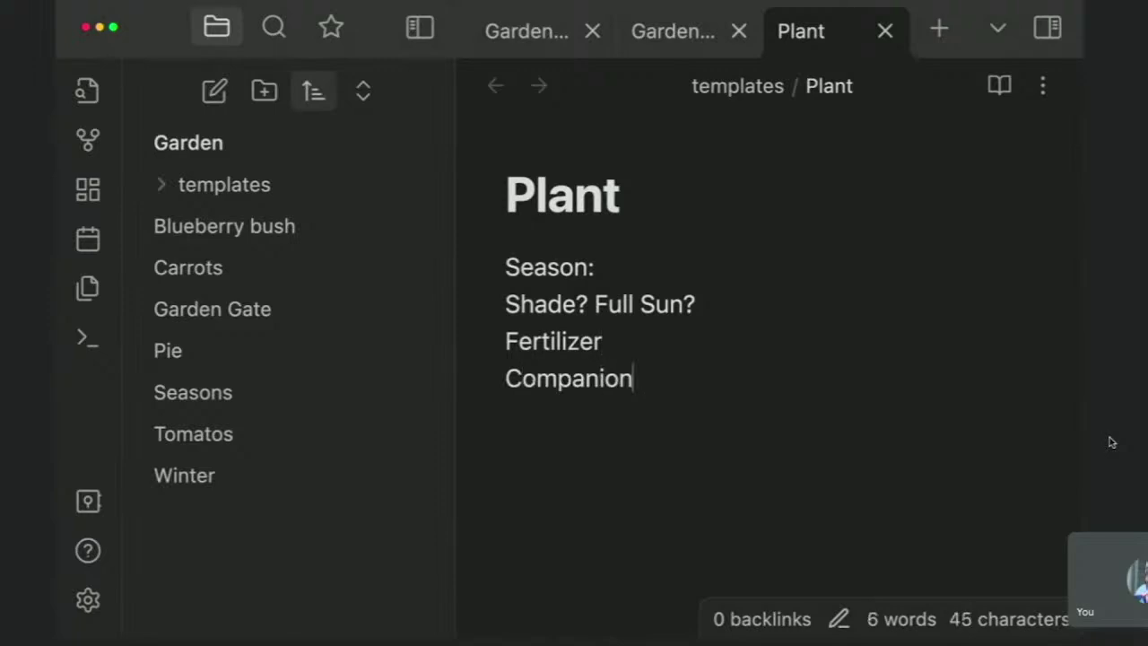
{"action": "type", "text": "s"}
Expand and collapse the templates folder and close all the open note tabs
{"action": "left_click", "coordinate": [235, 192]}
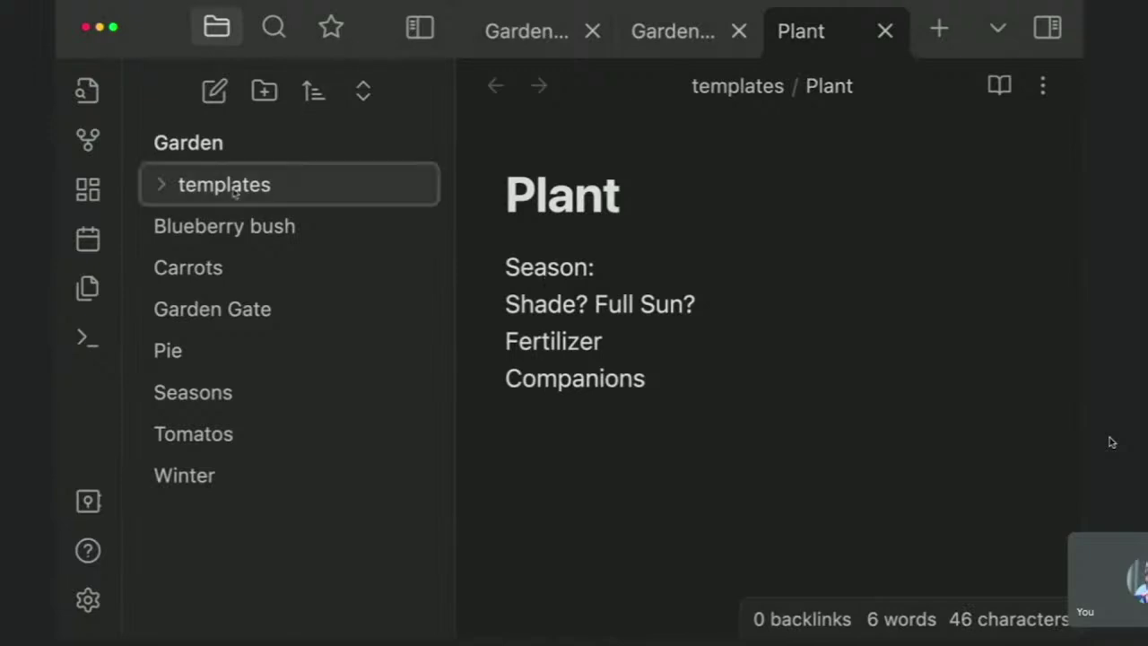
{"action": "left_click", "coordinate": [235, 192]}
{"action": "left_click", "coordinate": [264, 184]}
{"action": "key", "text": "ctrl+shift+Tab"}
{"action": "key", "text": "super+w"}
{"action": "key", "text": "super+w"}
{"action": "key", "text": "super+w"}
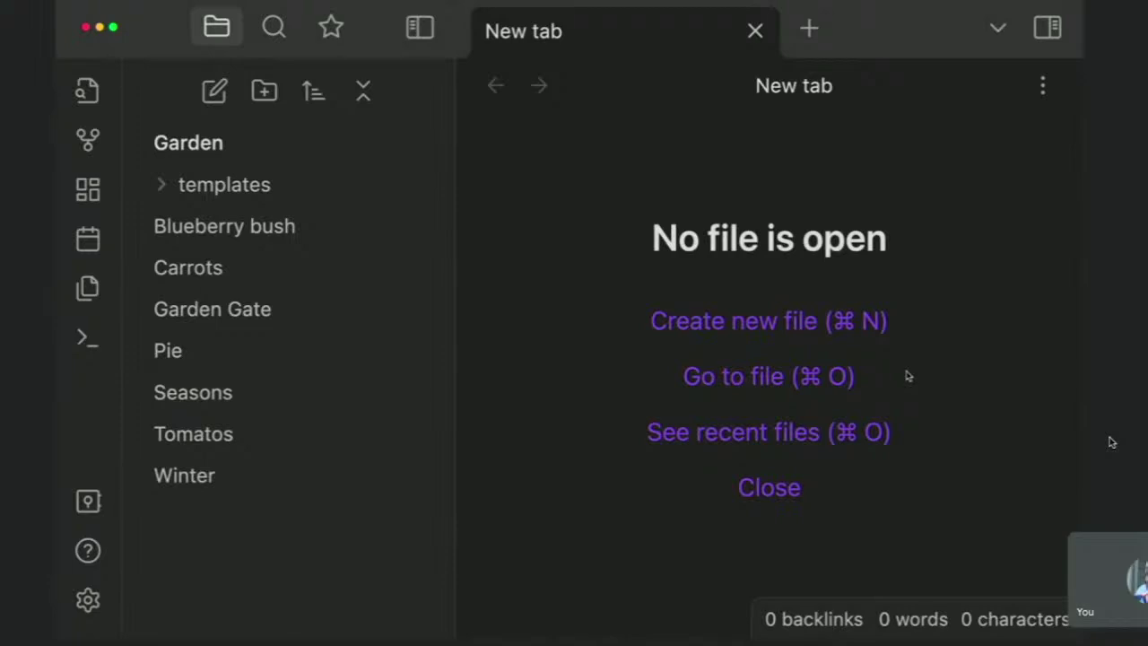
Create a new note titled "Strawberry"
{"action": "left_click", "coordinate": [815, 321]}
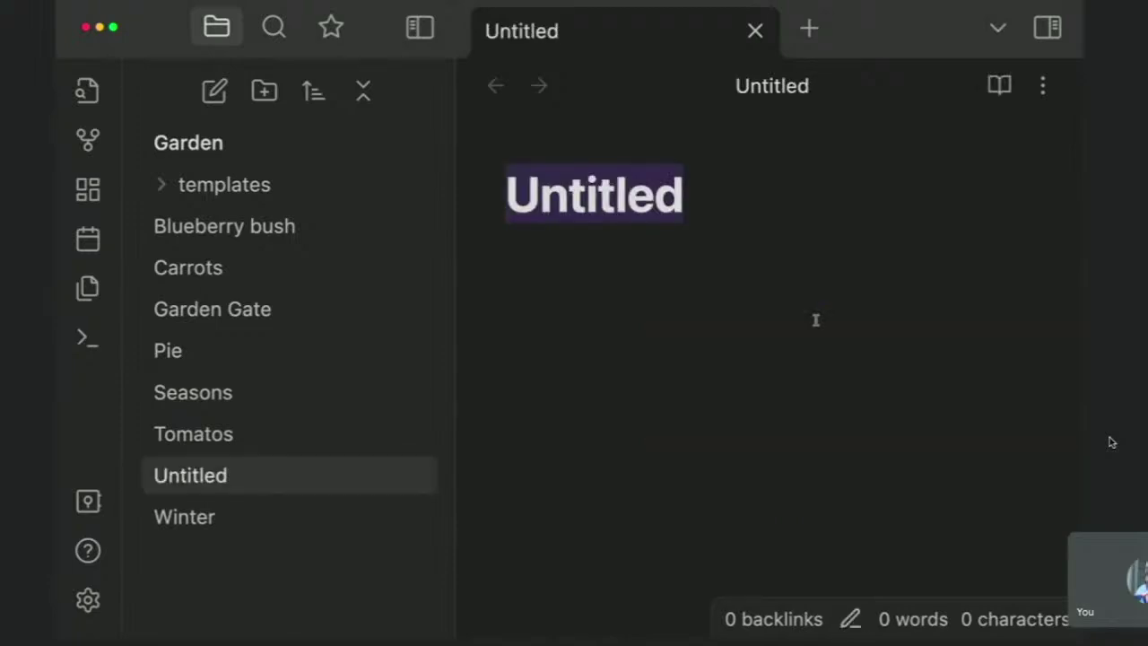
{"action": "type", "text": "Straw"}
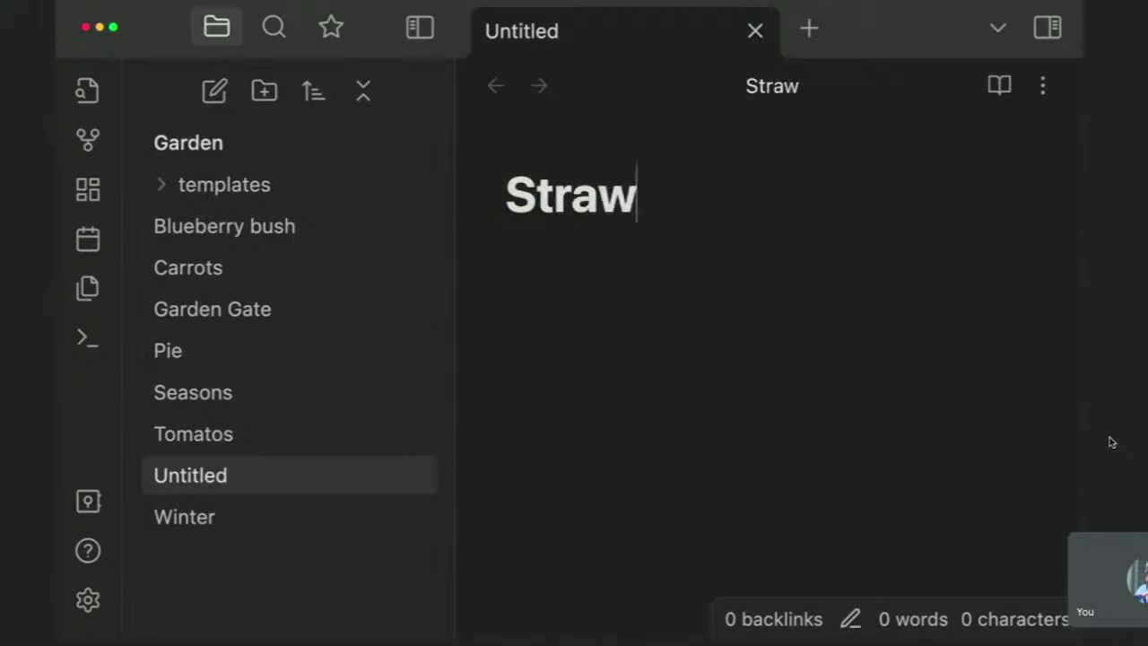
{"action": "type", "text": "berry"}
{"action": "key", "text": "Return"}
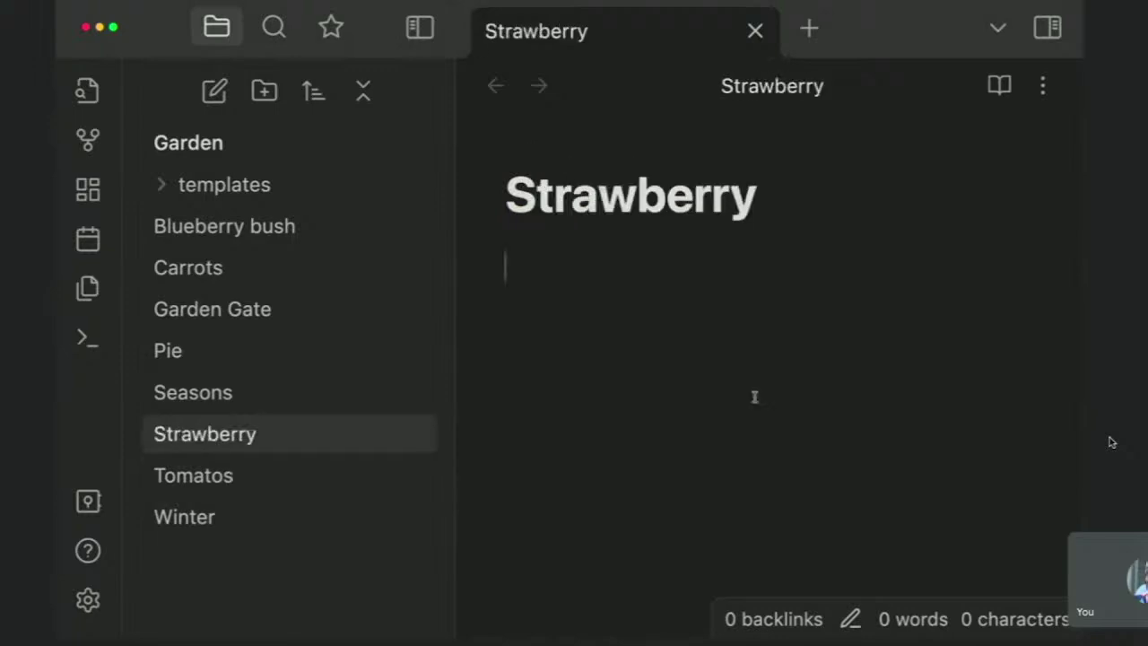
Insert the Plant template into the body of the Strawberry note
{"action": "key", "text": "super+p"}
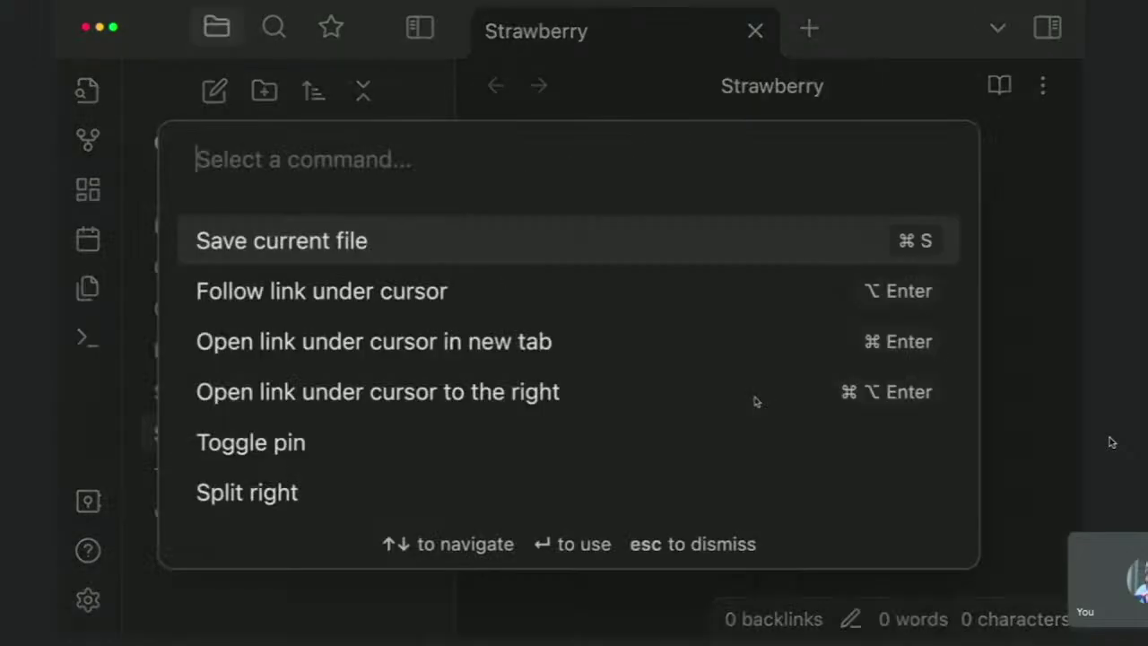
{"action": "type", "text": "tem"}
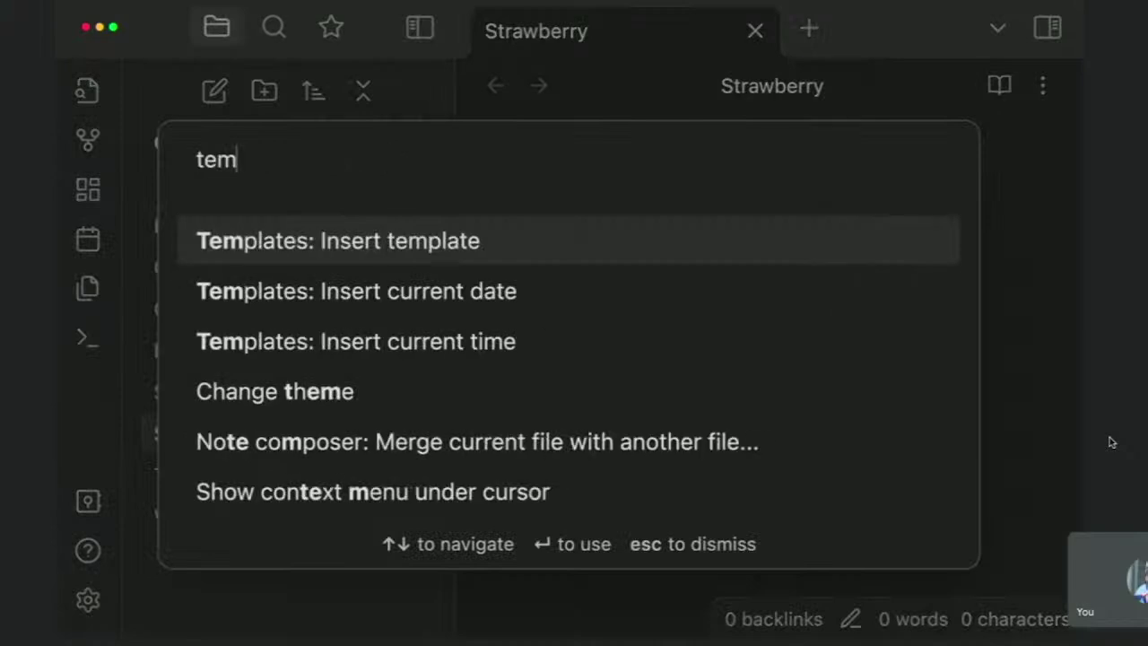
{"action": "key", "text": "Return"}
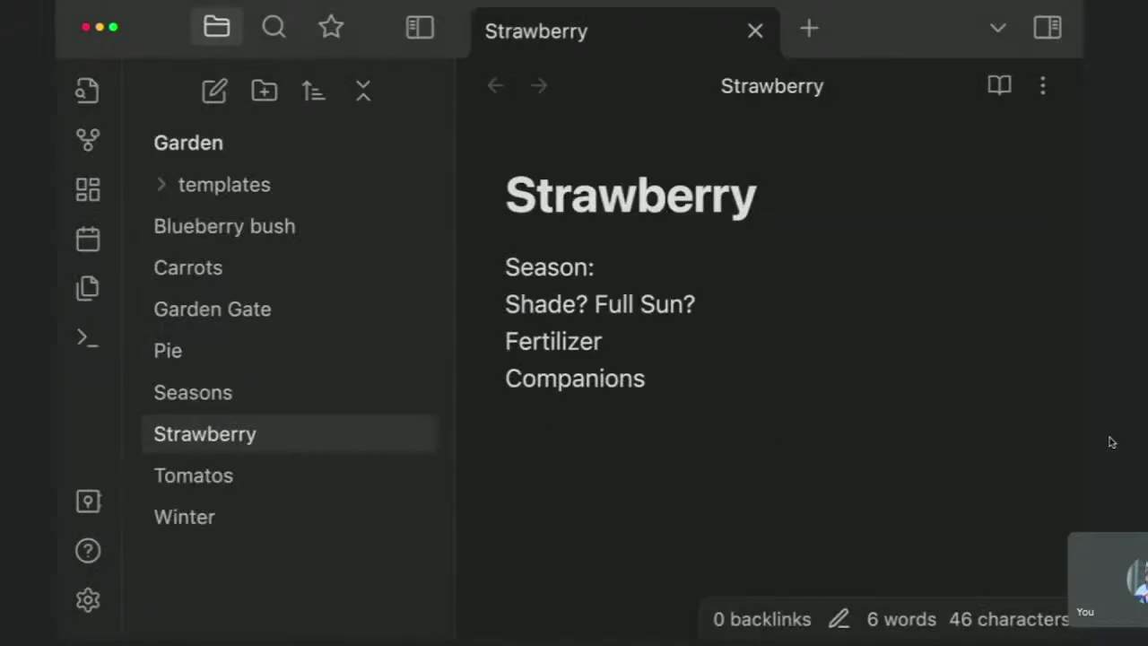
Create a second template note titled "Recipe" in the templates folder
{"action": "left_click", "coordinate": [286, 188]}
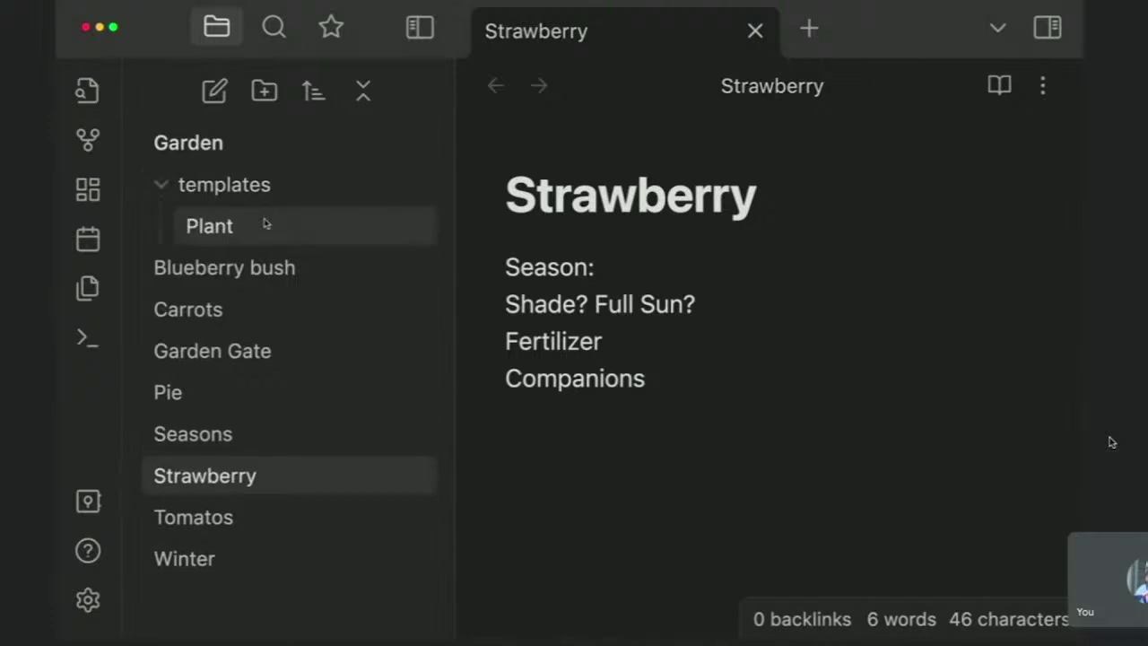
{"action": "right_click", "coordinate": [233, 186]}
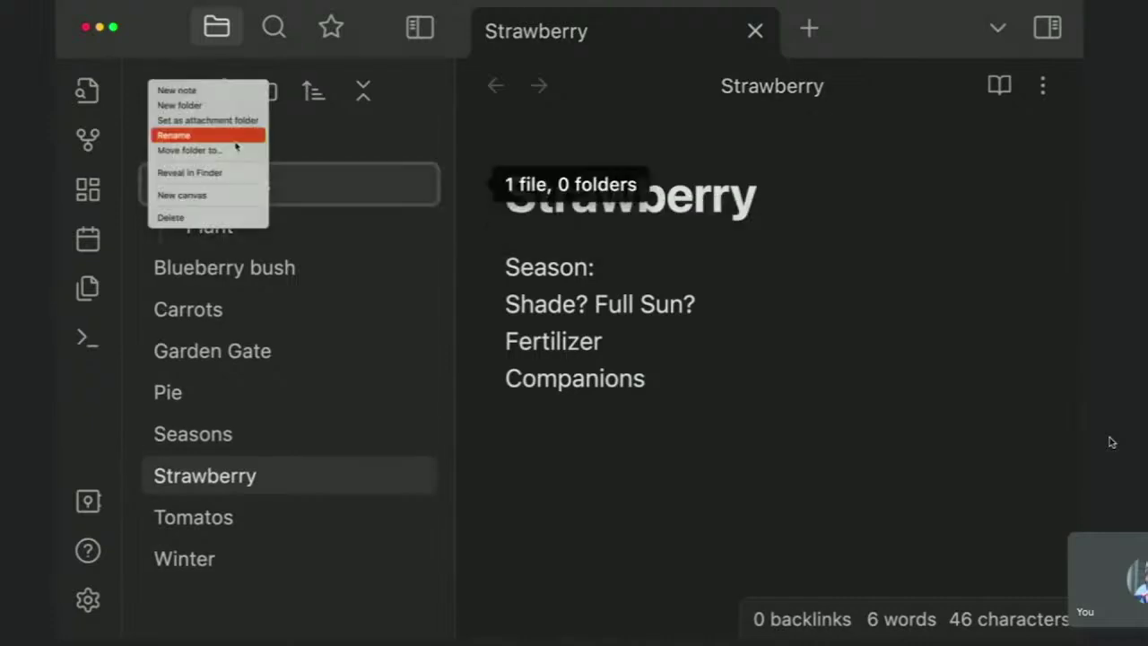
{"action": "left_click", "coordinate": [215, 90]}
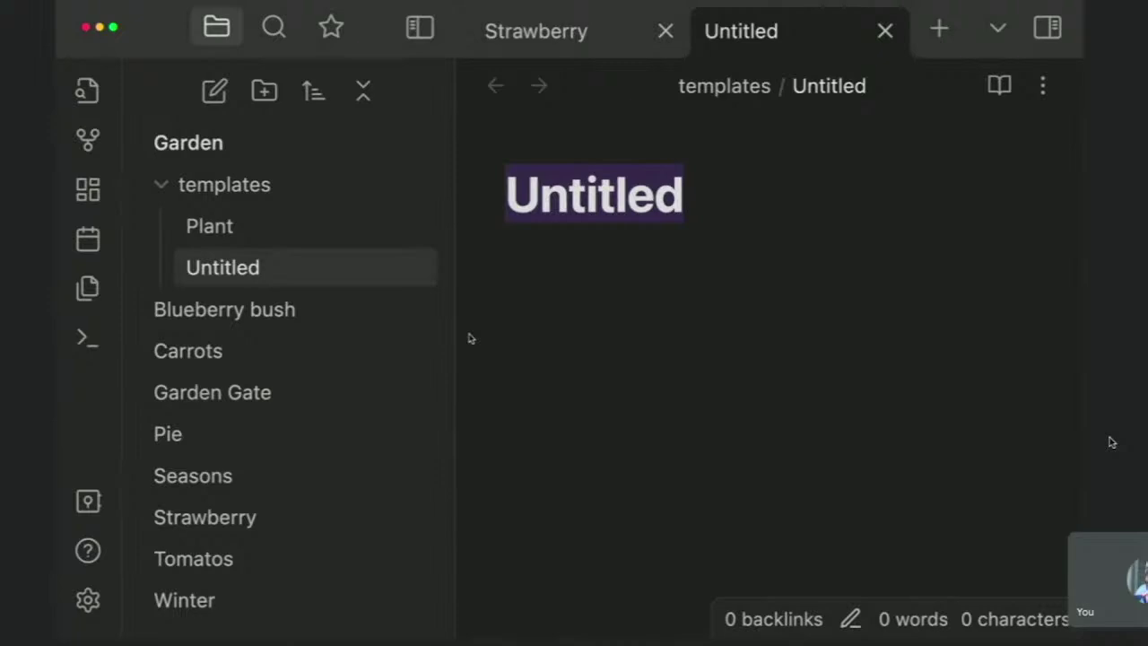
{"action": "type", "text": "Re"}
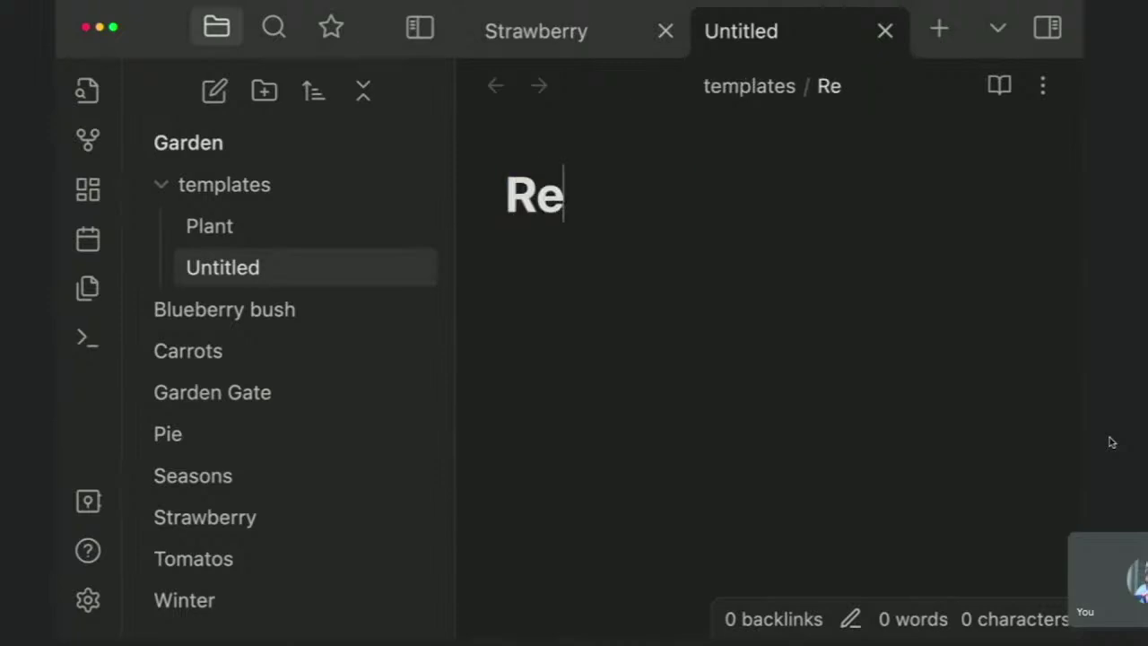
{"action": "type", "text": "cipe"}
Begin the Recipe template's body with the lines "Serves: 10 people" and "Preheat Oven: 200°F"
{"action": "left_click", "coordinate": [582, 392]}
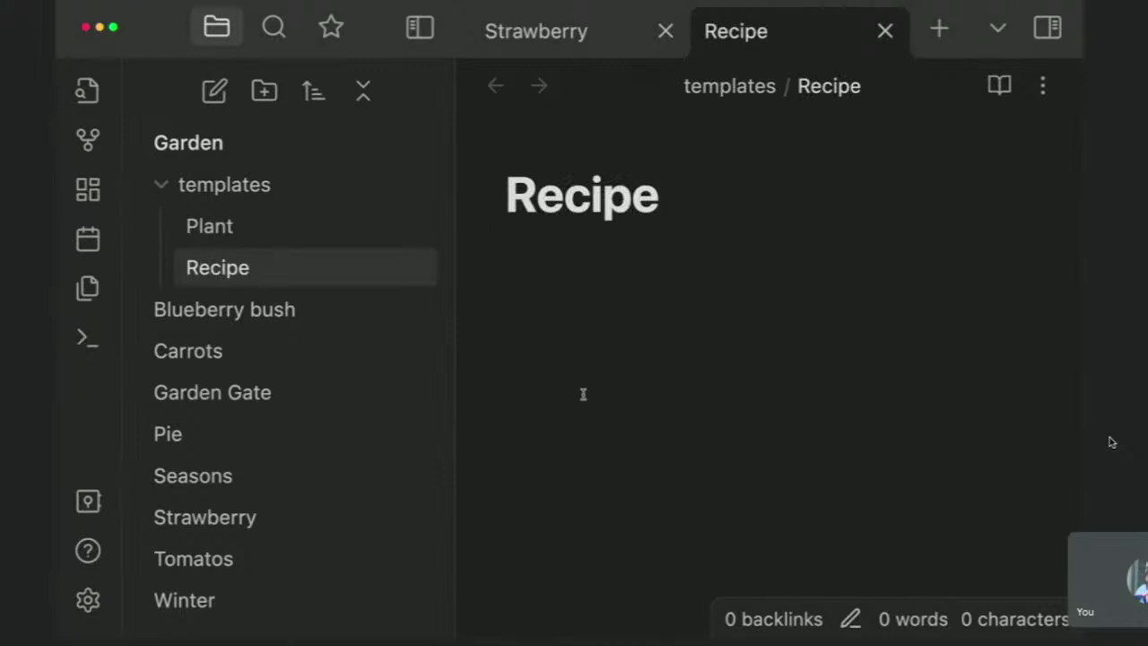
{"action": "type", "text": "Serves: 10 people"}
{"action": "key", "text": "Return"}
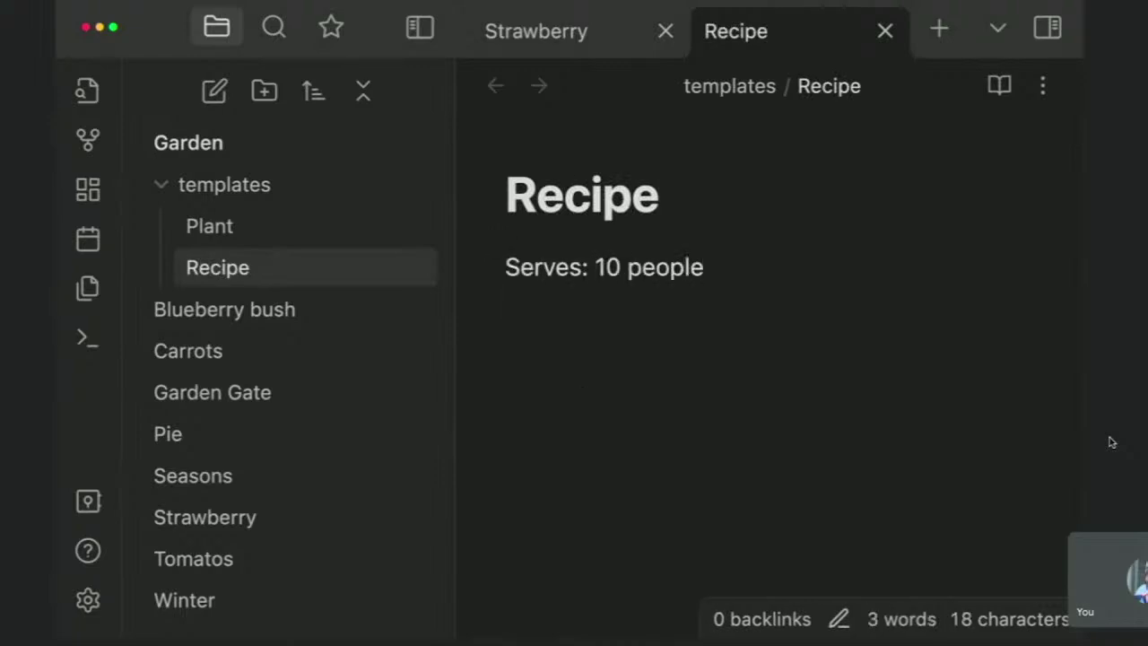
{"action": "type", "text": "Preheat Oven: 1"}
{"action": "key", "text": "BackSpace"}
{"action": "type", "text": "200°F"}
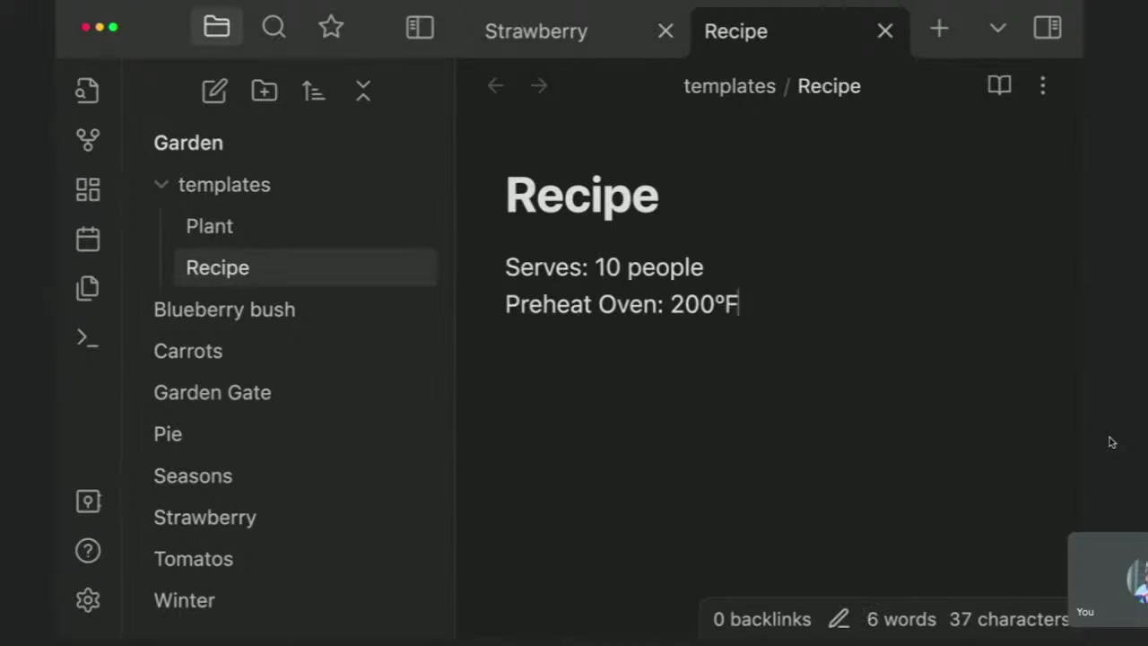
Add the level-two headings "Ingredients" and "Instructions" below the oven line of the Recipe template
{"action": "key", "text": "Return"}
{"action": "key", "text": "Return"}
{"action": "type", "text": "Ingredients"}
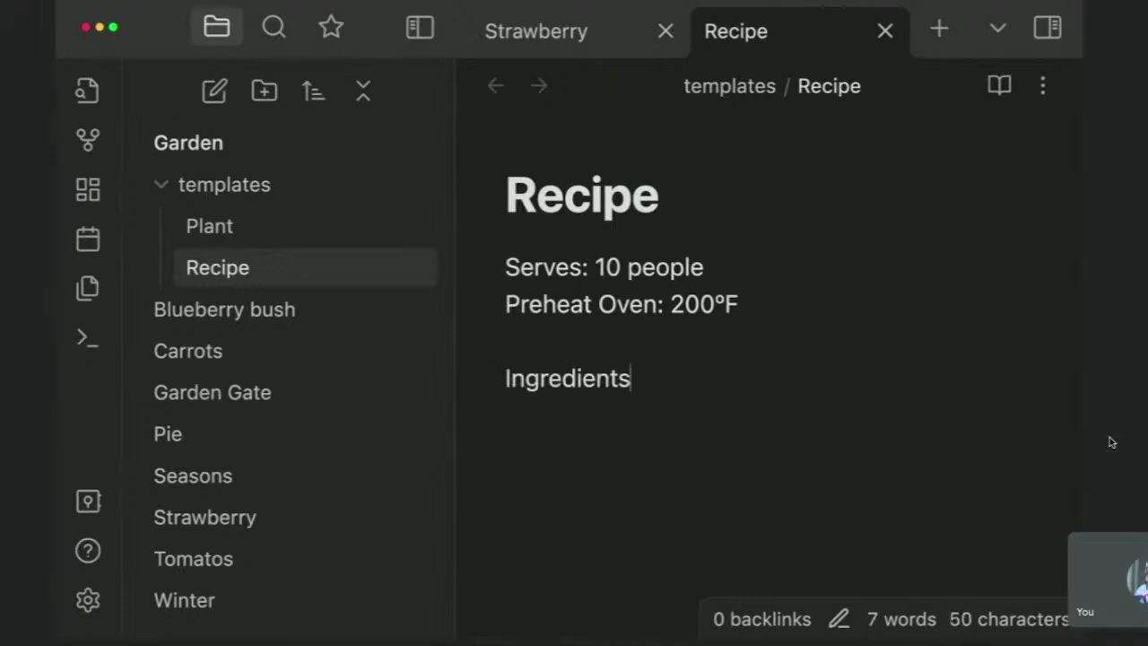
{"action": "key", "text": "Home"}
{"action": "type", "text": "##"}
{"action": "key", "text": "End"}
{"action": "key", "text": "Return"}
{"action": "type", "text": "##"}
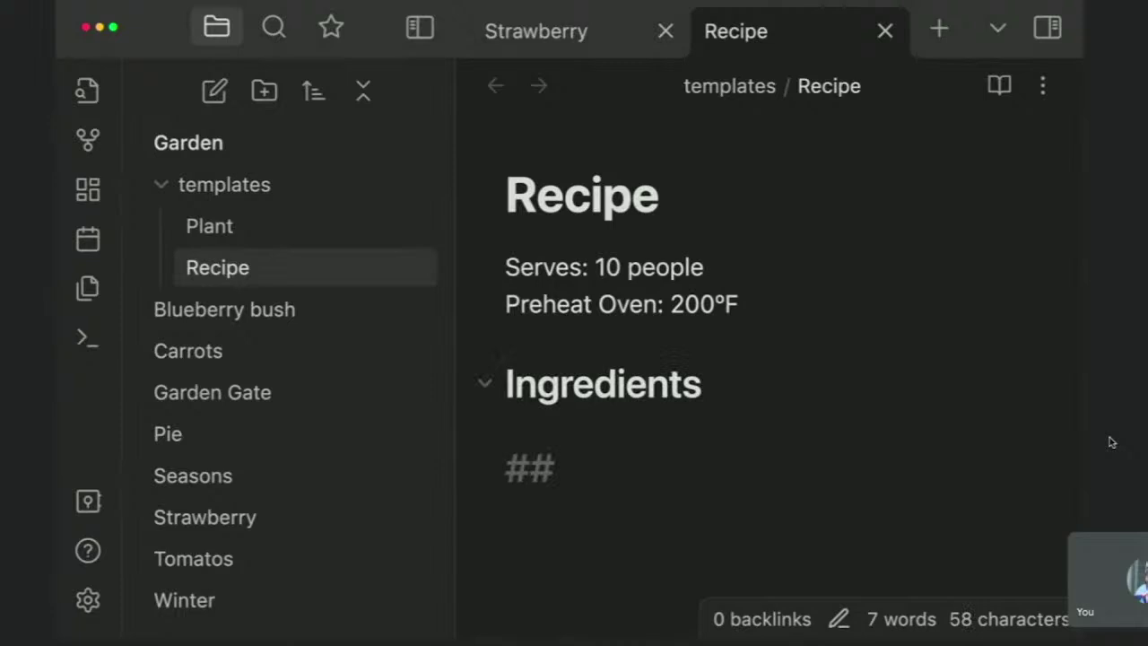
{"action": "type", "text": " Instructions"}
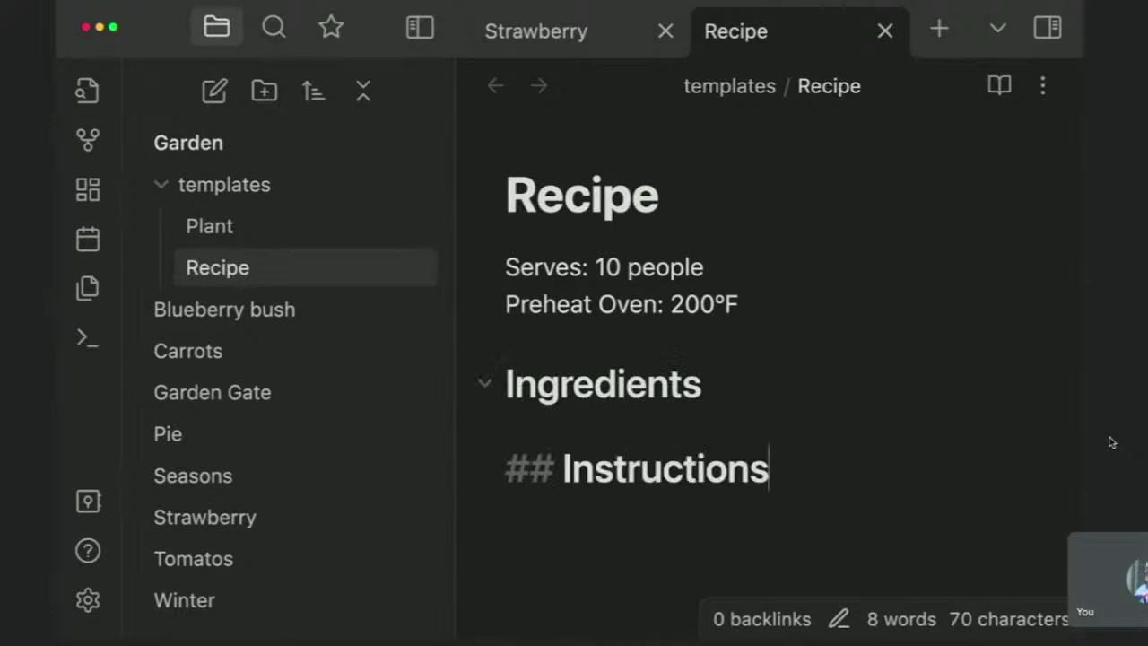
Add a checklist under Ingredients with the item "Monkey brains" followed by an empty checkbox item
{"action": "key", "text": "Return"}
{"action": "key", "text": "Up"}
{"action": "key", "text": "Up"}
{"action": "type", "text": "- "}
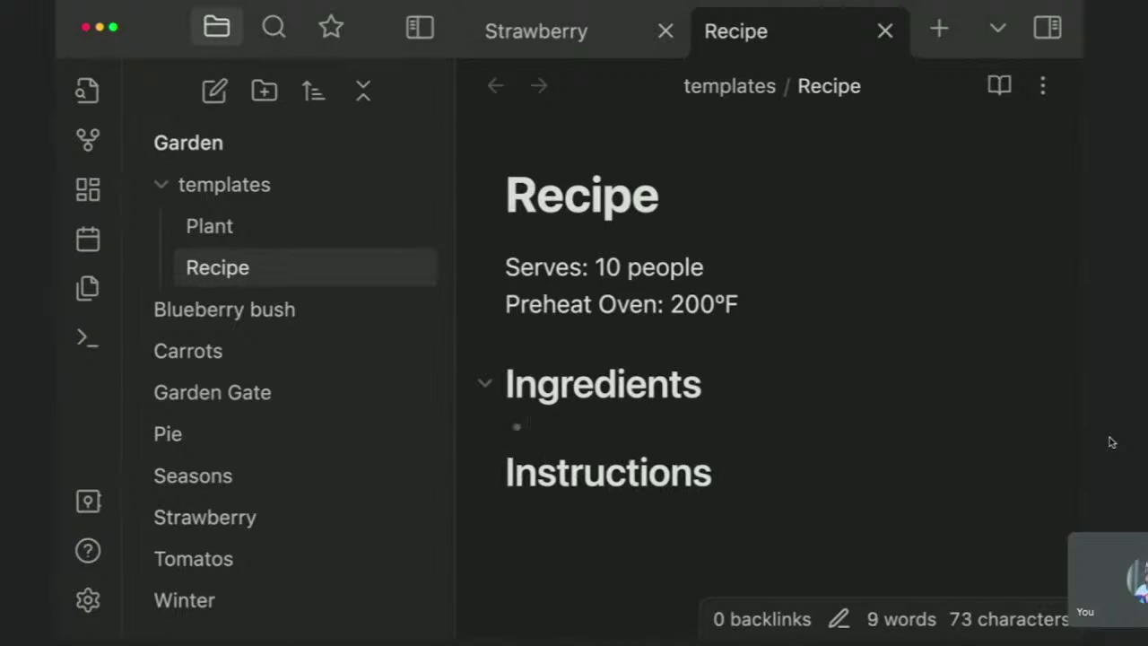
{"action": "type", "text": "[ ] Monk"}
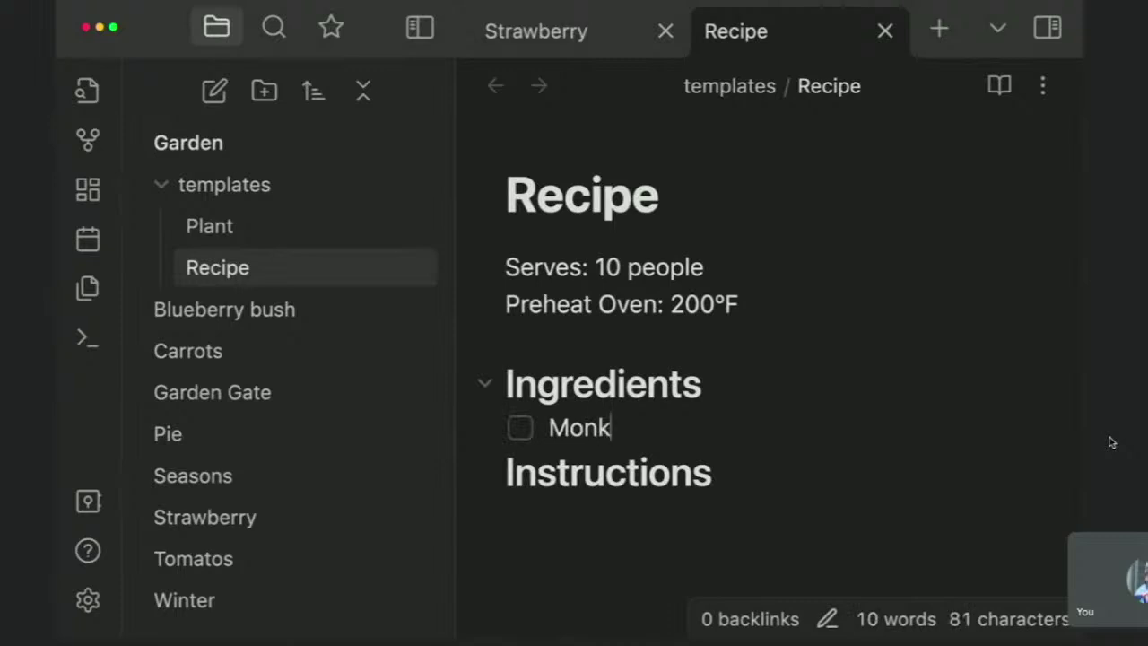
{"action": "type", "text": "ey brains"}
{"action": "key", "text": "Return"}
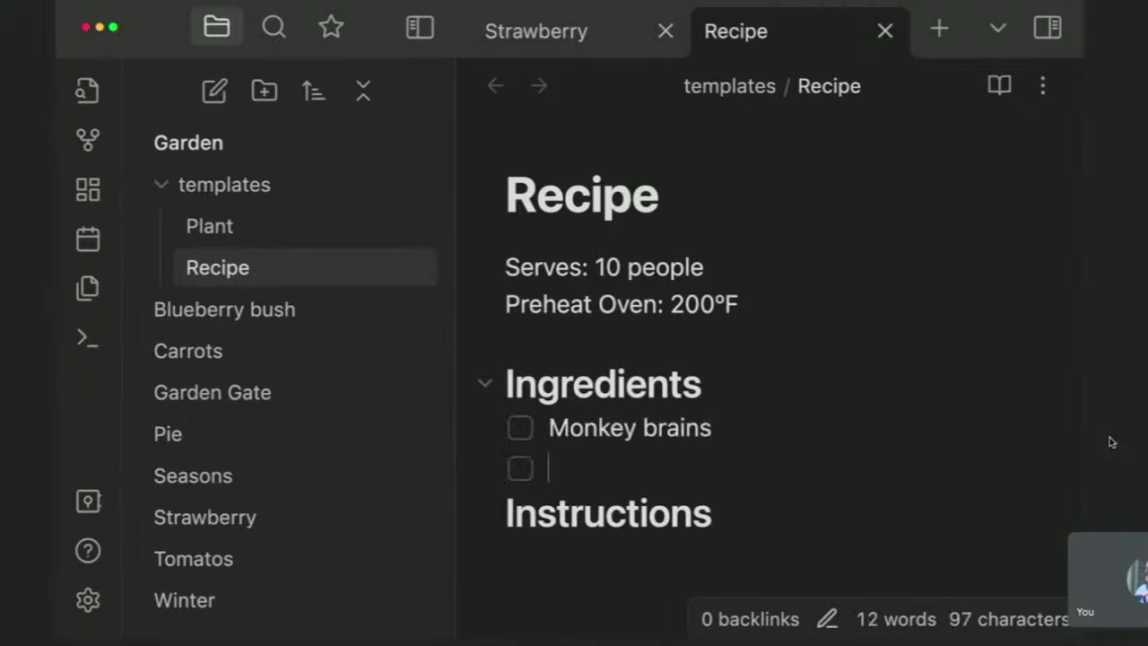
Add the bullet "Start a fire" under the Instructions heading of the Recipe template
{"action": "left_click", "coordinate": [717, 511]}
{"action": "key", "text": "Return"}
{"action": "type", "text": "- "}
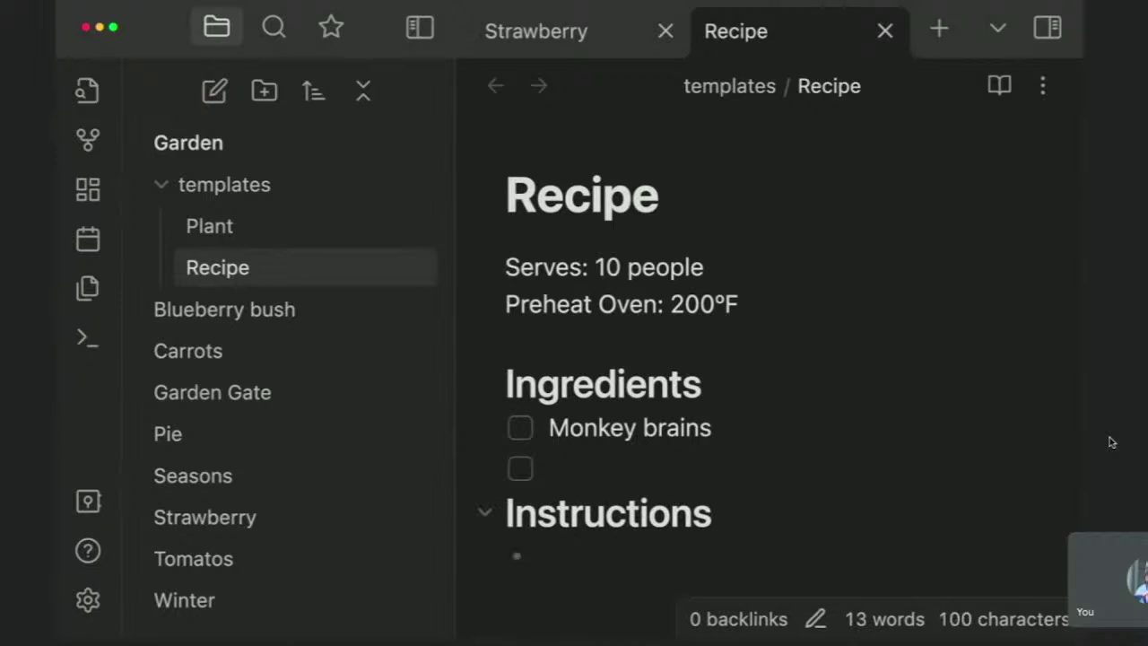
{"action": "type", "text": "Start a fire"}
{"action": "left_click", "coordinate": [784, 428]}
{"action": "scroll", "coordinate": [781, 392], "scroll_direction": "down", "scroll_amount": 1}
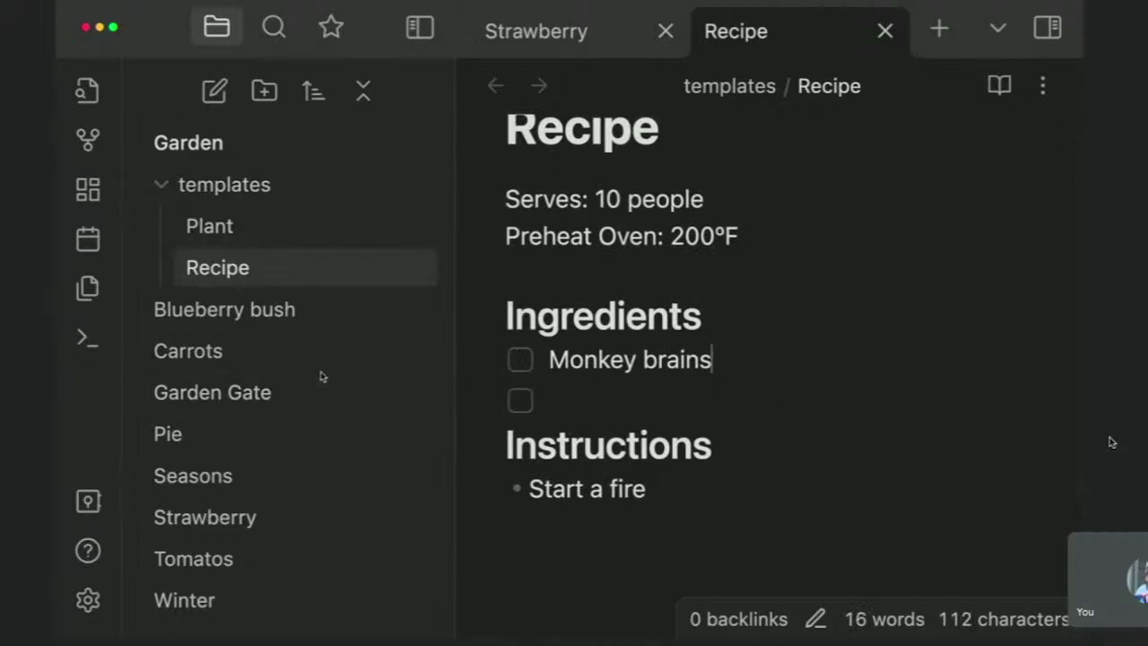
Open the Blueberry bush note
{"action": "left_click", "coordinate": [287, 313]}
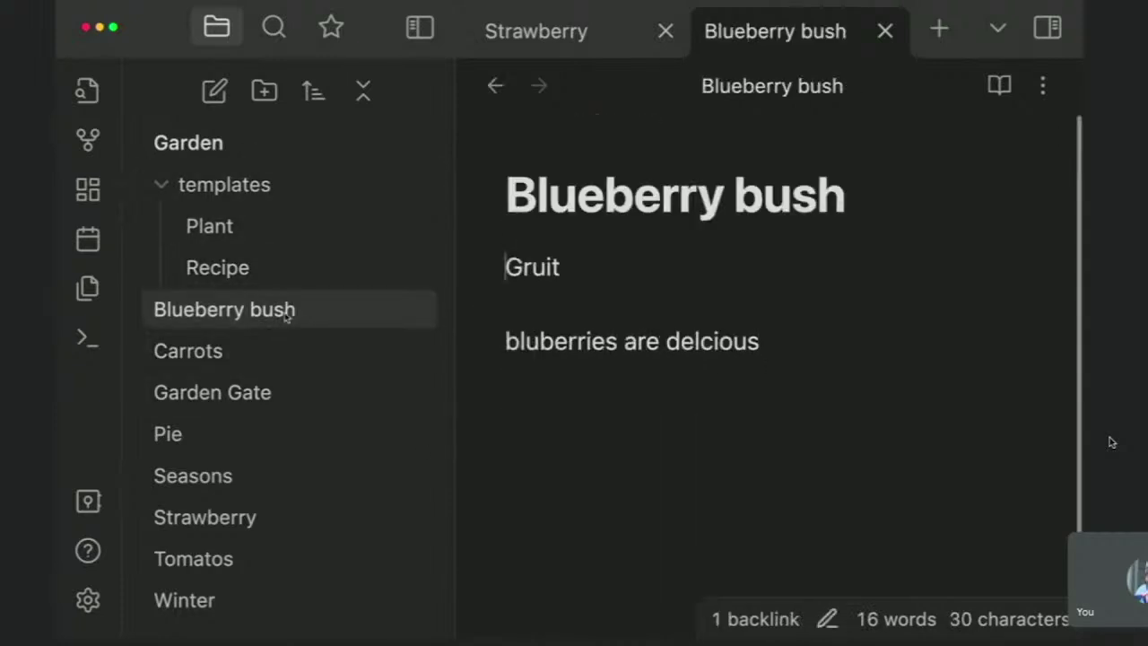
{"action": "key", "text": "super+a"}
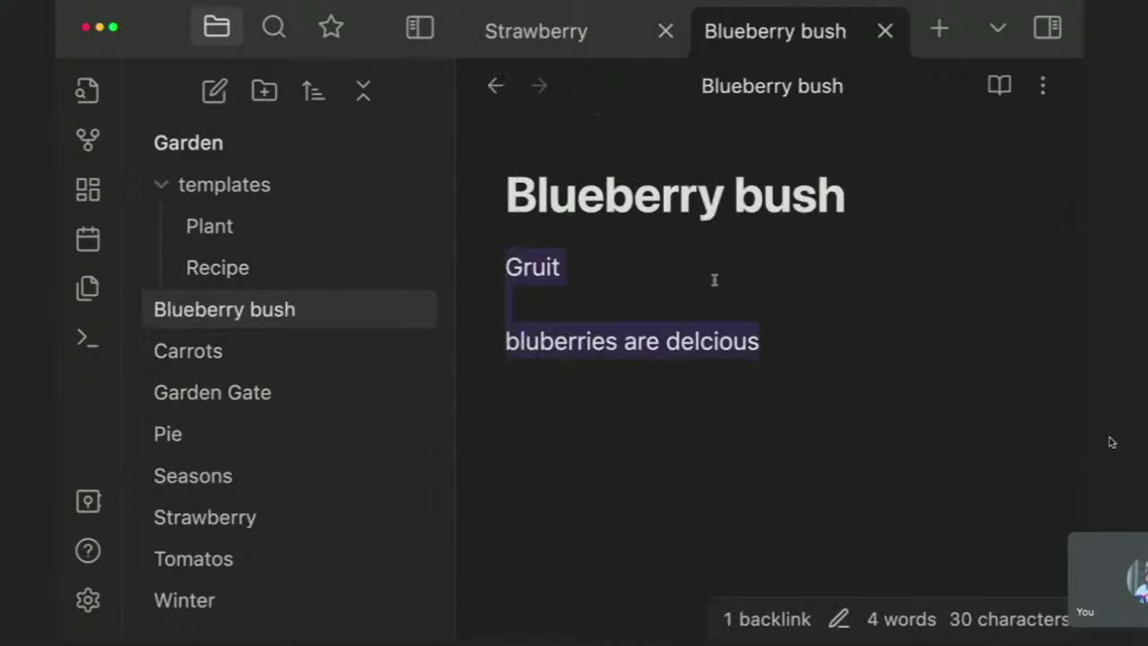
{"action": "key", "text": "BackSpace"}
{"action": "key", "text": "super+z"}
Extend the last line of the Blueberry bush note with ". I can make a great Pie.", linking "Pie" to the existing note
{"action": "left_click", "coordinate": [768, 338]}
{"action": "type", "text": ". I can make a great [["}
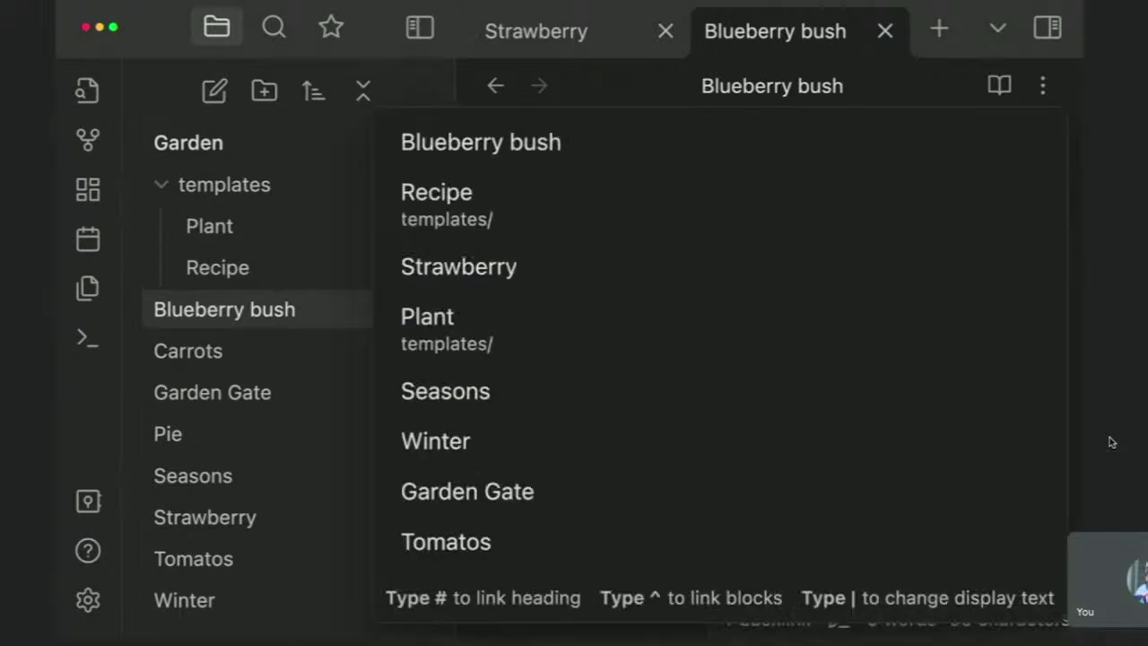
{"action": "key", "text": "Escape"}
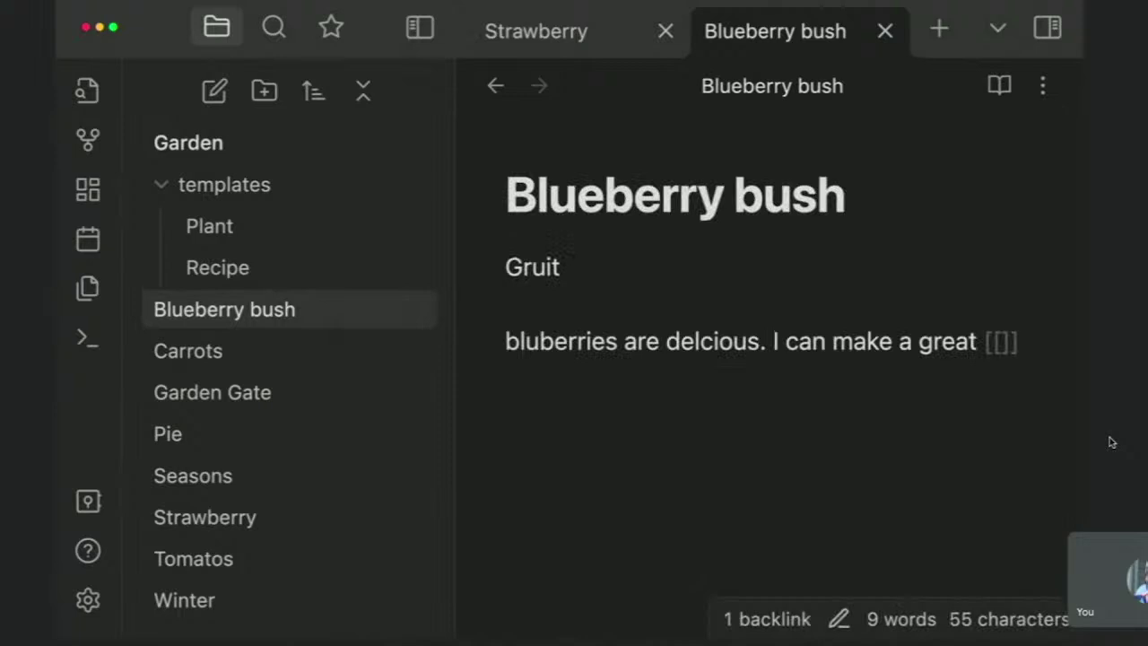
{"action": "type", "text": "P"}
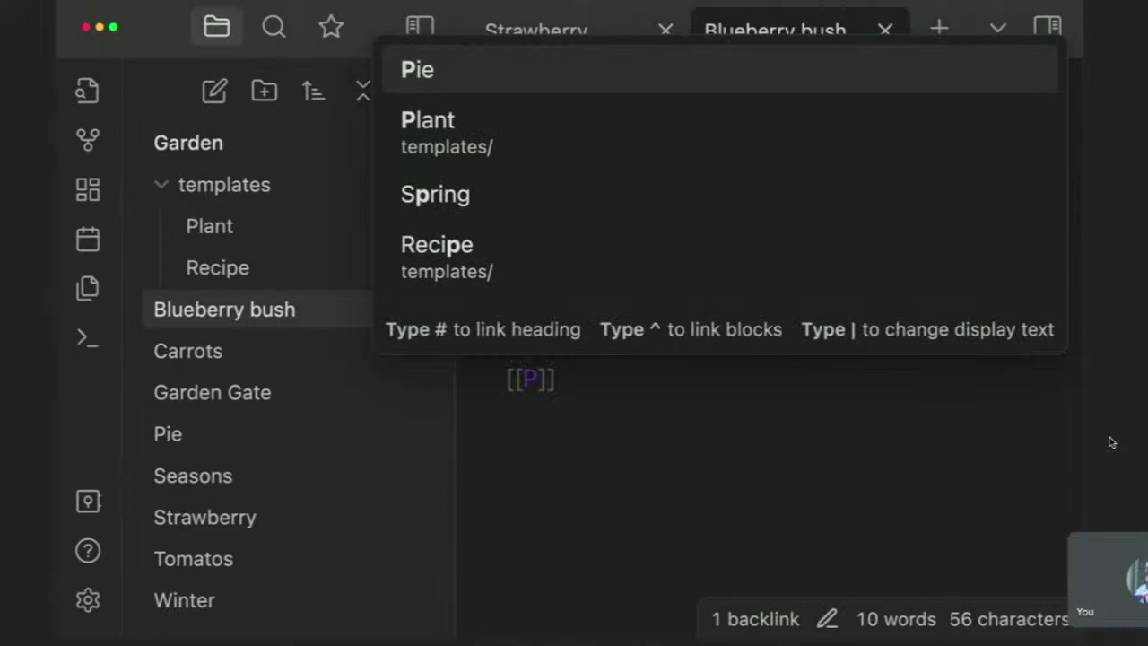
{"action": "key", "text": "Return"}
{"action": "type", "text": ". I can make a great Pie."}
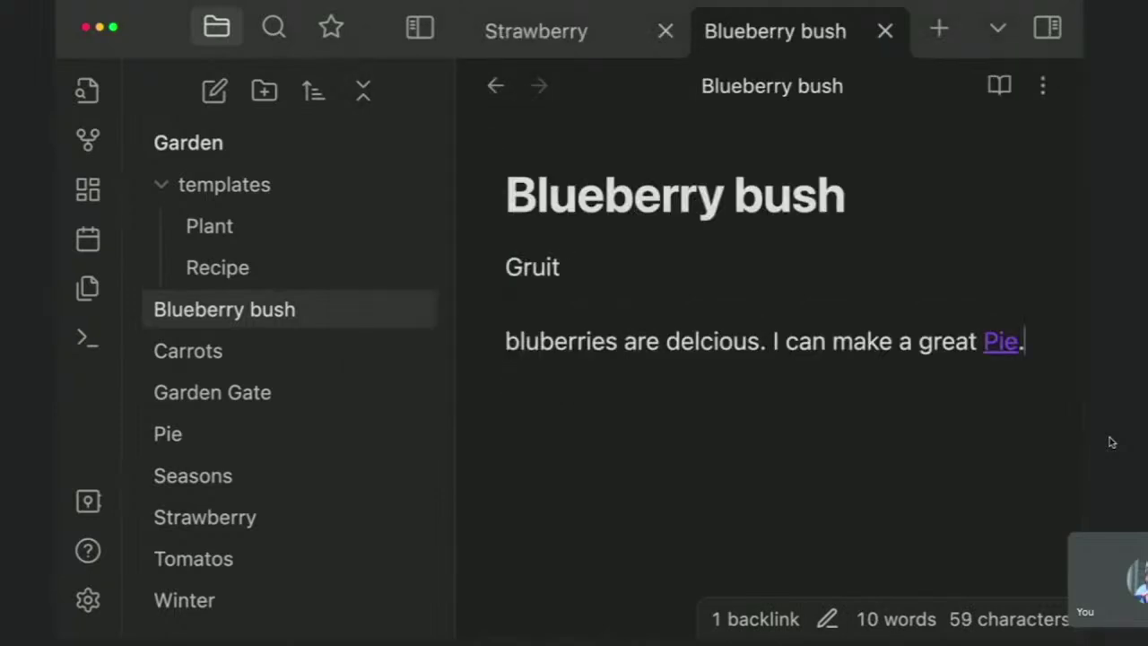
Follow the Pie link, rename that note "Blueberry Pie", and choose to always update internal links
{"action": "left_click", "coordinate": [997, 342]}
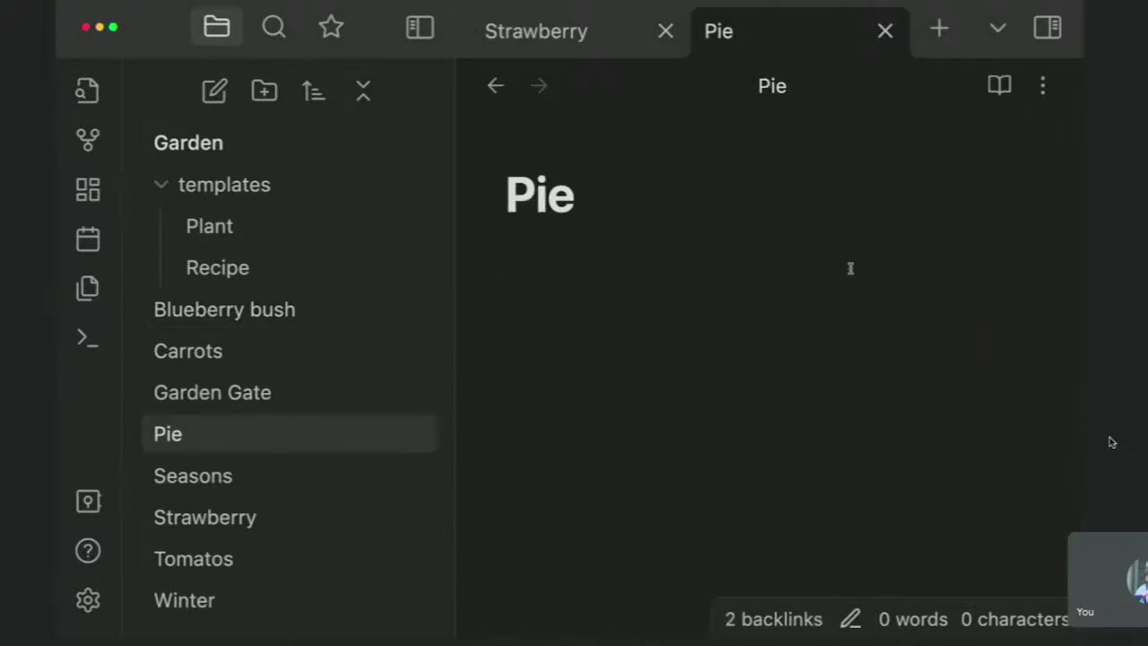
{"action": "left_click", "coordinate": [589, 202]}
{"action": "key", "text": "Home"}
{"action": "type", "text": "Blueberyy"}
{"action": "key", "text": "BackSpace"}
{"action": "key", "text": "BackSpace"}
{"action": "type", "text": "ry"}
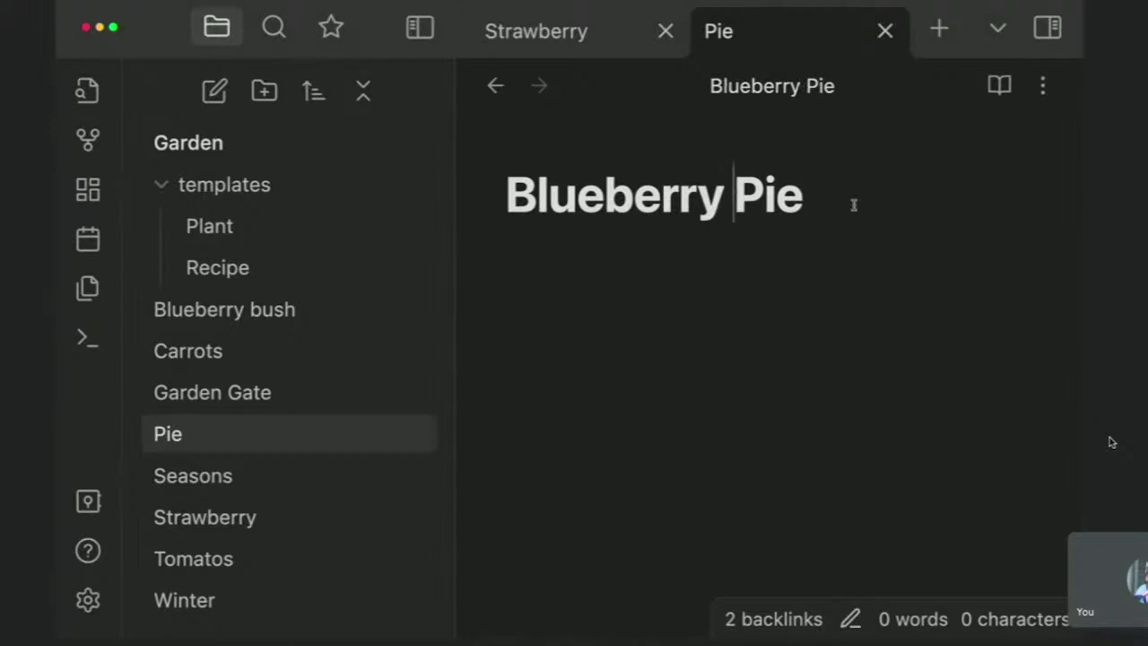
{"action": "key", "text": "Return"}
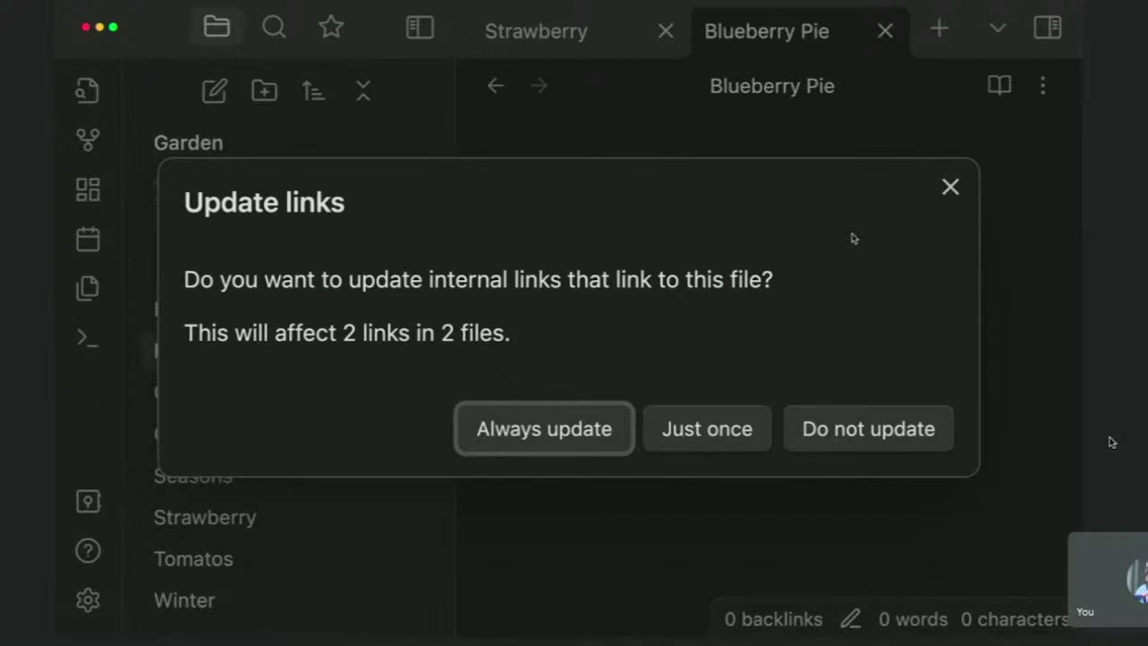
{"action": "left_click", "coordinate": [530, 435]}
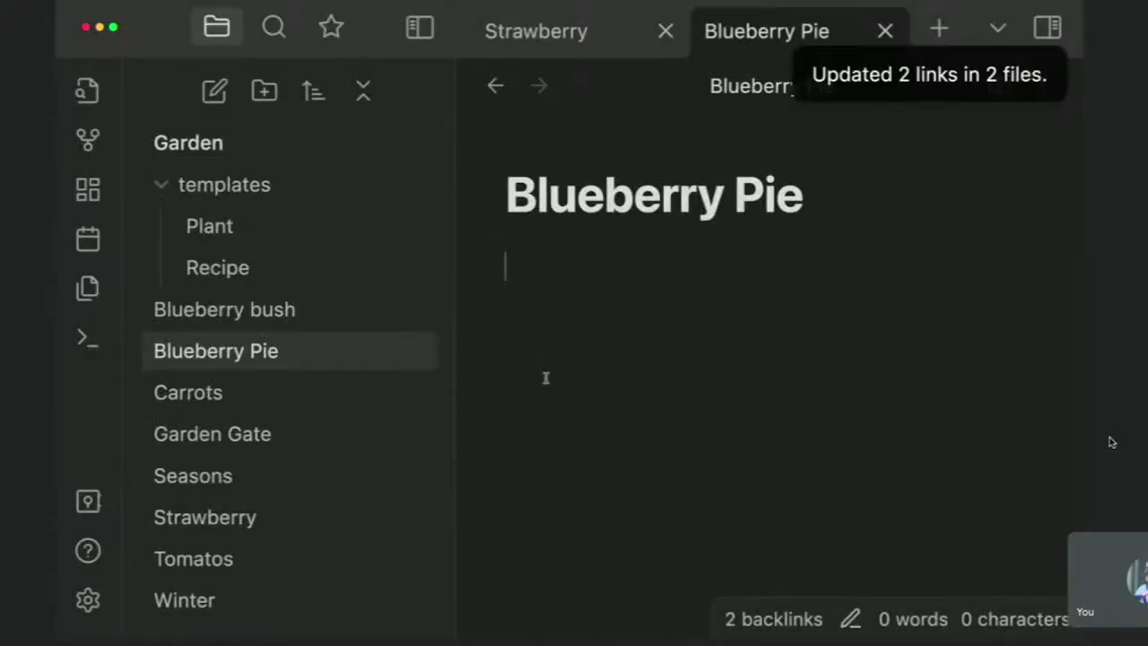
Check the renamed link in the Blueberry bush note and follow it to the Blueberry Pie note
{"action": "left_click", "coordinate": [542, 34]}
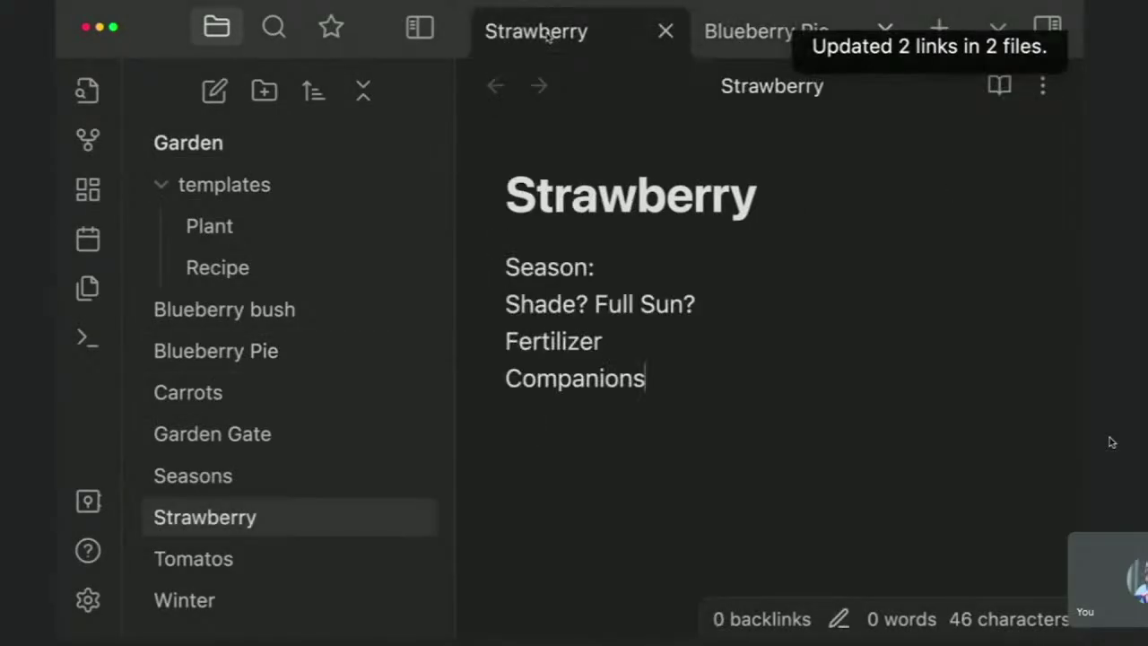
{"action": "left_click", "coordinate": [320, 300]}
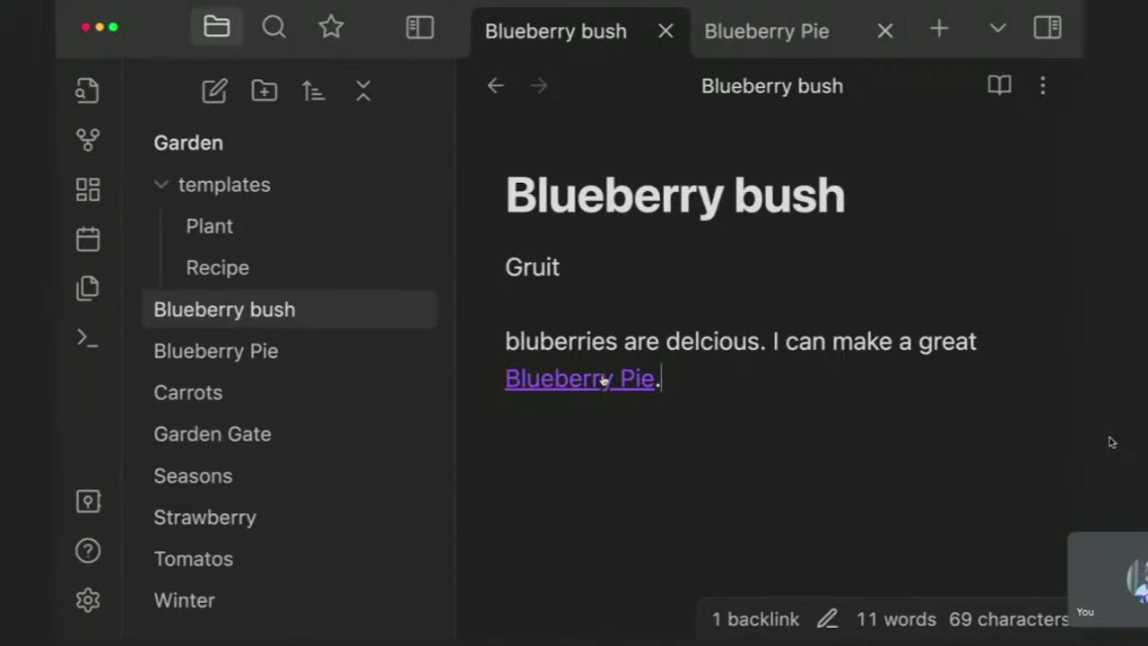
{"action": "left_click", "coordinate": [604, 380]}
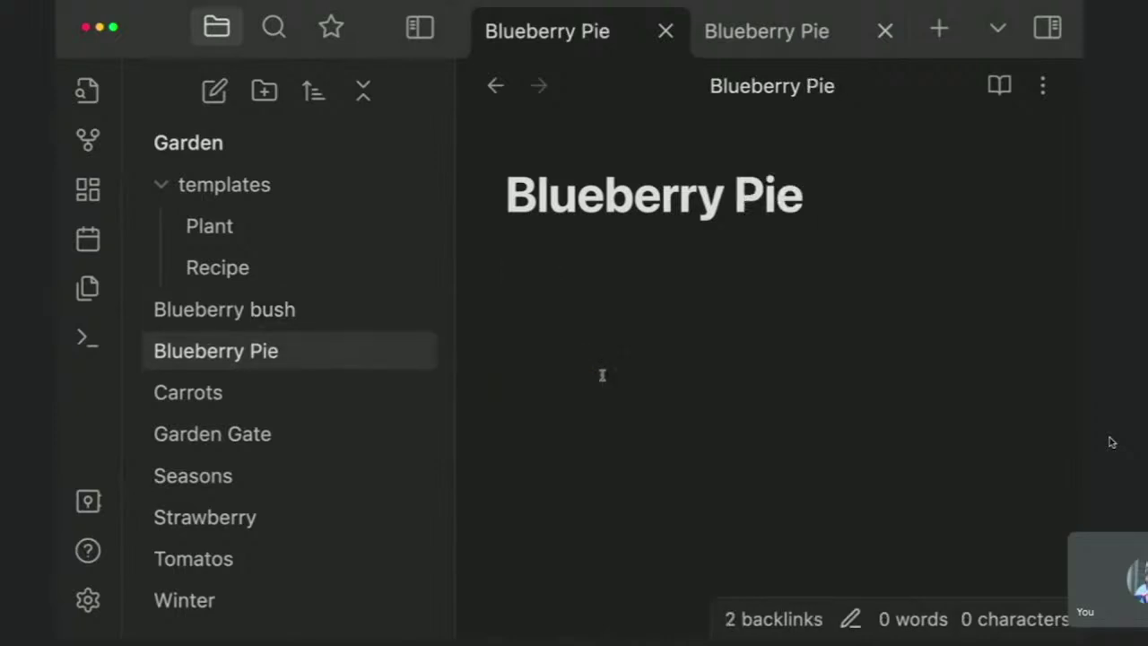
Insert the Recipe template into the Blueberry Pie note
{"action": "key", "text": "super+p"}
{"action": "type", "text": "tem"}
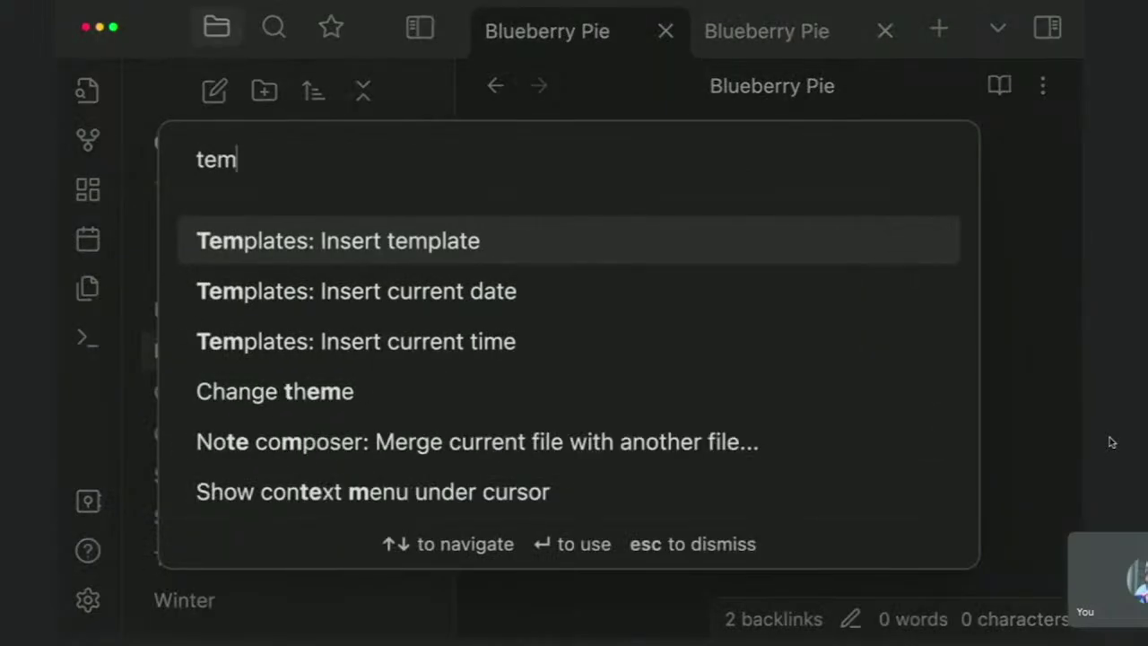
{"action": "key", "text": "Return"}
{"action": "key", "text": "Down"}
{"action": "key", "text": "Up"}
{"action": "key", "text": "Down"}
{"action": "key", "text": "Up"}
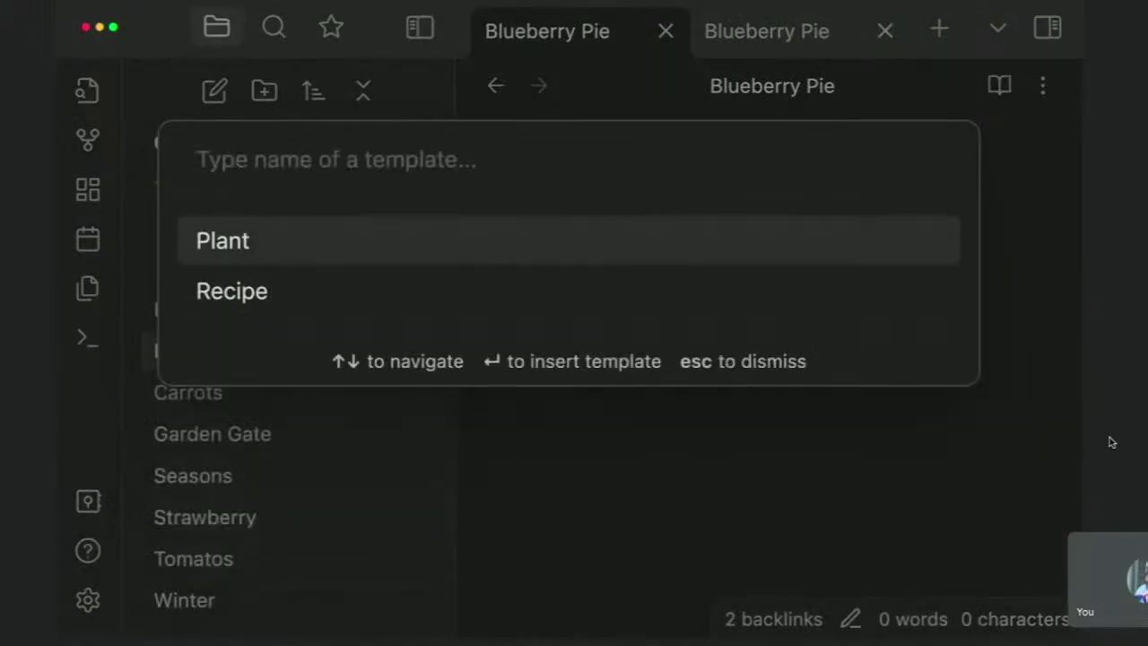
{"action": "key", "text": "Down"}
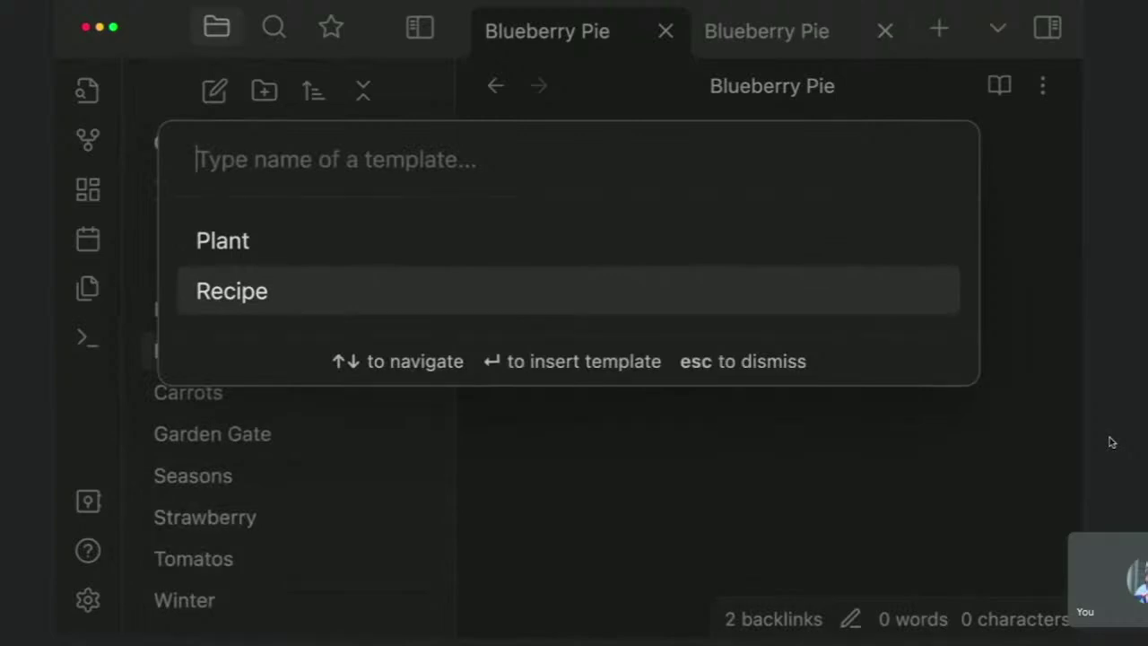
{"action": "type", "text": "rec"}
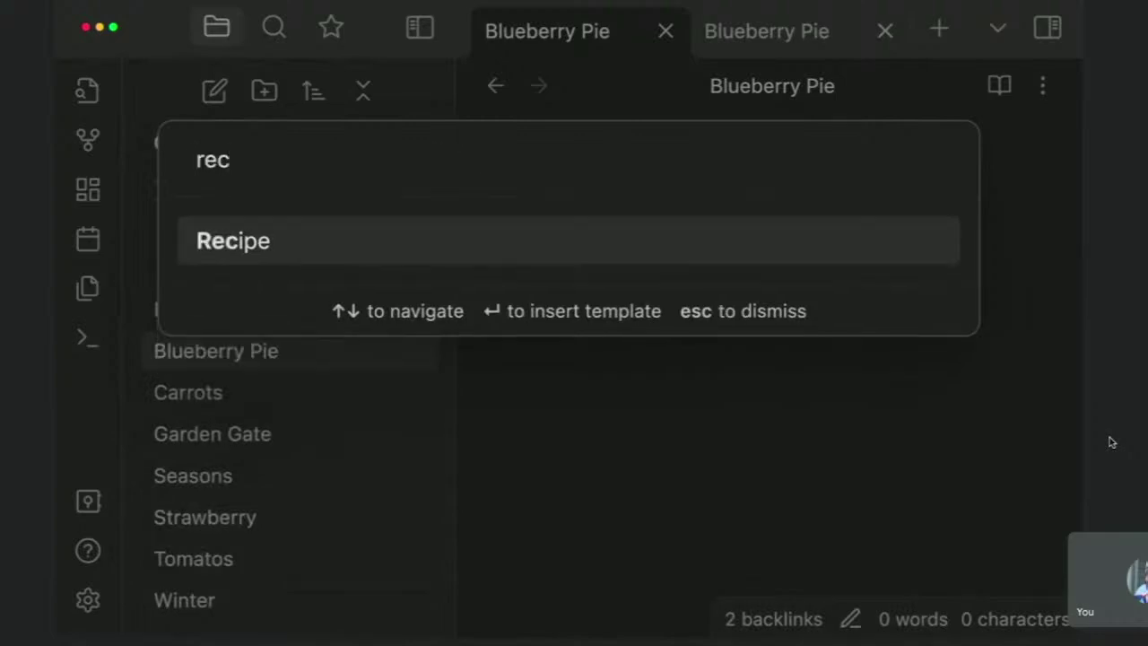
{"action": "key", "text": "Return"}
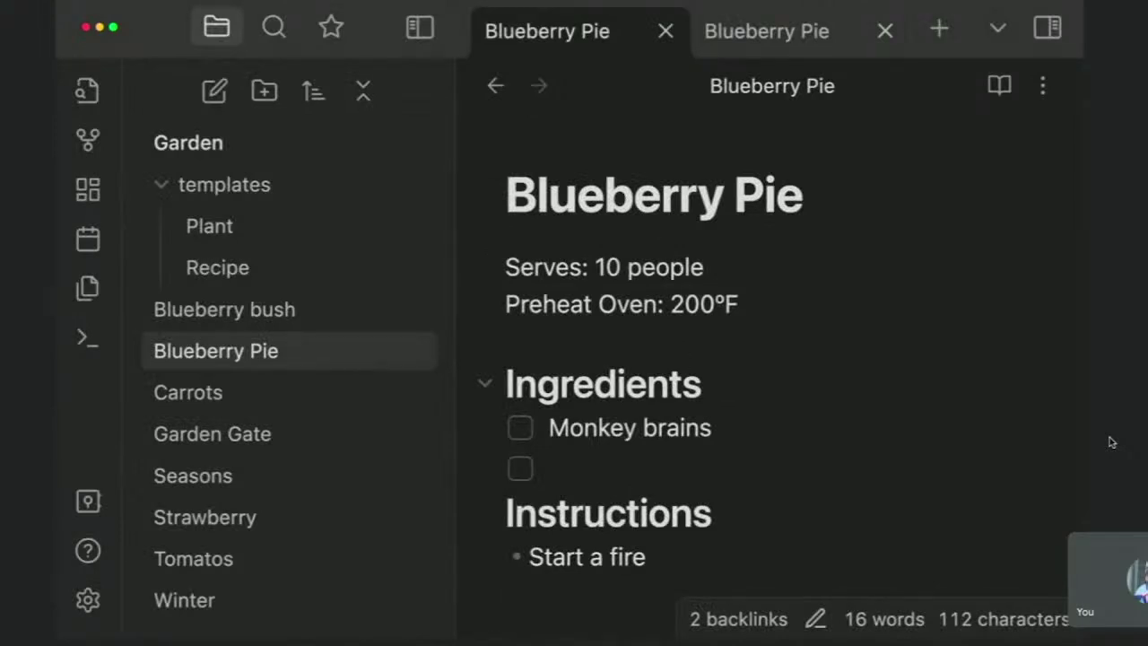
Add the line "Goes great with Carrots. Good to eat in the Winter." below the instructions, linking "Carrots" and "Winter" to their notes
{"action": "scroll", "coordinate": [1111, 441], "scroll_direction": "down", "scroll_amount": 2}
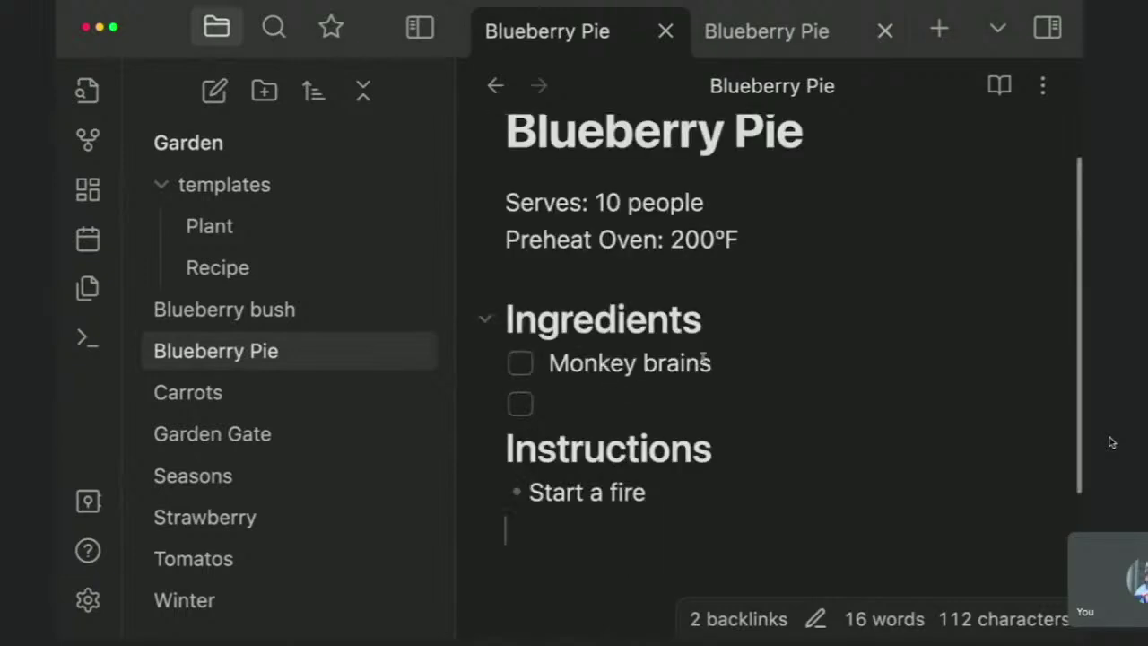
{"action": "type", "text": "Goes great with"}
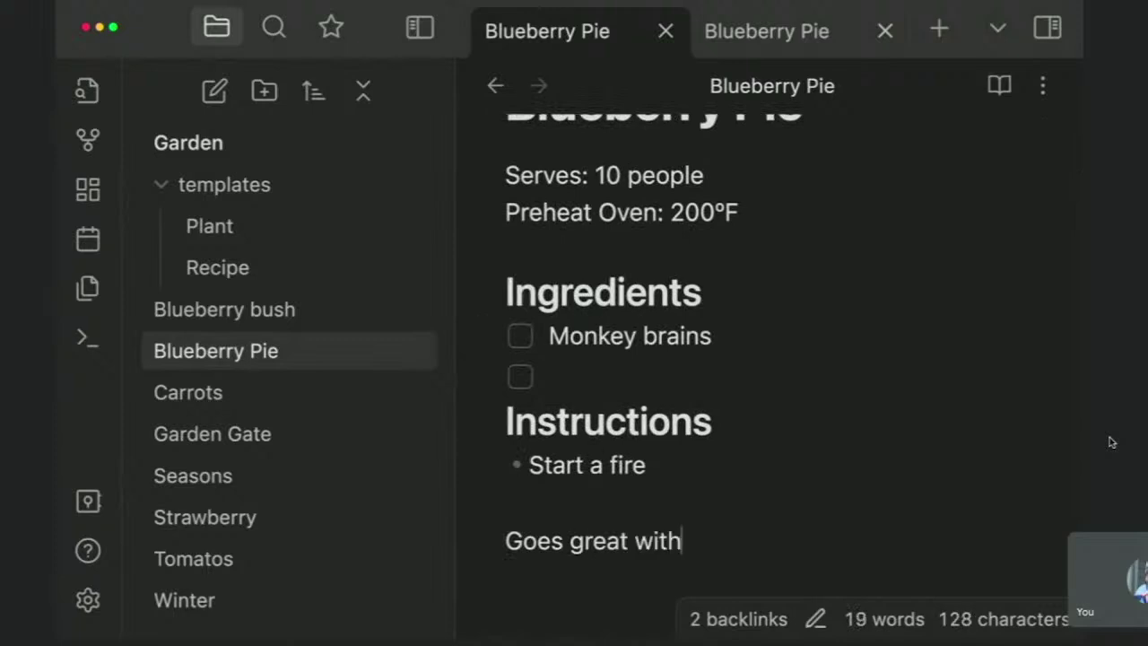
{"action": "type", "text": " [[car"}
{"action": "key", "text": "Return"}
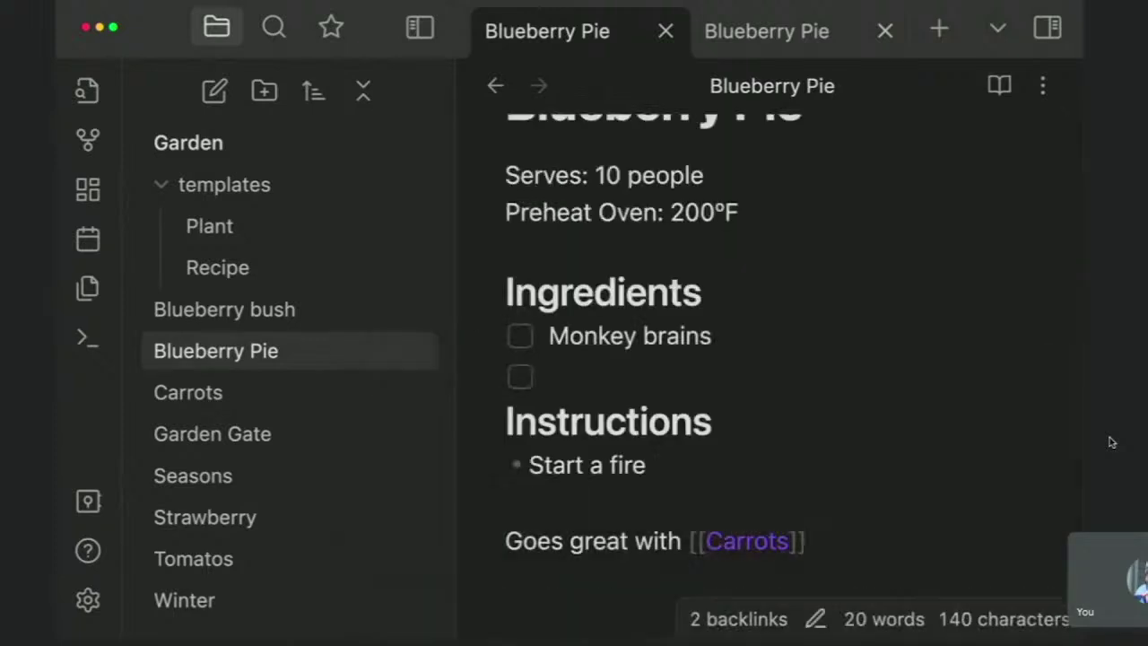
{"action": "type", "text": "."}
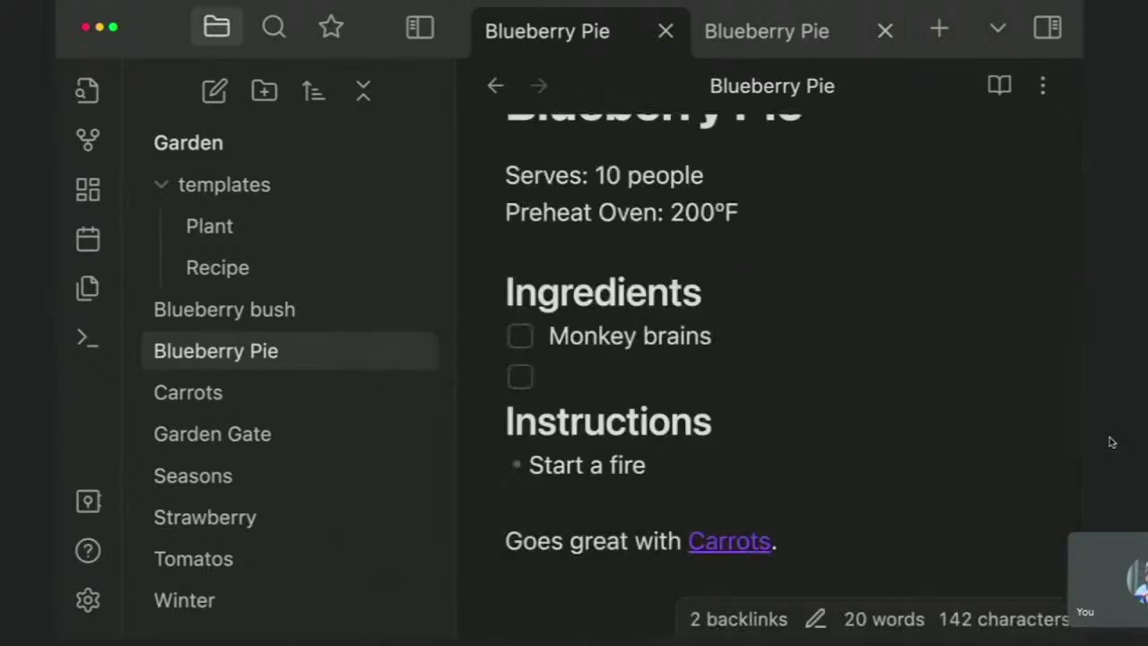
{"action": "type", "text": "t in t"}
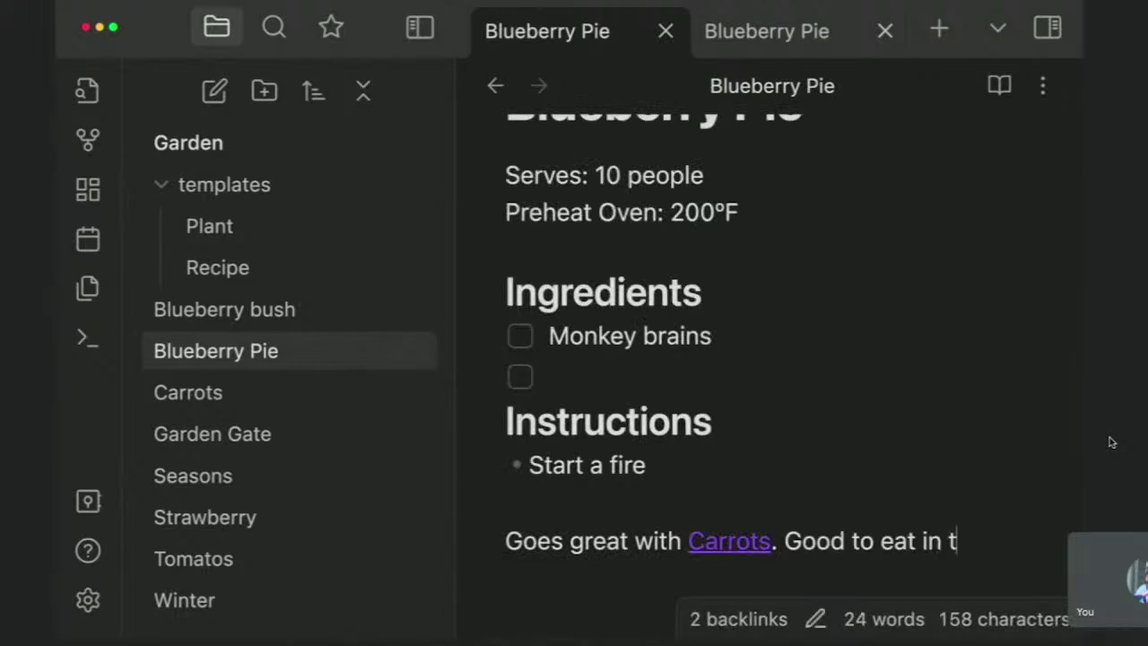
{"action": "type", "text": "he [[winter."}
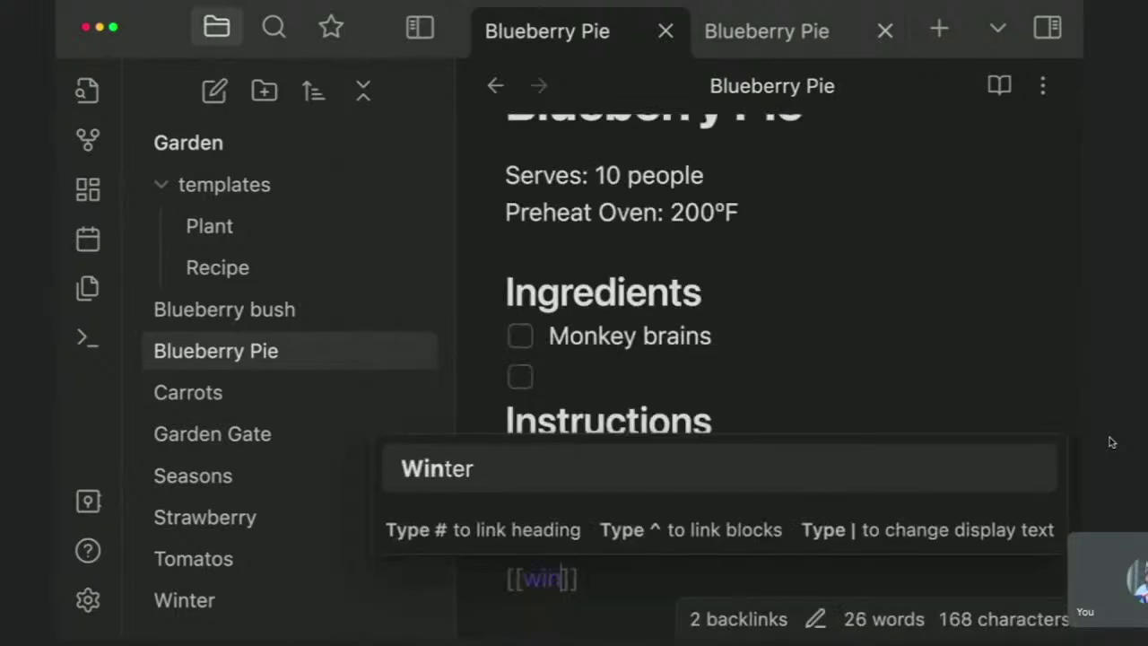
{"action": "key", "text": "Return"}
{"action": "type", "text": ". Good to eat in the Winter."}
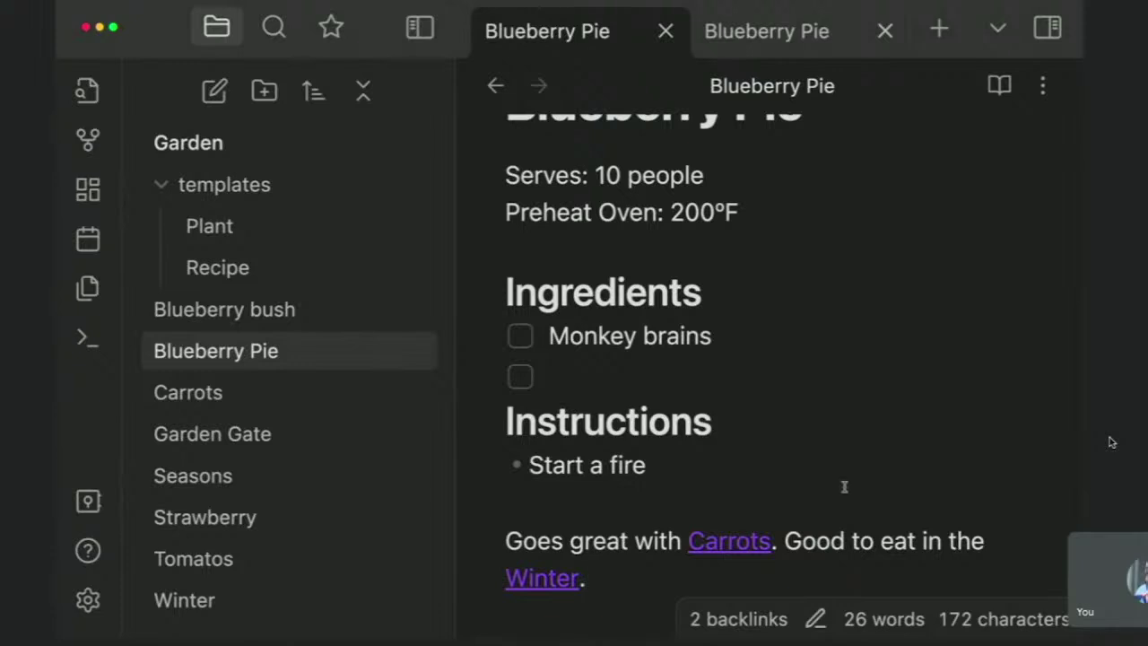
{"action": "key", "text": "Return"}
{"action": "key", "text": "Return"}
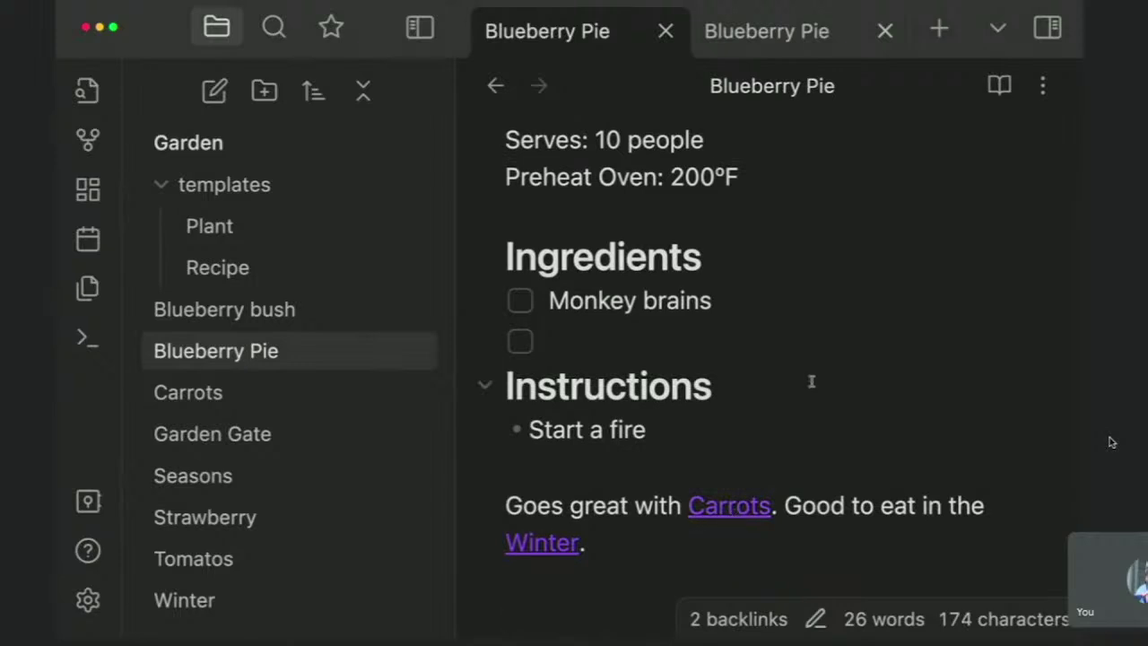
{"action": "key", "text": "super+k"}
{"action": "key", "text": "super+b"}
{"action": "key", "text": "super+z"}
Add the bullet "Put bluberries on some cryust" under Instructions, after "Start a fire"
{"action": "scroll", "coordinate": [791, 425], "scroll_direction": "up", "scroll_amount": 1}
{"action": "scroll", "coordinate": [791, 425], "scroll_direction": "down", "scroll_amount": 1}
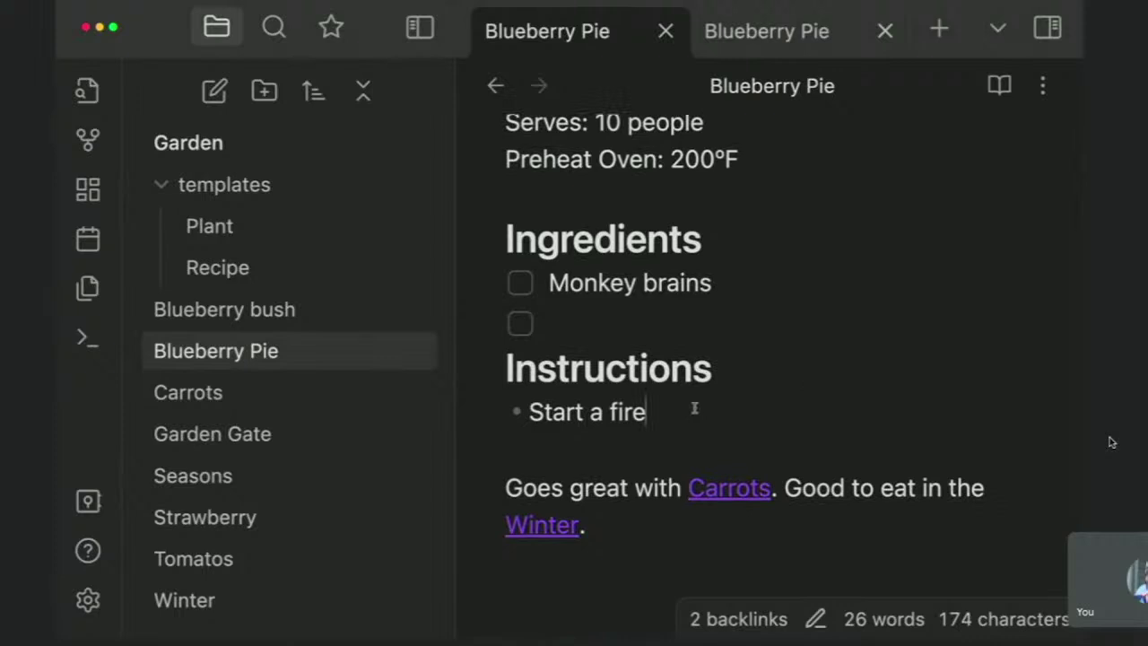
{"action": "left_click", "coordinate": [696, 405]}
{"action": "key", "text": "Return"}
{"action": "type", "text": "P"}
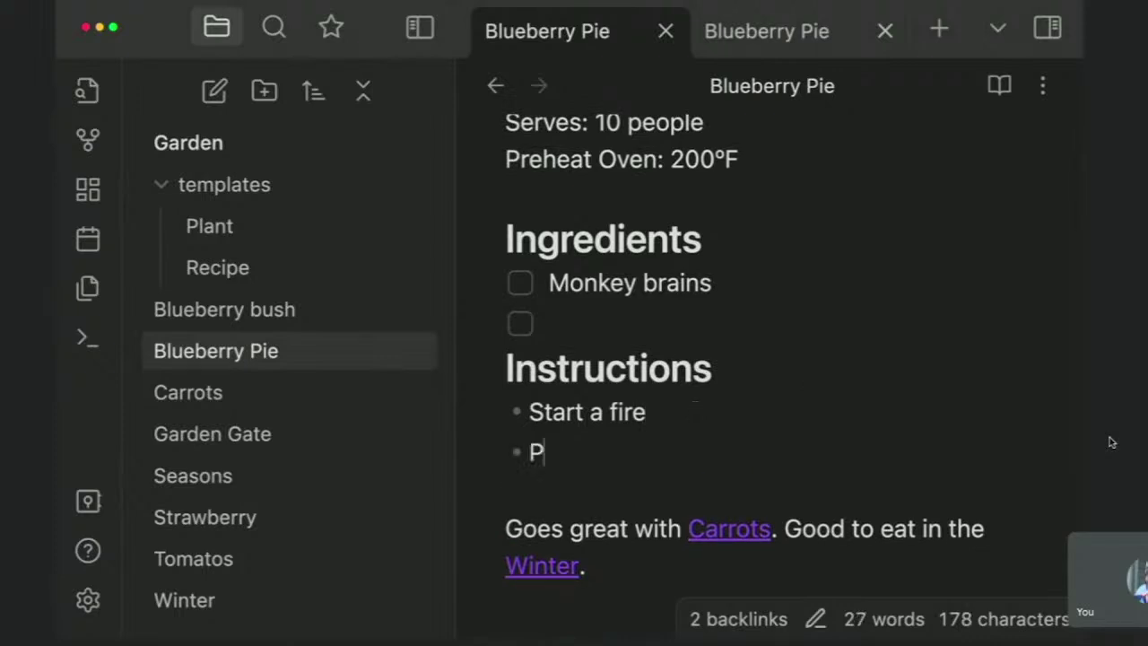
{"action": "type", "text": "ut bluberries "}
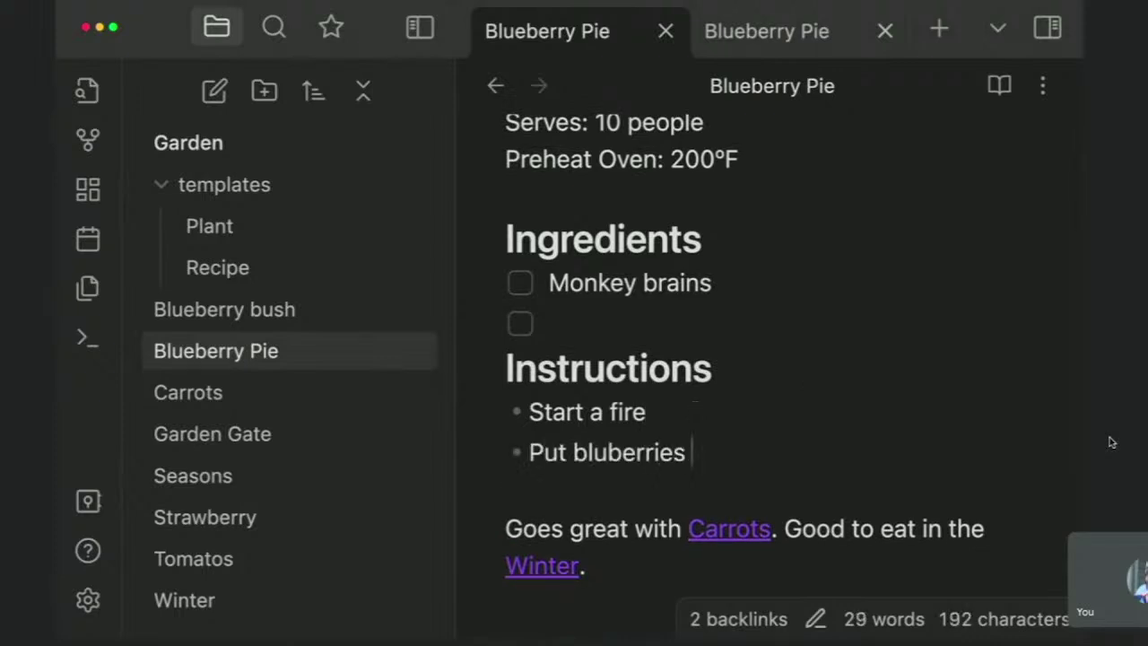
{"action": "type", "text": "on some cryust"}
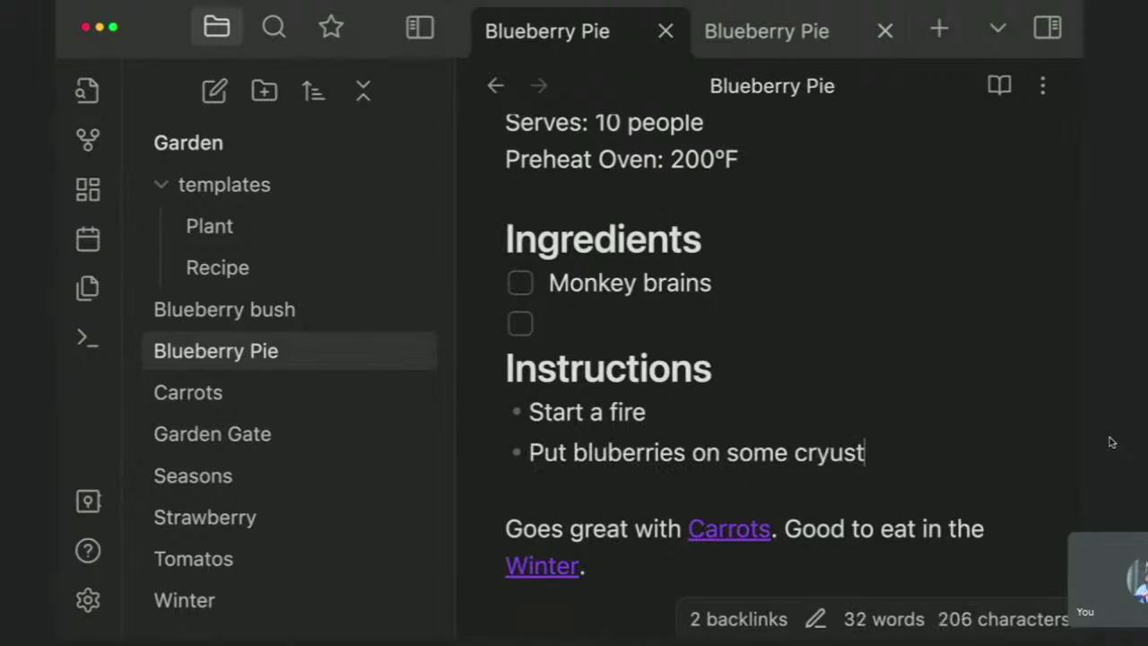
Continue the Instructions list with the bullets "but m,ake the crust first" and "eat with whipcream", leaving an empty bullet after them
{"action": "key", "text": "Return"}
{"action": "type", "text": "but m,ake"}
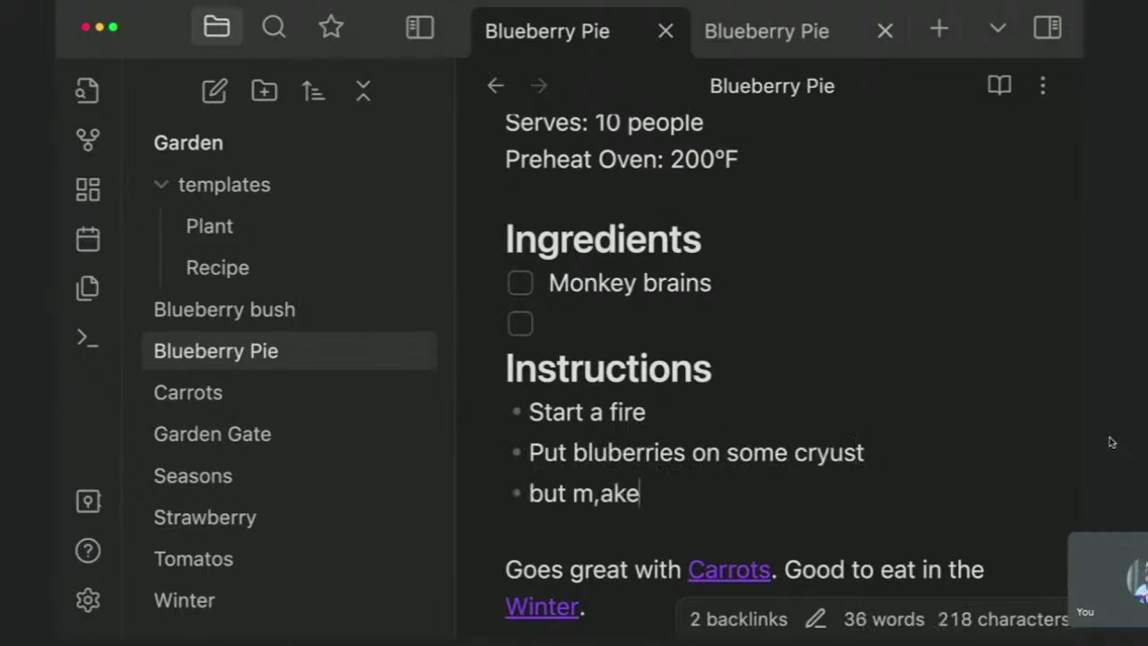
{"action": "type", "text": " the crust fi"}
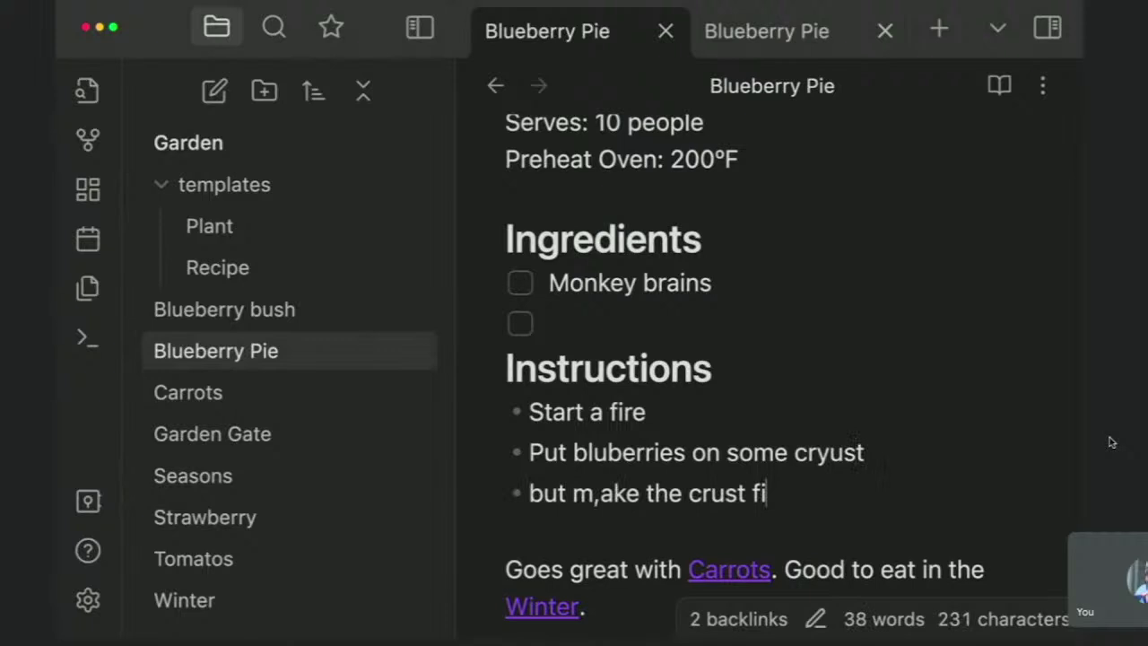
{"action": "type", "text": "rst"}
{"action": "key", "text": "Return"}
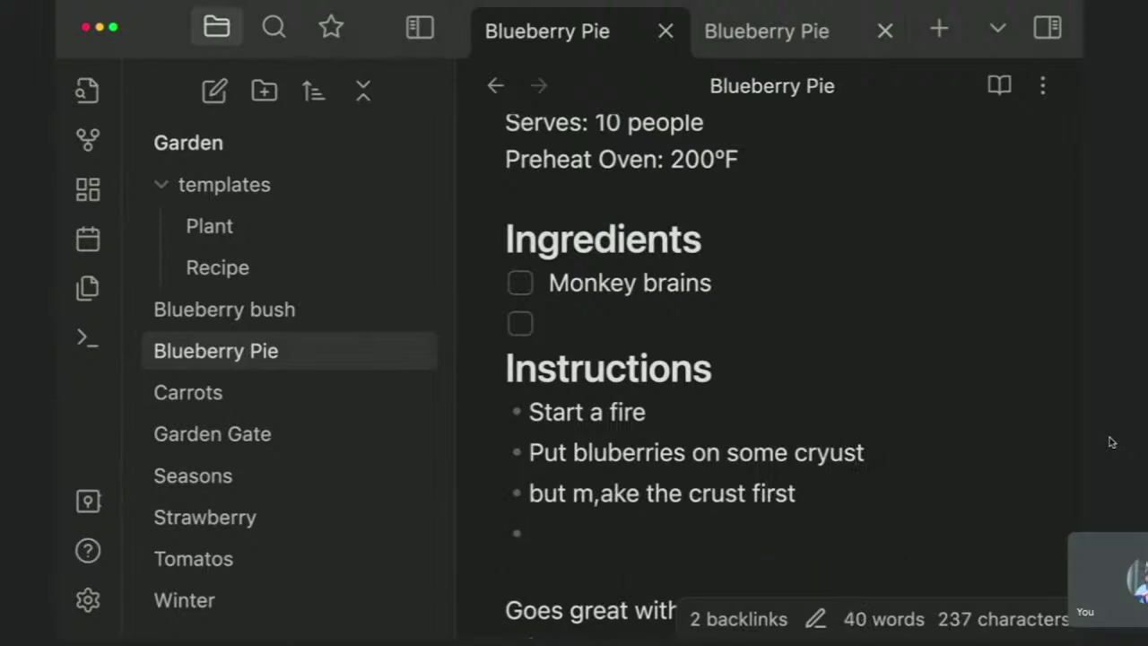
{"action": "type", "text": "eat with whi"}
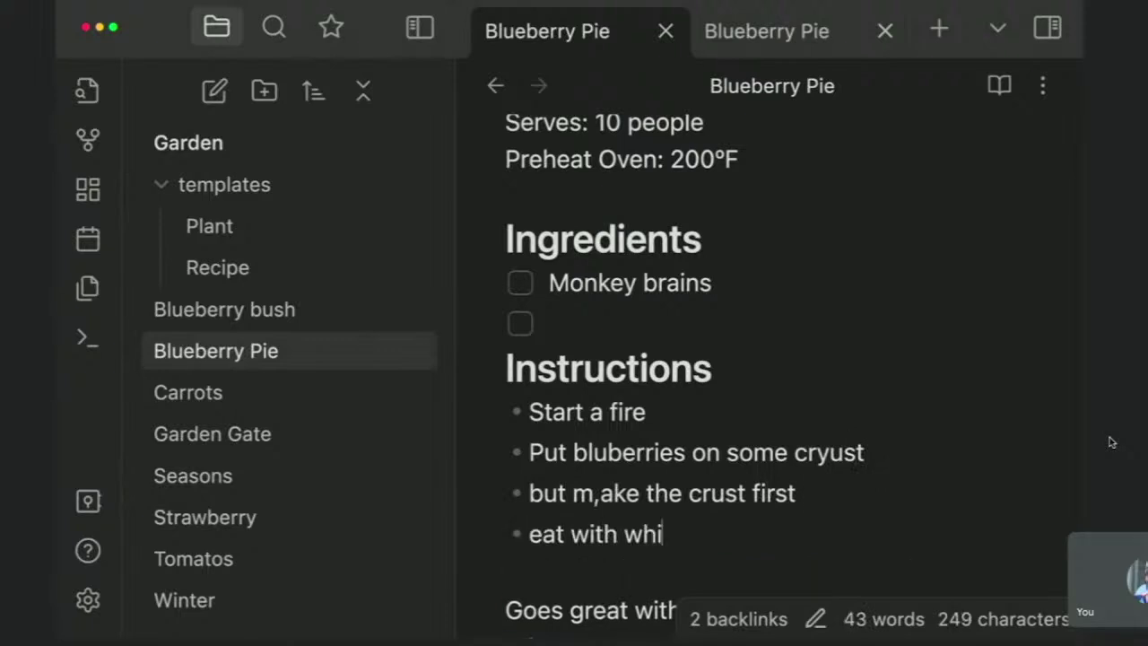
{"action": "type", "text": "pcream"}
{"action": "key", "text": "Return"}
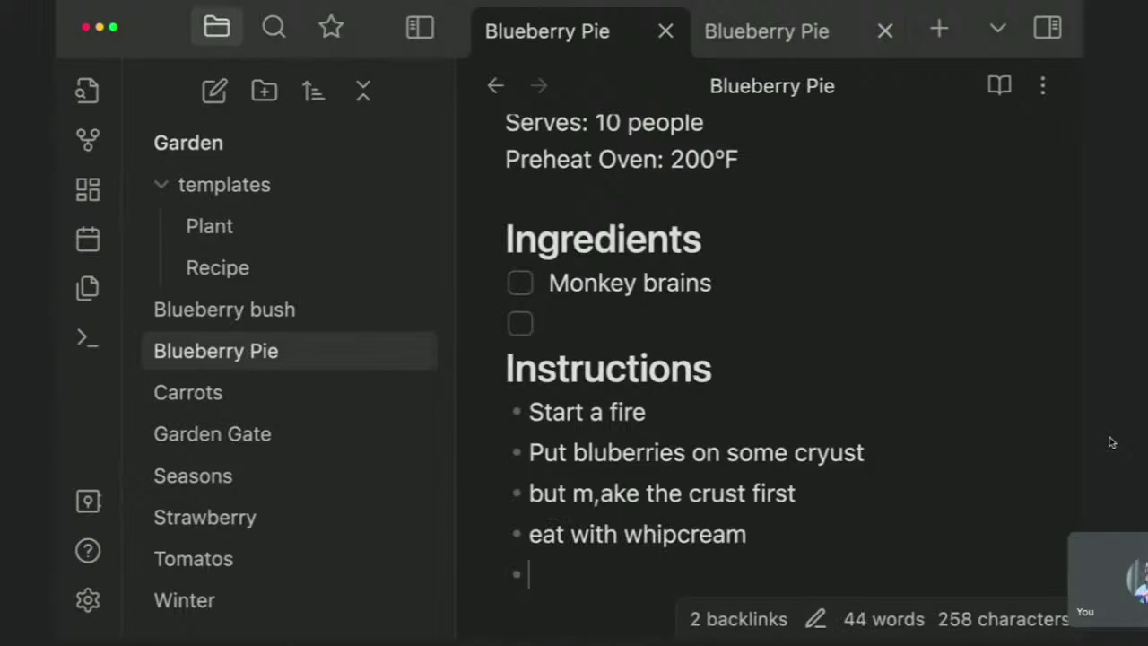
{"action": "key", "text": "super+o"}
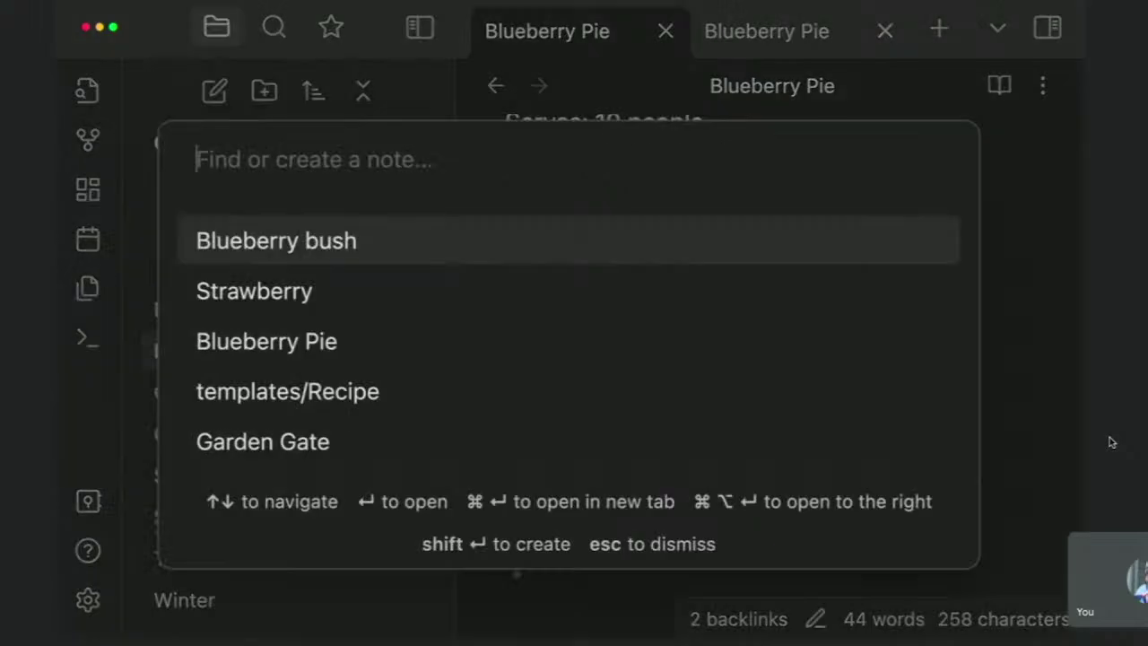
{"action": "key", "text": "Escape"}
{"action": "key", "text": "super+o"}
{"action": "key", "text": "Escape"}
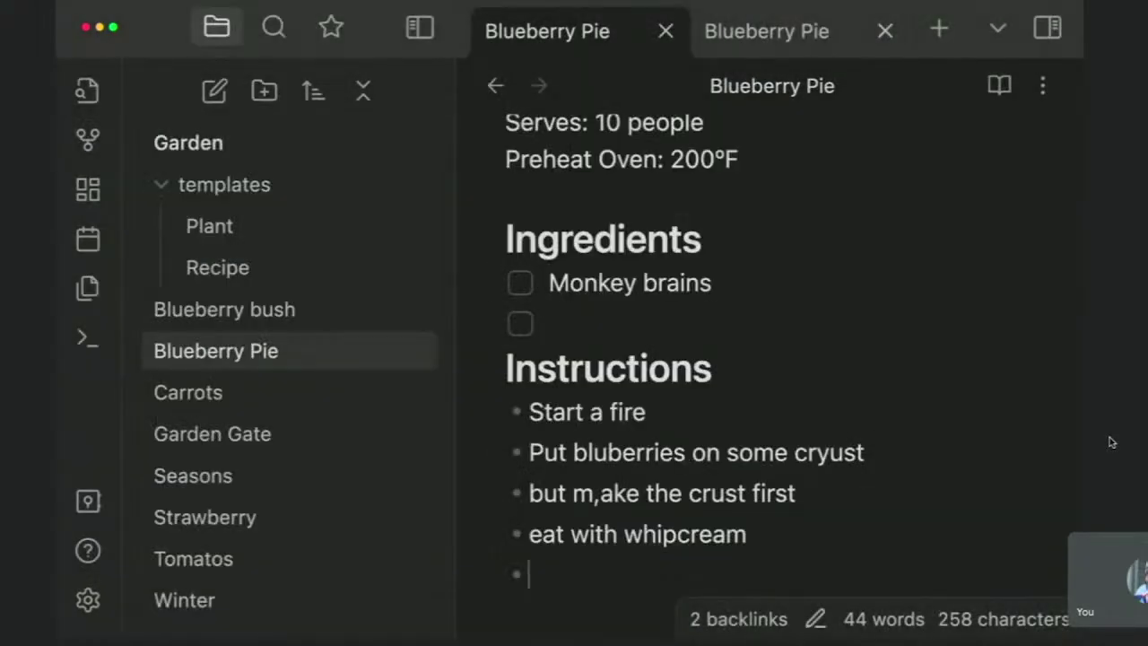
Create a new note named "Strawberry Pie" with the quick switcher
{"action": "key", "text": "super+o"}
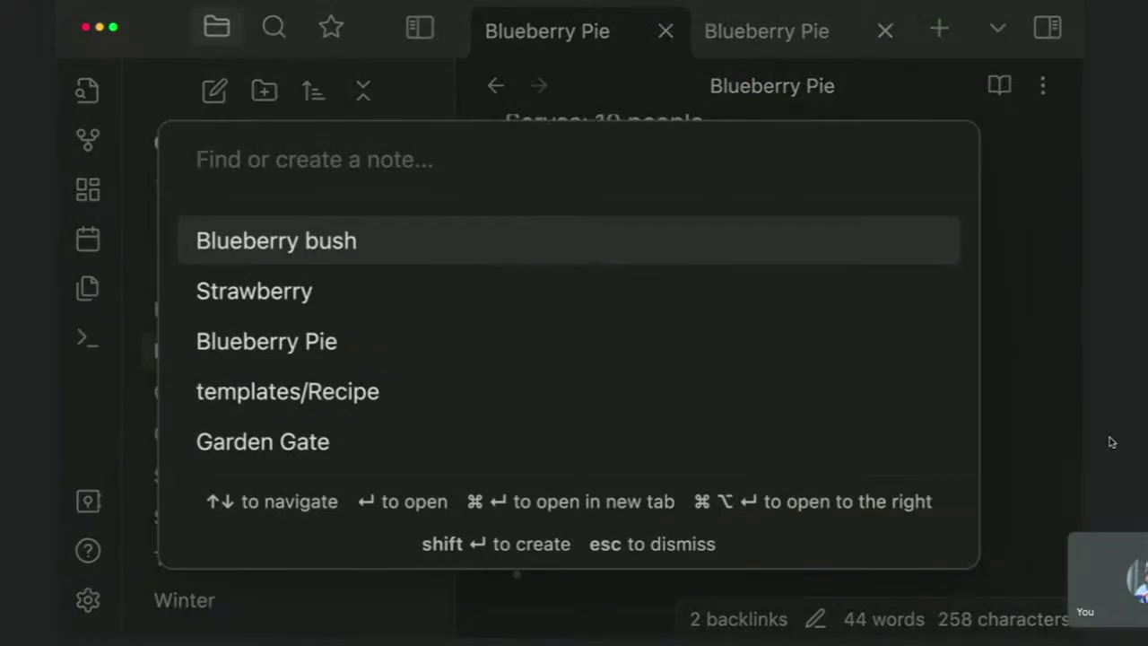
{"action": "type", "text": "Straw"}
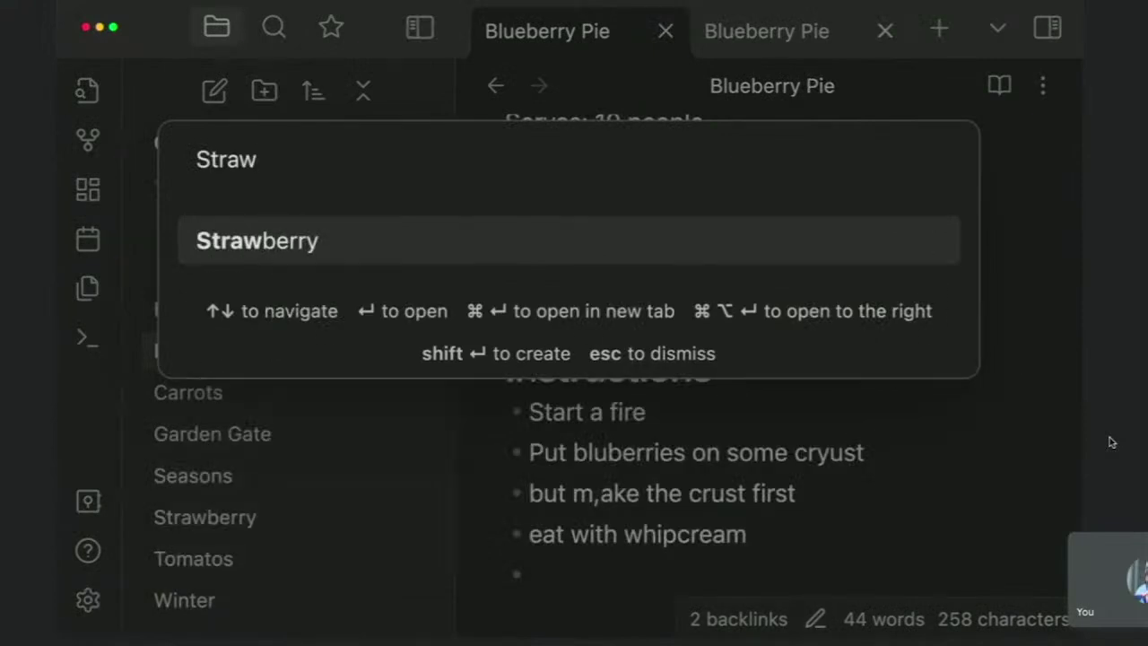
{"action": "type", "text": "berry Pie"}
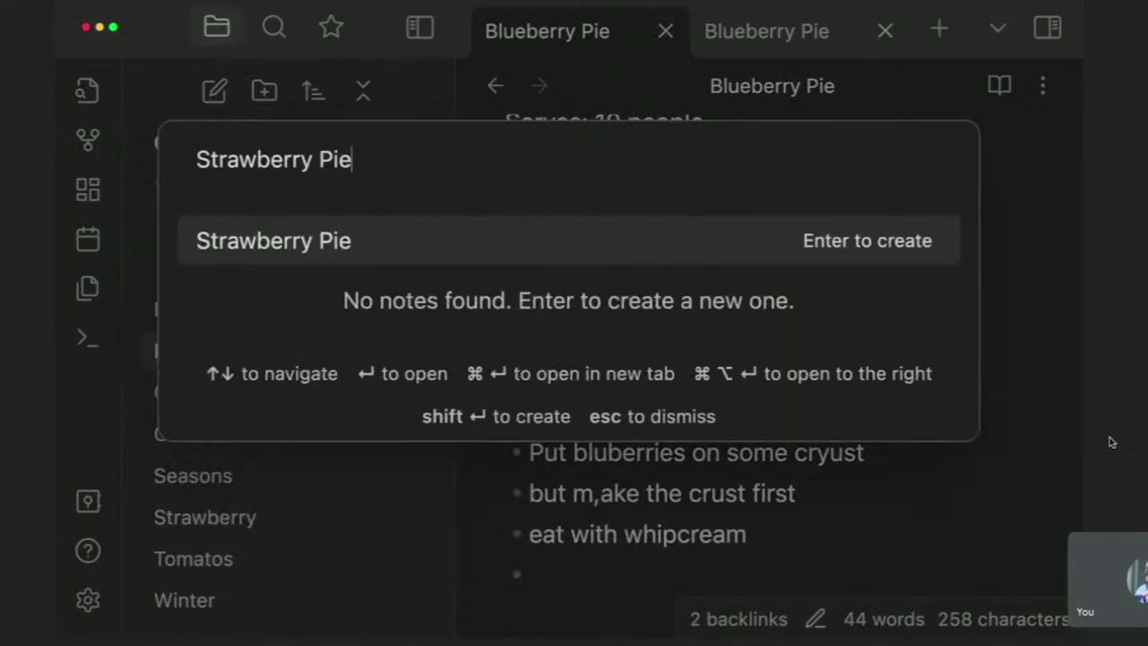
{"action": "key", "text": "Return"}
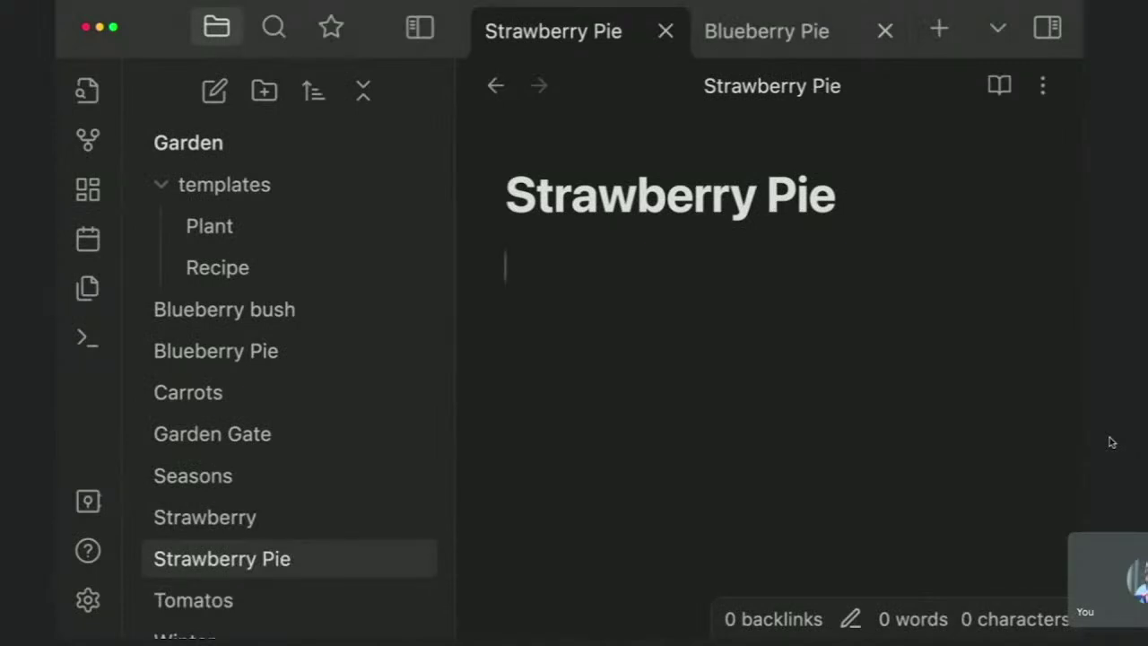
Link the Blueberry Pie note in the Strawberry Pie note and turn the link into an embed with a leading "!"
{"action": "type", "text": "[[ble"}
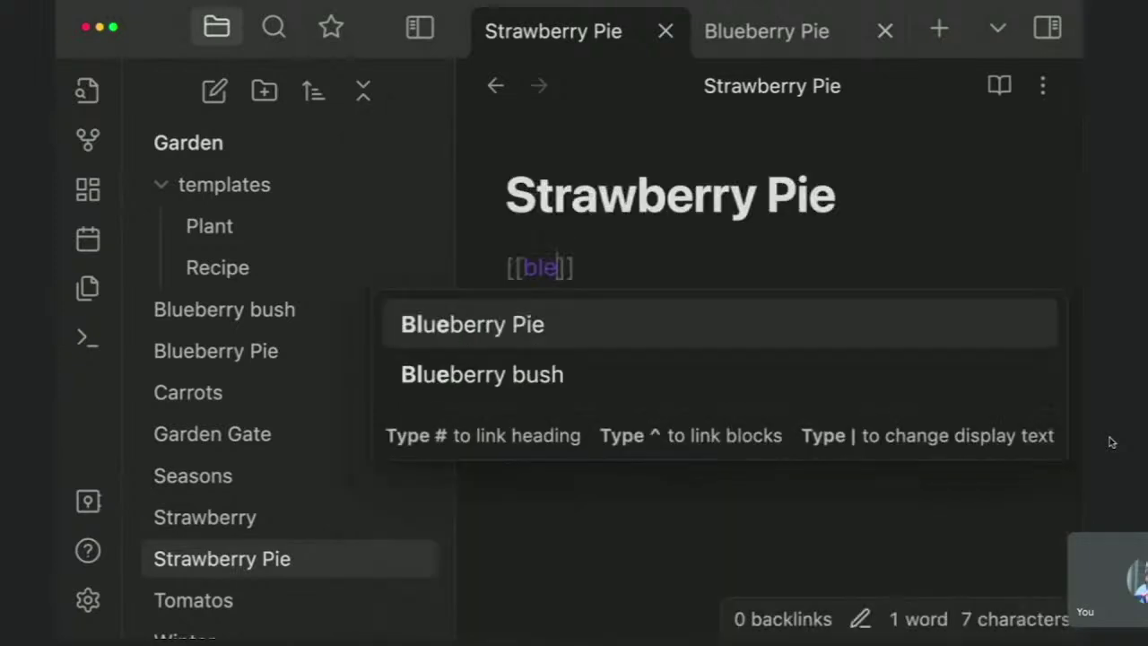
{"action": "key", "text": "Return"}
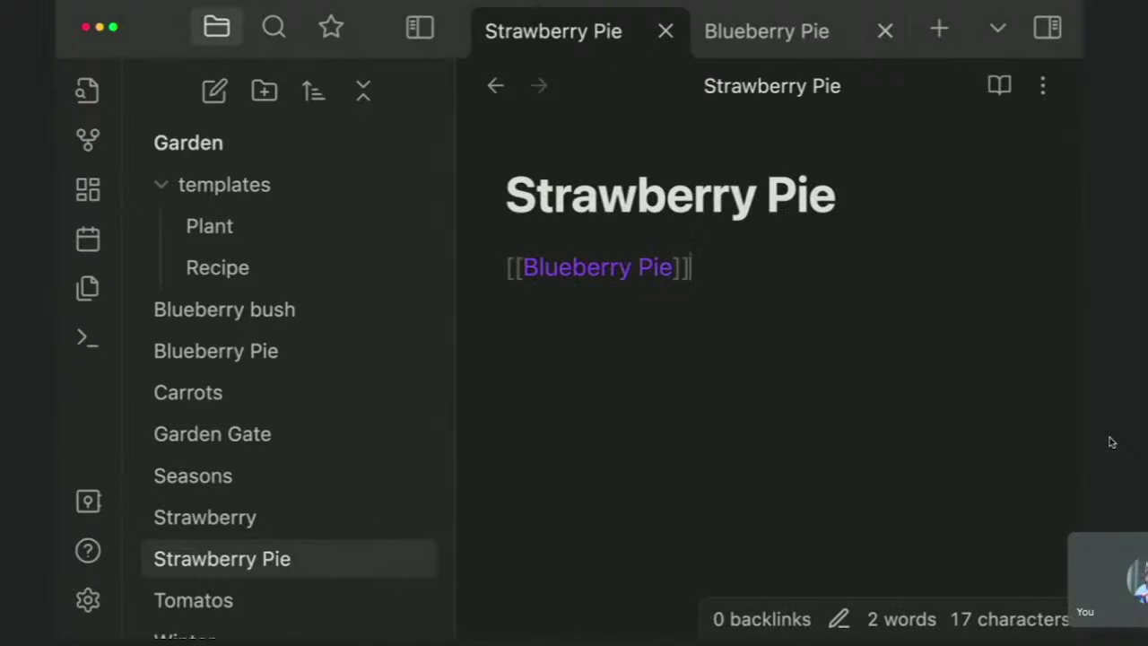
{"action": "key", "text": "Return"}
{"action": "key", "text": "Up"}
{"action": "key", "text": "Up"}
{"action": "type", "text": "!"}
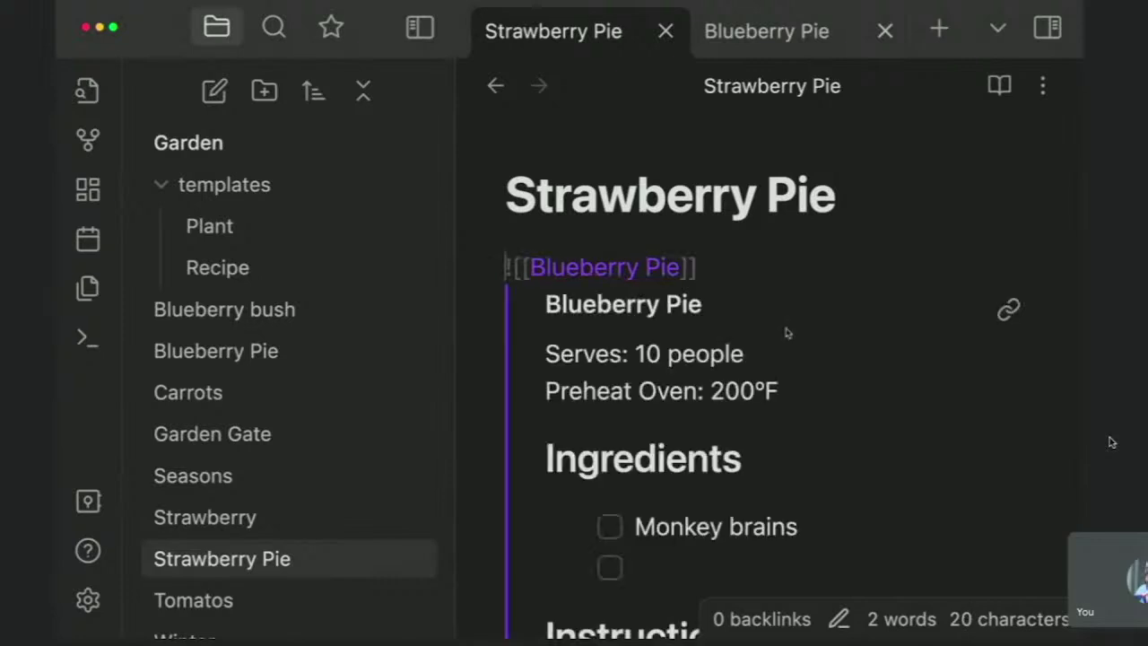
Try to narrow the Blueberry Pie embed to one heading with "#", and delete the embed line
{"action": "key", "text": "Up"}
{"action": "left_click", "coordinate": [680, 266]}
{"action": "type", "text": "#"}
{"action": "key", "text": "Escape"}
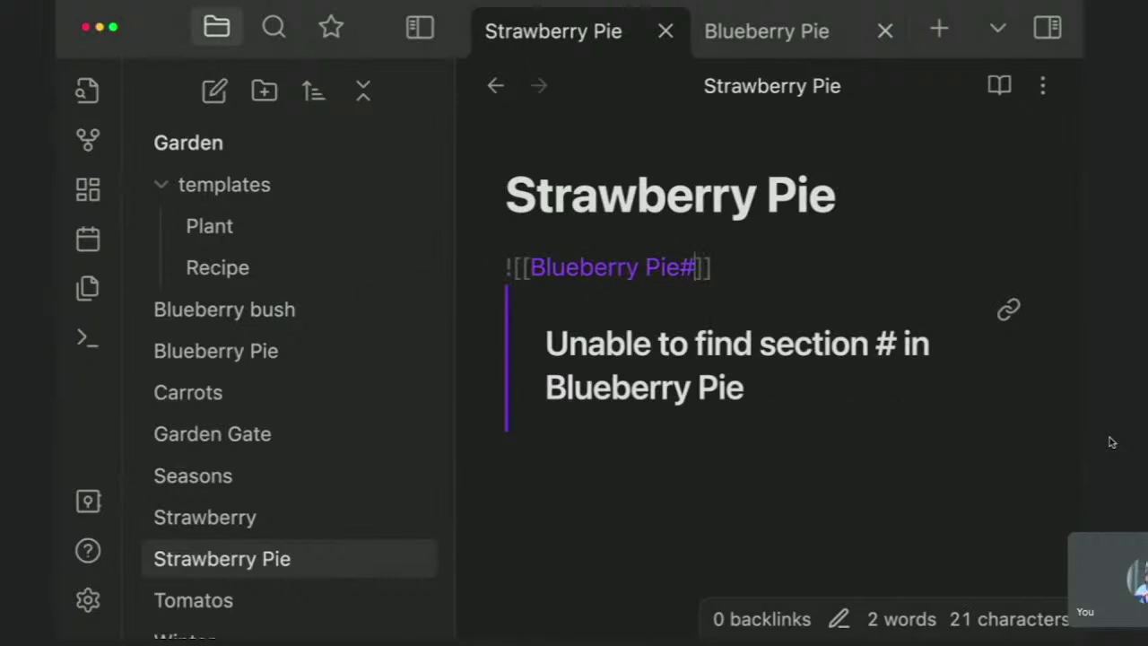
{"action": "key", "text": "BackSpace"}
{"action": "type", "text": "#"}
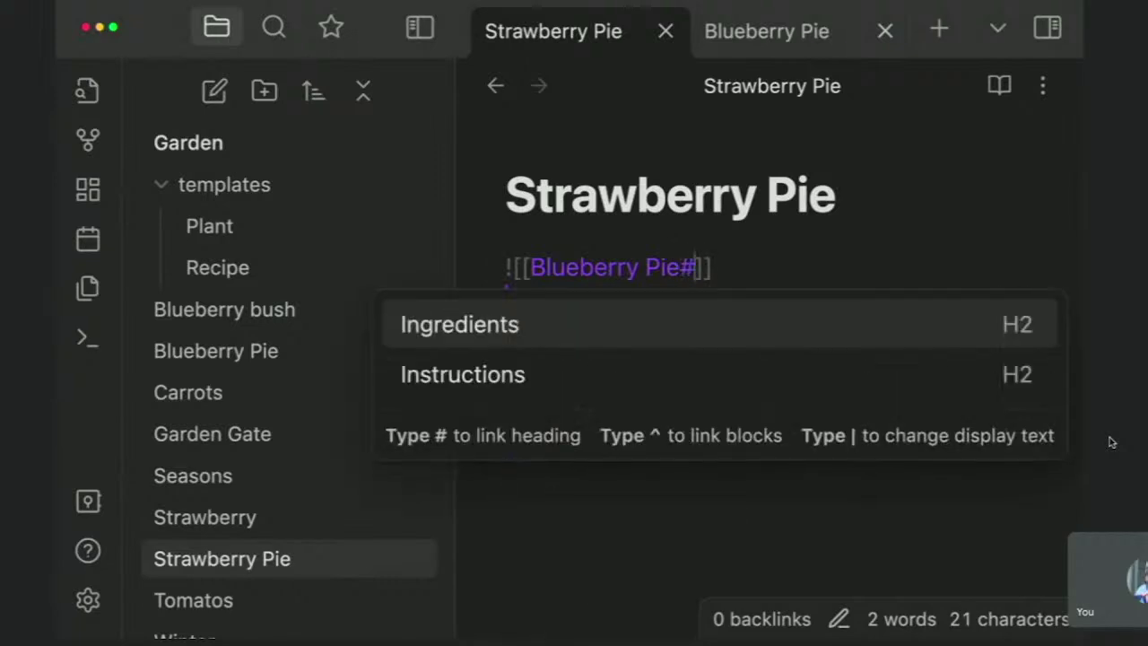
{"action": "key", "text": "Down"}
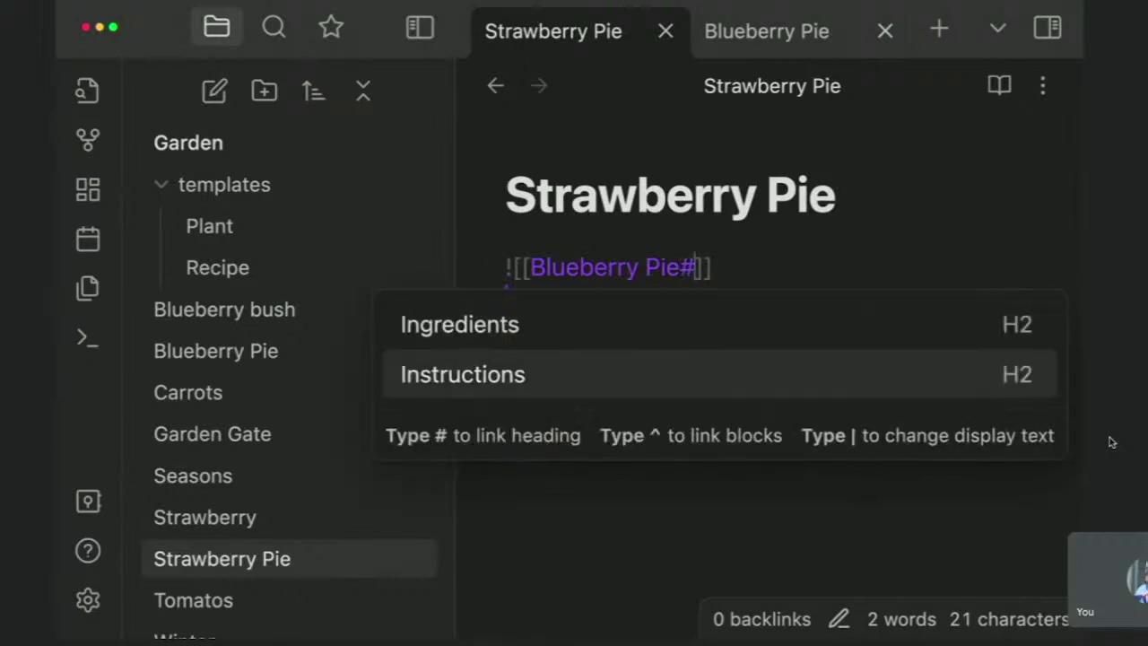
{"action": "key", "text": "Left"}
{"action": "key", "text": "Right"}
{"action": "key", "text": "End"}
{"action": "key", "text": "super+shift+Left"}
{"action": "key", "text": "BackSpace"}
Embed only the Instructions section of Blueberry Pie in the Strawberry Pie note as "![[Blueberry Pie#Instructions]]", and view the embedded content
{"action": "type", "text": "![["}
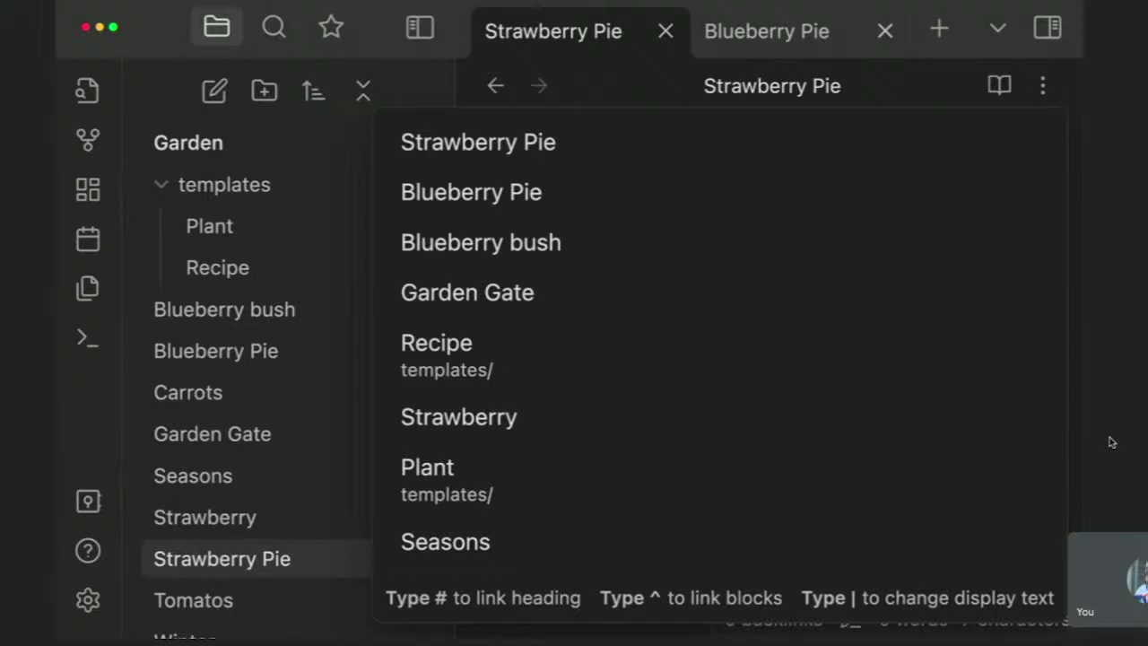
{"action": "type", "text": "blu"}
{"action": "key", "text": "Return"}
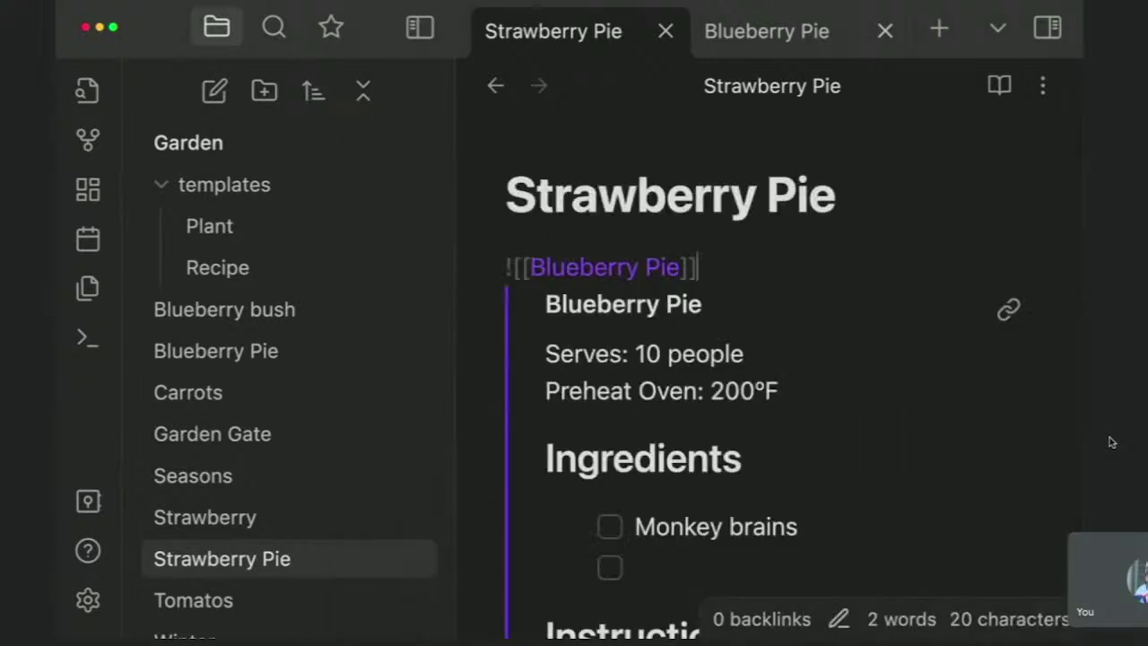
{"action": "key", "text": "Left"}
{"action": "key", "text": "Left"}
{"action": "type", "text": "#"}
{"action": "key", "text": "Down"}
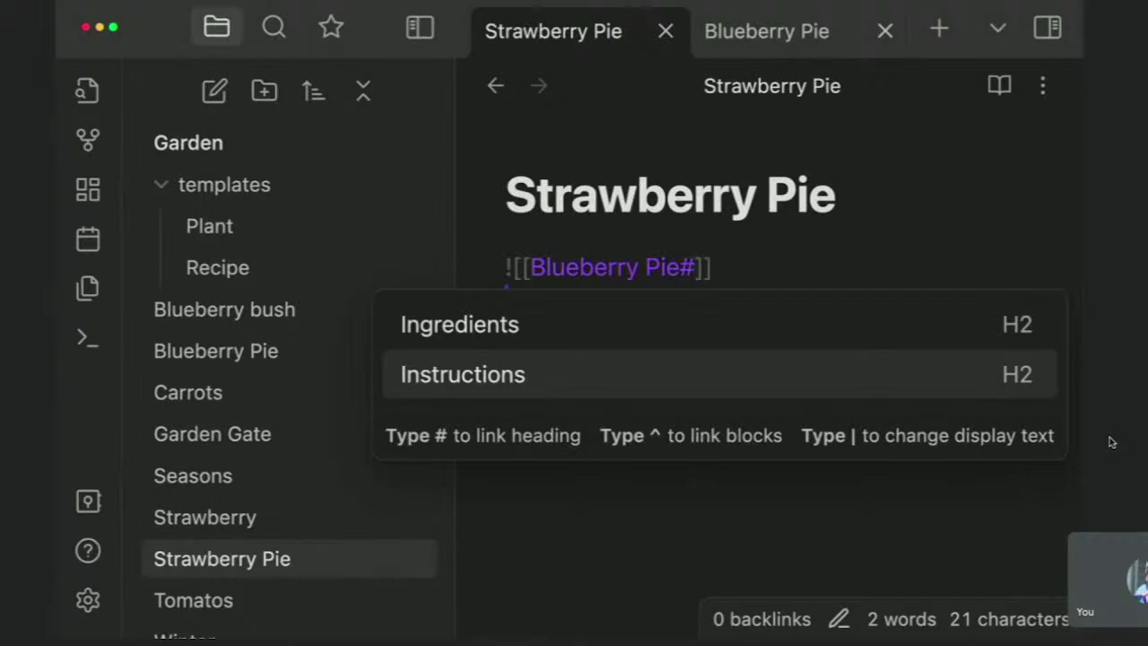
{"action": "key", "text": "Return"}
{"action": "left_click", "coordinate": [849, 173]}
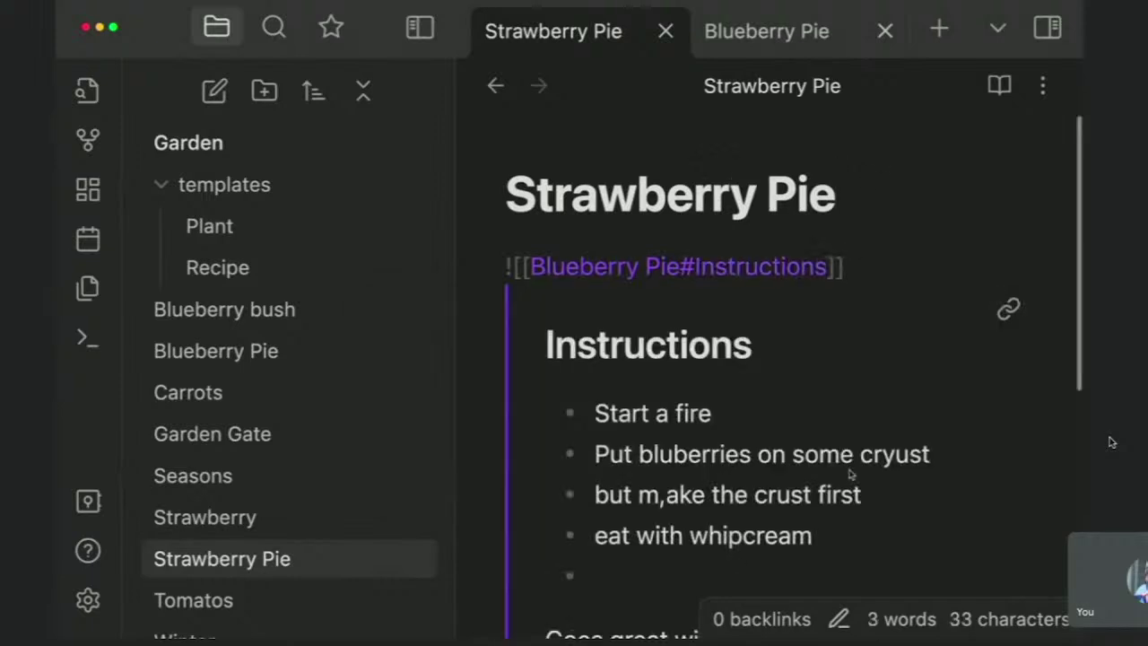
{"action": "scroll", "coordinate": [848, 472], "scroll_direction": "down", "scroll_amount": 3}
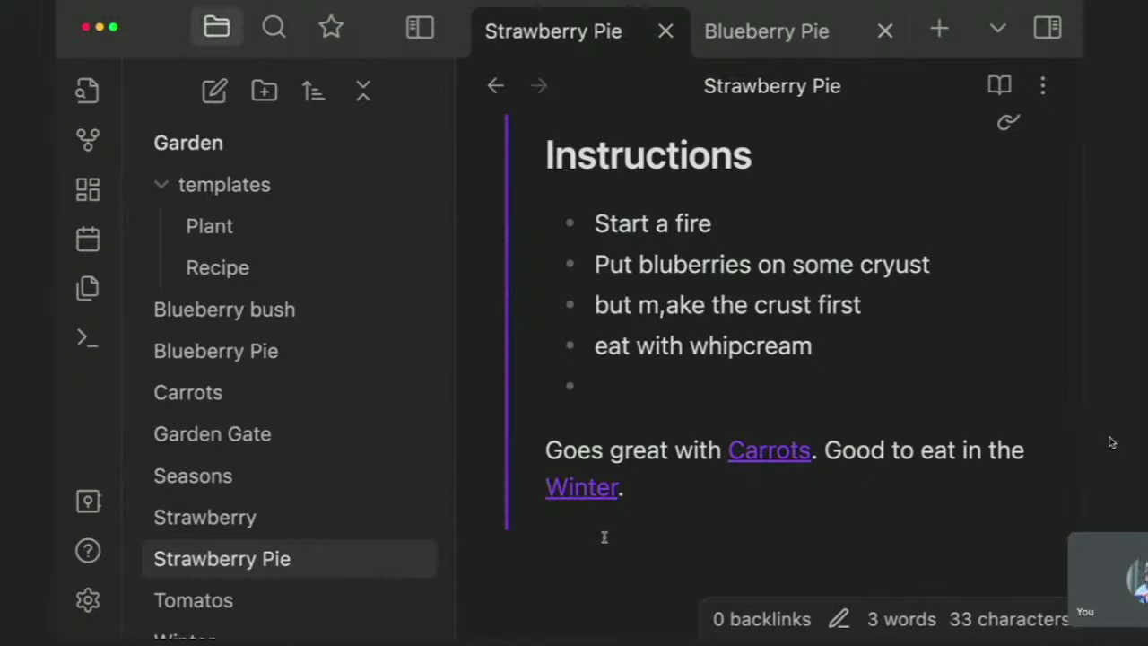
{"action": "left_click", "coordinate": [605, 536]}
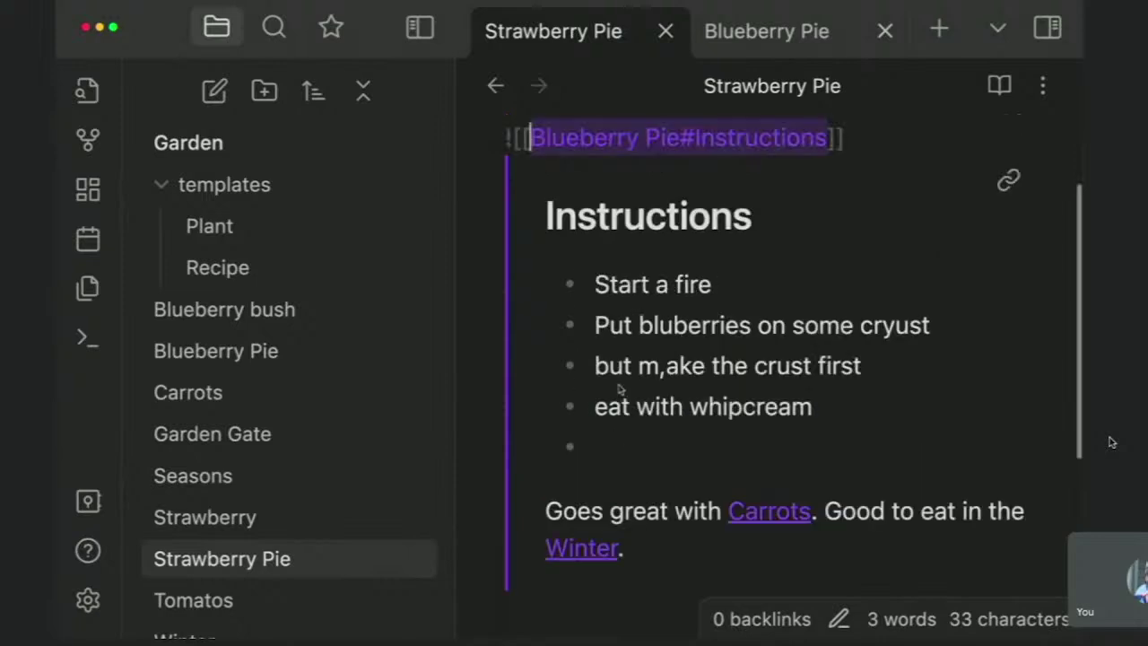
Open the source of the embedded section in Blueberry Pie and fill the empty last Instructions bullet with "edit it here"
{"action": "scroll", "coordinate": [612, 546], "scroll_direction": "down", "scroll_amount": 2}
{"action": "scroll", "coordinate": [612, 546], "scroll_direction": "down", "scroll_amount": 3}
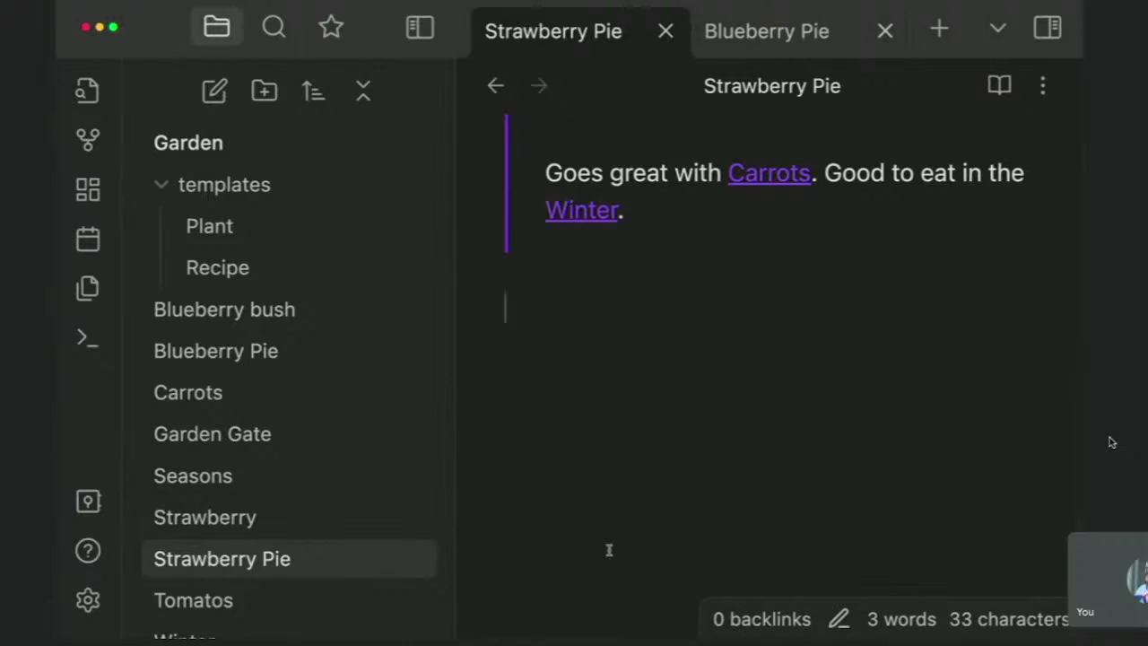
{"action": "scroll", "coordinate": [1111, 442], "scroll_direction": "up", "scroll_amount": 1}
{"action": "scroll", "coordinate": [1111, 442], "scroll_direction": "up", "scroll_amount": 2}
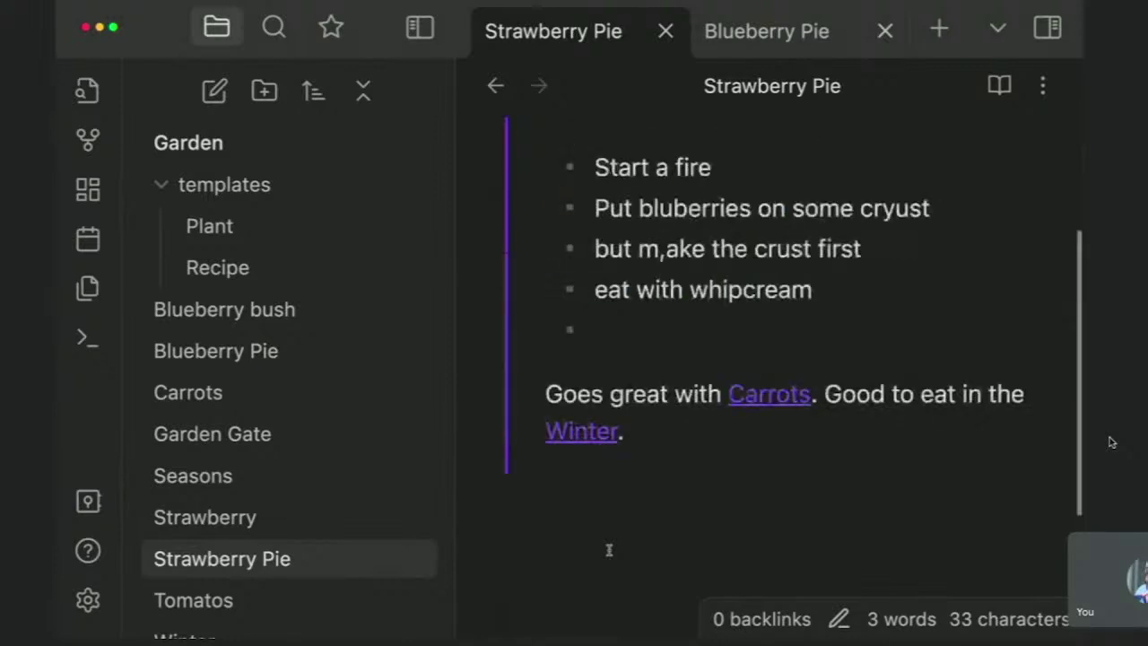
{"action": "scroll", "coordinate": [1111, 442], "scroll_direction": "up", "scroll_amount": 2}
{"action": "left_click", "coordinate": [601, 475]}
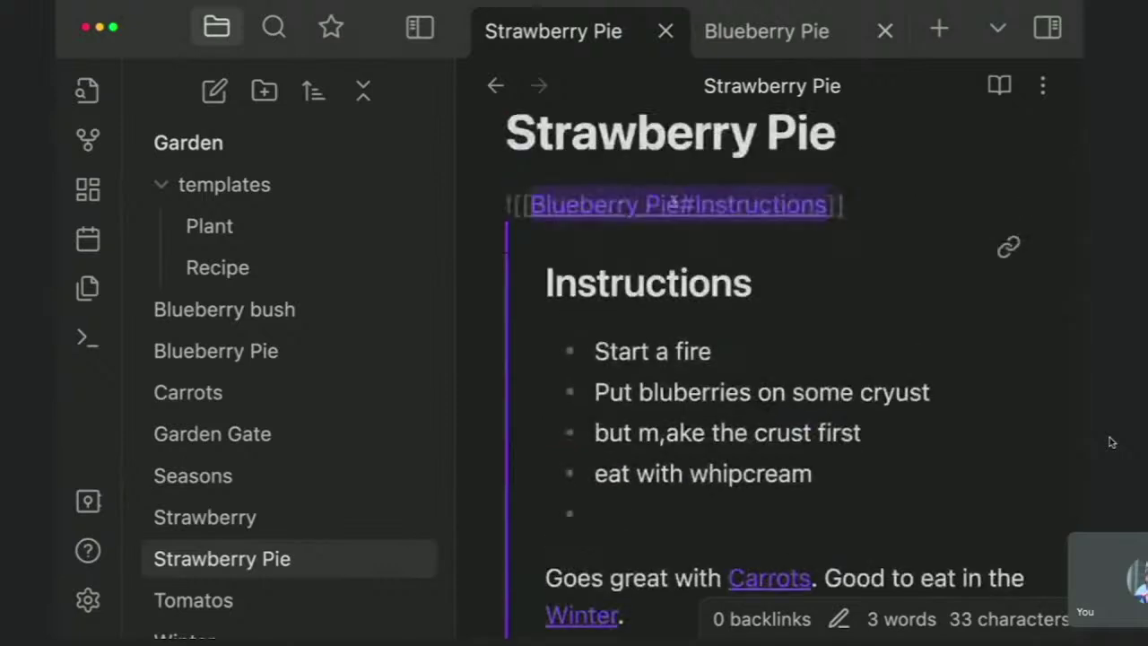
{"action": "left_click", "coordinate": [644, 300]}
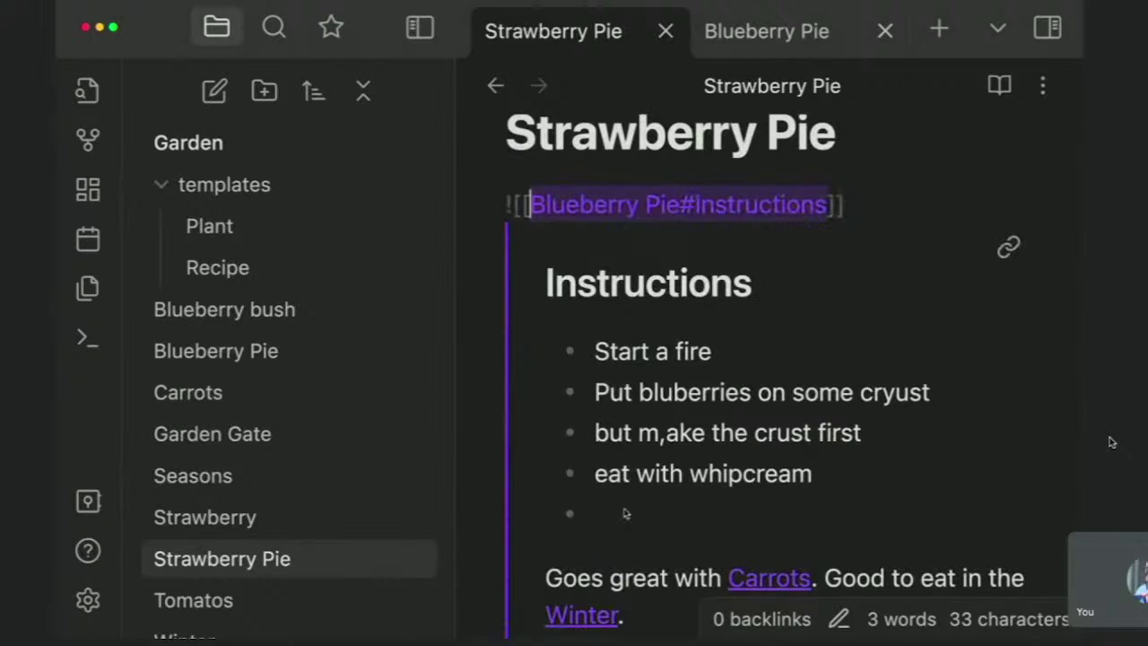
{"action": "left_click", "coordinate": [1008, 247]}
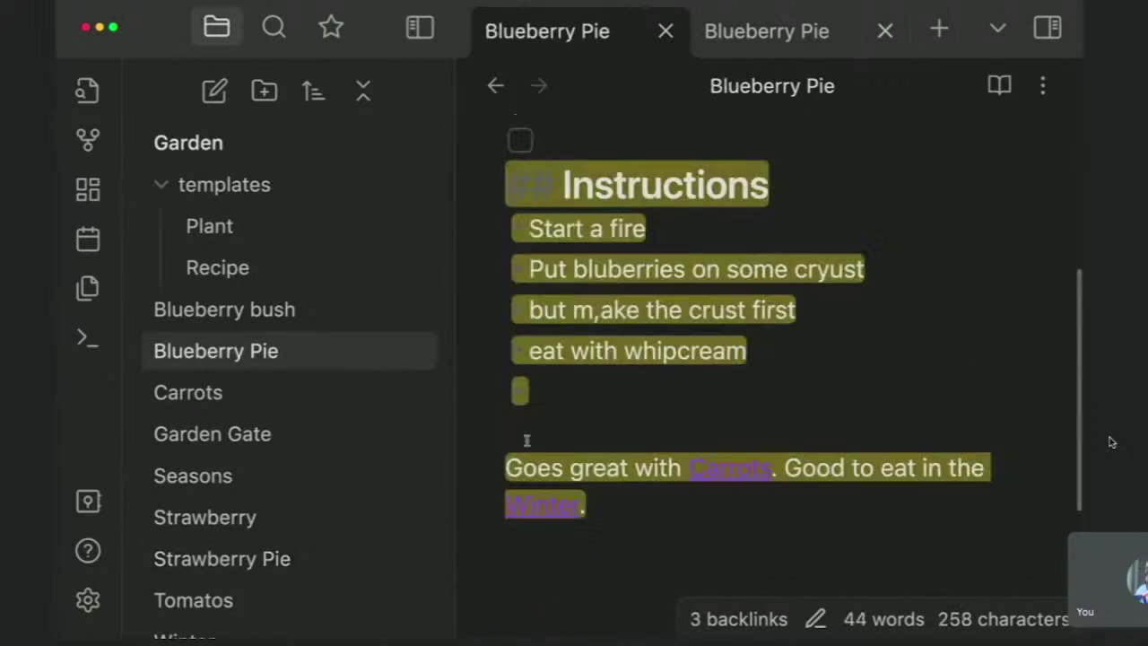
{"action": "left_click", "coordinate": [569, 403]}
{"action": "type", "text": "edit it here"}
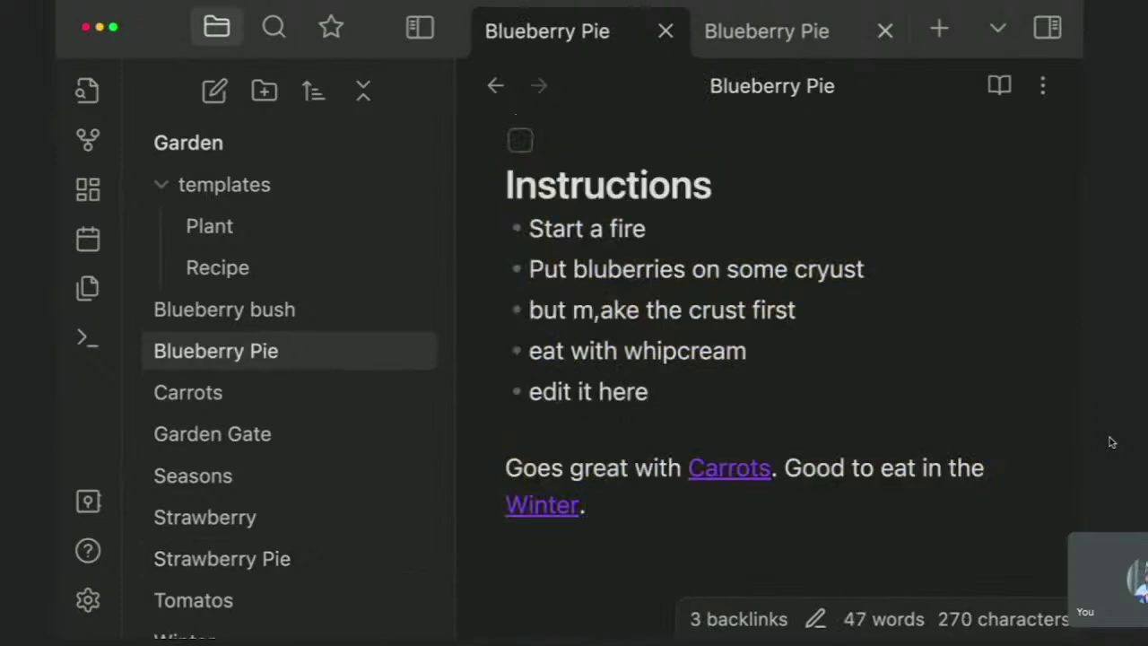
Return to the Strawberry Pie note and check the embedded Instructions for the newly added bullet
{"action": "key", "text": "super+alt+Left"}
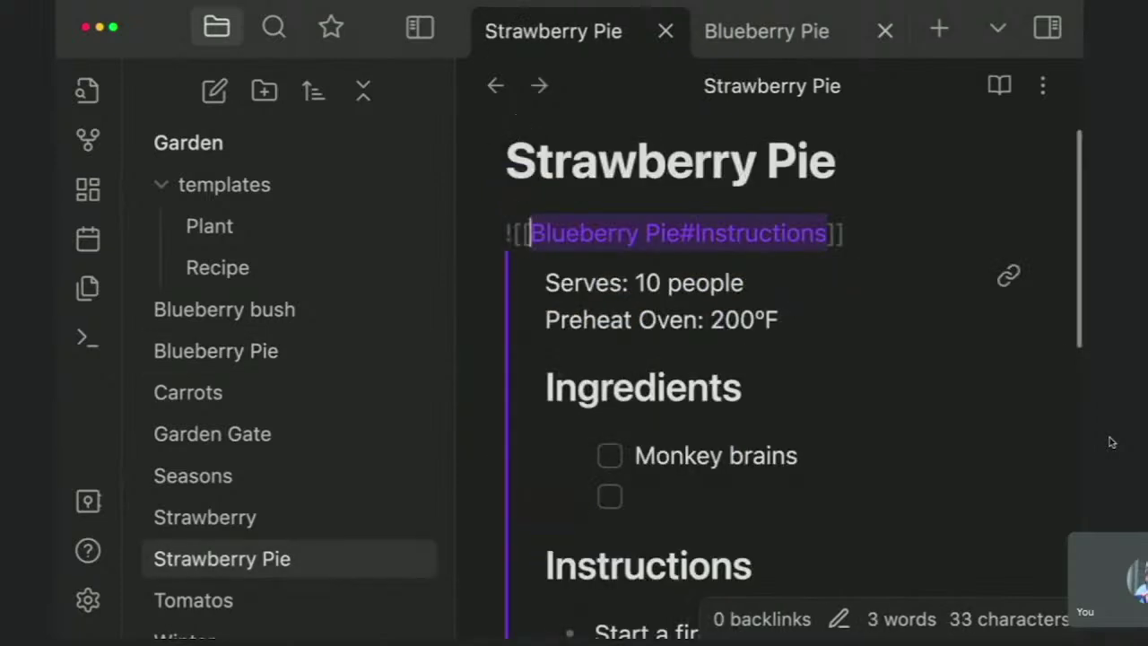
{"action": "scroll", "coordinate": [923, 153], "scroll_direction": "down", "scroll_amount": 2}
{"action": "scroll", "coordinate": [924, 153], "scroll_direction": "down", "scroll_amount": 3}
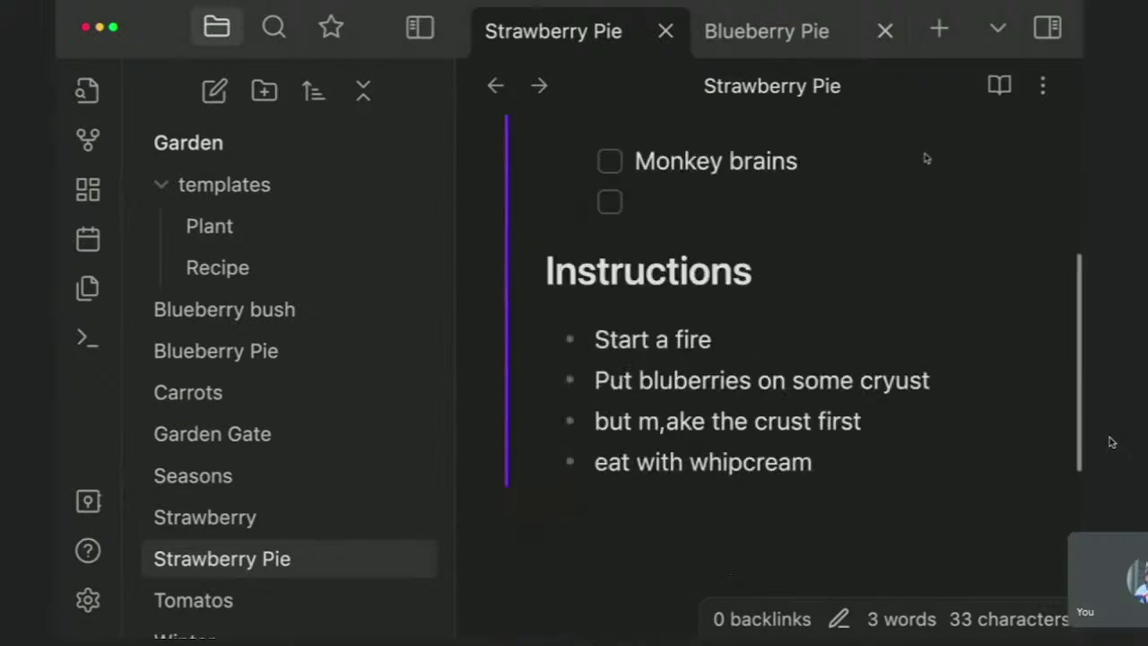
{"action": "scroll", "coordinate": [805, 377], "scroll_direction": "up", "scroll_amount": 2}
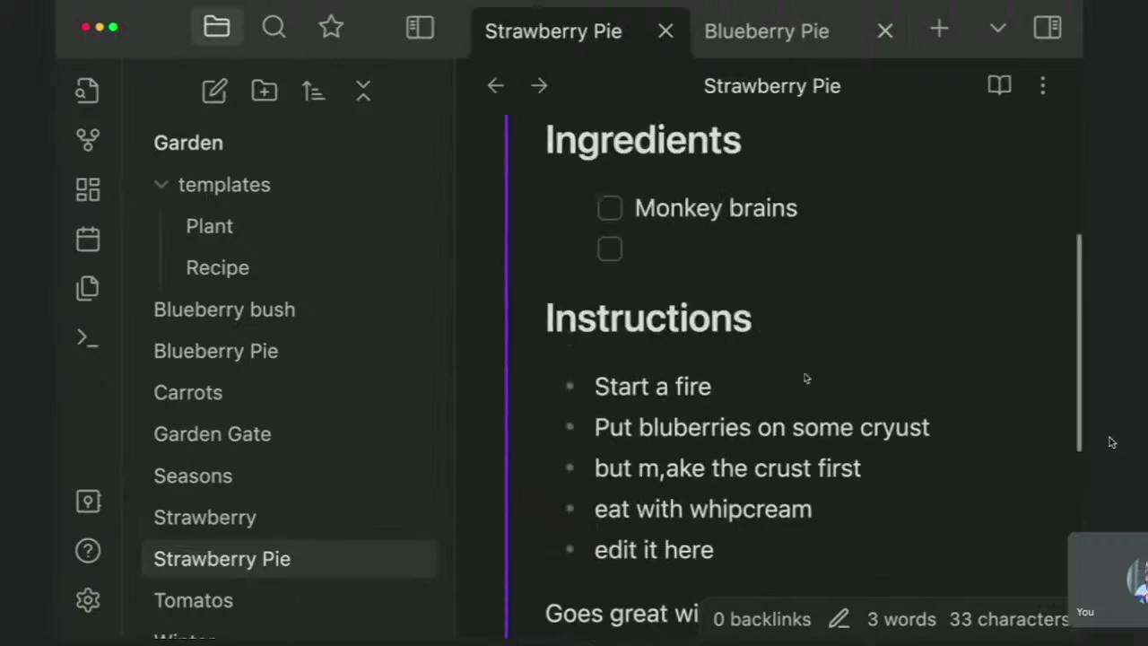
{"action": "left_click_drag", "start_coordinate": [604, 553], "coordinate": [730, 559]}
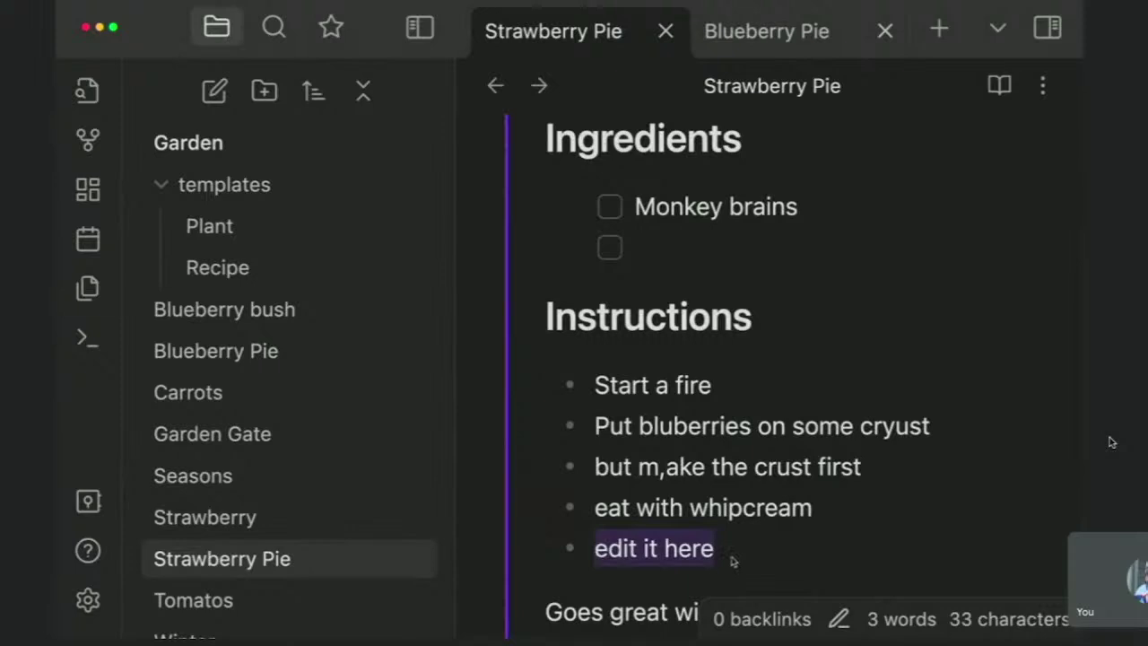
{"action": "scroll", "coordinate": [728, 565], "scroll_direction": "up", "scroll_amount": 4}
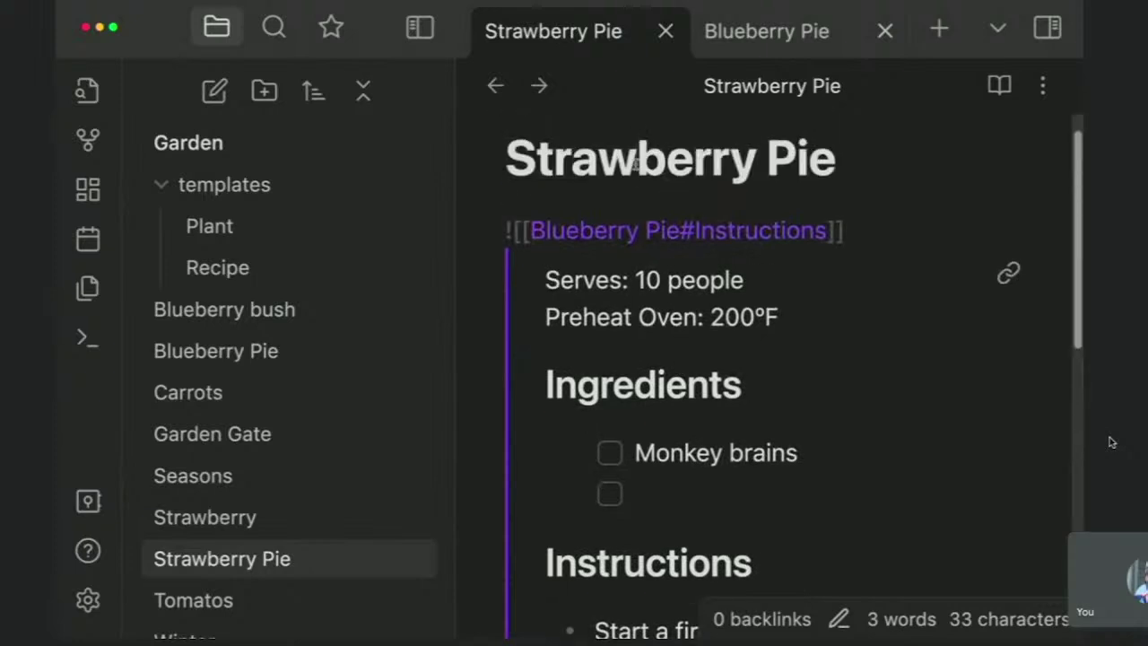
Close both open notes and reopen Blueberry Pie with the quick switcher
{"action": "key", "text": "super+w"}
{"action": "key", "text": "super+w"}
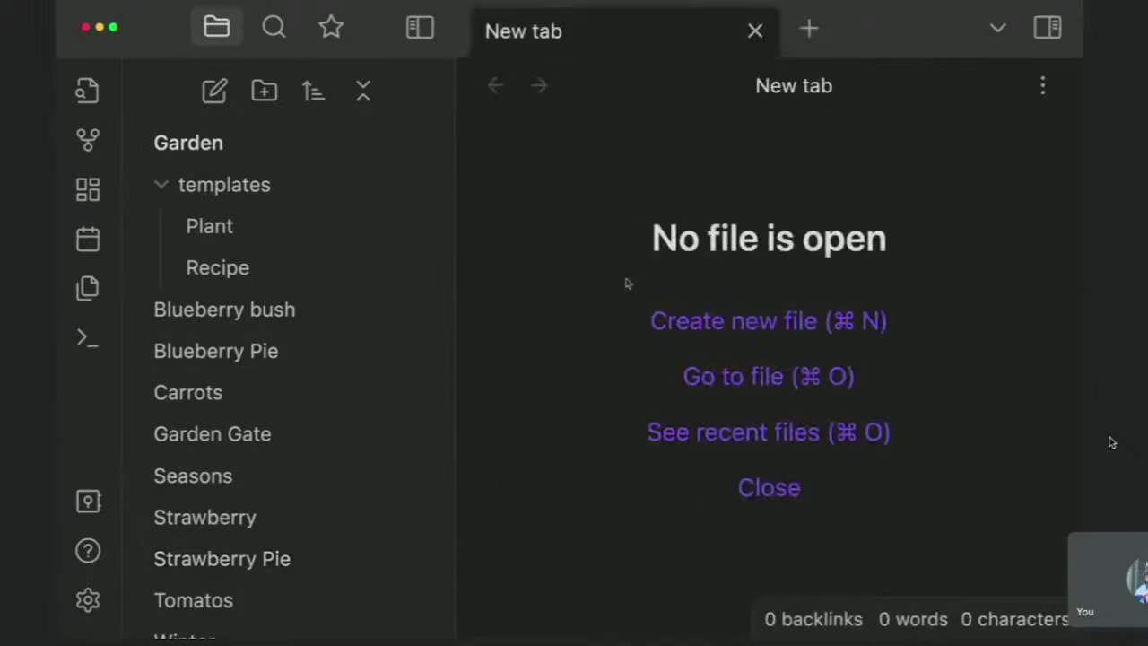
{"action": "key", "text": "super+p"}
{"action": "type", "text": "blue"}
{"action": "key", "text": "Escape"}
{"action": "key", "text": "super+o"}
{"action": "type", "text": "ble"}
{"action": "key", "text": "Return"}
{"action": "scroll", "coordinate": [835, 318], "scroll_direction": "down", "scroll_amount": 2}
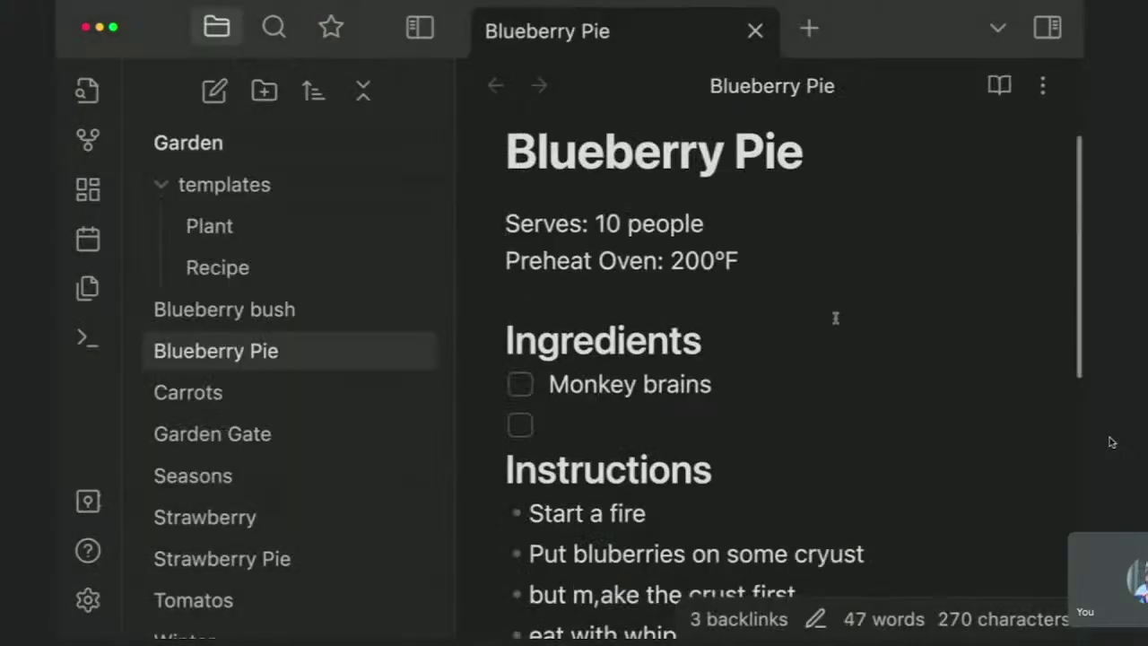
Embed the whole Strawberry Pie note at the end of the Blueberry Pie note as "![[Strawberry Pie]]"
{"action": "left_click", "coordinate": [654, 367]}
{"action": "scroll", "coordinate": [653, 367], "scroll_direction": "up", "scroll_amount": 2}
{"action": "scroll", "coordinate": [654, 367], "scroll_direction": "down", "scroll_amount": 2}
{"action": "scroll", "coordinate": [653, 367], "scroll_direction": "down", "scroll_amount": 2}
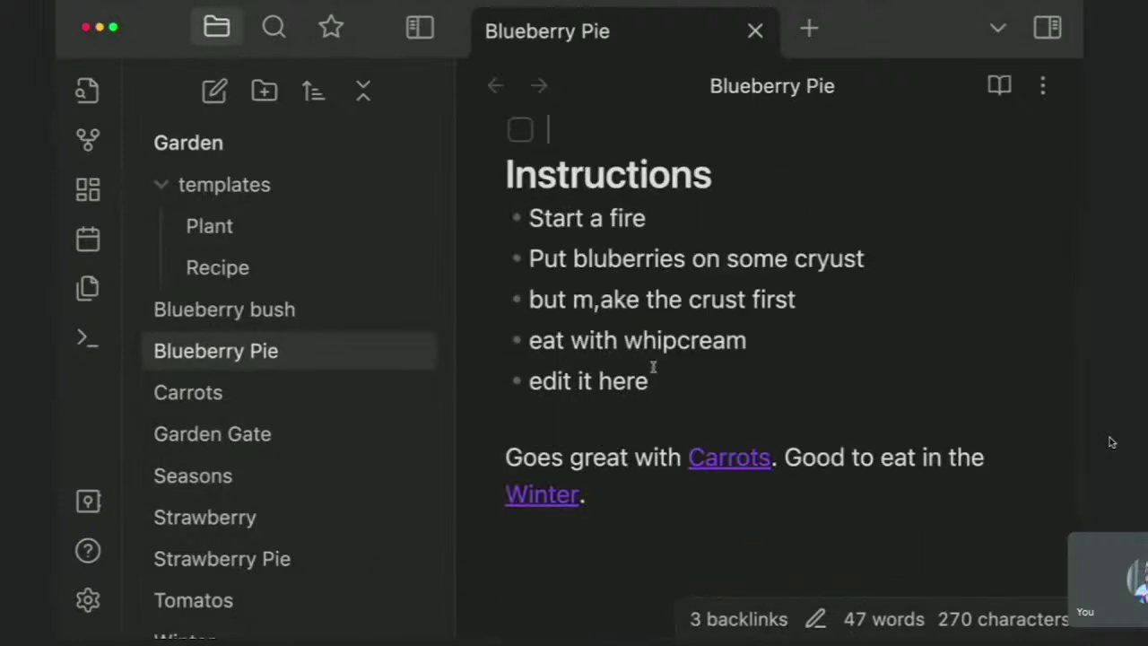
{"action": "left_click", "coordinate": [620, 569]}
{"action": "type", "text": "[[stra"}
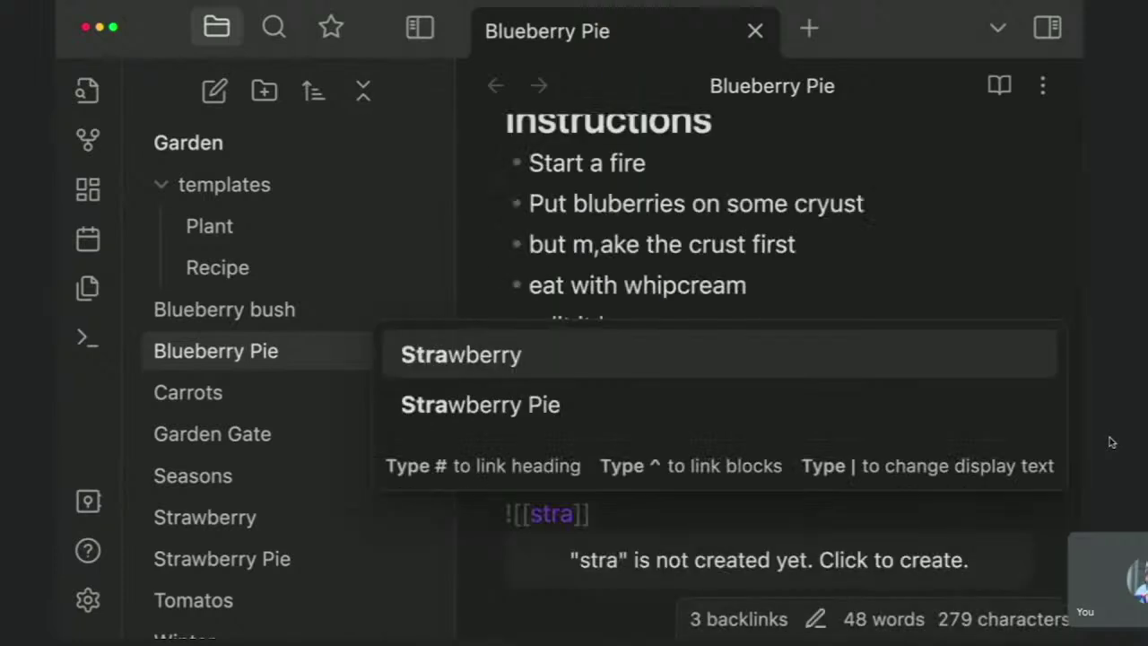
{"action": "key", "text": "Down"}
{"action": "key", "text": "Return"}
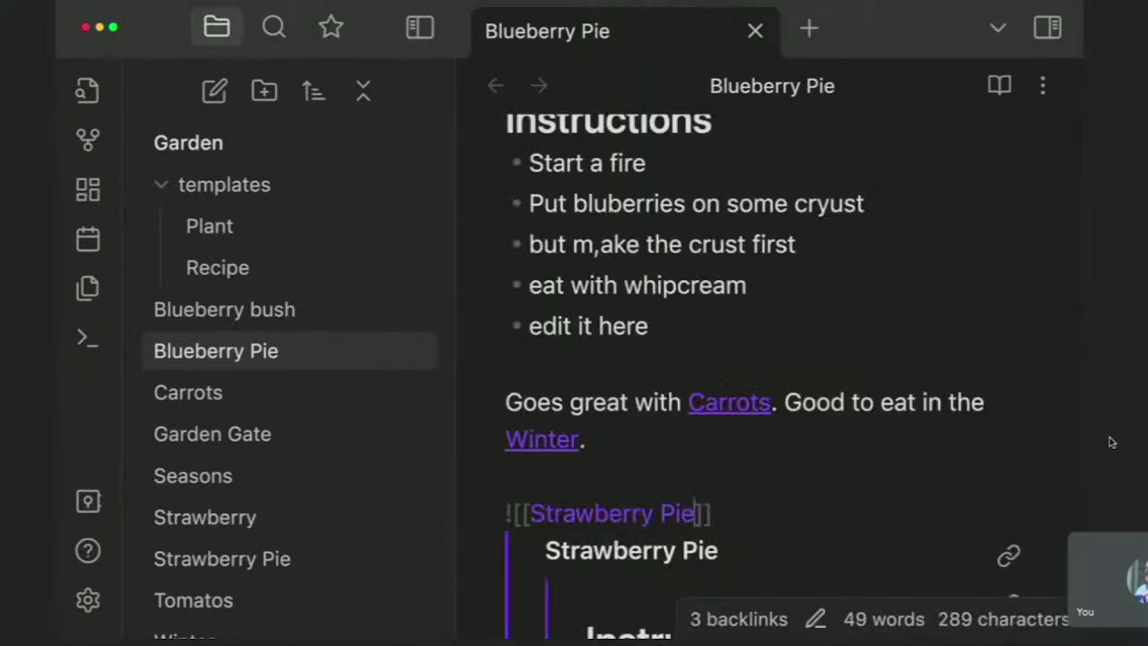
Try to narrow the Strawberry Pie embed to a heading with "#", remove the "#", and examine the nested embed
{"action": "type", "text": "#"}
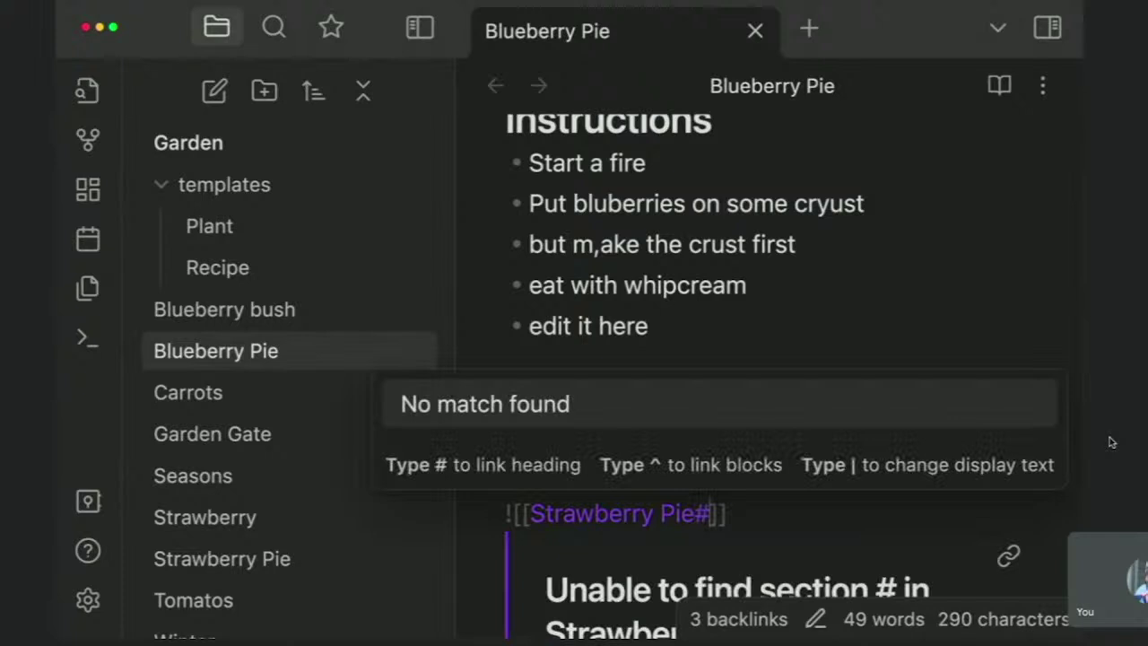
{"action": "key", "text": "BackSpace"}
{"action": "left_click", "coordinate": [846, 259]}
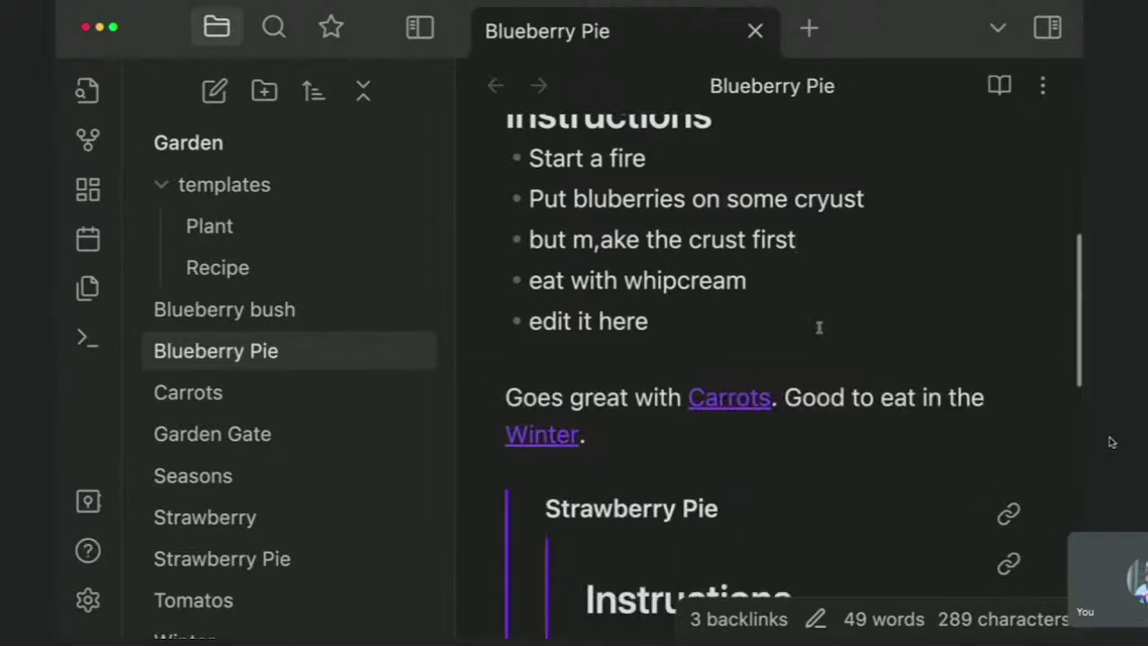
{"action": "scroll", "coordinate": [819, 327], "scroll_direction": "down", "scroll_amount": 3}
{"action": "scroll", "coordinate": [692, 475], "scroll_direction": "down", "scroll_amount": 2}
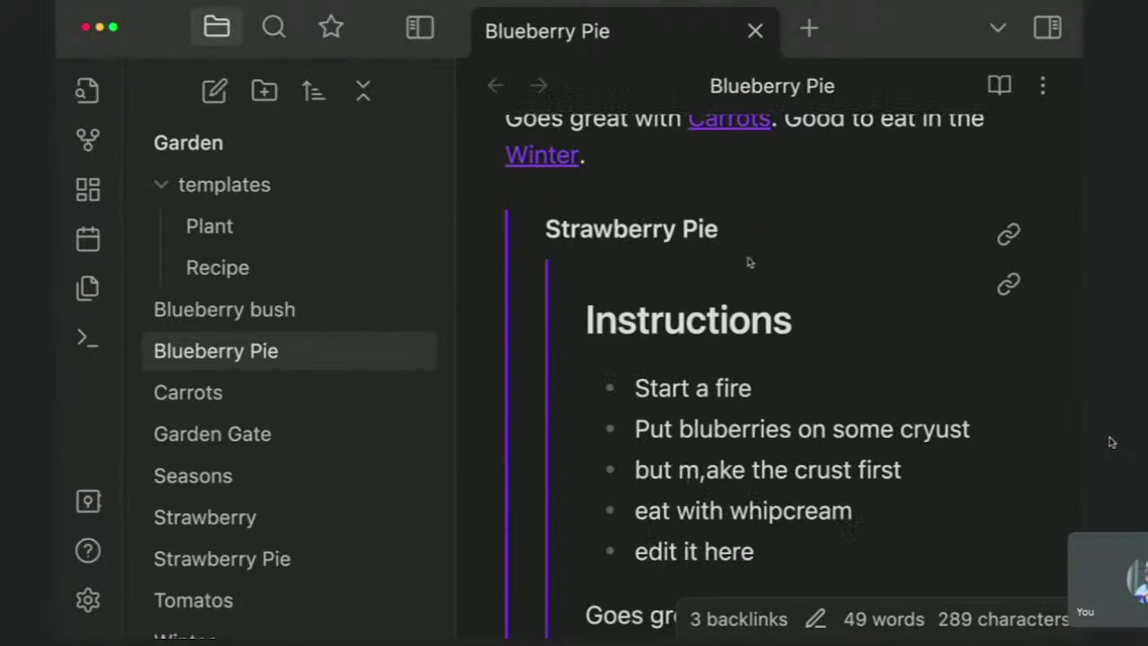
Open the Strawberry Pie note with the quick switcher
{"action": "key", "text": "super+o"}
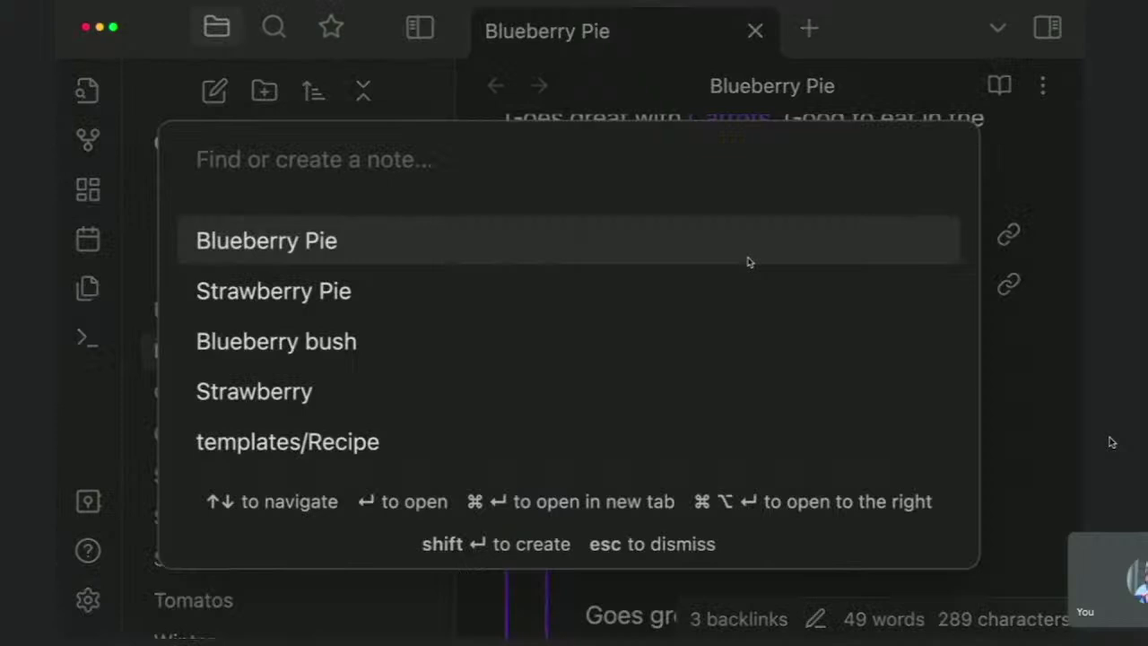
{"action": "type", "text": "s"}
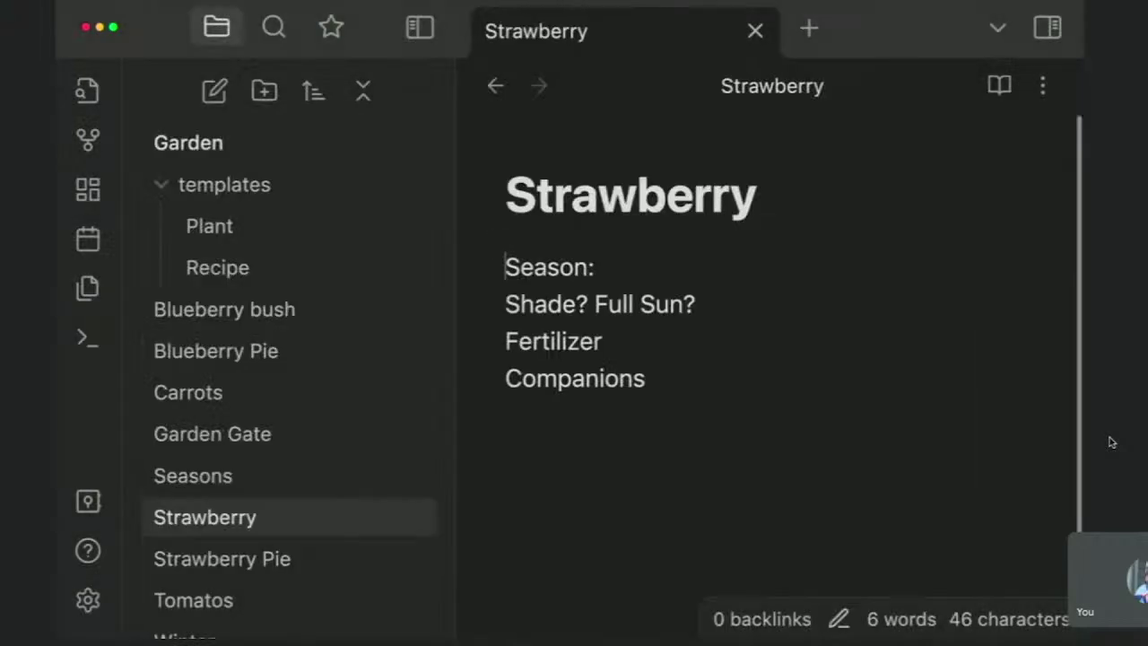
{"action": "key", "text": "super+o"}
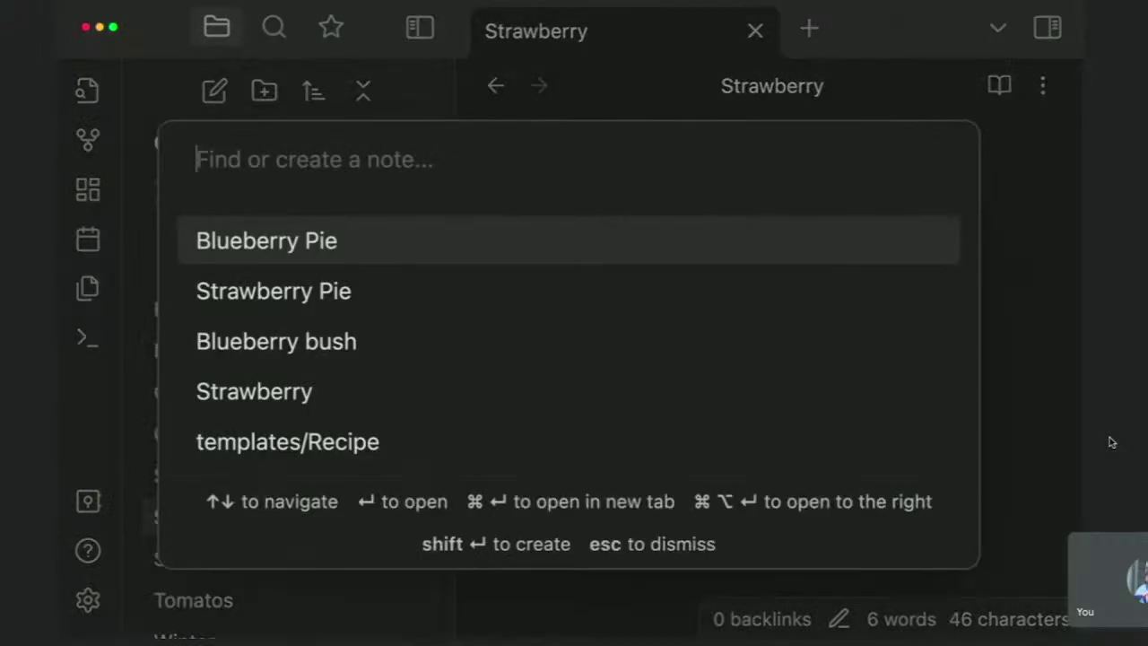
{"action": "type", "text": "starpiw"}
{"action": "key", "text": "BackSpace"}
{"action": "key", "text": "BackSpace"}
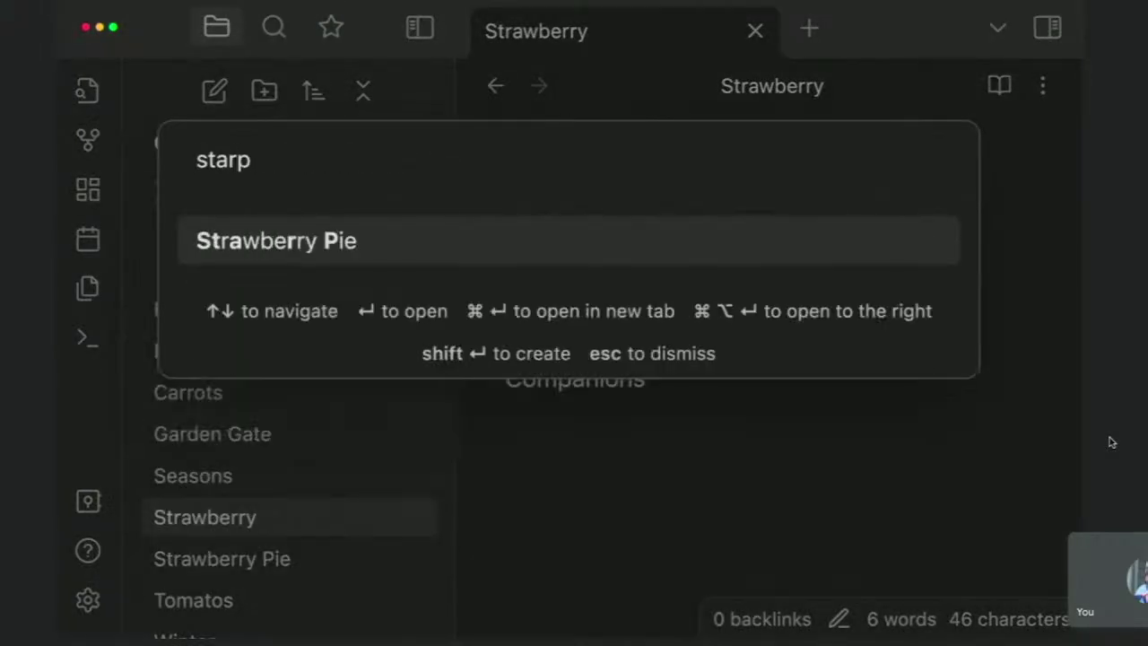
{"action": "key", "text": "Return"}
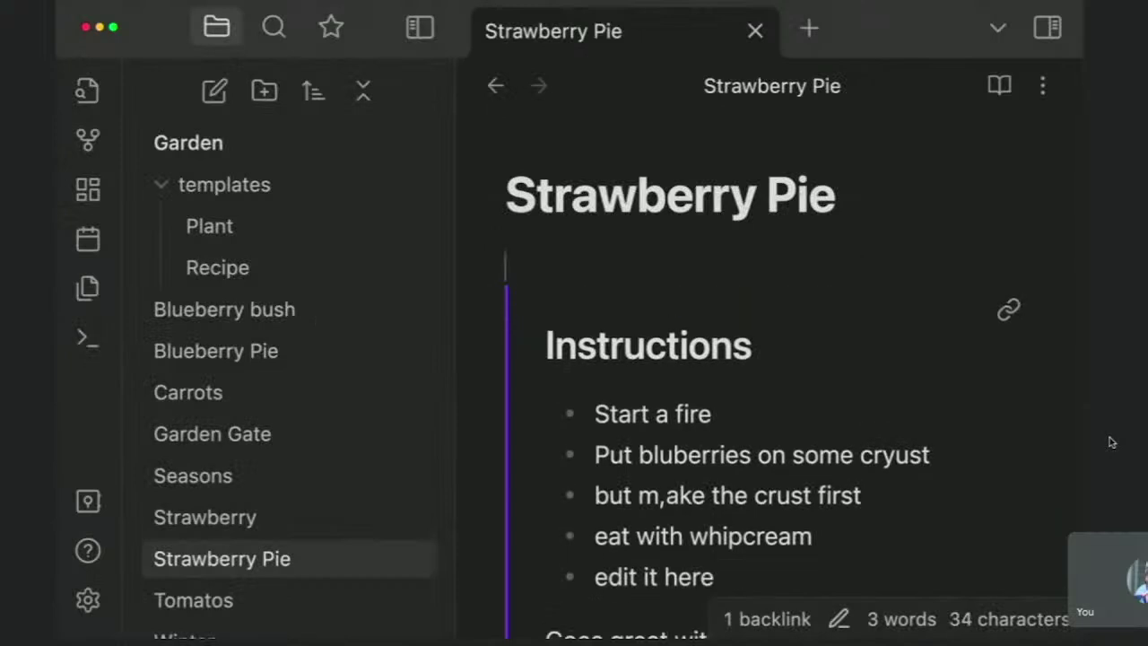
Add a level-two heading "Another heading" with the line "this is cool" above the embed in Strawberry Pie
{"action": "key", "text": "Return"}
{"action": "key", "text": "Return"}
{"action": "type", "text": "## "}
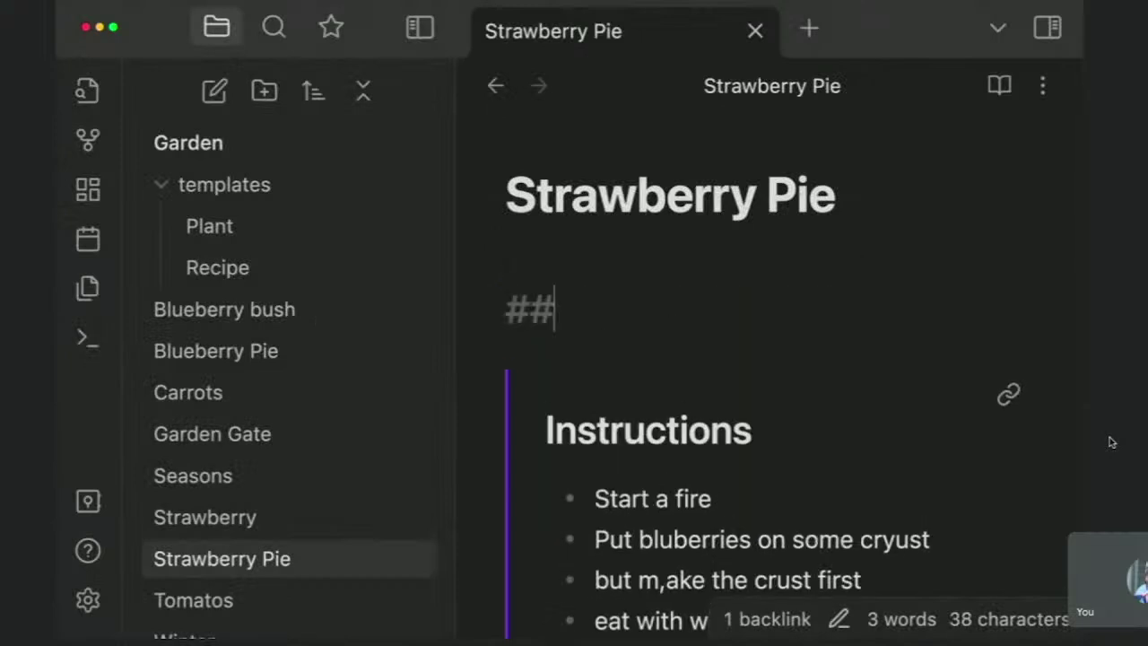
{"action": "type", "text": "Ano"}
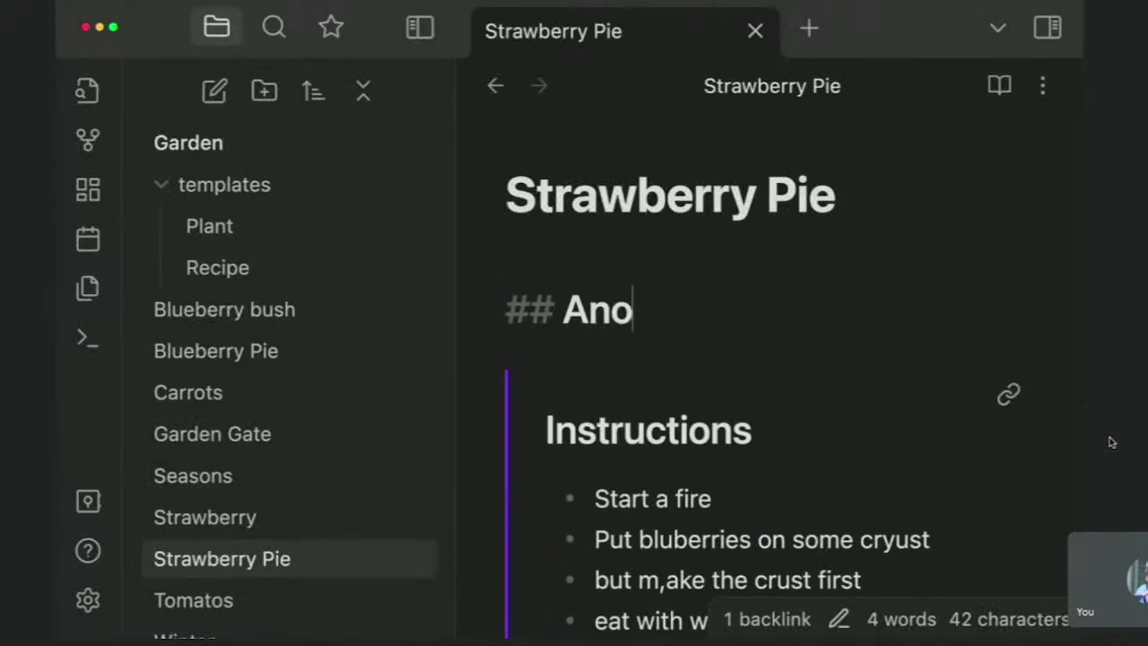
{"action": "type", "text": "ther heading"}
{"action": "key", "text": "Return"}
{"action": "type", "text": "this"}
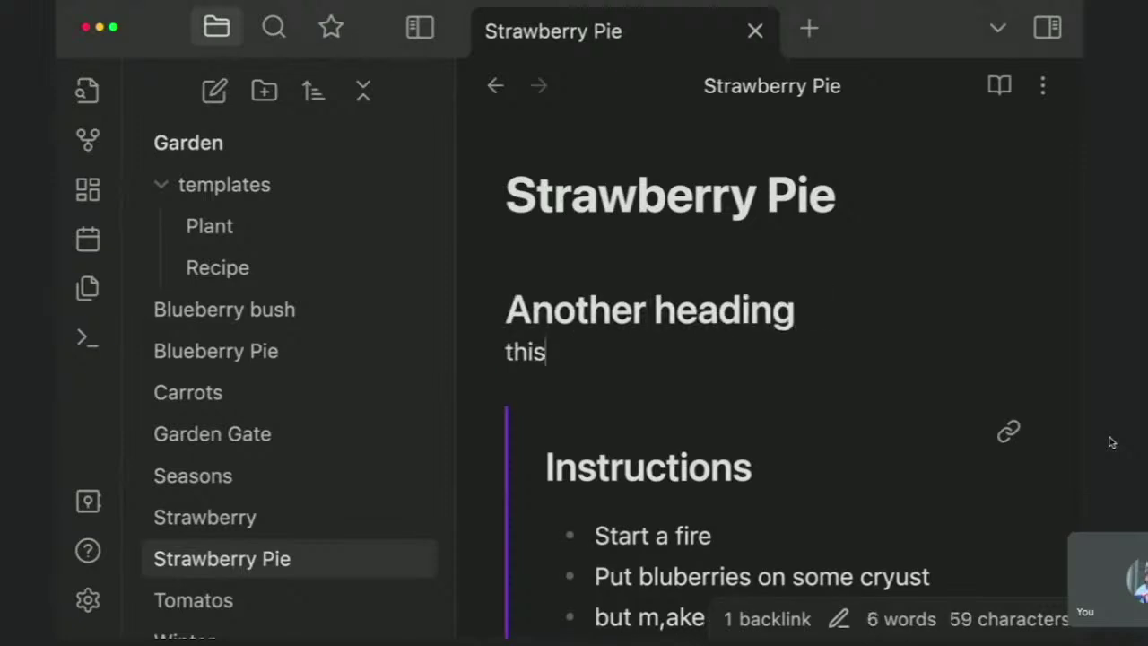
{"action": "type", "text": " is cool"}
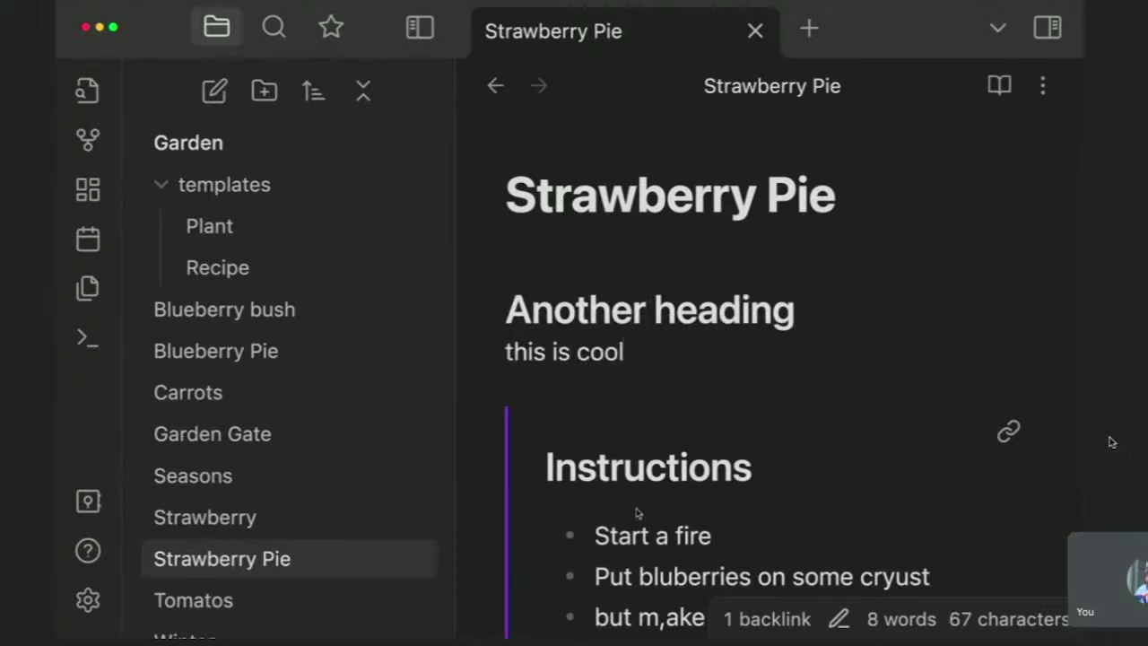
Follow the embed's link back to the Blueberry Pie note and locate its Strawberry Pie embed
{"action": "scroll", "coordinate": [981, 274], "scroll_direction": "down", "scroll_amount": 2}
{"action": "left_click", "coordinate": [1010, 248]}
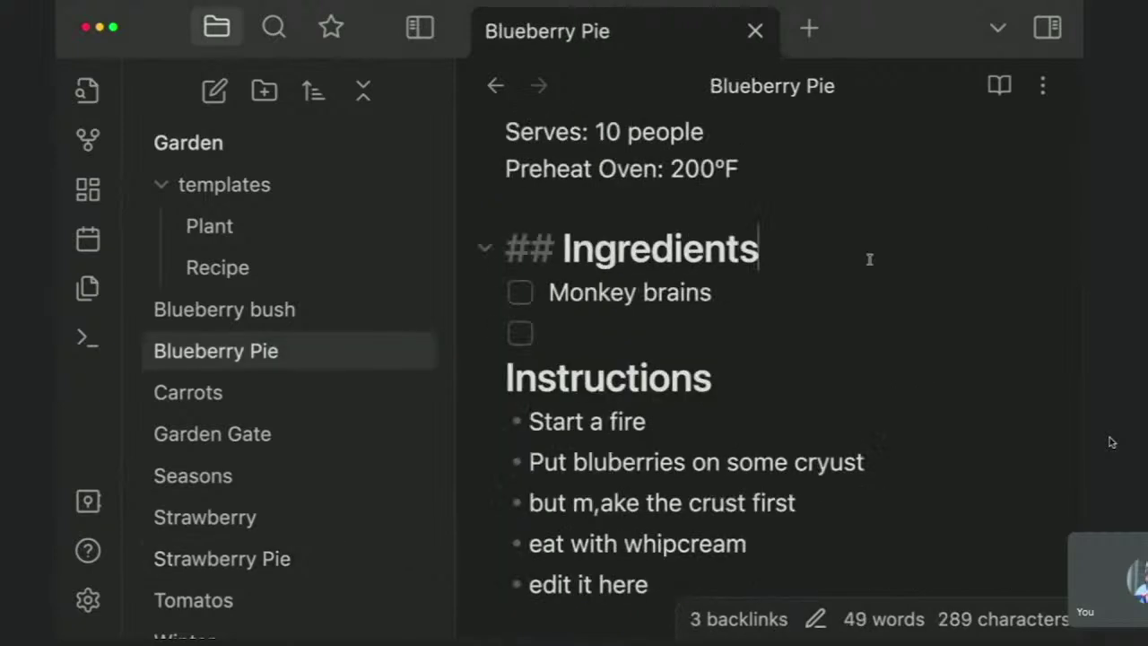
{"action": "scroll", "coordinate": [869, 259], "scroll_direction": "down", "scroll_amount": 5}
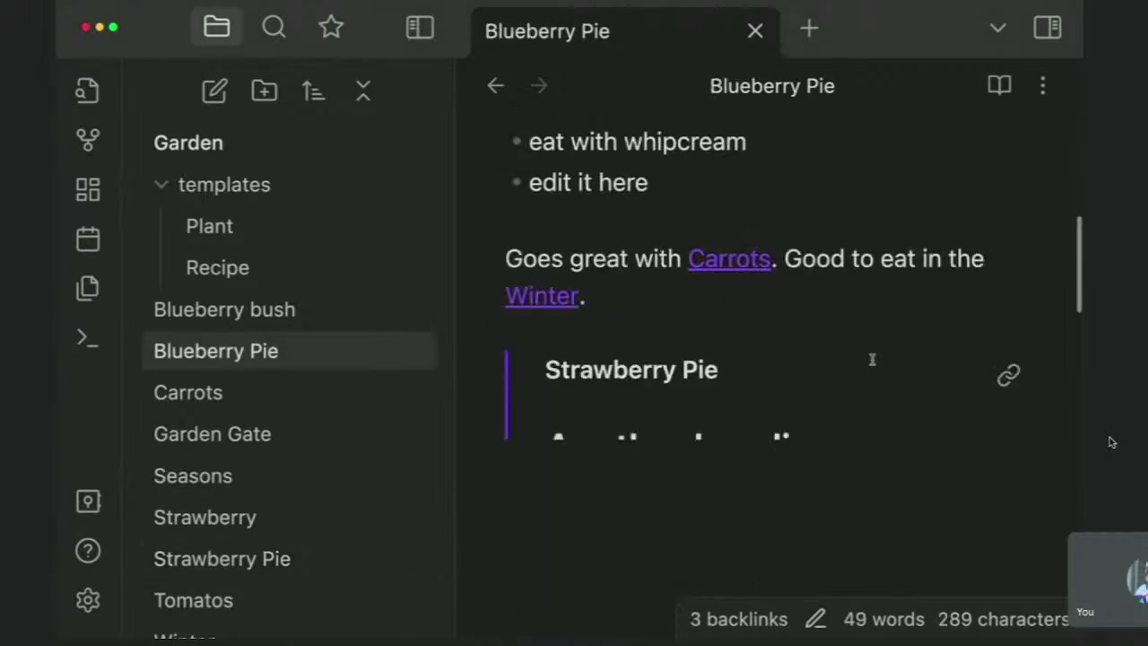
Narrow the Strawberry Pie embed in Blueberry Pie to one section as "![[Strawberry Pie#Another heading]]", and view the rendered embed
{"action": "left_click", "coordinate": [720, 360]}
{"action": "scroll", "coordinate": [723, 254], "scroll_direction": "down", "scroll_amount": 2}
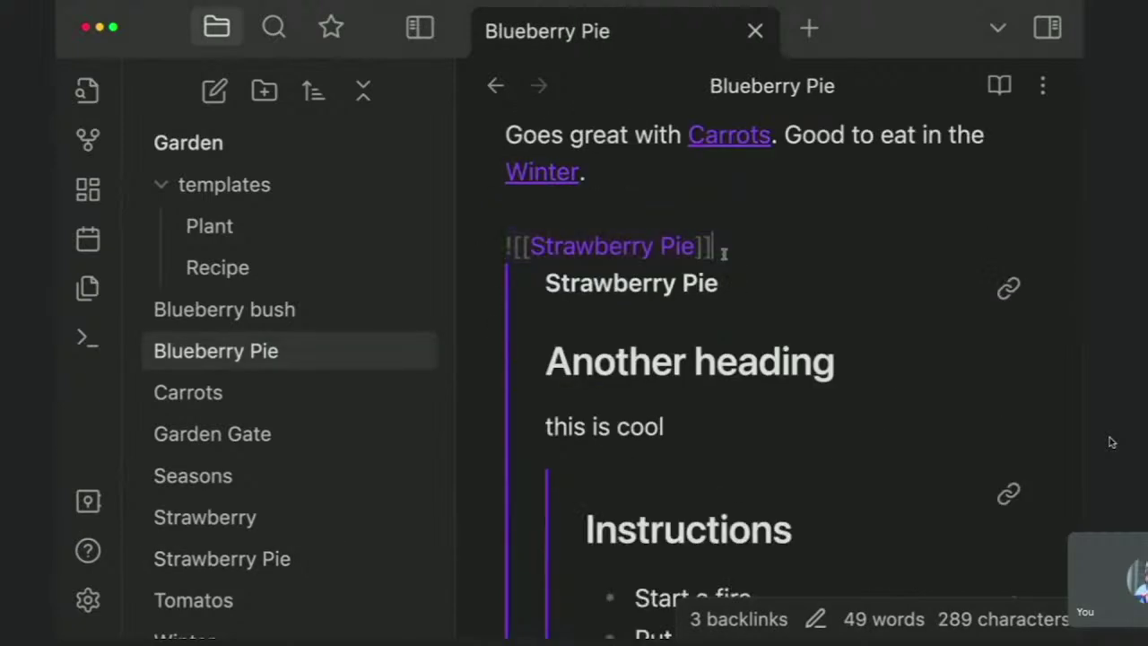
{"action": "scroll", "coordinate": [675, 408], "scroll_direction": "down", "scroll_amount": 2}
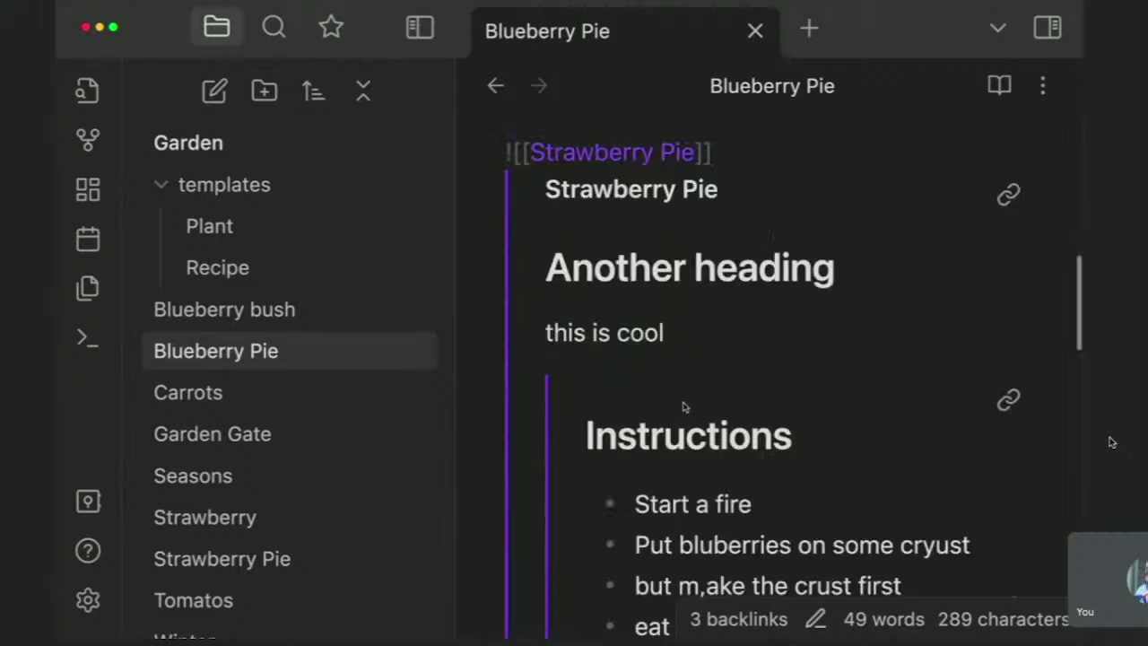
{"action": "type", "text": "#"}
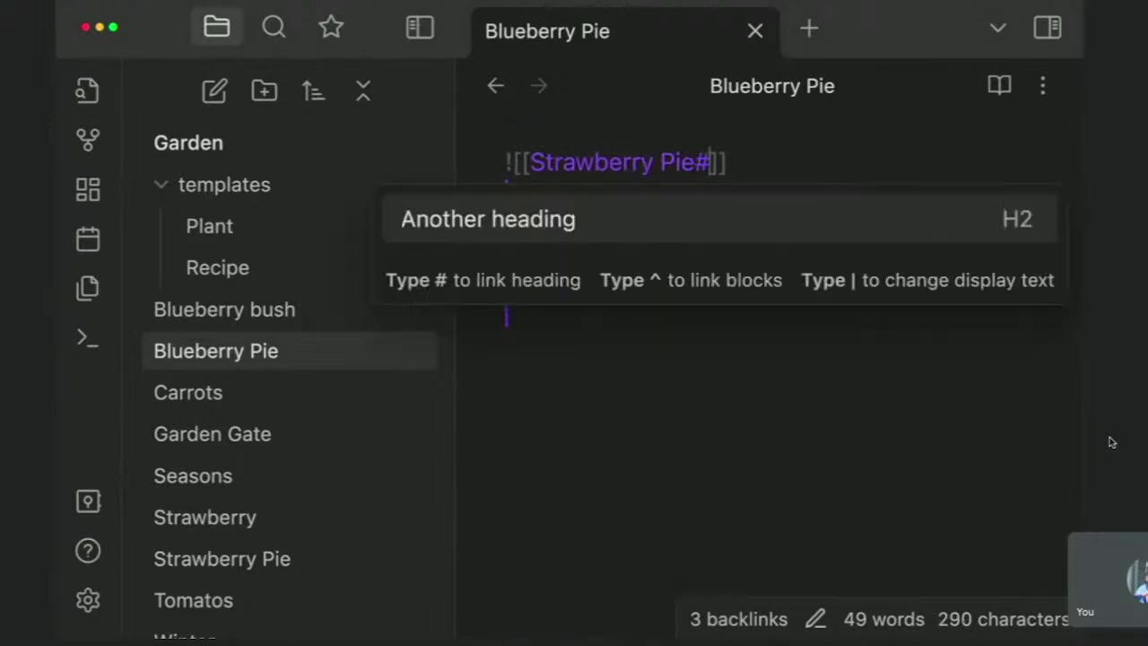
{"action": "key", "text": "Return"}
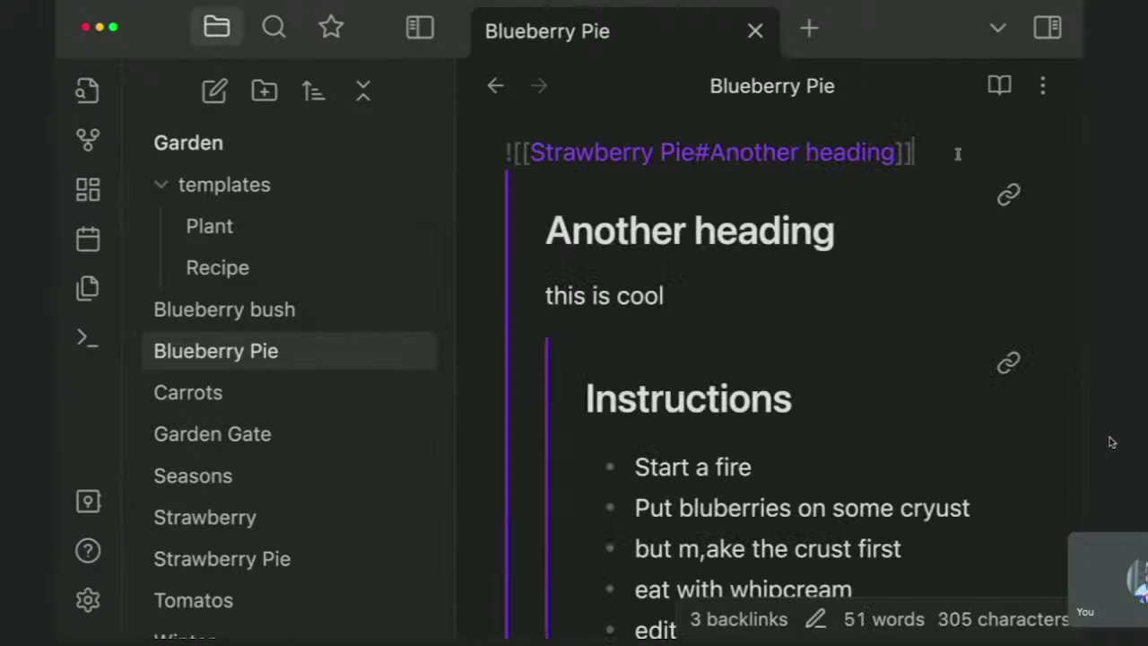
{"action": "scroll", "coordinate": [888, 216], "scroll_direction": "up", "scroll_amount": 2}
{"action": "left_click", "coordinate": [740, 192]}
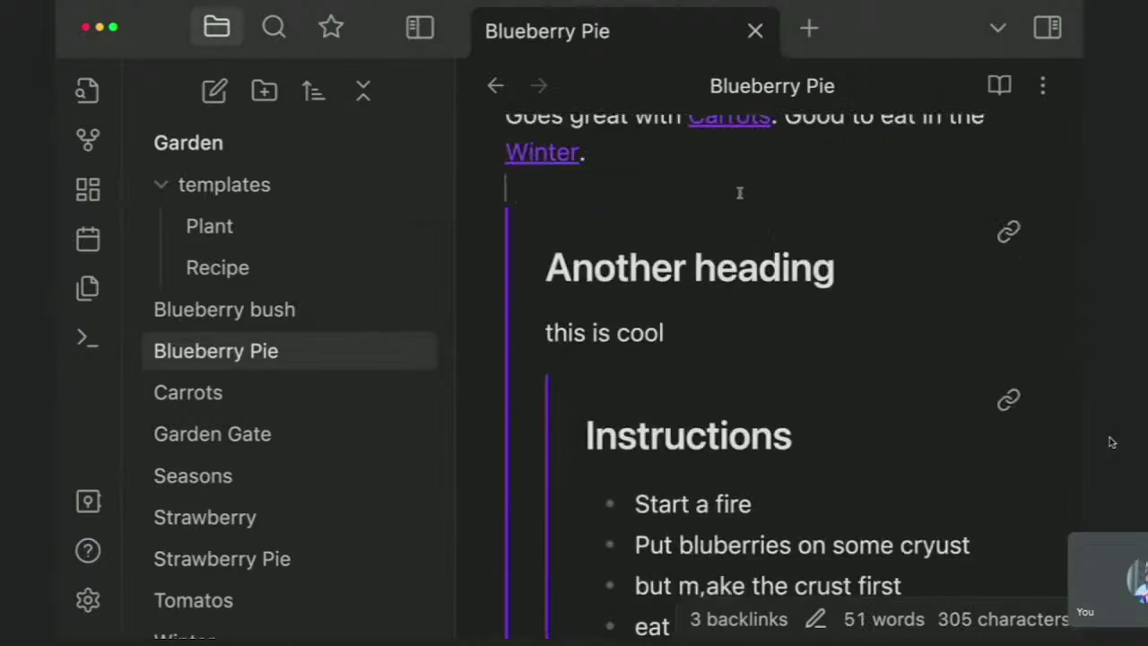
Review the nested embed in Blueberry Pie and collapse the file explorer sidebar to widen the note
{"action": "scroll", "coordinate": [869, 231], "scroll_direction": "down", "scroll_amount": 4}
{"action": "scroll", "coordinate": [869, 231], "scroll_direction": "up", "scroll_amount": 5}
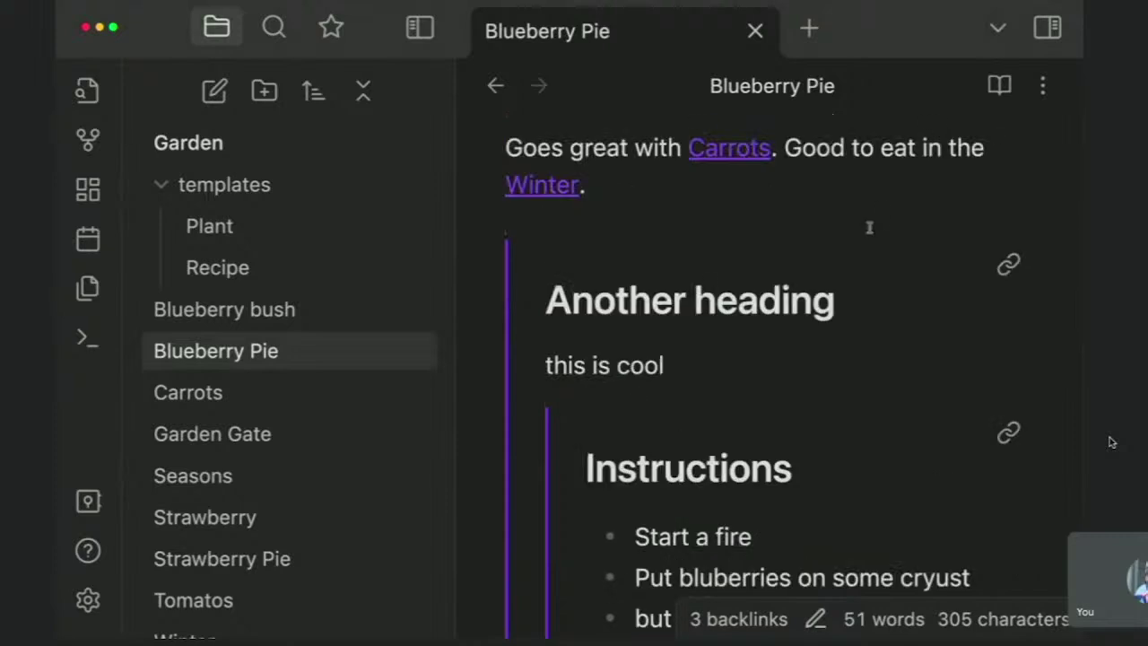
{"action": "left_click", "coordinate": [205, 28]}
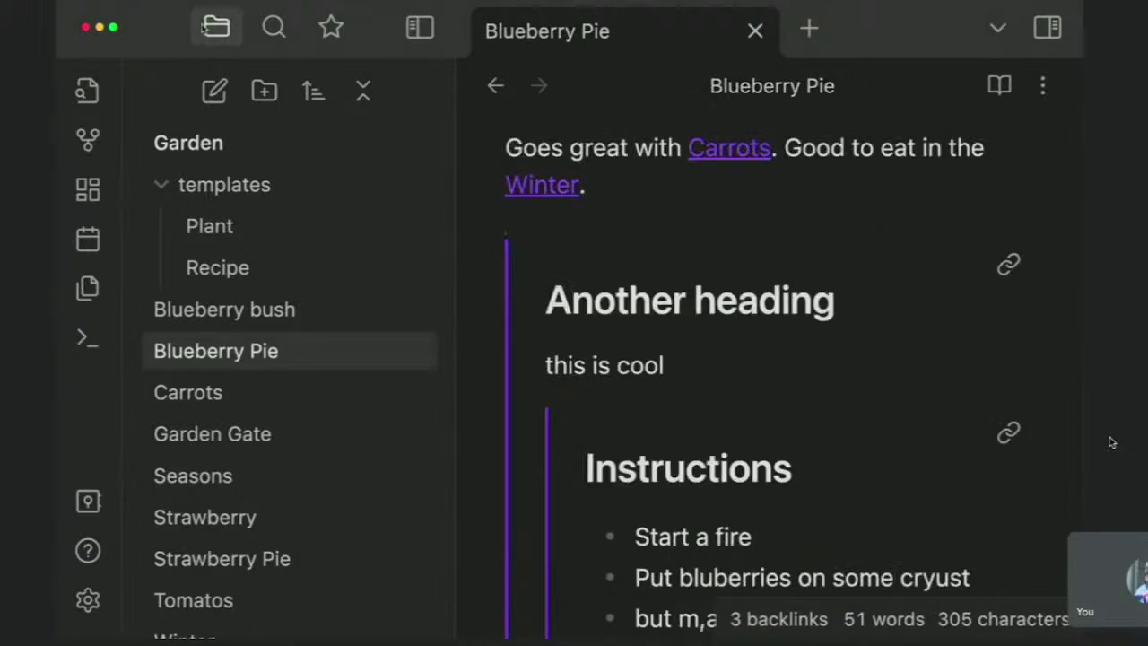
{"action": "left_click", "coordinate": [417, 34]}
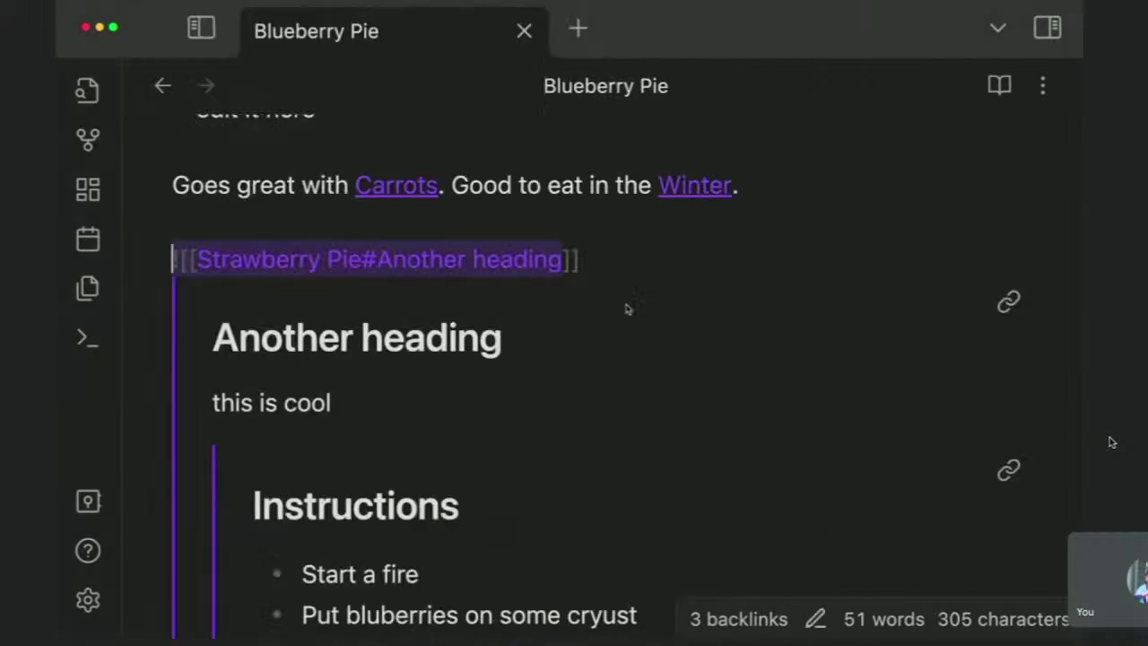
{"action": "left_click", "coordinate": [595, 264]}
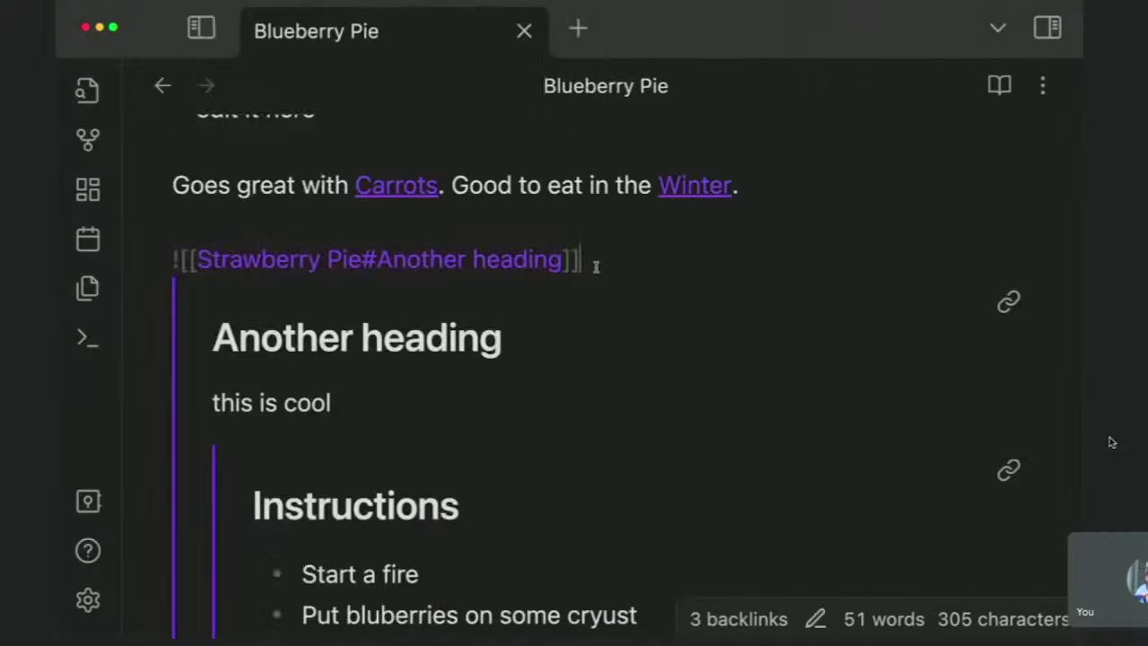
Split the Blueberry Pie view with the Split right command and zoom the interface out two levels
{"action": "key", "text": "super+p"}
{"action": "type", "text": "spli"}
{"action": "key", "text": "Down"}
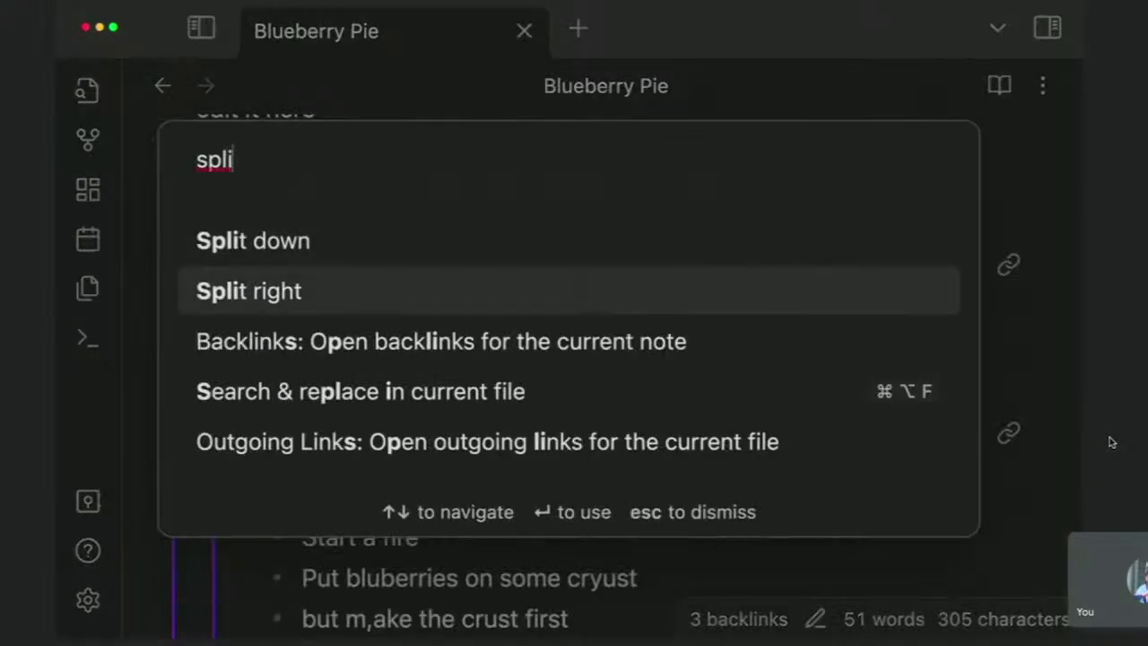
{"action": "key", "text": "Return"}
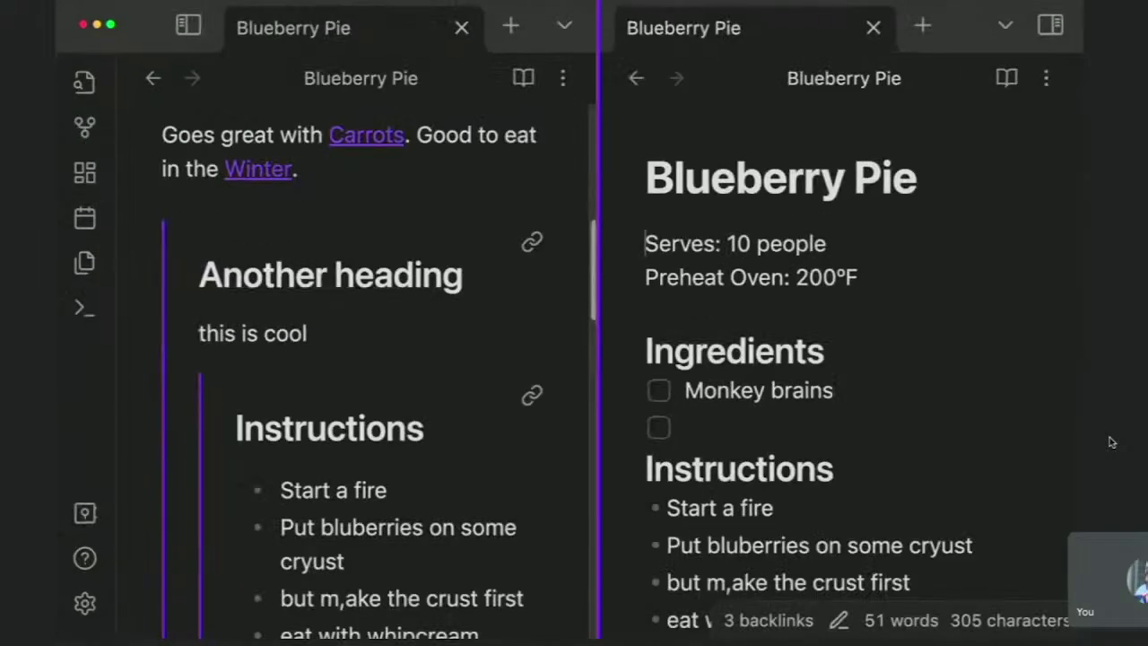
{"action": "key", "text": "super+minus"}
{"action": "key", "text": "super+minus"}
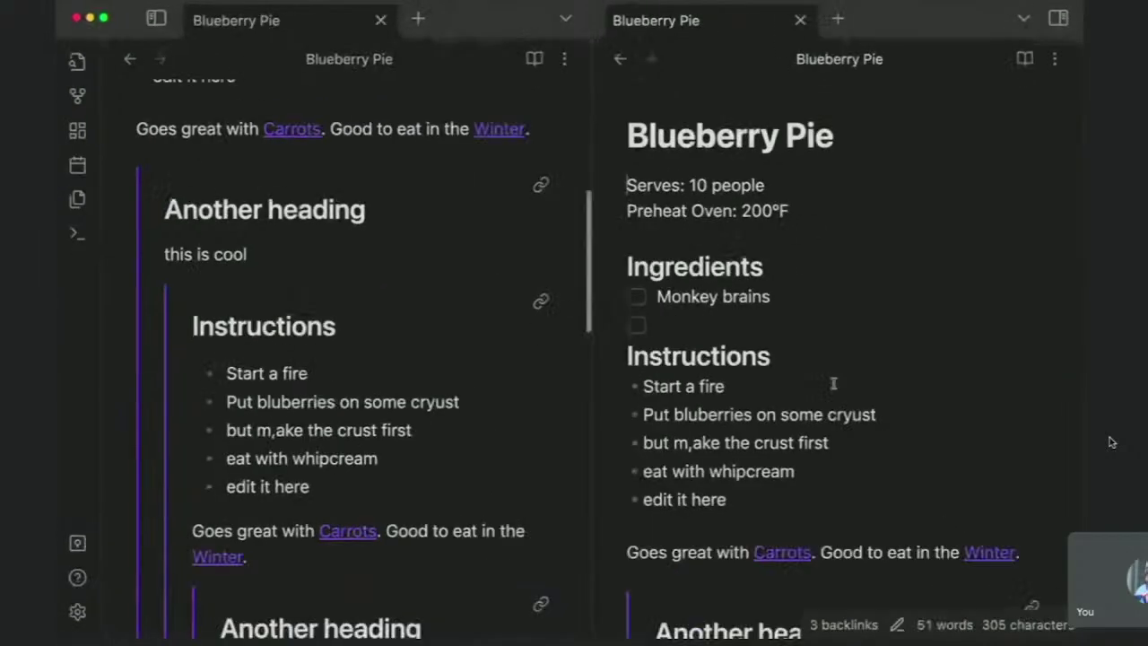
Open the Strawberry Pie note in the new split pane with the quick switcher
{"action": "scroll", "coordinate": [741, 384], "scroll_direction": "down", "scroll_amount": 2}
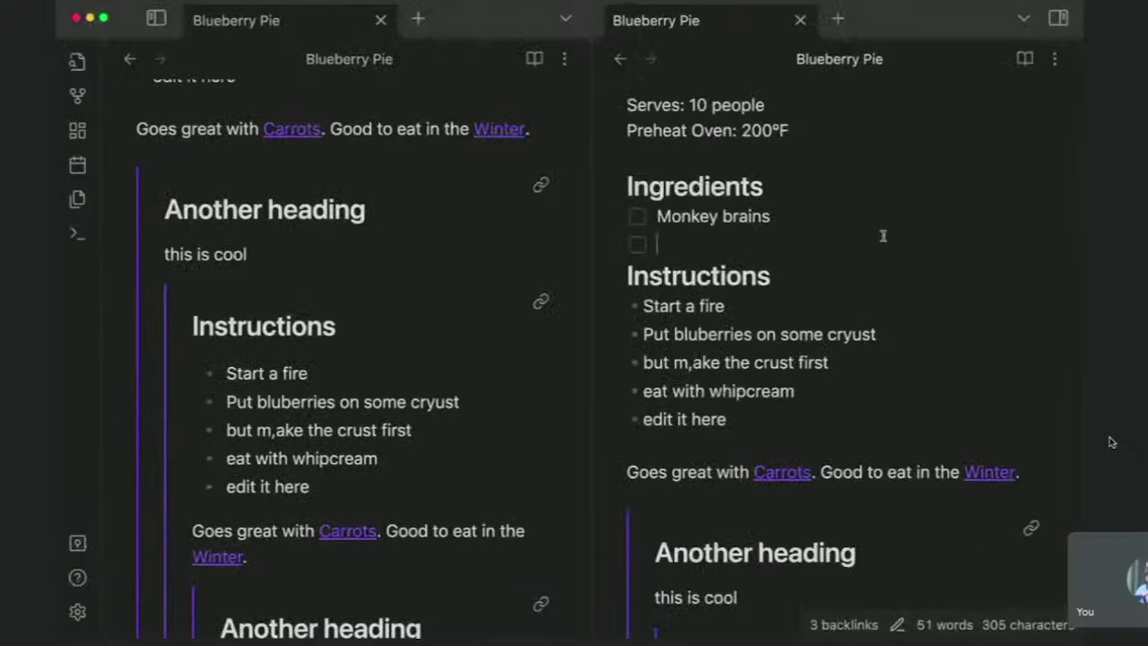
{"action": "key", "text": "super+o"}
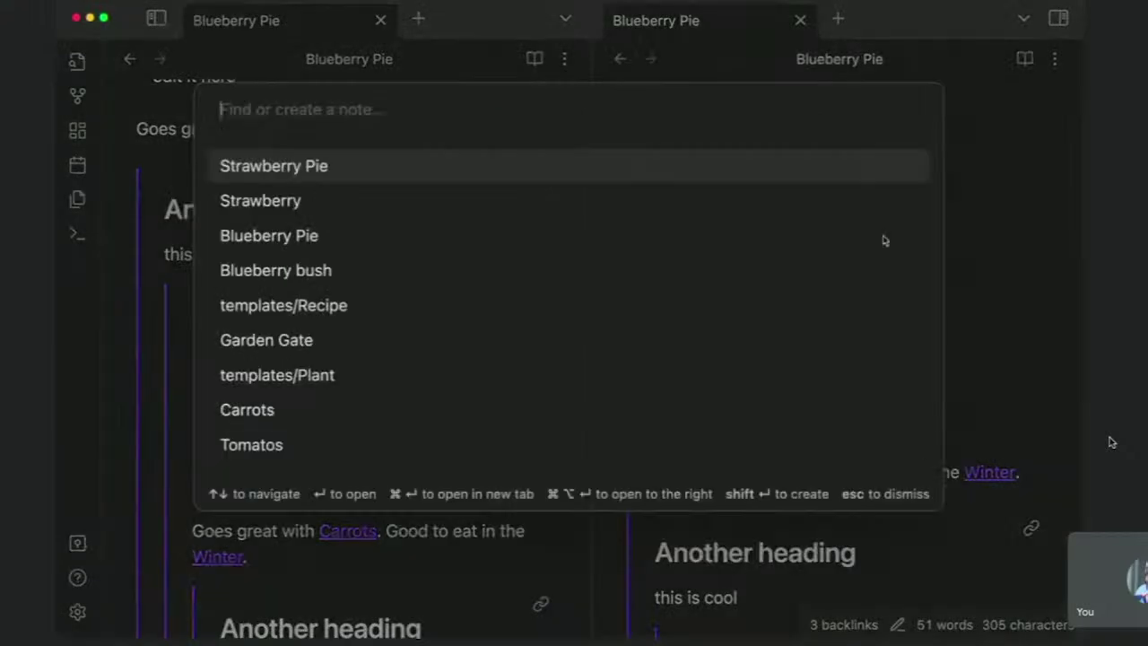
{"action": "type", "text": "star"}
{"action": "key", "text": "Down"}
{"action": "key", "text": "Return"}
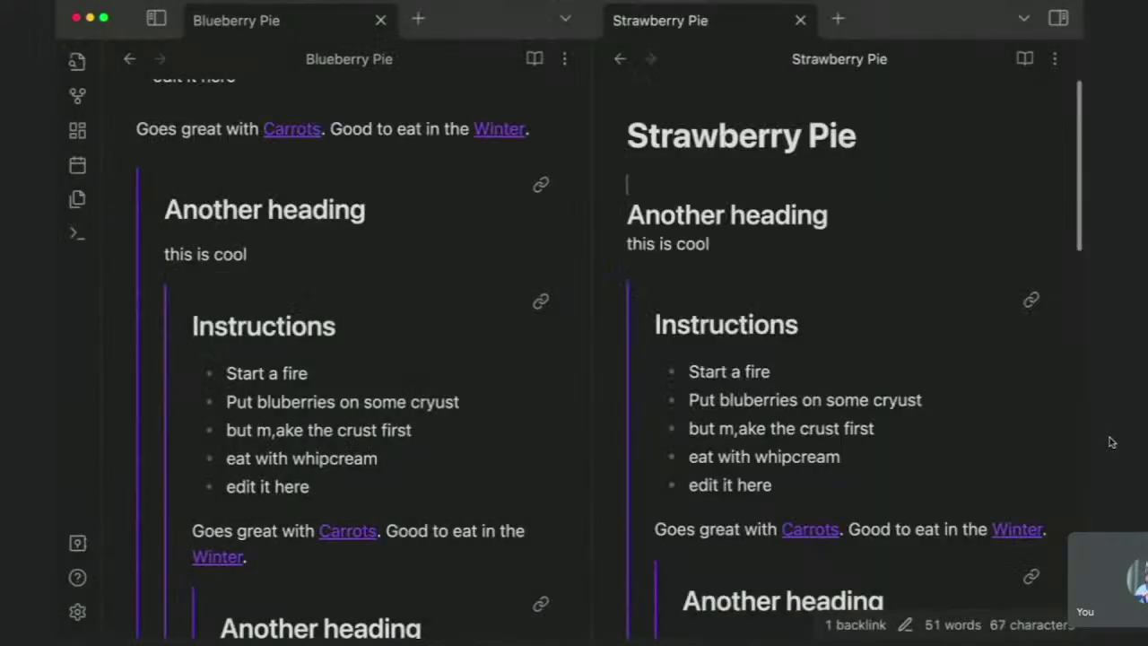
Examine the recursively nested embeds in Strawberry Pie down to the deepest level and return to the note's beginning
{"action": "scroll", "coordinate": [822, 341], "scroll_direction": "down", "scroll_amount": 6}
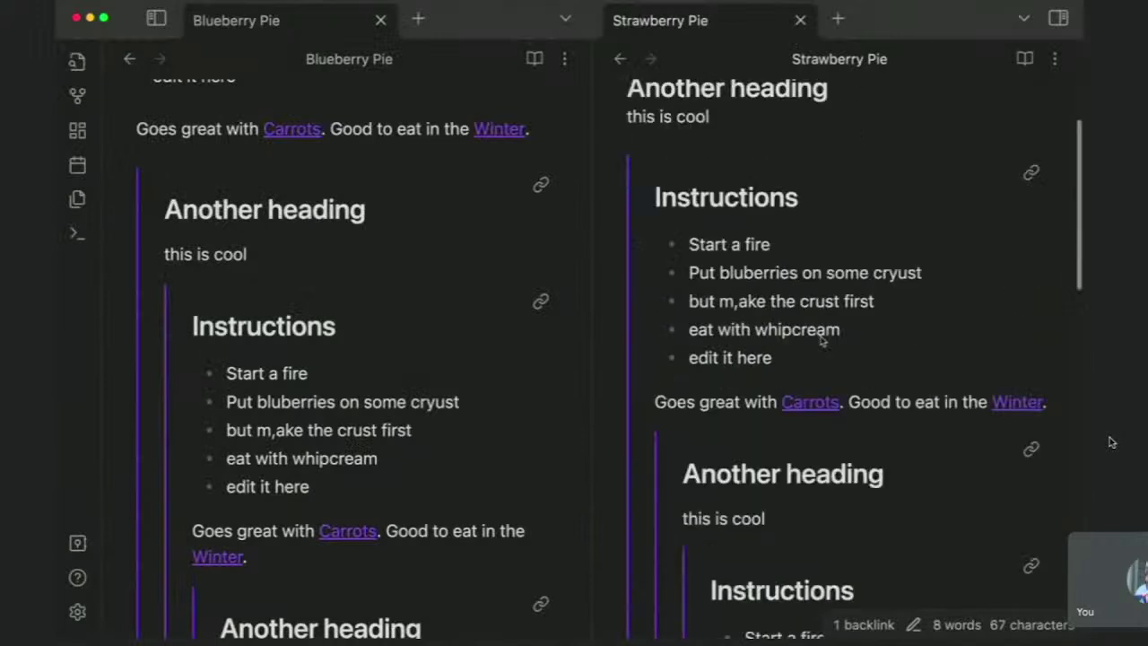
{"action": "scroll", "coordinate": [820, 336], "scroll_direction": "down", "scroll_amount": 8}
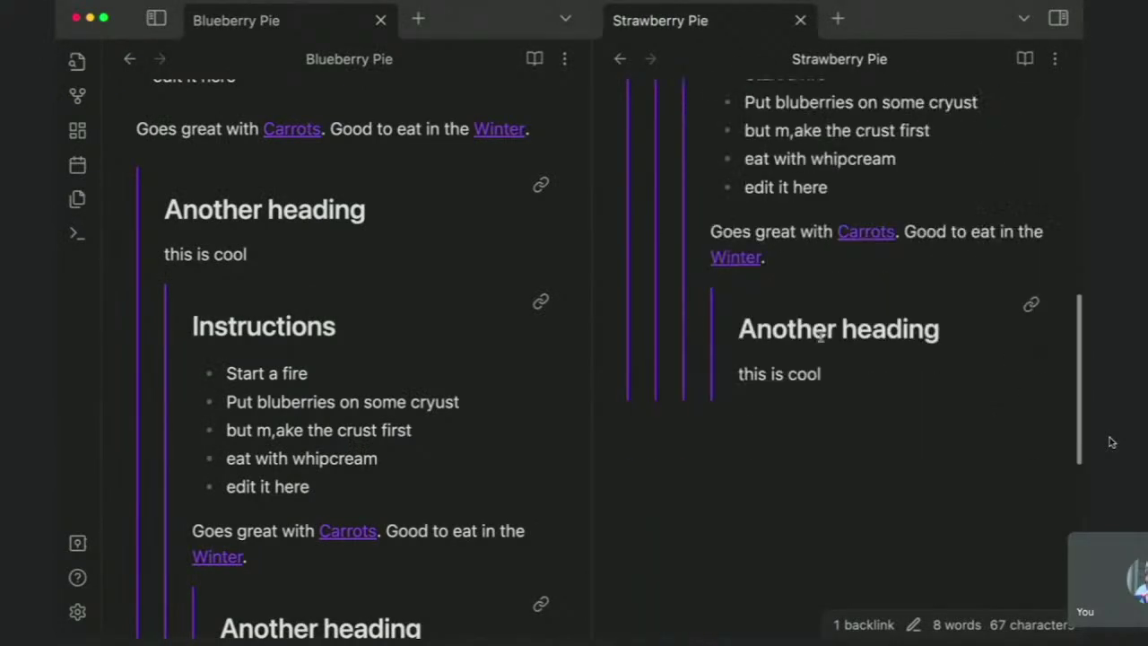
{"action": "scroll", "coordinate": [827, 359], "scroll_direction": "down", "scroll_amount": 3}
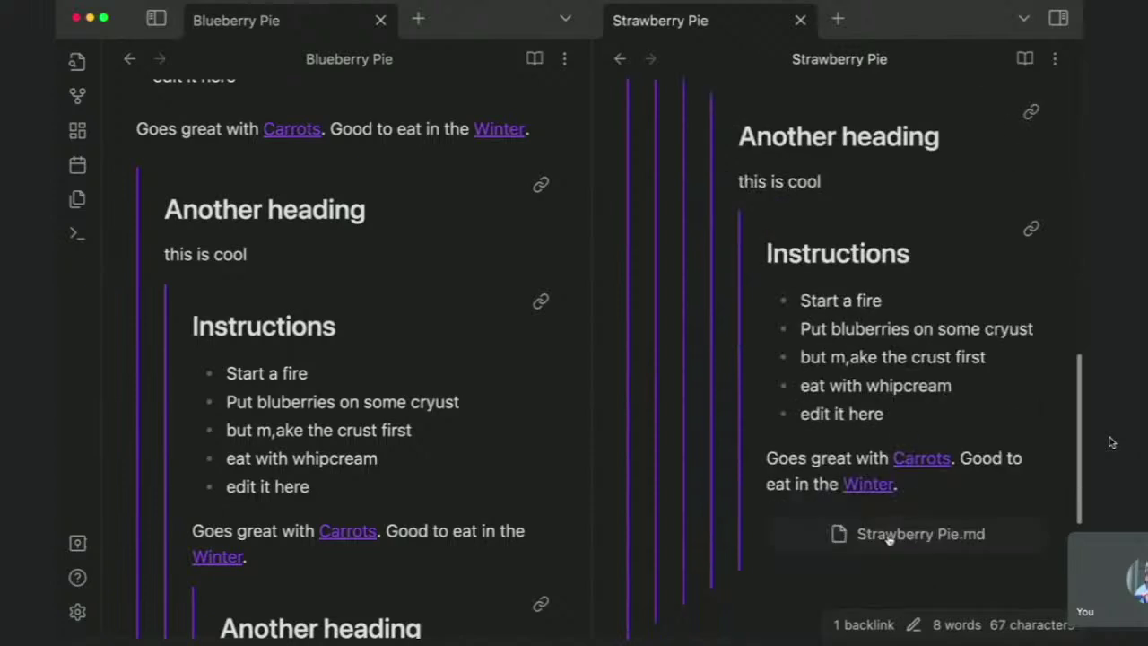
{"action": "scroll", "coordinate": [888, 535], "scroll_direction": "down", "scroll_amount": 3}
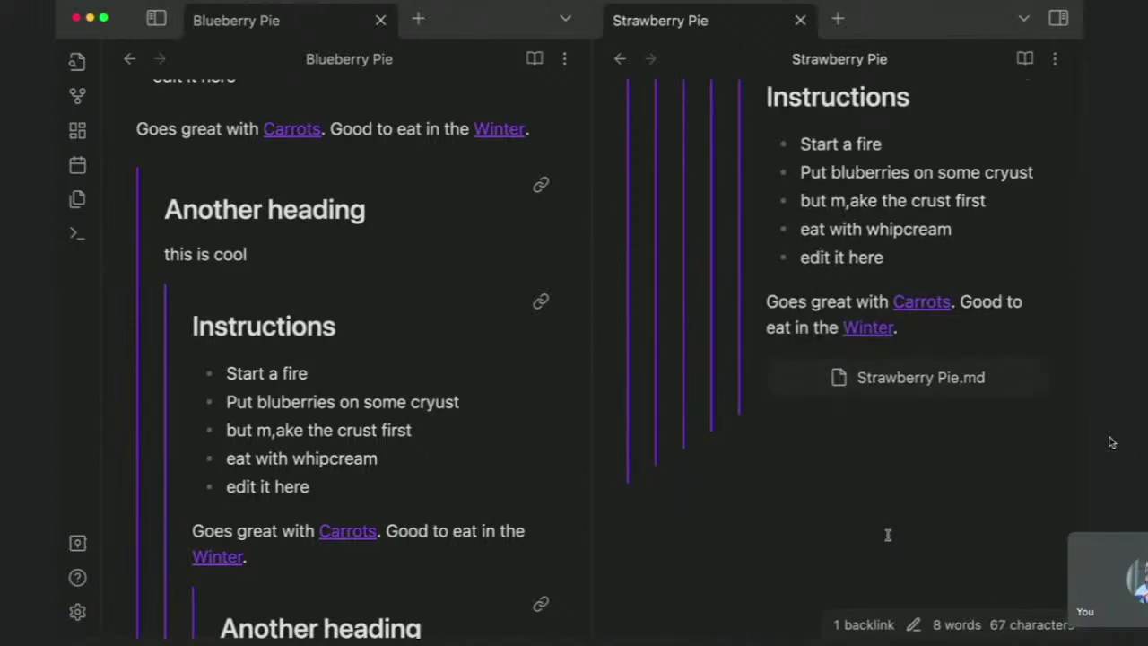
{"action": "scroll", "coordinate": [888, 535], "scroll_direction": "up", "scroll_amount": 1}
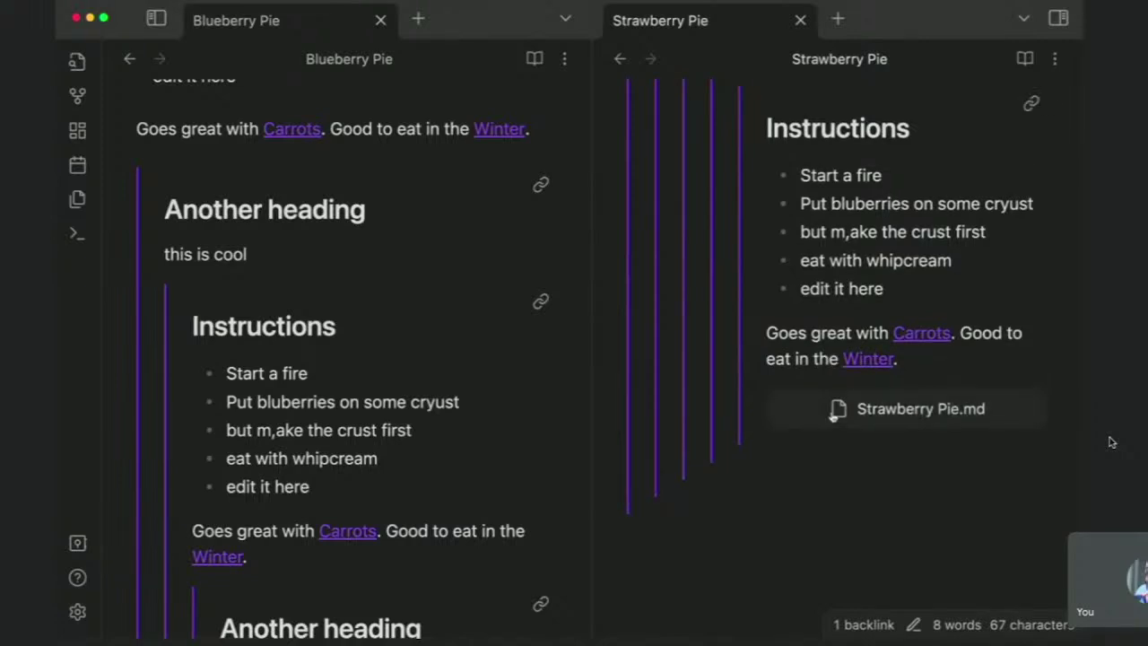
{"action": "scroll", "coordinate": [834, 412], "scroll_direction": "down", "scroll_amount": 5}
{"action": "scroll", "coordinate": [866, 494], "scroll_direction": "up", "scroll_amount": 4}
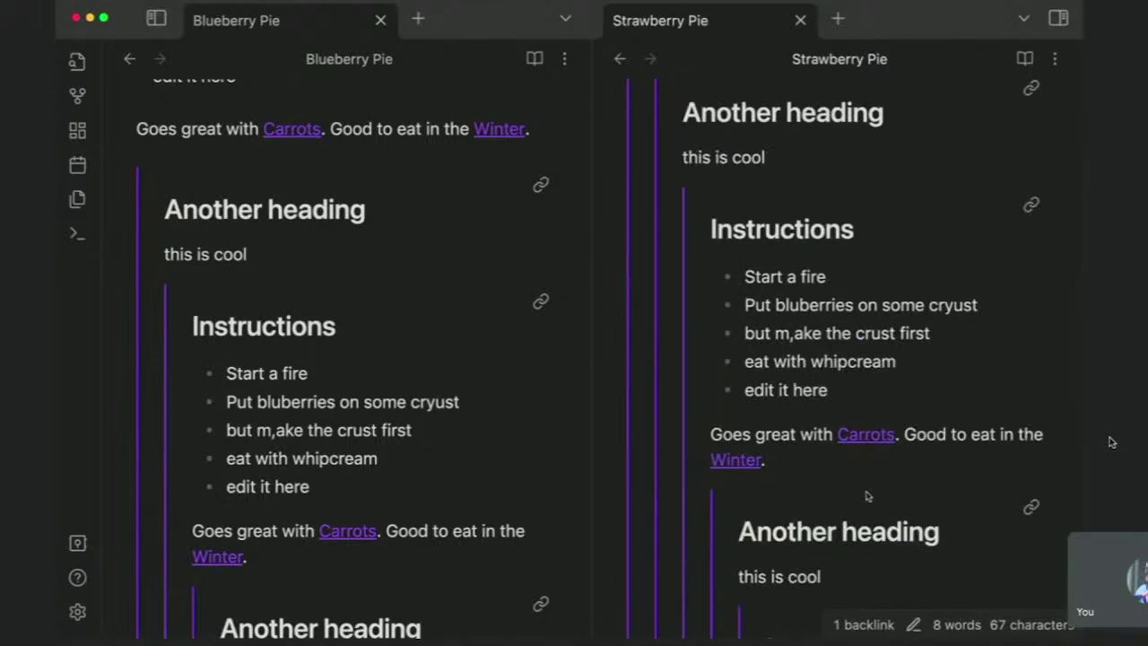
{"action": "scroll", "coordinate": [866, 494], "scroll_direction": "up", "scroll_amount": 6}
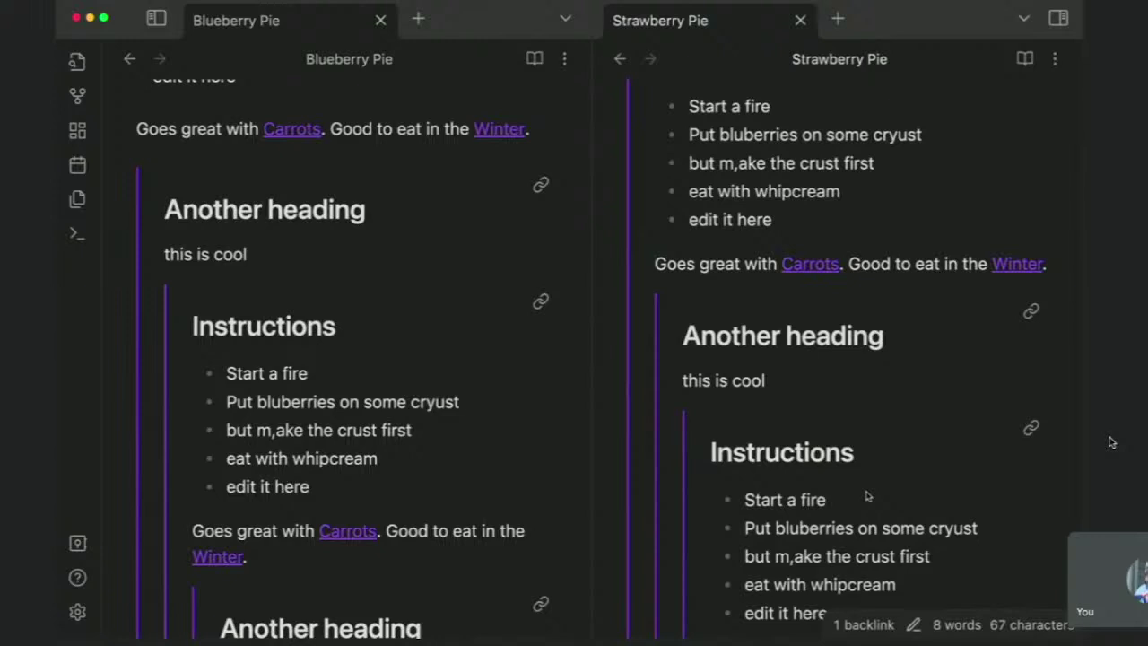
{"action": "scroll", "coordinate": [867, 496], "scroll_direction": "down", "scroll_amount": 4}
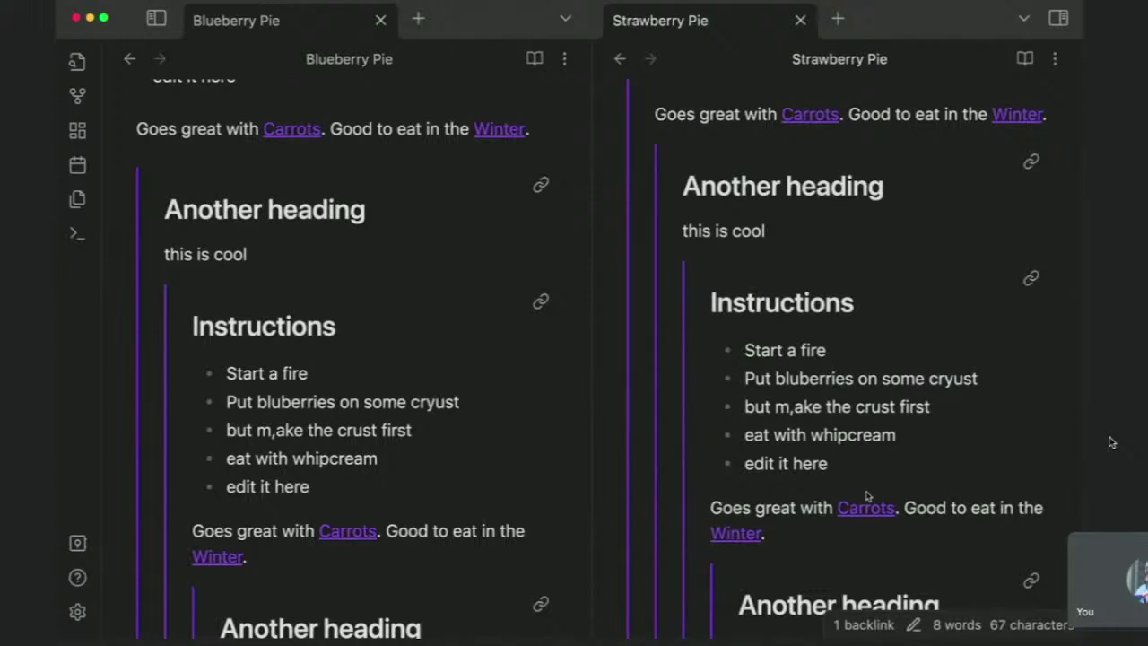
{"action": "scroll", "coordinate": [864, 495], "scroll_direction": "up", "scroll_amount": 5}
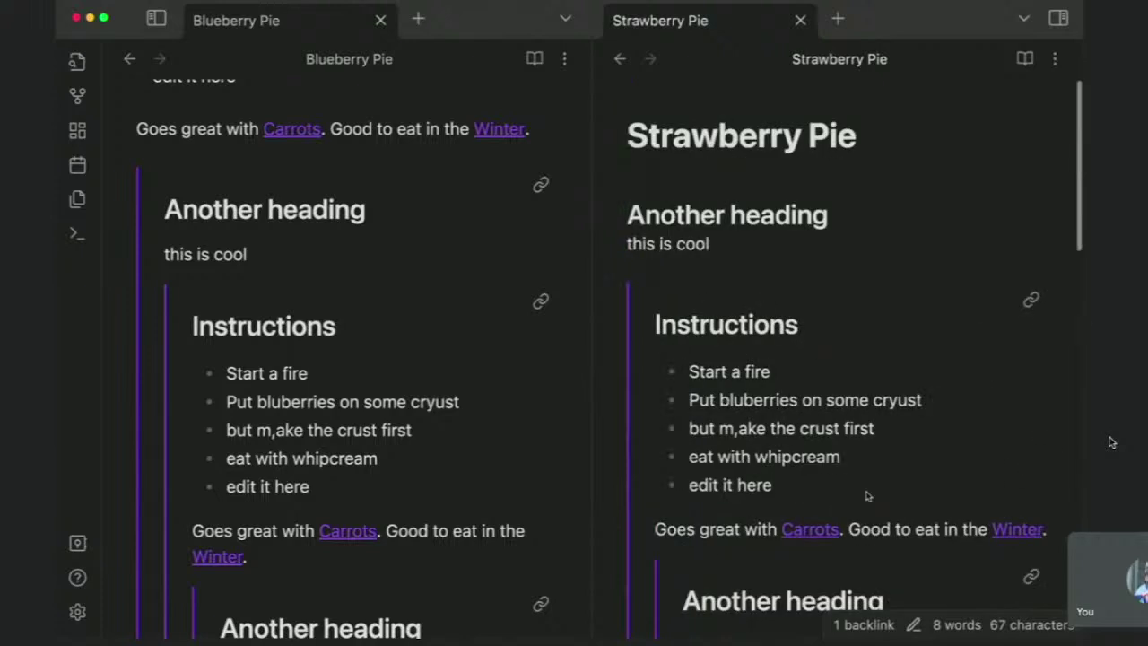
Delete the empty checklist item below "Monkey brains" in the Blueberry Pie note
{"action": "scroll", "coordinate": [305, 313], "scroll_direction": "up", "scroll_amount": 5}
{"action": "left_click", "coordinate": [254, 322]}
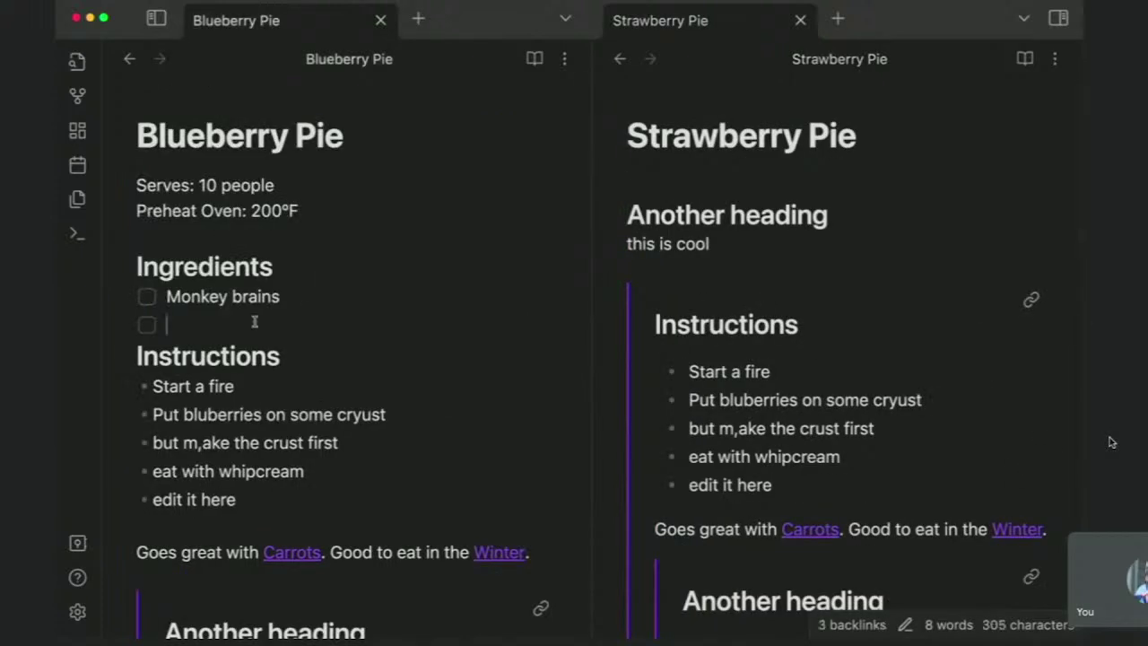
{"action": "key", "text": "BackSpace"}
{"action": "key", "text": "BackSpace"}
{"action": "key", "text": "BackSpace"}
{"action": "key", "text": "BackSpace"}
{"action": "key", "text": "BackSpace"}
{"action": "key", "text": "BackSpace"}
{"action": "key", "text": "BackSpace"}
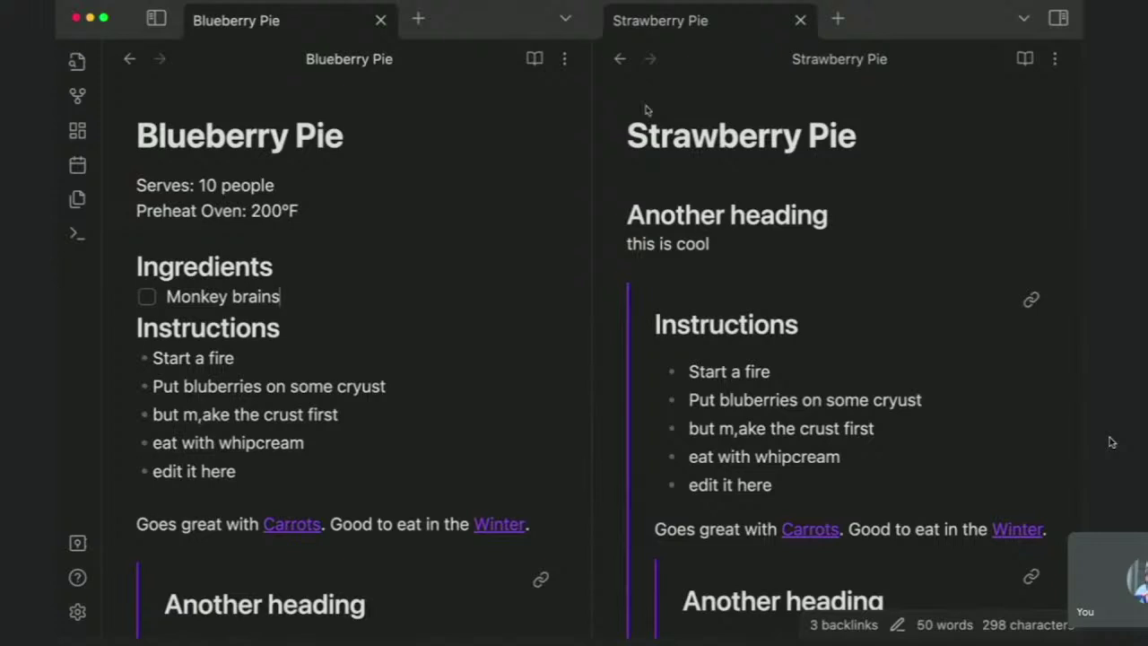
Put an empty checklist item back below "Monkey brains" in the Blueberry Pie note
{"action": "left_click", "coordinate": [646, 113]}
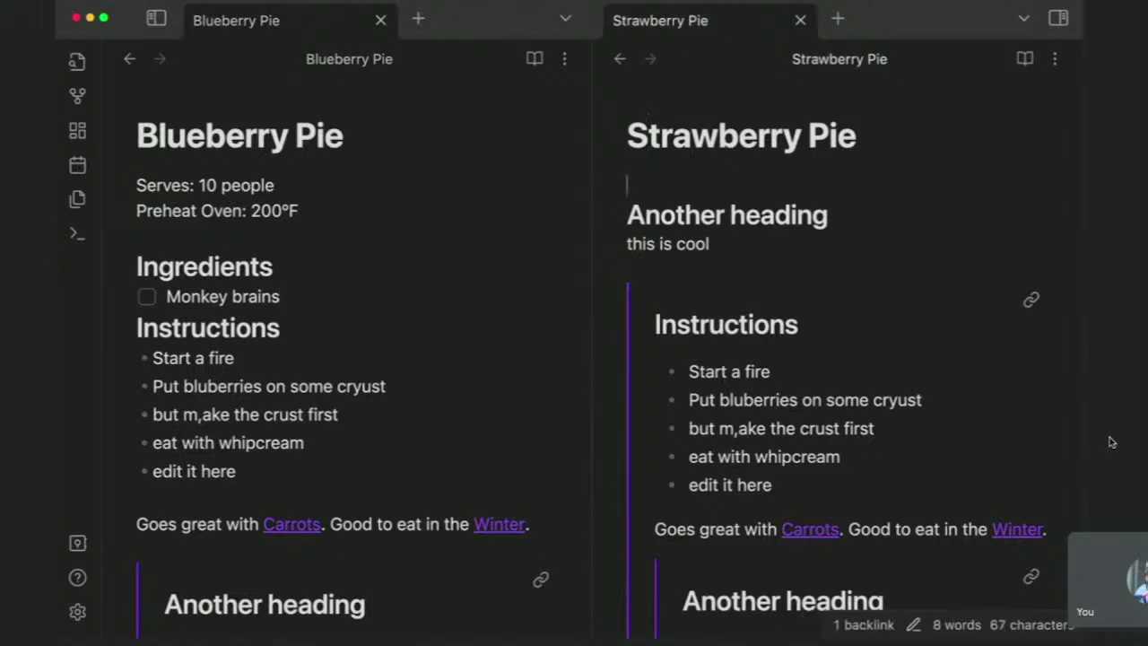
{"action": "left_click", "coordinate": [167, 136]}
{"action": "key", "text": "Return"}
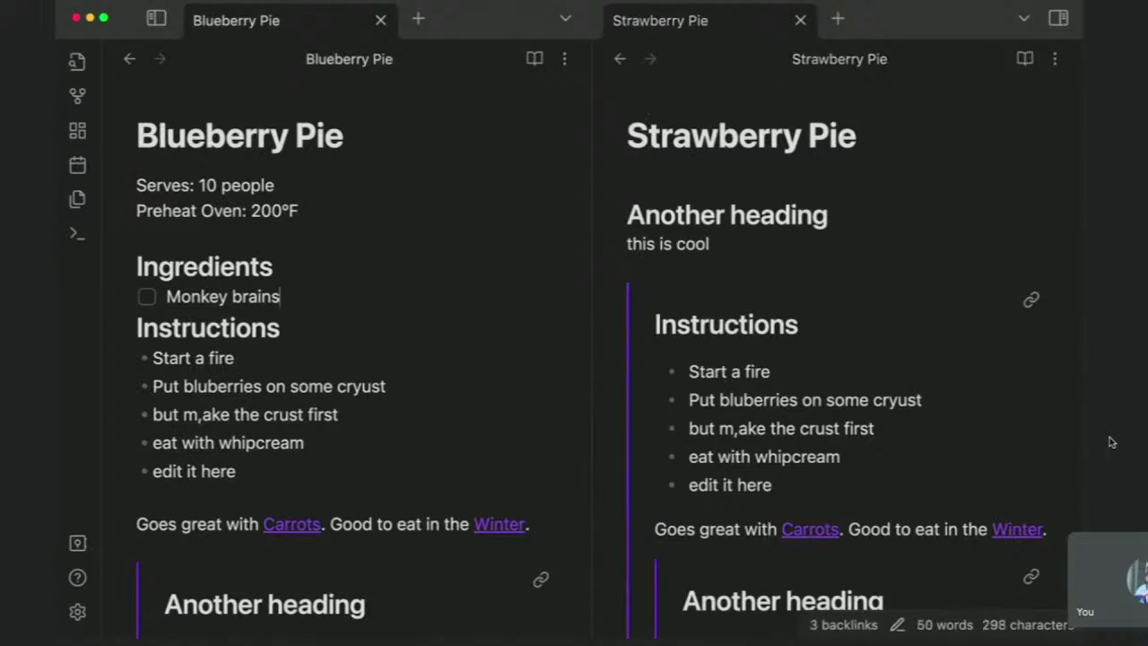
{"action": "key", "text": "Return"}
{"action": "key", "text": "Up"}
{"action": "key", "text": "Up"}
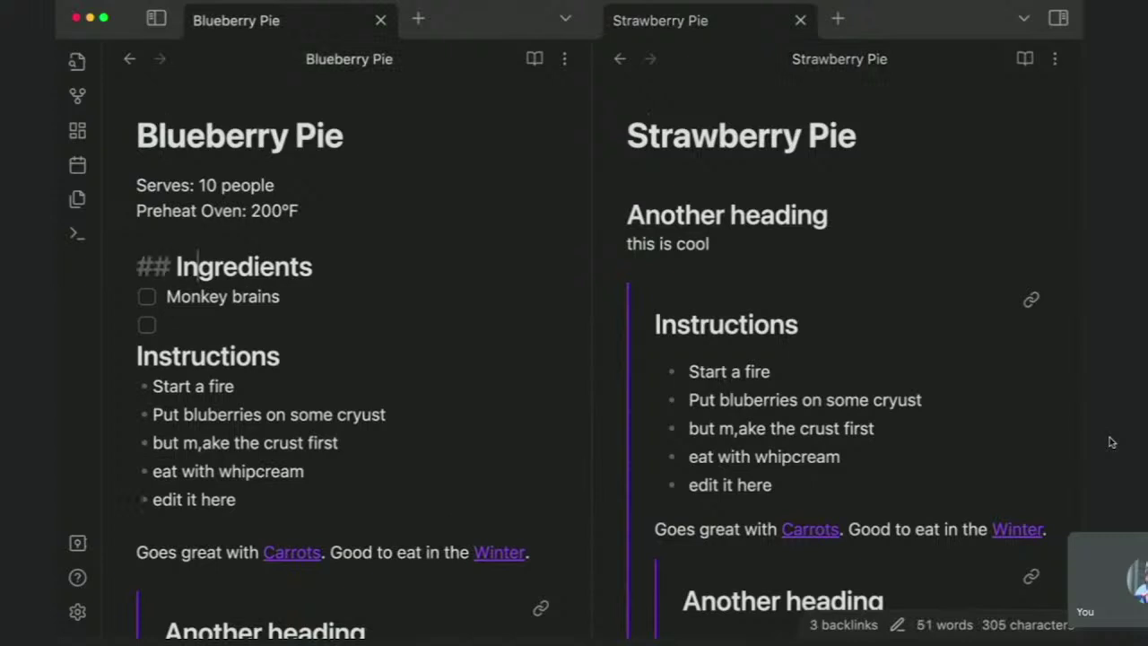
Add a frontmatter block delimited by "---" lines and containing "frontmatter: looks like this" above the Serves line in Blueberry Pie
{"action": "left_click", "coordinate": [164, 184]}
{"action": "key", "text": "Return"}
{"action": "key", "text": "Up"}
{"action": "type", "text": "---"}
{"action": "key", "text": "Return"}
{"action": "type", "text": "frontmatter: l"}
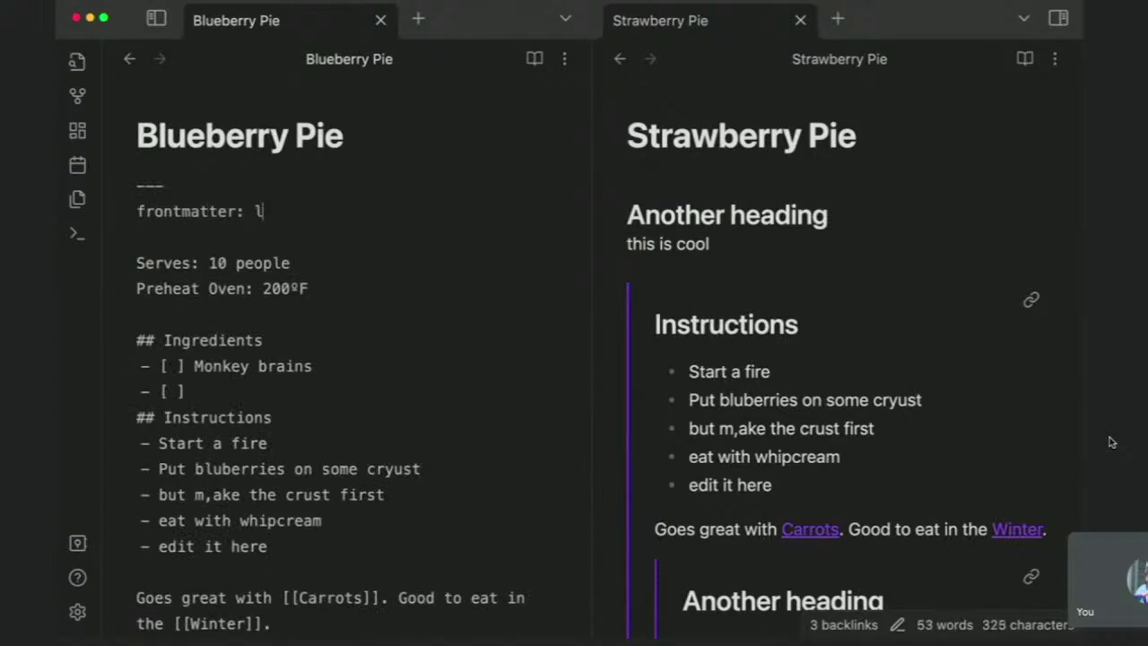
{"action": "type", "text": "ooks lk"}
{"action": "key", "text": "BackSpace"}
{"action": "type", "text": "ike this"}
{"action": "key", "text": "Return"}
{"action": "type", "text": "--"}
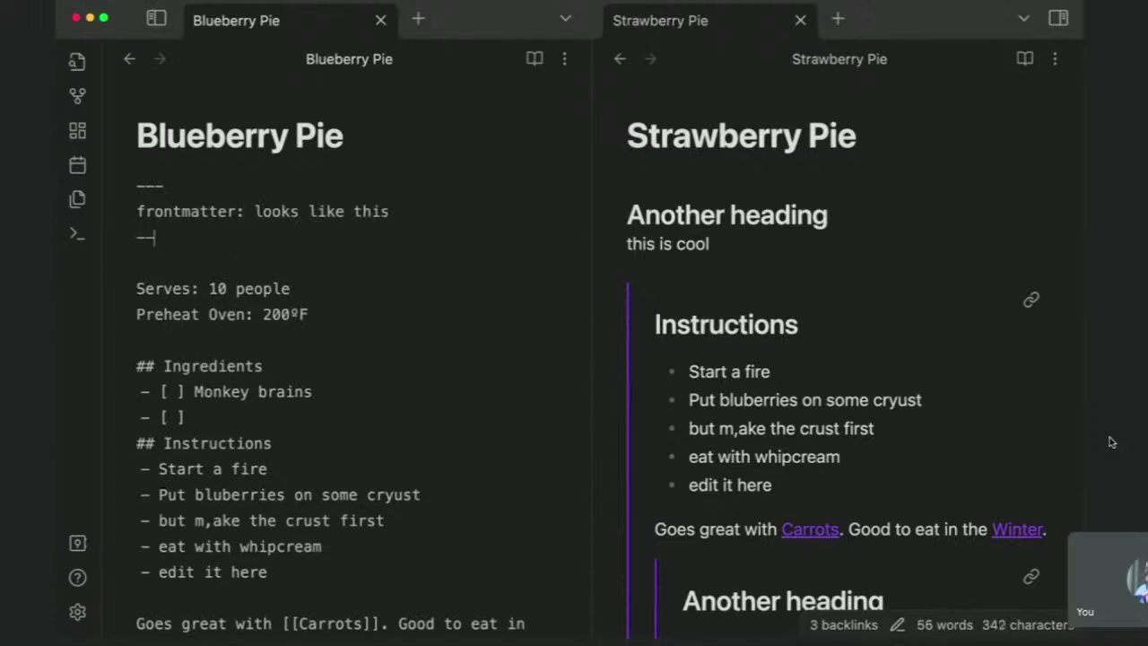
{"action": "type", "text": "-"}
{"action": "key", "text": "Return"}
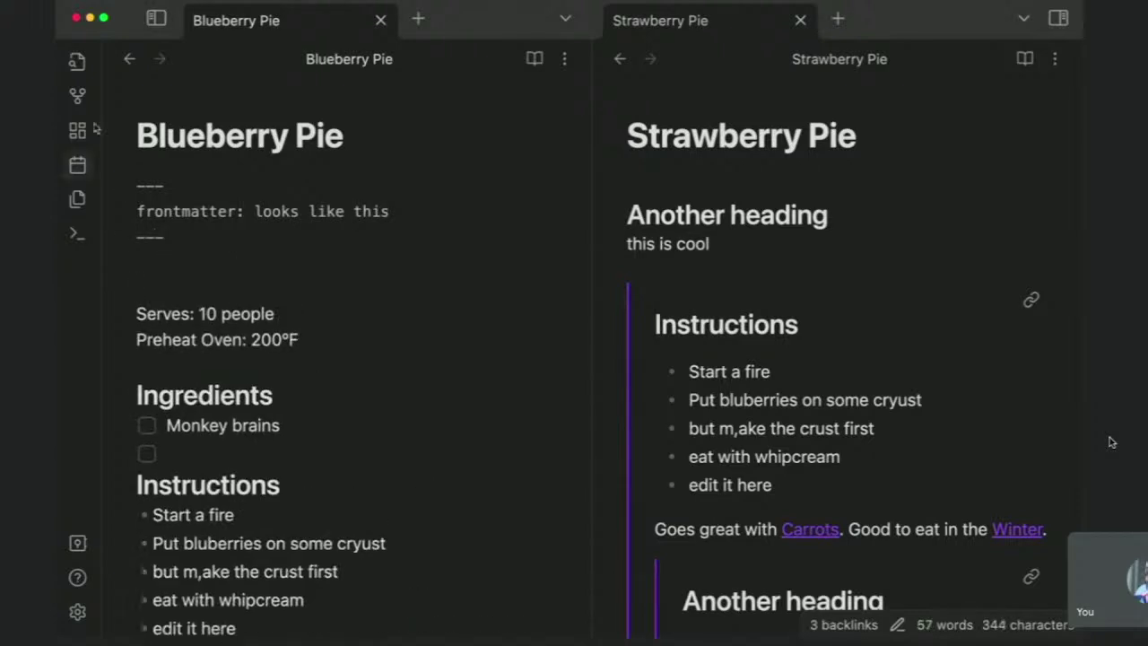
Check how Blueberry Pie's frontmatter displays in reading view, and return the note to editing view
{"action": "left_click", "coordinate": [121, 184]}
{"action": "left_click", "coordinate": [121, 184]}
{"action": "left_click", "coordinate": [534, 59]}
{"action": "left_click", "coordinate": [534, 59]}
{"action": "left_click", "coordinate": [535, 59]}
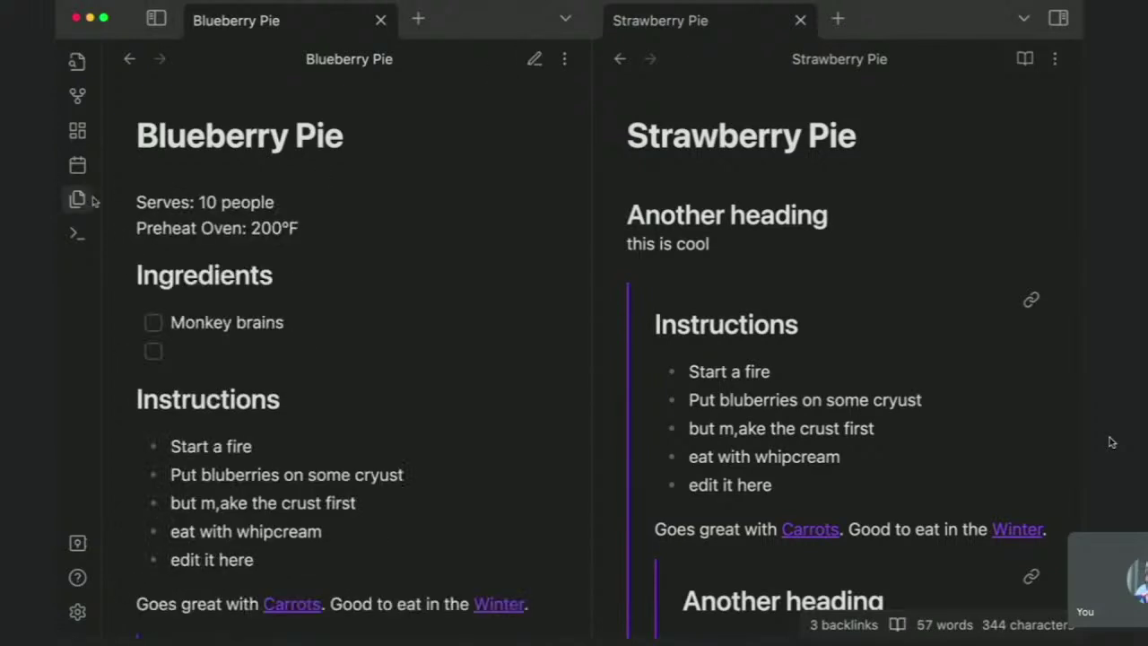
{"action": "left_click", "coordinate": [536, 60]}
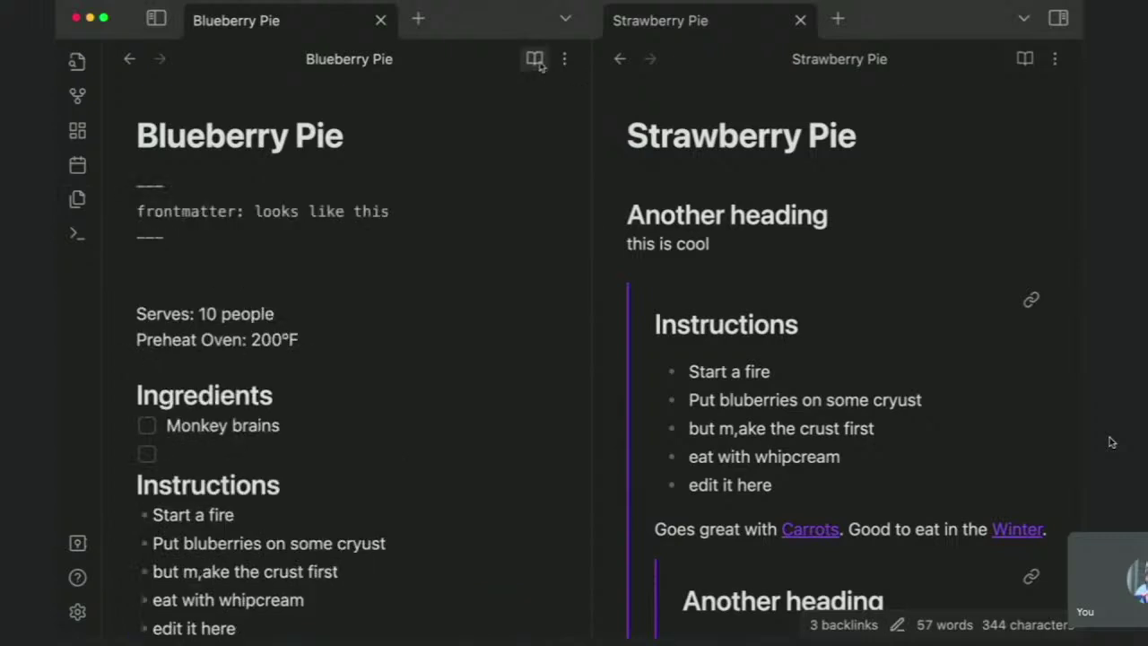
Try adding a "created_at:" line below the existing frontmatter entry in Blueberry Pie, and remove it
{"action": "left_click", "coordinate": [404, 206]}
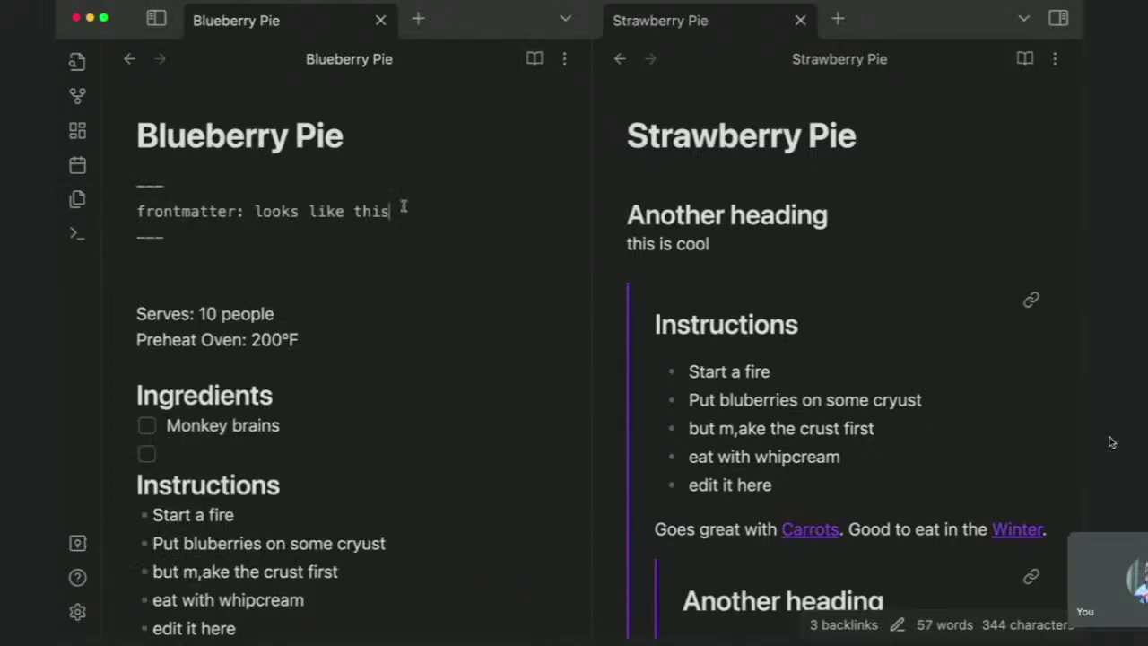
{"action": "key", "text": "Return"}
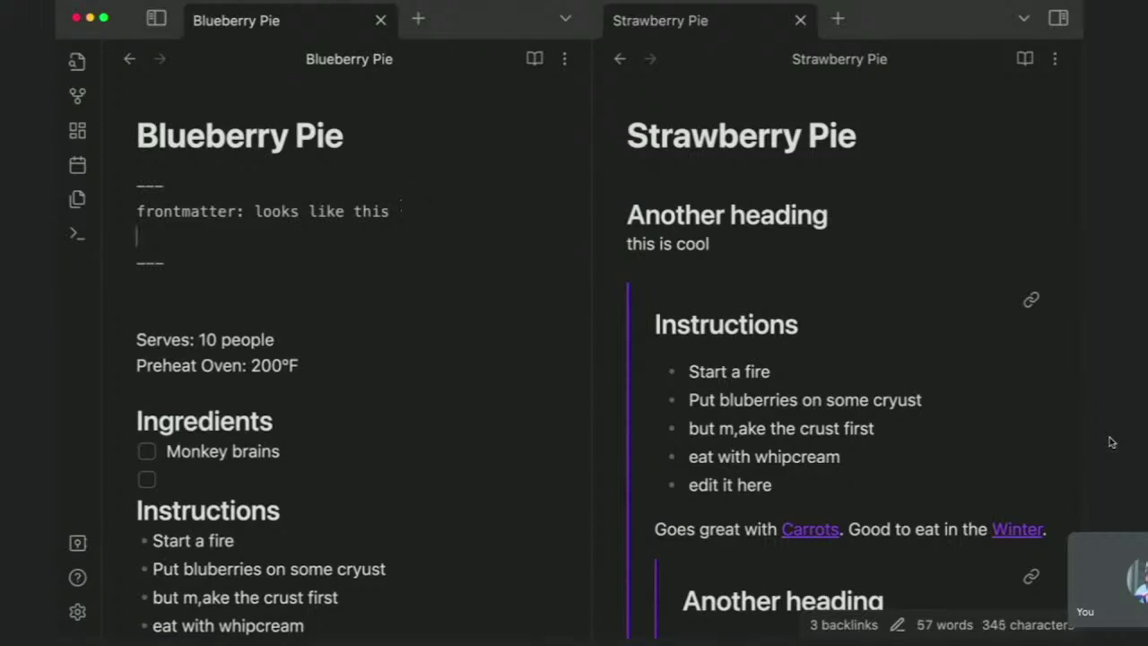
{"action": "type", "text": "created_at:"}
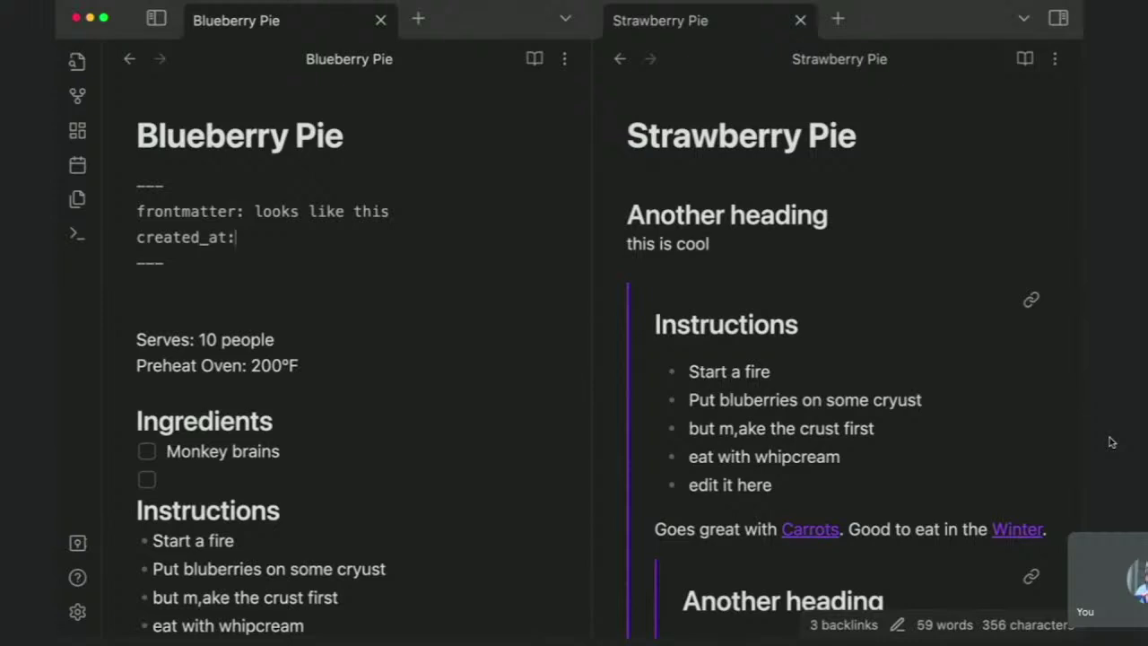
{"action": "key", "text": "super+shift+Left"}
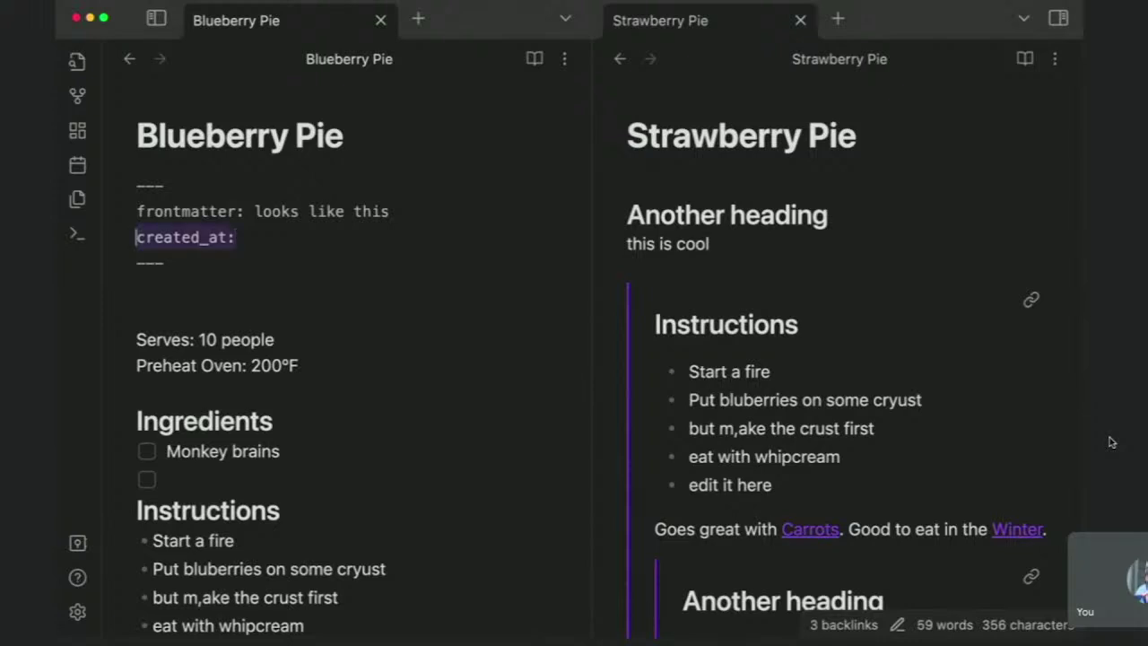
{"action": "key", "text": "BackSpace"}
{"action": "key", "text": "BackSpace"}
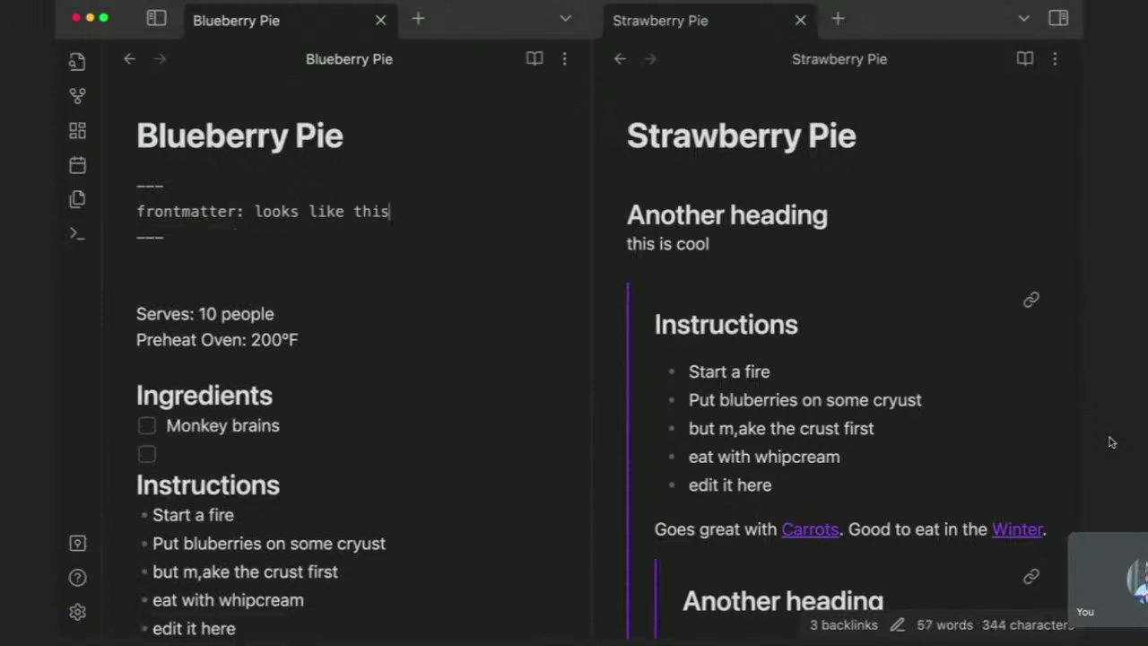
Turn on community plugins in the settings after reviewing the plugin security information
{"action": "key", "text": "super+comma"}
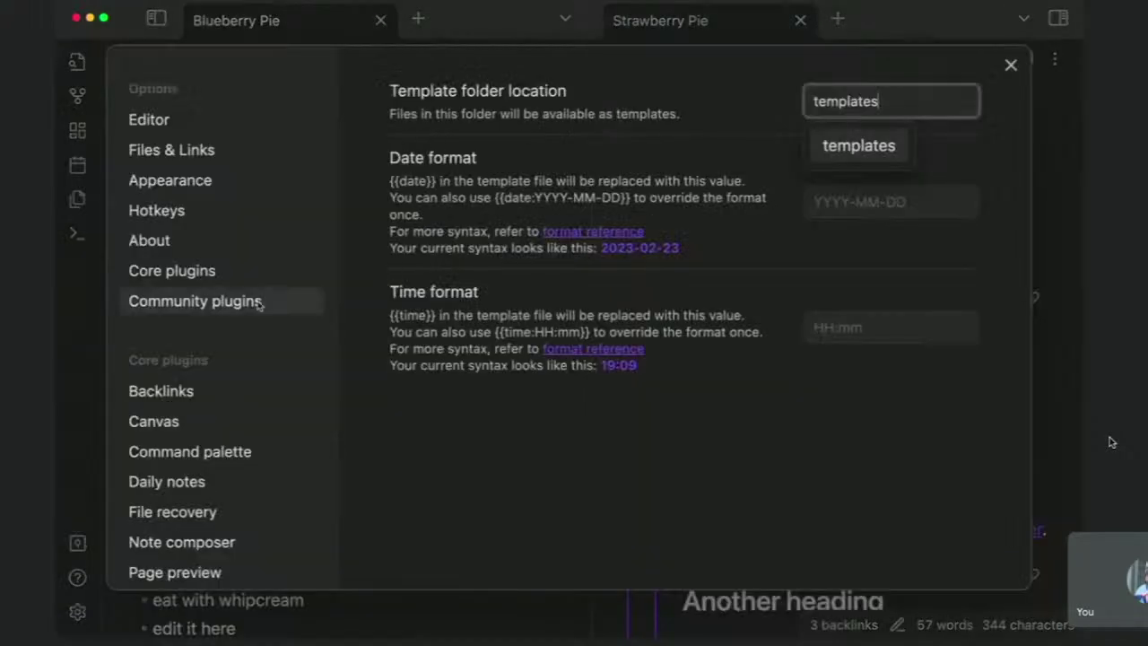
{"action": "key", "text": "Escape"}
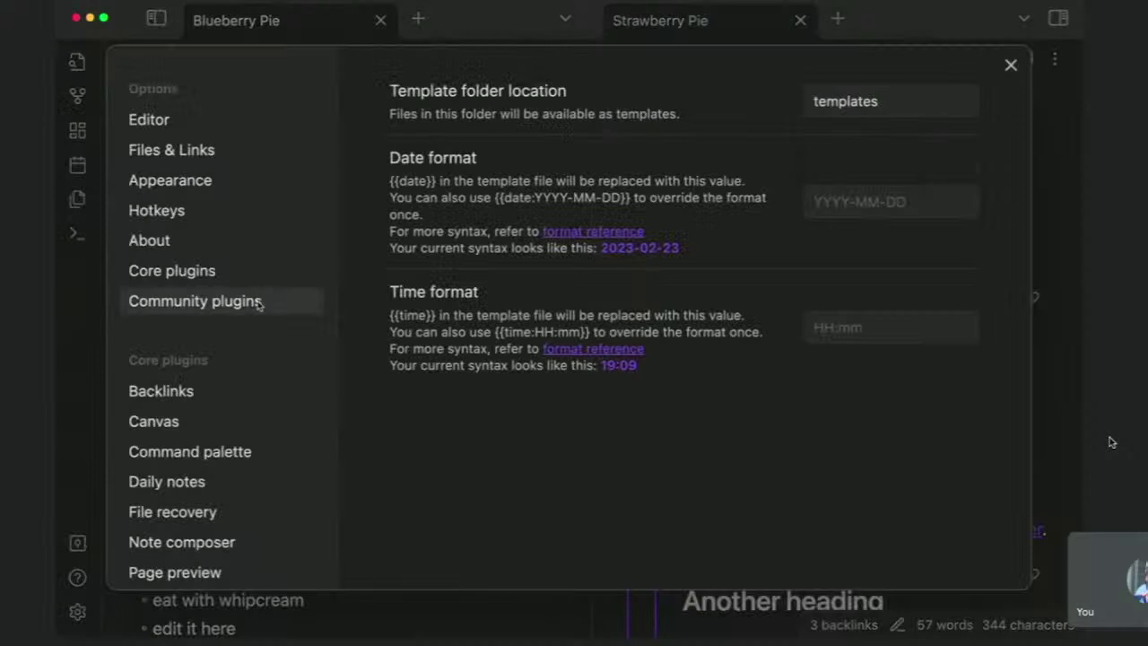
{"action": "left_click", "coordinate": [258, 305]}
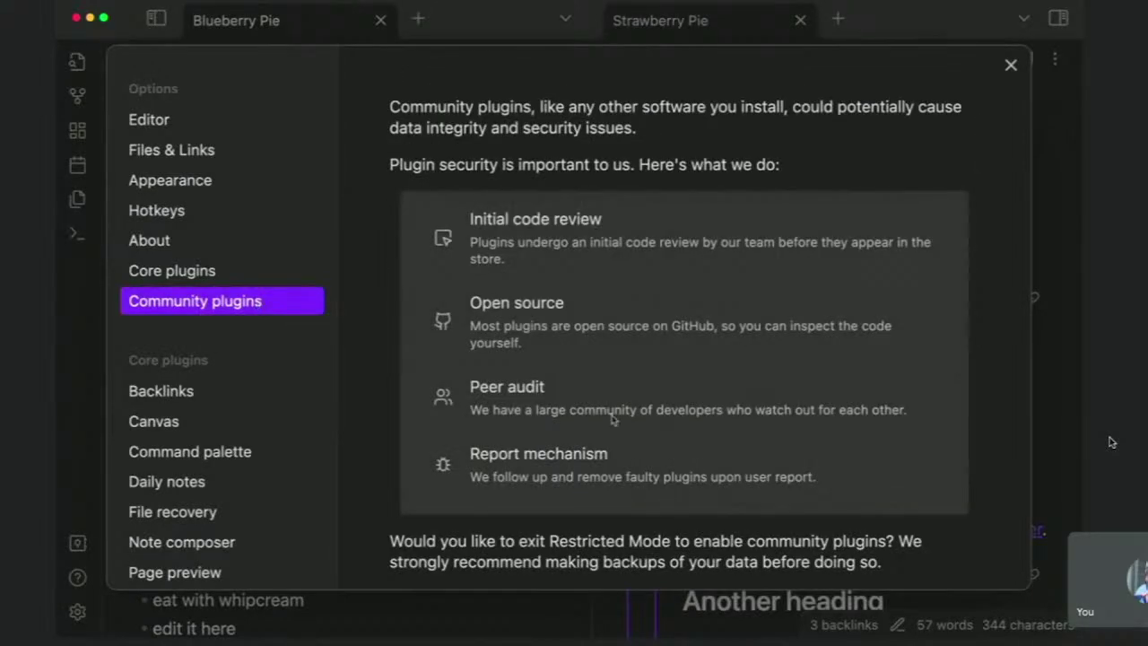
{"action": "scroll", "coordinate": [613, 418], "scroll_direction": "down", "scroll_amount": 3}
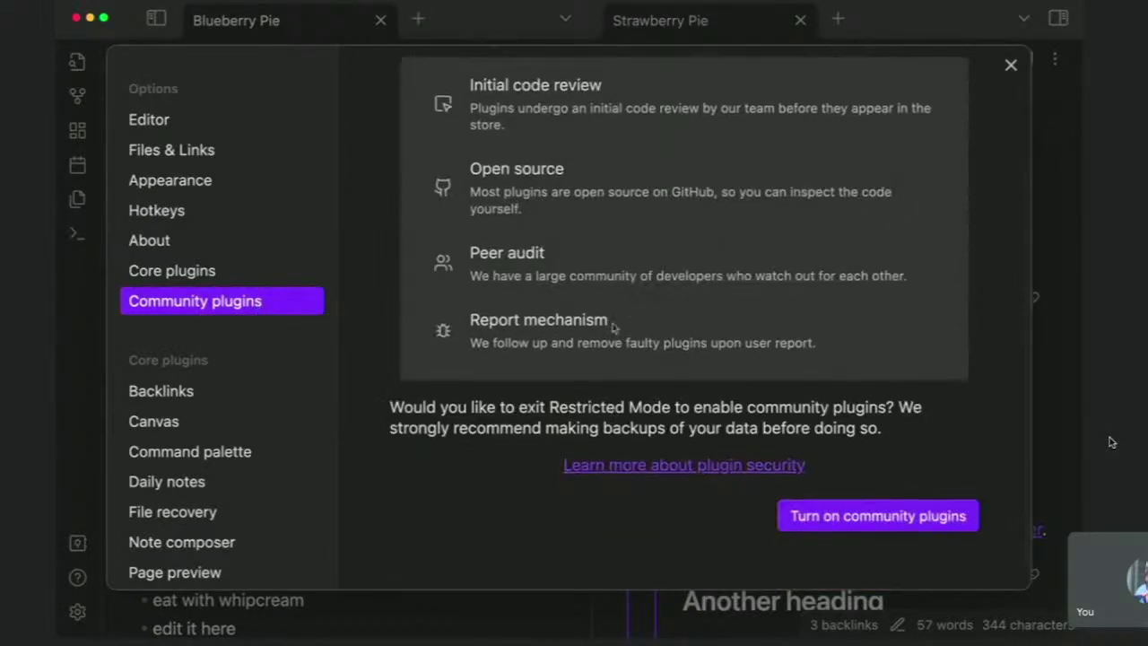
{"action": "scroll", "coordinate": [613, 329], "scroll_direction": "up", "scroll_amount": 2}
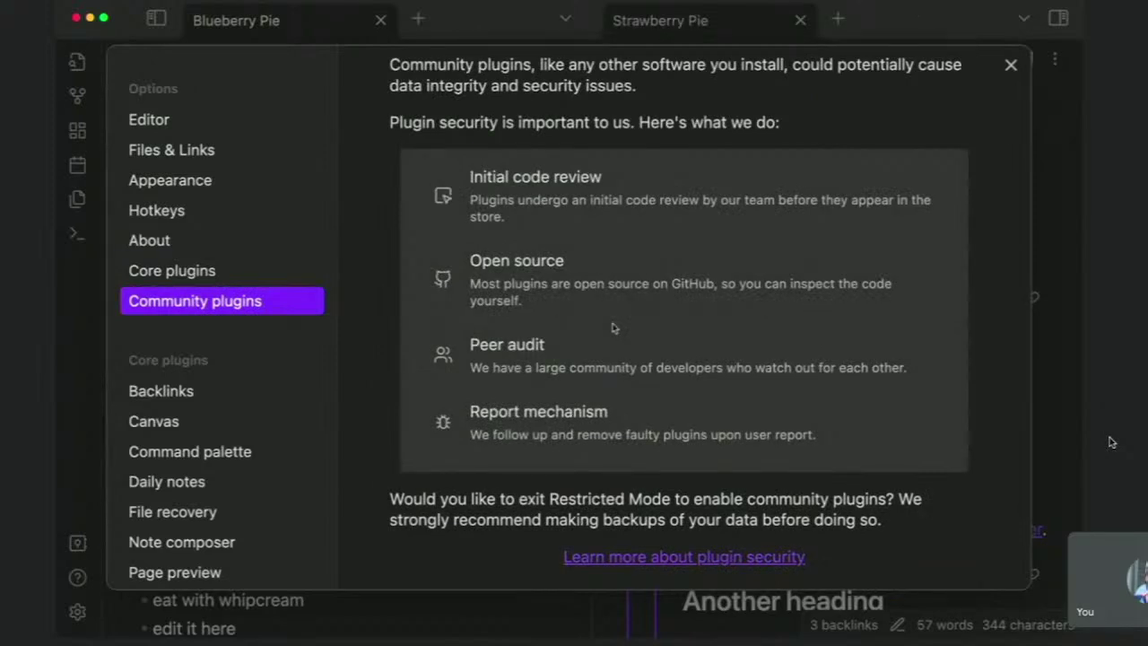
{"action": "scroll", "coordinate": [614, 328], "scroll_direction": "down", "scroll_amount": 3}
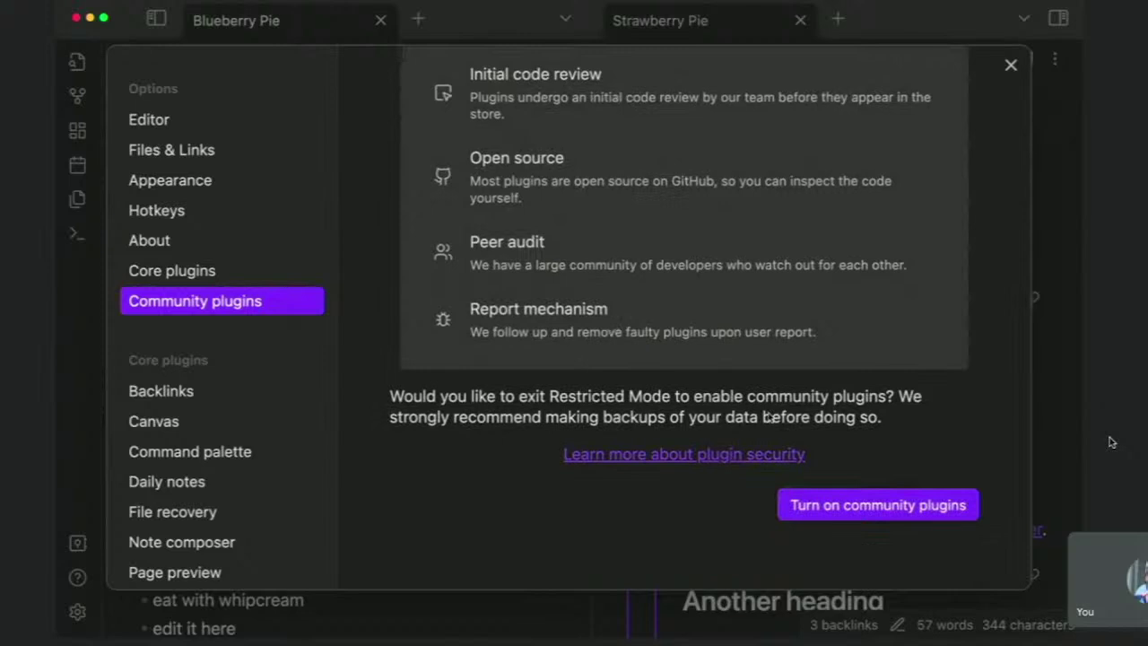
{"action": "left_click", "coordinate": [941, 513]}
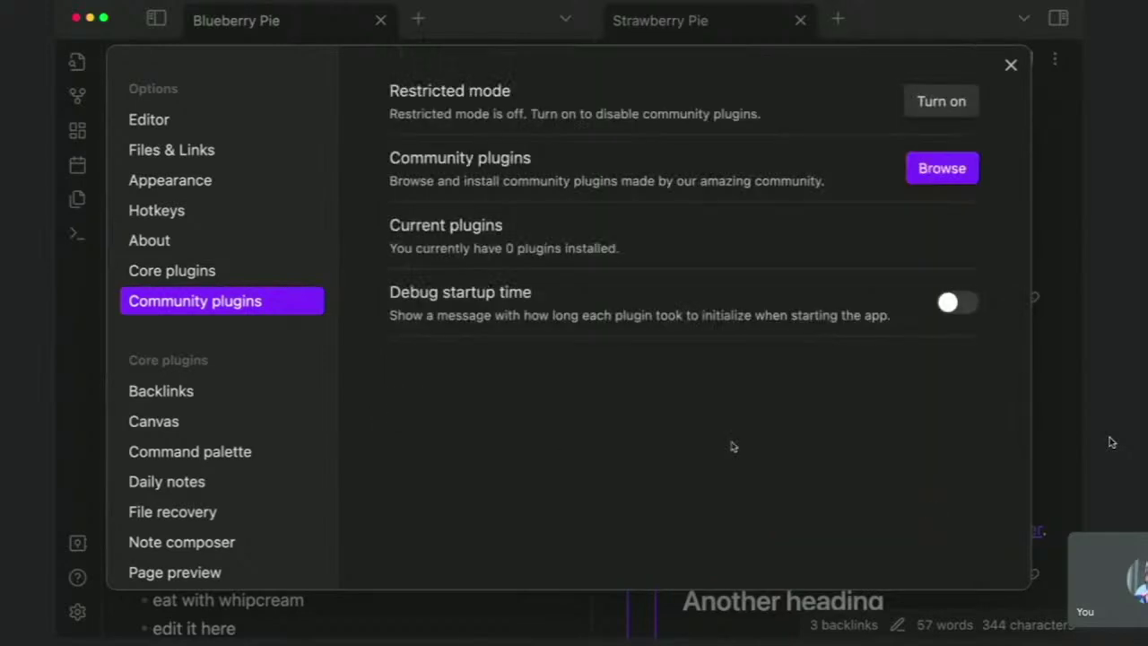
Browse the community plugins, search for "natur" and install Natural Language Dates
{"action": "left_click", "coordinate": [929, 178]}
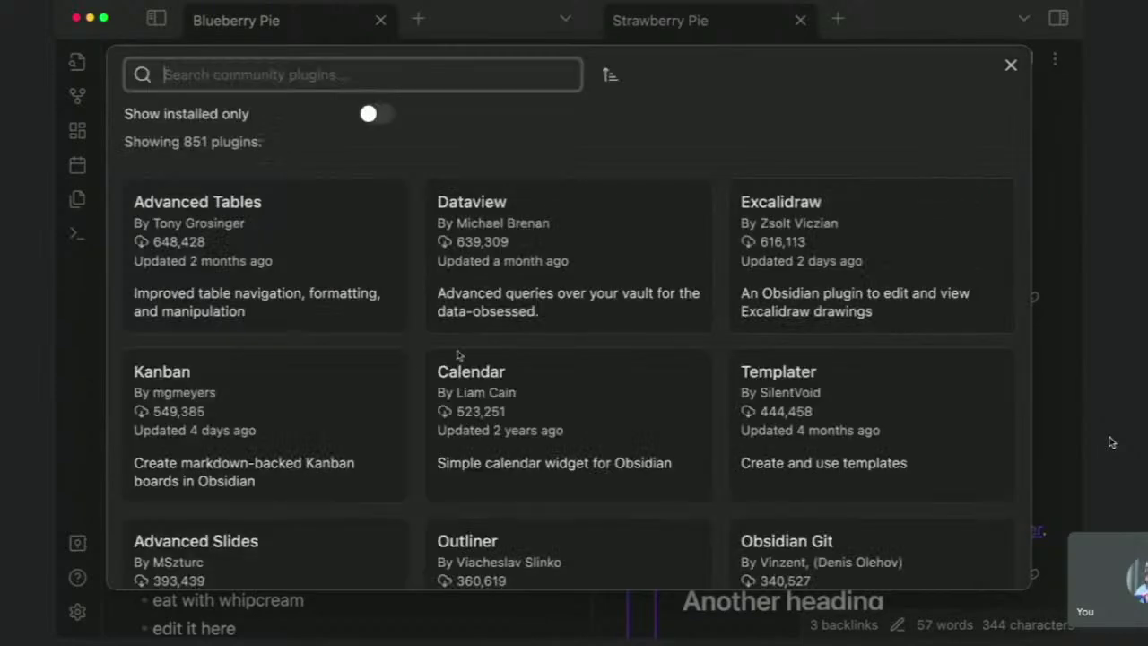
{"action": "scroll", "coordinate": [418, 375], "scroll_direction": "down", "scroll_amount": 1}
{"action": "scroll", "coordinate": [418, 375], "scroll_direction": "down", "scroll_amount": 3}
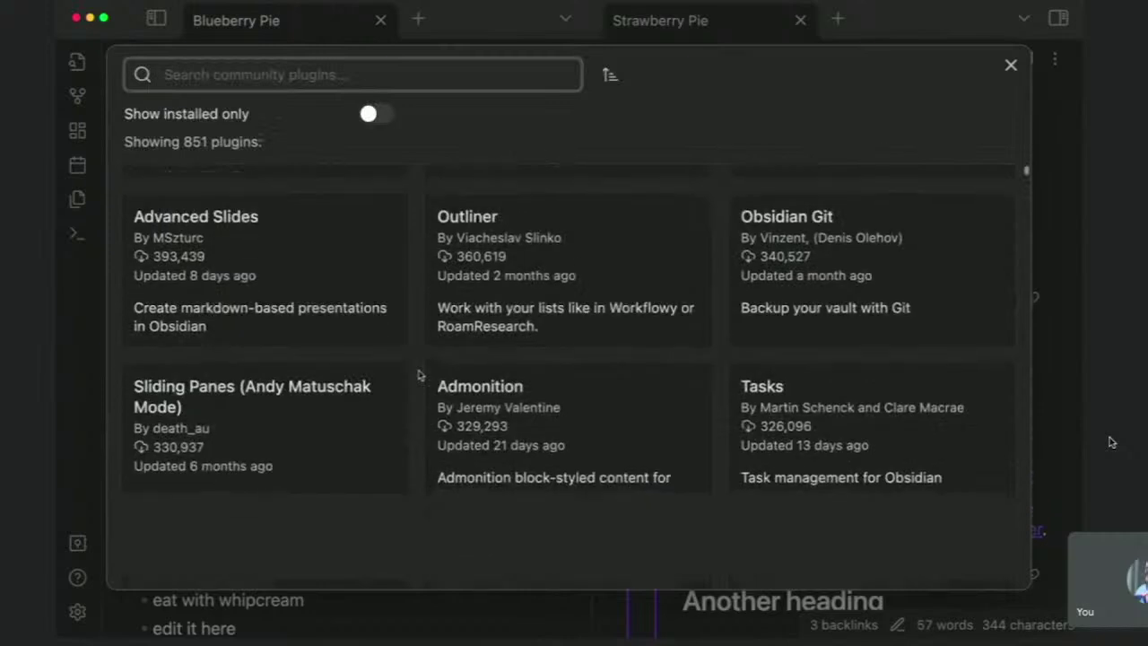
{"action": "type", "text": "na"}
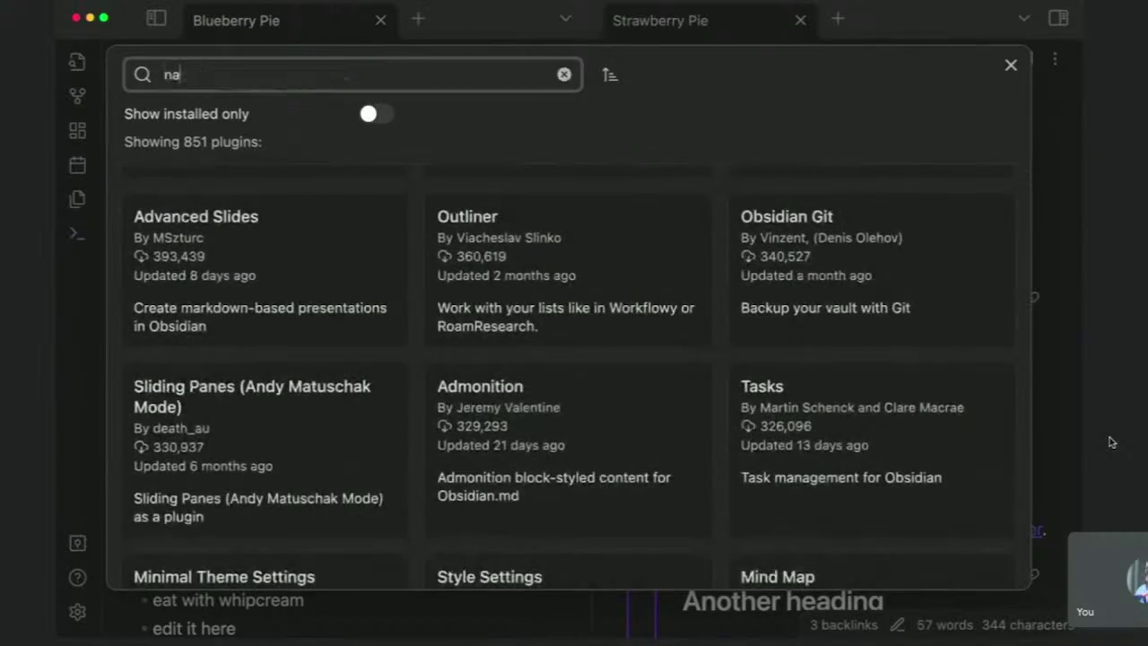
{"action": "type", "text": "tura"}
{"action": "key", "text": "BackSpace"}
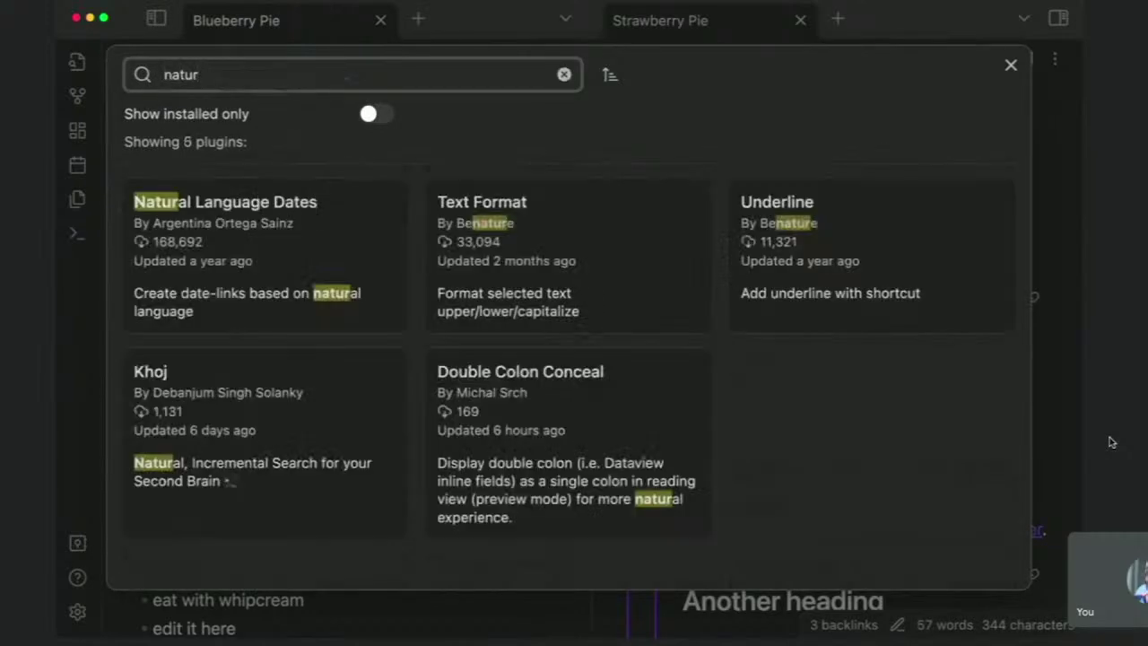
{"action": "left_click", "coordinate": [315, 277]}
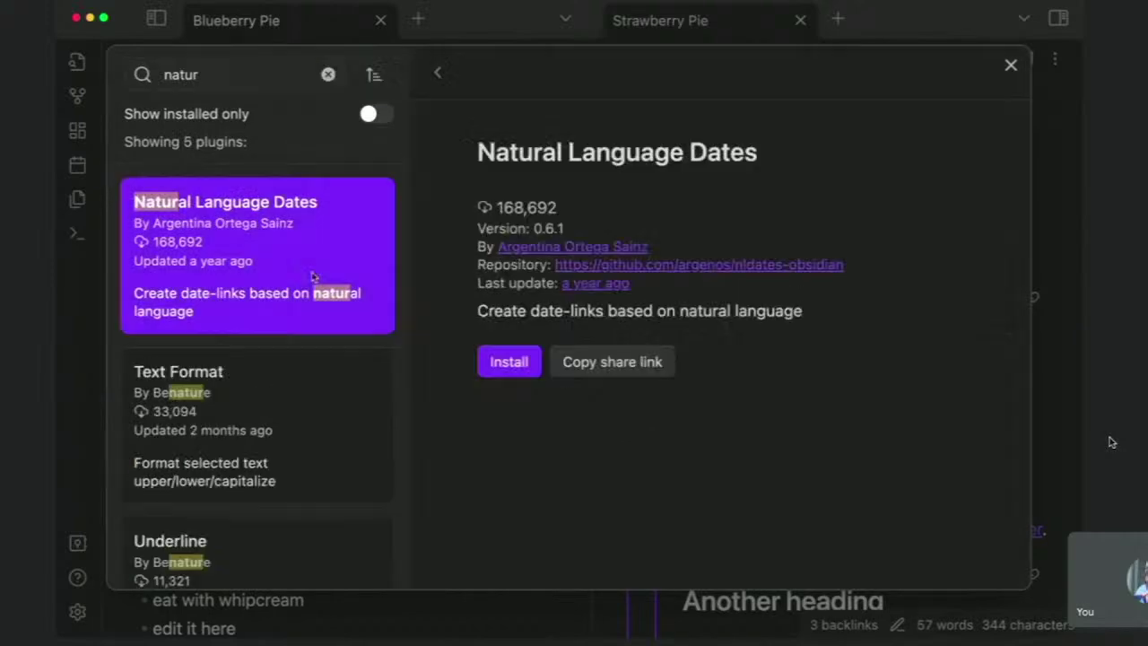
{"action": "left_click", "coordinate": [515, 360]}
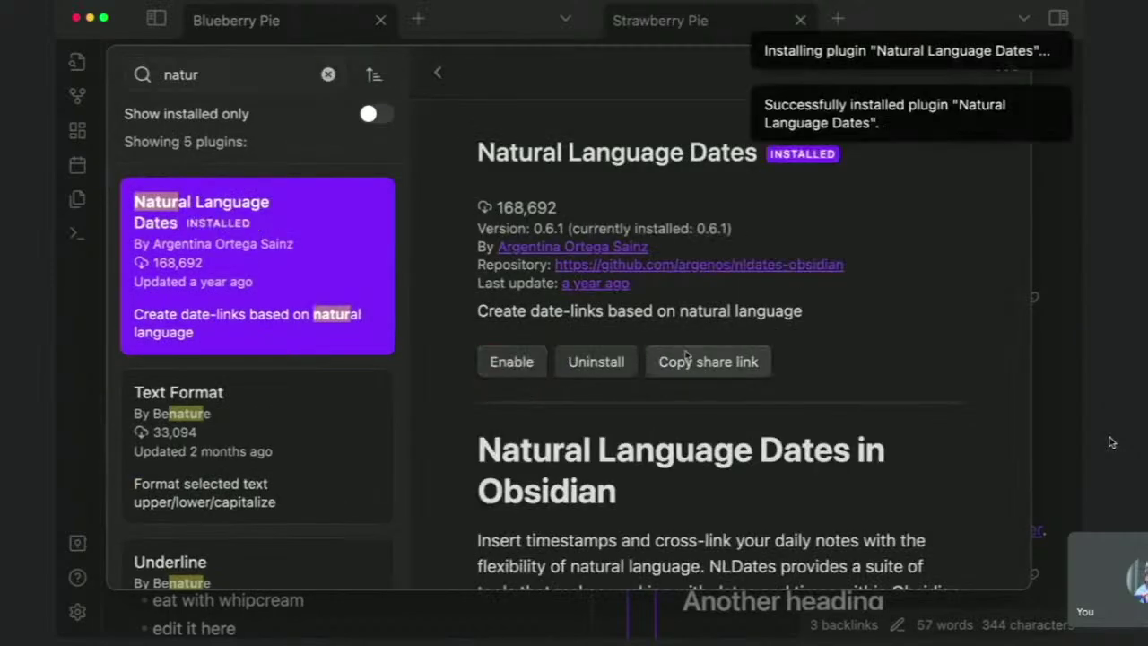
Enable the Natural Language Dates plugin and return to the Blueberry Pie note
{"action": "left_click", "coordinate": [511, 362]}
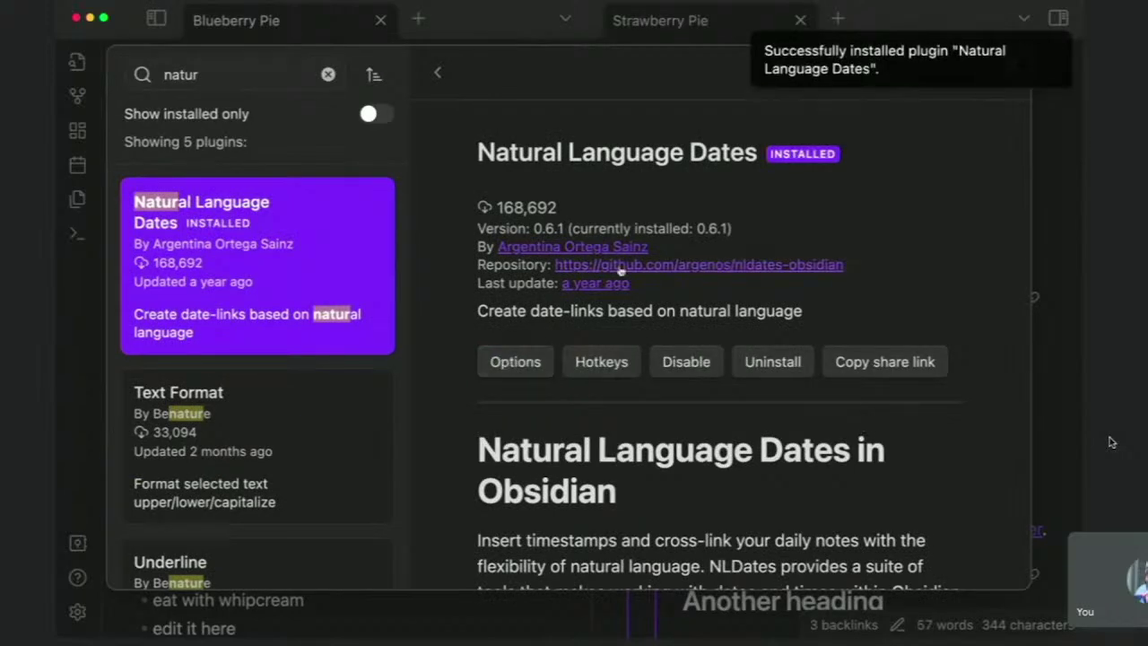
{"action": "scroll", "coordinate": [622, 536], "scroll_direction": "down", "scroll_amount": 3}
{"action": "scroll", "coordinate": [622, 536], "scroll_direction": "up", "scroll_amount": 3}
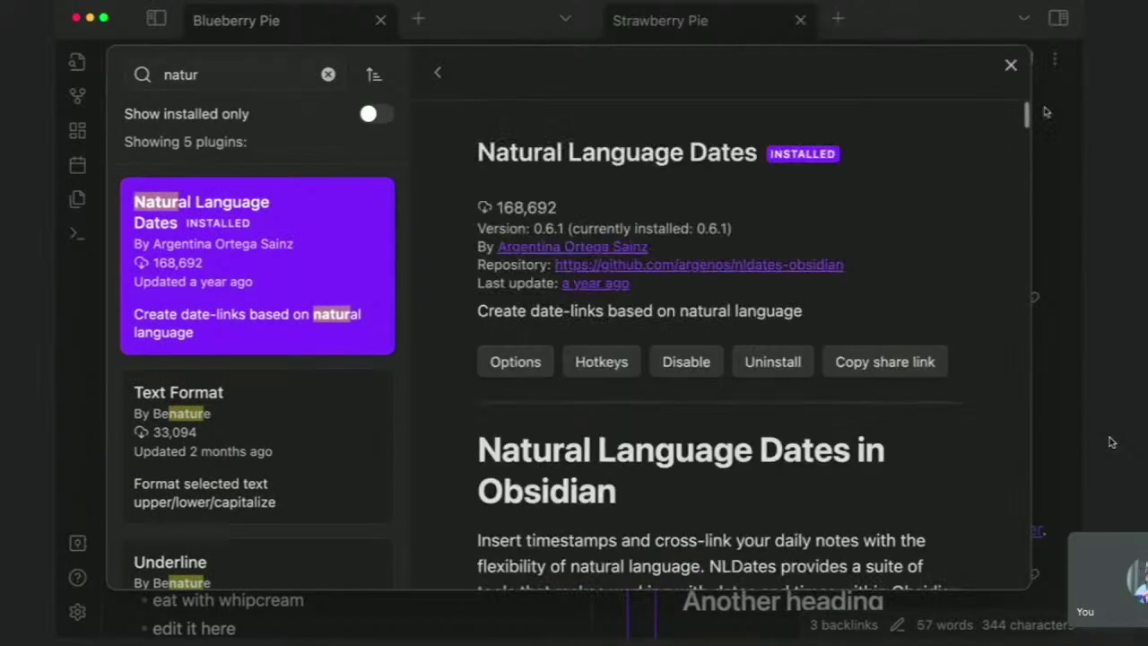
{"action": "left_click", "coordinate": [1011, 65]}
{"action": "left_click", "coordinate": [1014, 66]}
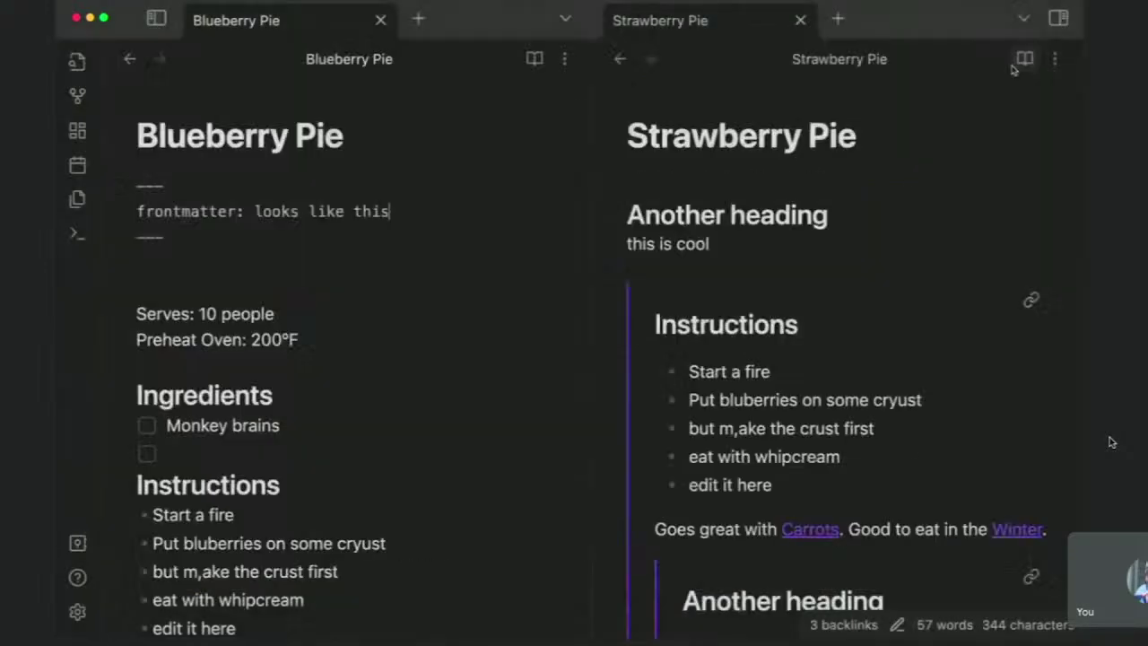
Insert a link to Today, 2023-02-23, below Blueberry Pie's frontmatter through the "@" date suggestions, and reveal its double-bracket markup
{"action": "left_click", "coordinate": [259, 254]}
{"action": "key", "text": "Return"}
{"action": "type", "text": "@"}
{"action": "key", "text": "BackSpace"}
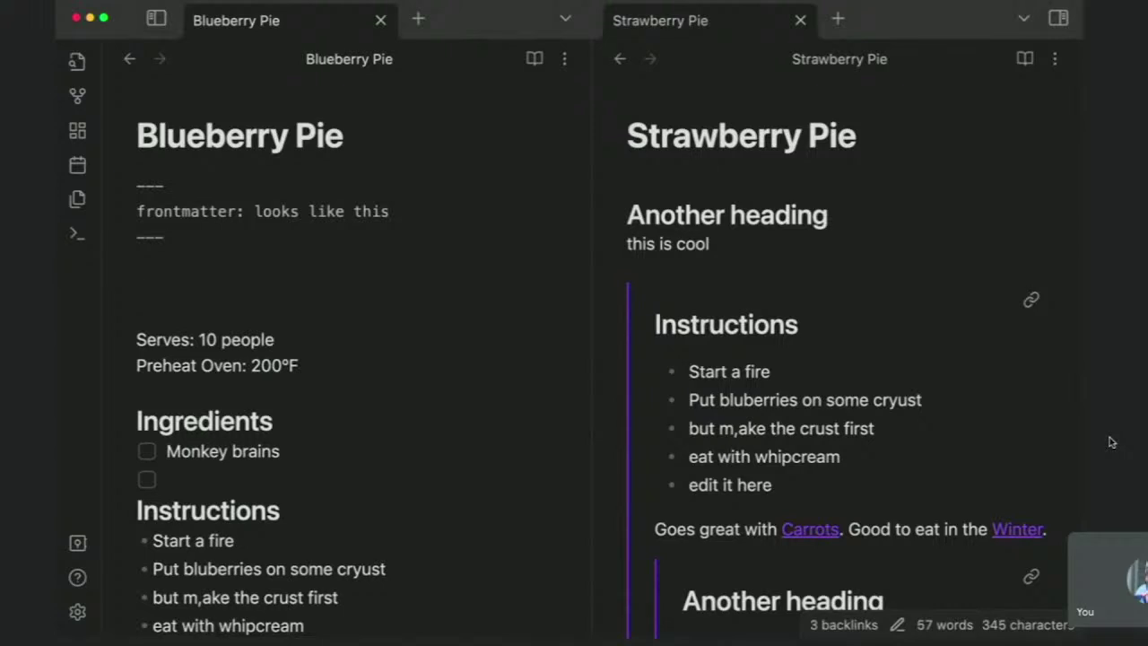
{"action": "type", "text": "@"}
{"action": "key", "text": "Return"}
{"action": "key", "text": "Return"}
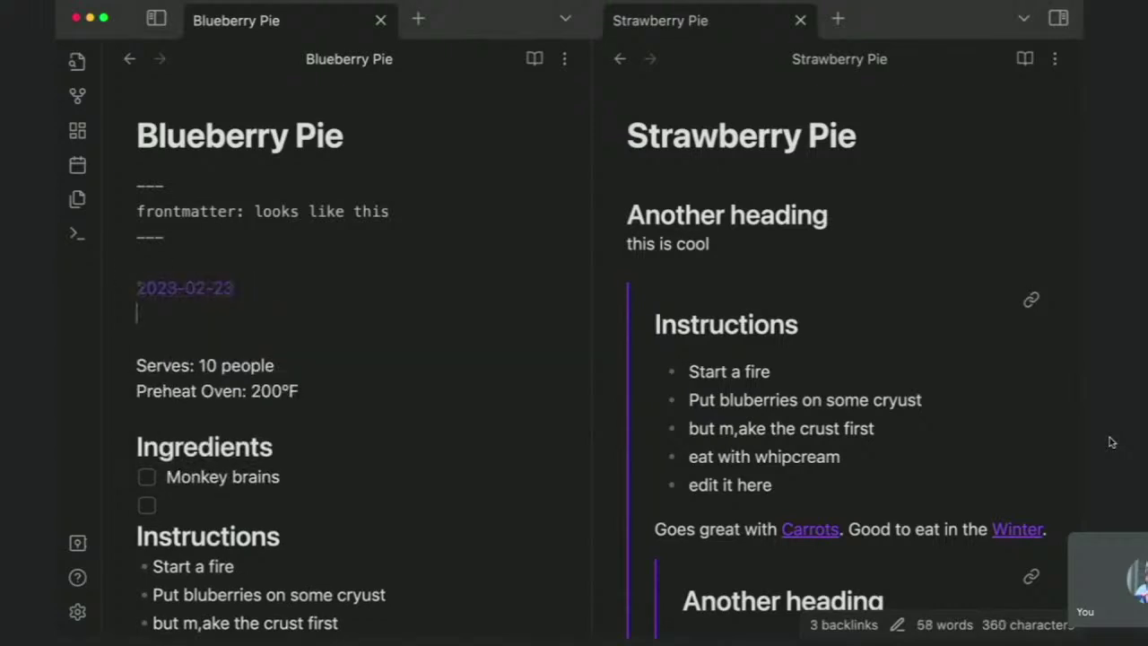
{"action": "key", "text": "Up"}
{"action": "key", "text": "Right"}
{"action": "key", "text": "Right"}
{"action": "key", "text": "Right"}
{"action": "key", "text": "super+Right"}
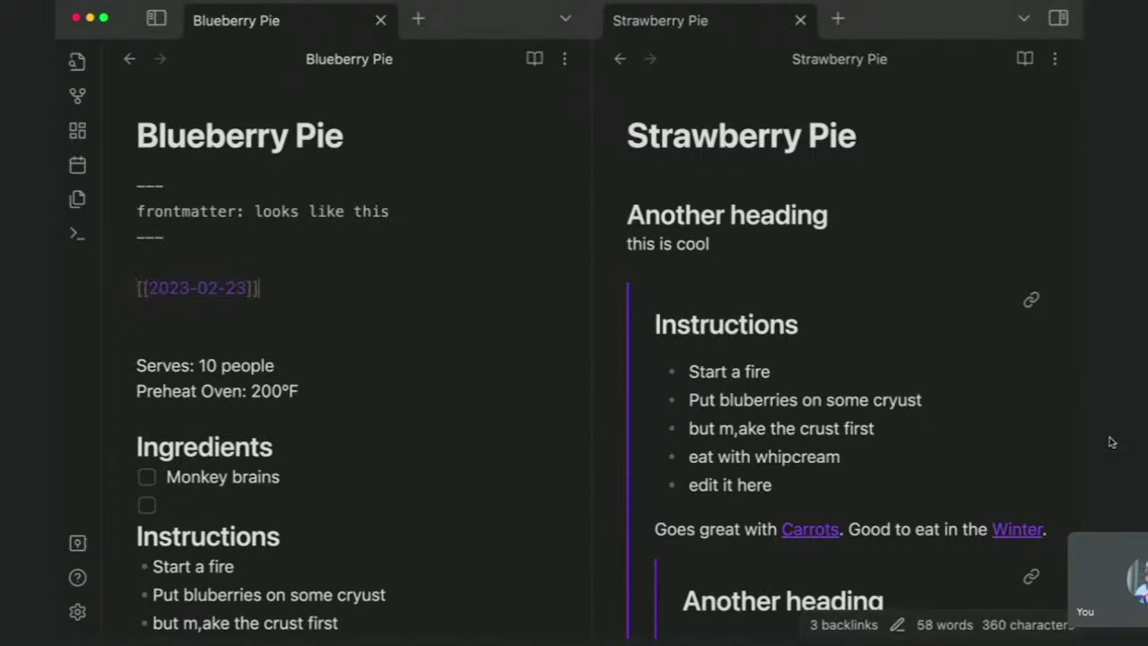
Add a Tomorrow date link, 2023-02-24, below the 2023-02-23 link, leaving a blank line between them
{"action": "key", "text": "Return"}
{"action": "key", "text": "Return"}
{"action": "type", "text": "@tom"}
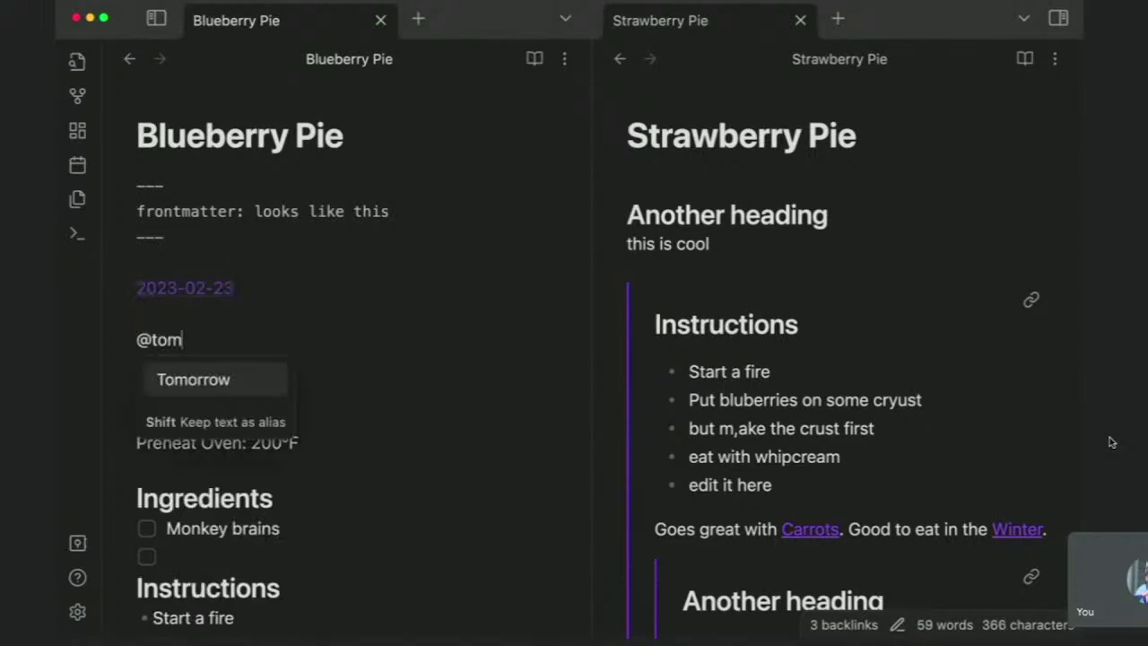
{"action": "key", "text": "Return"}
{"action": "key", "text": "super+BackSpace"}
{"action": "type", "text": "@t"}
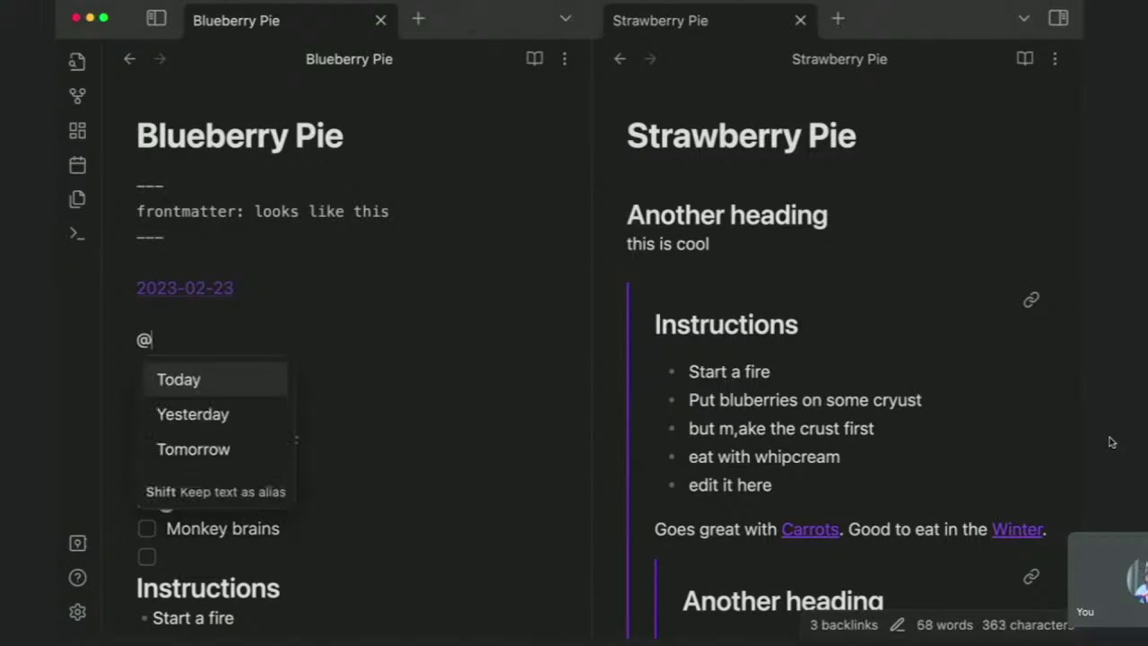
{"action": "key", "text": "Down"}
{"action": "key", "text": "Return"}
{"action": "key", "text": "Return"}
{"action": "key", "text": "Return"}
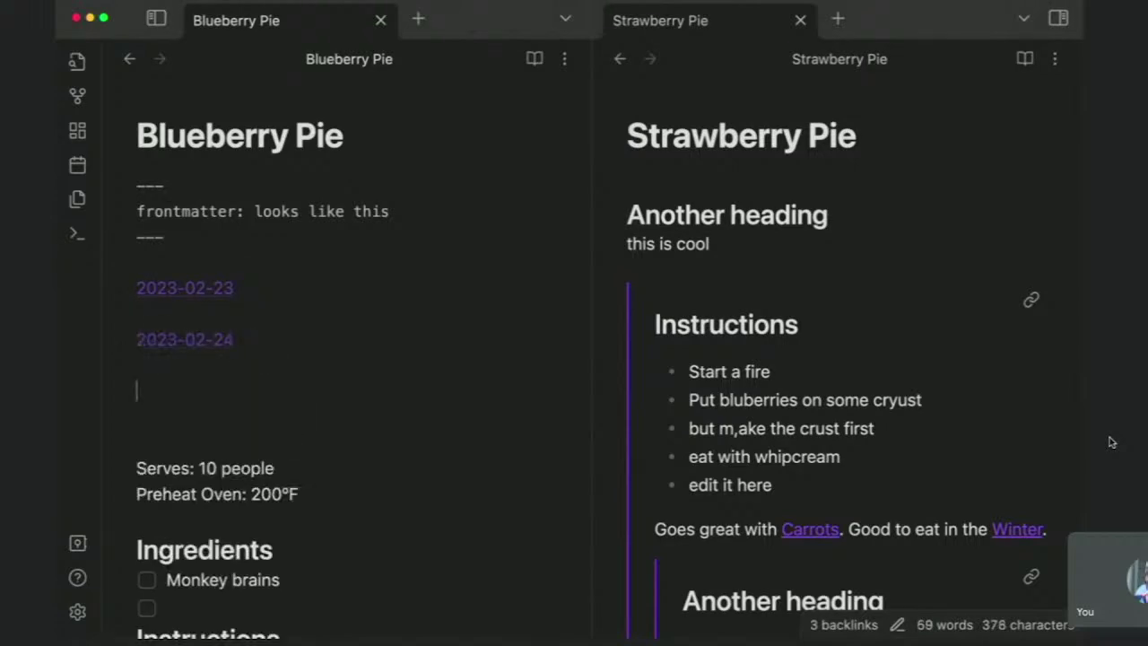
Add a "next week" date link, 2023-02-26, below the 2023-02-24 link
{"action": "type", "text": "@"}
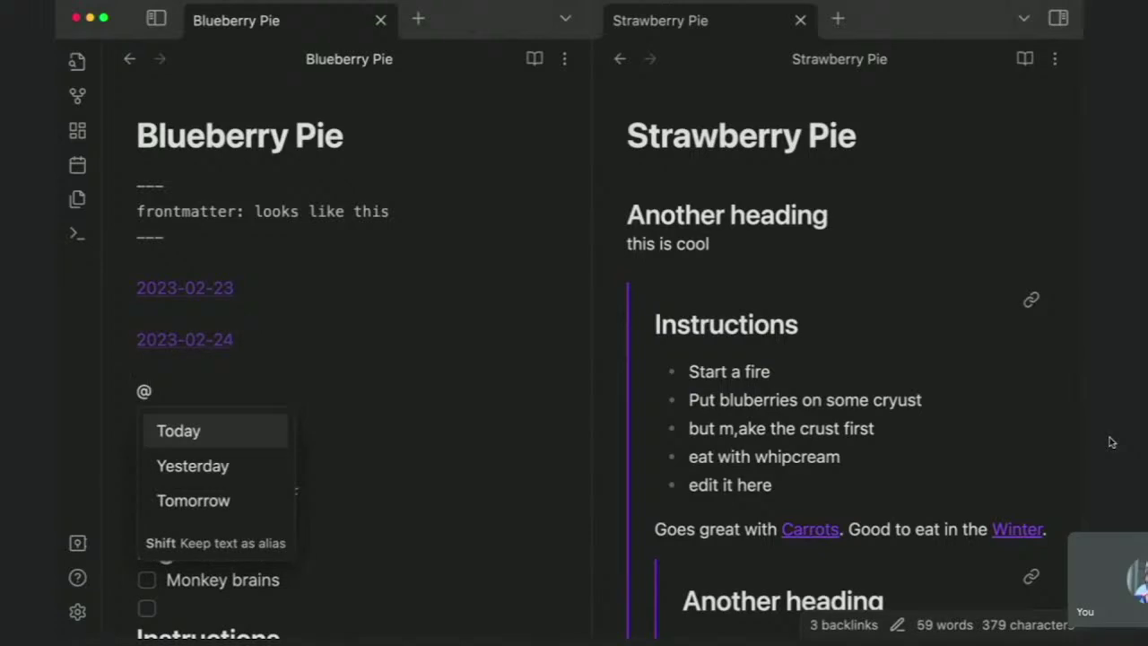
{"action": "type", "text": "next"}
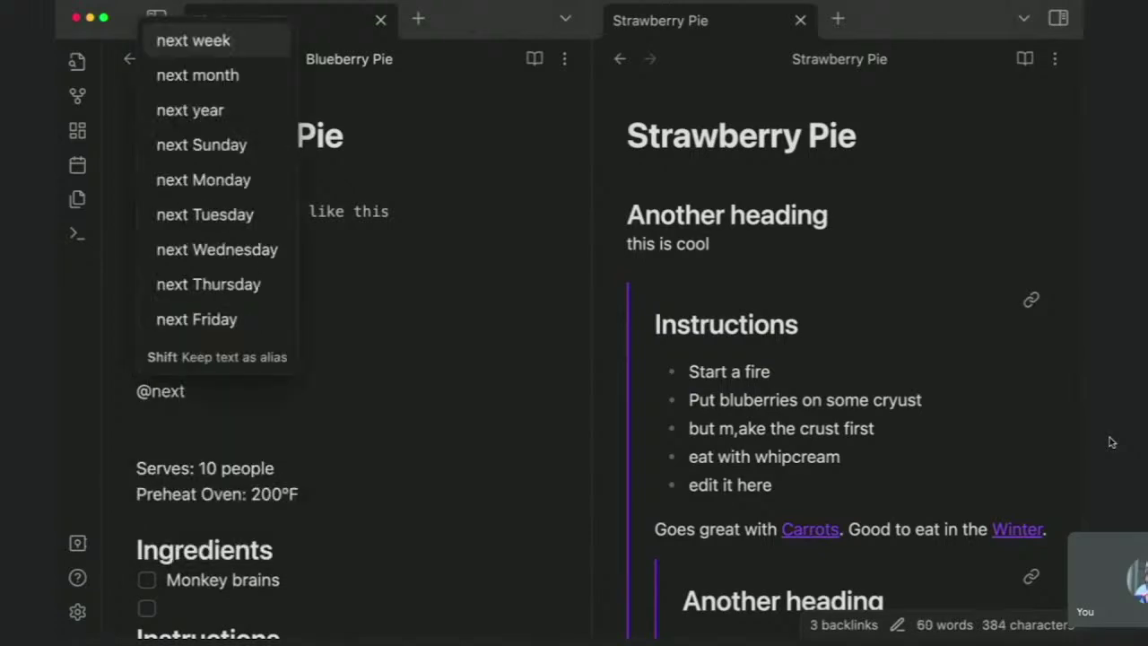
{"action": "key", "text": "Return"}
{"action": "key", "text": "Return"}
{"action": "key", "text": "Return"}
Add a "next month" date link, 2023-03-01, below the 2023-02-26 link
{"action": "type", "text": "@"}
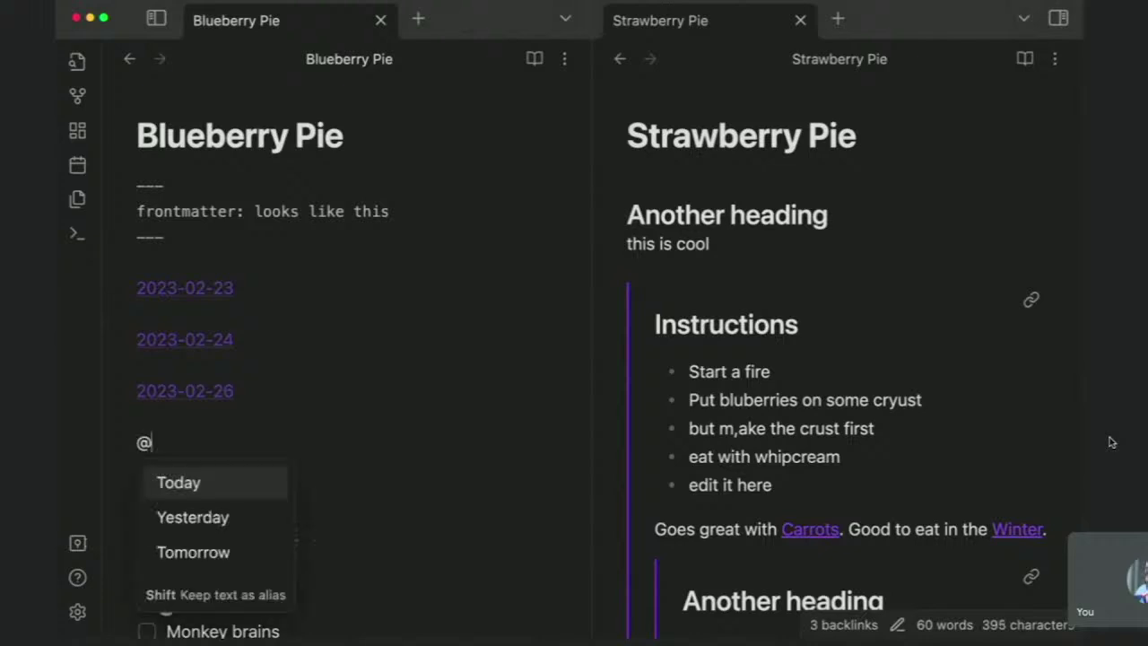
{"action": "type", "text": "next mont"}
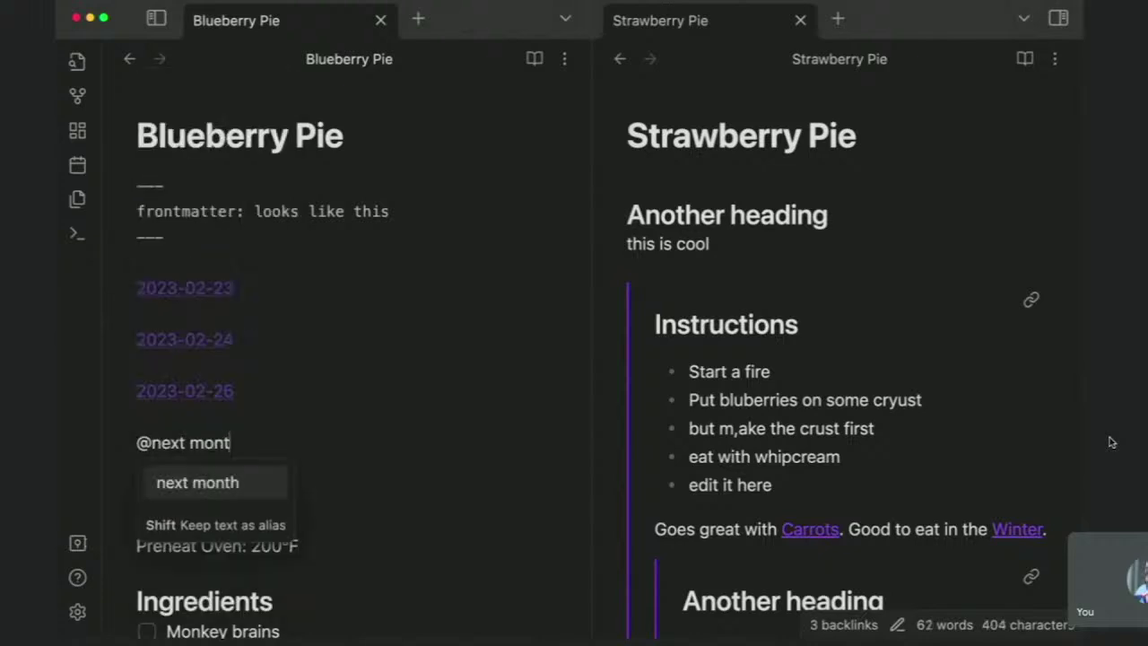
{"action": "key", "text": "Return"}
{"action": "key", "text": "Up"}
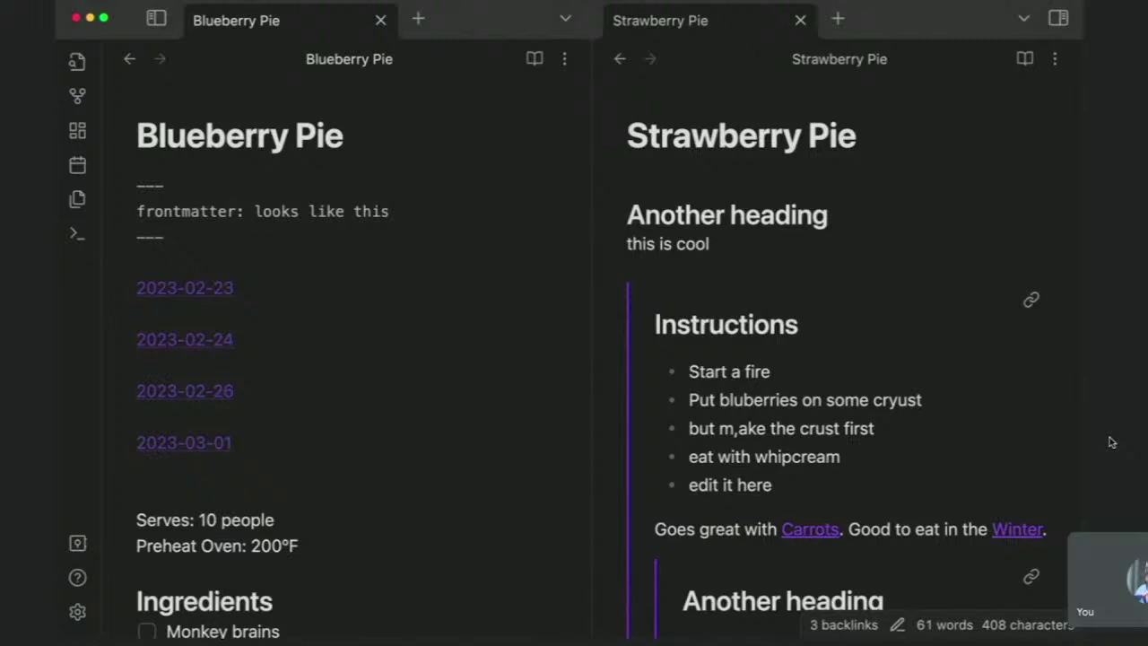
Examine the date format in the Natural Language Dates plugin's parser settings
{"action": "key", "text": "super+comma"}
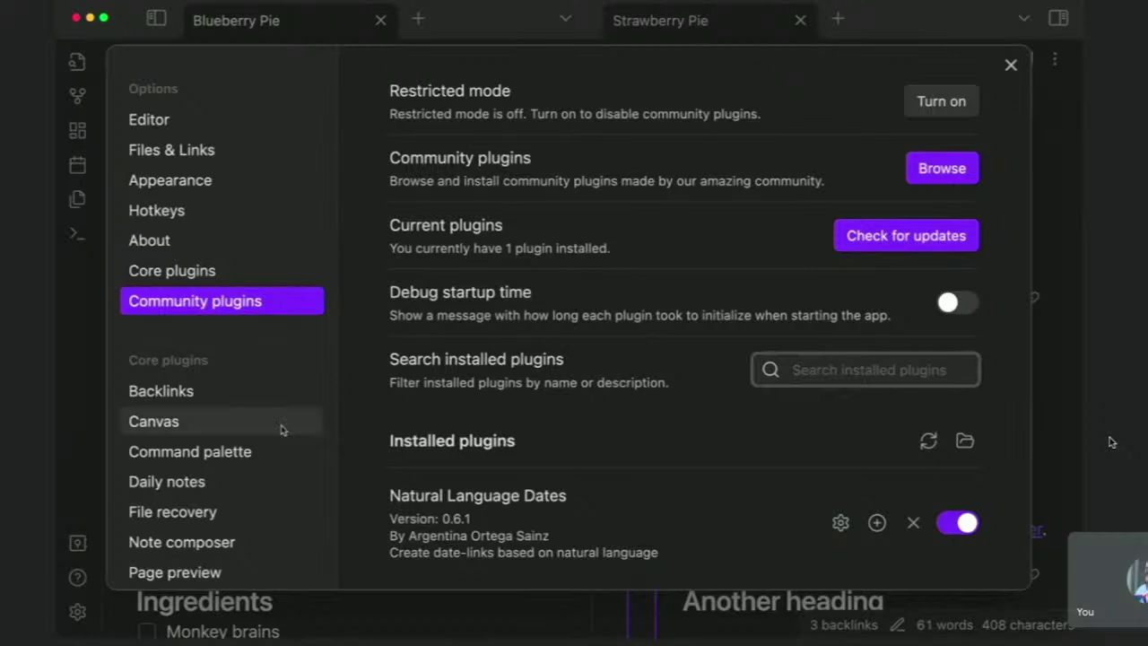
{"action": "scroll", "coordinate": [215, 449], "scroll_direction": "down", "scroll_amount": 4}
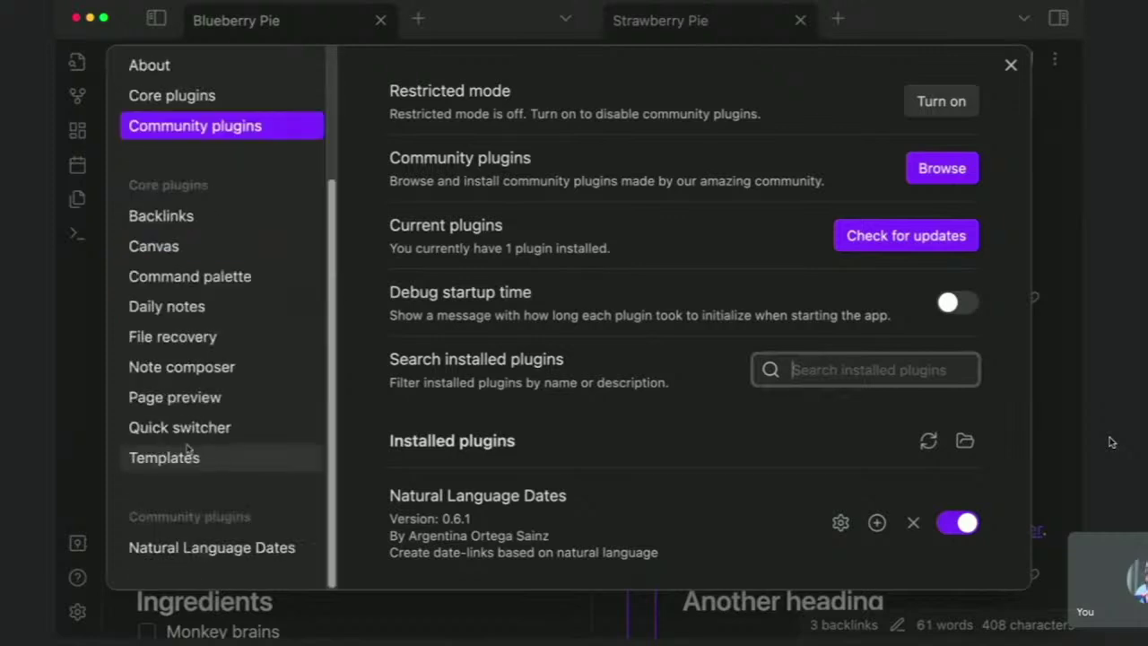
{"action": "left_click", "coordinate": [212, 547]}
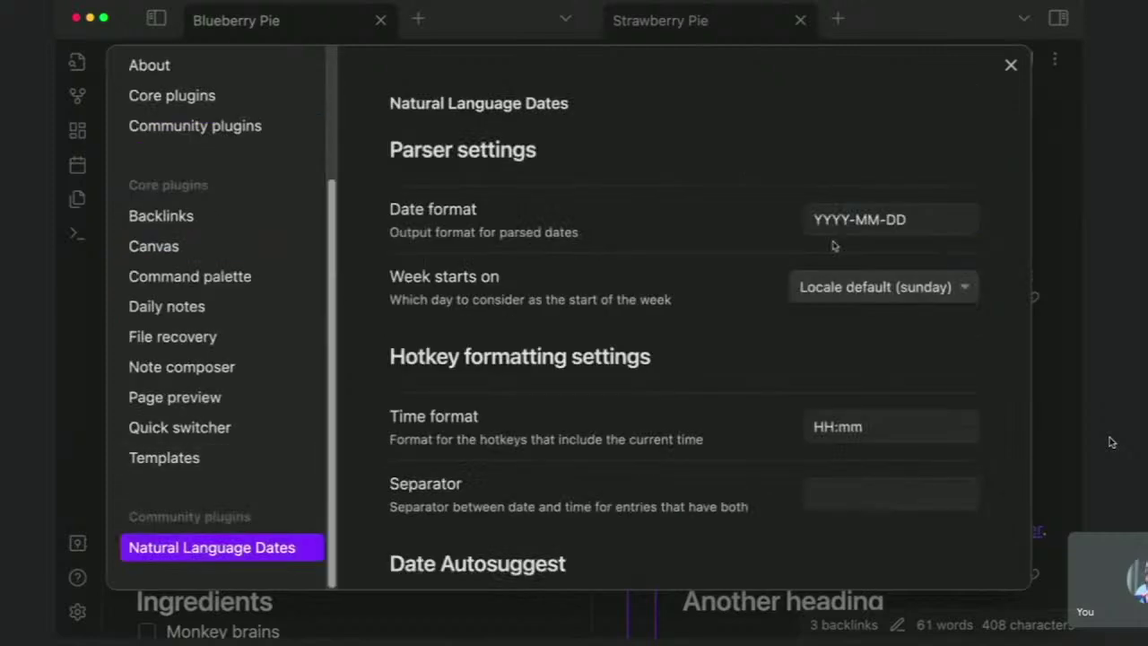
{"action": "left_click", "coordinate": [834, 232]}
{"action": "key", "text": "Right"}
{"action": "key", "text": "Right"}
{"action": "key", "text": "Right"}
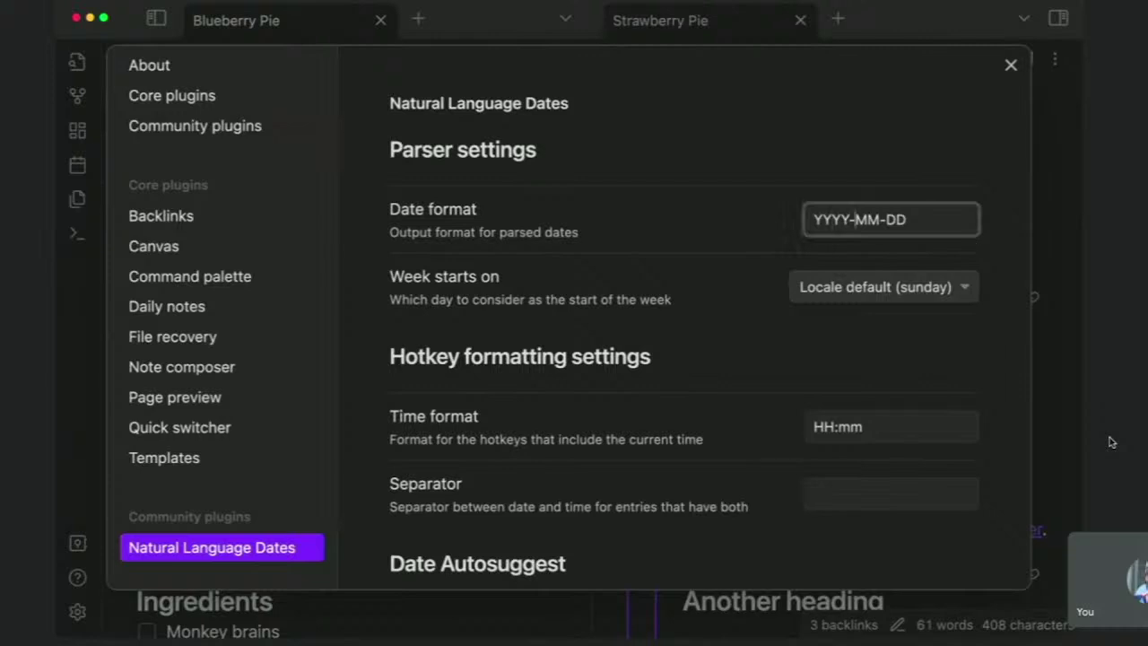
{"action": "key", "text": "Left"}
{"action": "key", "text": "Right"}
{"action": "key", "text": "Right"}
{"action": "key", "text": "Right"}
{"action": "key", "text": "Right"}
{"action": "key", "text": "Right"}
Turn off adding autosuggested dates as links for Natural Language Dates, and close the settings
{"action": "scroll", "coordinate": [717, 423], "scroll_direction": "down", "scroll_amount": 2}
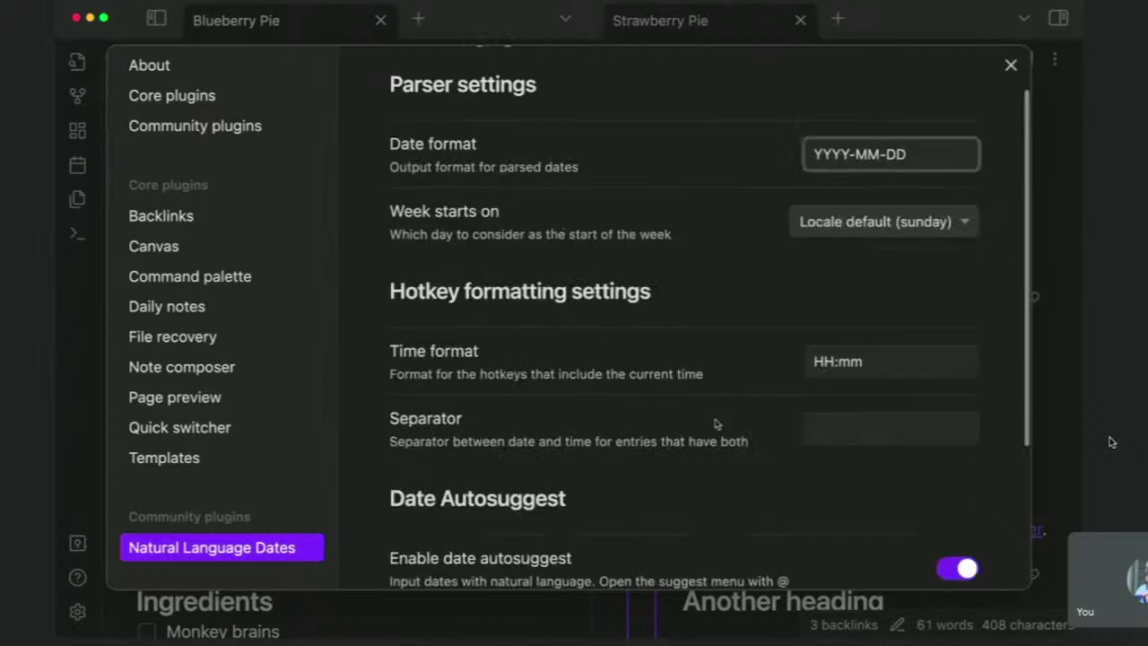
{"action": "scroll", "coordinate": [716, 423], "scroll_direction": "down", "scroll_amount": 6}
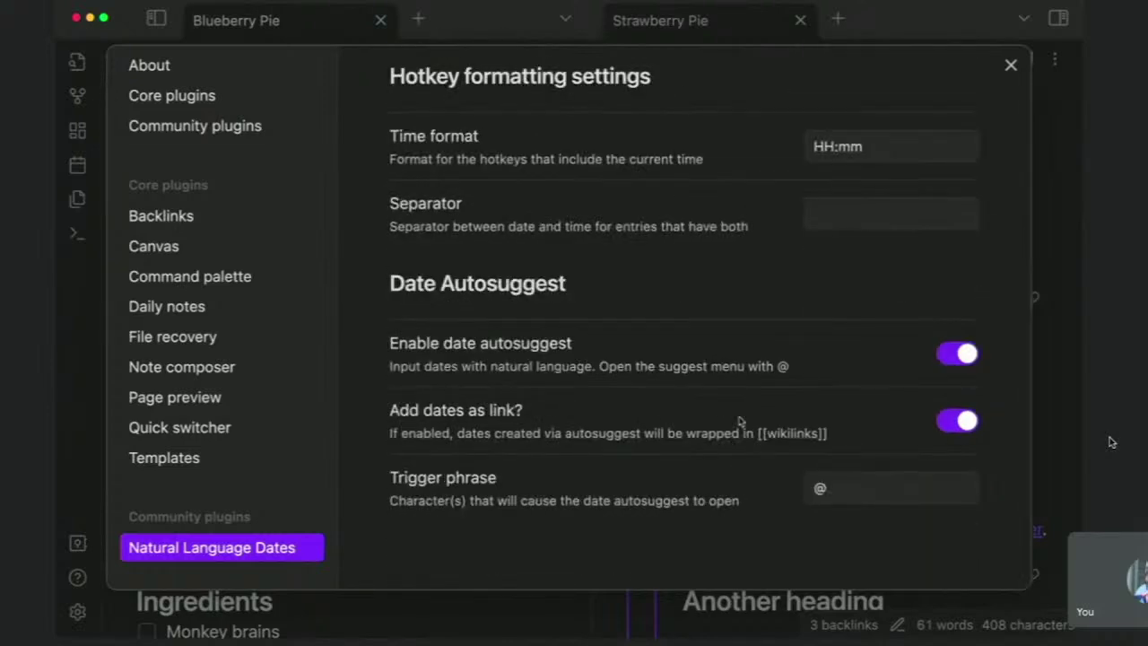
{"action": "left_click", "coordinate": [953, 420]}
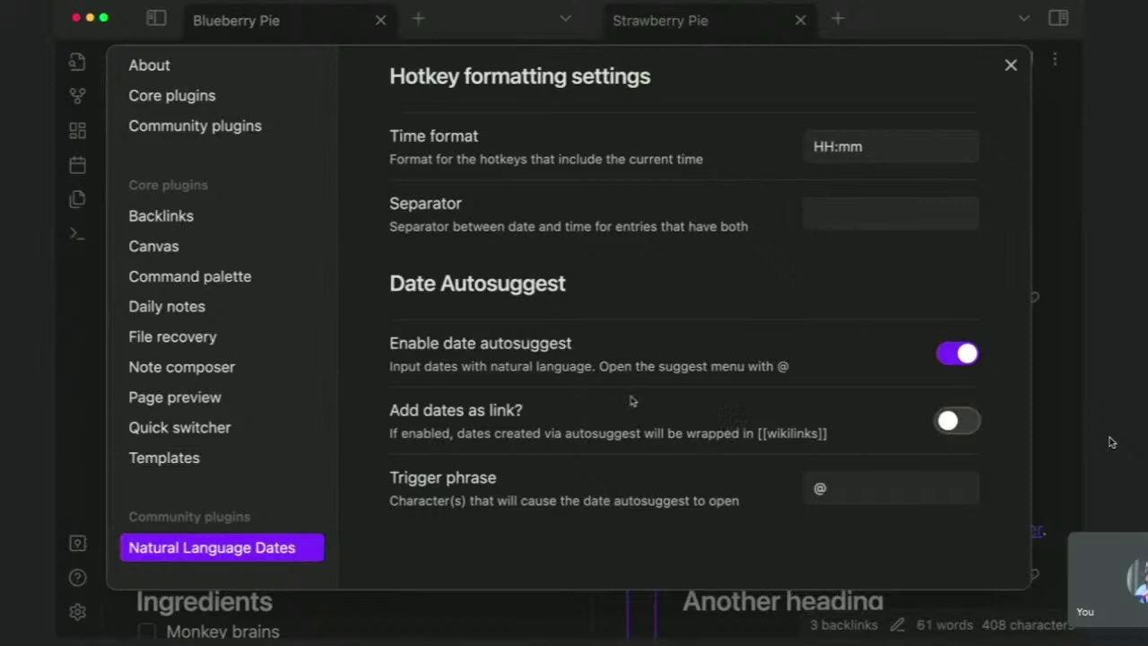
{"action": "left_click", "coordinate": [1010, 64]}
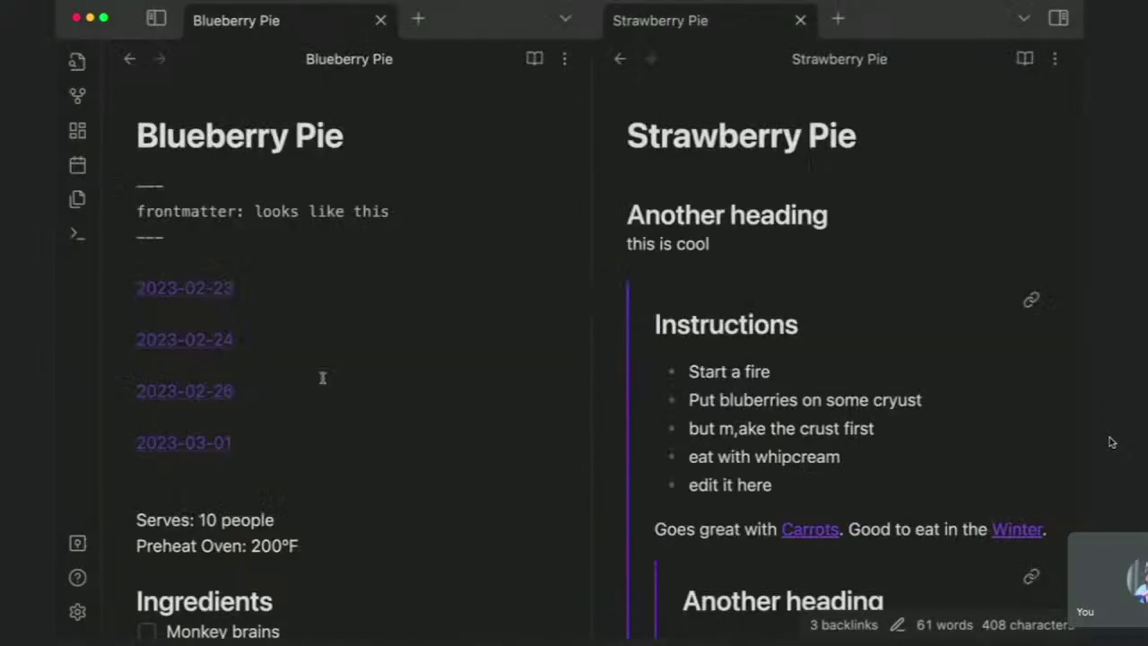
Insert today's date, 2023-02-23, as plain text between the 2023-02-26 and 2023-03-01 links, with blank lines around it
{"action": "type", "text": "2023-02-23"}
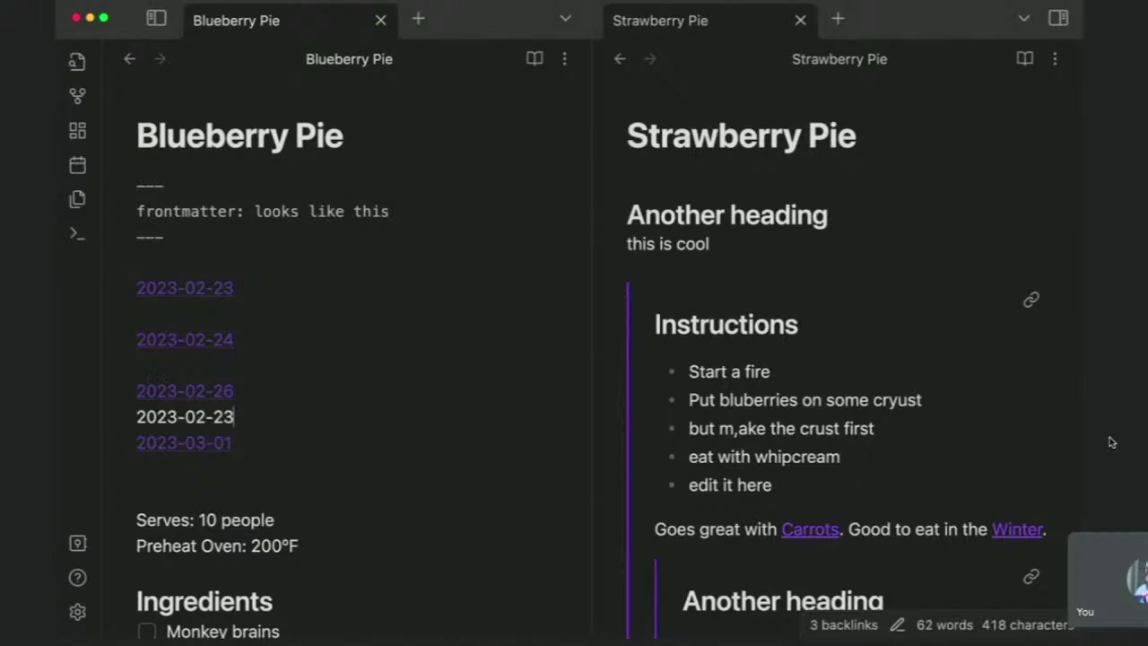
{"action": "key", "text": "Return"}
{"action": "key", "text": "shift+Up"}
{"action": "key", "text": "Left"}
{"action": "key", "text": "Return"}
{"action": "key", "text": "super+Right"}
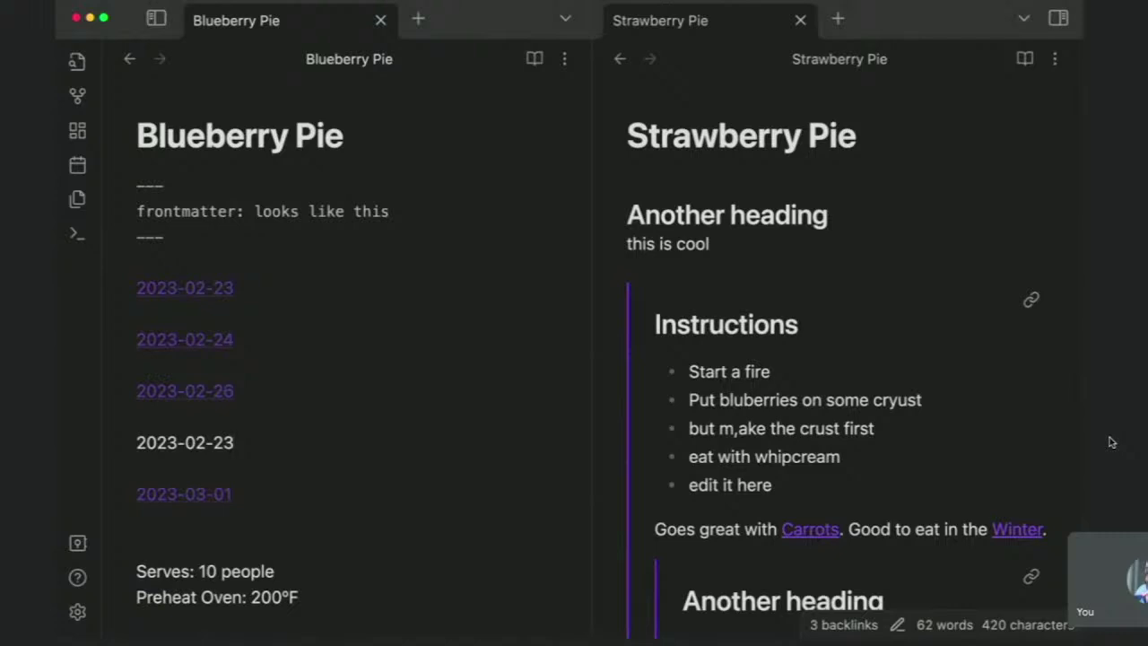
Set the Natural Language Dates parser's date format to YYYYMMDDHHmm and close the settings
{"action": "key", "text": "super+comma"}
{"action": "key", "text": "Right"}
{"action": "key", "text": "BackSpace"}
{"action": "key", "text": "Left"}
{"action": "key", "text": "Left"}
{"action": "key", "text": "Left"}
{"action": "key", "text": "Right"}
{"action": "key", "text": "BackSpace"}
{"action": "triple_click", "coordinate": [880, 436]}
{"action": "key", "text": "super+c"}
{"action": "left_click", "coordinate": [903, 220]}
{"action": "key", "text": "super+v"}
{"action": "key", "text": "Left"}
{"action": "key", "text": "Left"}
{"action": "key", "text": "BackSpace"}
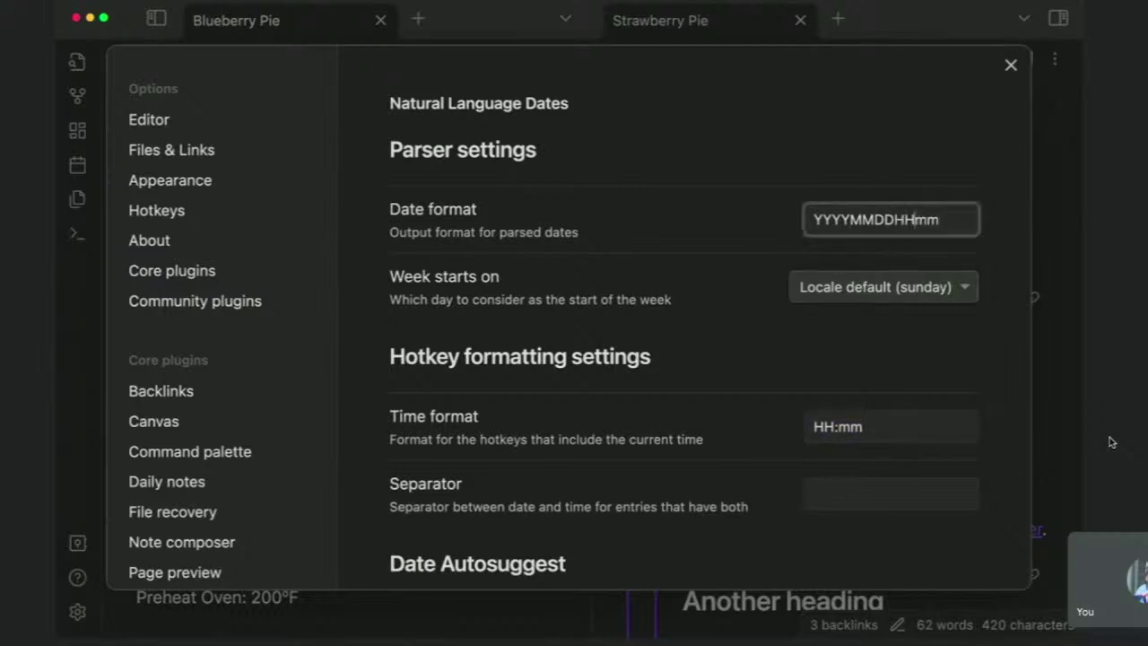
{"action": "left_click", "coordinate": [1012, 66]}
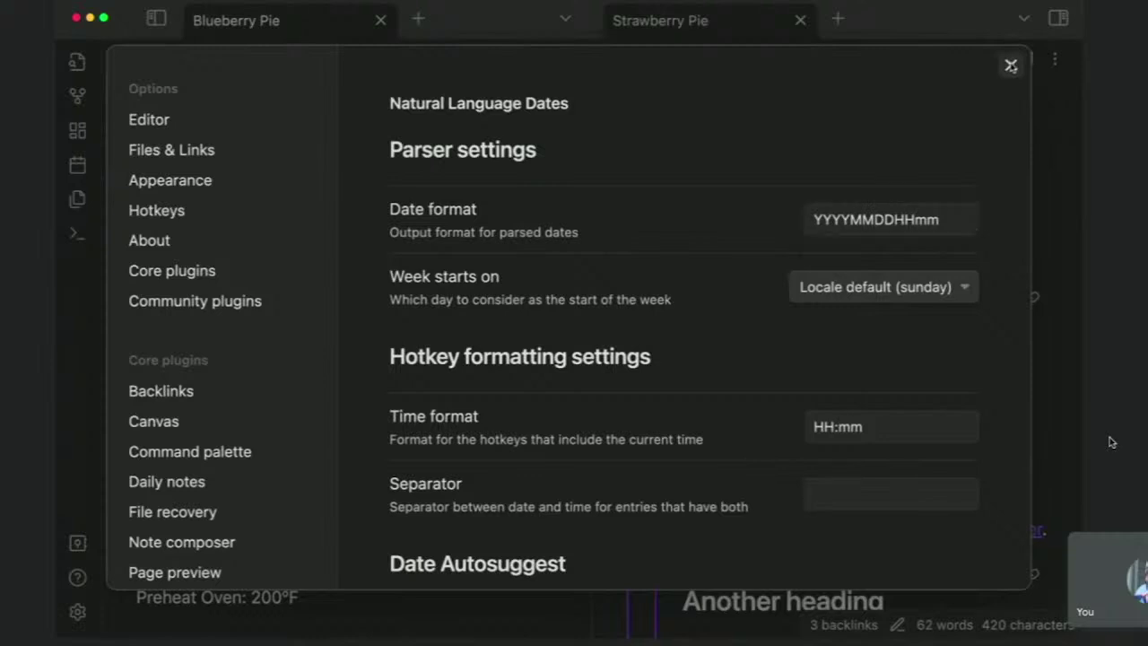
Insert a timestamp for today on a new line above the date links, followed by "- something happened"
{"action": "left_click", "coordinate": [243, 263]}
{"action": "key", "text": "Return"}
{"action": "type", "text": "@"}
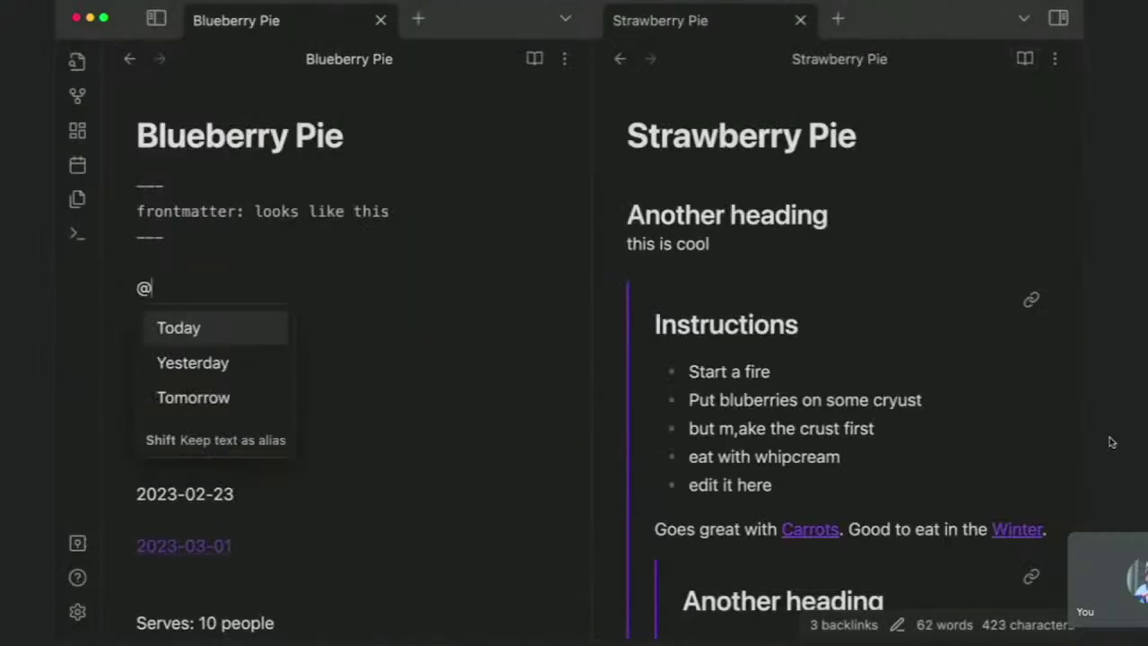
{"action": "key", "text": "Return"}
{"action": "key", "text": "shift+Home"}
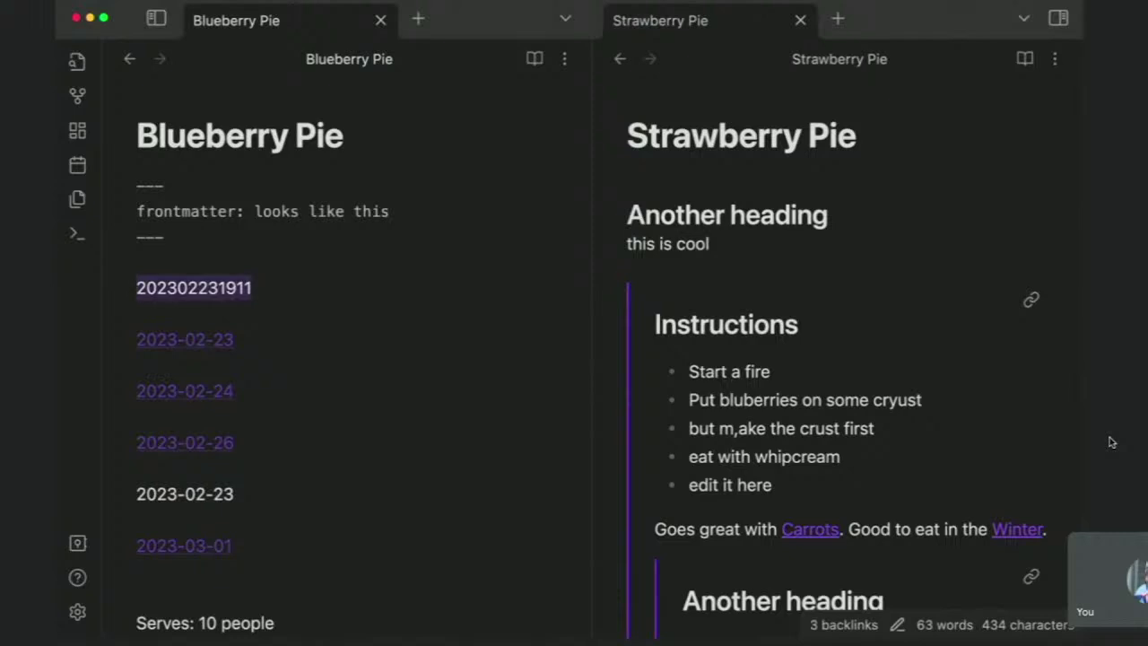
{"action": "key", "text": "End"}
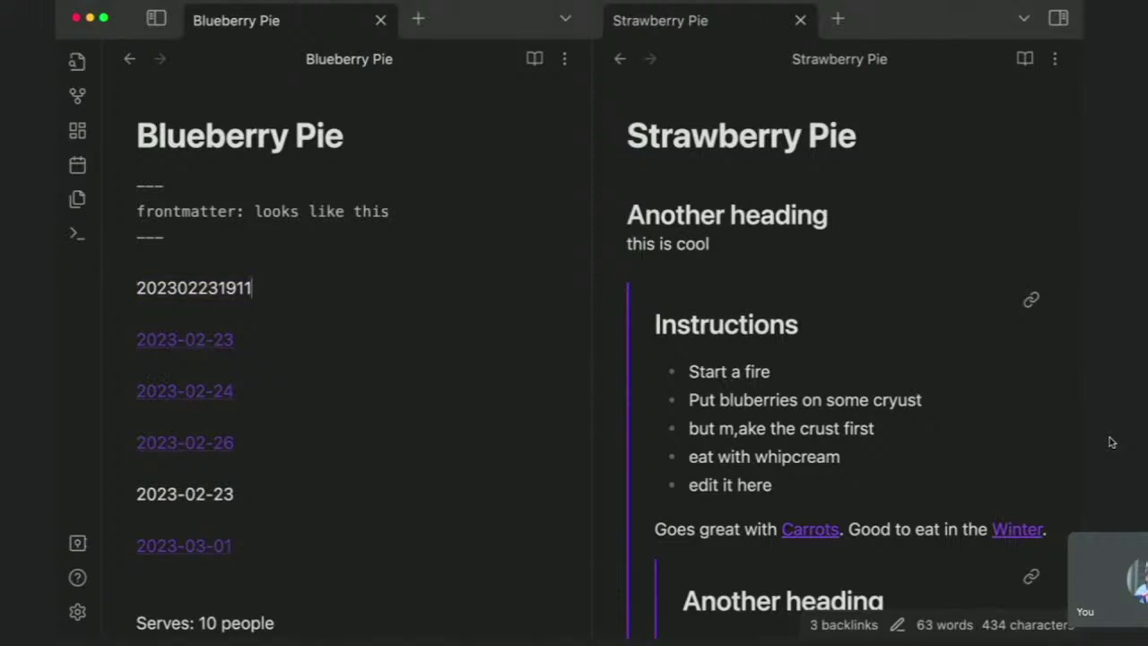
{"action": "type", "text": "- something happened"}
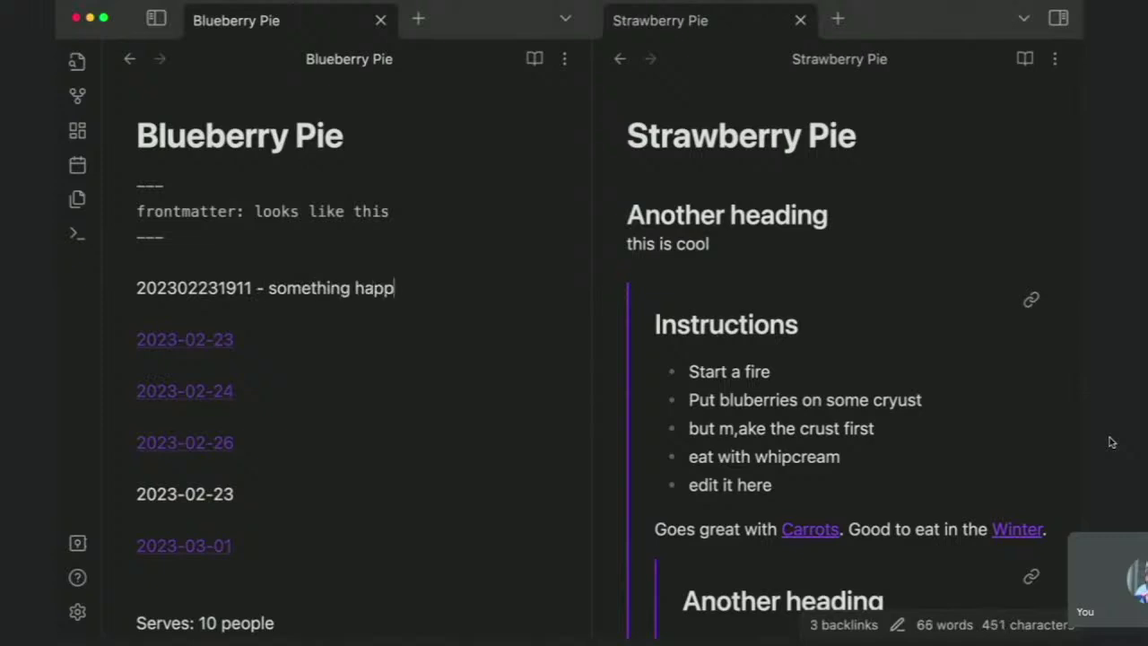
Replace "something happened" in the timestamped line with "planted some seeds in the ground"
{"action": "key", "text": "alt+shift+Left"}
{"action": "key", "text": "alt+shift+Left"}
{"action": "key", "text": "alt+shift+Left"}
{"action": "key", "text": "alt+shift+Right"}
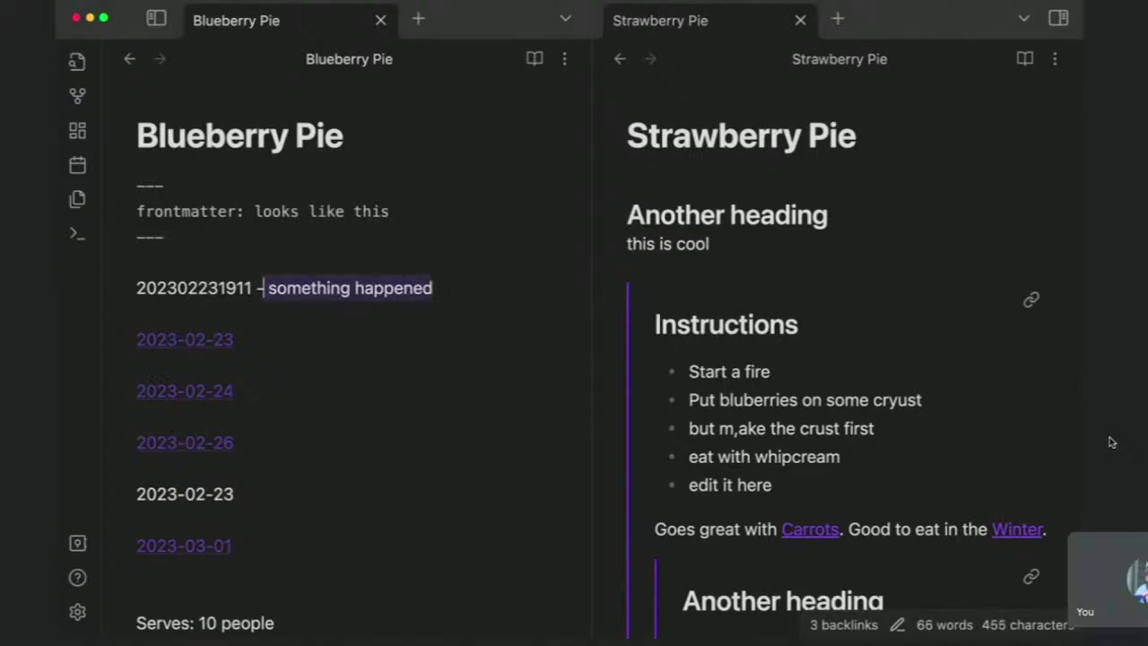
{"action": "key", "text": "BackSpace"}
{"action": "type", "text": "planted some seeds i"}
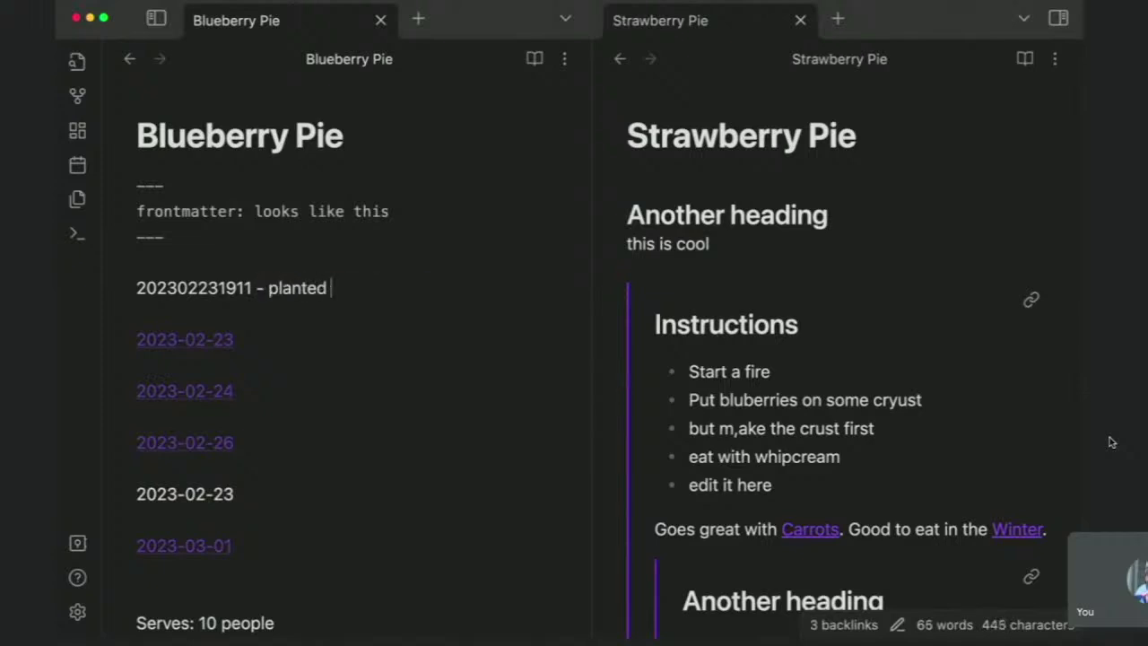
{"action": "type", "text": "nt h"}
{"action": "key", "text": "BackSpace"}
{"action": "key", "text": "BackSpace"}
{"action": "key", "text": "BackSpace"}
{"action": "type", "text": "the ground"}
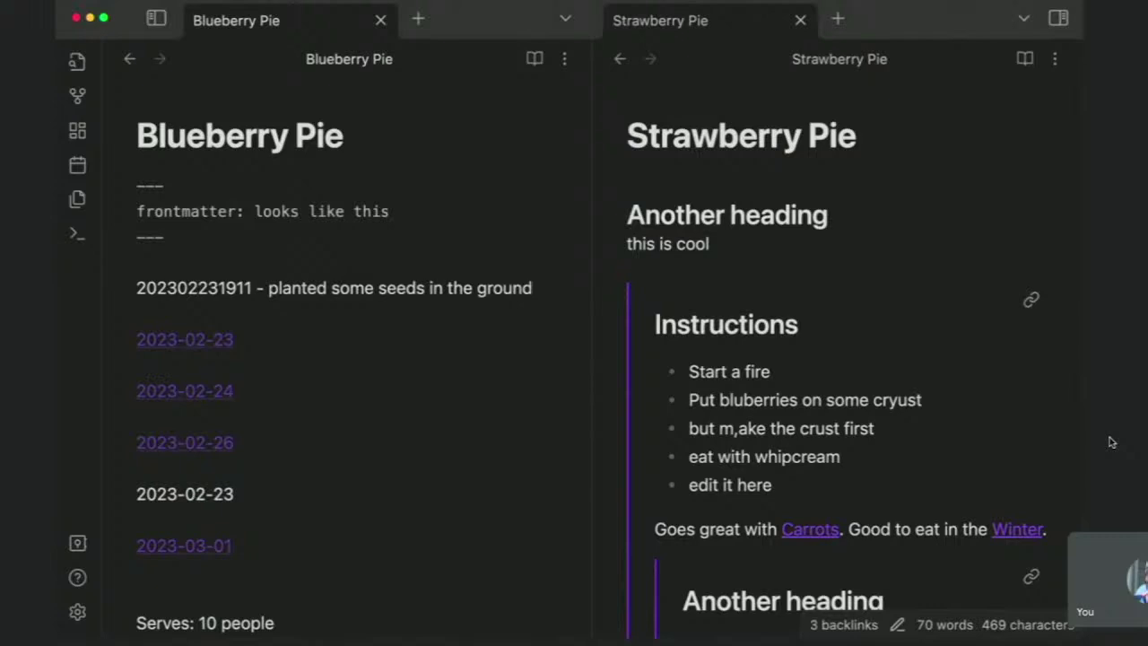
Add the tag #recipe on its own line beneath the frontmatter of the Blueberry Pie note
{"action": "key", "text": "Up"}
{"action": "key", "text": "Return"}
{"action": "key", "text": "Return"}
{"action": "key", "text": "Up"}
{"action": "type", "text": "#"}
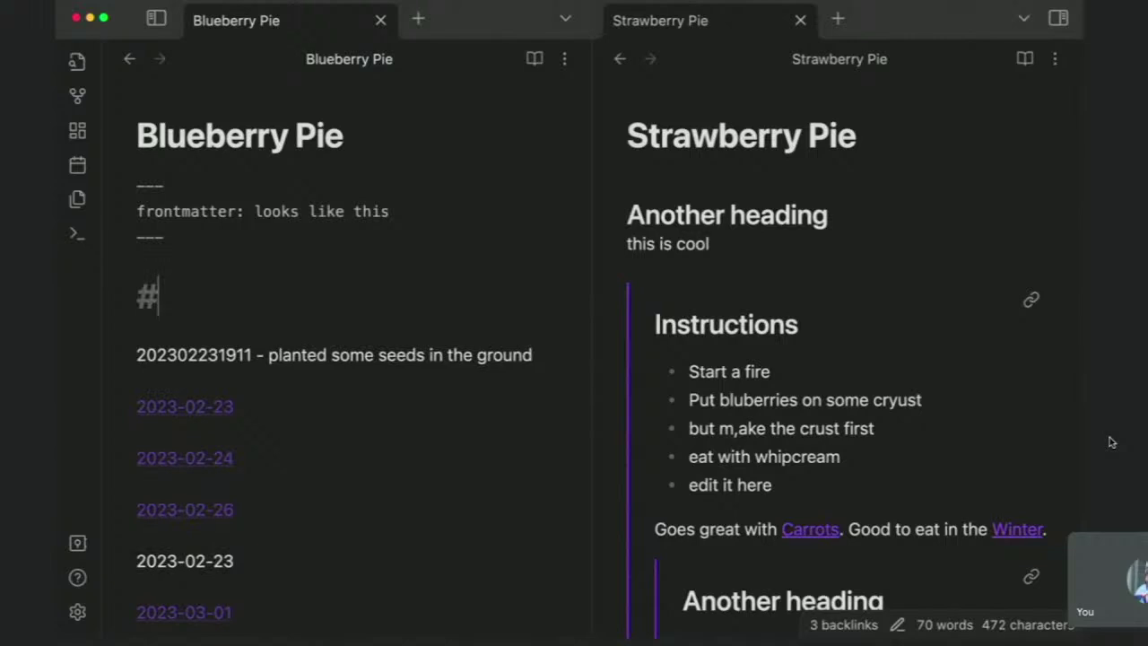
{"action": "type", "text": "recipe"}
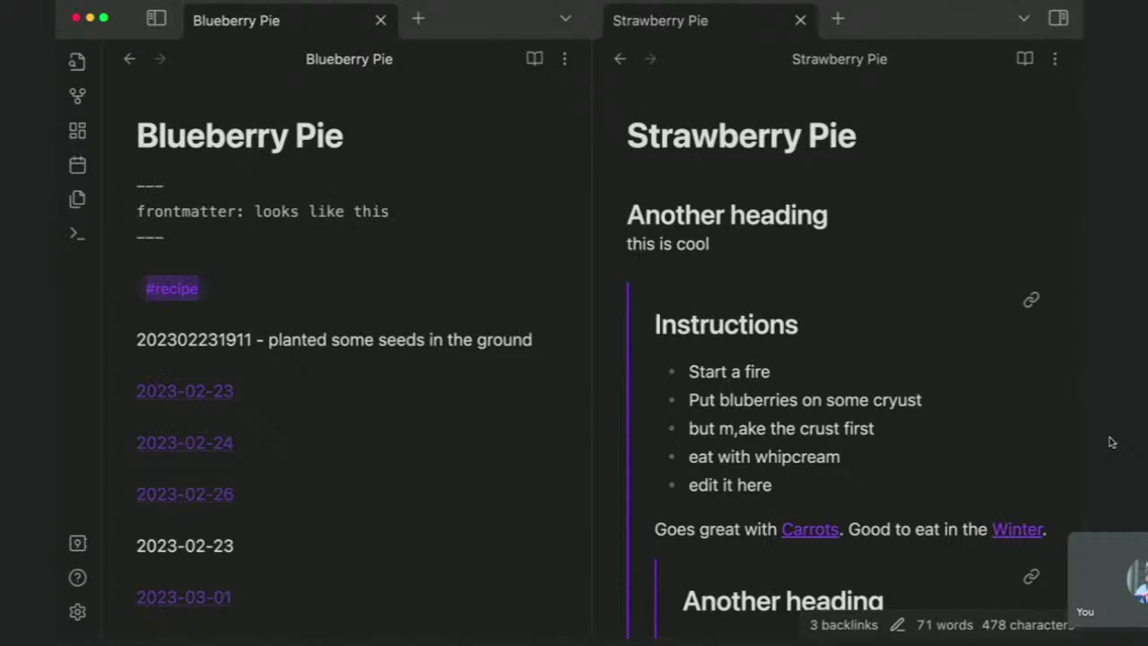
Open the Recipe template, add the tag #recipe above its Serves line, and close the Strawberry Pie pane
{"action": "key", "text": "super+o"}
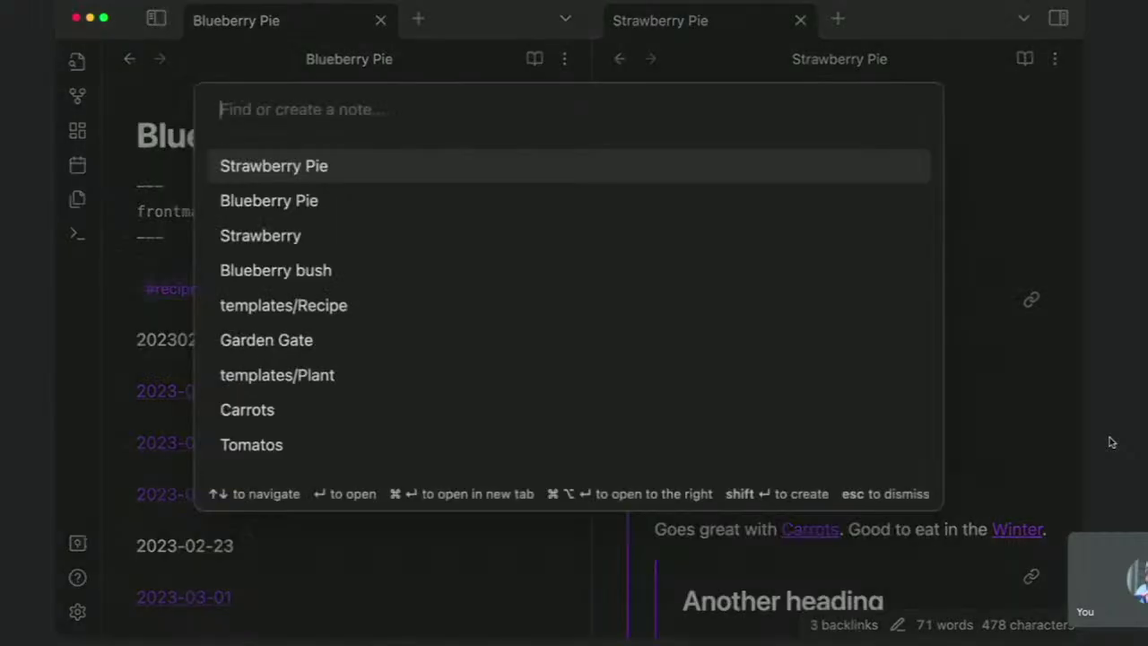
{"action": "left_click", "coordinate": [263, 373]}
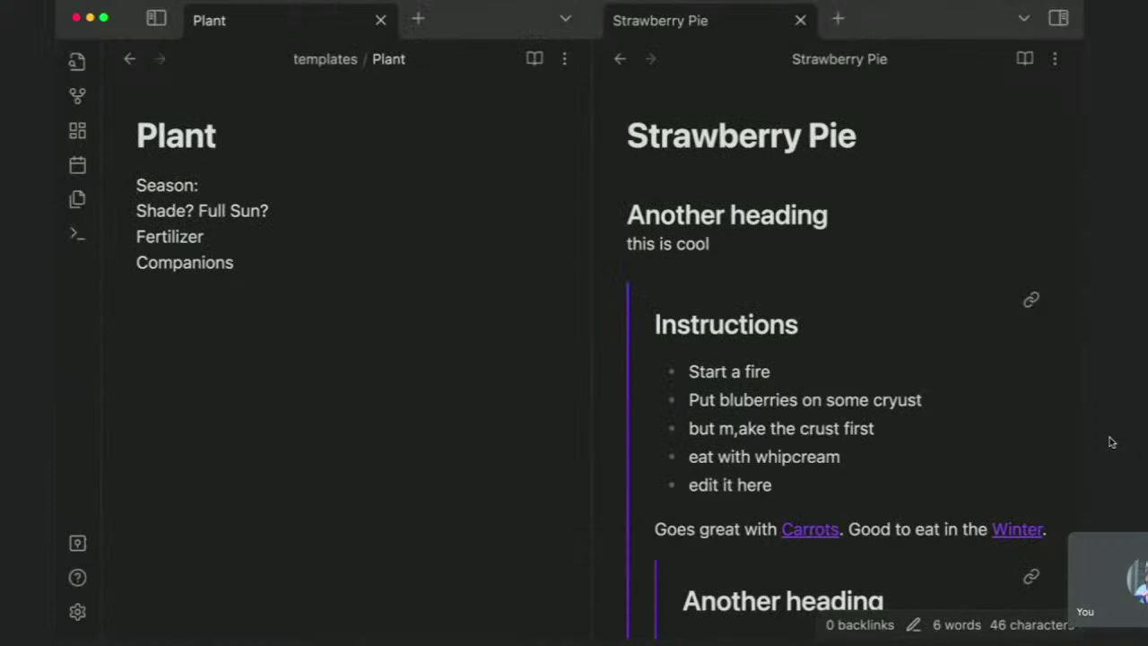
{"action": "key", "text": "super+o"}
{"action": "type", "text": "rec"}
{"action": "key", "text": "Return"}
{"action": "key", "text": "Return"}
{"action": "key", "text": "Return"}
{"action": "key", "text": "Up"}
{"action": "key", "text": "Return"}
{"action": "type", "text": "#recipe"}
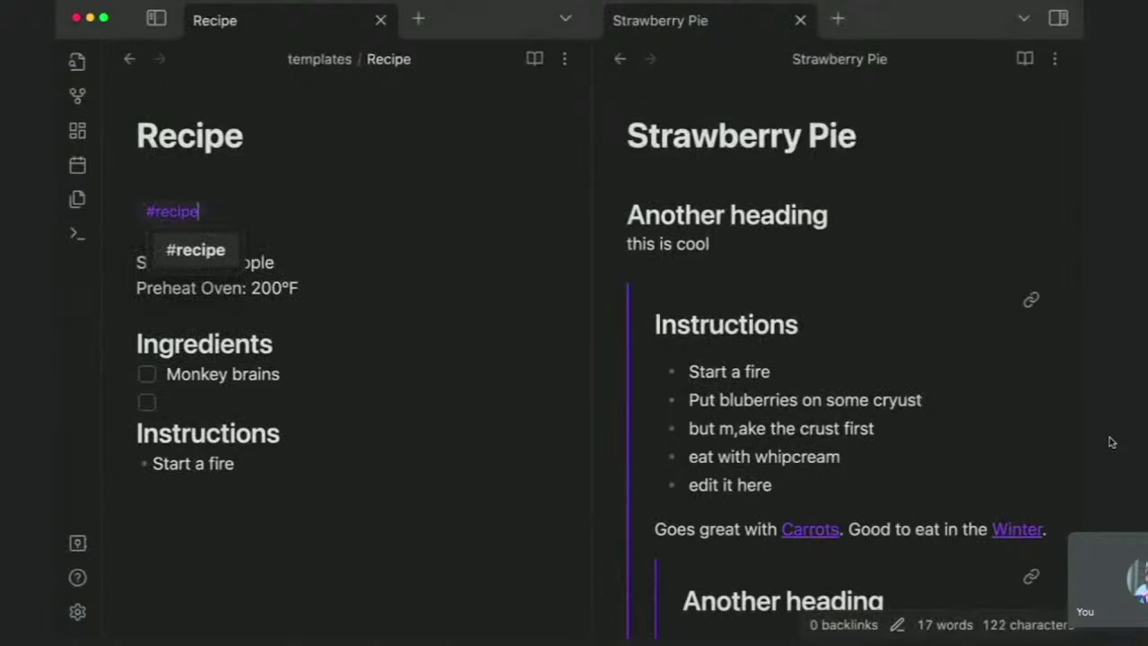
{"action": "left_click", "coordinate": [269, 337]}
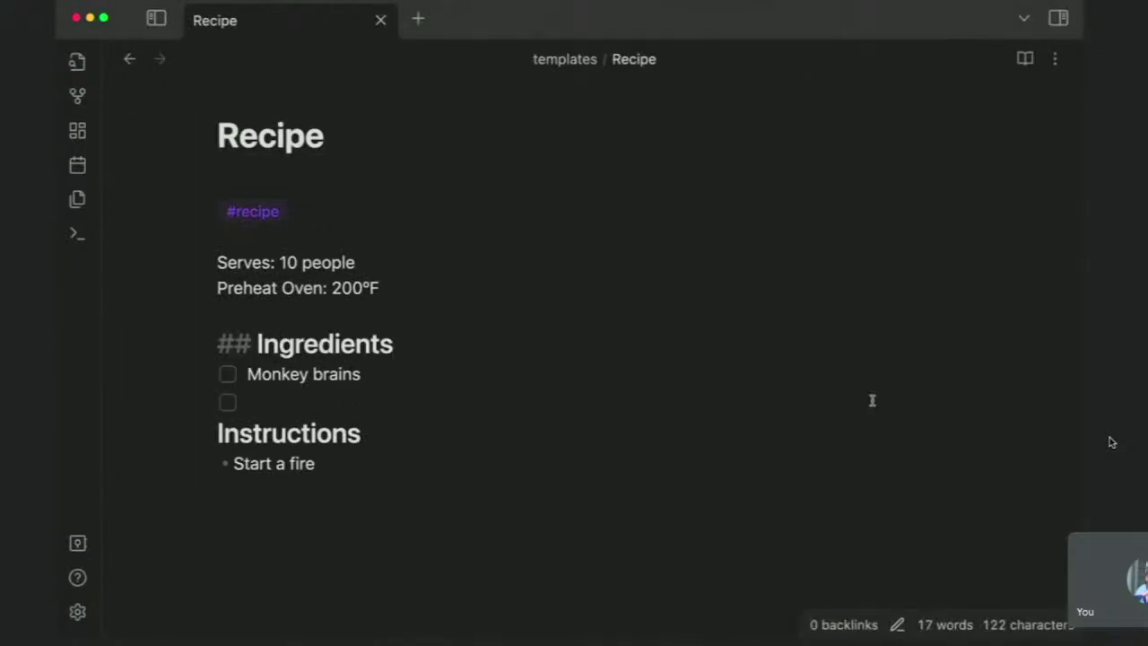
Open the graph view of the whole vault
{"action": "key", "text": "super+o"}
{"action": "type", "text": "greaph"}
{"action": "key", "text": "super+p"}
{"action": "type", "text": "graph"}
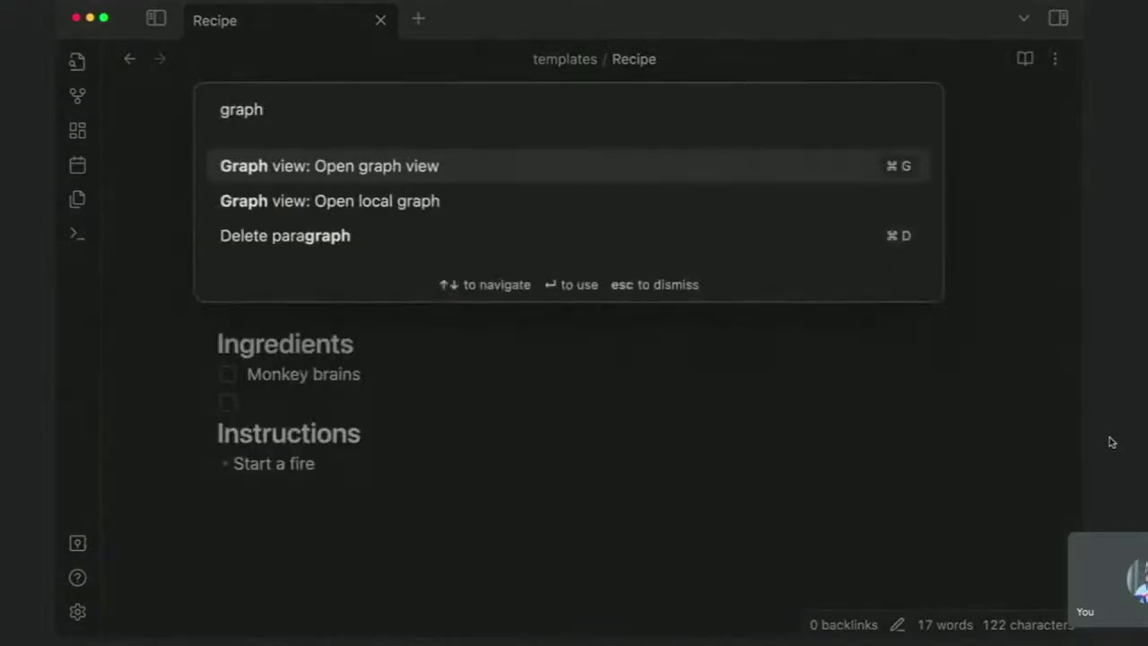
{"action": "left_click", "coordinate": [501, 173]}
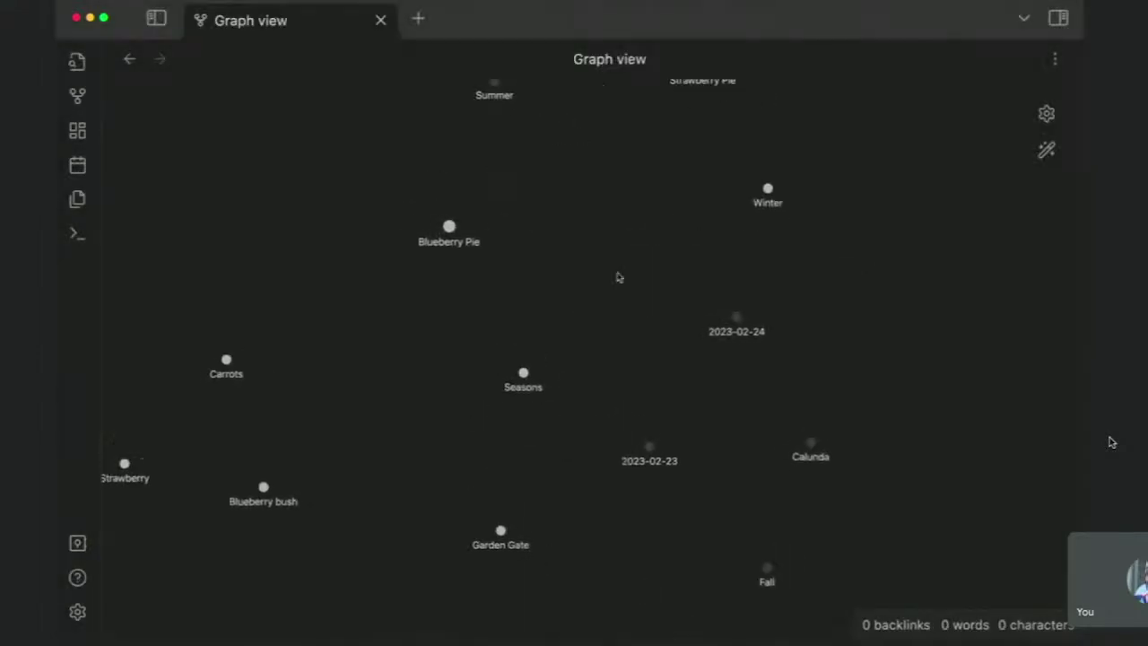
Include tags in the graph through its filters and bring the #recipe node into view
{"action": "left_click", "coordinate": [1047, 114]}
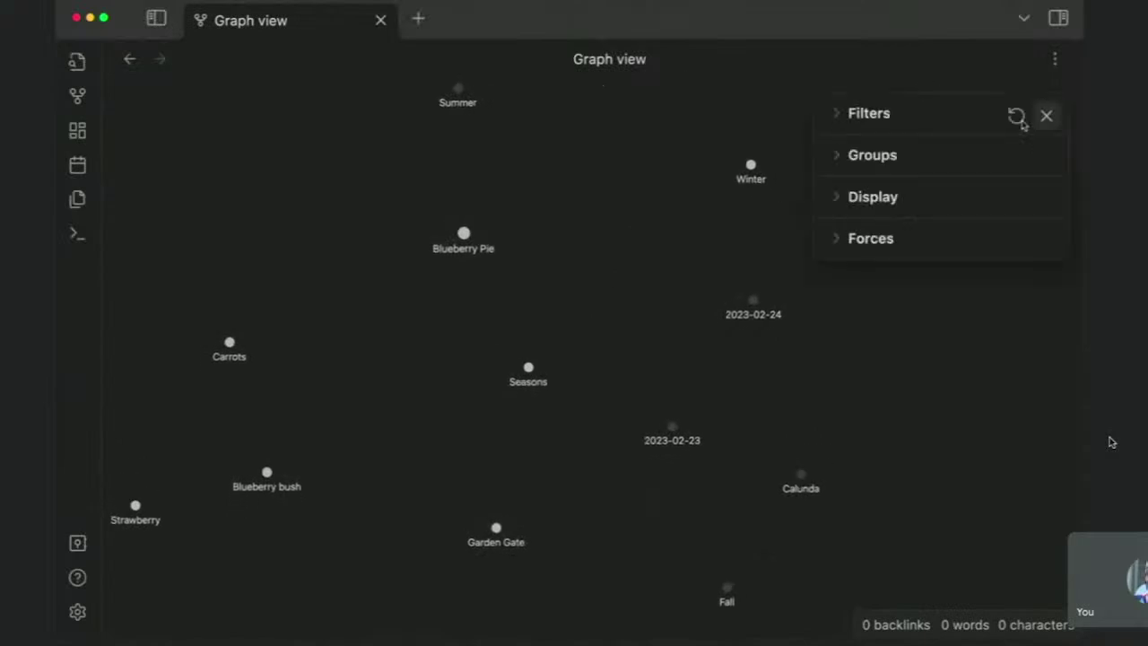
{"action": "left_click", "coordinate": [869, 113]}
{"action": "left_click", "coordinate": [1037, 194]}
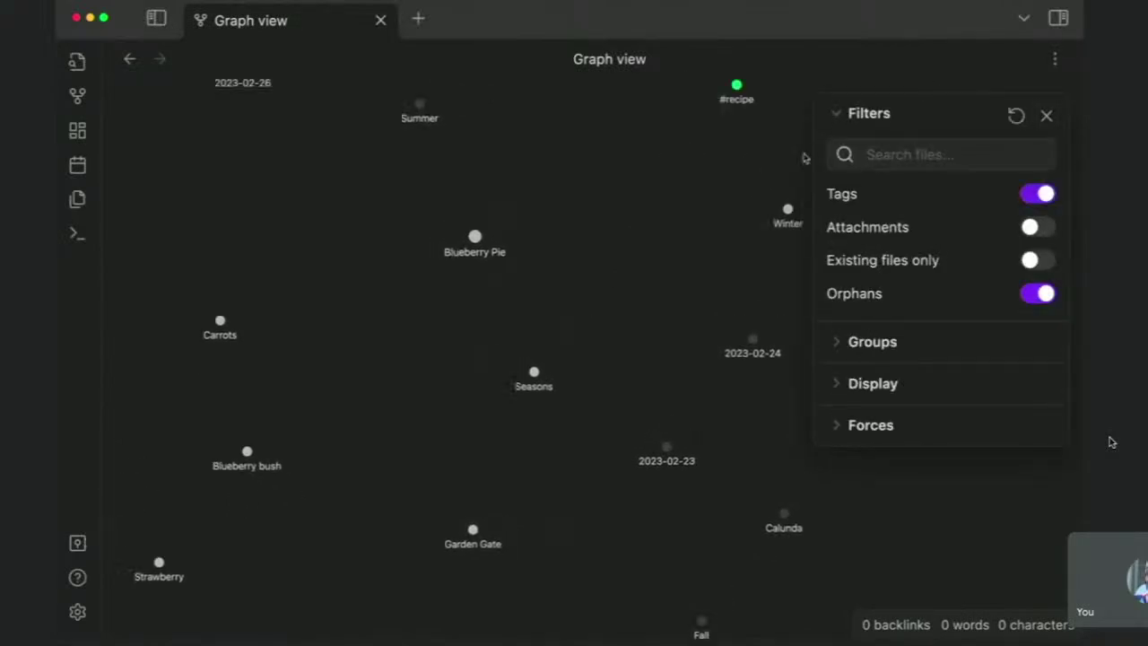
{"action": "left_click_drag", "start_coordinate": [744, 156], "coordinate": [608, 332]}
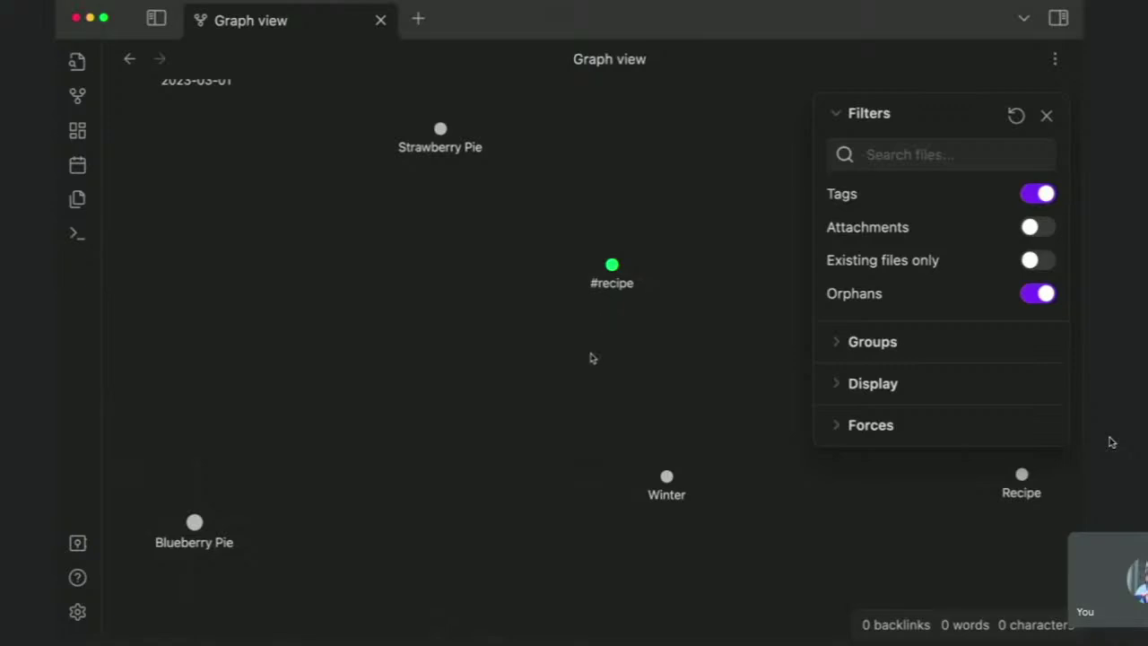
{"action": "left_click_drag", "start_coordinate": [362, 277], "coordinate": [512, 243]}
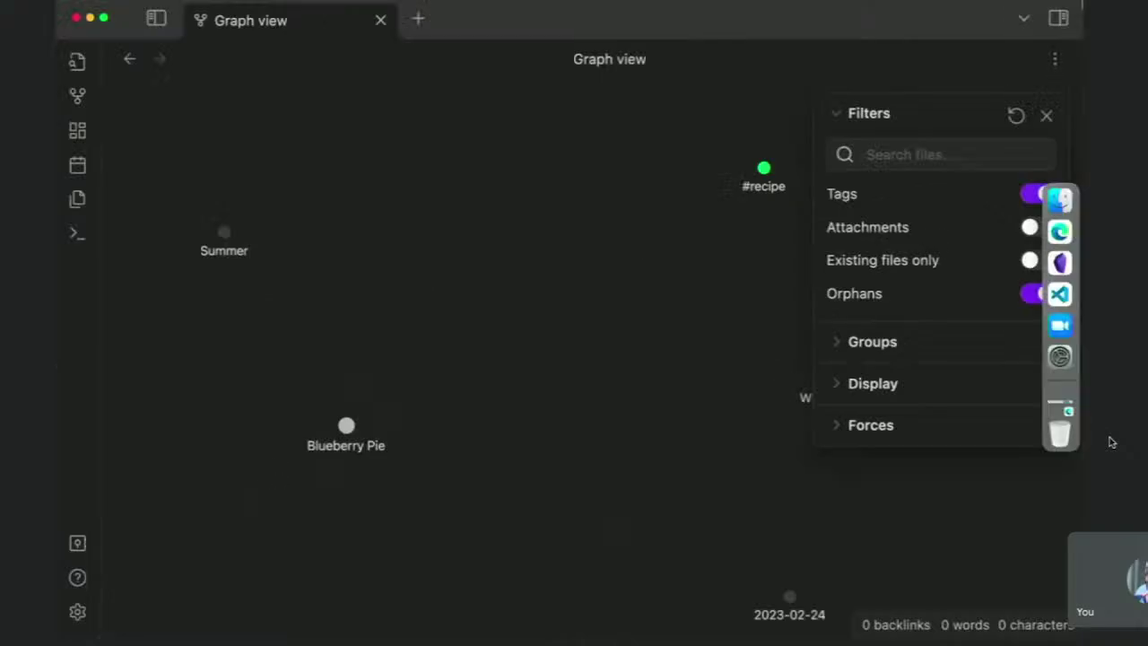
{"action": "left_click", "coordinate": [840, 116]}
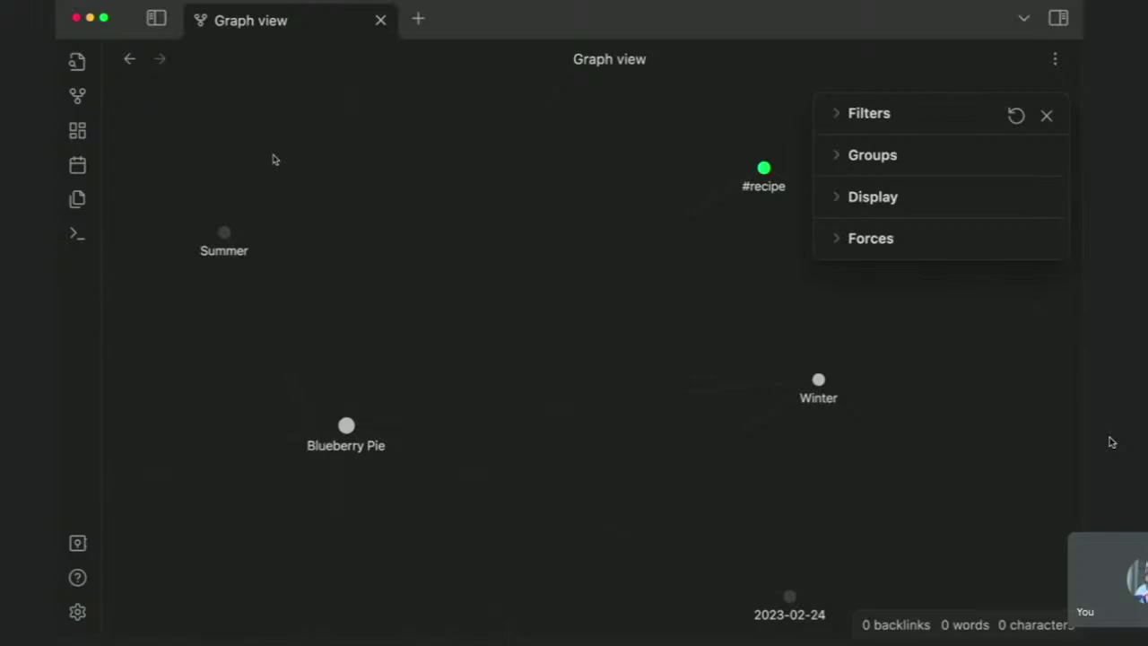
Open the Blueberry Pie note from the graph and insert a link to Seasons below the first 2023-02-23 link
{"action": "left_click", "coordinate": [346, 426]}
{"action": "left_click", "coordinate": [254, 259]}
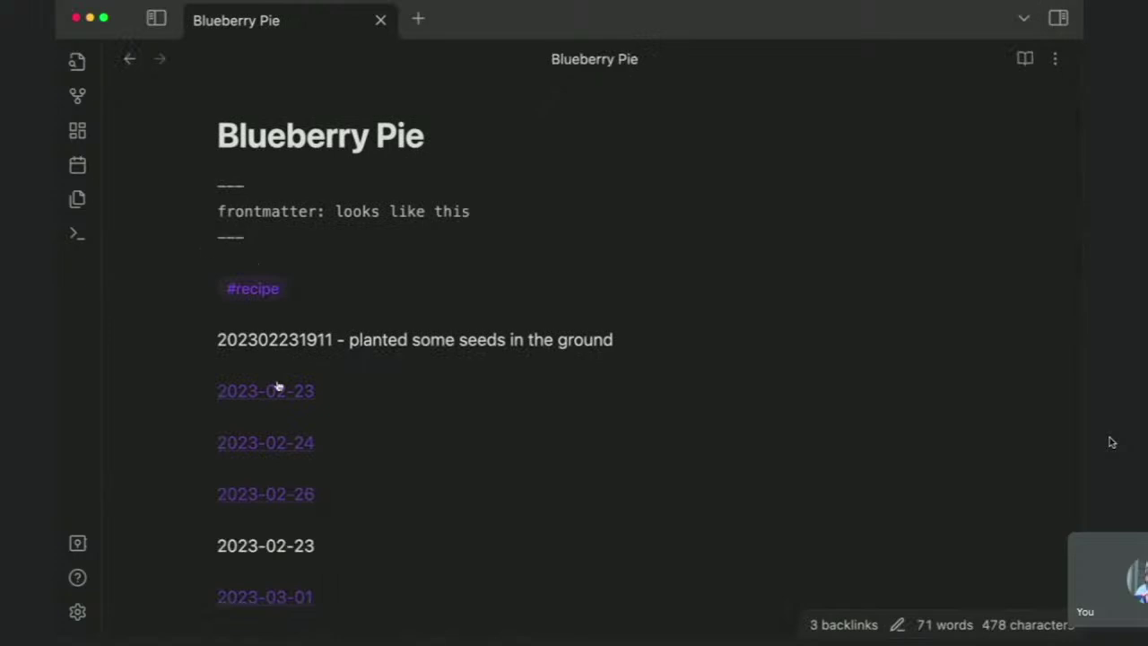
{"action": "left_click", "coordinate": [260, 411]}
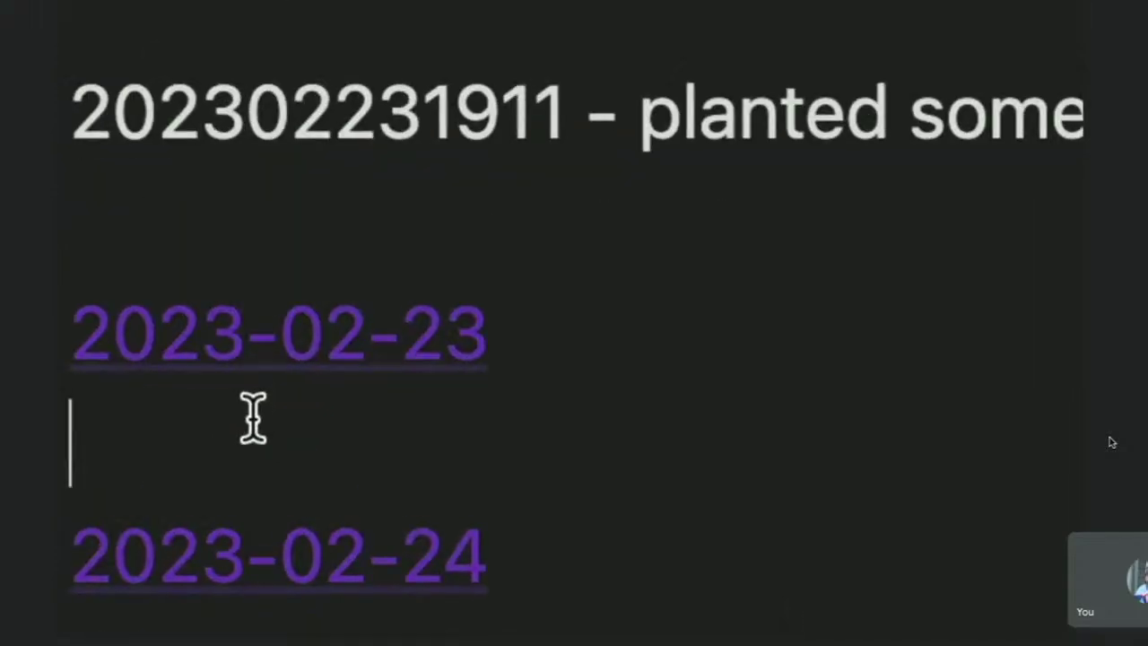
{"action": "key", "text": "Return"}
{"action": "key", "text": "Up"}
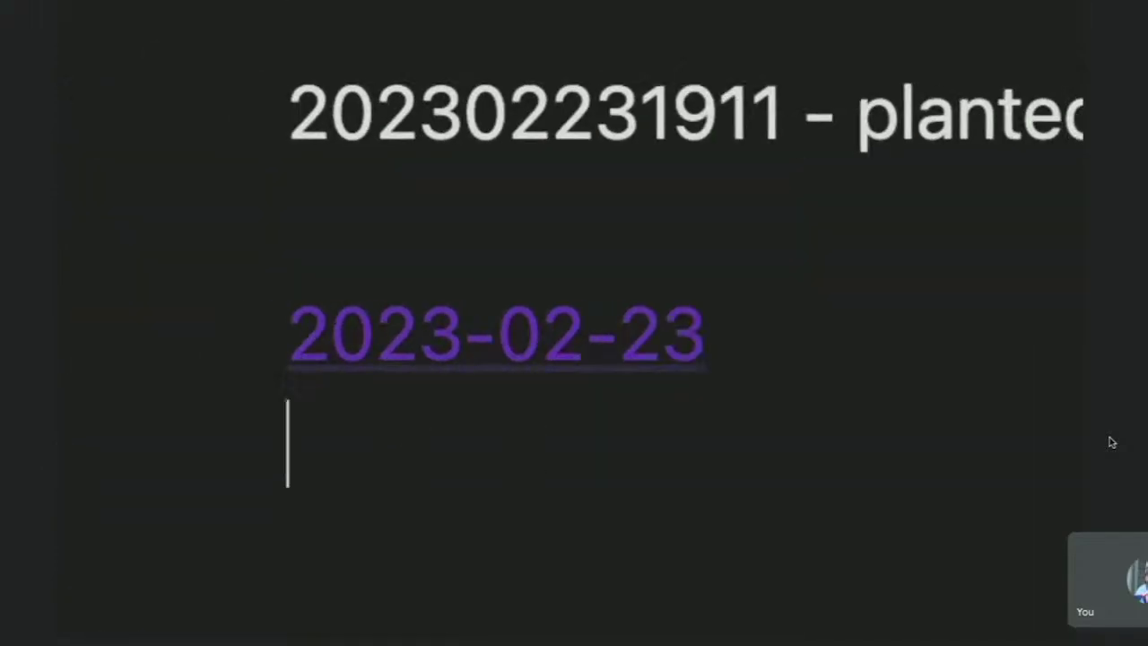
{"action": "type", "text": "[[se"}
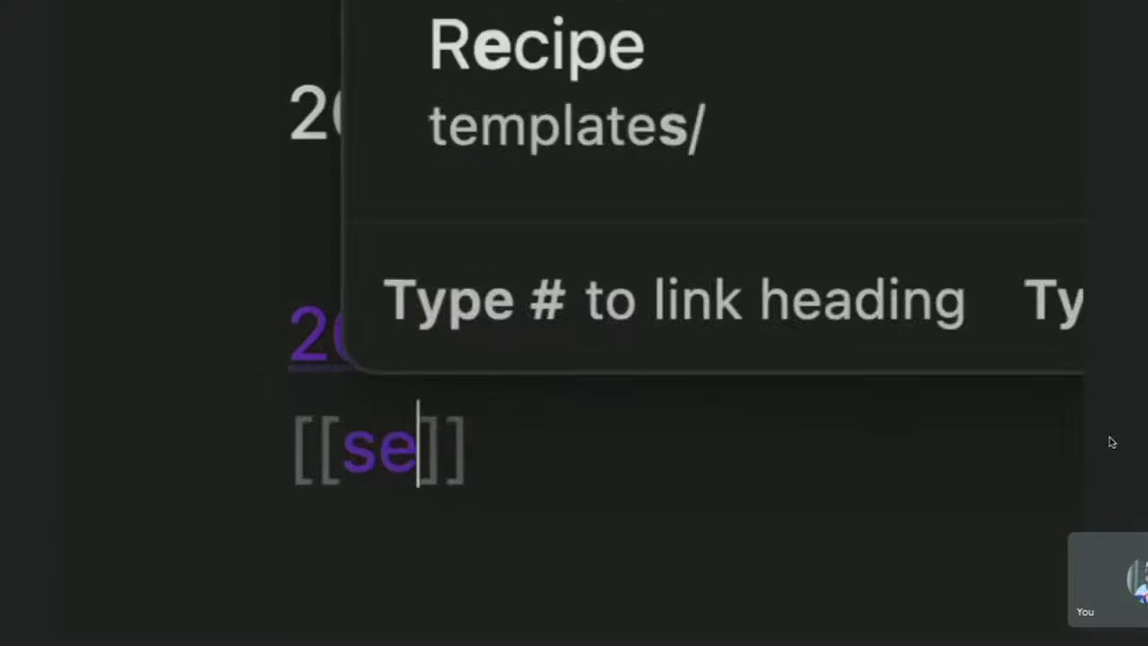
{"action": "type", "text": "a"}
{"action": "key", "text": "Return"}
{"action": "key", "text": "Down"}
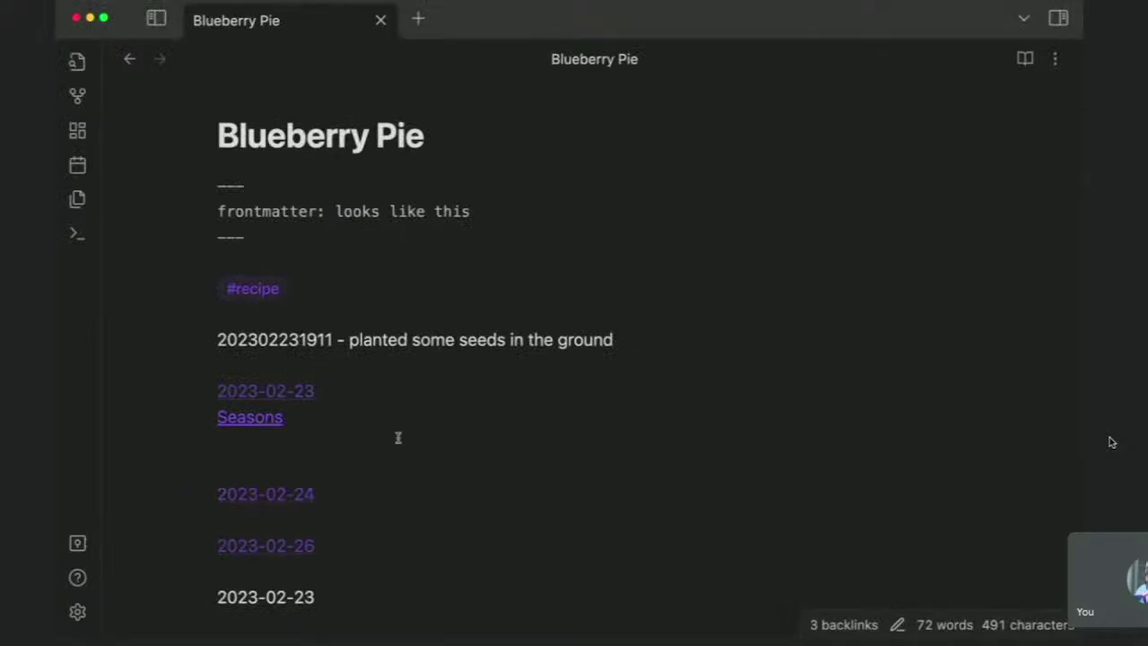
Set the base color scheme to Light in the appearance settings
{"action": "key", "text": "super+comma"}
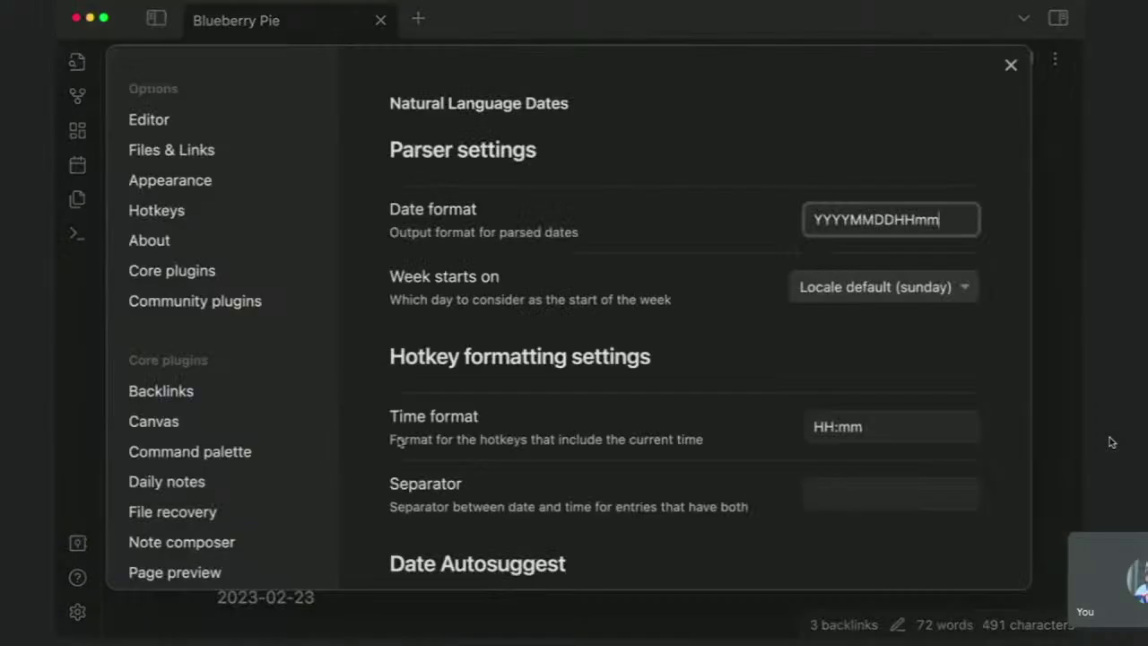
{"action": "left_click", "coordinate": [184, 126]}
{"action": "left_click", "coordinate": [177, 180]}
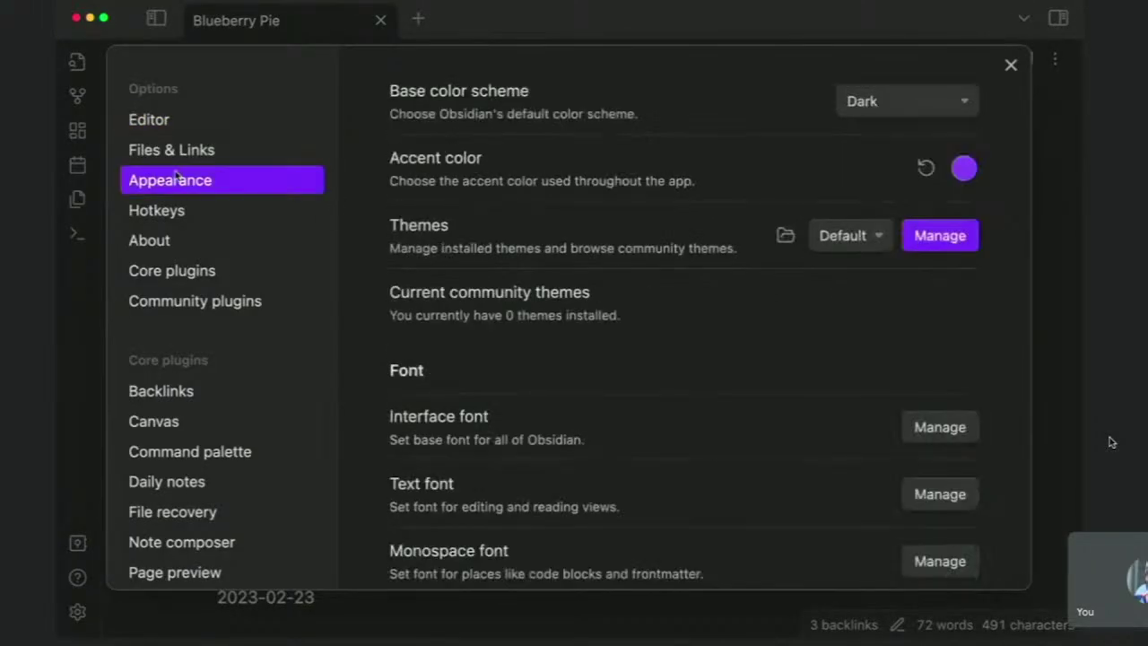
{"action": "left_click", "coordinate": [946, 113]}
{"action": "left_click", "coordinate": [861, 122]}
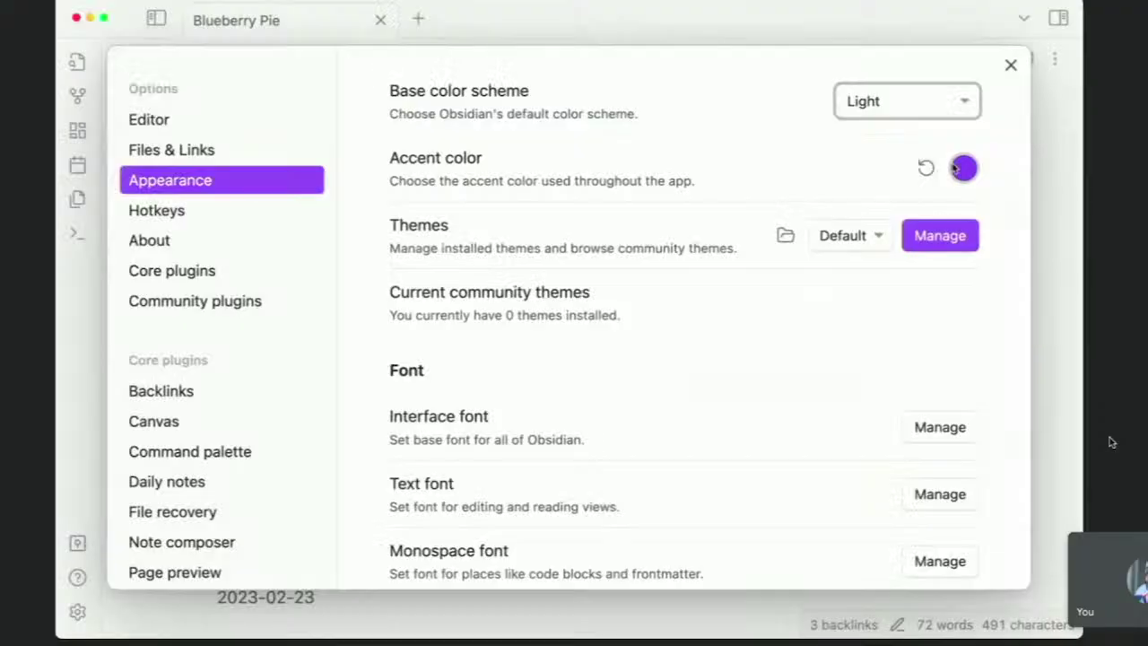
Change the accent color to green (RGB 41, 188, 105) and close the settings
{"action": "left_click", "coordinate": [964, 171]}
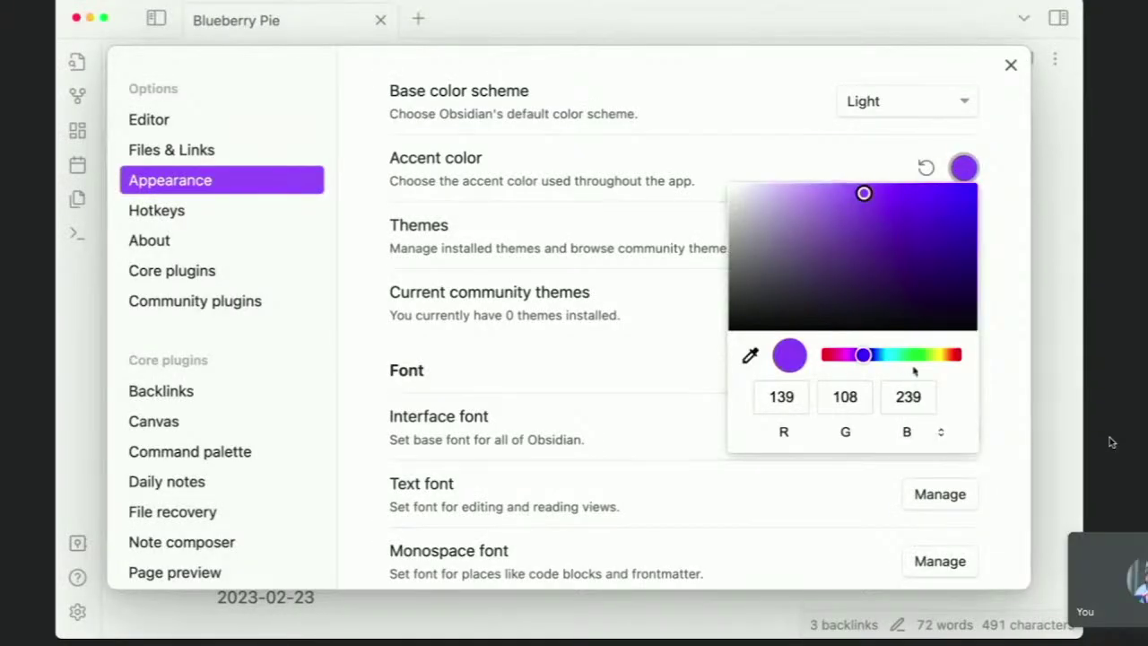
{"action": "left_click", "coordinate": [904, 356]}
{"action": "left_click_drag", "start_coordinate": [908, 242], "coordinate": [921, 223]}
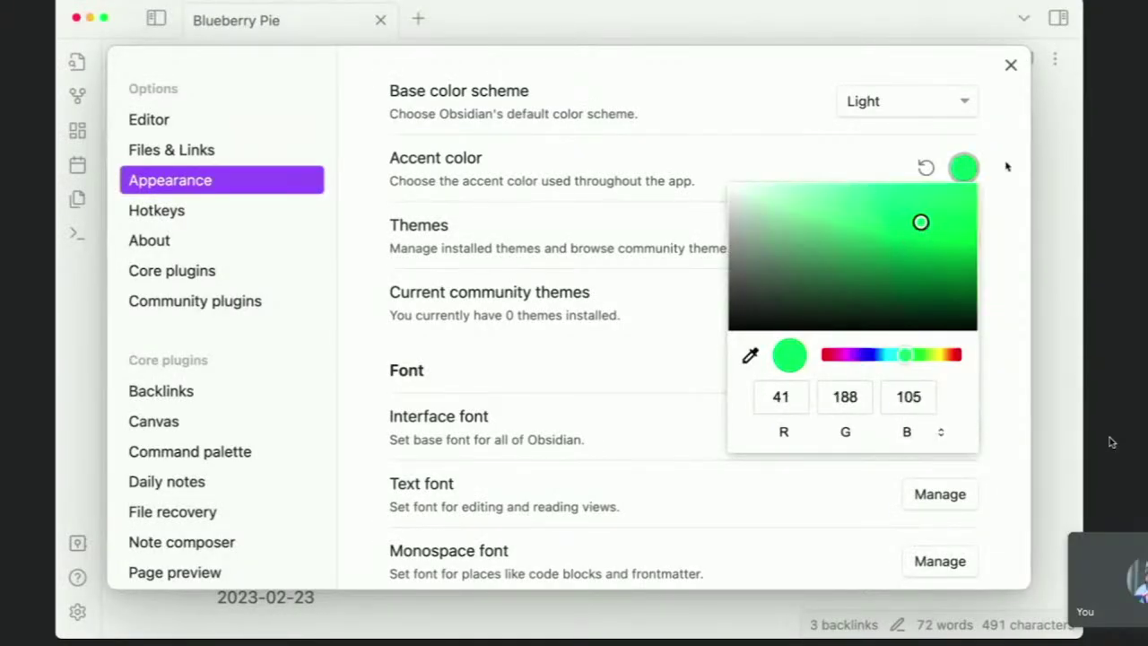
{"action": "left_click", "coordinate": [1006, 165]}
{"action": "left_click", "coordinate": [1011, 65]}
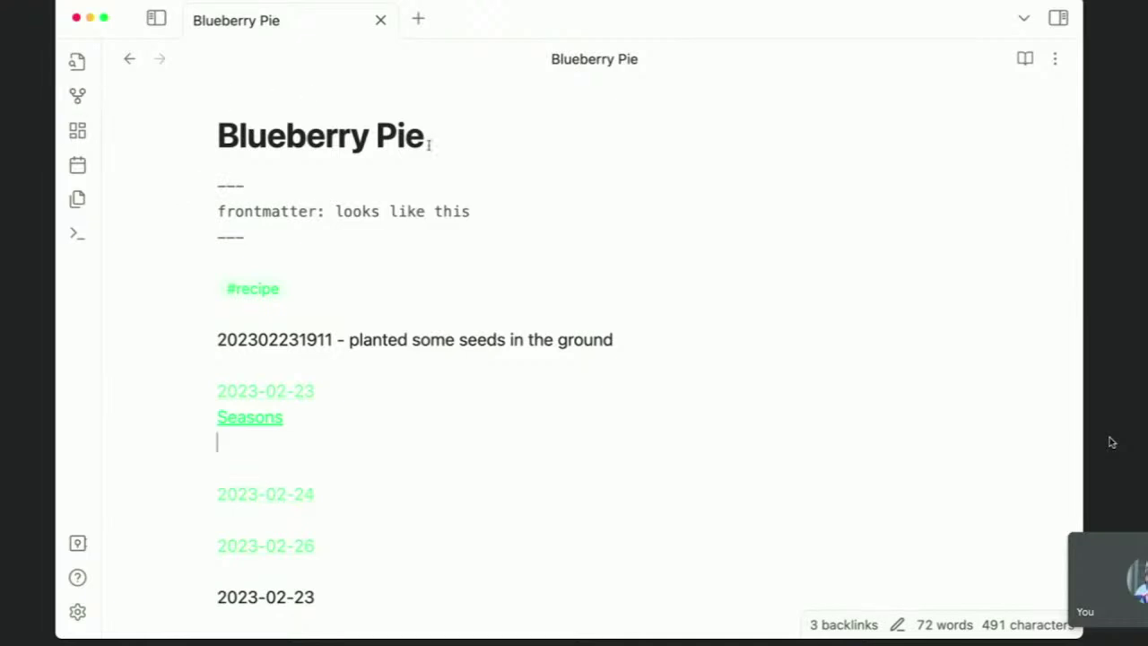
Show the backlinks of the Blueberry Pie note and open its local graph
{"action": "left_click", "coordinate": [1058, 18]}
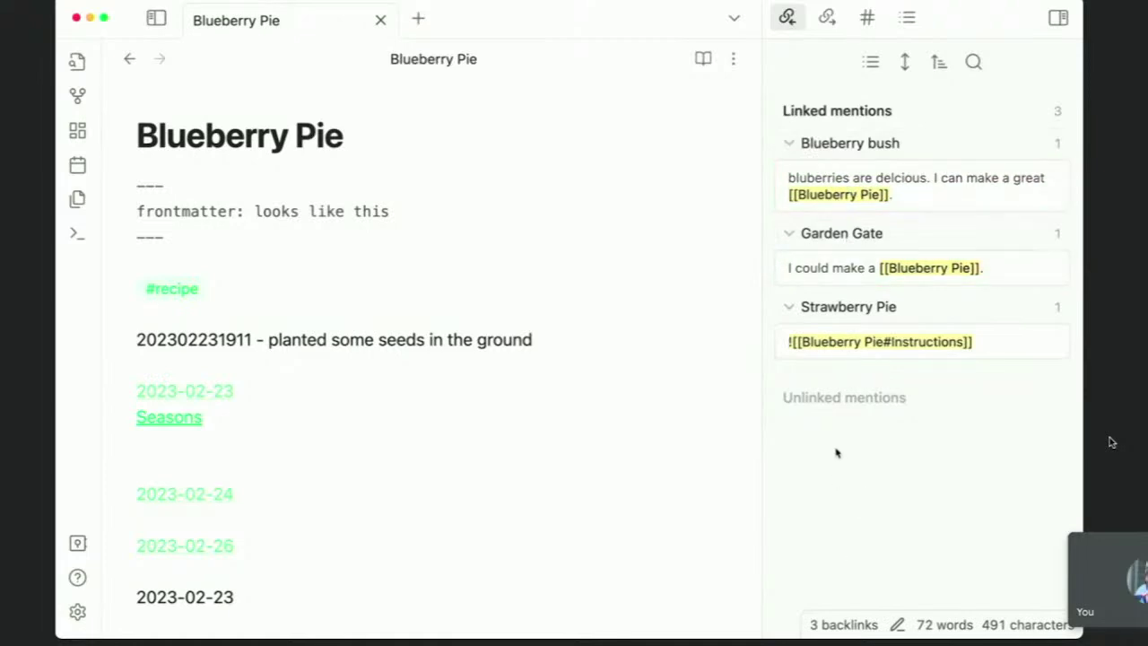
{"action": "key", "text": "super+p"}
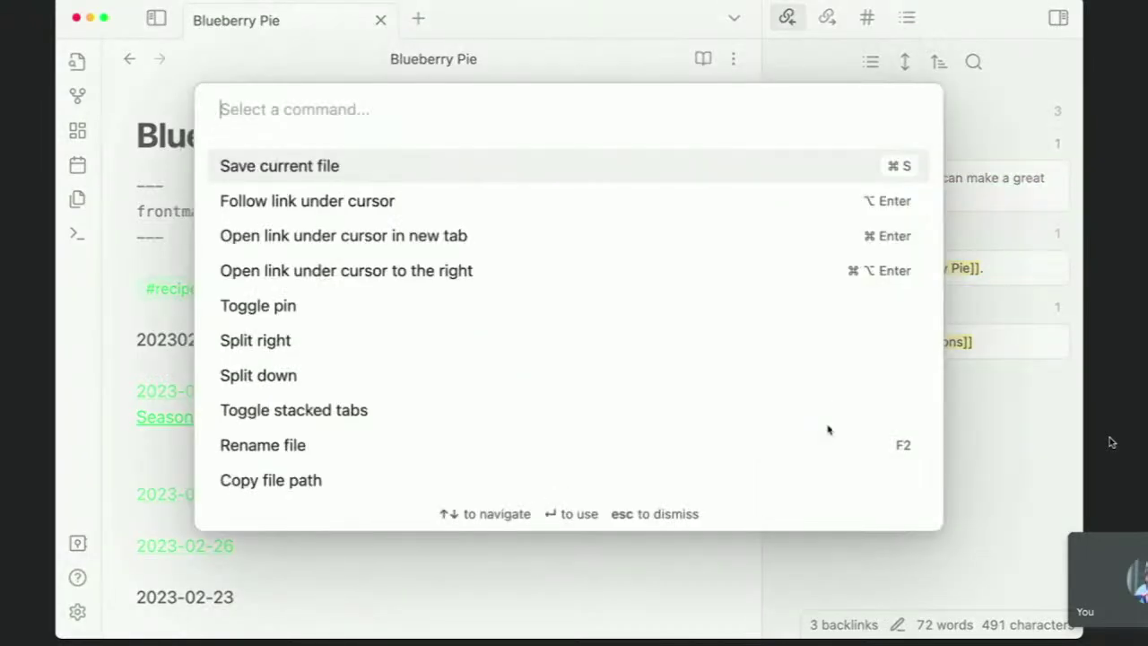
{"action": "type", "text": "loc"}
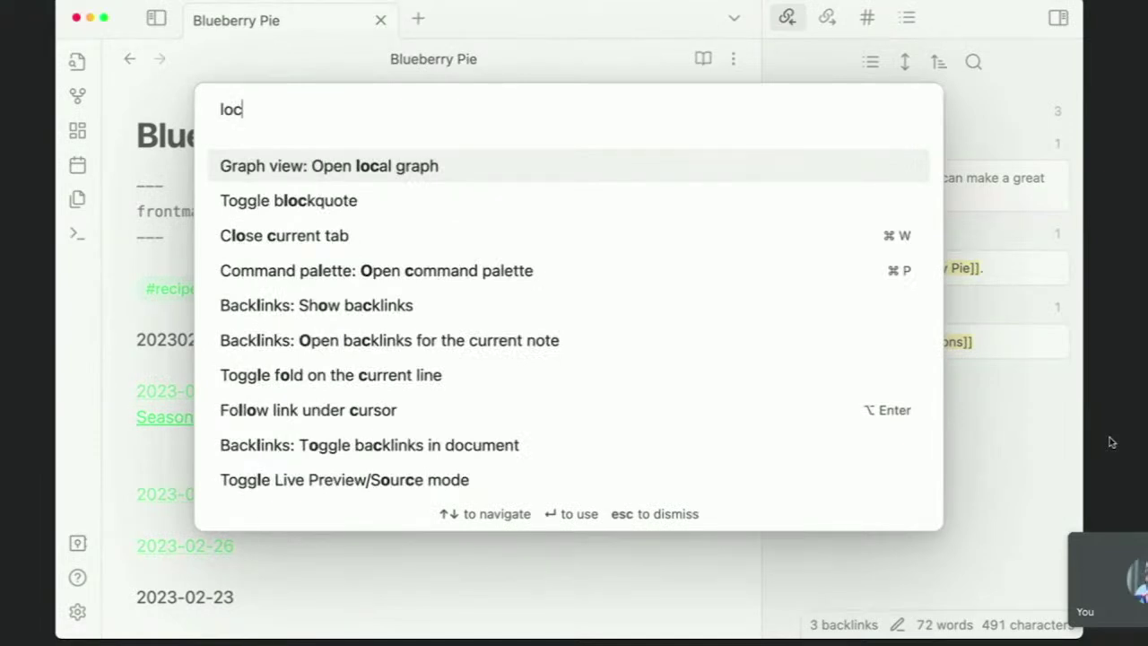
{"action": "key", "text": "Return"}
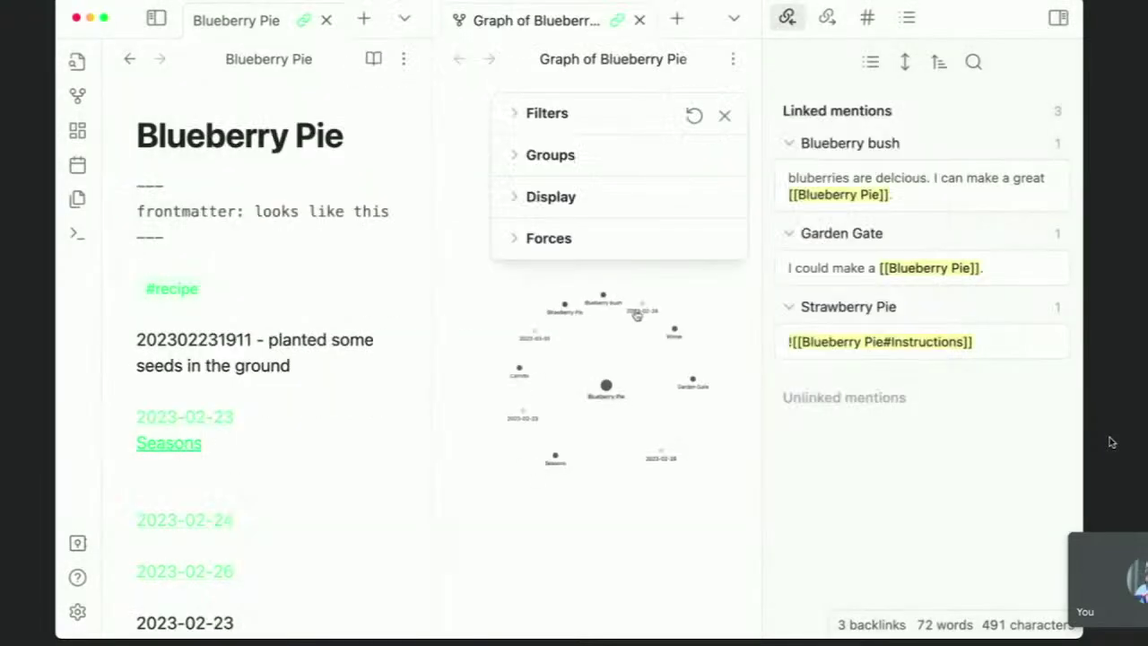
Turn on arrows in the display settings of the Blueberry Pie local graph
{"action": "scroll", "coordinate": [632, 429], "scroll_direction": "down", "scroll_amount": 3}
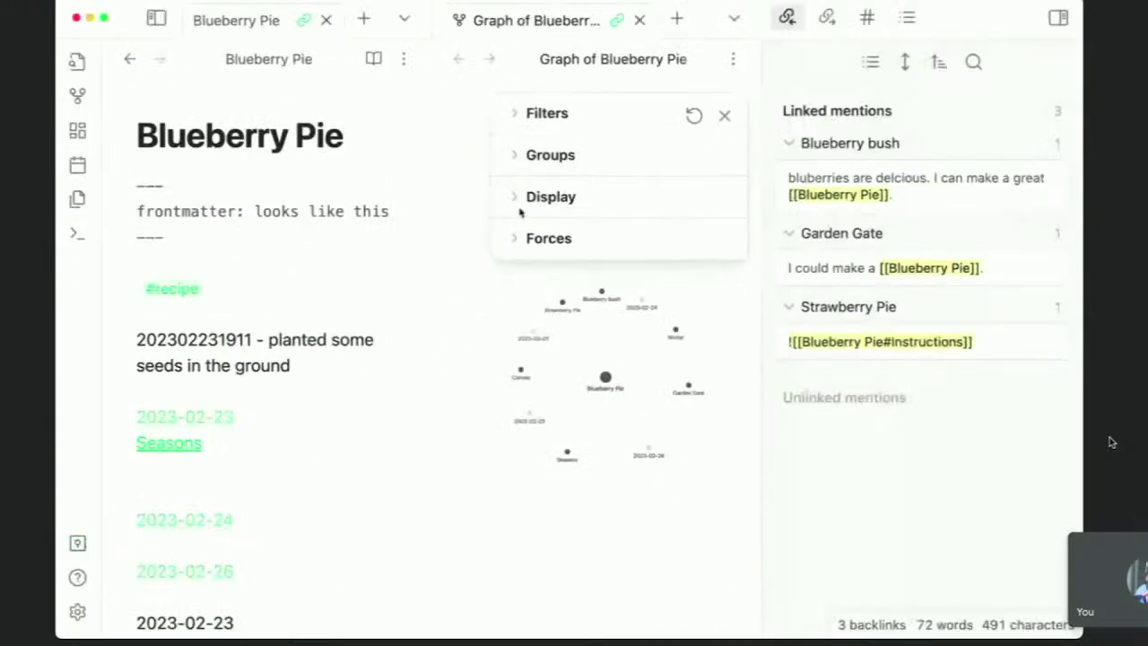
{"action": "left_click", "coordinate": [520, 212]}
{"action": "left_click", "coordinate": [715, 233]}
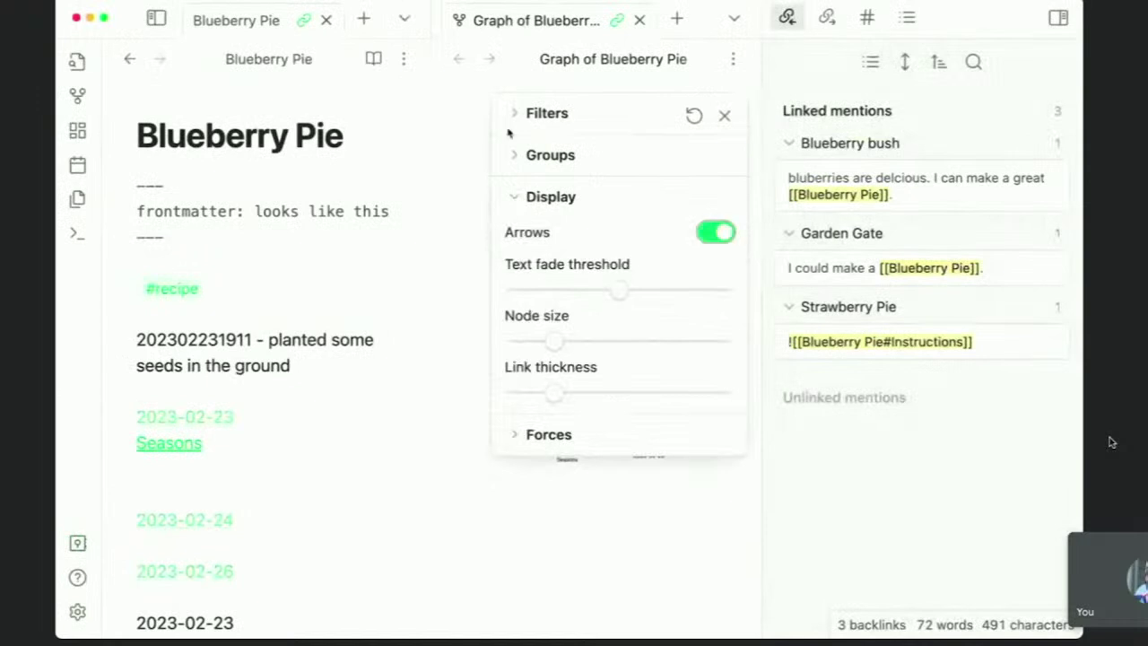
{"action": "left_click", "coordinate": [520, 195]}
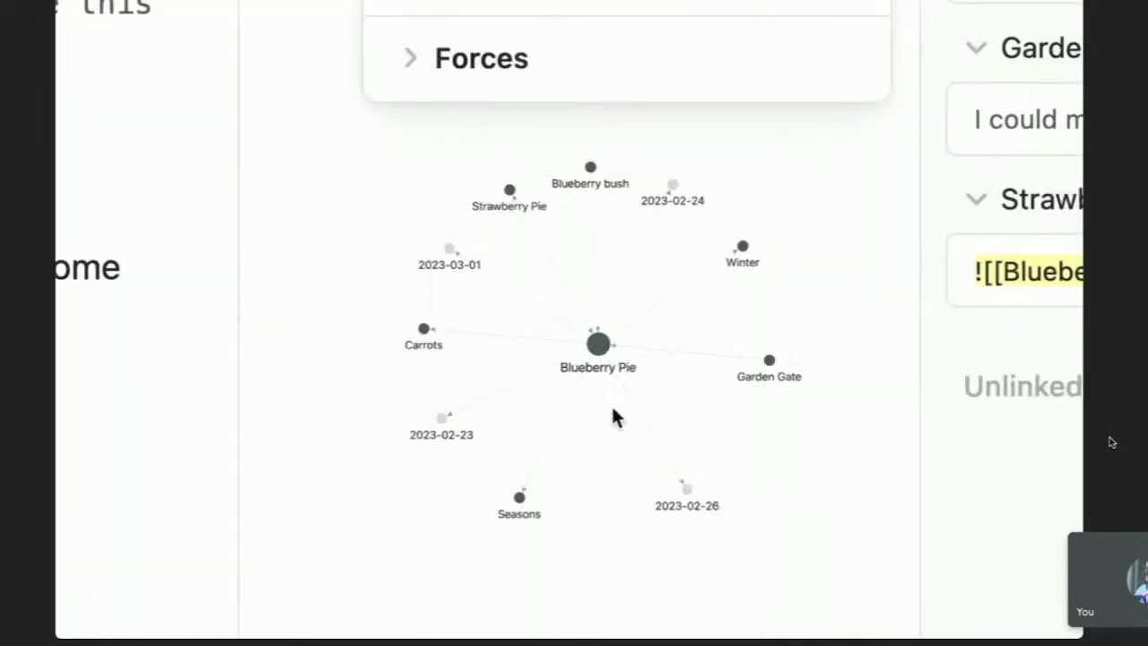
Inspect the link directions around Blueberry Pie and dock the local graph in the sidebar beneath the backlinks
{"action": "left_click_drag", "start_coordinate": [659, 310], "coordinate": [547, 343]}
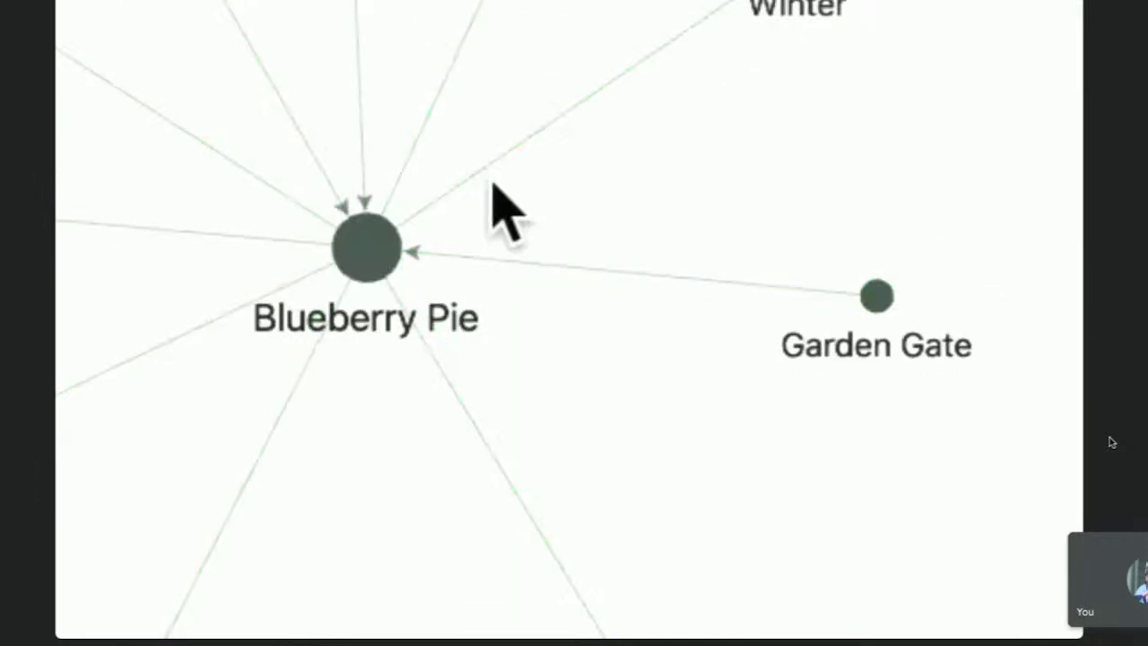
{"action": "left_click_drag", "start_coordinate": [494, 206], "coordinate": [697, 547]}
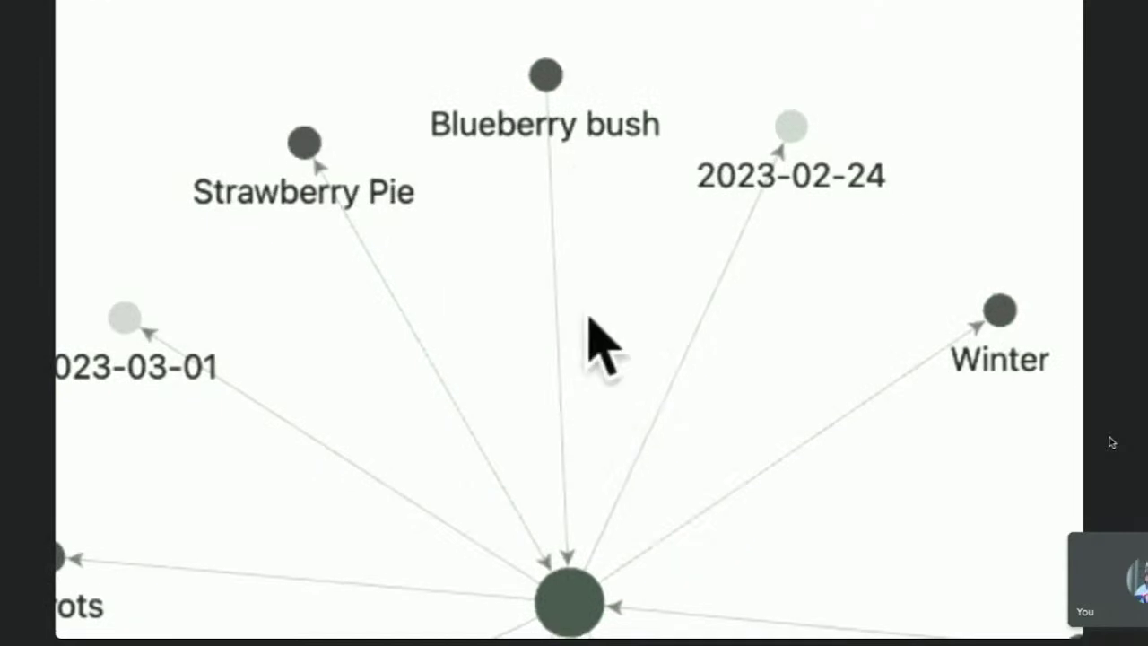
{"action": "left_click_drag", "start_coordinate": [588, 318], "coordinate": [626, 126]}
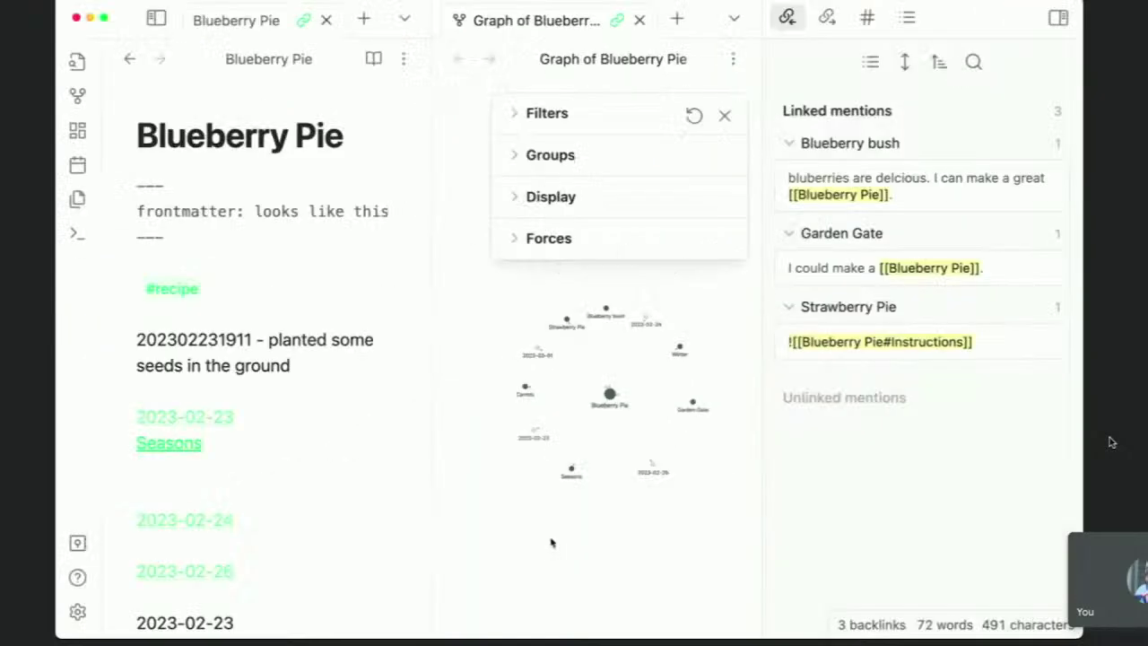
{"action": "left_click_drag", "start_coordinate": [507, 33], "coordinate": [870, 530]}
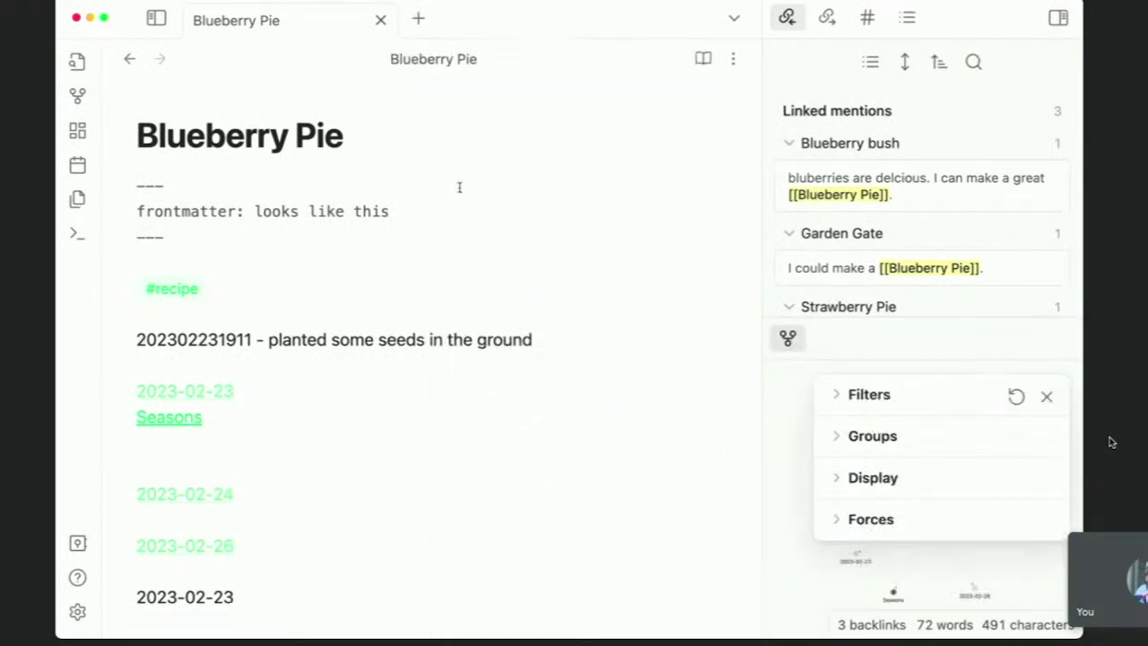
Open the Seasons note from its link, close the local graph's settings, and create the Summer note from its link
{"action": "left_click", "coordinate": [158, 419]}
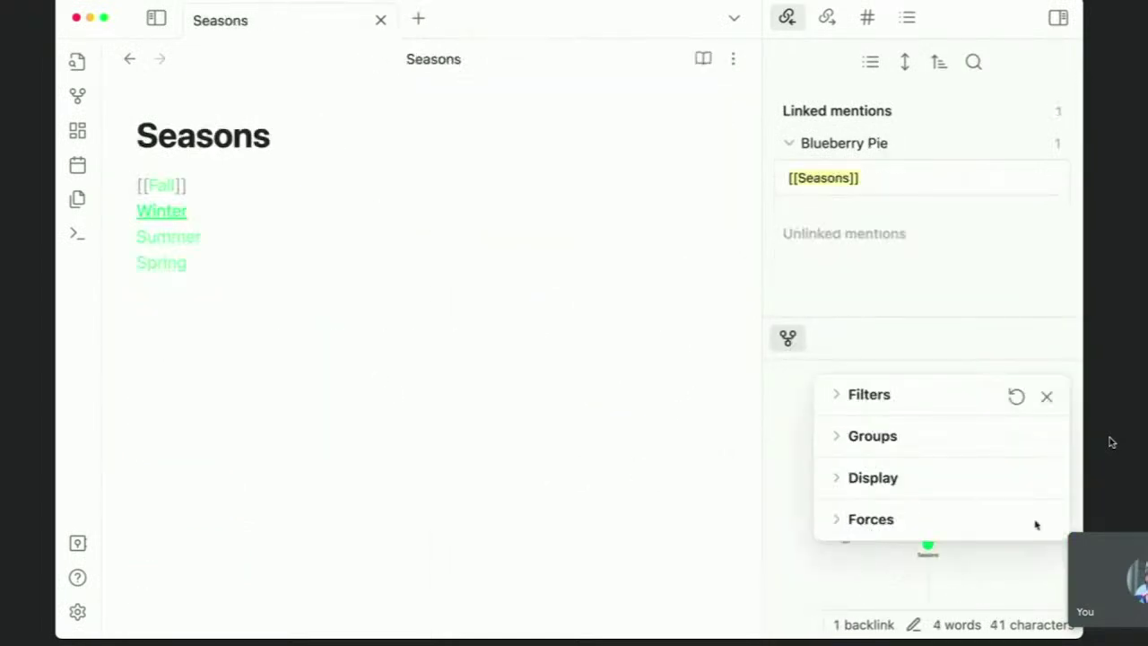
{"action": "left_click", "coordinate": [1046, 396]}
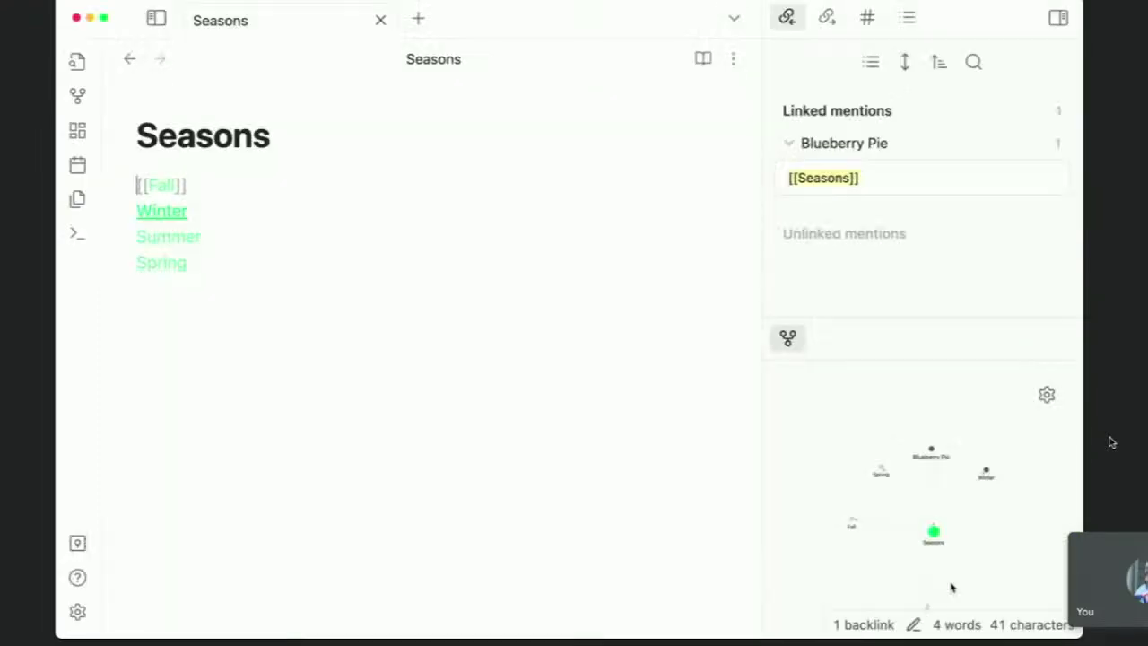
{"action": "left_click", "coordinate": [165, 237]}
{"action": "scroll", "coordinate": [935, 502], "scroll_direction": "up", "scroll_amount": 5}
{"action": "scroll", "coordinate": [929, 526], "scroll_direction": "down", "scroll_amount": 5}
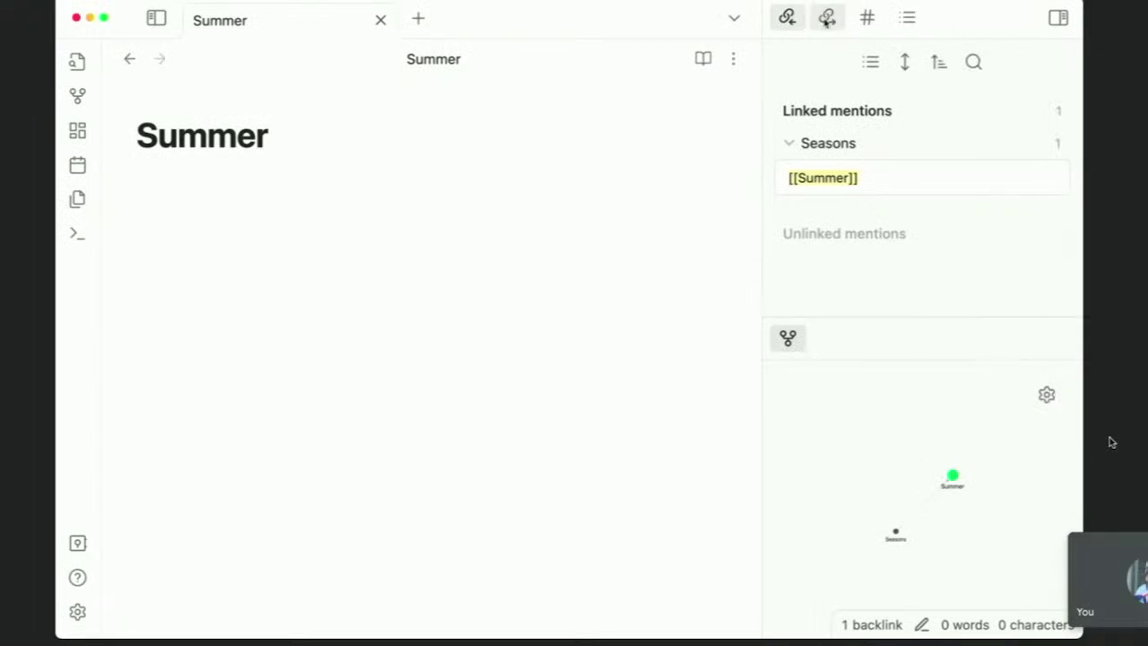
Check the outgoing links of the Summer note, and return to its backlinks with the results collapsed
{"action": "left_click", "coordinate": [827, 18]}
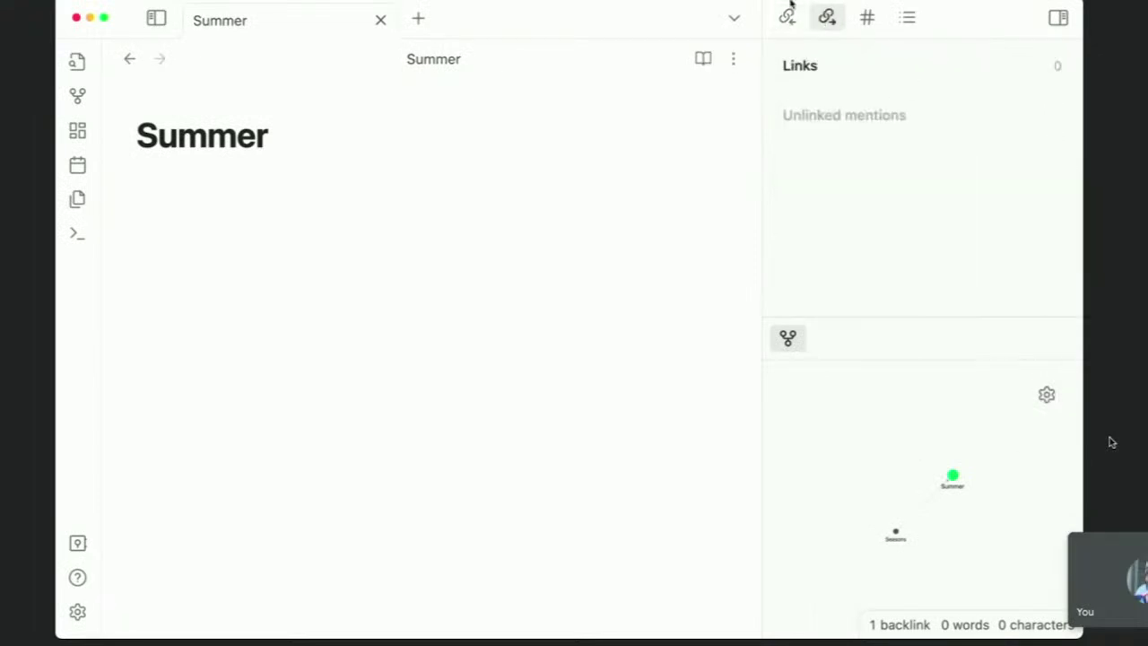
{"action": "left_click", "coordinate": [787, 17]}
{"action": "left_click", "coordinate": [870, 61]}
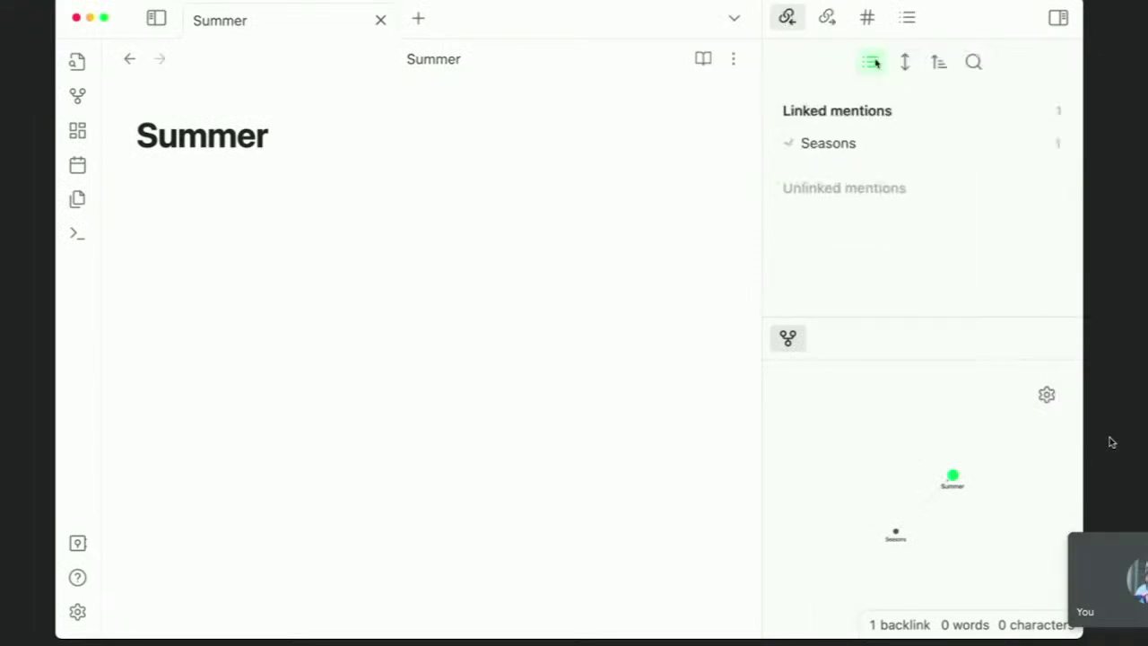
Return to the Seasons note through Summer's backlinks and examine the link directions in its local graph
{"action": "left_click", "coordinate": [843, 146]}
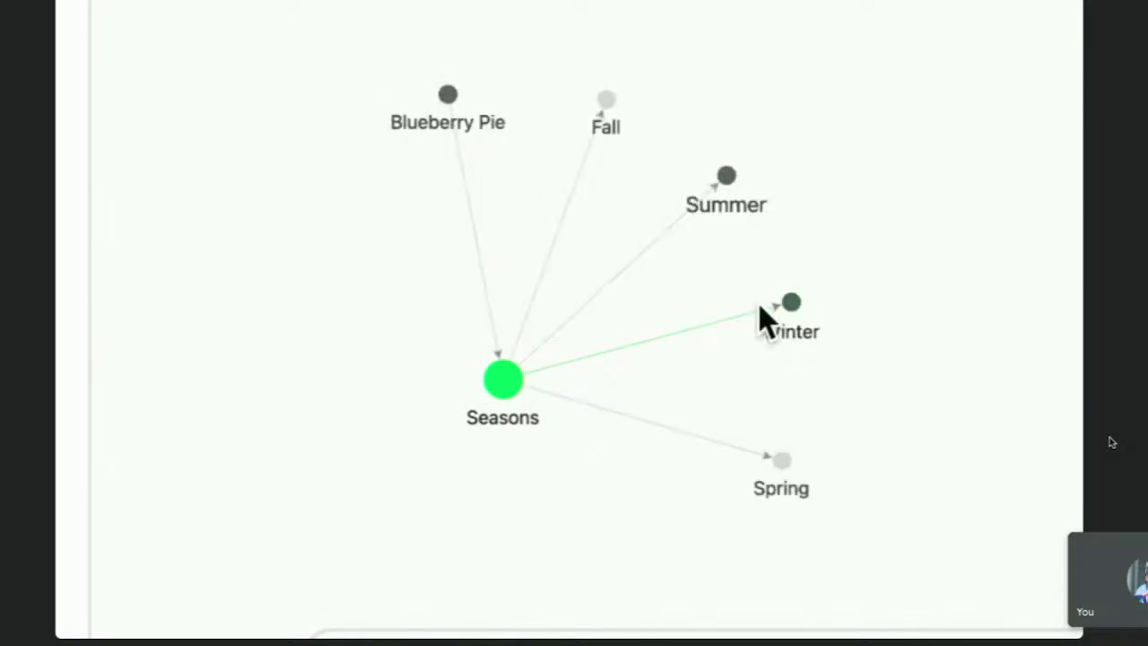
{"action": "left_click_drag", "start_coordinate": [760, 305], "coordinate": [868, 528]}
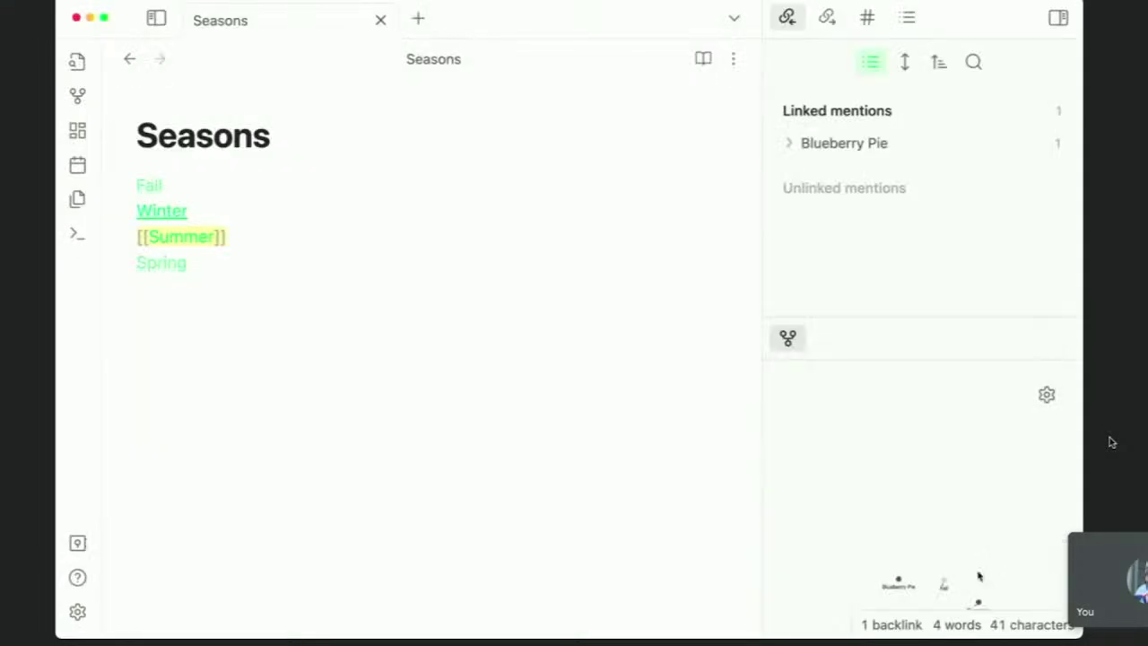
{"action": "left_click", "coordinate": [371, 306]}
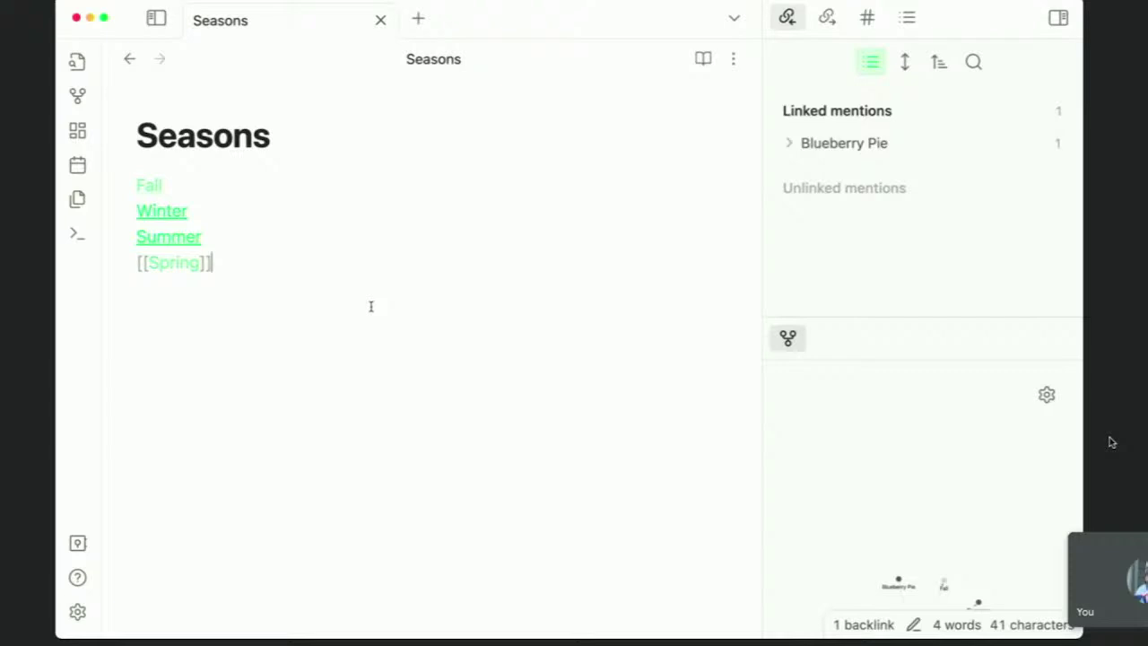
Search all notes in the vault for "pie" and open the match in the Blueberry bush note
{"action": "key", "text": "super+shift+f"}
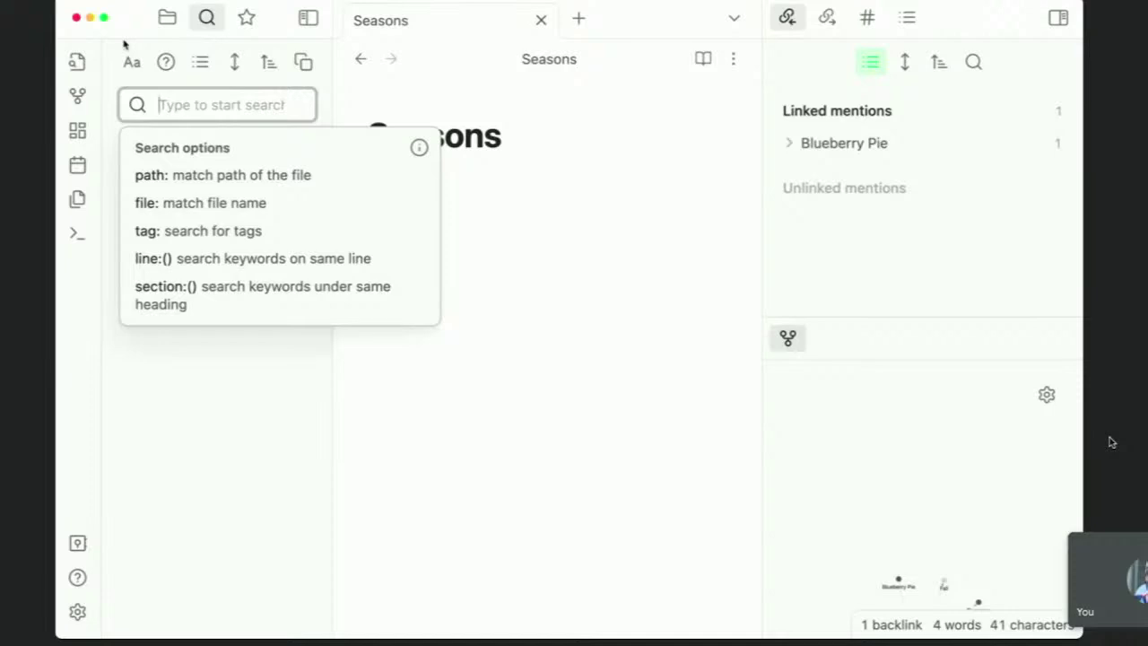
{"action": "type", "text": "pie"}
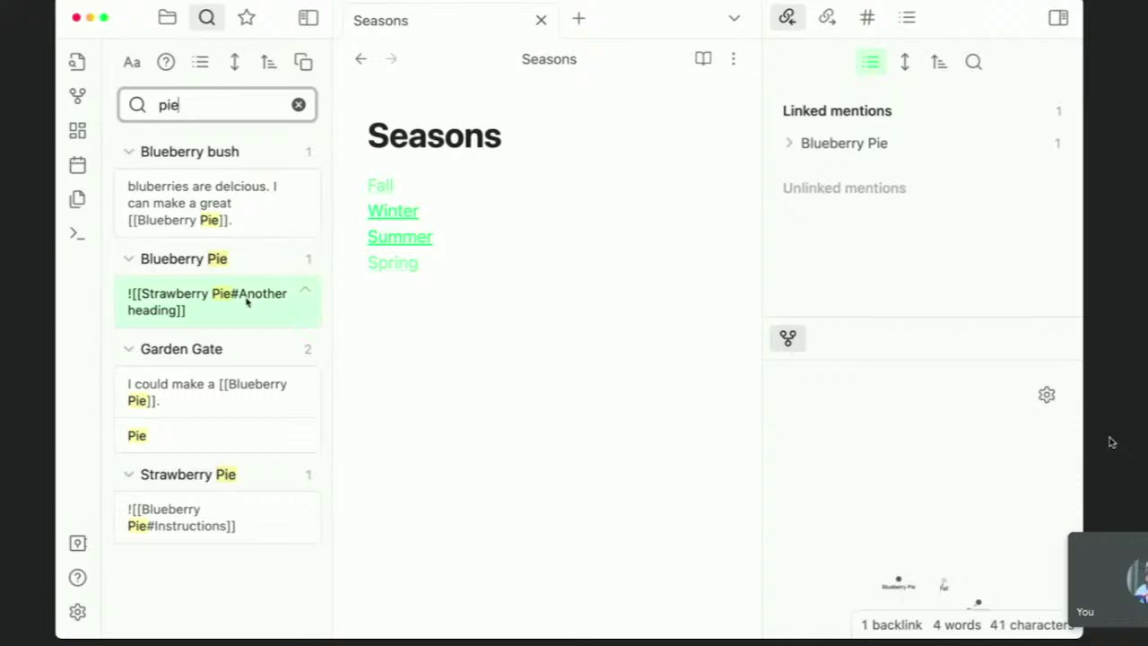
{"action": "left_click", "coordinate": [233, 224]}
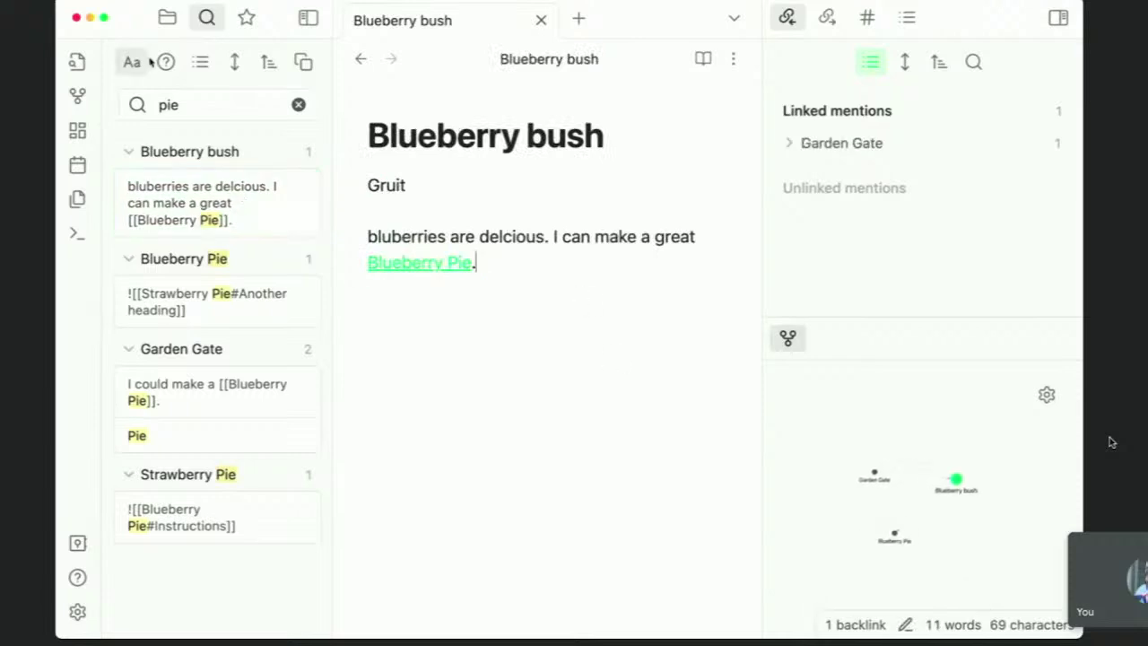
Show the vault's file list and collapse the templates folder
{"action": "left_click", "coordinate": [167, 17]}
{"action": "left_click", "coordinate": [173, 127]}
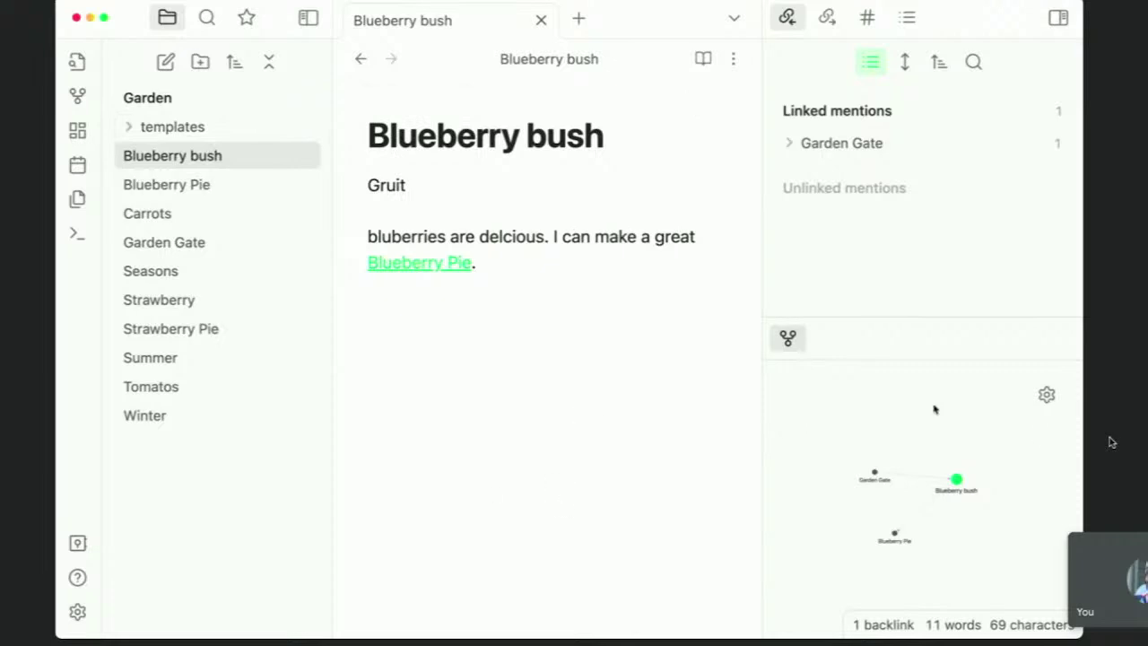
Raise the depth filter of the Blueberry bush local graph by one level and close the graph settings
{"action": "left_click", "coordinate": [1047, 396]}
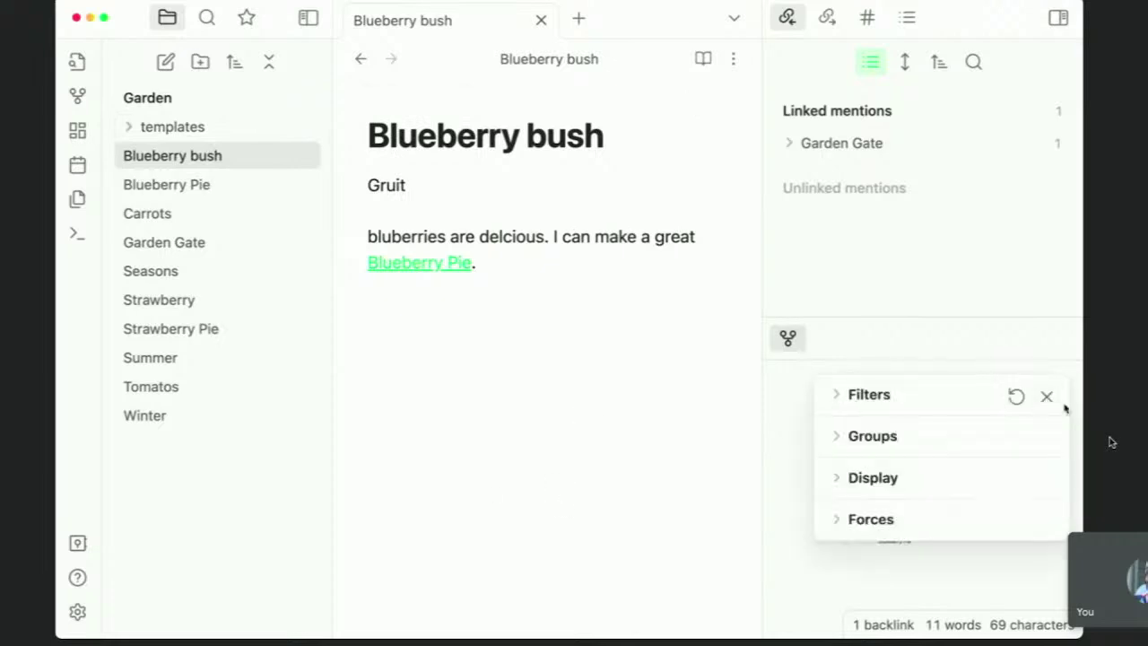
{"action": "left_click", "coordinate": [834, 397]}
{"action": "left_click_drag", "start_coordinate": [837, 457], "coordinate": [893, 457]}
{"action": "scroll", "coordinate": [986, 418], "scroll_direction": "up", "scroll_amount": 2}
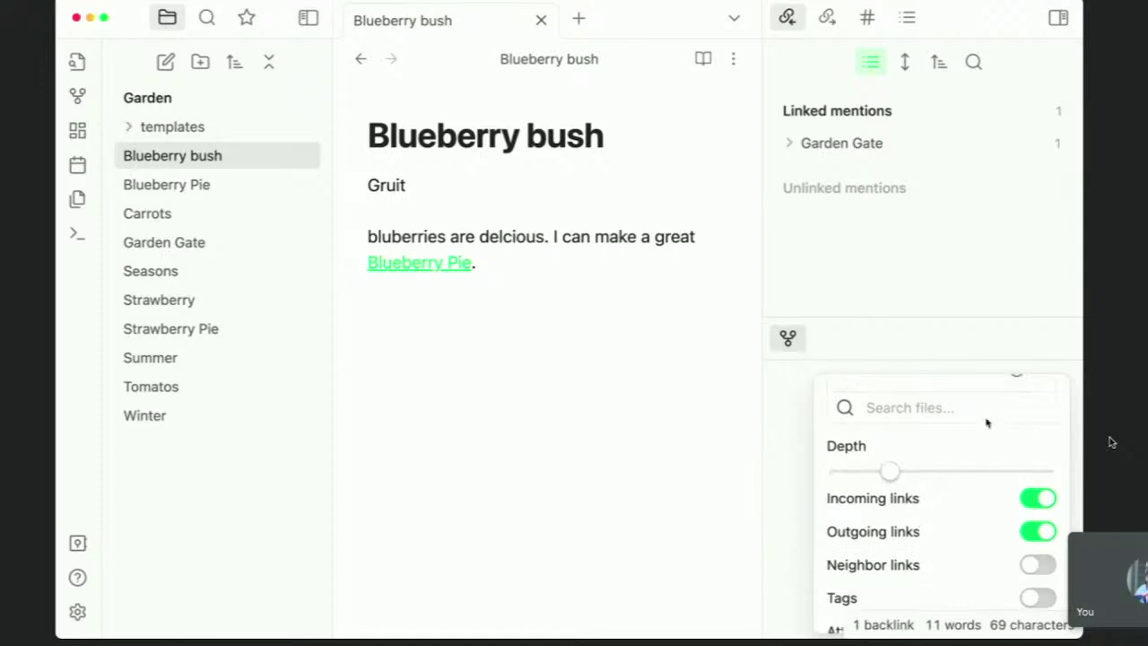
{"action": "left_click", "coordinate": [836, 394]}
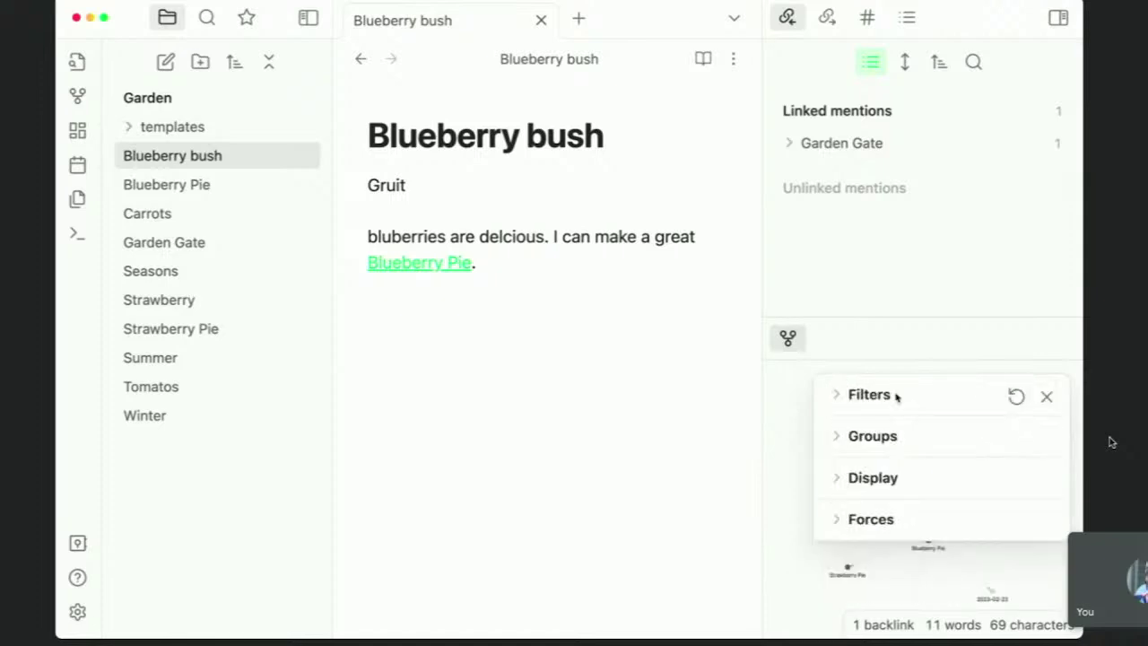
{"action": "left_click", "coordinate": [1046, 397]}
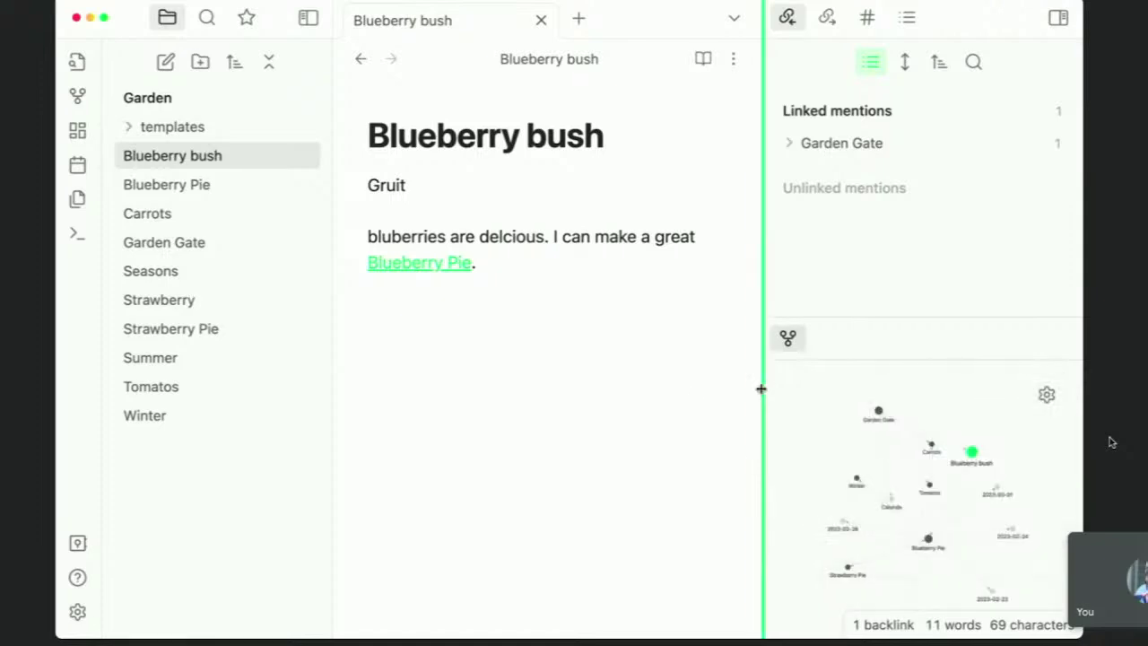
Widen the local graph's sidebar, examine the links around Garden Gate, and open the Blueberry Pie note
{"action": "left_click_drag", "start_coordinate": [762, 391], "coordinate": [606, 394]}
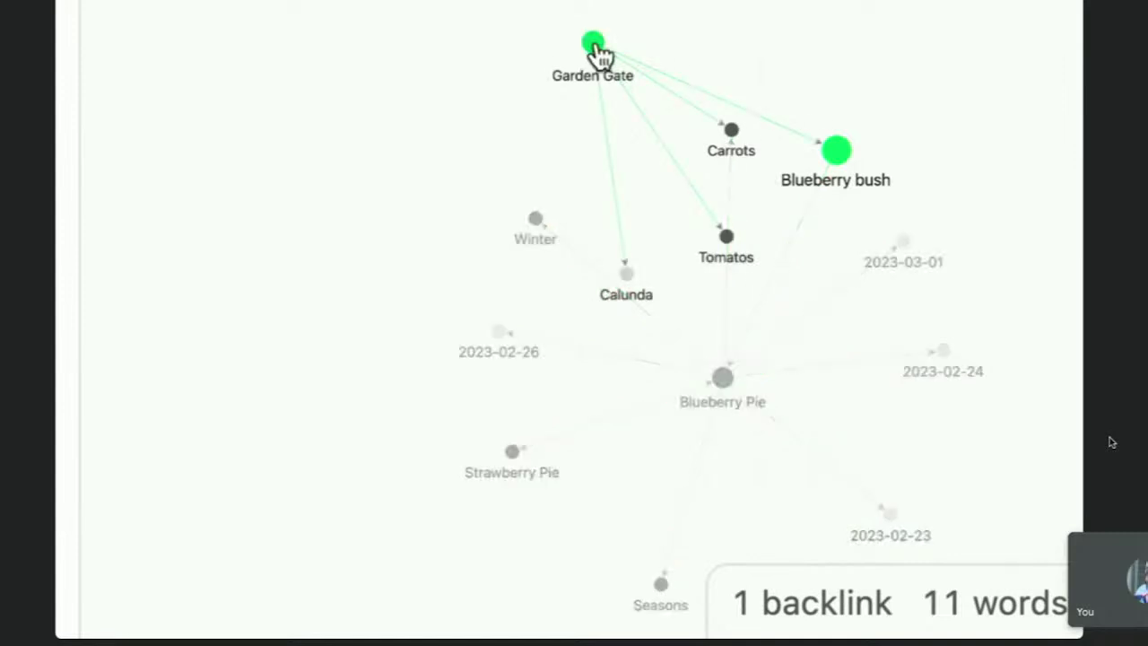
{"action": "left_click_drag", "start_coordinate": [593, 43], "coordinate": [551, 70]}
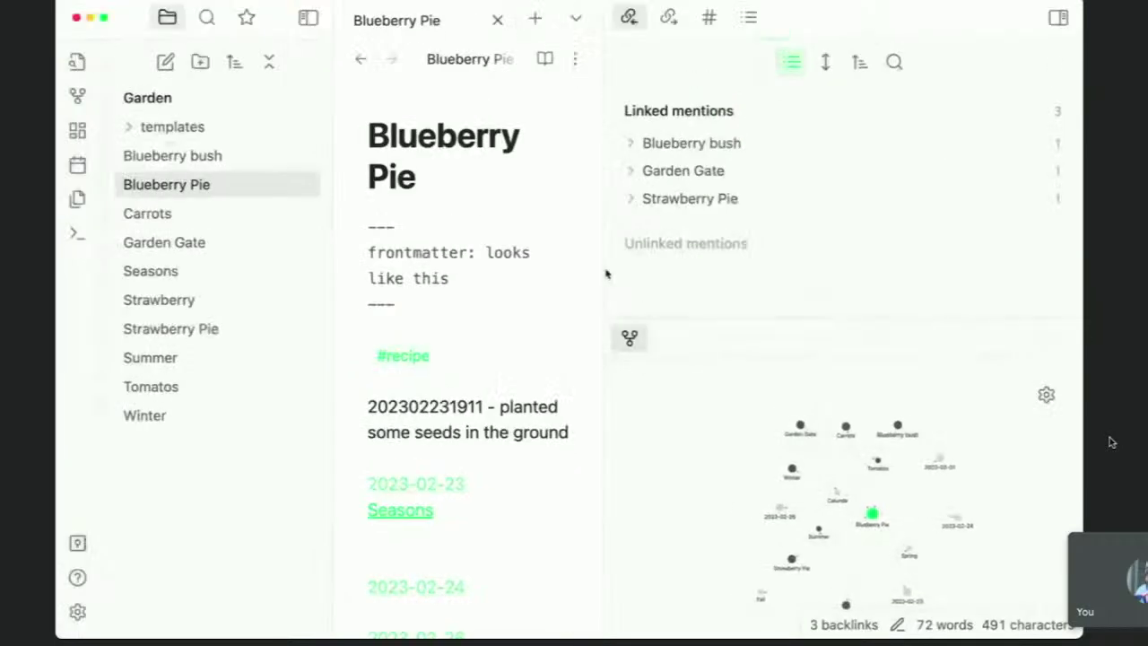
Narrow the local graph's sidebar to widen the Blueberry Pie note, and place the cursor on the empty line above #recipe
{"action": "left_click_drag", "start_coordinate": [604, 266], "coordinate": [918, 292]}
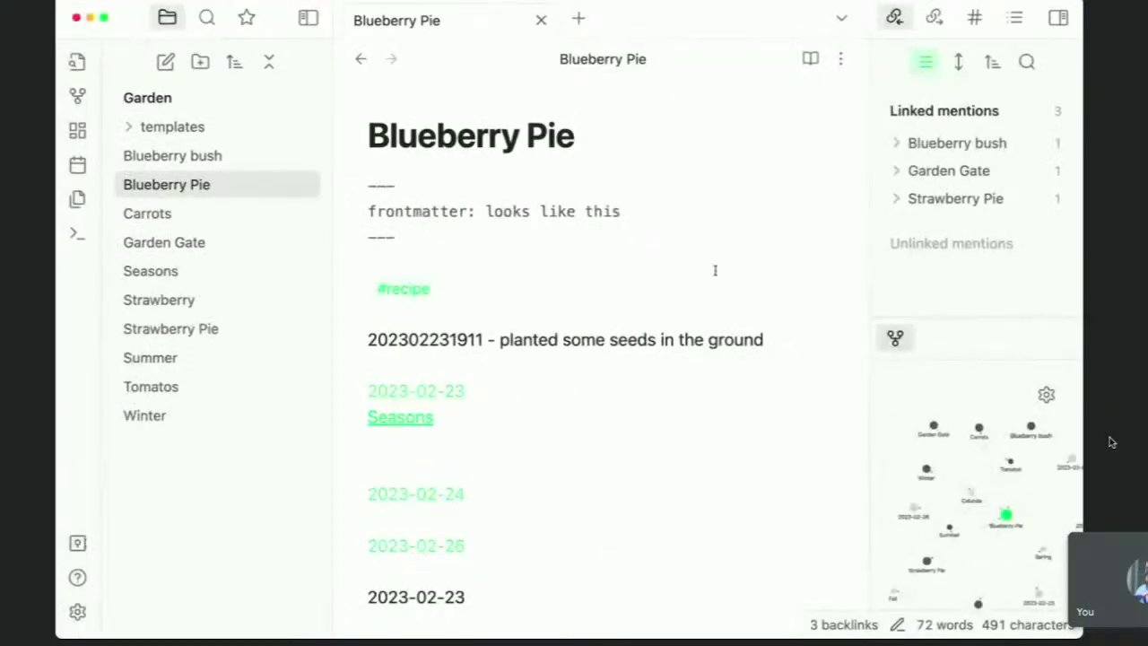
{"action": "left_click", "coordinate": [450, 264]}
{"action": "key", "text": "super+Tab"}
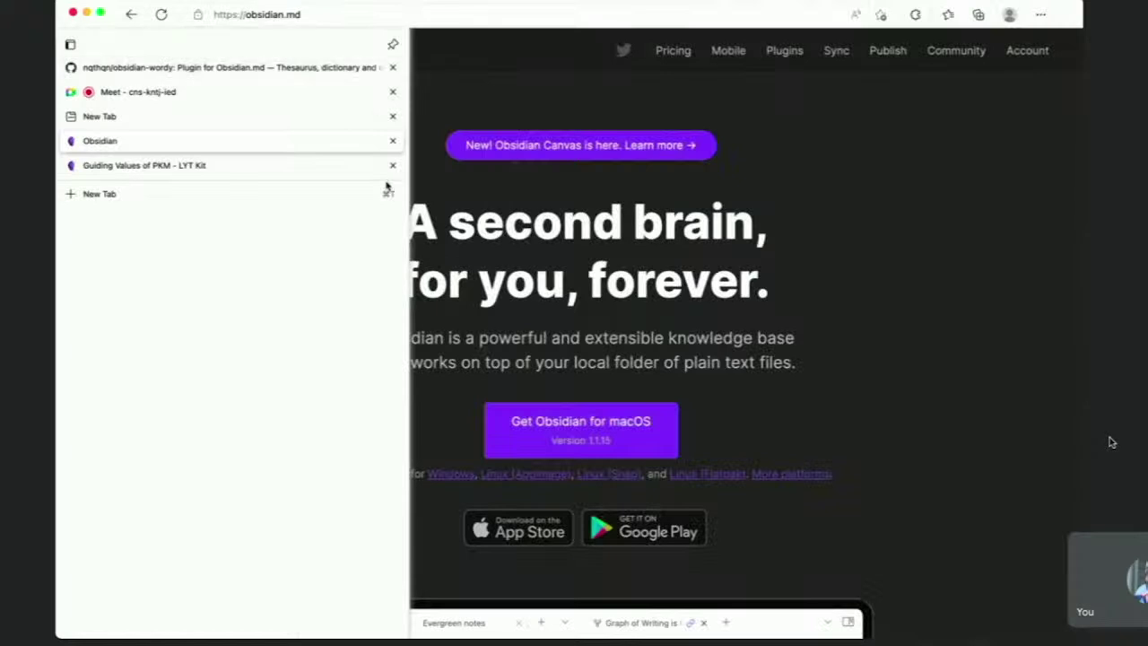
{"action": "key", "text": "super+Tab"}
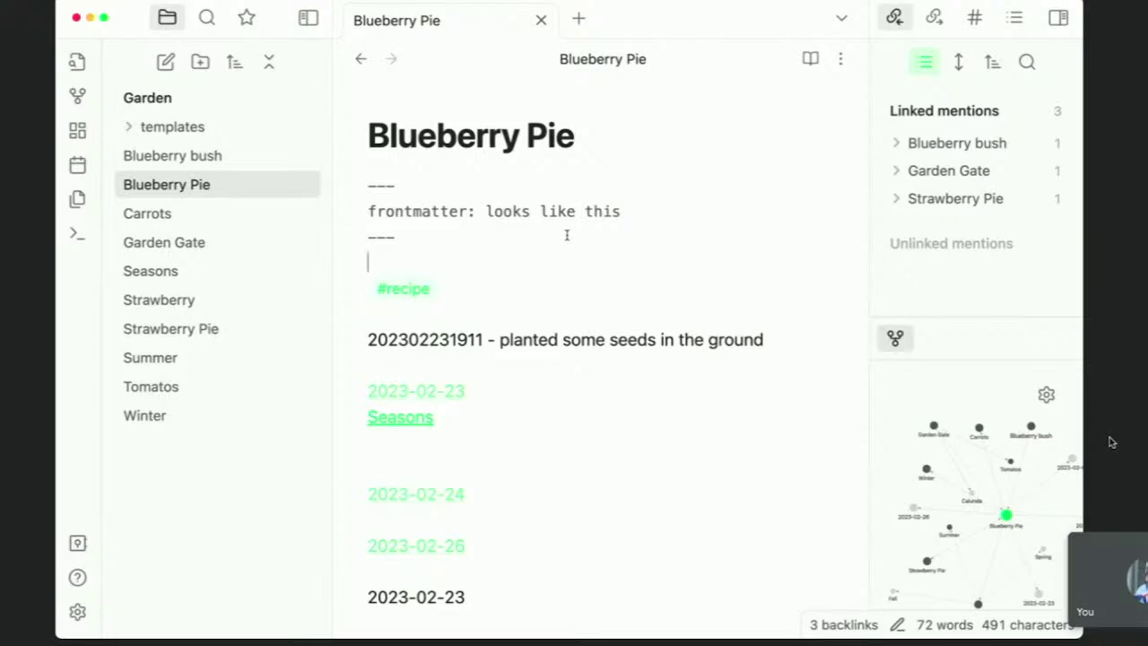
Review the community plugins settings and the installed plugins, and close the settings
{"action": "key", "text": "super+comma"}
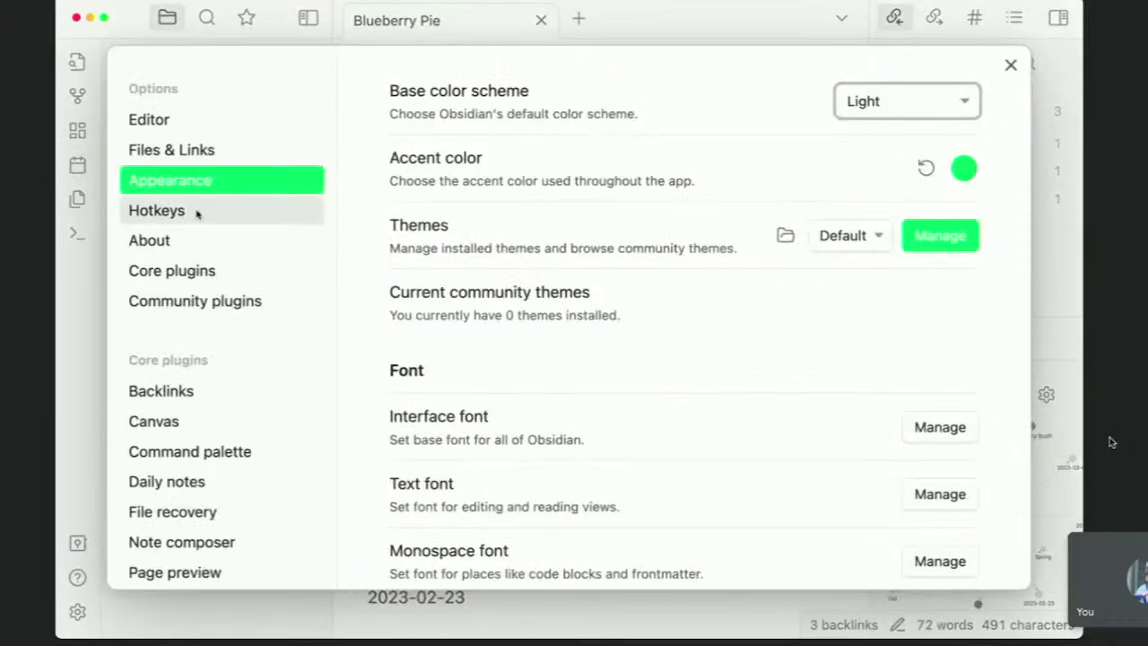
{"action": "left_click", "coordinate": [216, 303]}
{"action": "left_click", "coordinate": [837, 369]}
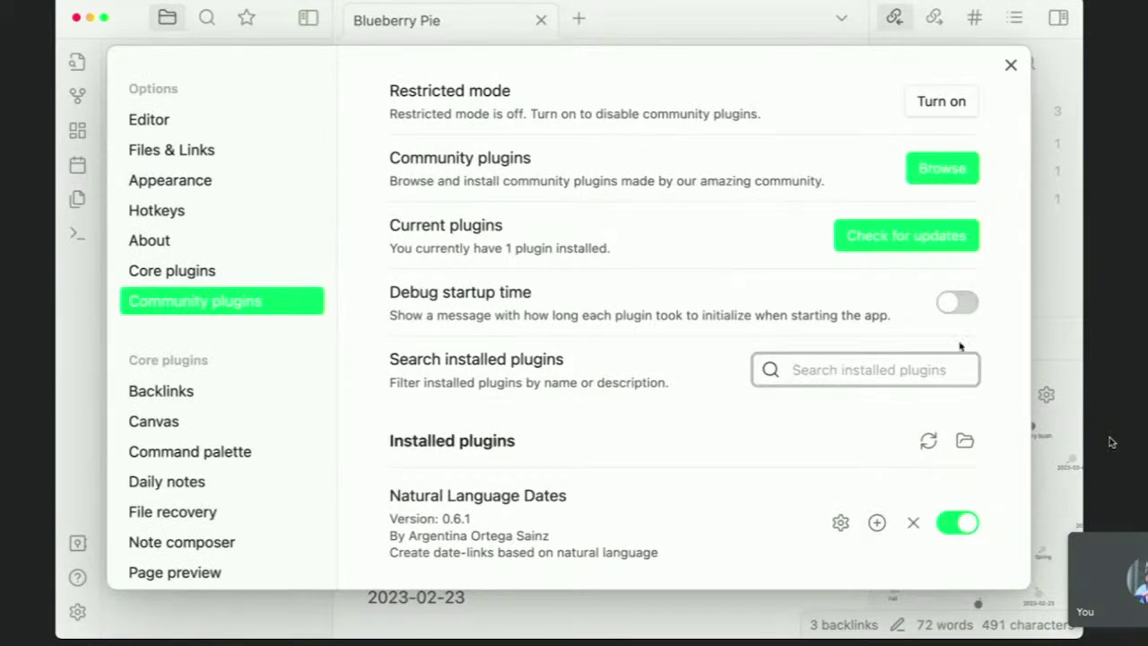
{"action": "left_click", "coordinate": [1010, 65]}
{"action": "left_click", "coordinate": [596, 305]}
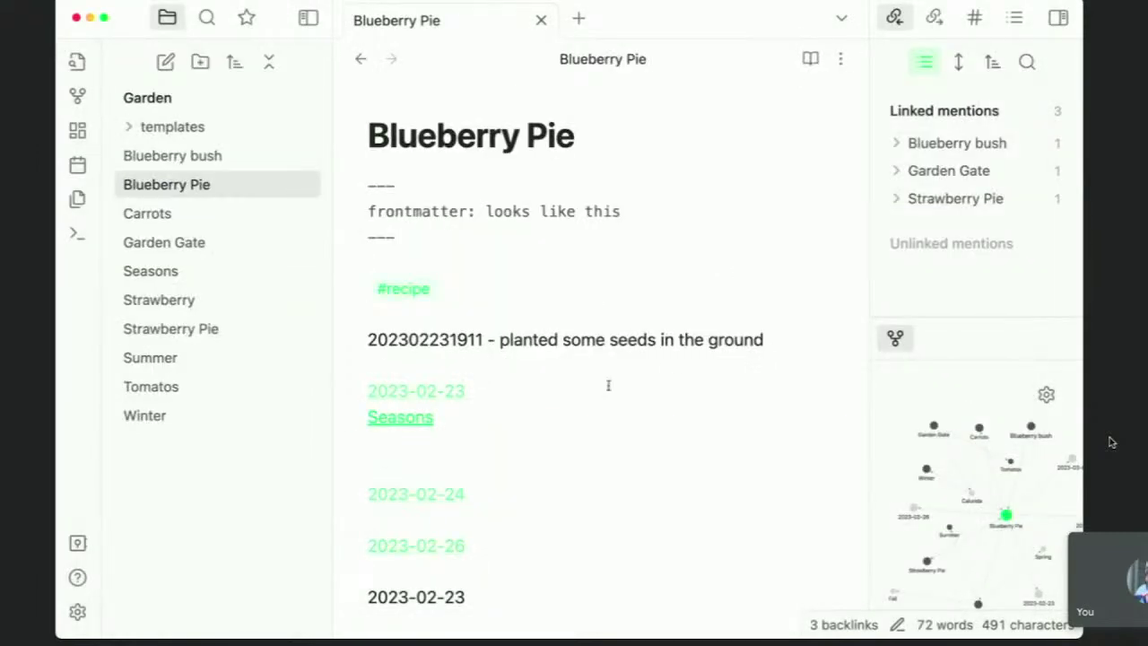
Switch to Microsoft Edge, search the web for "datamuse api" and open the Datamuse API page
{"action": "key", "text": "super+Tab"}
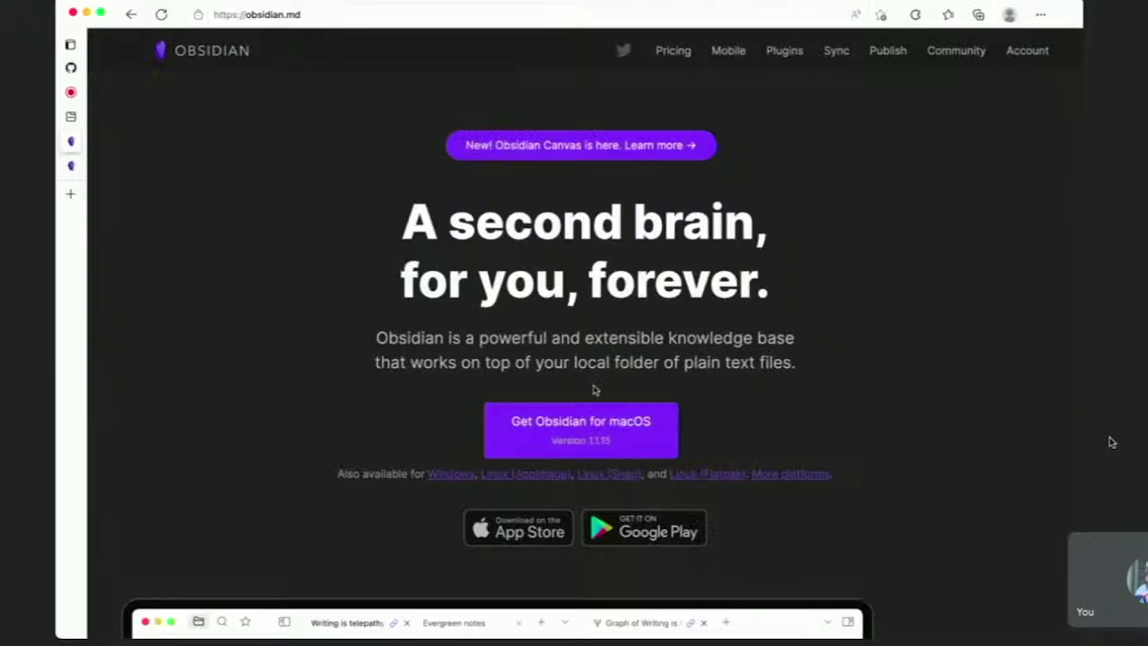
{"action": "key", "text": "super+l"}
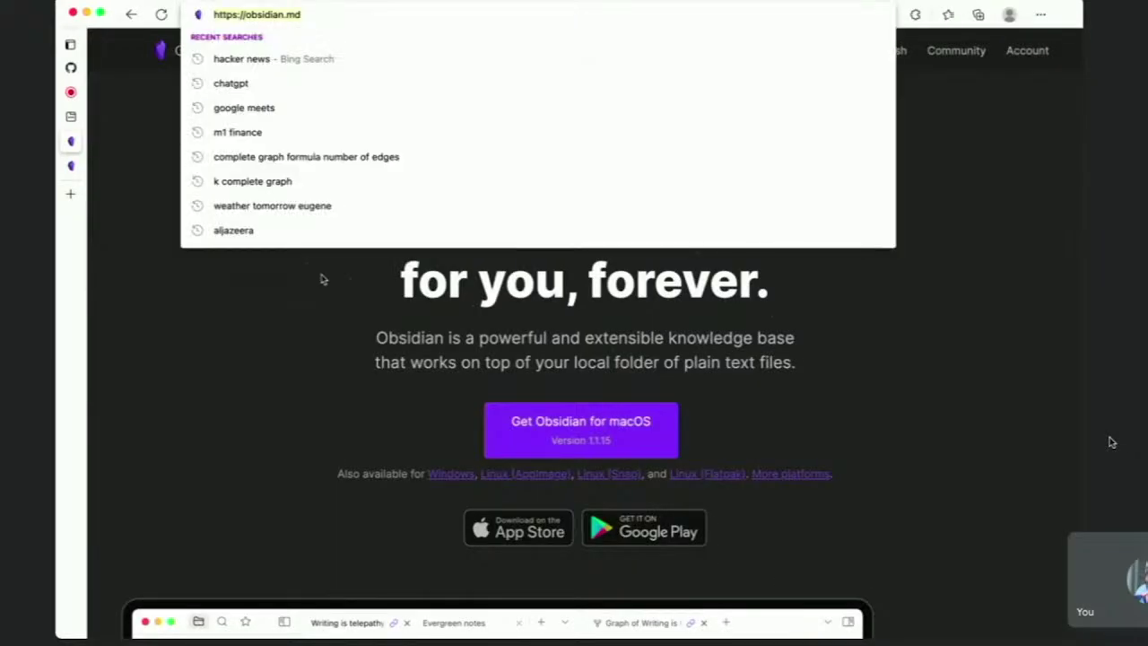
{"action": "type", "text": "datamuse"}
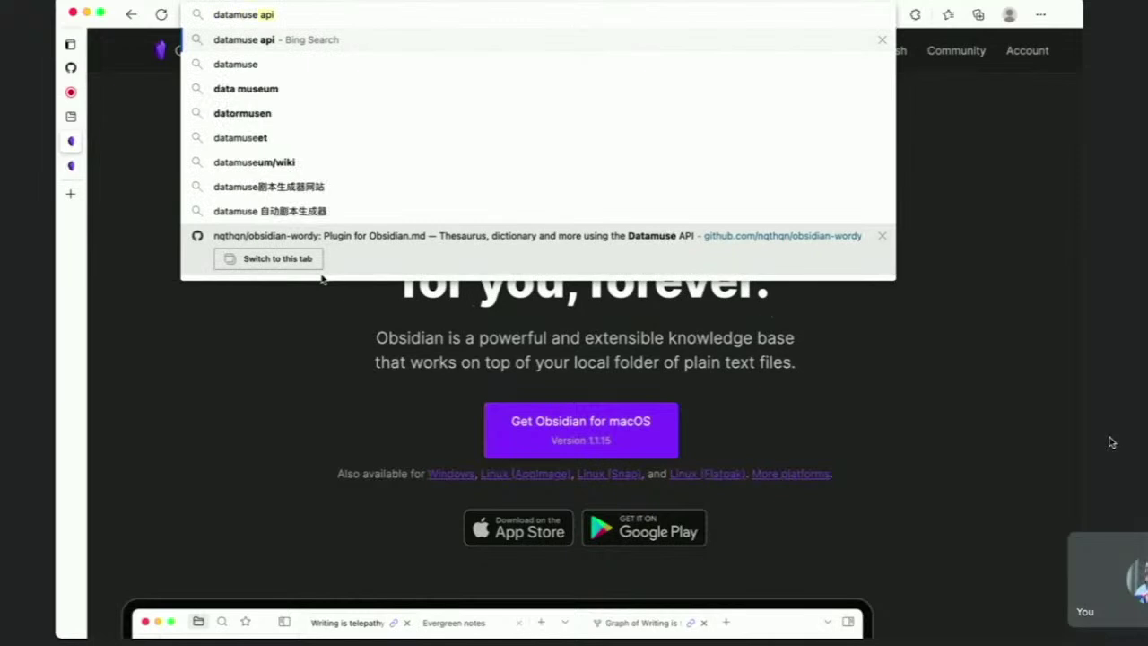
{"action": "key", "text": "Return"}
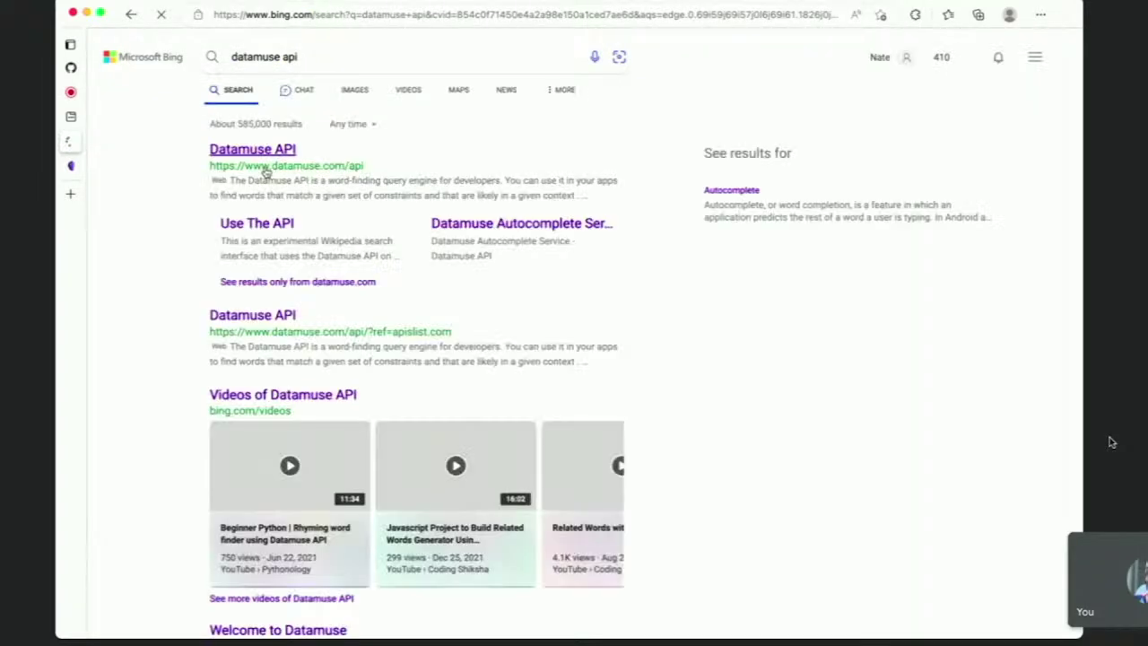
{"action": "left_click", "coordinate": [253, 151]}
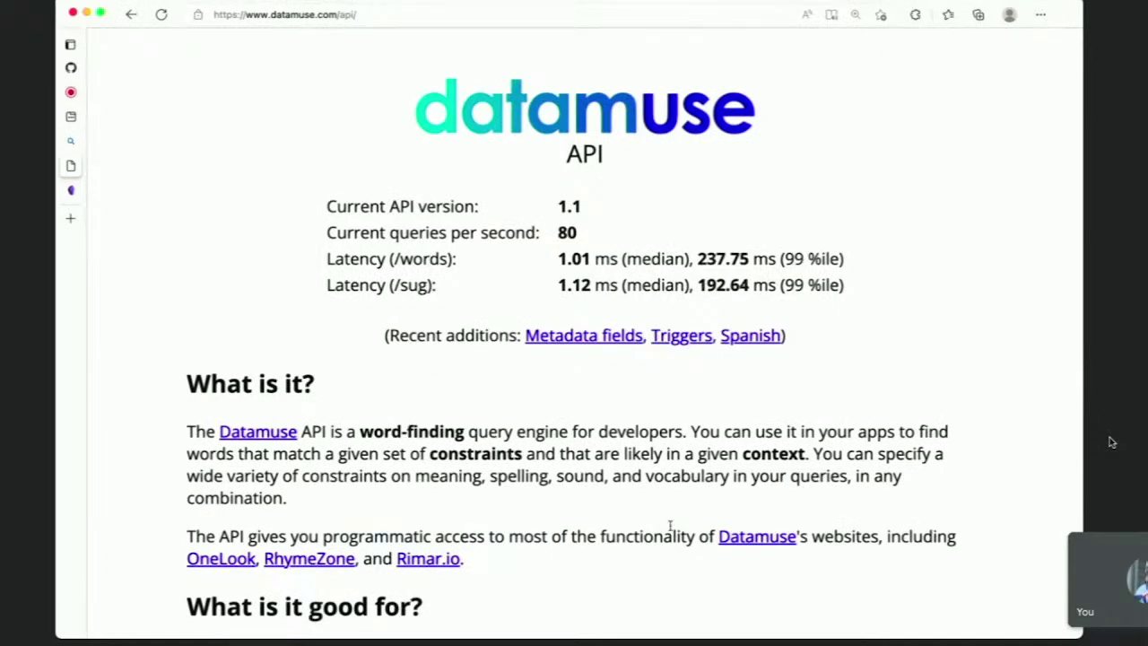
Enlarge the Datamuse API page and read through its introduction, example queries and query parameters
{"action": "key", "text": "super+equal"}
{"action": "key", "text": "super+equal"}
{"action": "scroll", "coordinate": [1110, 442], "scroll_direction": "down", "scroll_amount": 5}
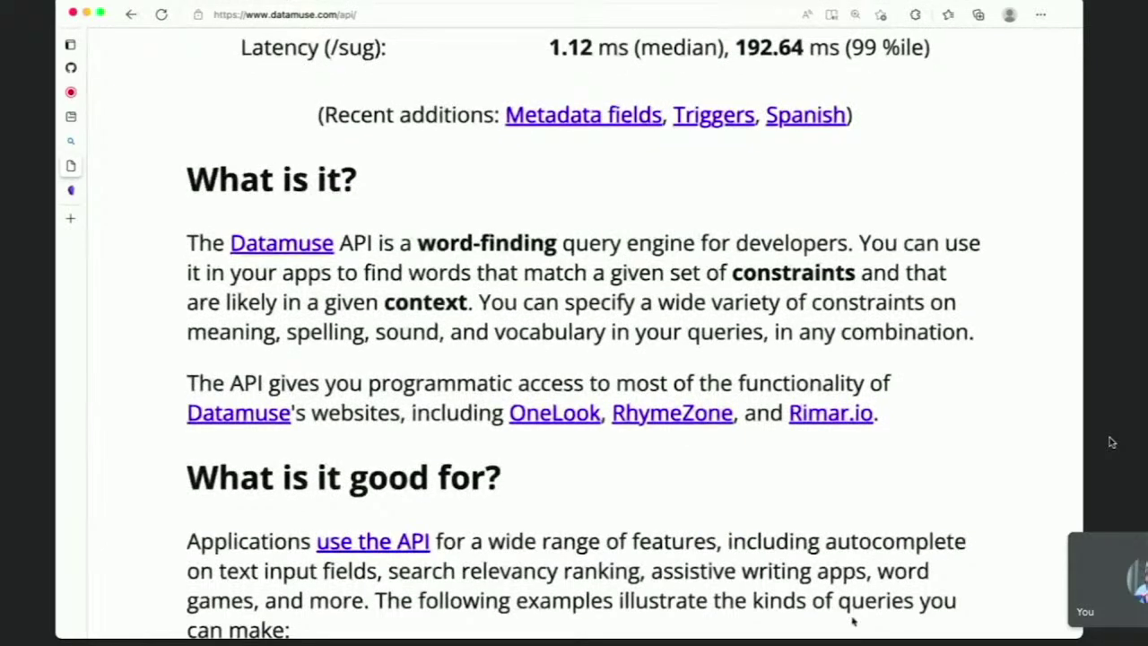
{"action": "scroll", "coordinate": [574, 514], "scroll_direction": "down", "scroll_amount": 10}
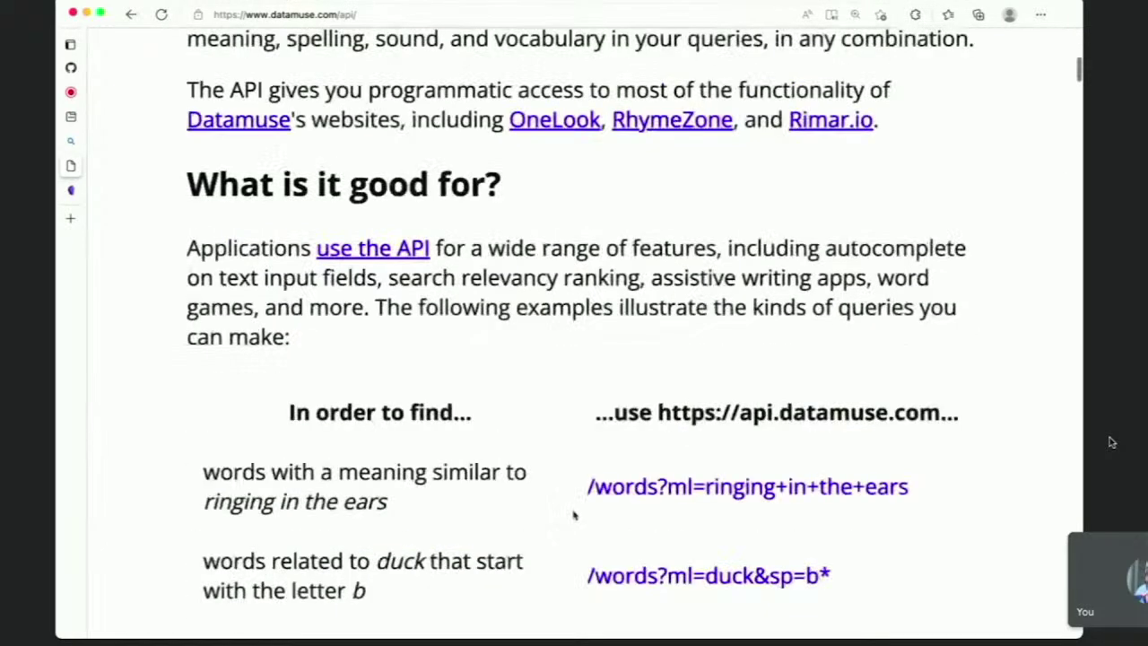
{"action": "scroll", "coordinate": [574, 514], "scroll_direction": "down", "scroll_amount": 5}
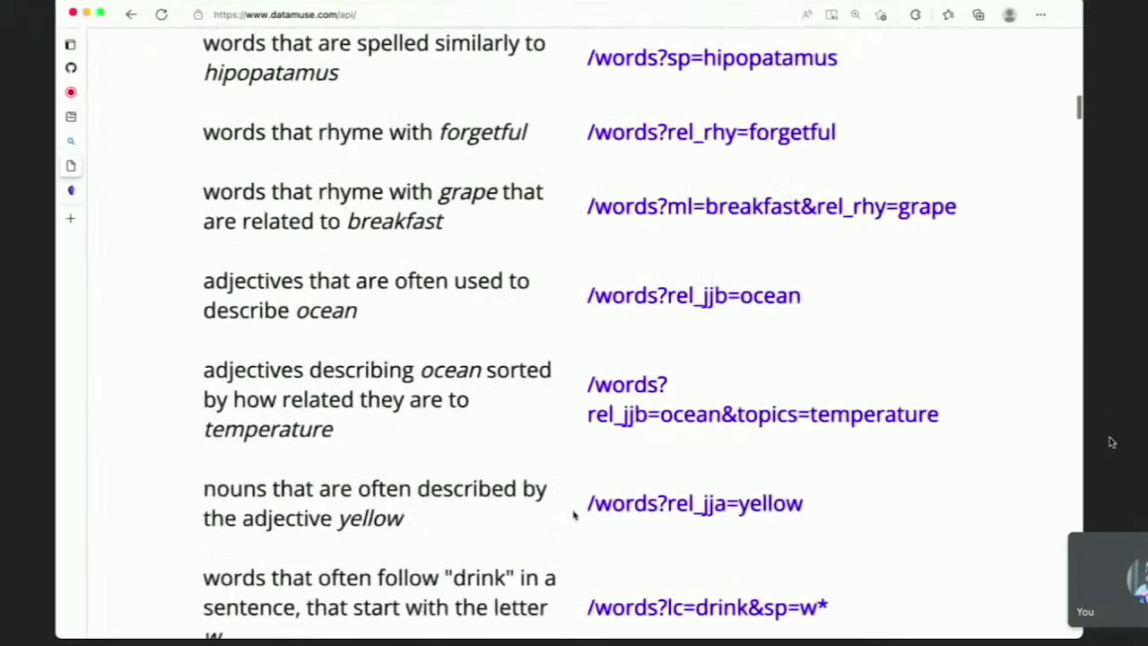
{"action": "scroll", "coordinate": [574, 514], "scroll_direction": "down", "scroll_amount": 10}
{"action": "scroll", "coordinate": [574, 514], "scroll_direction": "up", "scroll_amount": 1}
{"action": "scroll", "coordinate": [574, 514], "scroll_direction": "down", "scroll_amount": 5}
{"action": "scroll", "coordinate": [572, 508], "scroll_direction": "down", "scroll_amount": 4}
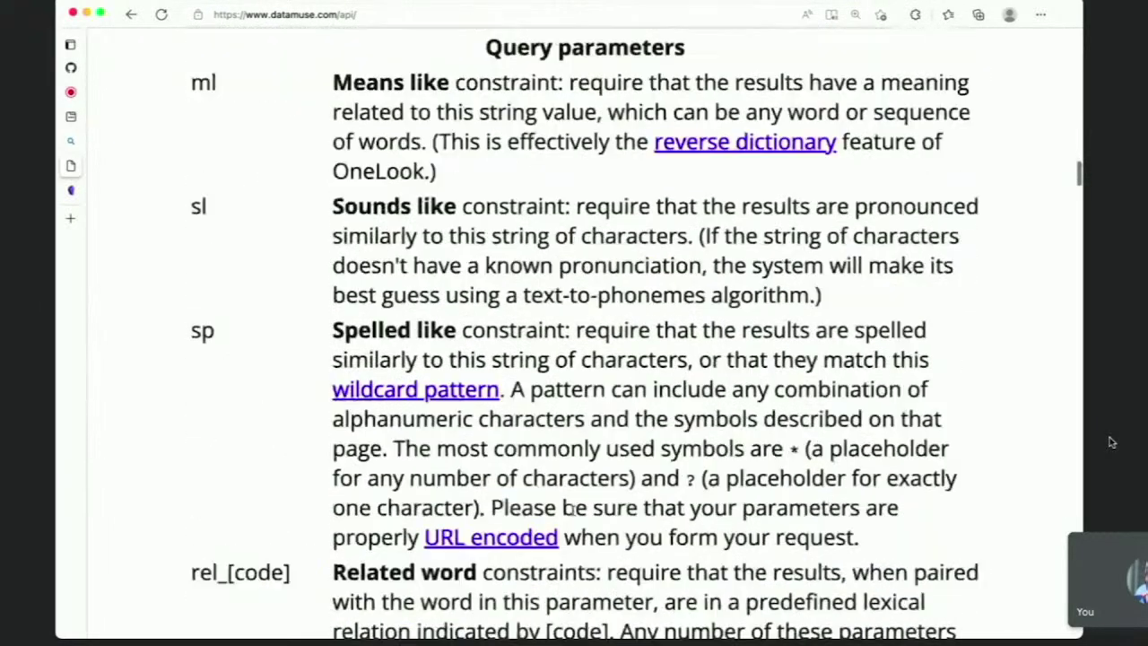
{"action": "scroll", "coordinate": [572, 507], "scroll_direction": "down", "scroll_amount": 5}
{"action": "scroll", "coordinate": [572, 509], "scroll_direction": "down", "scroll_amount": 6}
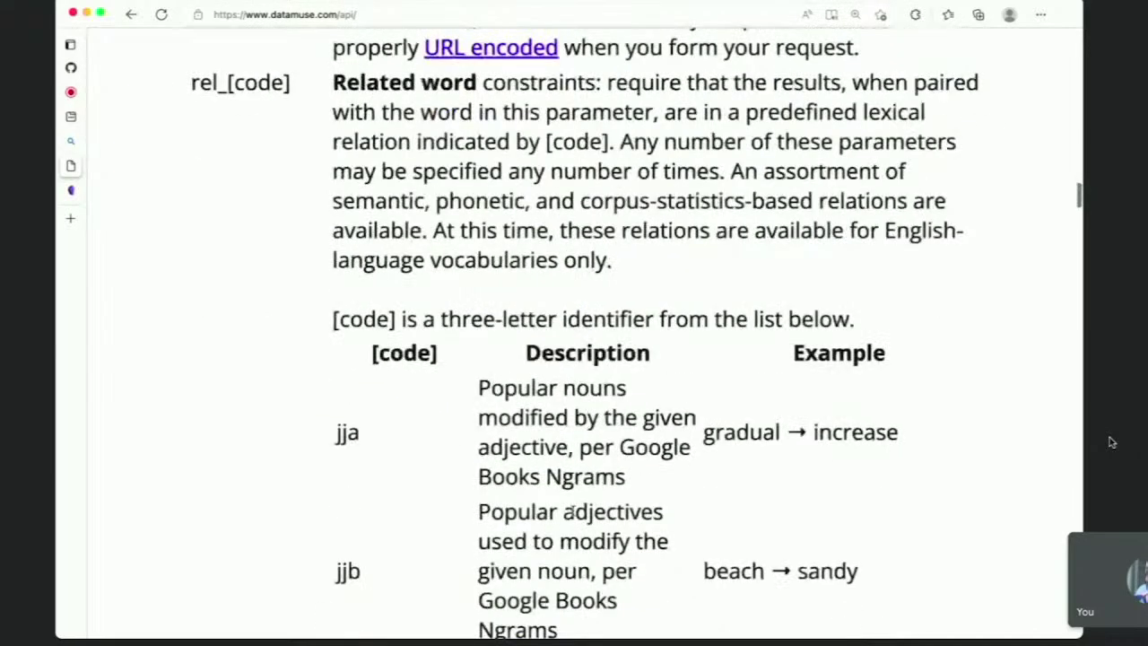
{"action": "scroll", "coordinate": [574, 511], "scroll_direction": "down", "scroll_amount": 3}
{"action": "key", "text": "super+Tab"}
{"action": "key", "text": "super+Tab"}
{"action": "key", "text": "super+Tab"}
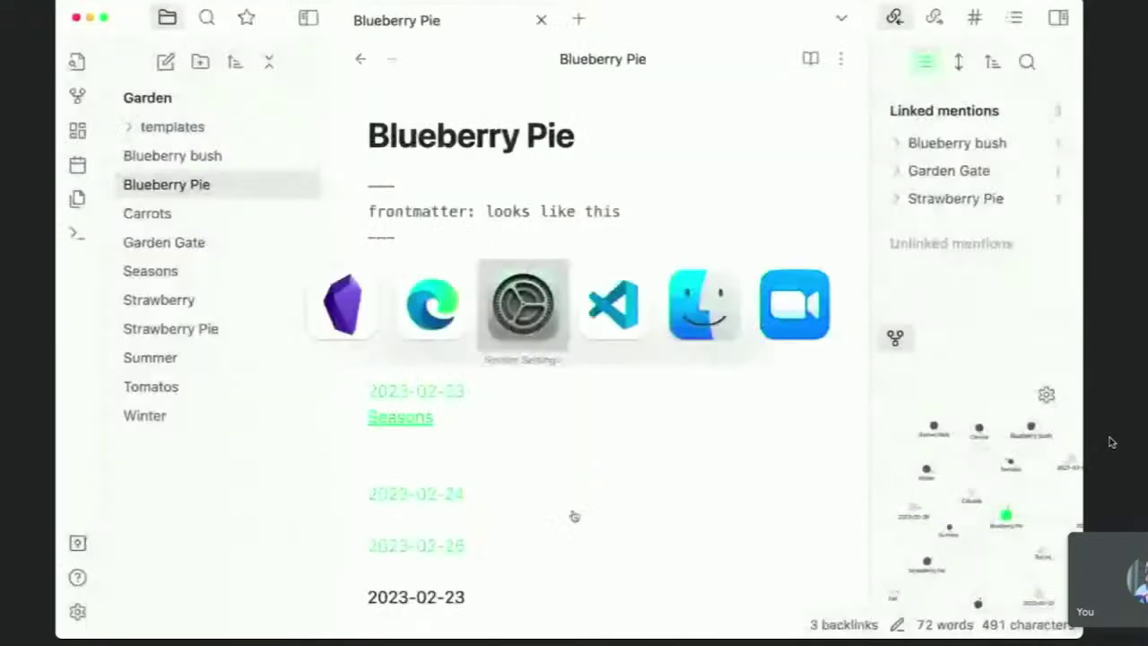
{"action": "key", "text": "super+shift+Tab"}
{"action": "key", "text": "super+shift+Tab"}
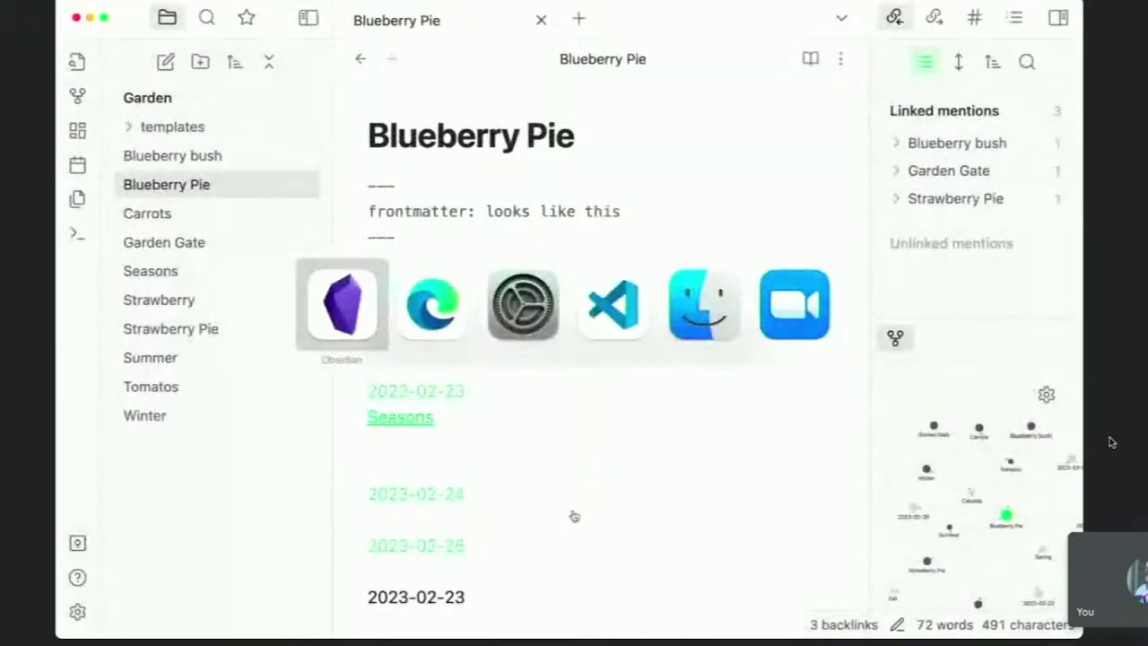
{"action": "key", "text": "super+Tab"}
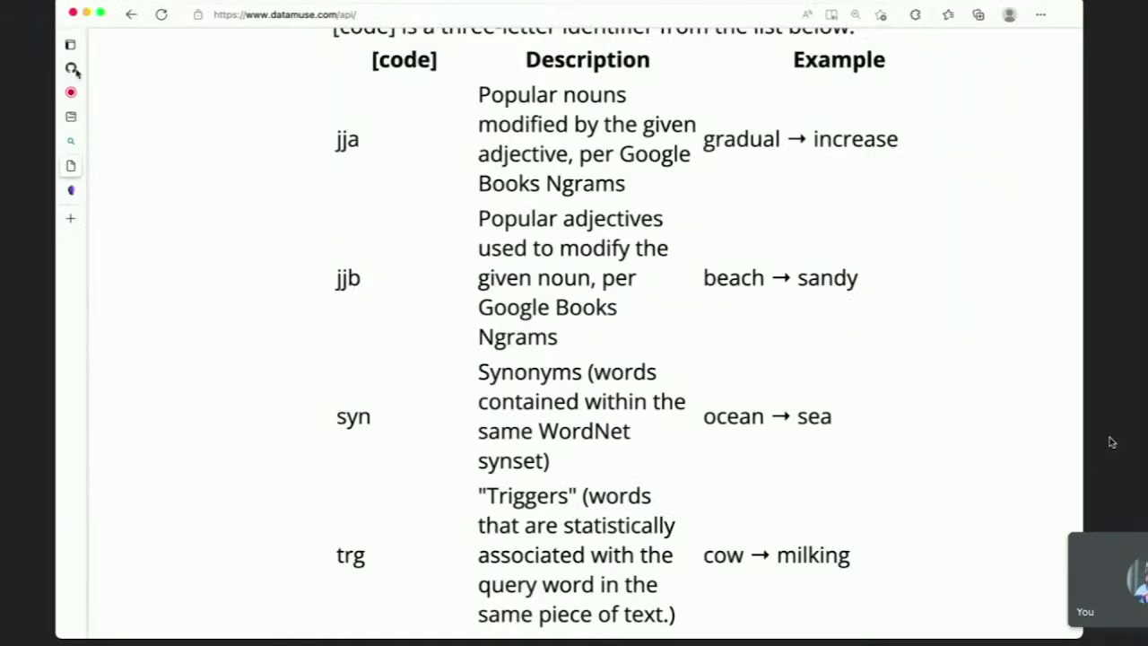
Open the obsidian-sample-plugin template repository from the obsidian-wordy GitHub page and look over its files and README
{"action": "left_click", "coordinate": [72, 69]}
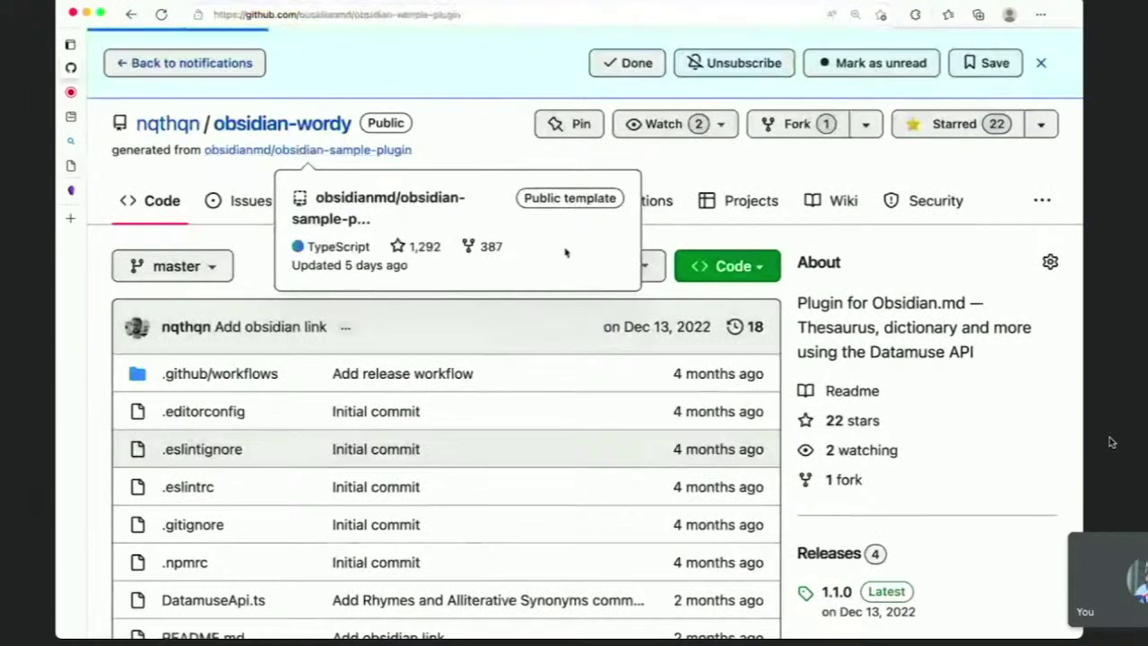
{"action": "left_click", "coordinate": [307, 151]}
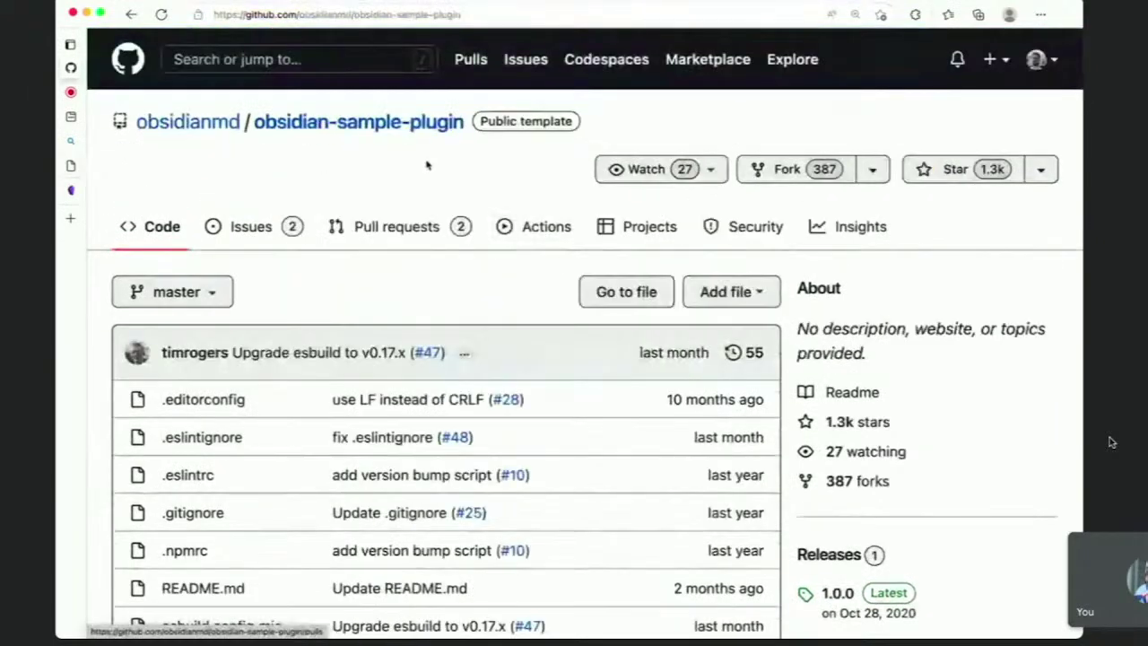
{"action": "scroll", "coordinate": [422, 327], "scroll_direction": "down", "scroll_amount": 5}
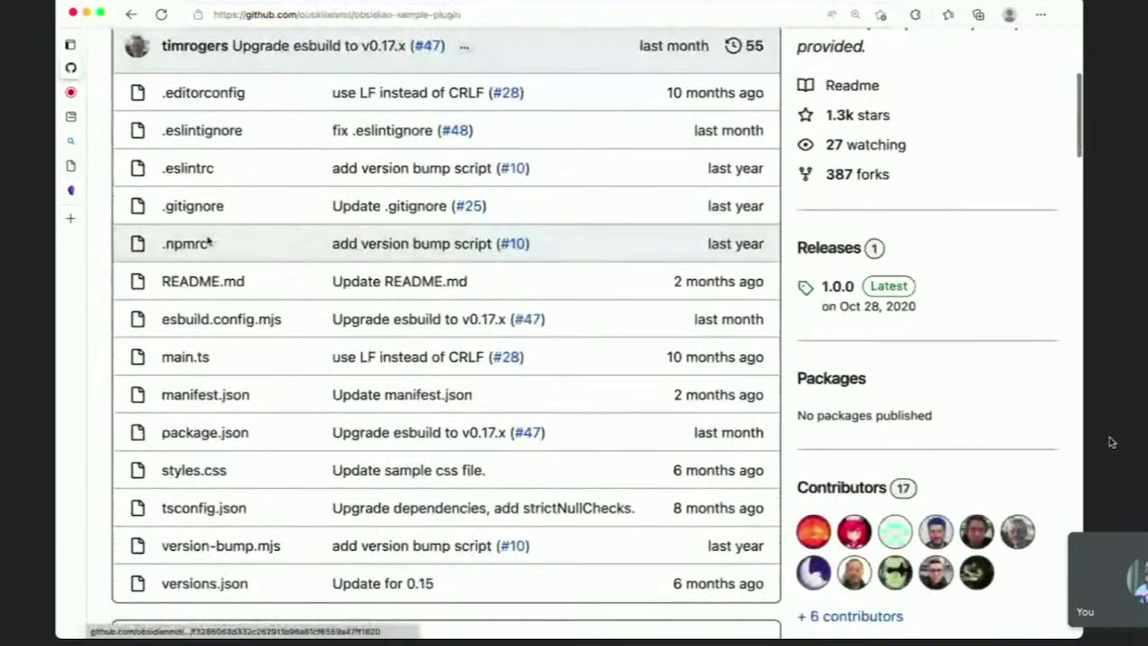
{"action": "scroll", "coordinate": [207, 242], "scroll_direction": "down", "scroll_amount": 6}
{"action": "scroll", "coordinate": [341, 608], "scroll_direction": "down", "scroll_amount": 1}
Switch to Visual Studio Code and read obsidian-wordy's main.ts from the imports through the WordyPlugin constructor to the first addCommand call
{"action": "key", "text": "super+Tab"}
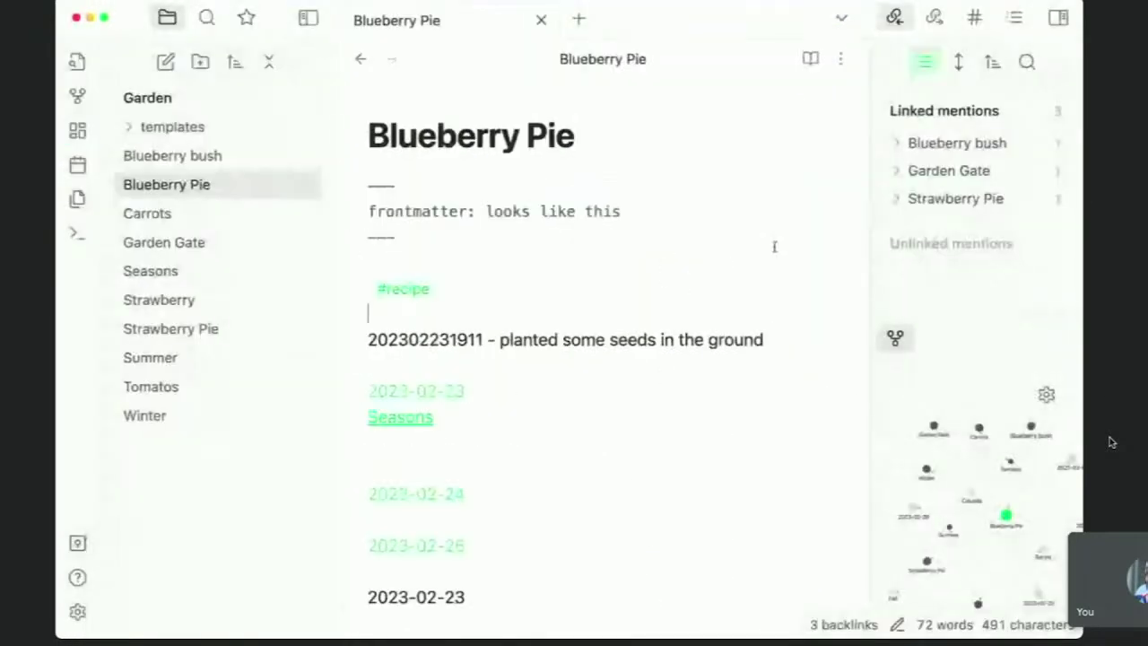
{"action": "key", "text": "super+Tab"}
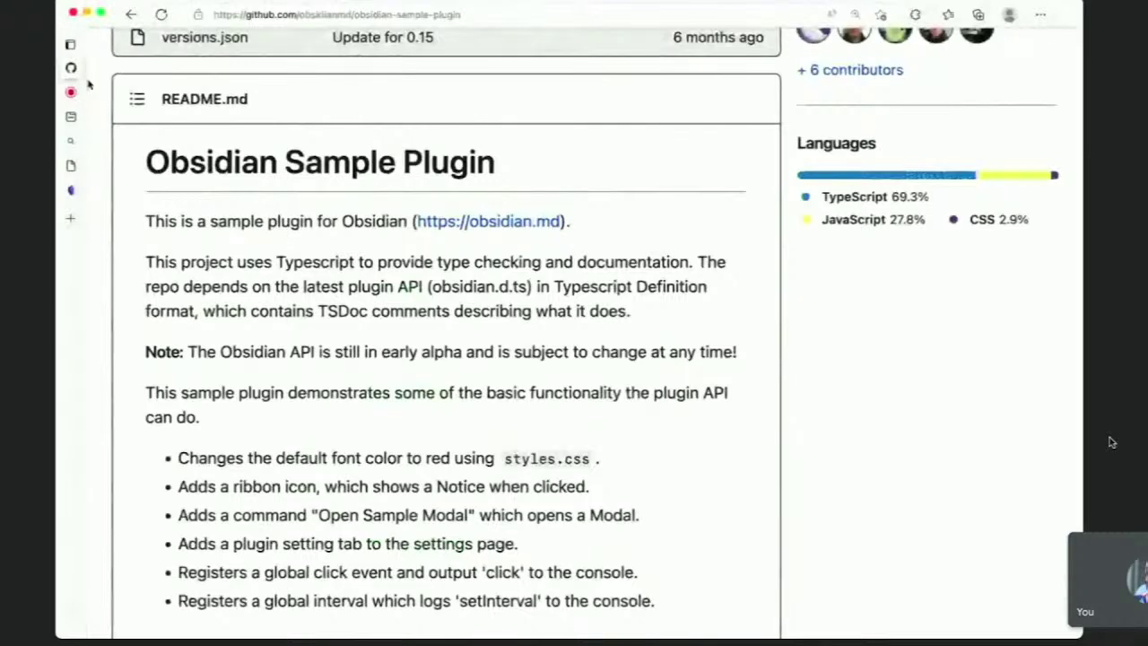
{"action": "key", "text": "super+Tab"}
{"action": "key", "text": "super+Tab"}
{"action": "key", "text": "super+Tab"}
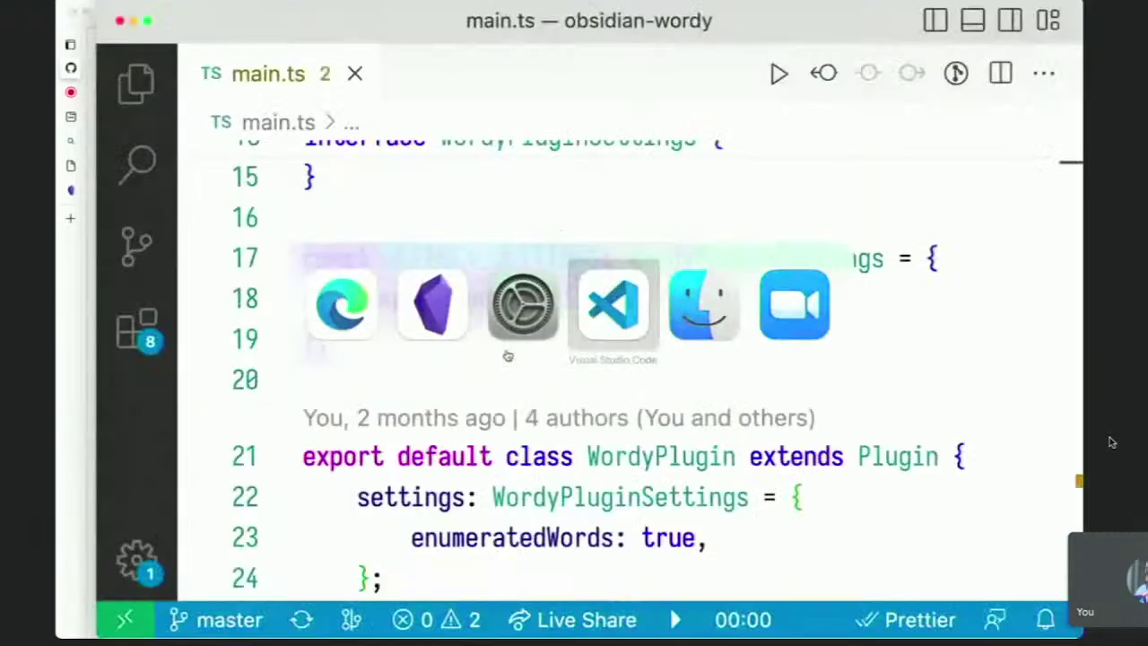
{"action": "scroll", "coordinate": [518, 278], "scroll_direction": "down", "scroll_amount": 1}
{"action": "scroll", "coordinate": [507, 278], "scroll_direction": "up", "scroll_amount": 5}
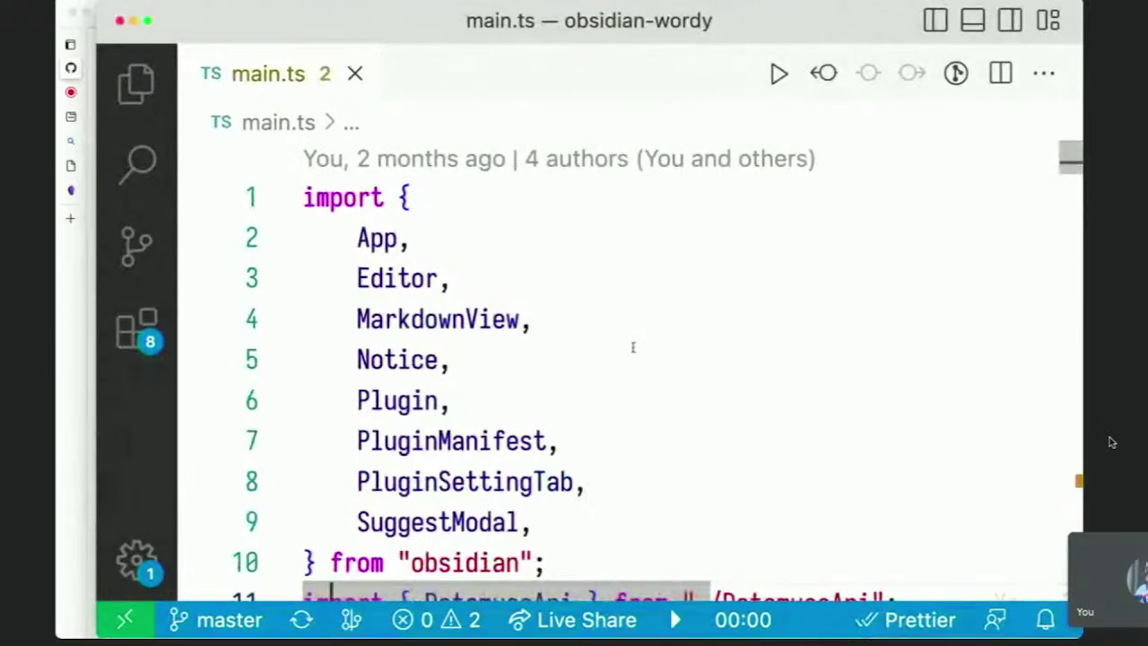
{"action": "scroll", "coordinate": [632, 347], "scroll_direction": "down", "scroll_amount": 7}
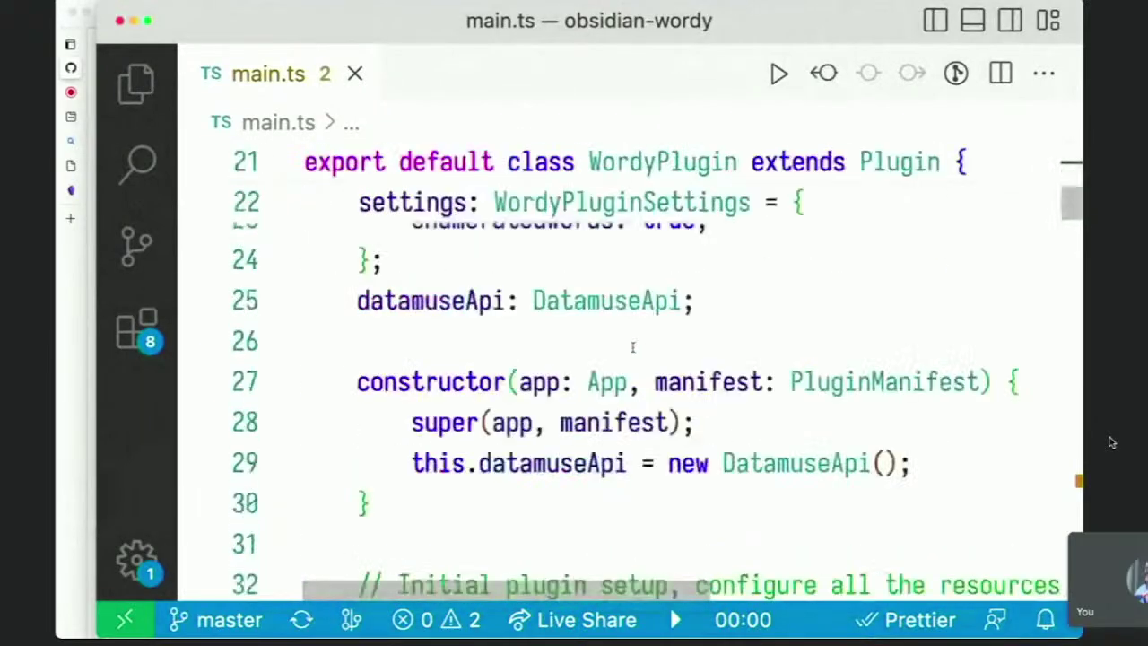
{"action": "scroll", "coordinate": [633, 348], "scroll_direction": "down", "scroll_amount": 2}
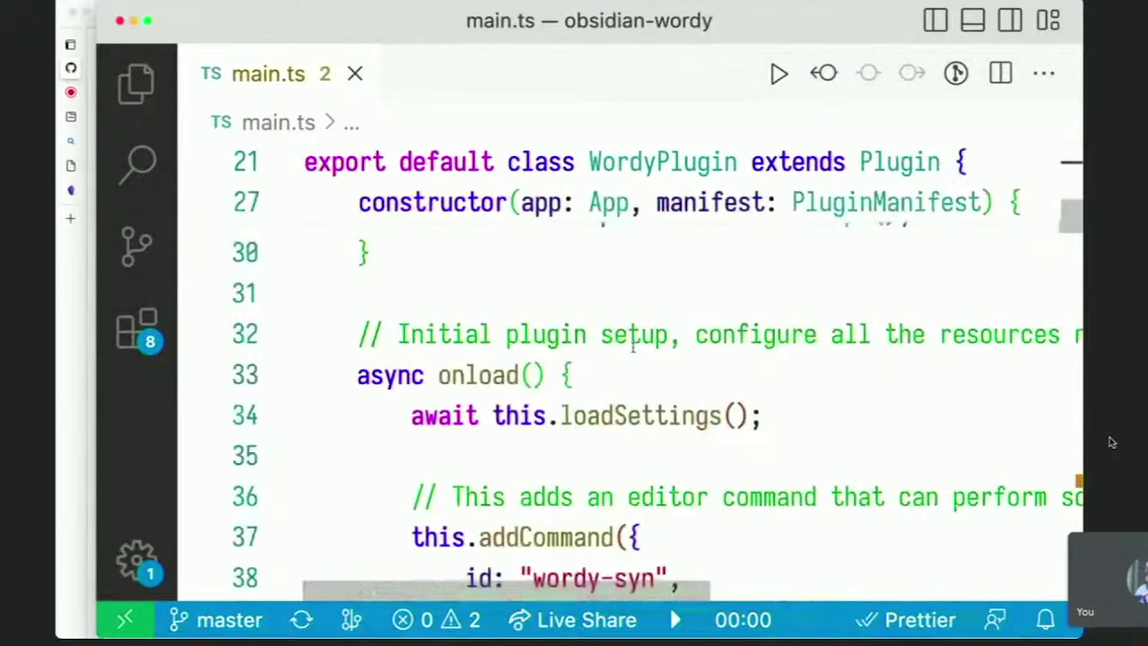
{"action": "scroll", "coordinate": [601, 337], "scroll_direction": "down", "scroll_amount": 2}
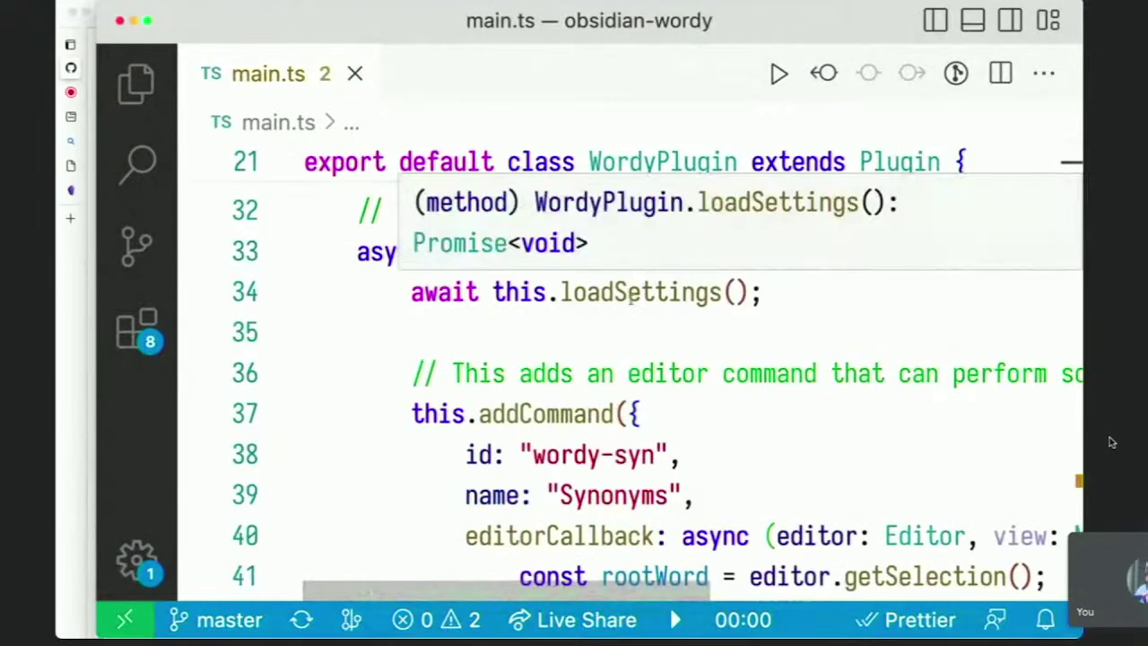
{"action": "scroll", "coordinate": [625, 323], "scroll_direction": "down", "scroll_amount": 1}
{"action": "scroll", "coordinate": [623, 333], "scroll_direction": "down", "scroll_amount": 1}
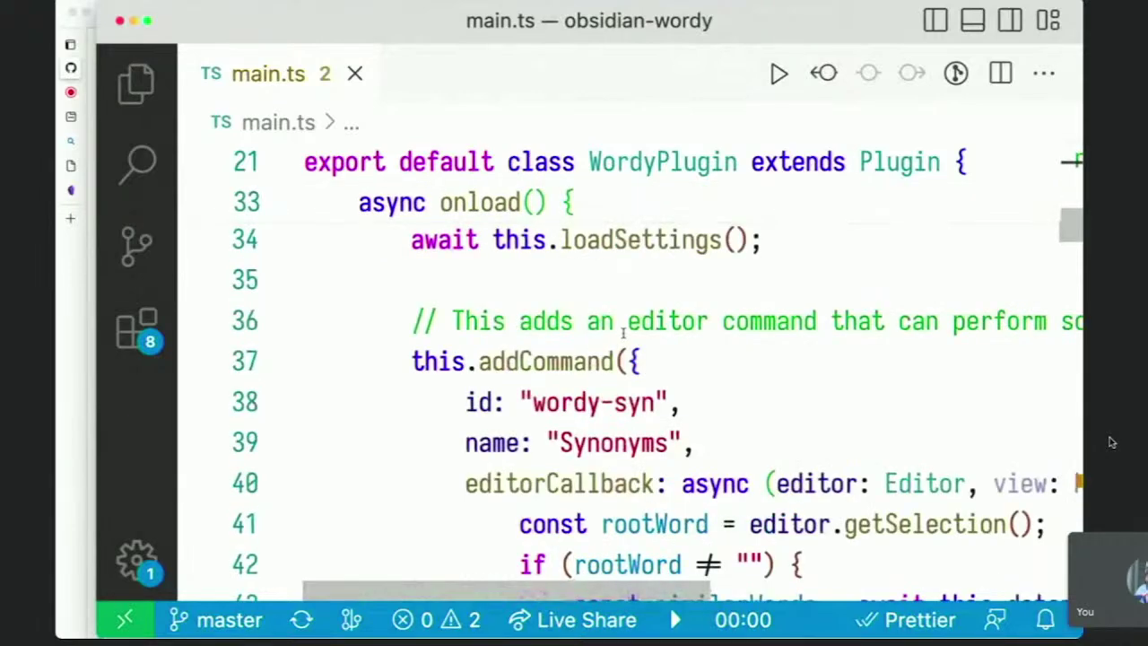
Switch to Obsidian and reveal the Blueberry Pie note's file in Finder
{"action": "key", "text": "super+Tab"}
{"action": "key", "text": "super+Tab"}
{"action": "key", "text": "super+Tab"}
{"action": "key", "text": "super+Tab"}
{"action": "key", "text": "super+shift+Tab"}
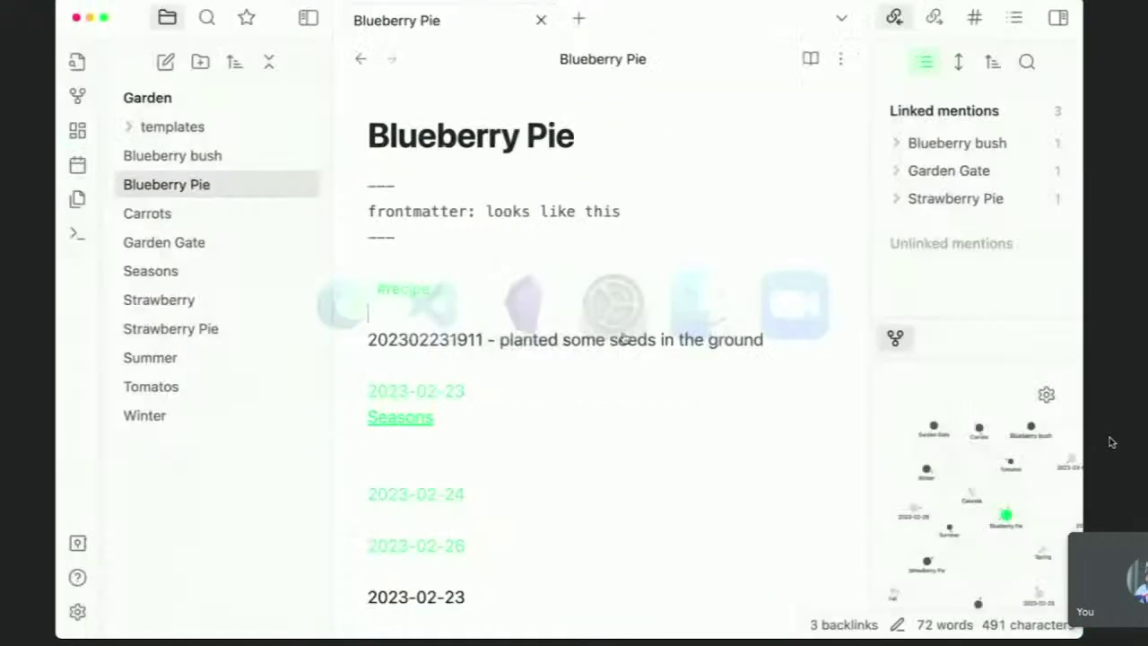
{"action": "key", "text": "super+p"}
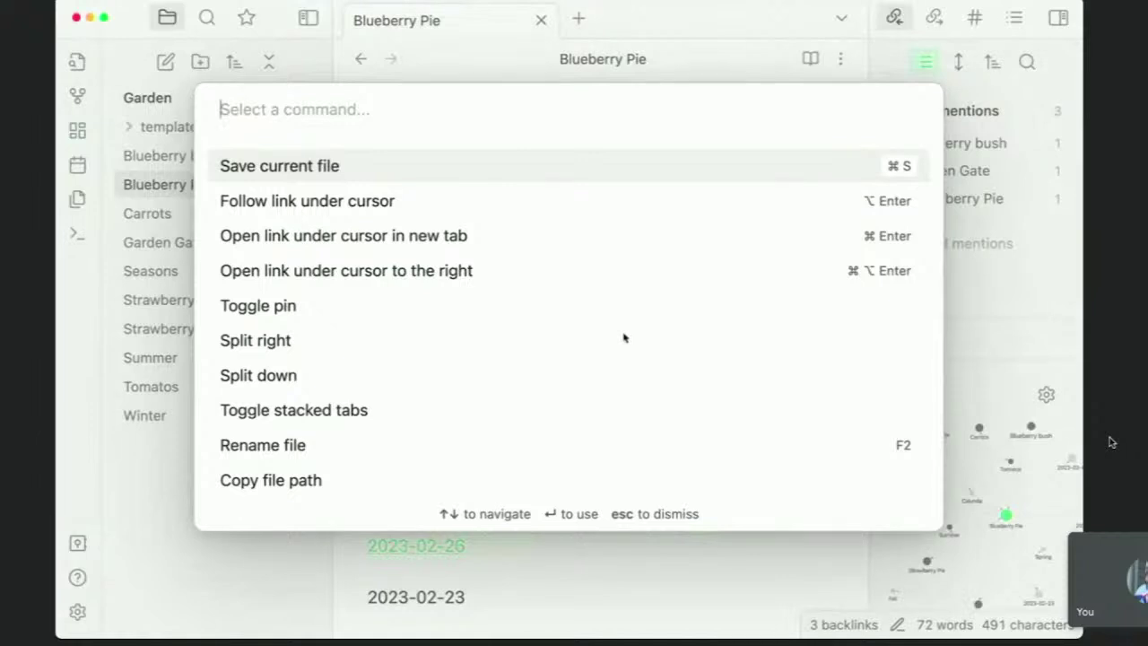
{"action": "type", "text": "finder"}
{"action": "key", "text": "Return"}
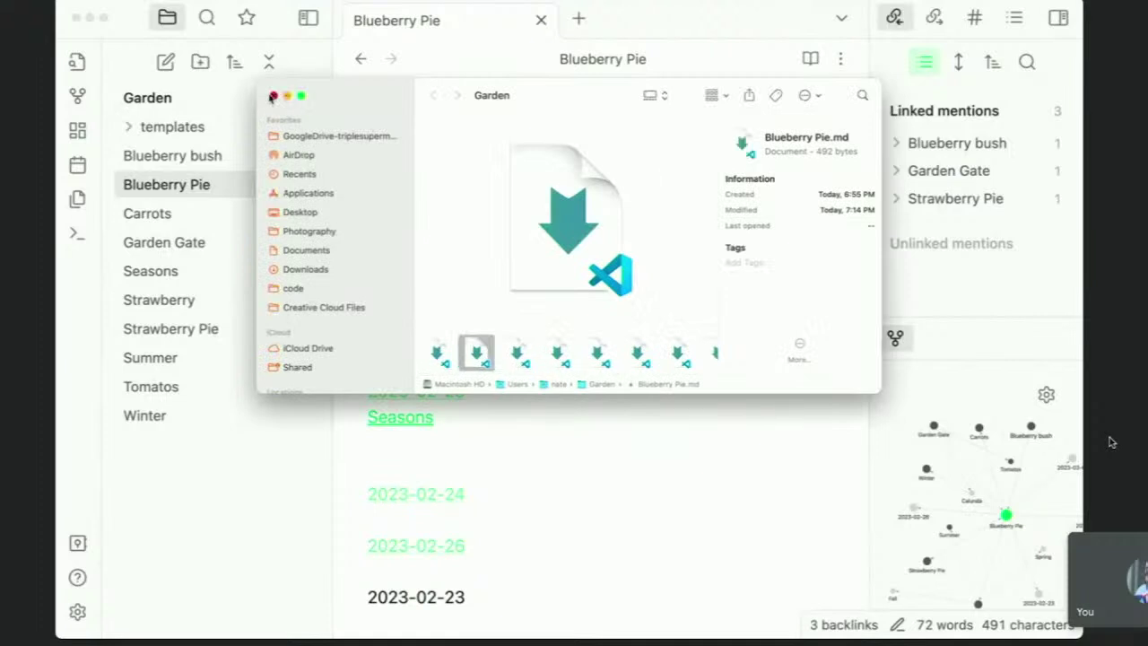
Switch to Visual Studio Code and copy the command name Synonyms from the wordy-syn command in main.ts
{"action": "key", "text": "super+Tab"}
{"action": "key", "text": "super+Tab"}
{"action": "key", "text": "super+Tab"}
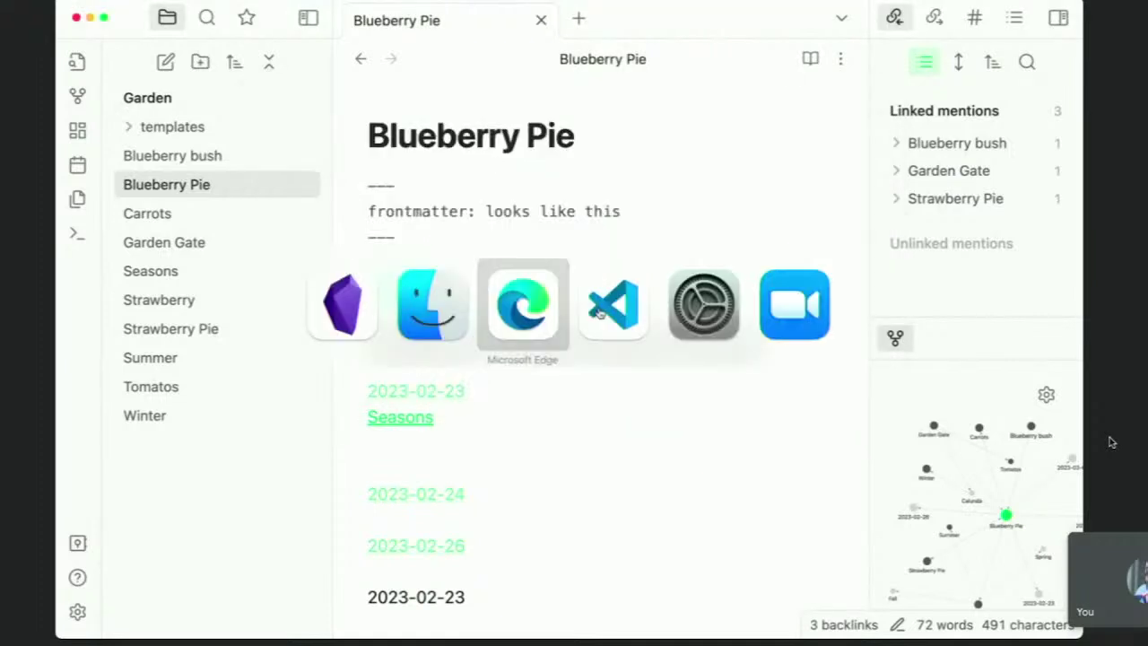
{"action": "left_click", "coordinate": [599, 310]}
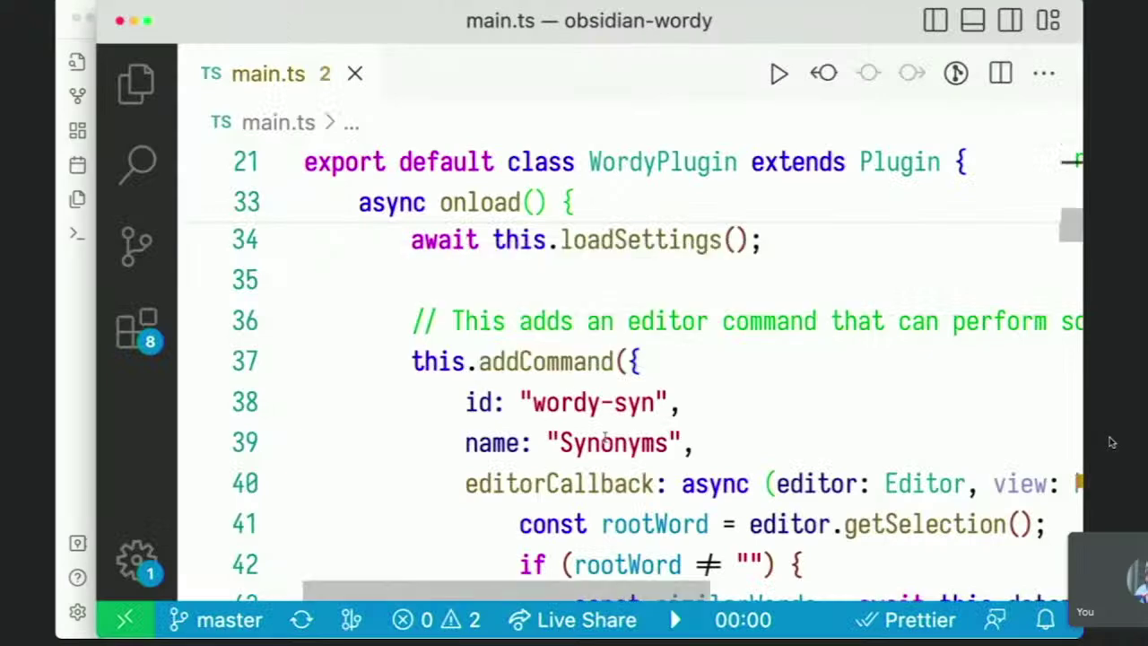
{"action": "scroll", "coordinate": [605, 438], "scroll_direction": "down", "scroll_amount": 2}
{"action": "double_click", "coordinate": [599, 365]}
{"action": "key", "text": "super+c"}
Switch to Obsidian and bring up the Hello note in the other vault's window
{"action": "key", "text": "super+Tab"}
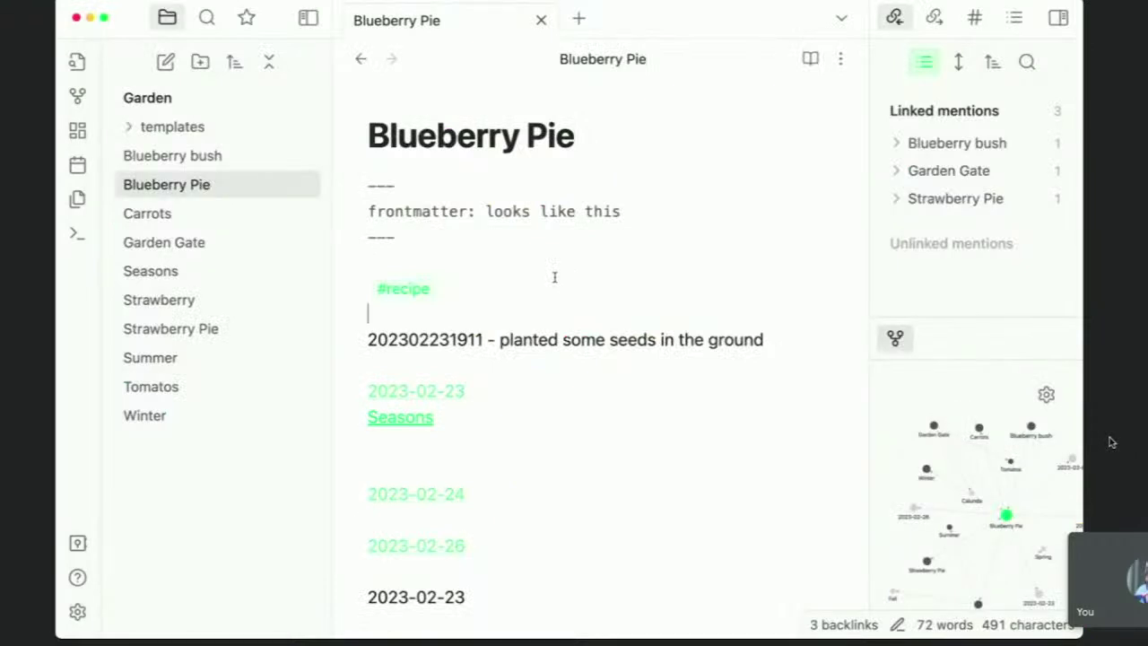
{"action": "key", "text": "super+grave"}
{"action": "left_click", "coordinate": [552, 35]}
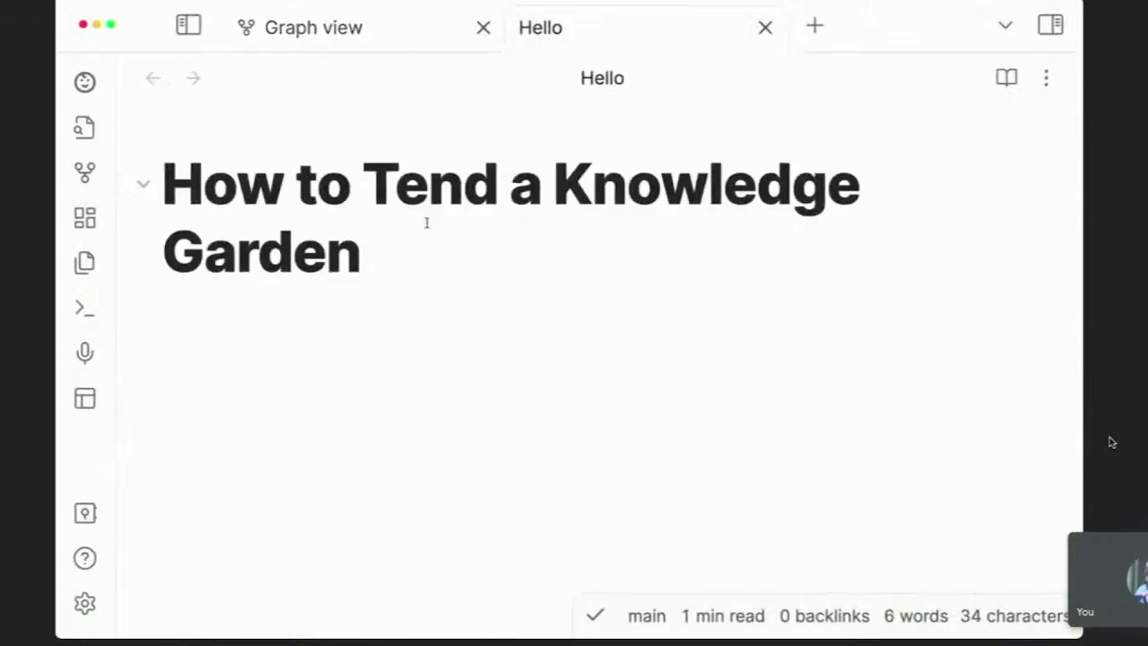
Replace "Knowledge" in the Hello note's heading with the suggested synonym "power", and undo the replacement
{"action": "left_click", "coordinate": [543, 321]}
{"action": "left_click", "coordinate": [644, 187]}
{"action": "double_click", "coordinate": [643, 187]}
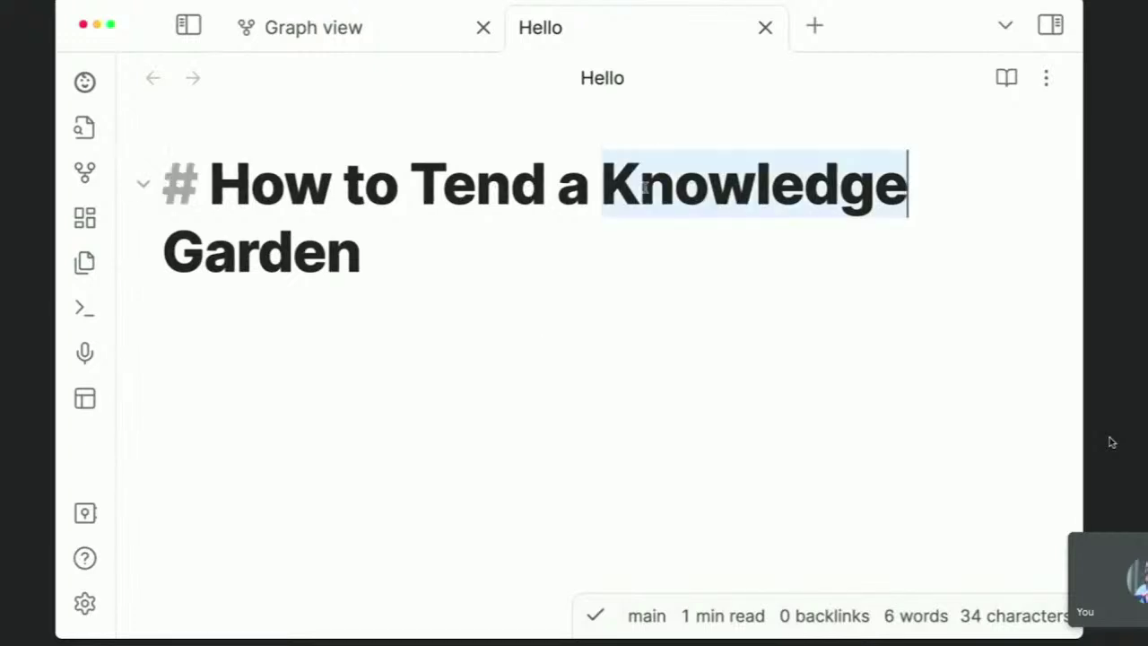
{"action": "key", "text": "super+p"}
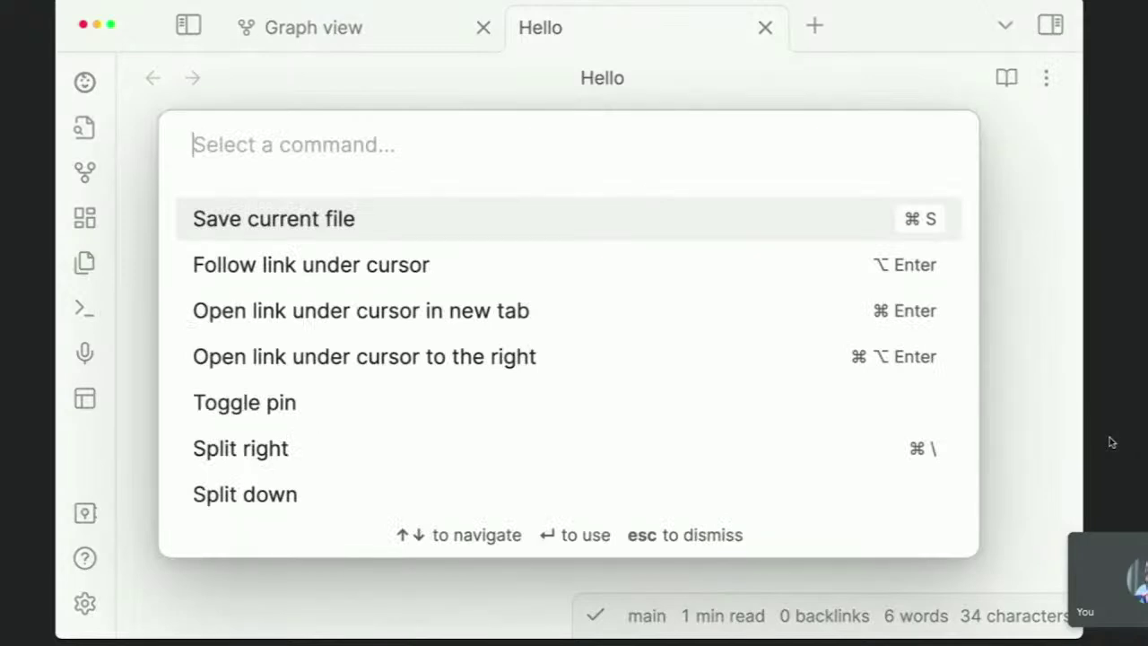
{"action": "type", "text": "syn"}
{"action": "key", "text": "Return"}
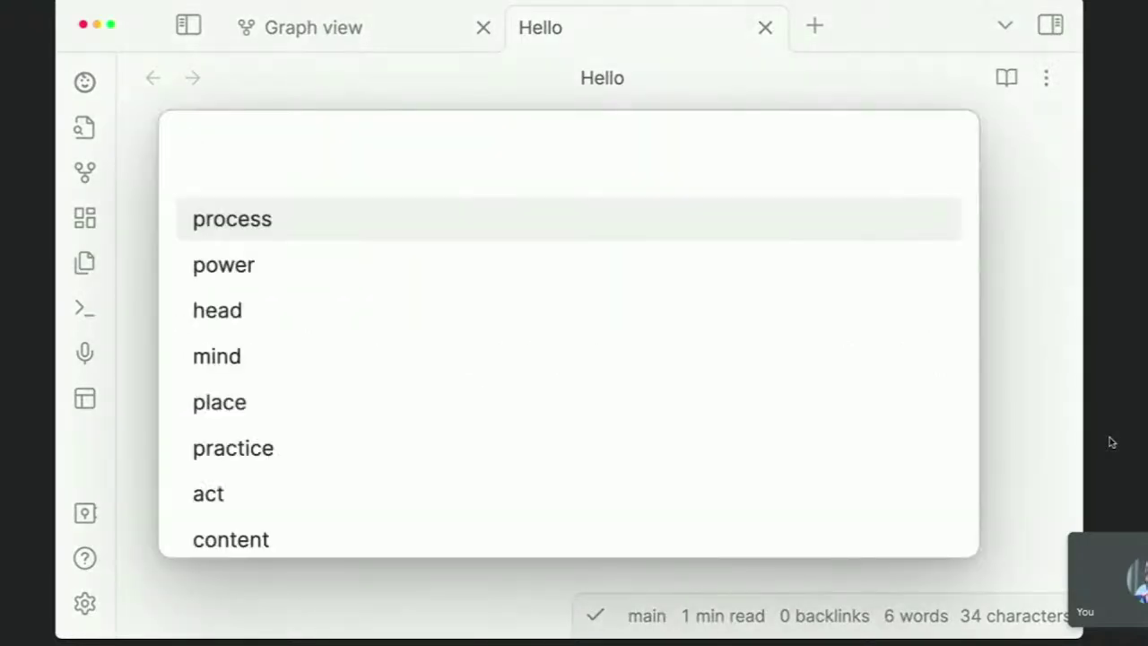
{"action": "key", "text": "Down"}
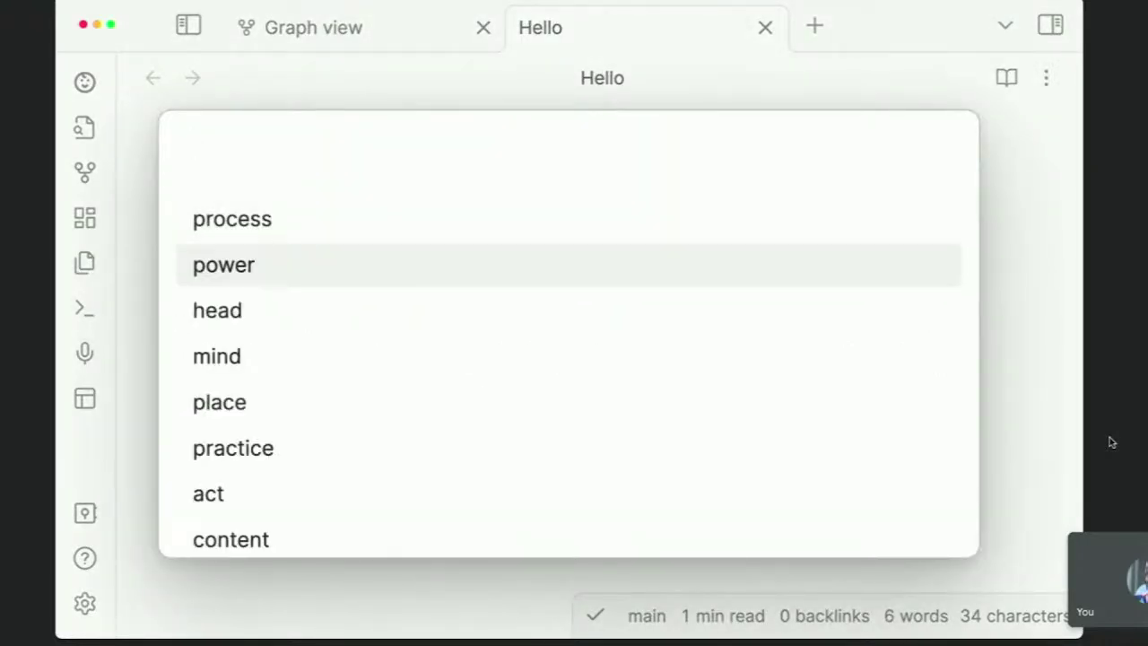
{"action": "key", "text": "Return"}
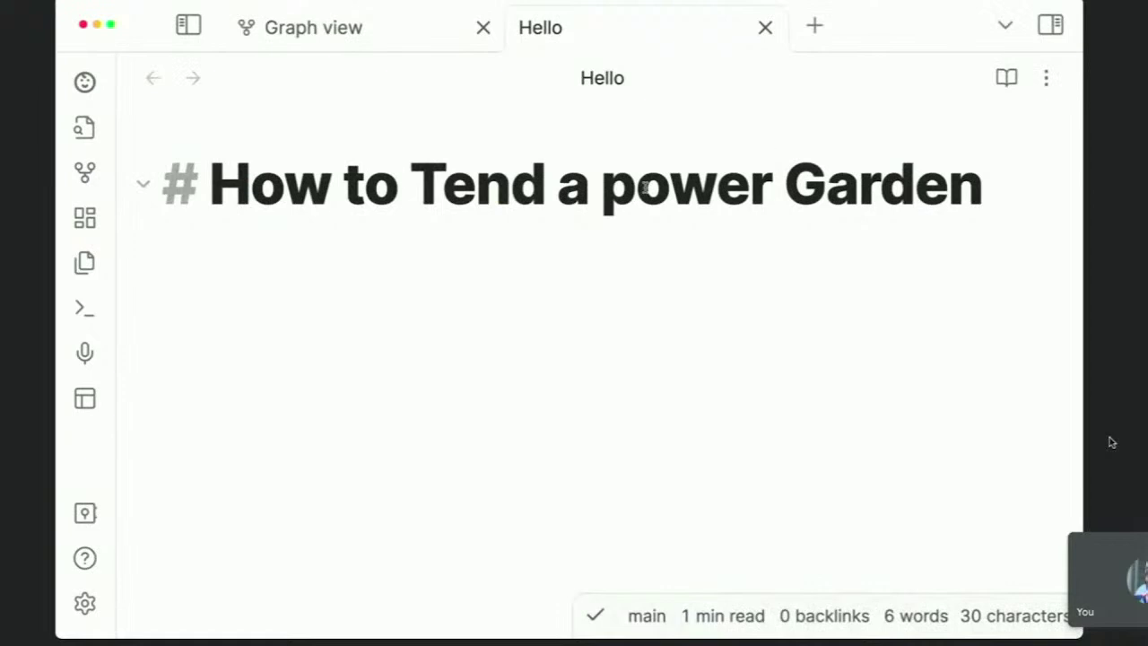
{"action": "key", "text": "super+z"}
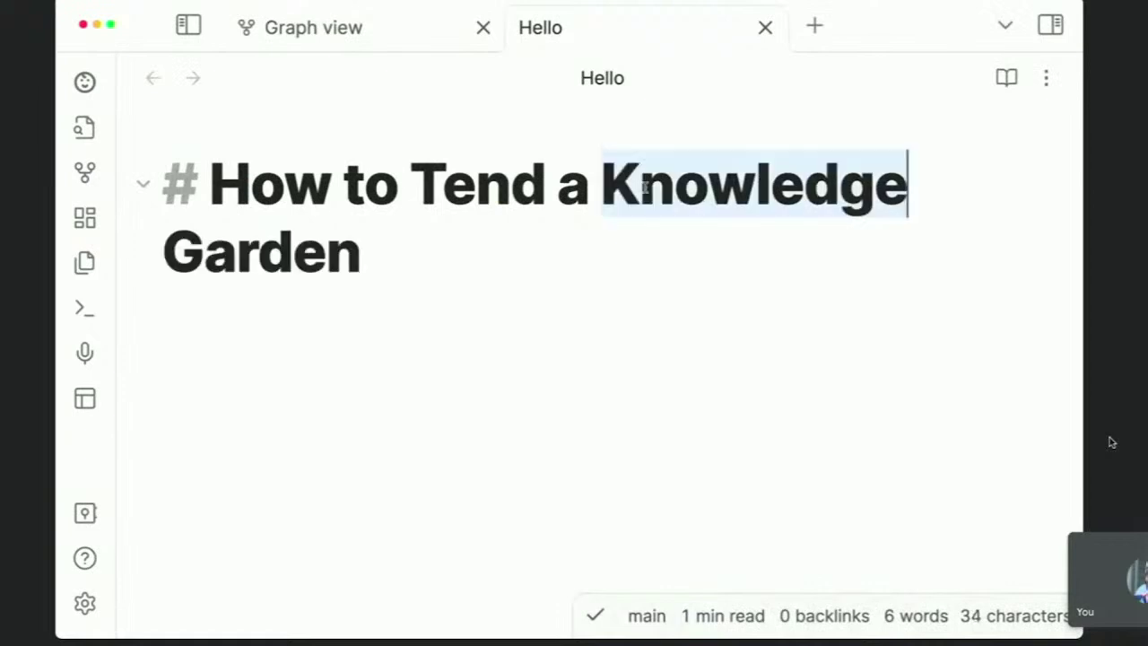
Switch to Visual Studio Code and examine the Synonyms command's editorCallback in main.ts, selecting getSelection in the rootWord line
{"action": "key", "text": "super+p"}
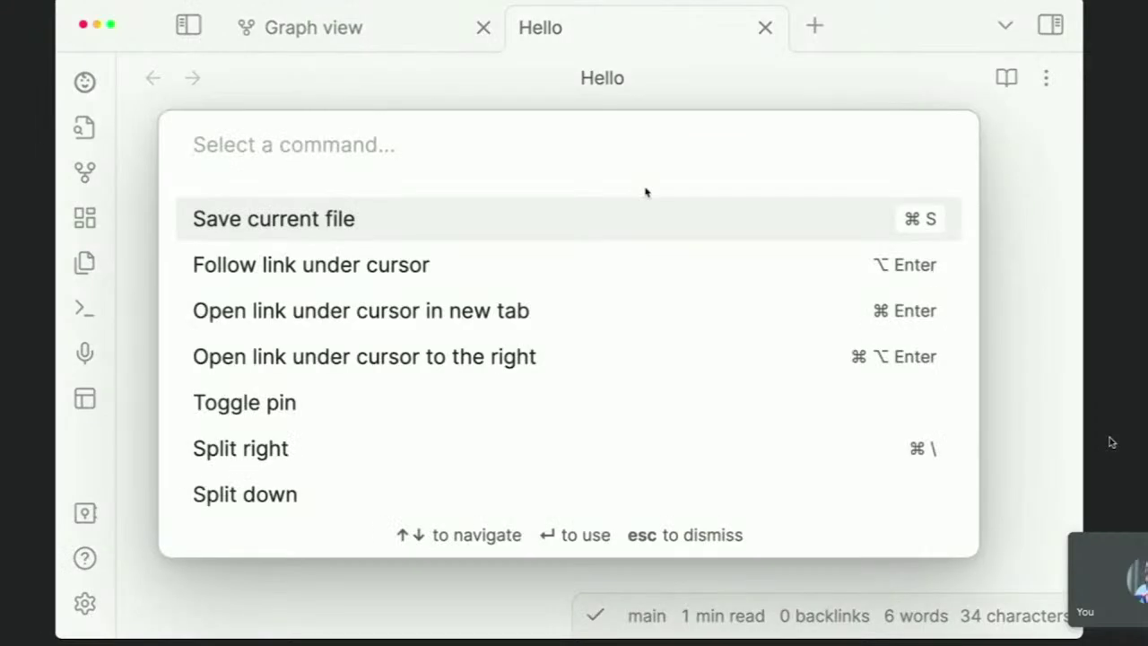
{"action": "key", "text": "super+Tab"}
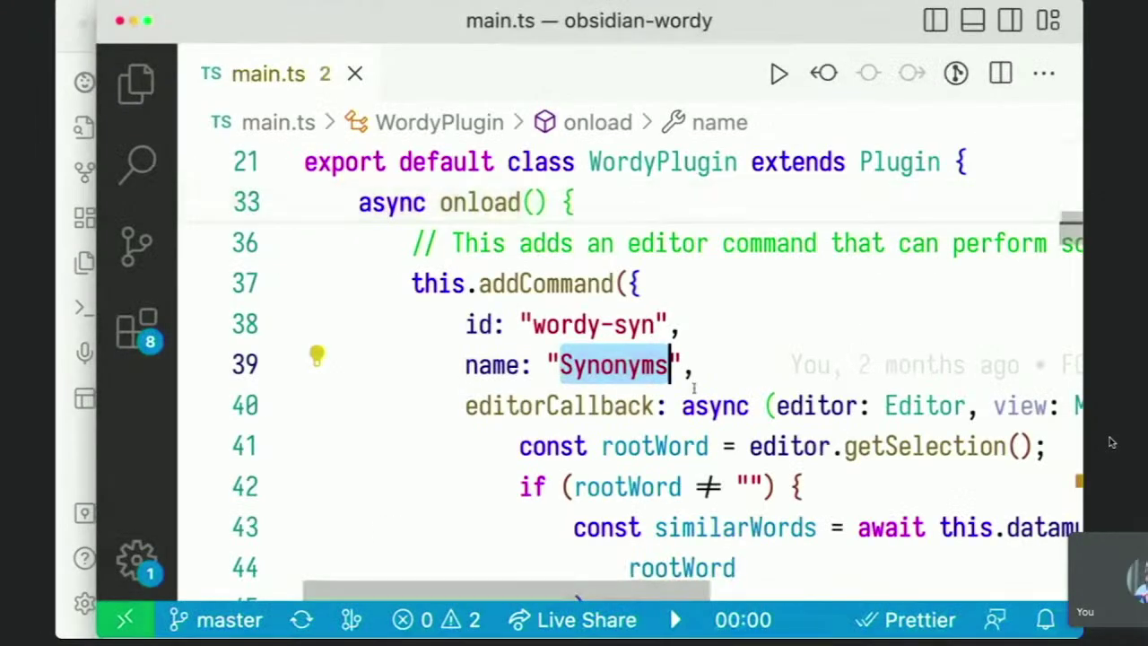
{"action": "scroll", "coordinate": [646, 193], "scroll_direction": "down", "scroll_amount": 3}
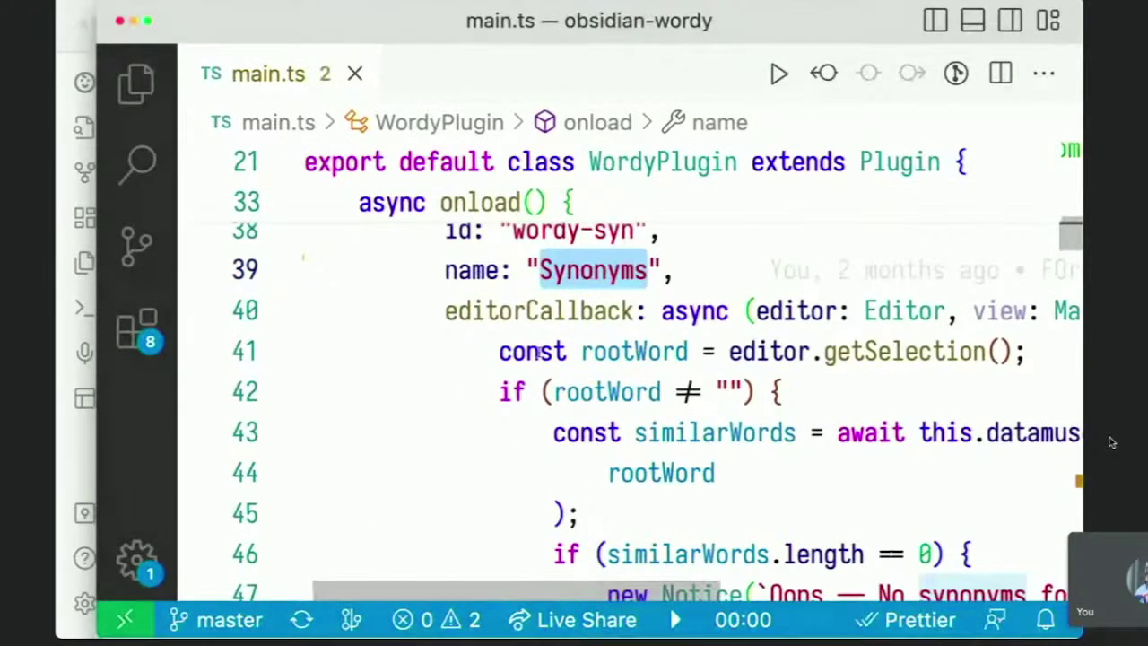
{"action": "scroll", "coordinate": [539, 352], "scroll_direction": "right", "scroll_amount": 1}
{"action": "scroll", "coordinate": [540, 351], "scroll_direction": "up", "scroll_amount": 2}
{"action": "scroll", "coordinate": [479, 313], "scroll_direction": "down", "scroll_amount": 2}
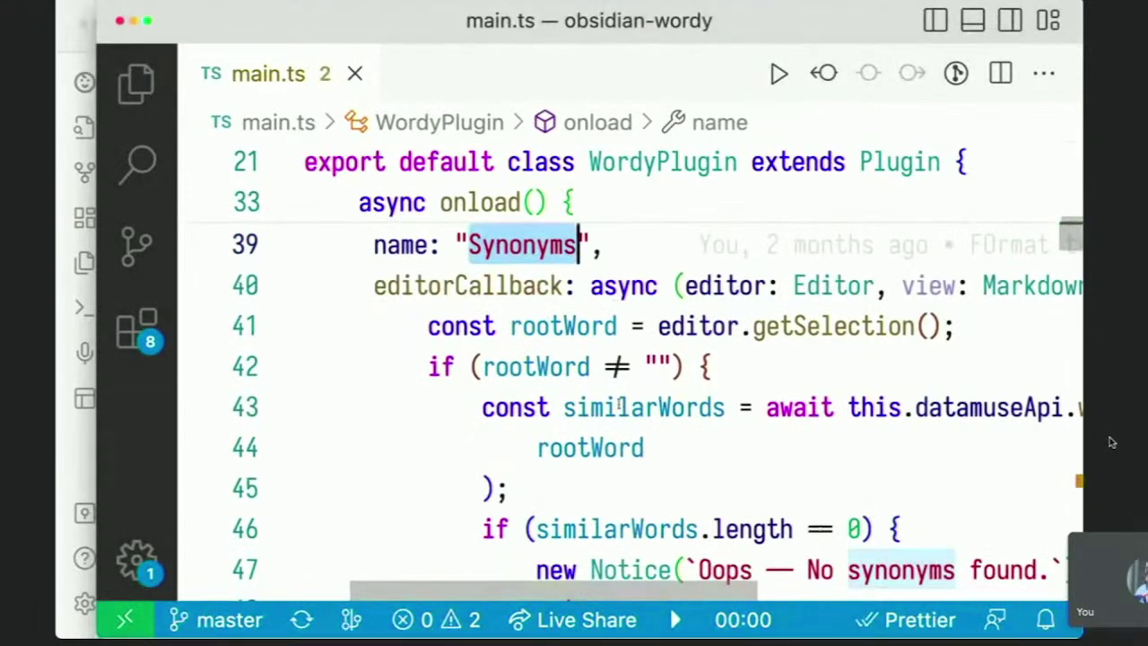
{"action": "scroll", "coordinate": [622, 405], "scroll_direction": "right", "scroll_amount": 3}
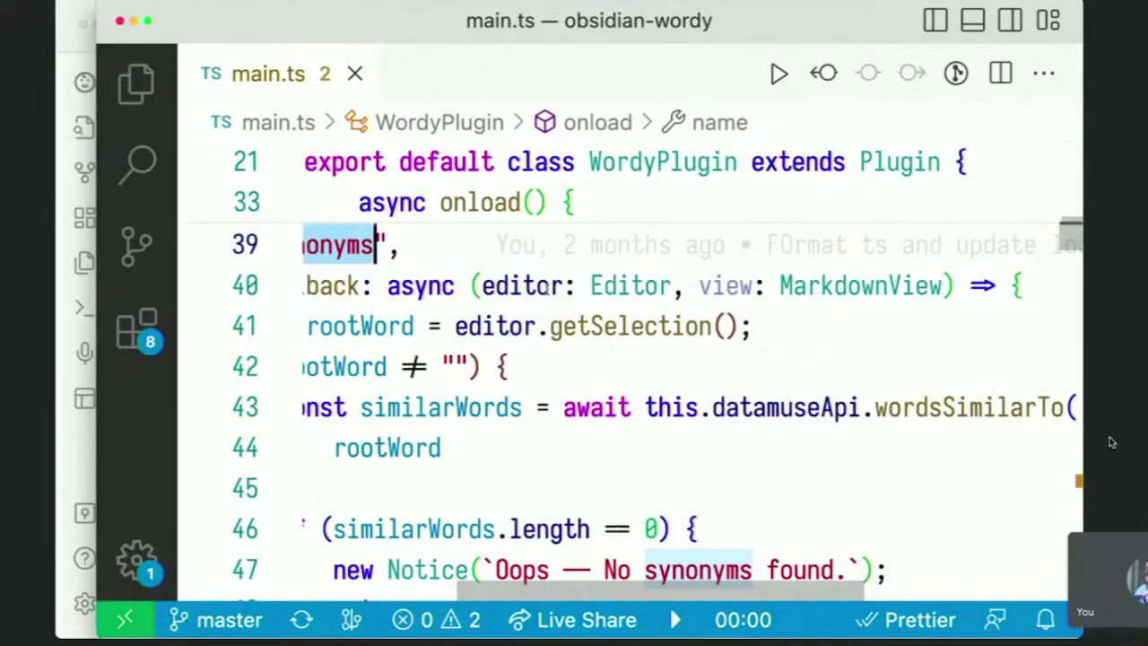
{"action": "left_click", "coordinate": [531, 287]}
{"action": "key", "text": "Down"}
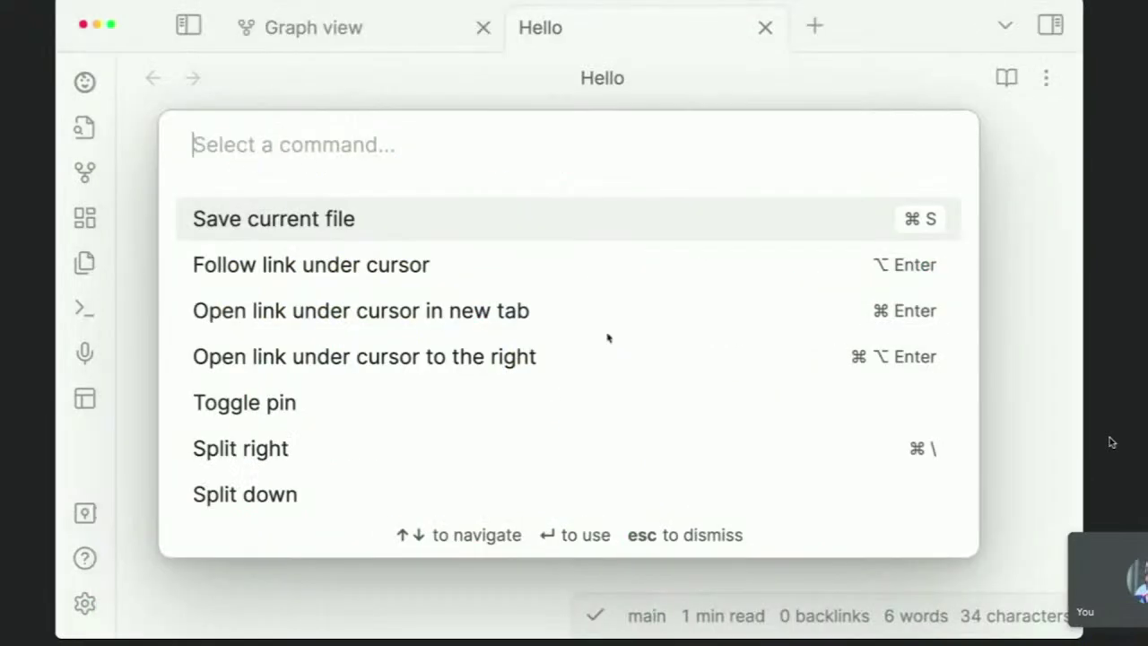
{"action": "key", "text": "Escape"}
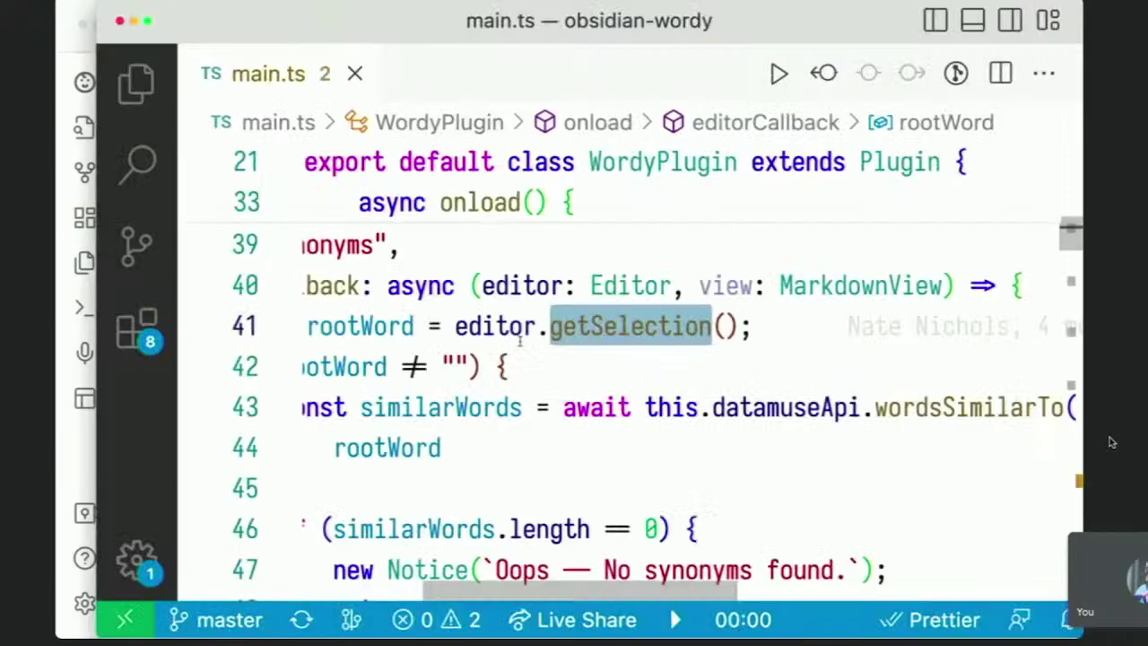
{"action": "scroll", "coordinate": [519, 339], "scroll_direction": "left", "scroll_amount": 4}
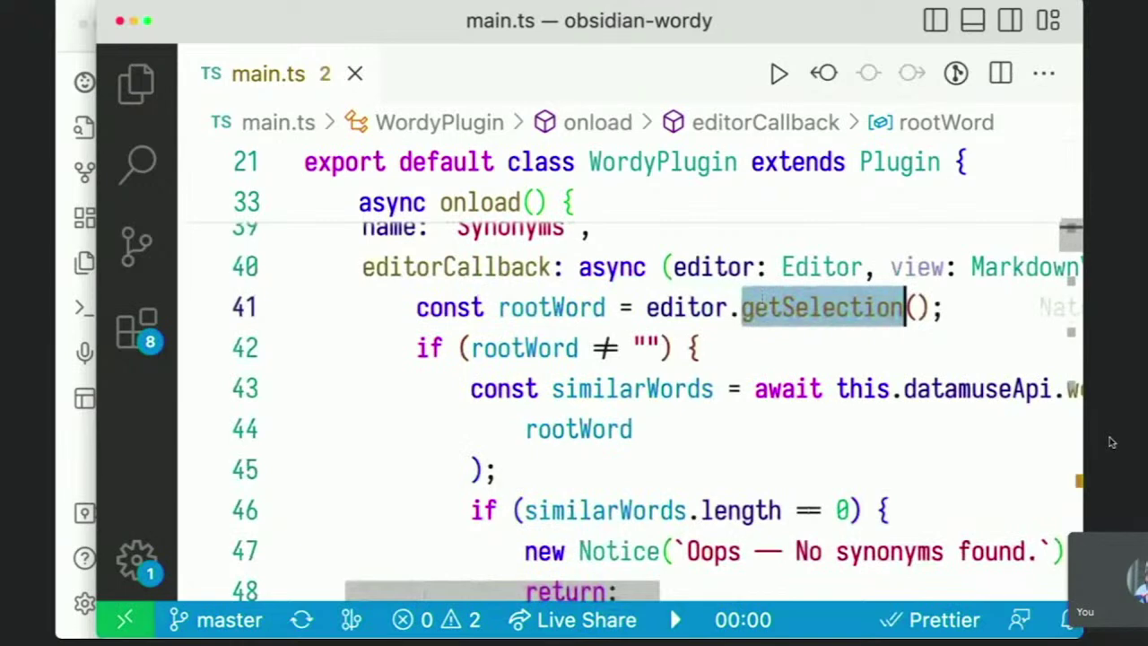
Examine the empty-selection branch of the Synonyms editorCallback in main.ts, highlighting the Notice call in the else block
{"action": "key", "text": "Down"}
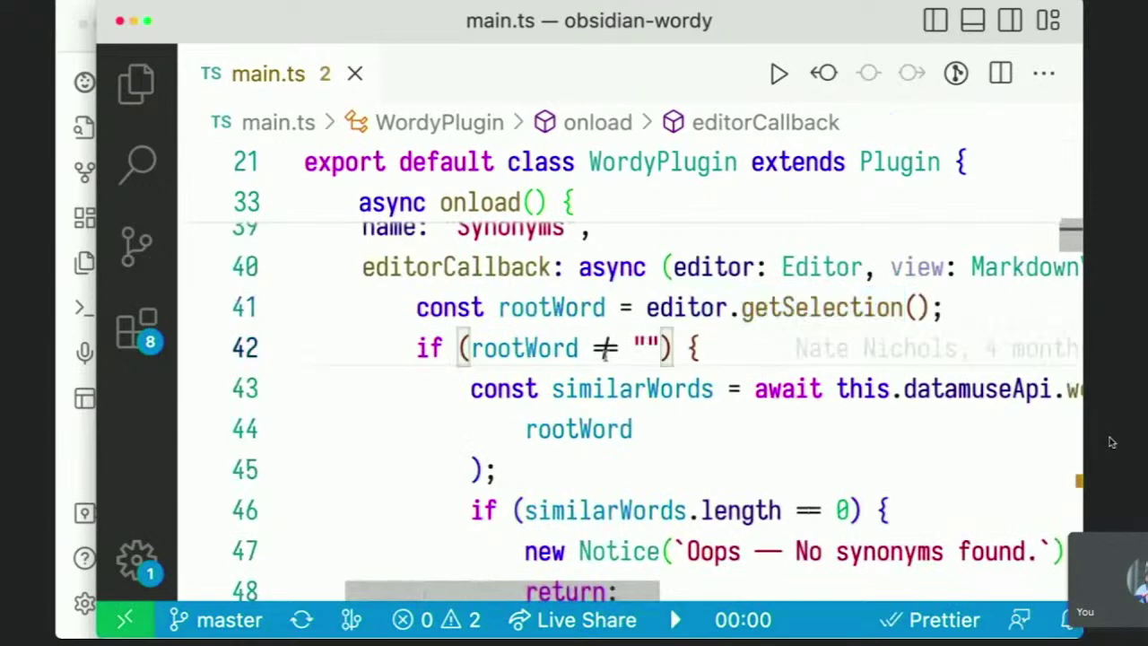
{"action": "scroll", "coordinate": [606, 351], "scroll_direction": "down", "scroll_amount": 4}
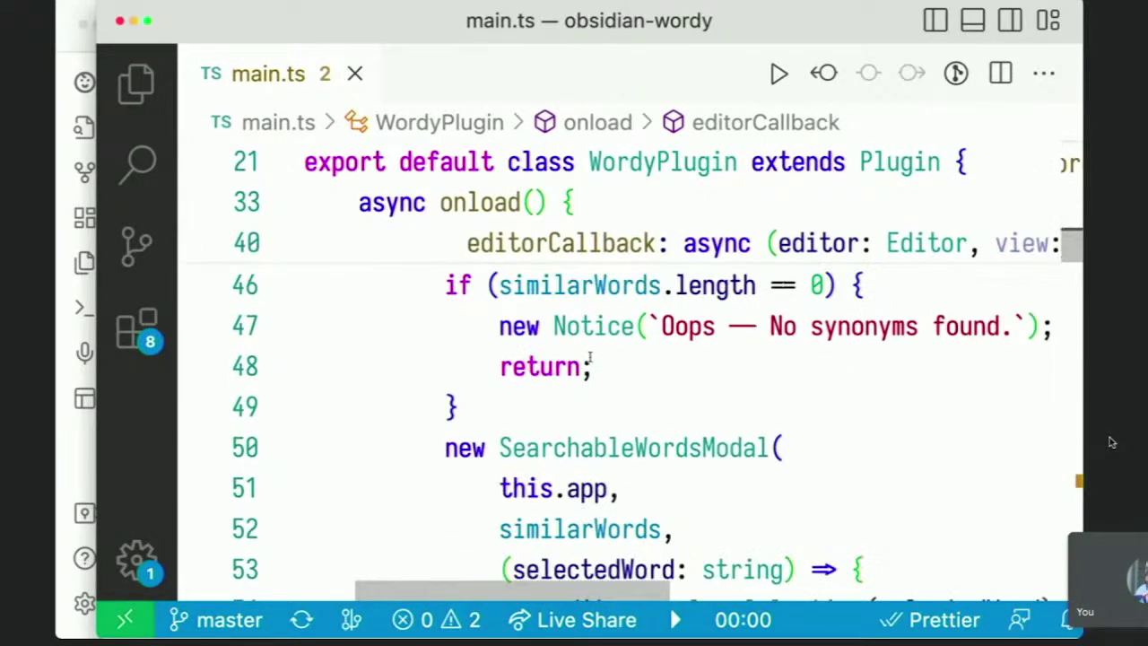
{"action": "scroll", "coordinate": [590, 357], "scroll_direction": "down", "scroll_amount": 5}
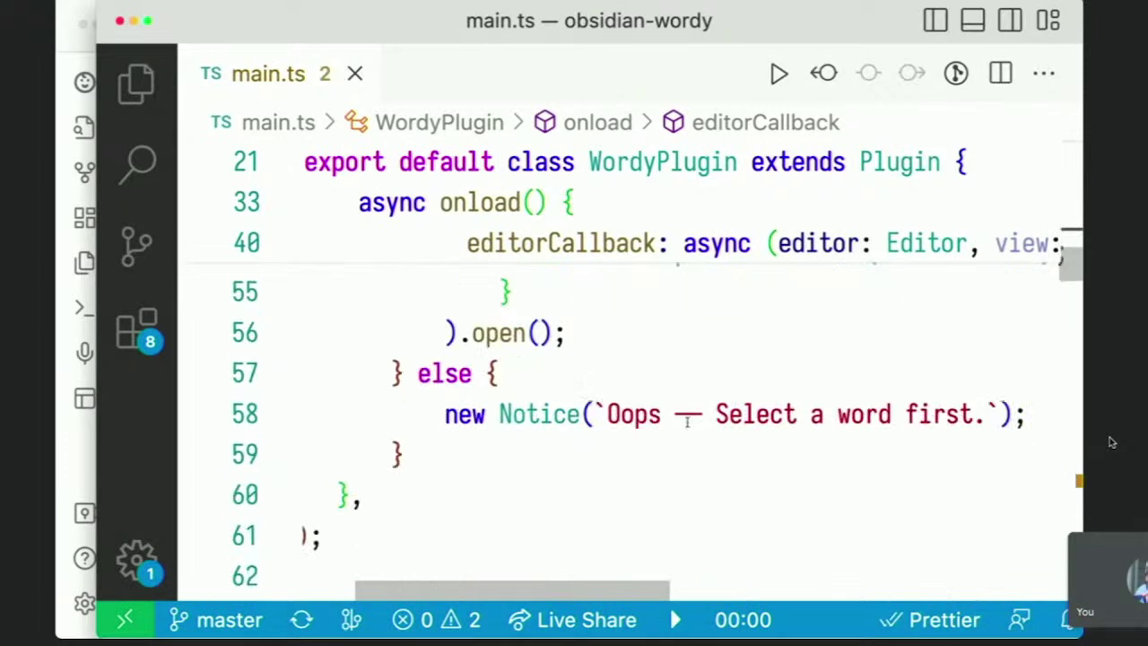
{"action": "left_click_drag", "start_coordinate": [608, 414], "coordinate": [987, 411]}
{"action": "double_click", "coordinate": [466, 414]}
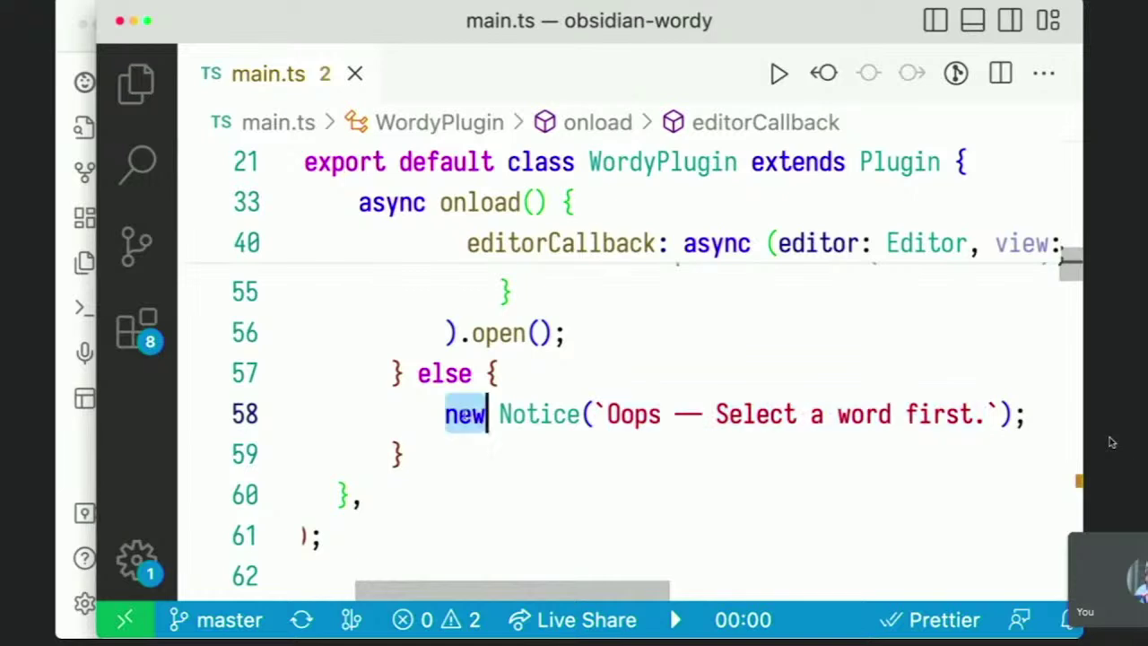
{"action": "left_click", "coordinate": [528, 414]}
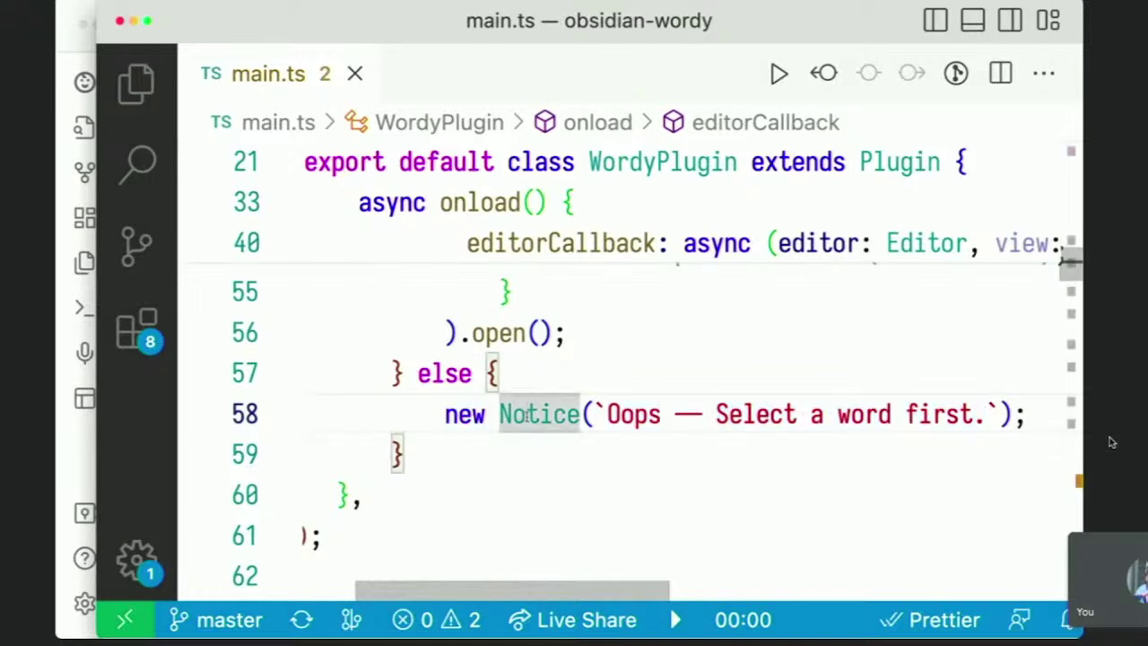
Switch to Obsidian and run Wordy: Synonyms in the Hello note with no word selected
{"action": "key", "text": "super+Tab"}
{"action": "left_click", "coordinate": [602, 300]}
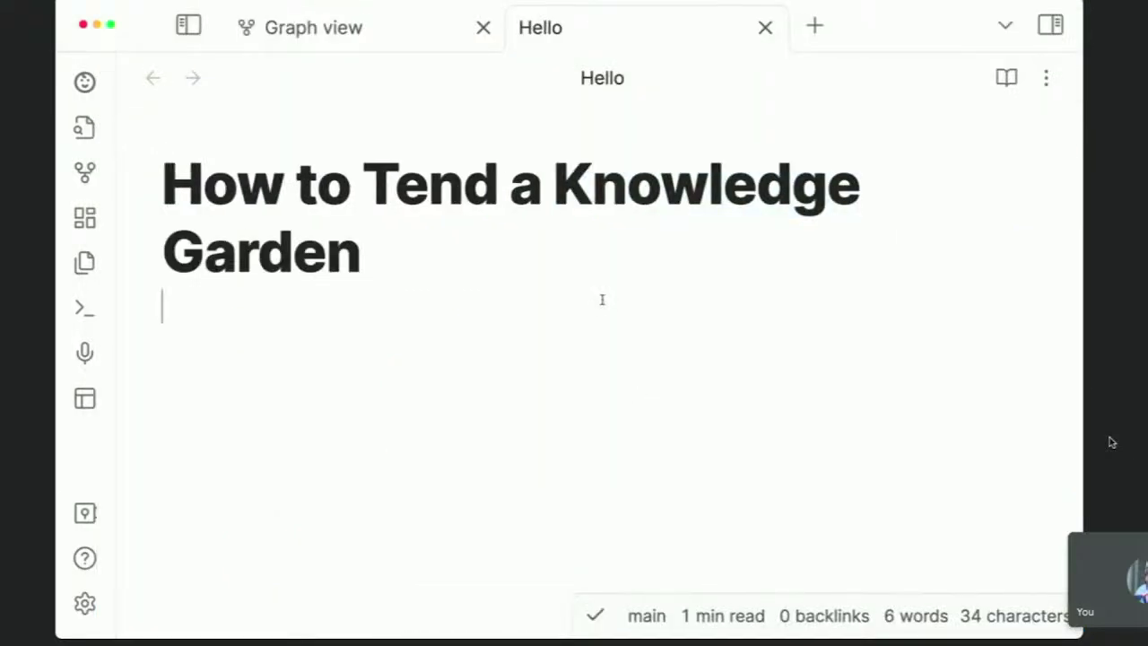
{"action": "key", "text": "super+p"}
{"action": "type", "text": "syn"}
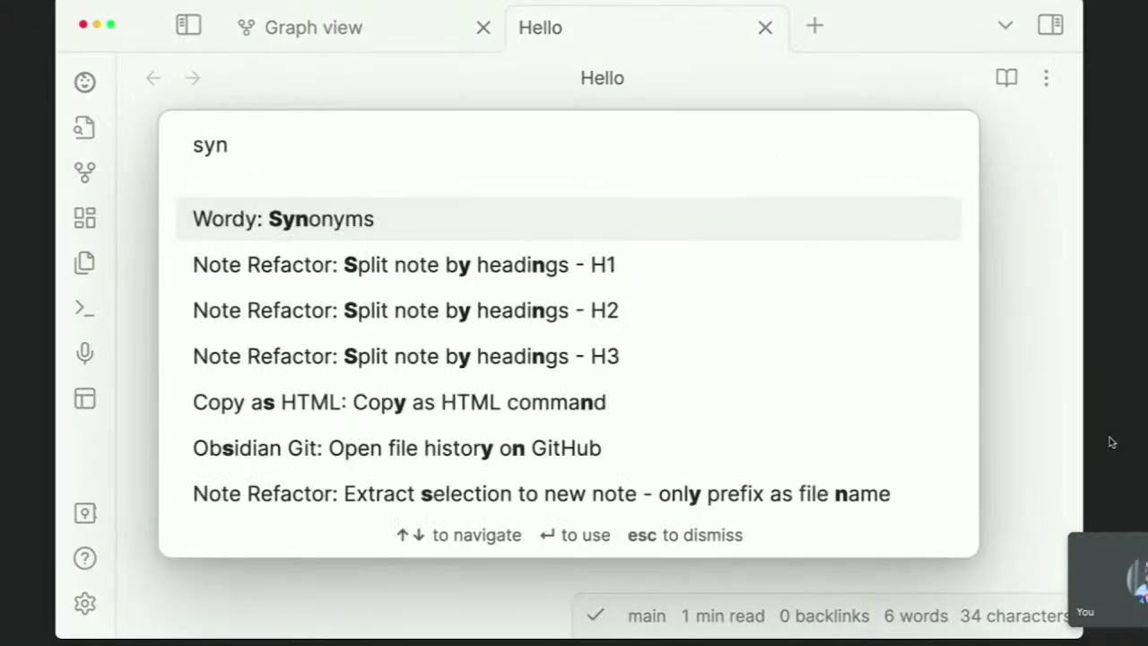
{"action": "key", "text": "Return"}
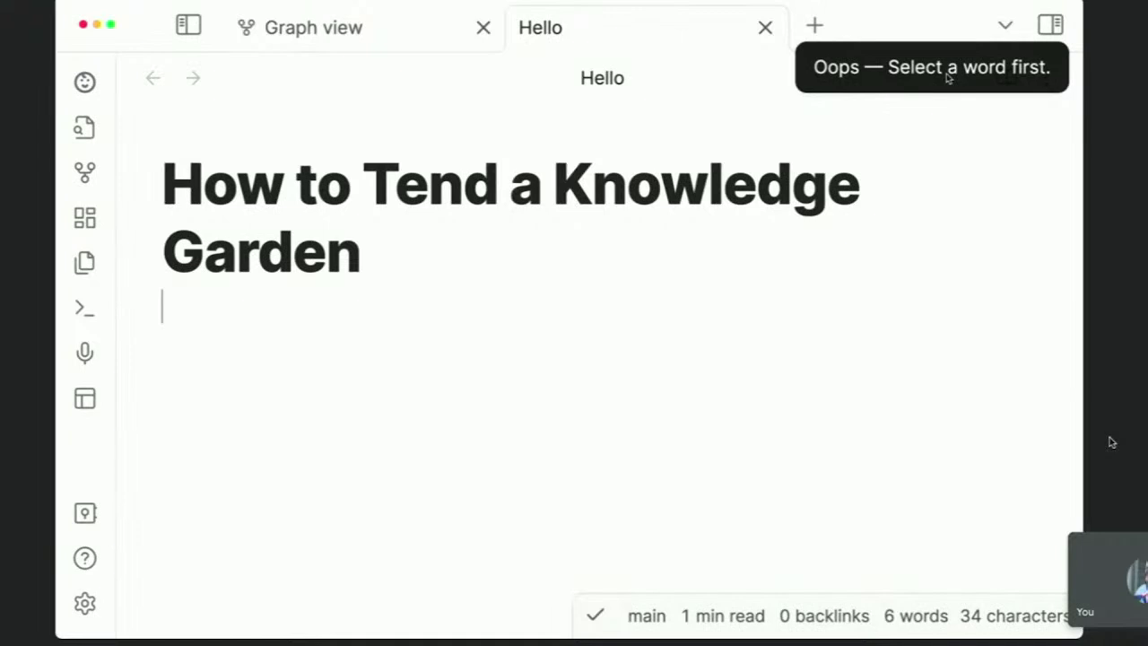
Switch to Visual Studio Code and review the Synonyms callback from the else branch back up to the rootWord line
{"action": "key", "text": "super+Tab"}
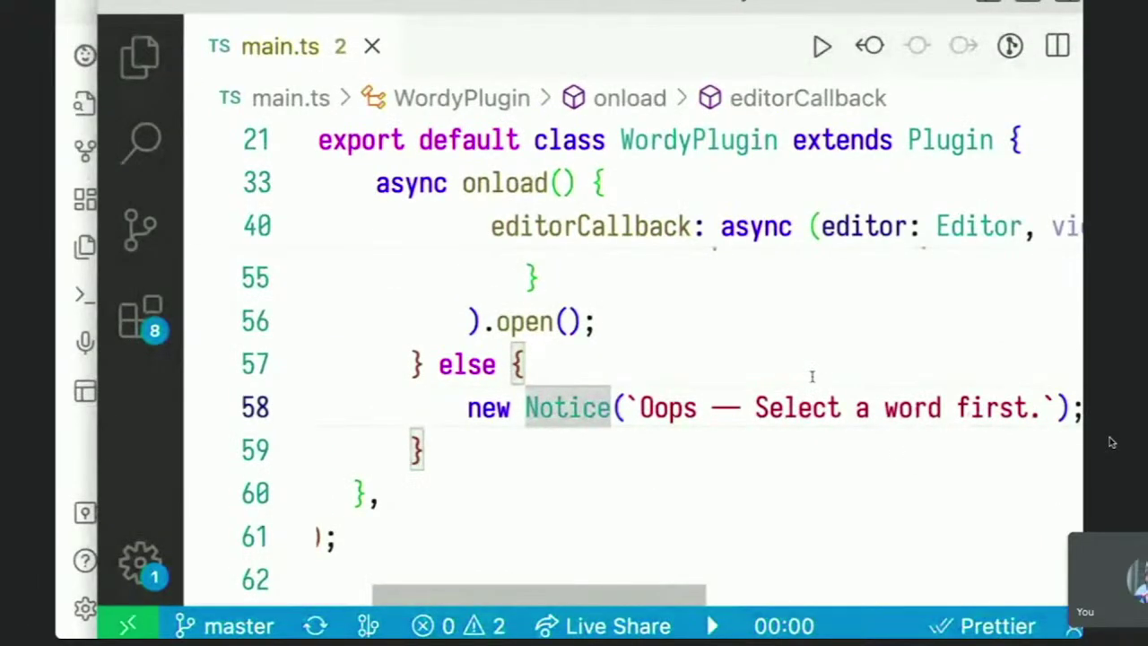
{"action": "scroll", "coordinate": [813, 376], "scroll_direction": "up", "scroll_amount": 3}
{"action": "scroll", "coordinate": [812, 376], "scroll_direction": "down", "scroll_amount": 1}
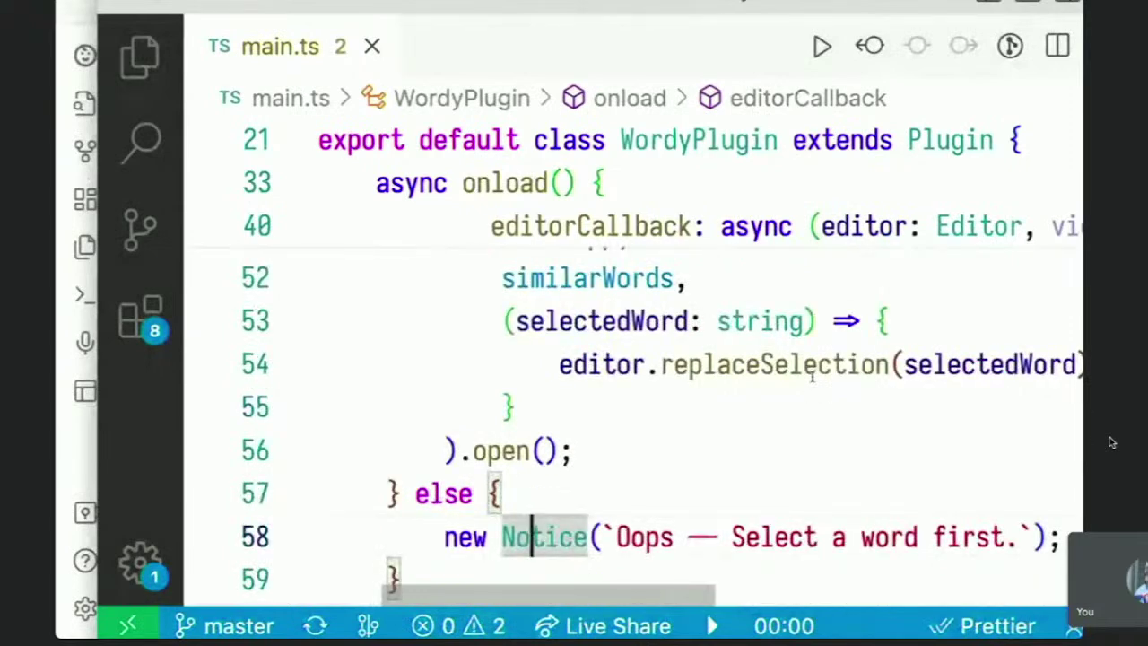
{"action": "scroll", "coordinate": [812, 377], "scroll_direction": "up", "scroll_amount": 3}
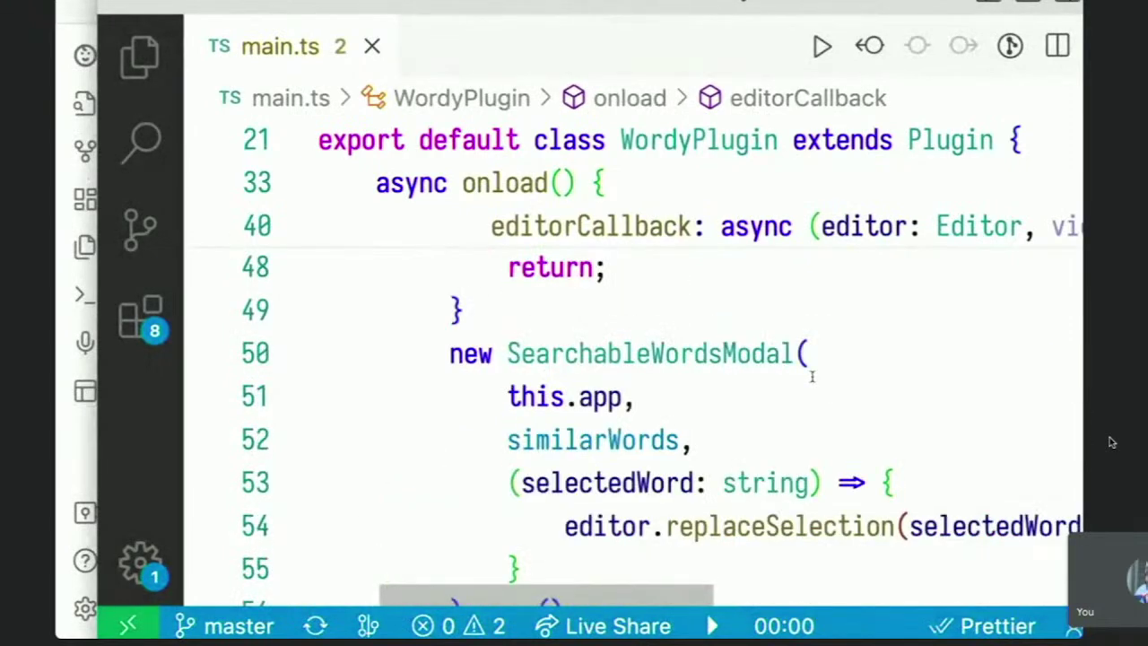
{"action": "scroll", "coordinate": [812, 377], "scroll_direction": "up", "scroll_amount": 3}
{"action": "scroll", "coordinate": [813, 377], "scroll_direction": "up", "scroll_amount": 4}
{"action": "scroll", "coordinate": [812, 376], "scroll_direction": "right", "scroll_amount": 4}
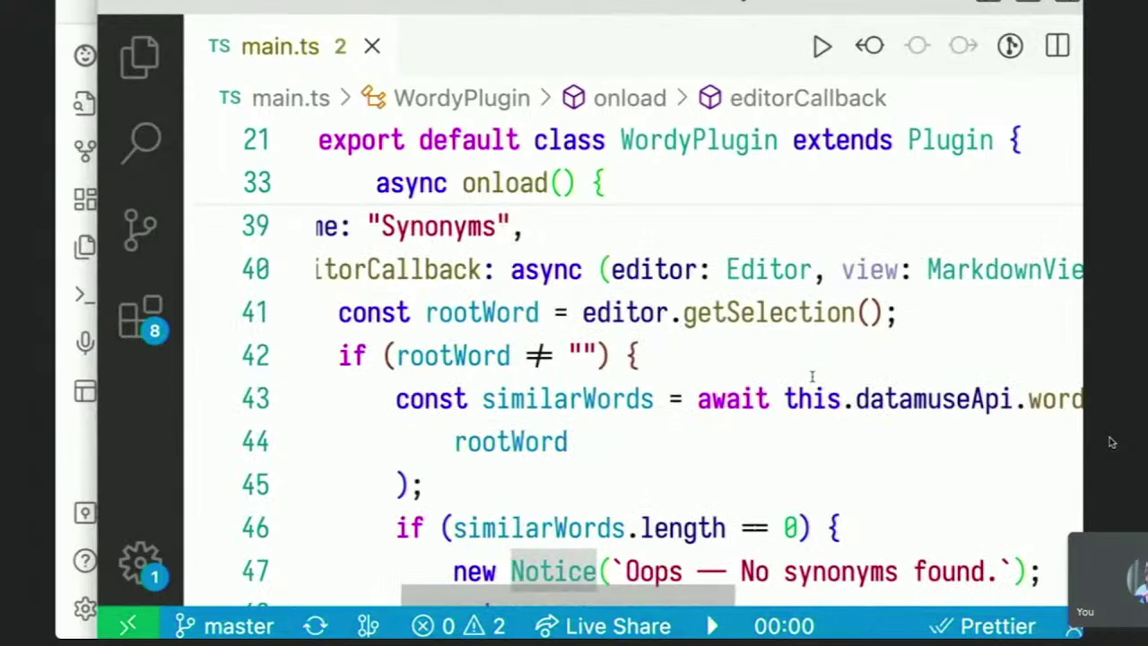
{"action": "scroll", "coordinate": [812, 377], "scroll_direction": "down", "scroll_amount": 2}
{"action": "key", "text": "super+Tab"}
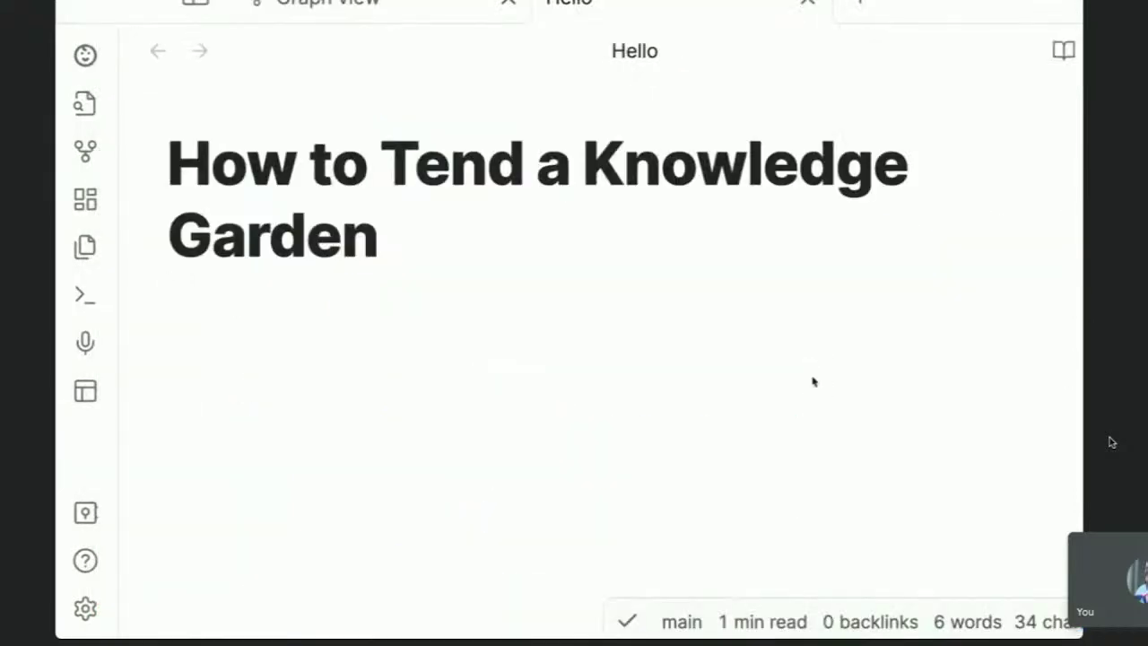
{"action": "key", "text": "super+Tab"}
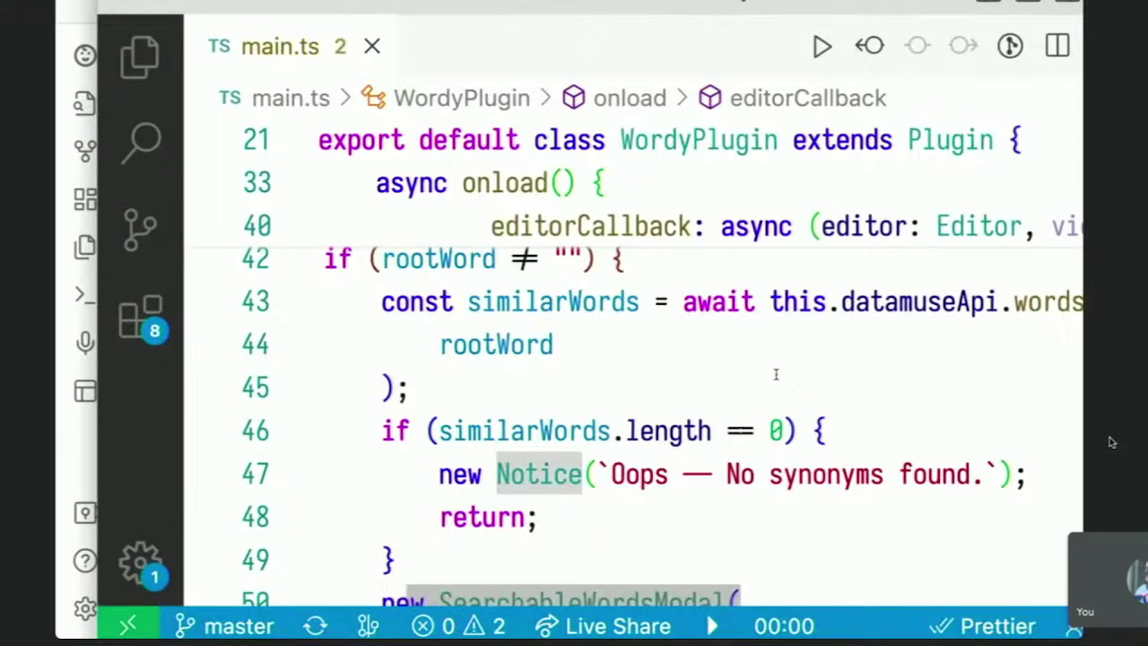
Examine the similarWords assignment in main.ts, placing the cursor on the wordsSimilarTo call of datamuseApi
{"action": "scroll", "coordinate": [776, 374], "scroll_direction": "right", "scroll_amount": 1}
{"action": "scroll", "coordinate": [776, 374], "scroll_direction": "left", "scroll_amount": 4}
{"action": "scroll", "coordinate": [776, 374], "scroll_direction": "right", "scroll_amount": 5}
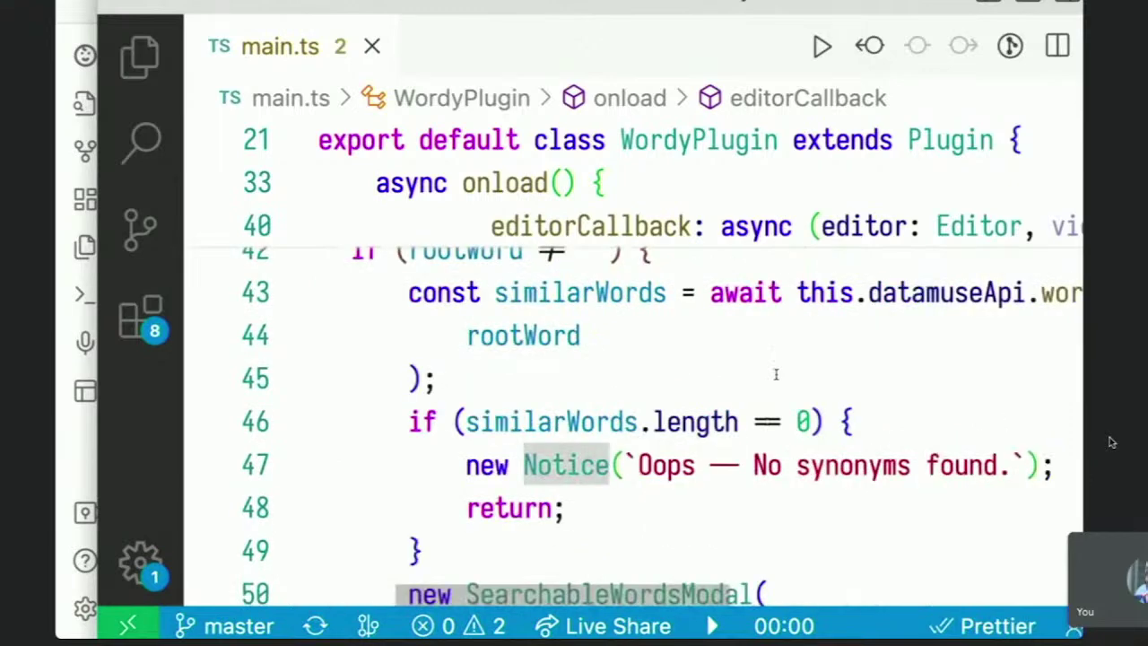
{"action": "scroll", "coordinate": [775, 374], "scroll_direction": "up", "scroll_amount": 2}
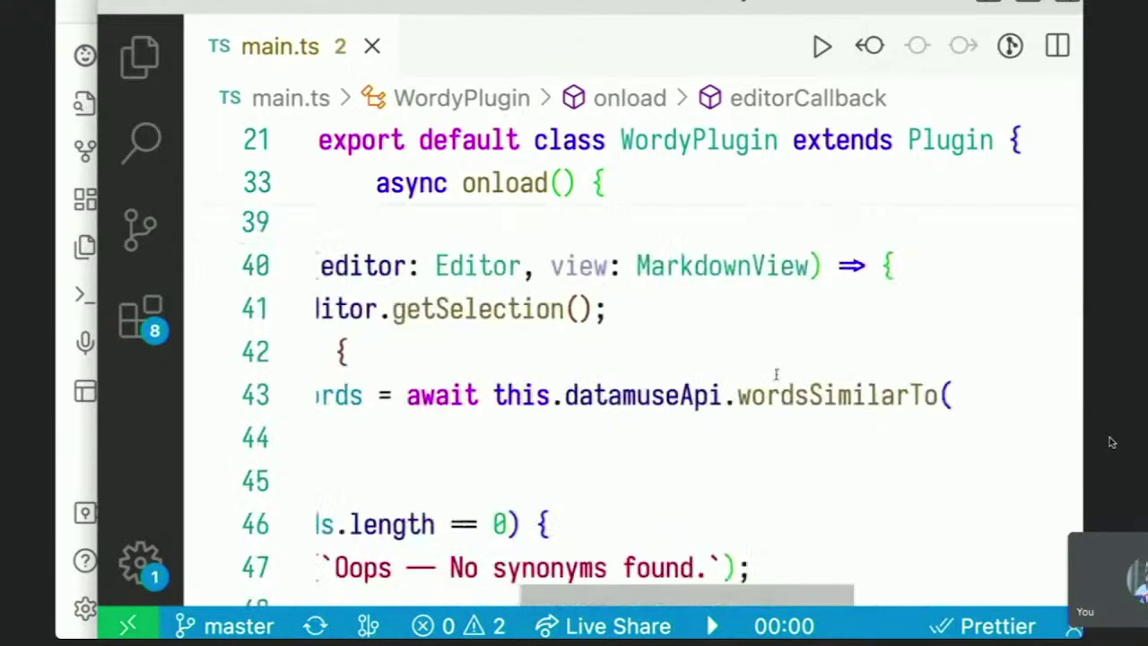
{"action": "left_click", "coordinate": [775, 374]}
{"action": "scroll", "coordinate": [545, 417], "scroll_direction": "left", "scroll_amount": 3}
{"action": "scroll", "coordinate": [545, 417], "scroll_direction": "down", "scroll_amount": 1}
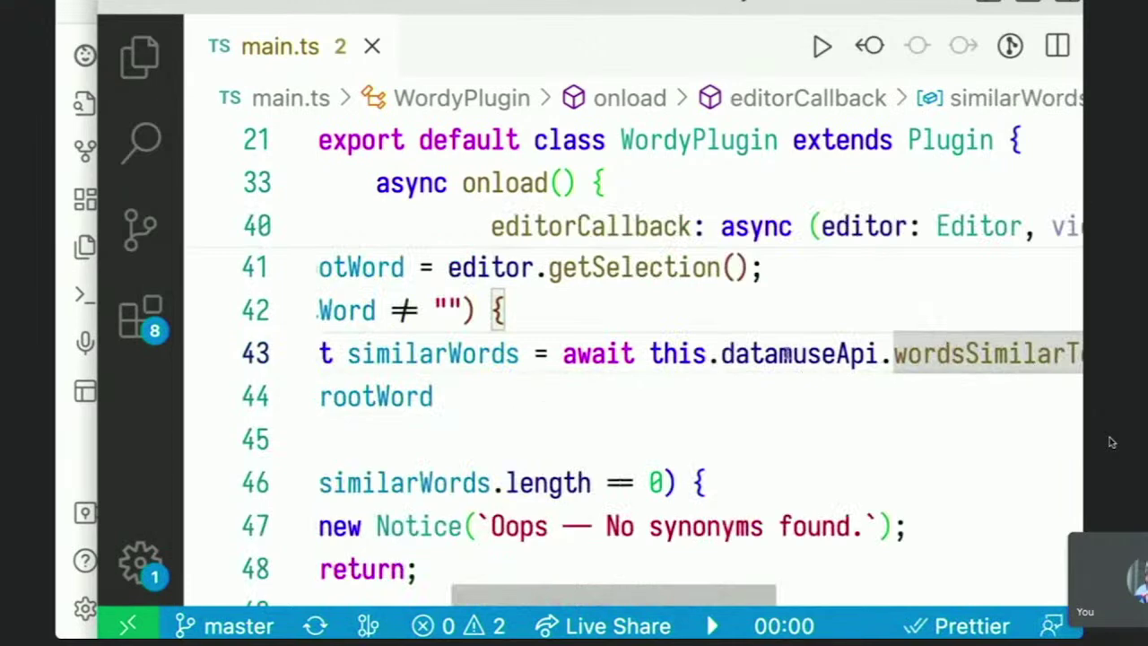
Go to the datamuseApi property declaration in WordyPlugin and open the DatamuseApi class definition in DatamuseApi.ts
{"action": "left_click", "coordinate": [790, 353], "text": "ctrl"}
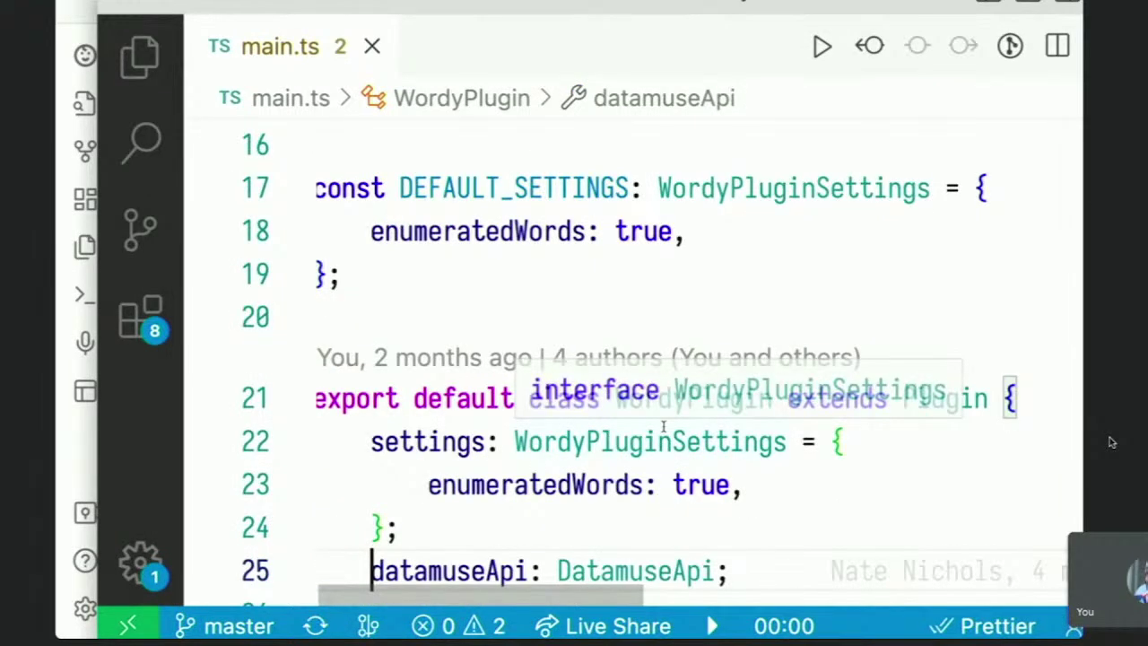
{"action": "left_click", "coordinate": [663, 427], "text": "ctrl"}
{"action": "key", "text": "alt+Left"}
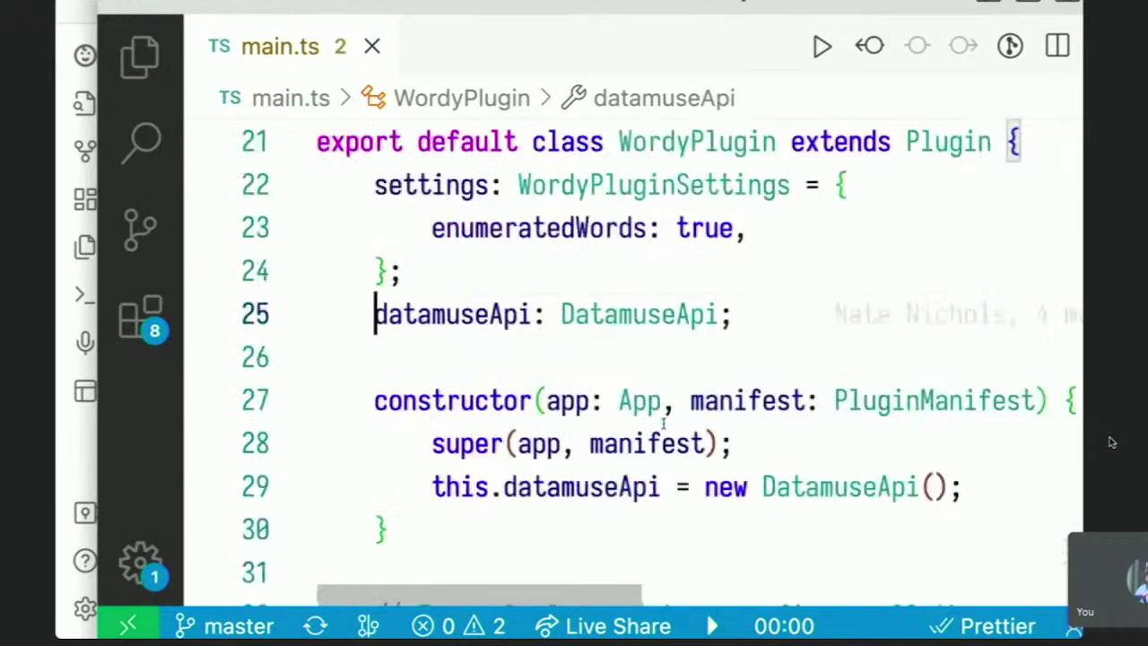
{"action": "mouse_move", "coordinate": [652, 325]}
{"action": "left_click", "coordinate": [579, 314]}
{"action": "left_click", "coordinate": [642, 314], "text": "ctrl"}
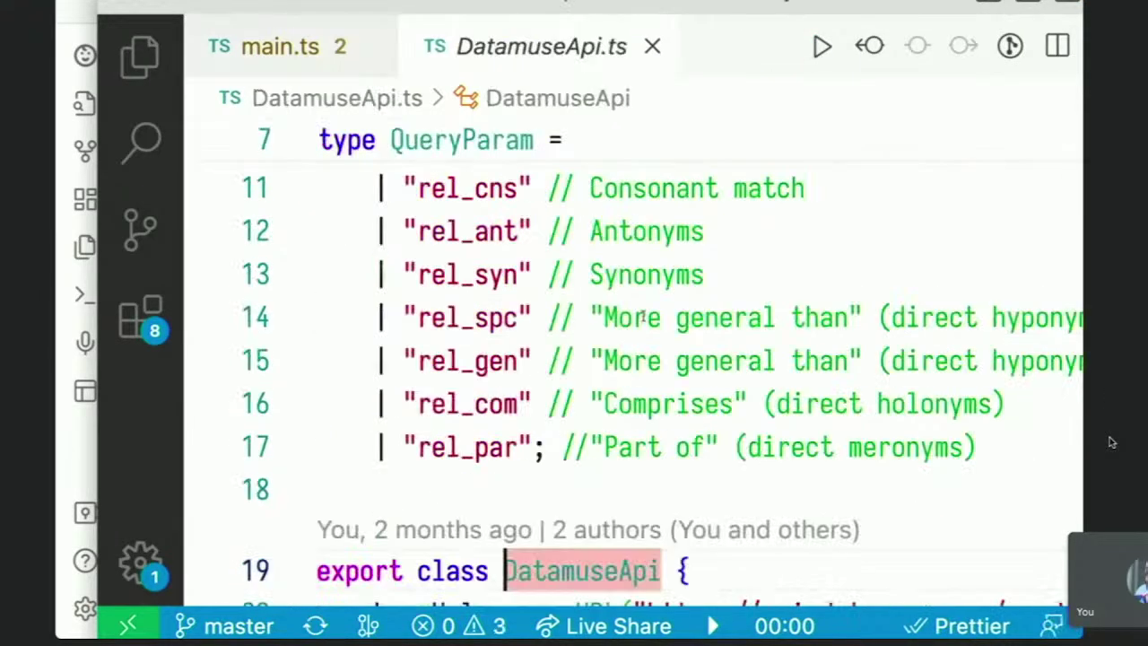
Examine the QueryParam type in DatamuseApi.ts, highlighting the rel_cns, rel_rhy and rel_nry options, and continue to the DatamuseApi class
{"action": "scroll", "coordinate": [642, 316], "scroll_direction": "up", "scroll_amount": 2}
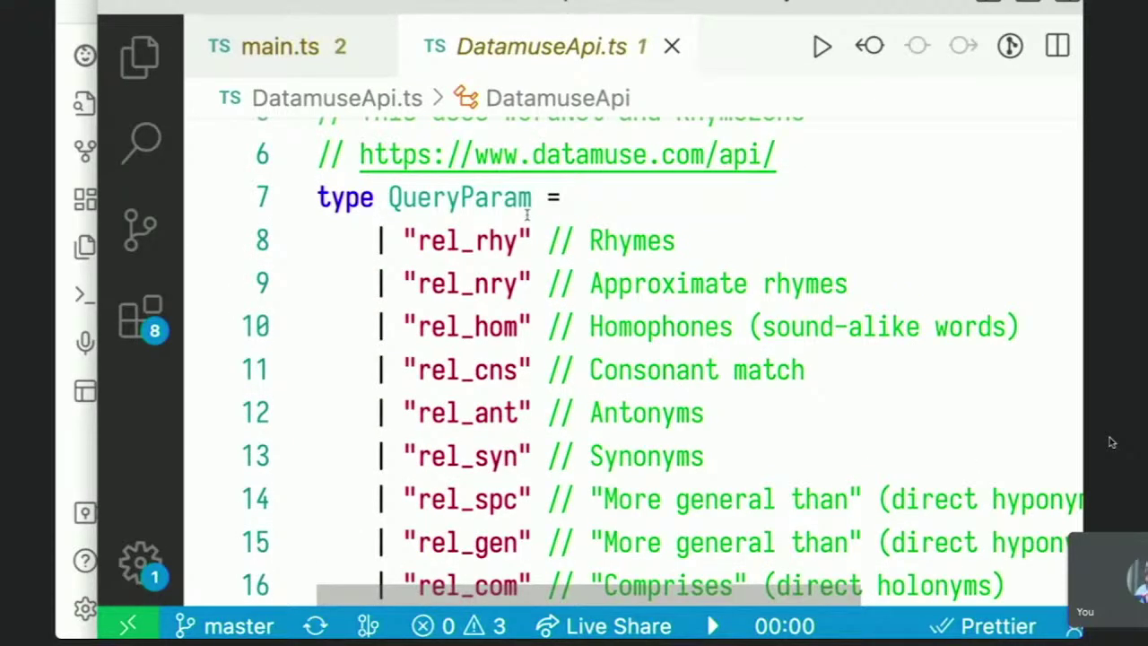
{"action": "scroll", "coordinate": [467, 289], "scroll_direction": "down", "scroll_amount": 2}
{"action": "left_click", "coordinate": [467, 287]}
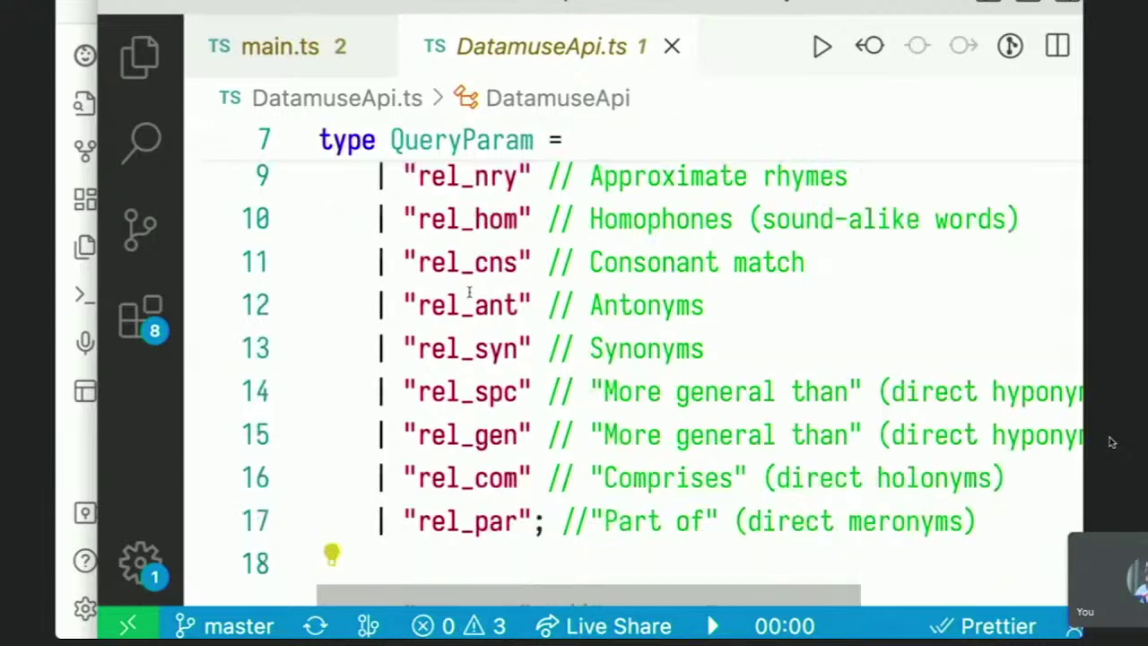
{"action": "left_click", "coordinate": [468, 279]}
{"action": "double_click", "coordinate": [470, 279]}
{"action": "scroll", "coordinate": [470, 279], "scroll_direction": "up", "scroll_amount": 3}
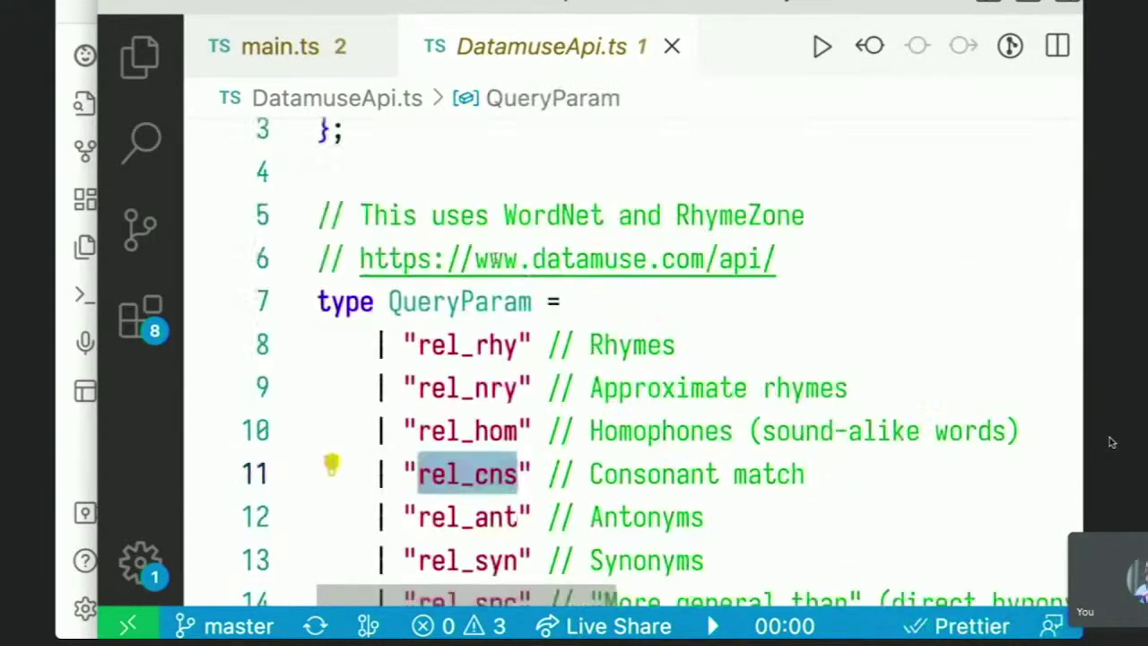
{"action": "double_click", "coordinate": [477, 346]}
{"action": "double_click", "coordinate": [470, 388]}
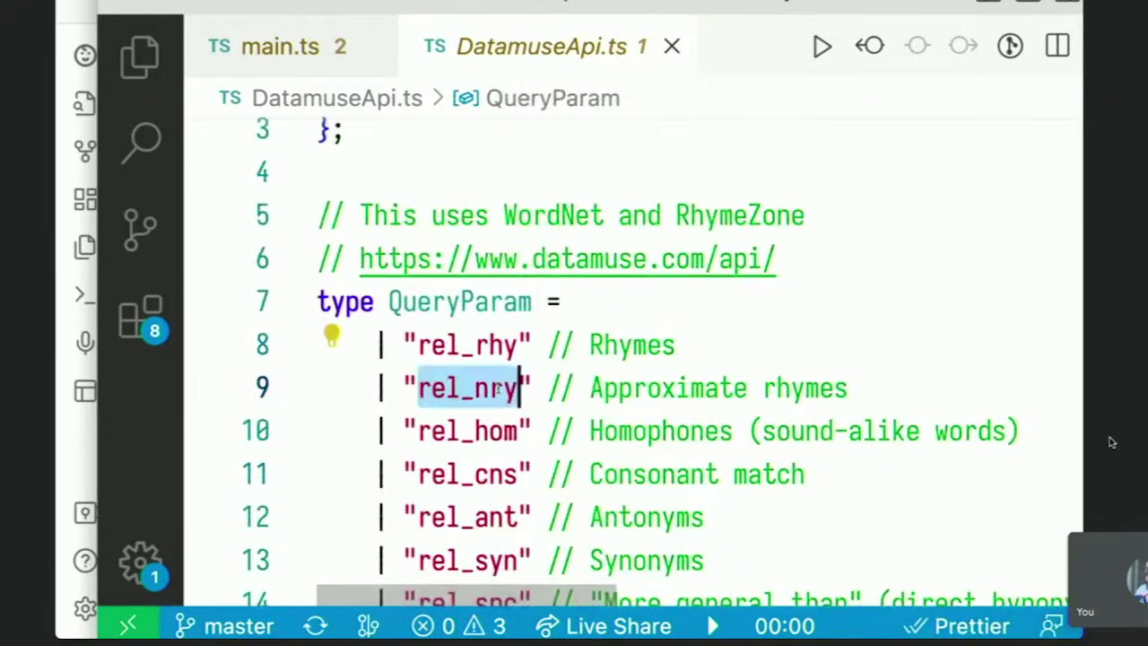
{"action": "scroll", "coordinate": [590, 409], "scroll_direction": "down", "scroll_amount": 3}
{"action": "scroll", "coordinate": [590, 410], "scroll_direction": "up", "scroll_amount": 3}
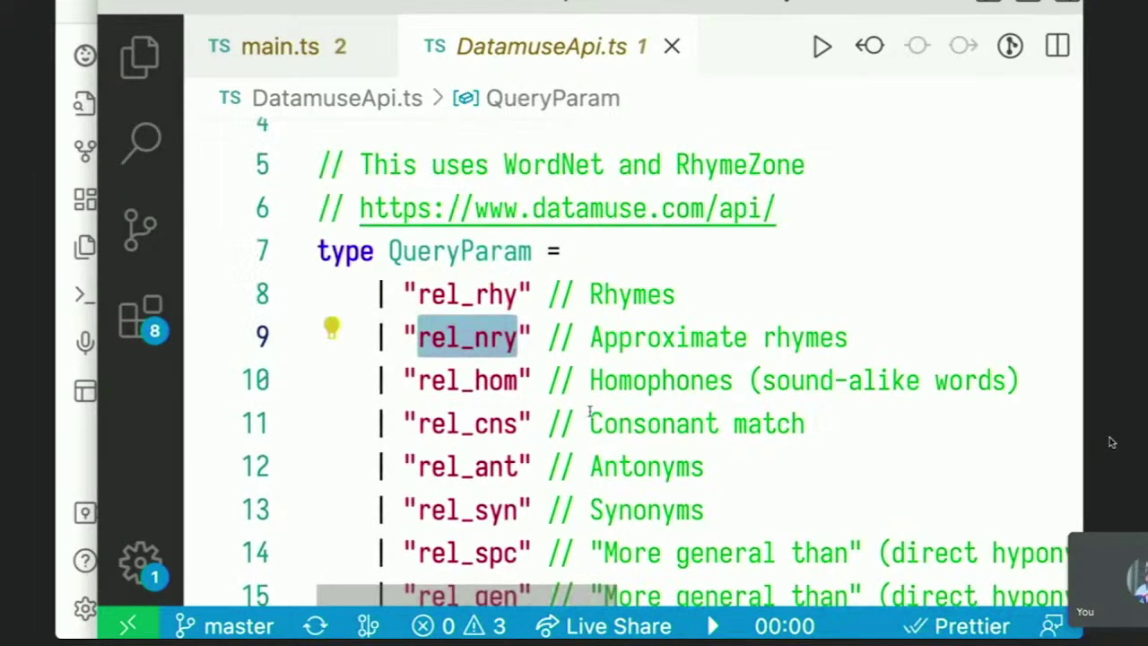
{"action": "scroll", "coordinate": [642, 349], "scroll_direction": "down", "scroll_amount": 1}
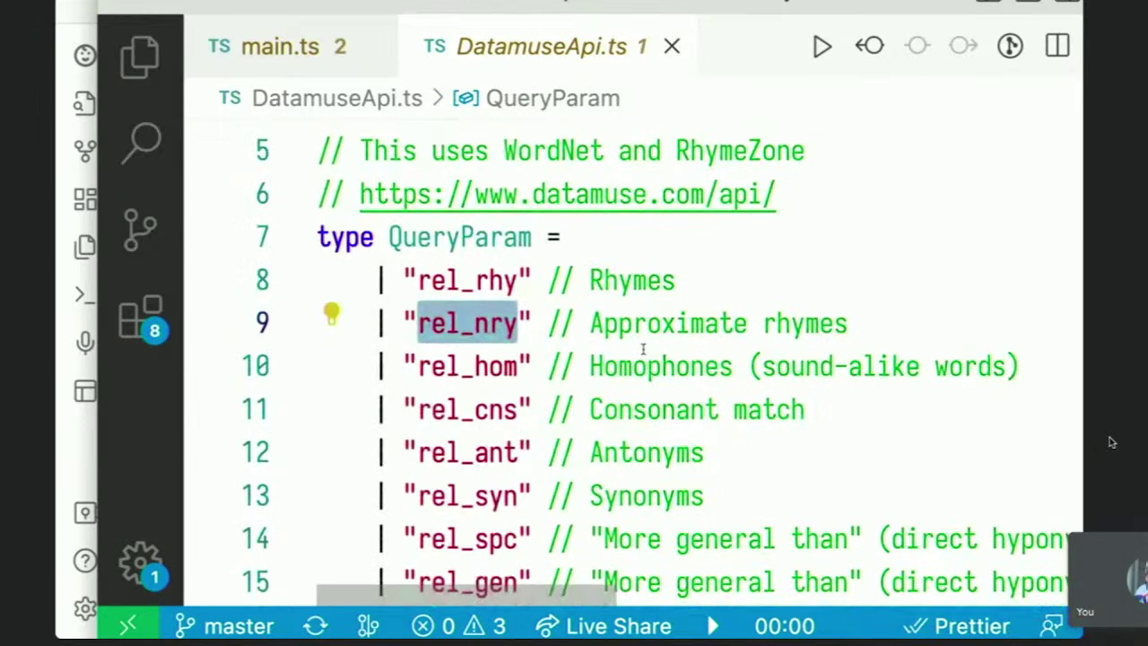
{"action": "scroll", "coordinate": [642, 350], "scroll_direction": "down", "scroll_amount": 3}
{"action": "scroll", "coordinate": [643, 349], "scroll_direction": "down", "scroll_amount": 3}
Switch to Obsidian, select "Tend" in the Hello note's heading, search the commands for "rhy", and dismiss the search
{"action": "key", "text": "super+Tab"}
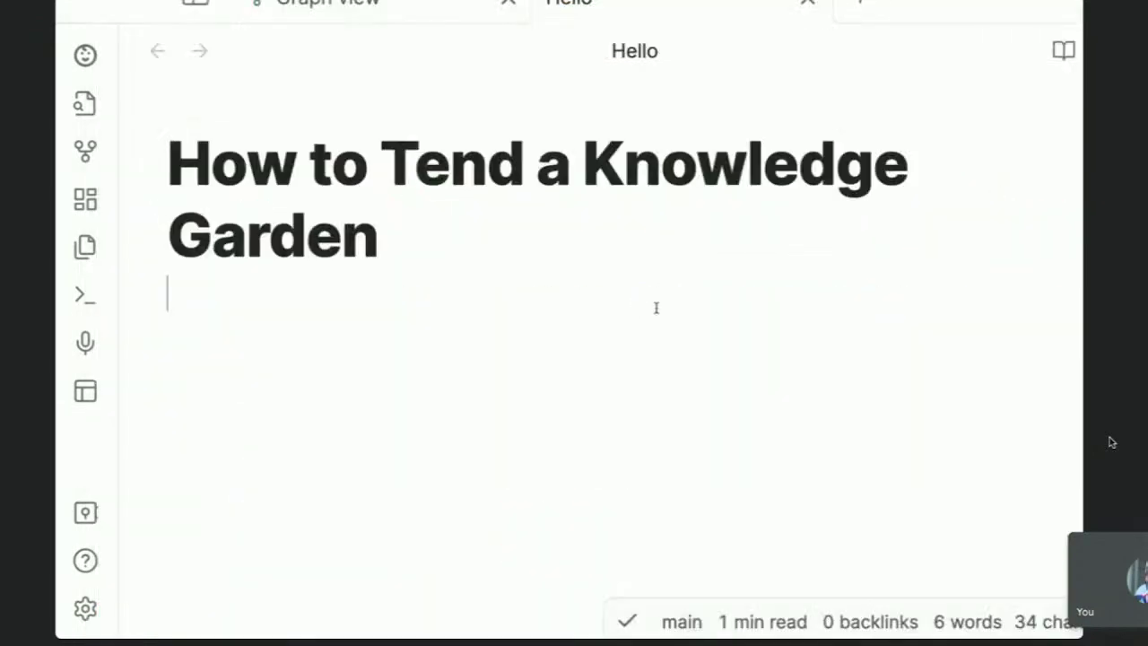
{"action": "double_click", "coordinate": [478, 167]}
{"action": "key", "text": "super+p"}
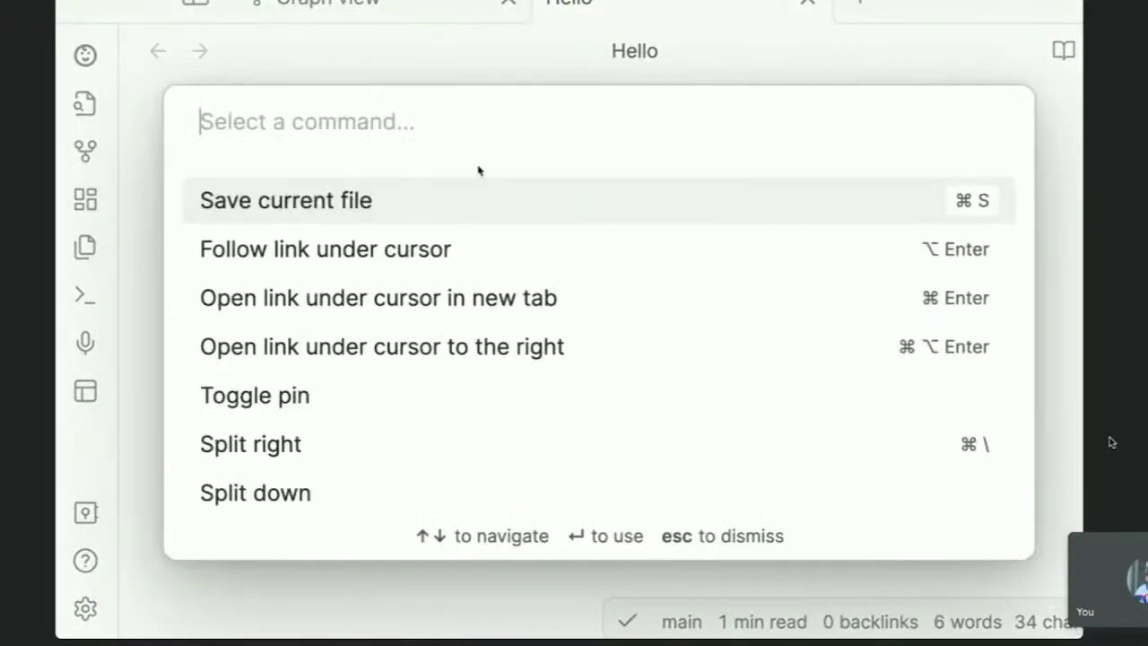
{"action": "type", "text": "rhy"}
{"action": "key", "text": "BackSpace"}
{"action": "key", "text": "BackSpace"}
{"action": "key", "text": "BackSpace"}
{"action": "type", "text": "rhym"}
{"action": "key", "text": "BackSpace"}
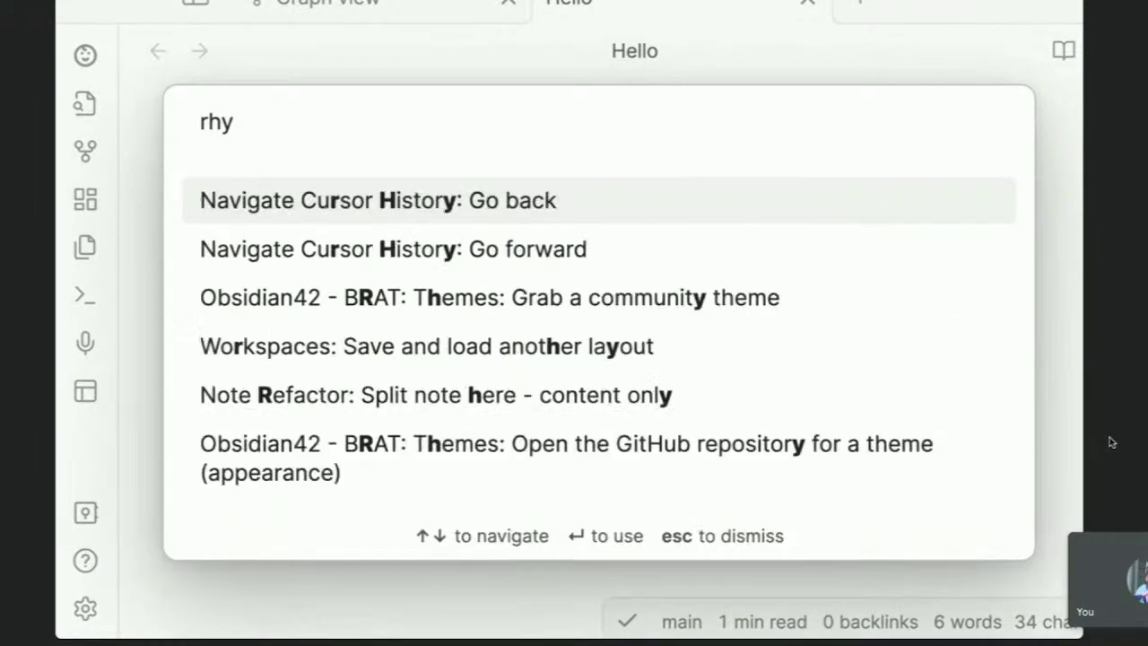
{"action": "key", "text": "BackSpace"}
{"action": "key", "text": "BackSpace"}
{"action": "key", "text": "BackSpace"}
{"action": "key", "text": "Escape"}
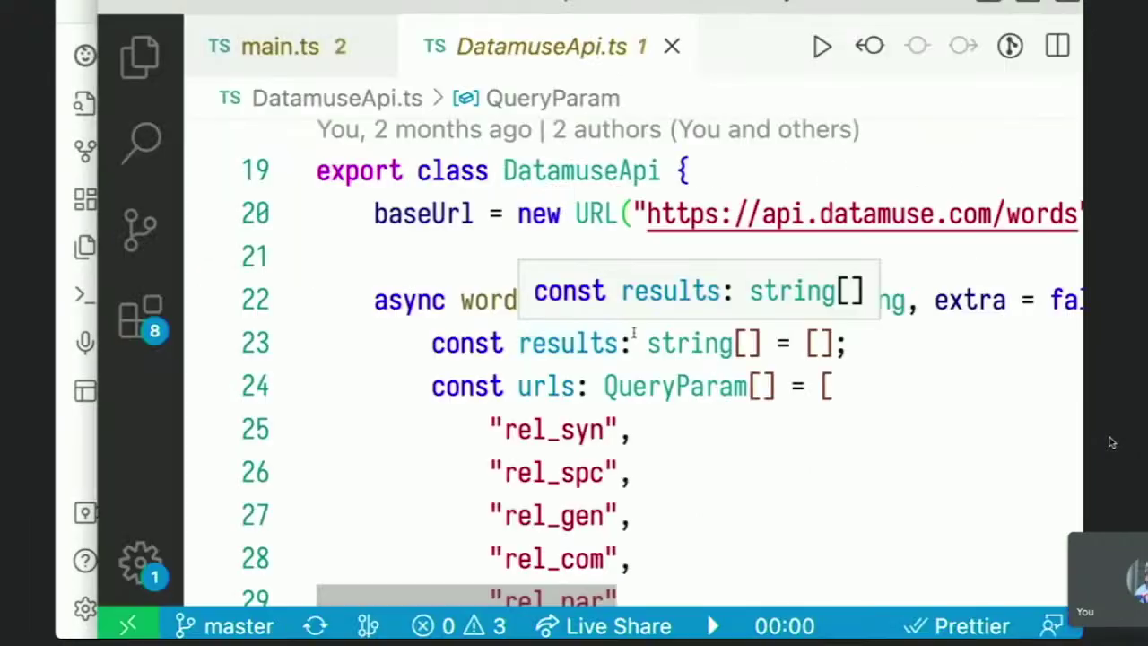
Switch to Visual Studio Code and examine the wordsSimilarTo method in DatamuseApi.ts, including its extra results block and relatedWords call
{"action": "scroll", "coordinate": [715, 449], "scroll_direction": "down", "scroll_amount": 4}
{"action": "left_click", "coordinate": [672, 394]}
{"action": "scroll", "coordinate": [745, 481], "scroll_direction": "down", "scroll_amount": 2}
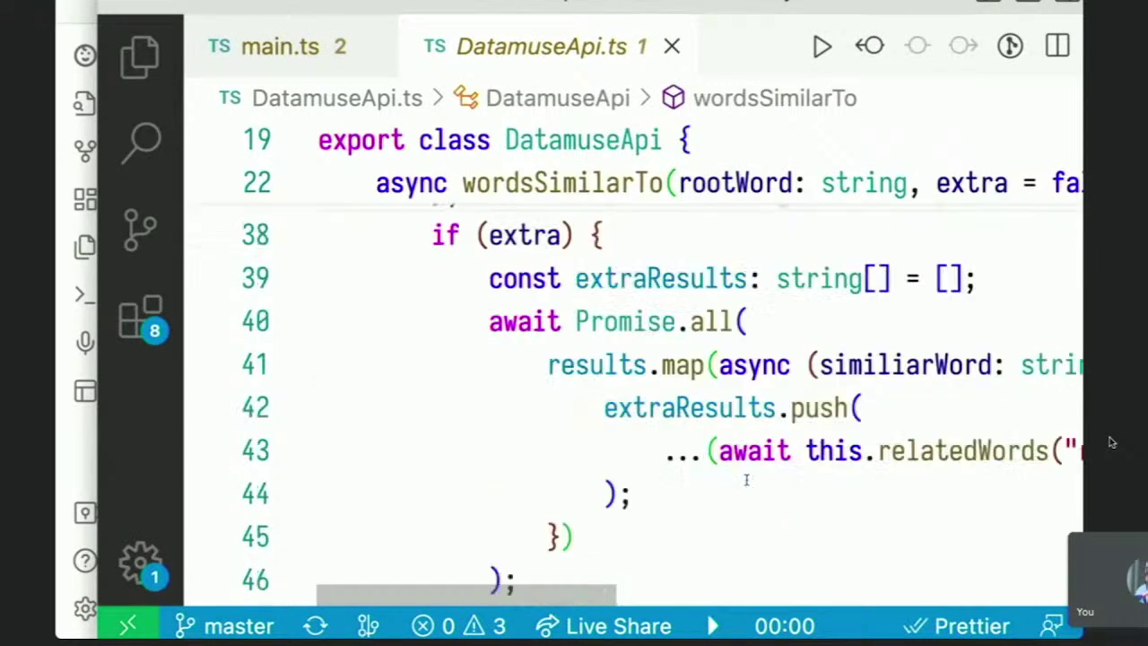
{"action": "scroll", "coordinate": [745, 479], "scroll_direction": "down", "scroll_amount": 1}
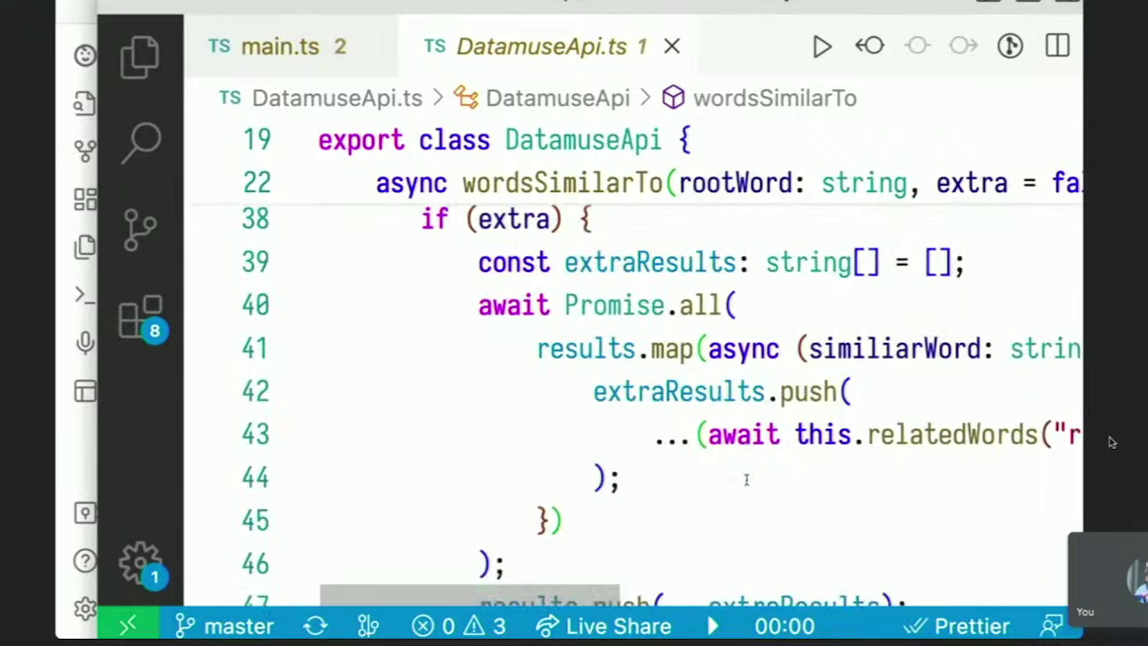
{"action": "scroll", "coordinate": [745, 480], "scroll_direction": "up", "scroll_amount": 2}
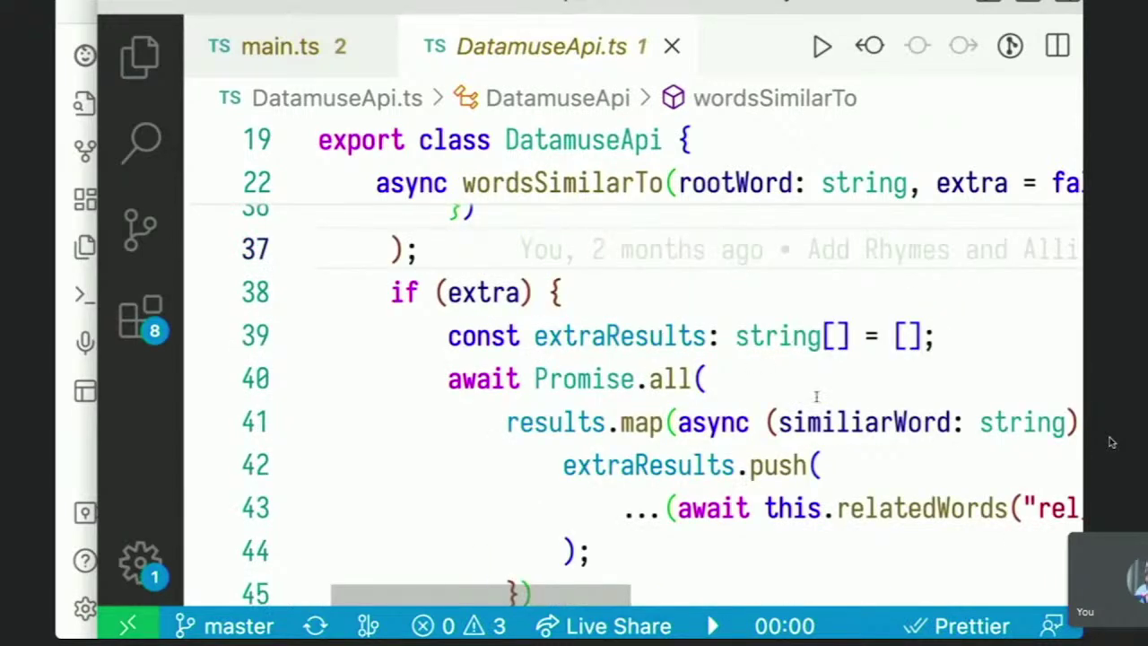
{"action": "scroll", "coordinate": [816, 395], "scroll_direction": "down", "scroll_amount": 5}
{"action": "scroll", "coordinate": [816, 396], "scroll_direction": "up", "scroll_amount": 2}
{"action": "scroll", "coordinate": [817, 395], "scroll_direction": "right", "scroll_amount": 3}
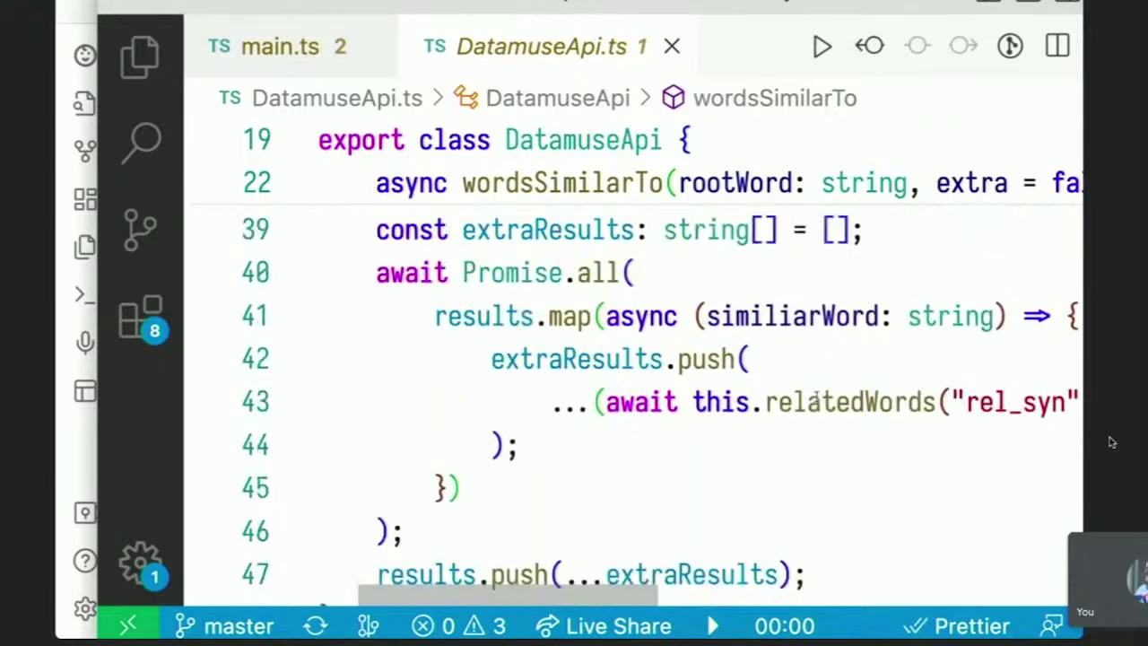
{"action": "scroll", "coordinate": [637, 402], "scroll_direction": "right", "scroll_amount": 3}
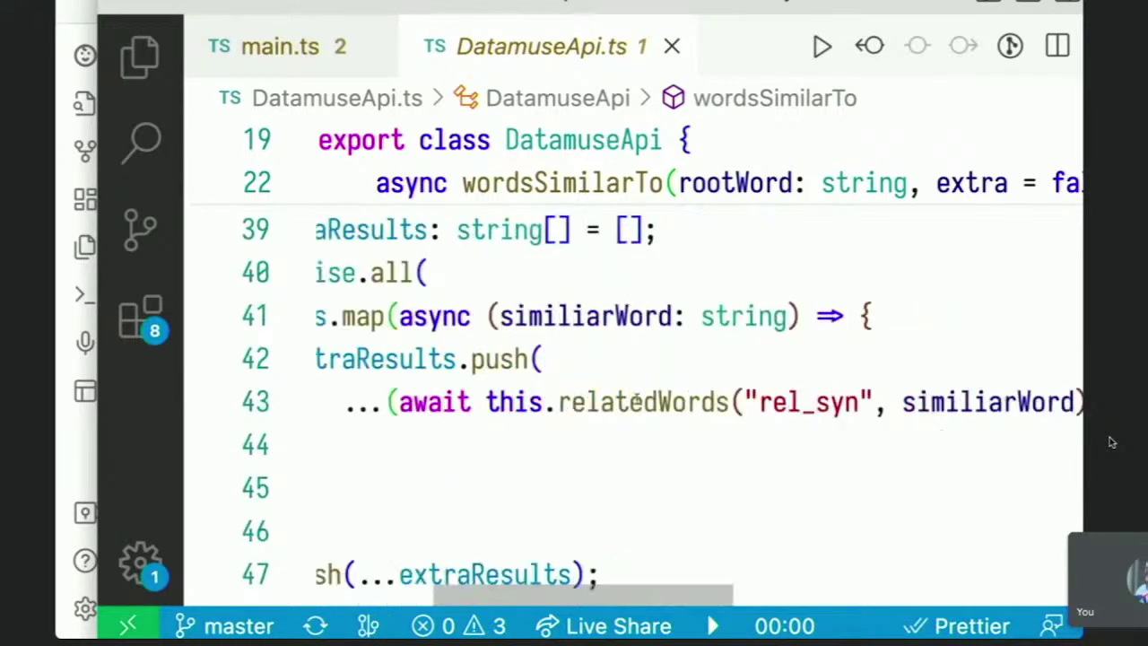
Highlight the five entries from "rel_syn" to "rel_par" in the urls array of the wordsSimilarTo method
{"action": "scroll", "coordinate": [637, 402], "scroll_direction": "up", "scroll_amount": 1}
{"action": "scroll", "coordinate": [636, 401], "scroll_direction": "right", "scroll_amount": 1}
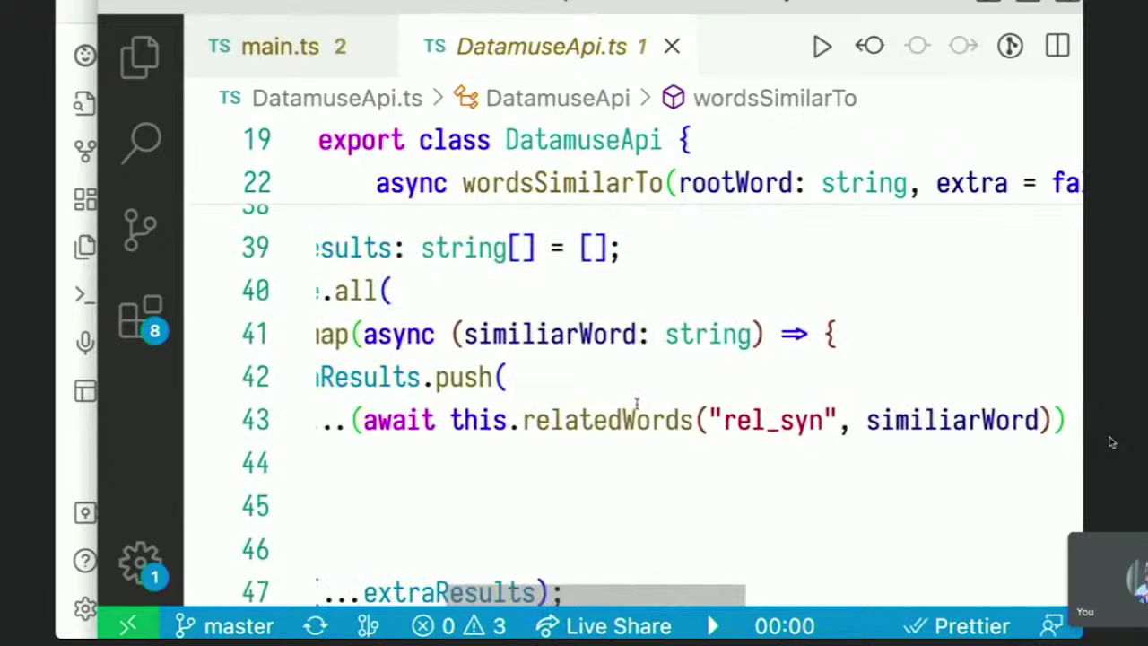
{"action": "scroll", "coordinate": [637, 402], "scroll_direction": "left", "scroll_amount": 3}
{"action": "scroll", "coordinate": [637, 402], "scroll_direction": "down", "scroll_amount": 2}
{"action": "scroll", "coordinate": [636, 402], "scroll_direction": "up", "scroll_amount": 5}
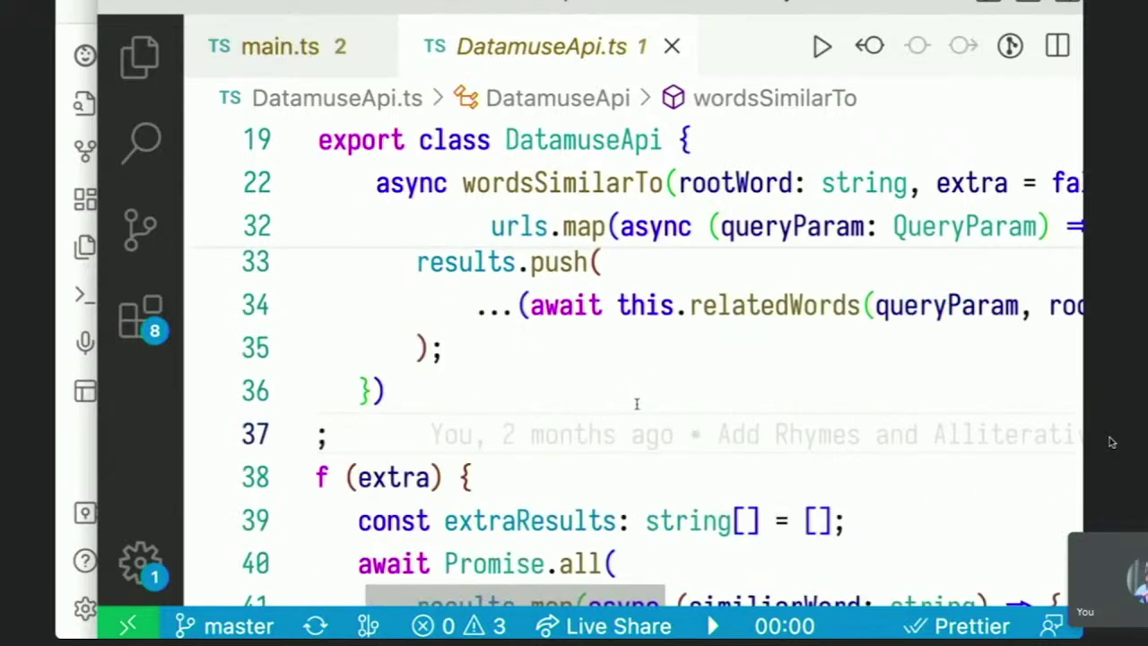
{"action": "scroll", "coordinate": [637, 404], "scroll_direction": "up", "scroll_amount": 2}
{"action": "scroll", "coordinate": [637, 404], "scroll_direction": "left", "scroll_amount": 3}
{"action": "scroll", "coordinate": [637, 404], "scroll_direction": "down", "scroll_amount": 1}
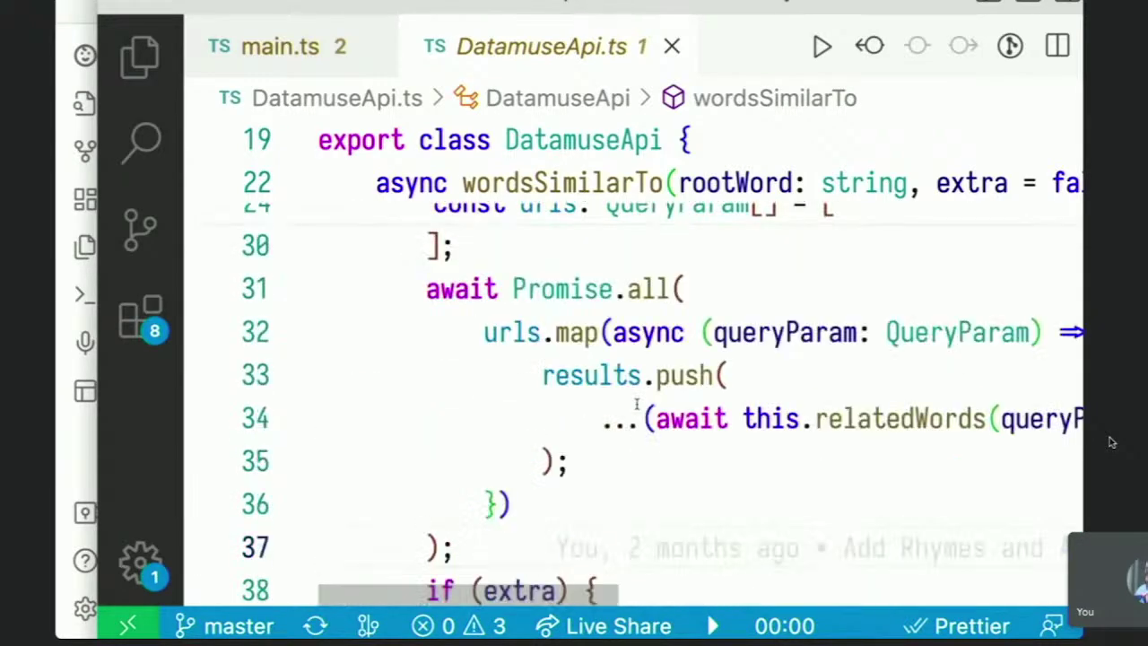
{"action": "scroll", "coordinate": [519, 370], "scroll_direction": "up", "scroll_amount": 3}
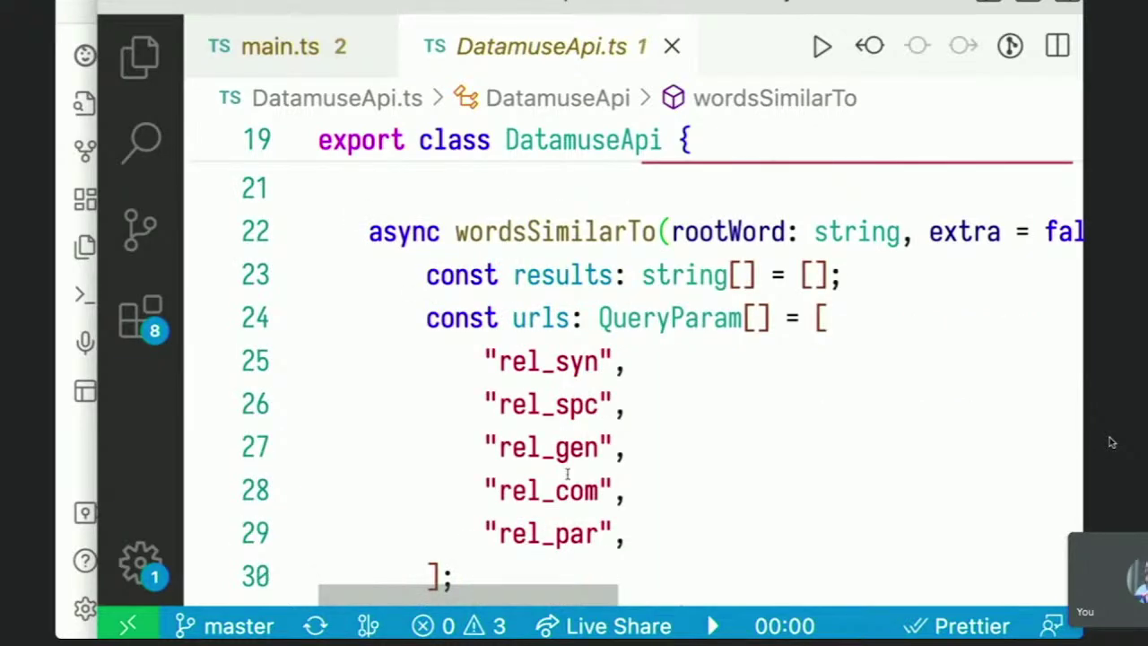
{"action": "left_click_drag", "start_coordinate": [484, 360], "coordinate": [628, 534]}
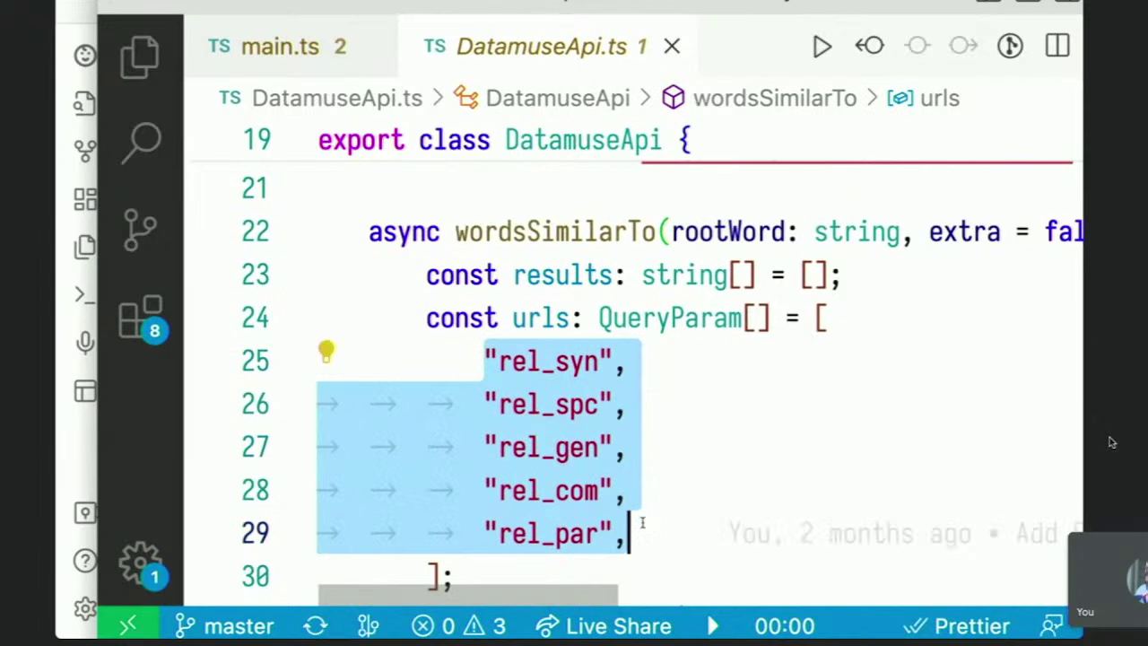
Examine the Promise.all block in wordsSimilarTo, following how urls.map pushes the relatedWords results for each queryParam
{"action": "scroll", "coordinate": [682, 457], "scroll_direction": "down", "scroll_amount": 3}
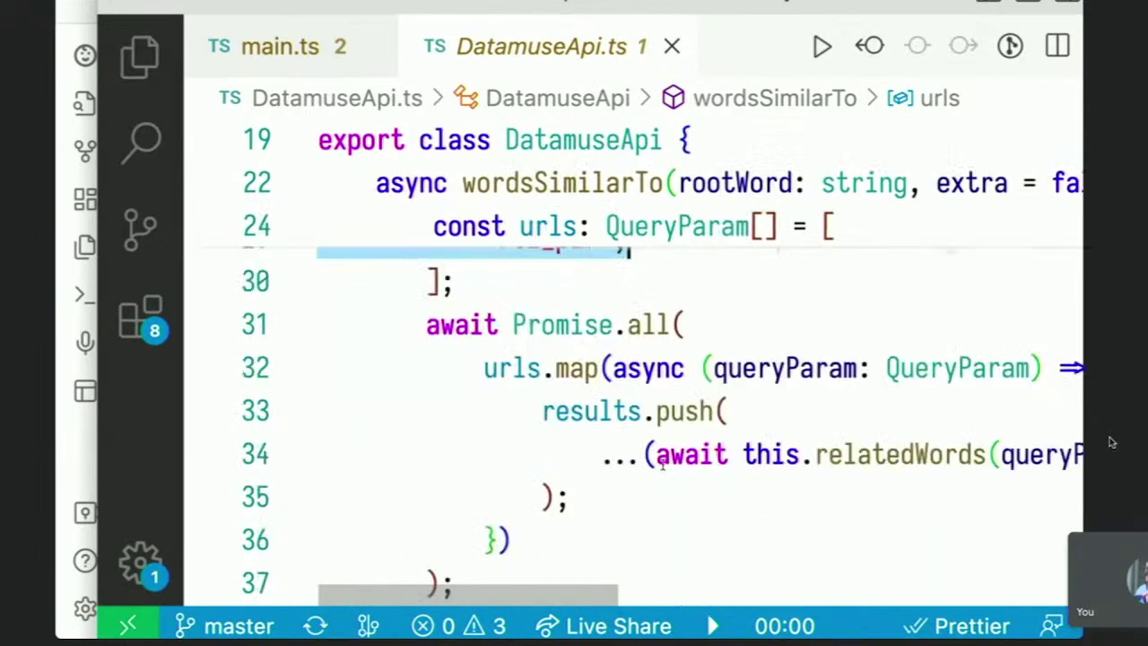
{"action": "scroll", "coordinate": [727, 498], "scroll_direction": "right", "scroll_amount": 2}
{"action": "scroll", "coordinate": [656, 454], "scroll_direction": "up", "scroll_amount": 1}
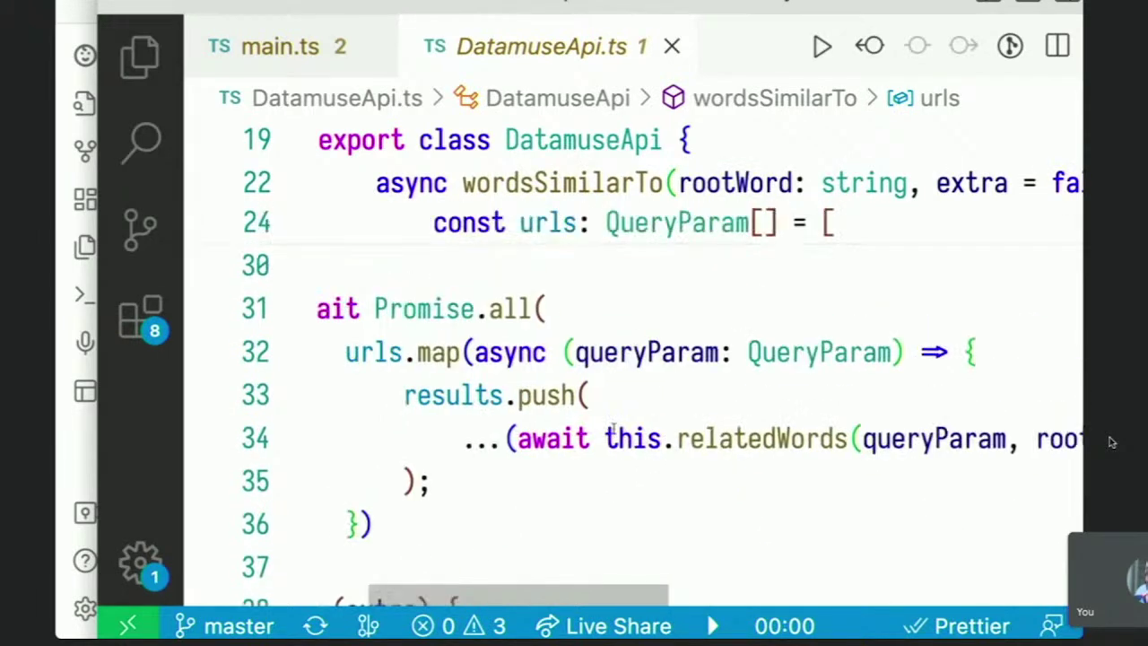
{"action": "scroll", "coordinate": [628, 439], "scroll_direction": "left", "scroll_amount": 2}
{"action": "scroll", "coordinate": [615, 431], "scroll_direction": "down", "scroll_amount": 2}
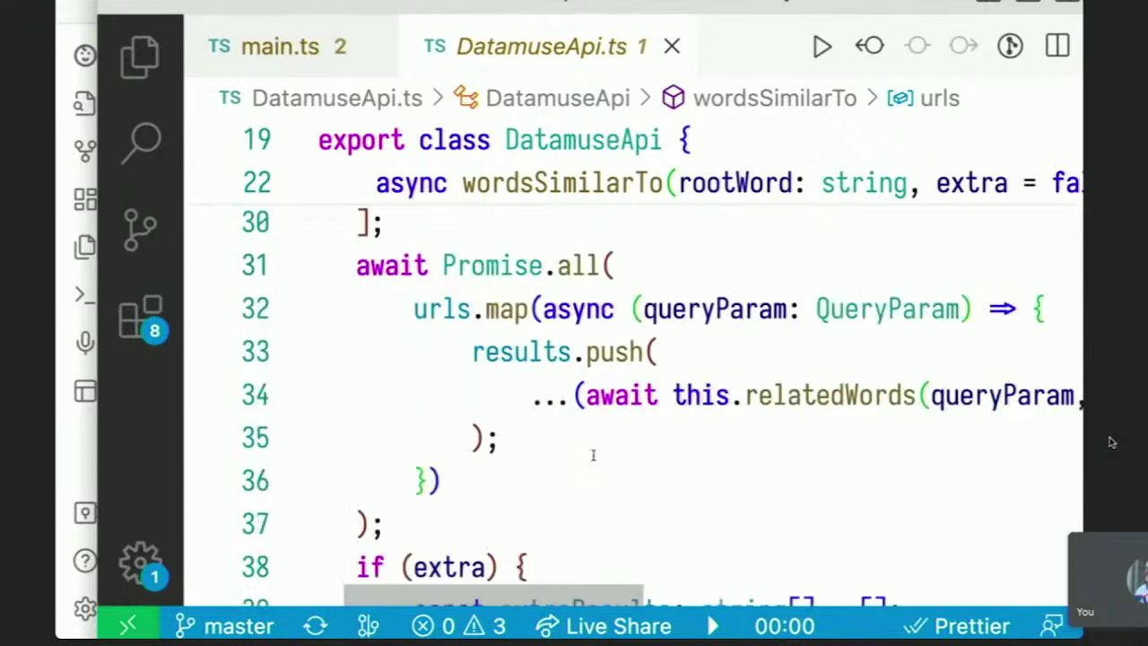
{"action": "scroll", "coordinate": [601, 444], "scroll_direction": "up", "scroll_amount": 1}
{"action": "scroll", "coordinate": [593, 455], "scroll_direction": "right", "scroll_amount": 2}
{"action": "scroll", "coordinate": [593, 456], "scroll_direction": "down", "scroll_amount": 2}
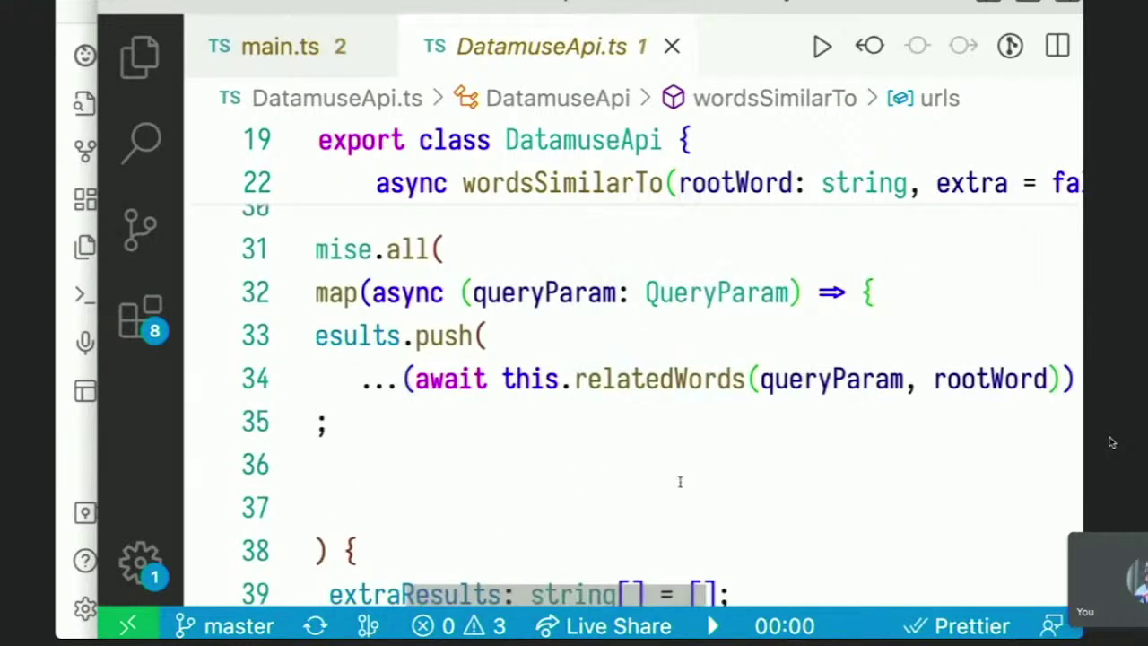
Check the queryParam and rootWord arguments of the relatedWords call on line 34 and go to the method's definition
{"action": "left_click", "coordinate": [673, 384]}
{"action": "key", "text": "ctrl"}
{"action": "key", "text": "Down"}
{"action": "left_click", "coordinate": [863, 378]}
{"action": "left_click", "coordinate": [963, 378]}
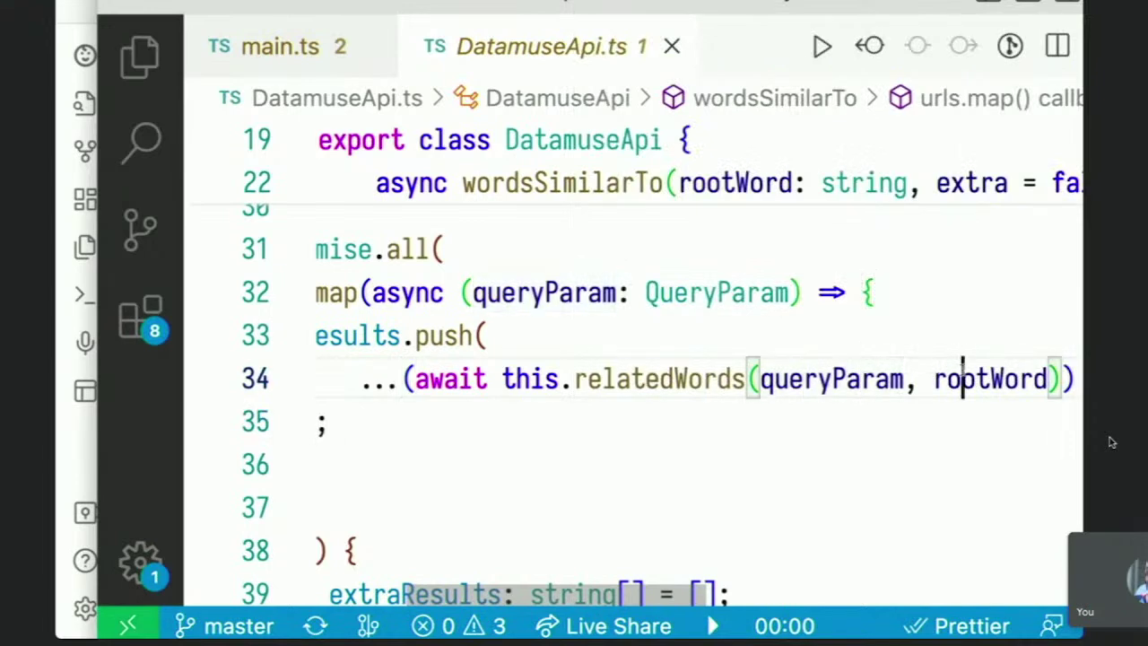
{"action": "key", "text": "ctrl"}
{"action": "left_click", "coordinate": [661, 381], "text": "ctrl"}
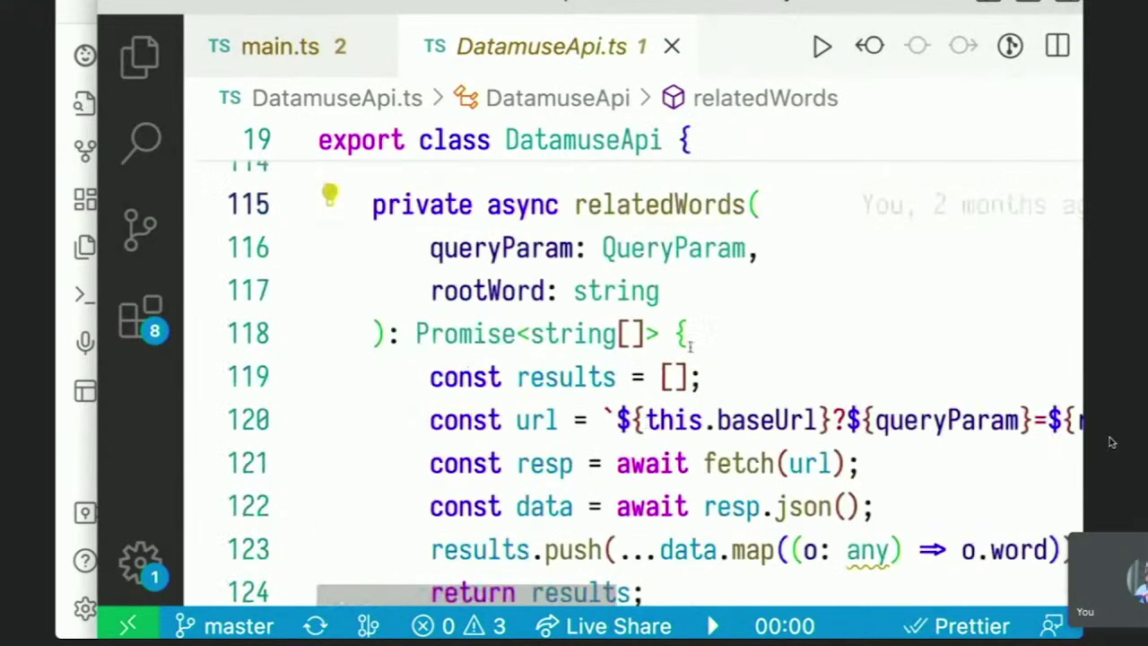
Examine the relatedWords method body, tracing the url, the fetch response, the resp.json() call and the data variable
{"action": "scroll", "coordinate": [793, 376], "scroll_direction": "down", "scroll_amount": 3}
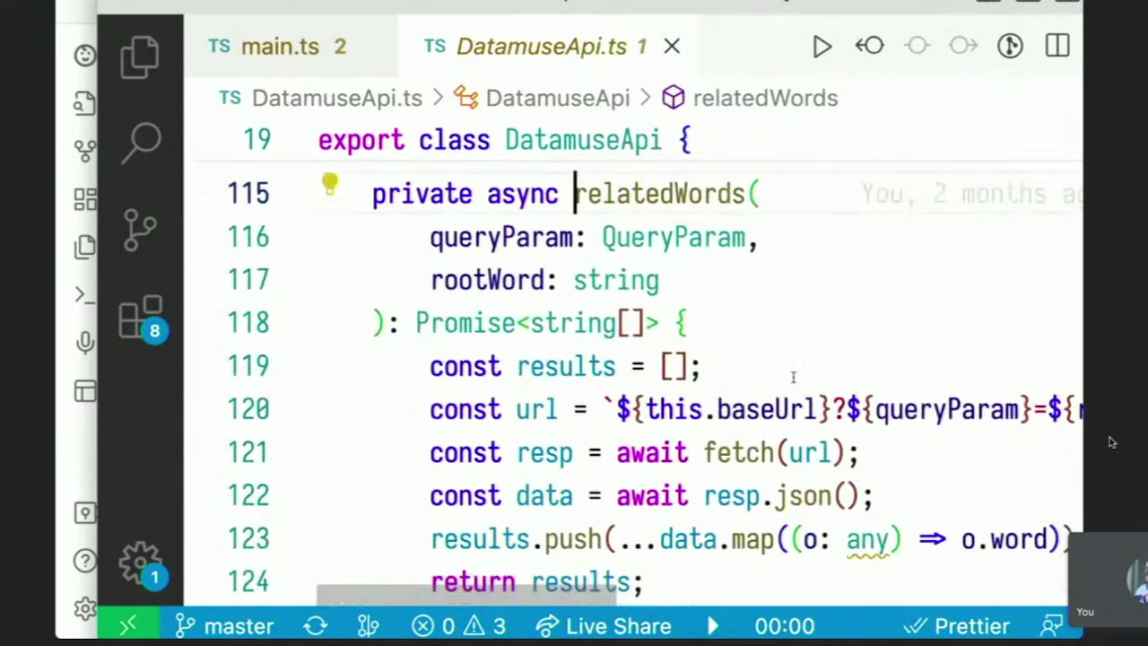
{"action": "left_click", "coordinate": [549, 284]}
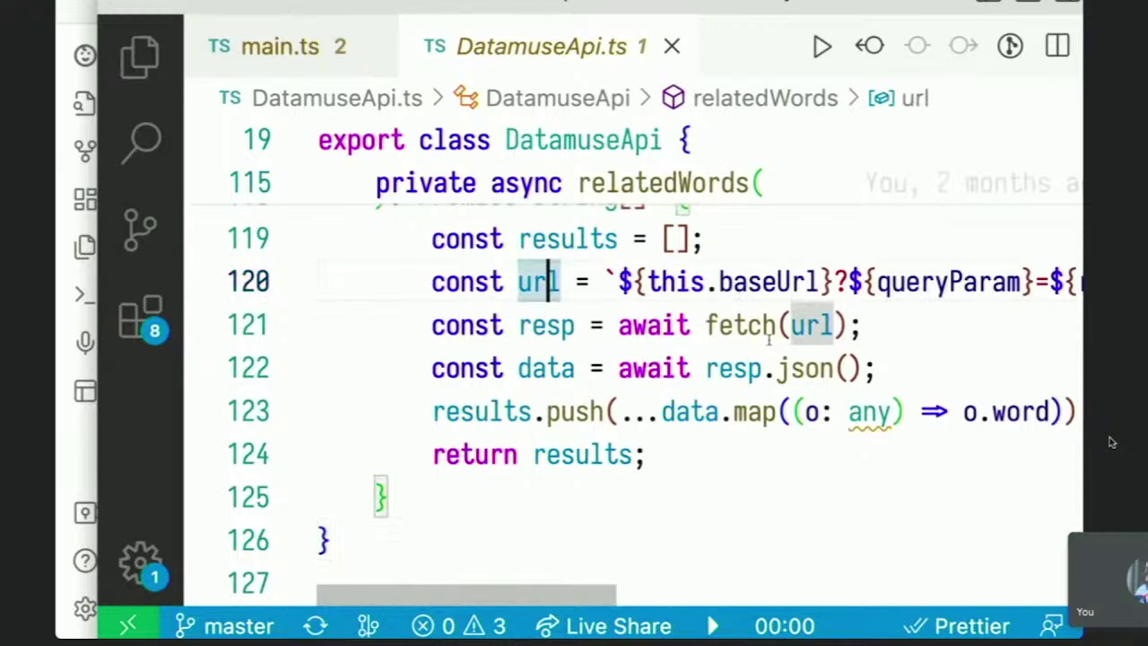
{"action": "left_click", "coordinate": [549, 326]}
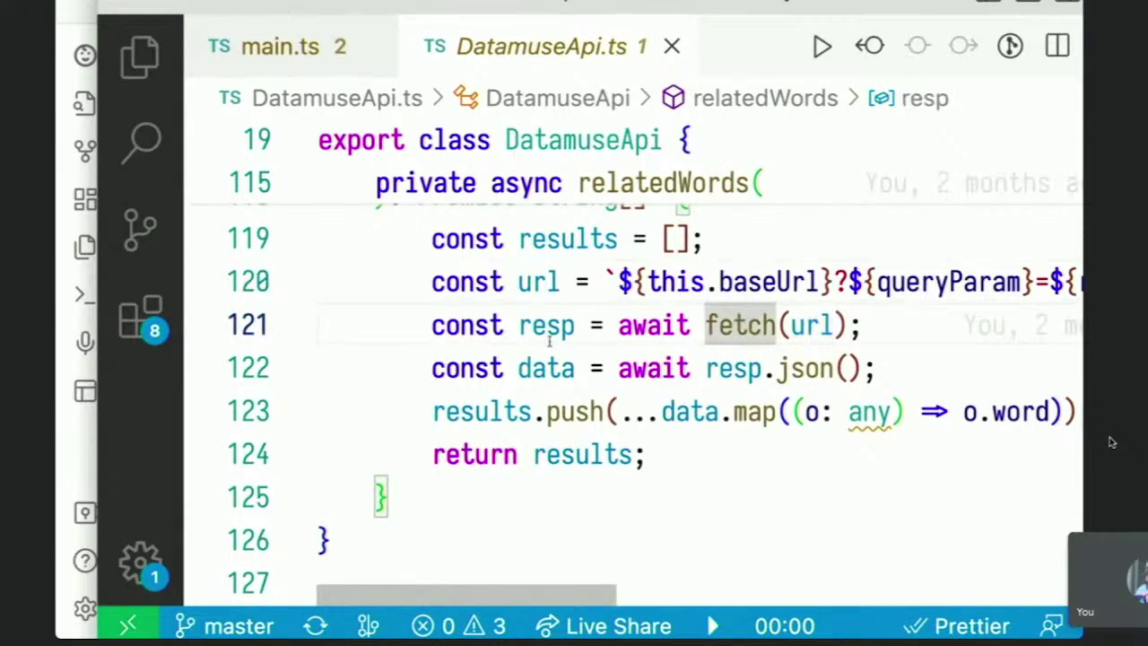
{"action": "left_click", "coordinate": [735, 369]}
{"action": "left_click", "coordinate": [807, 369]}
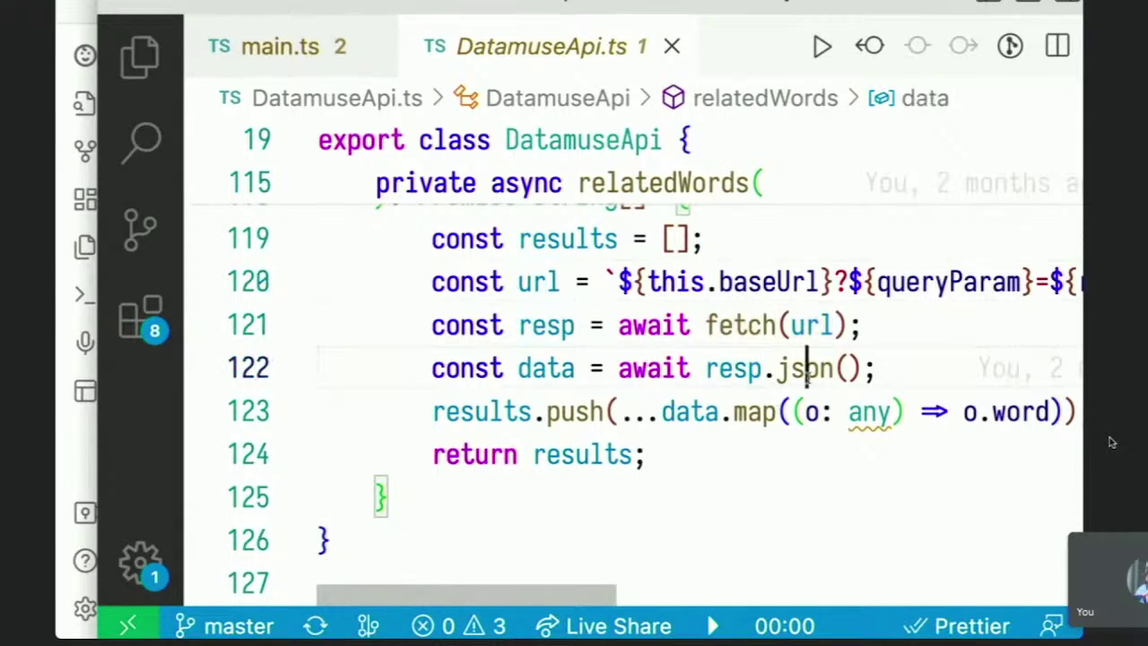
{"action": "left_click", "coordinate": [545, 381]}
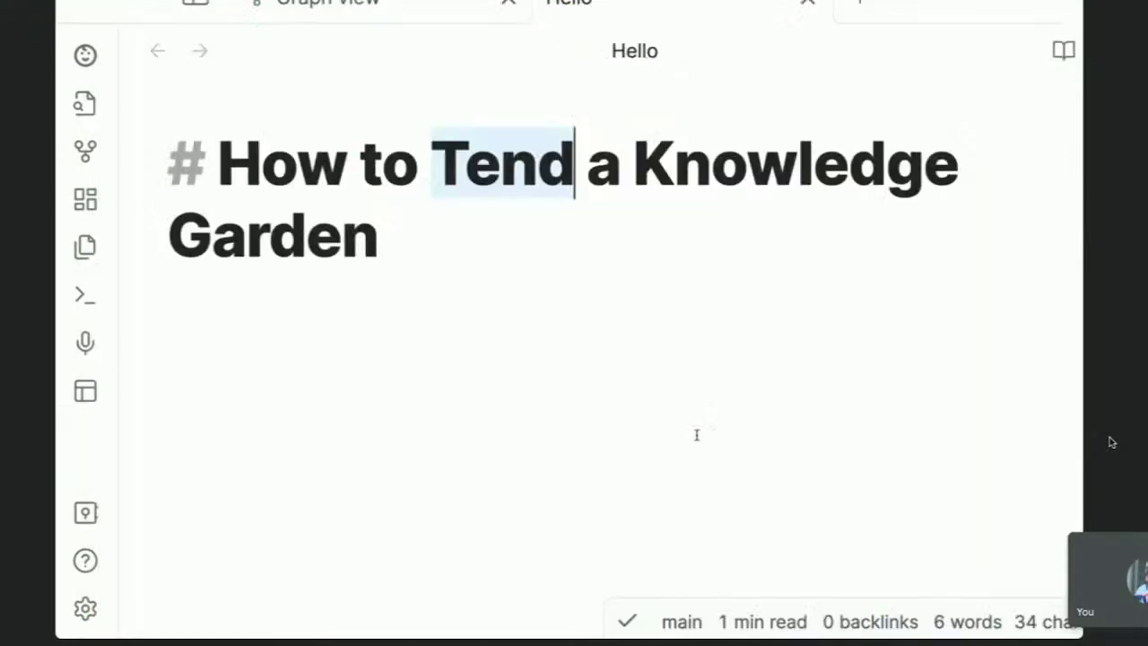
Switch to the Edge browser and read the Obsidian Sample Plugin README through "Adding your plugin to the community plugin list"
{"action": "key", "text": "super+Tab"}
{"action": "key", "text": "super+Tab"}
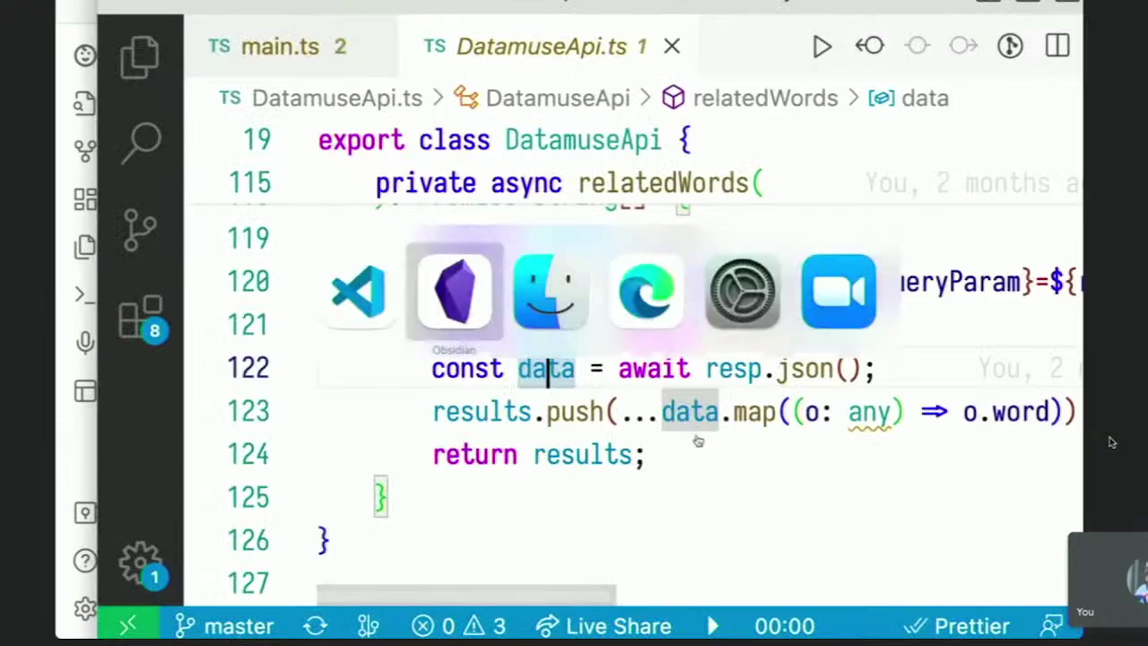
{"action": "key", "text": "super+Tab"}
{"action": "key", "text": "super+Tab"}
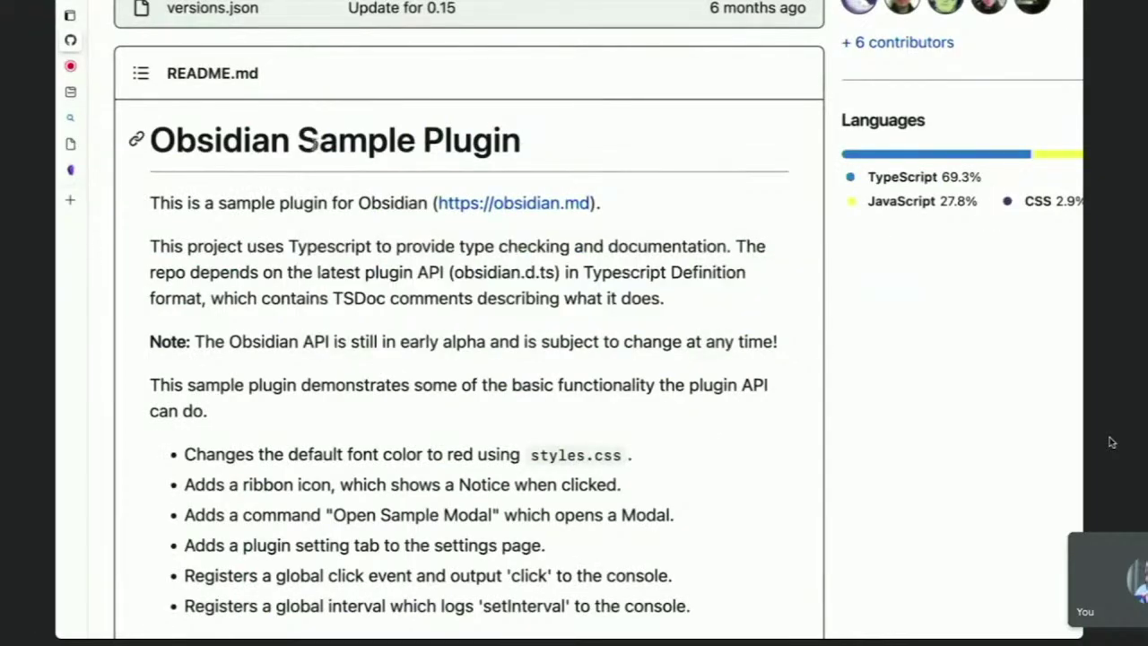
{"action": "scroll", "coordinate": [318, 287], "scroll_direction": "down", "scroll_amount": 8}
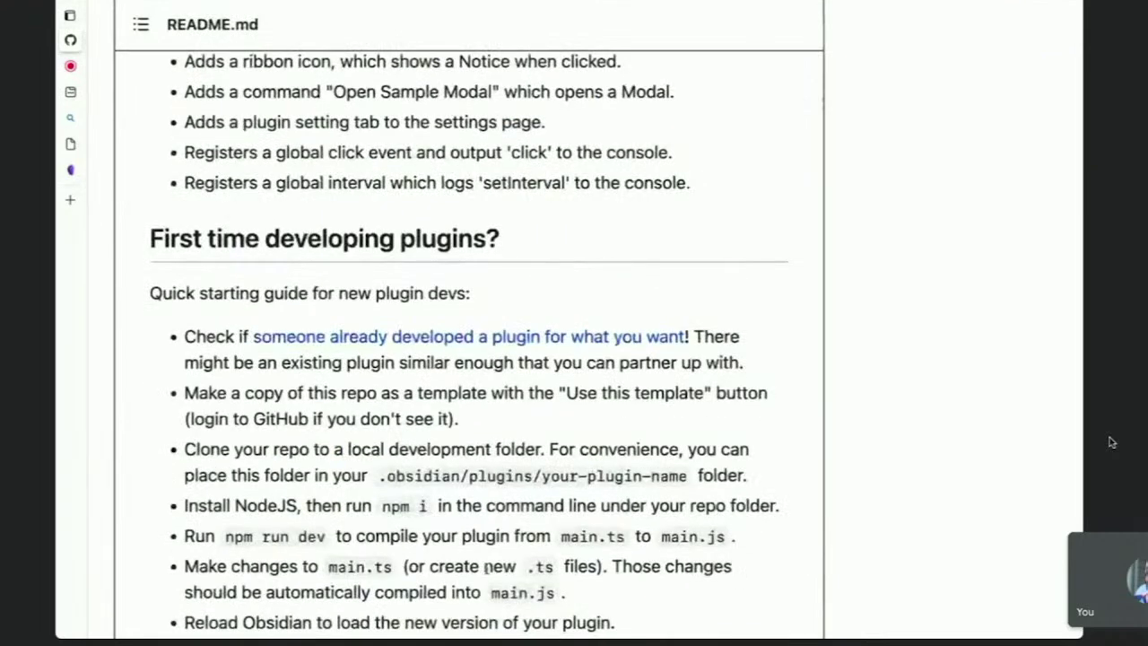
{"action": "scroll", "coordinate": [489, 571], "scroll_direction": "down", "scroll_amount": 10}
{"action": "scroll", "coordinate": [489, 572], "scroll_direction": "down", "scroll_amount": 4}
{"action": "scroll", "coordinate": [489, 574], "scroll_direction": "down", "scroll_amount": 5}
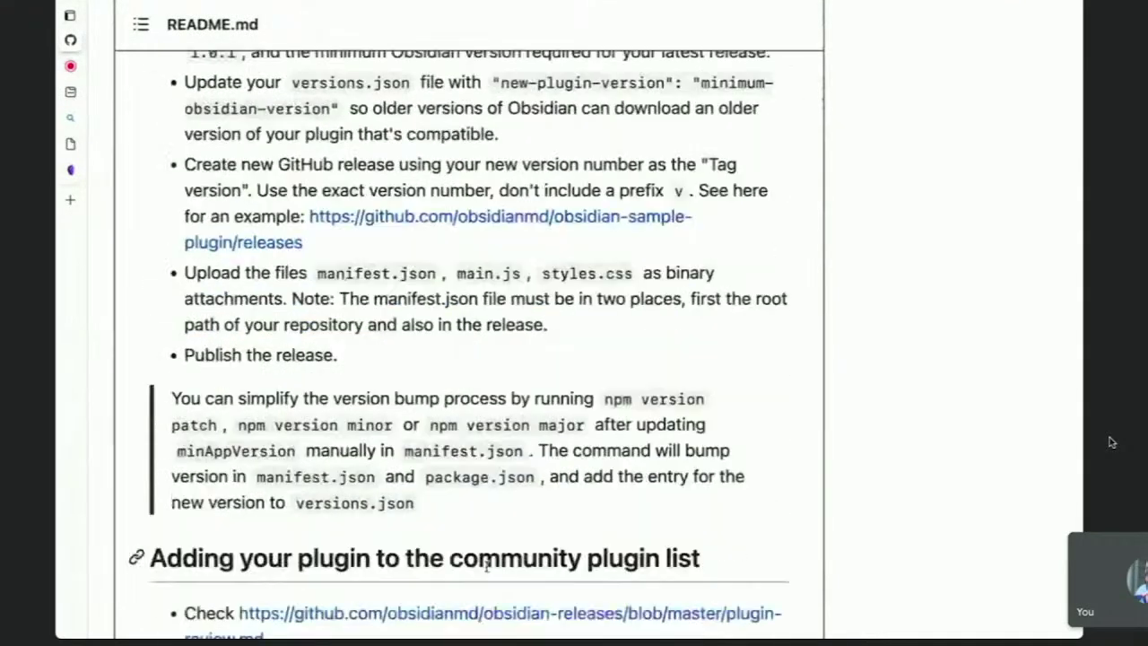
{"action": "scroll", "coordinate": [430, 422], "scroll_direction": "down", "scroll_amount": 2}
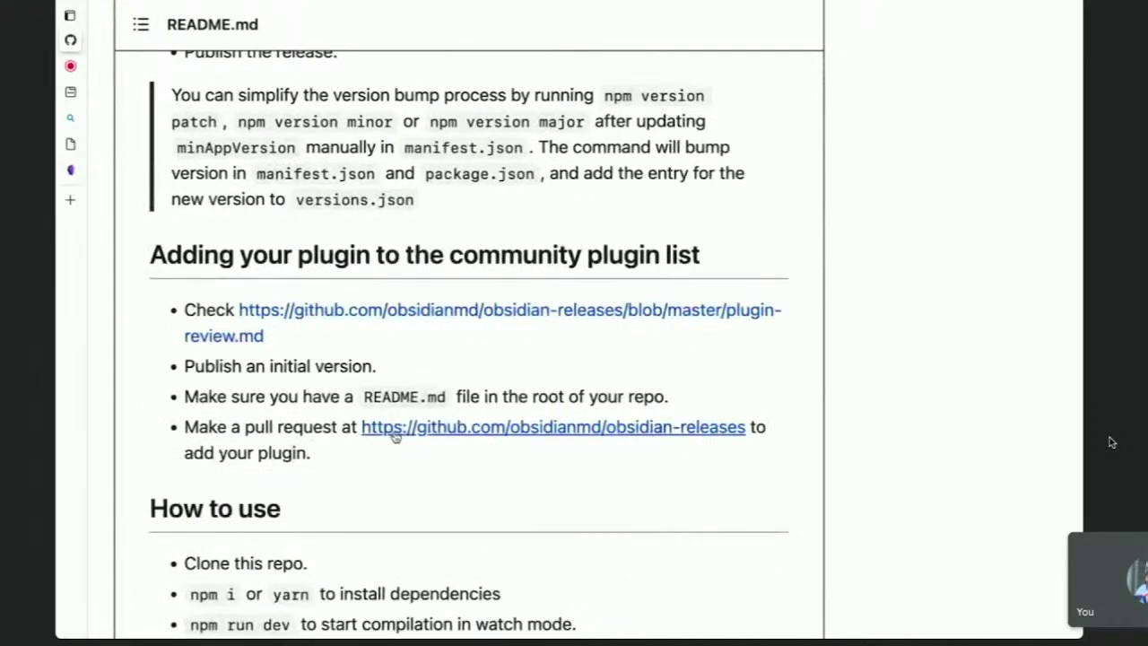
Open the linked obsidian-releases repository and its pull request "Add plugin Heading Level Indent #1694"
{"action": "left_click", "coordinate": [443, 427]}
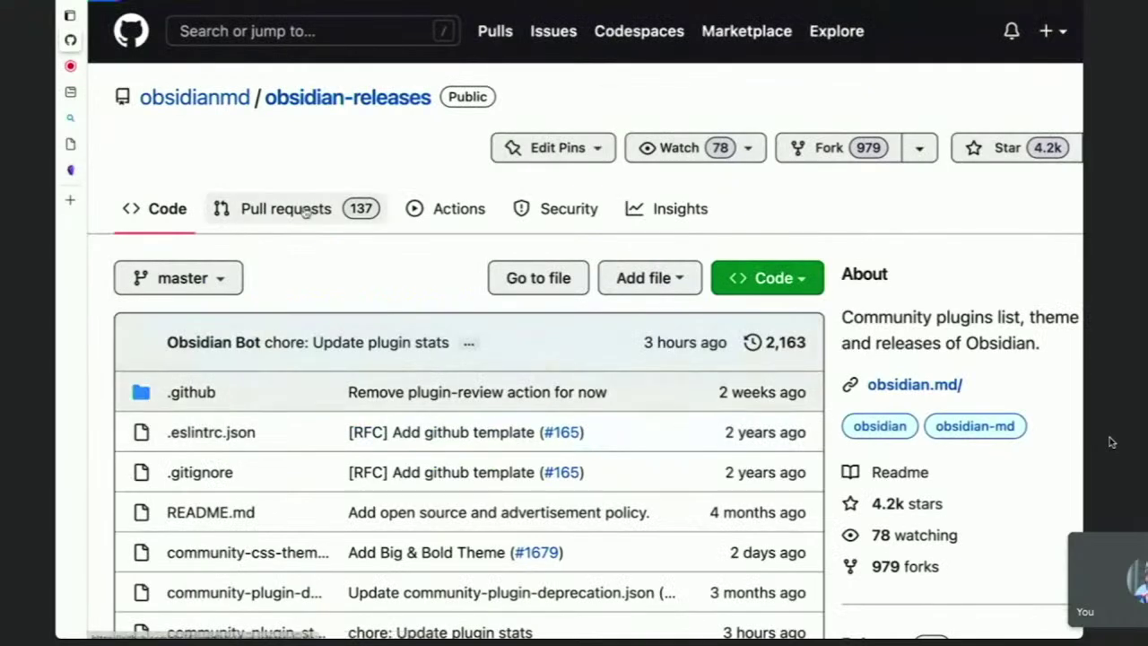
{"action": "left_click", "coordinate": [305, 210]}
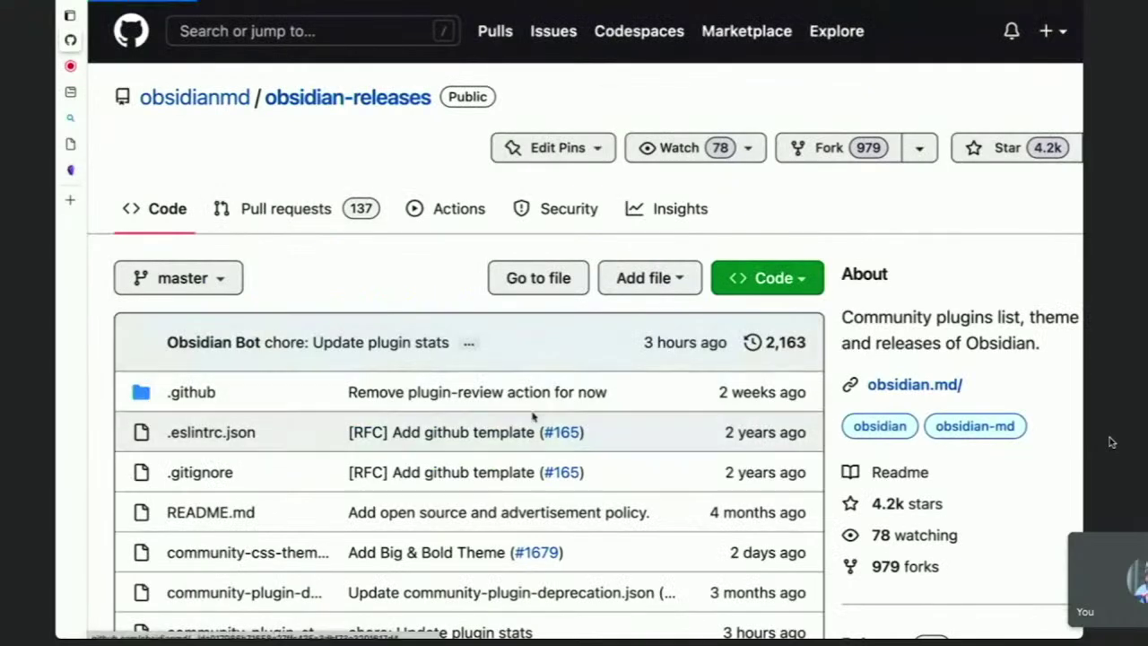
{"action": "scroll", "coordinate": [533, 415], "scroll_direction": "down", "scroll_amount": 2}
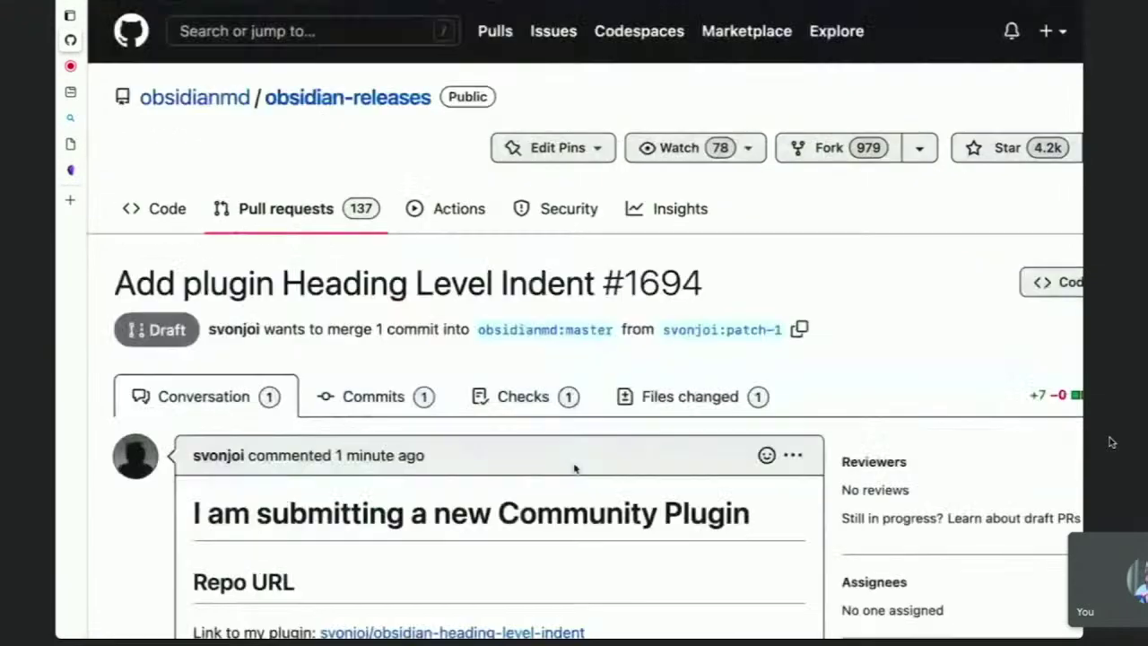
Open the pull request's "Update community-plugins.json" commit and examine the plugin entry it adds
{"action": "left_click", "coordinate": [377, 397]}
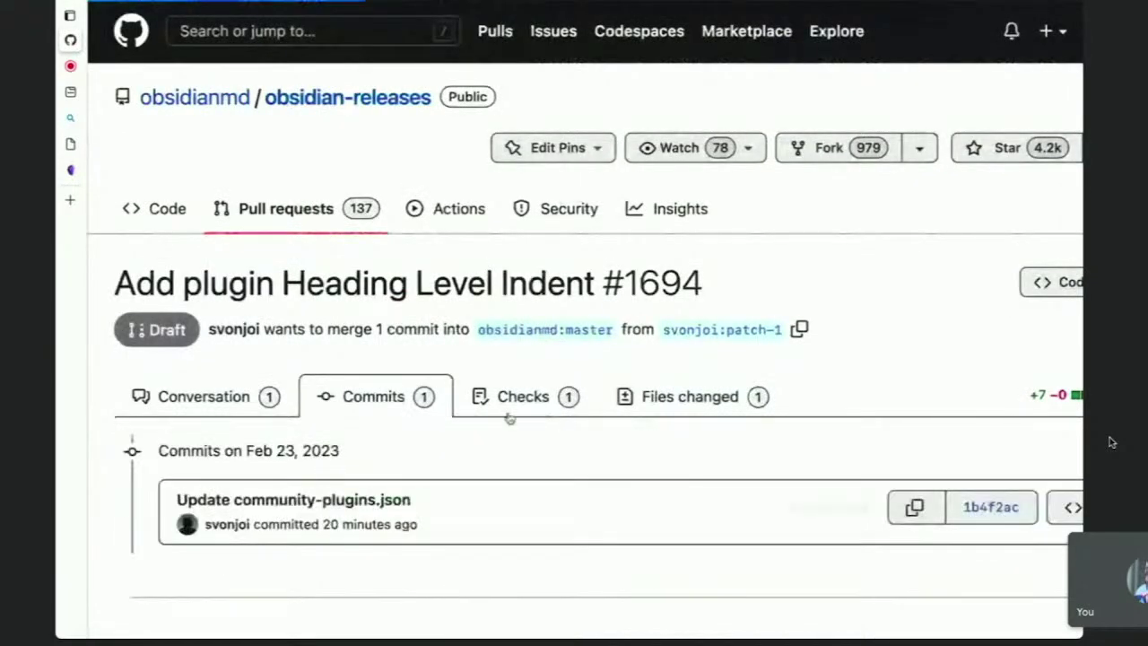
{"action": "scroll", "coordinate": [449, 446], "scroll_direction": "down", "scroll_amount": 1}
{"action": "left_click", "coordinate": [594, 494]}
{"action": "scroll", "coordinate": [628, 487], "scroll_direction": "down", "scroll_amount": 6}
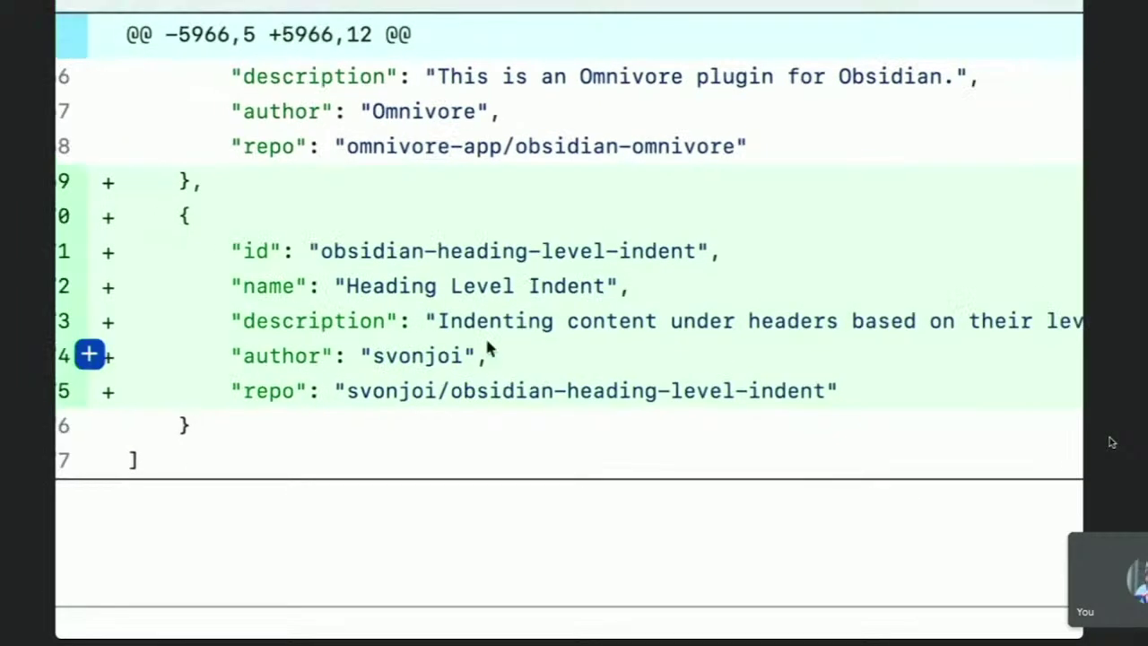
{"action": "scroll", "coordinate": [348, 325], "scroll_direction": "up", "scroll_amount": 5}
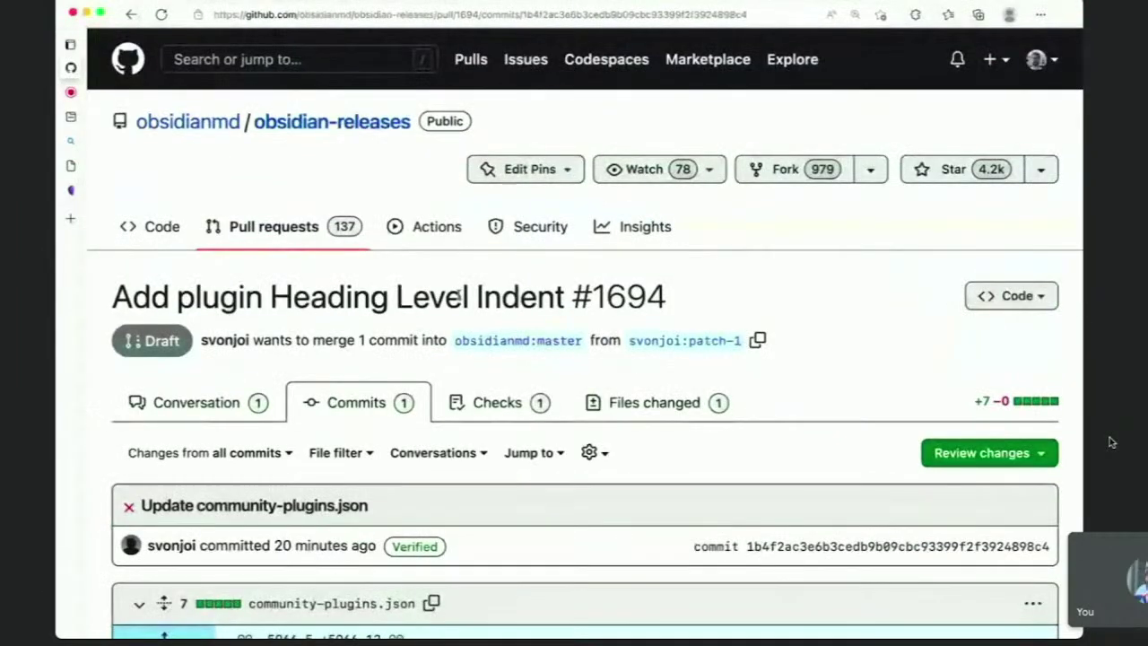
Return through the browsing history to the obsidian-wordy repository page and check its link to the sample plugin template
{"action": "scroll", "coordinate": [350, 201], "scroll_direction": "left", "scroll_amount": 5}
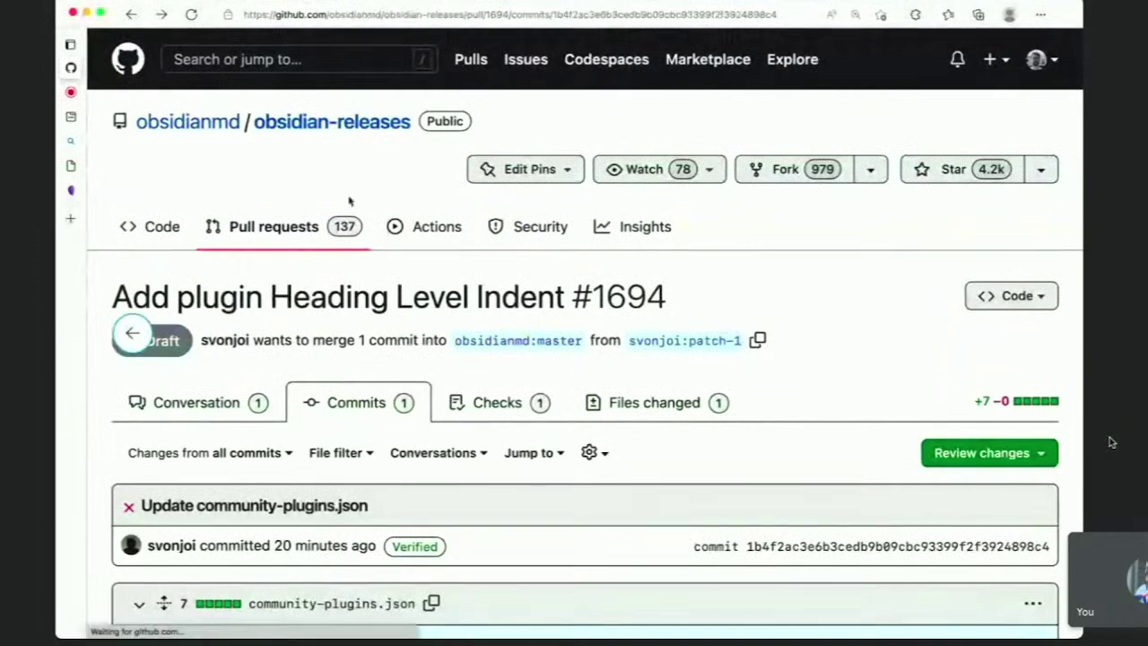
{"action": "scroll", "coordinate": [422, 202], "scroll_direction": "left", "scroll_amount": 5}
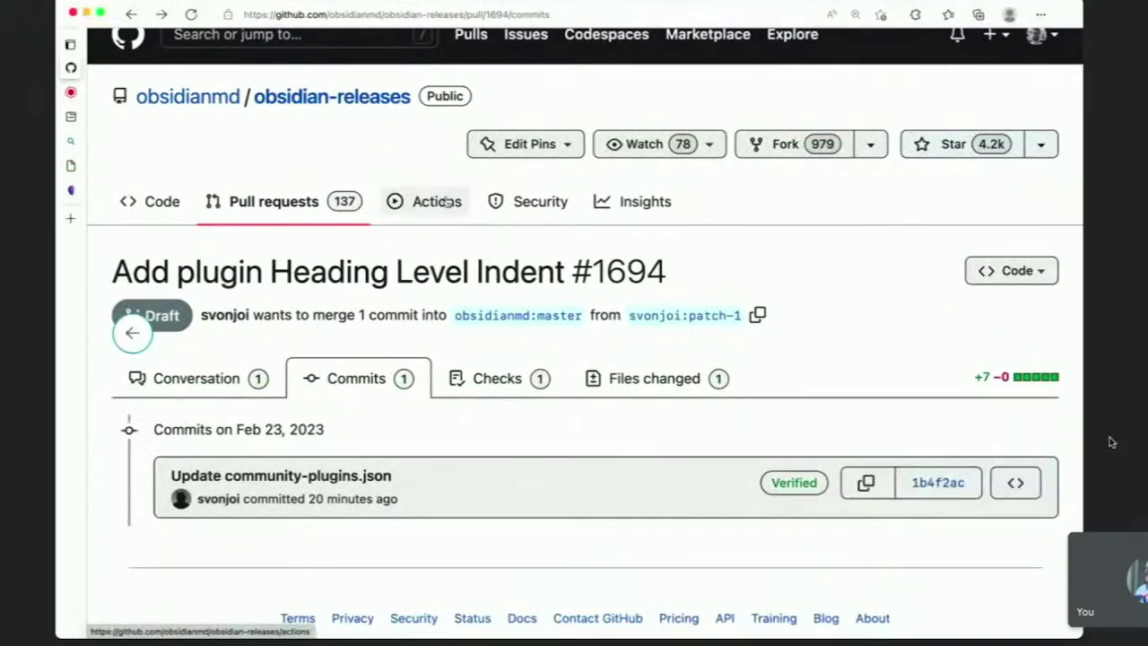
{"action": "scroll", "coordinate": [951, 308], "scroll_direction": "left", "scroll_amount": 3}
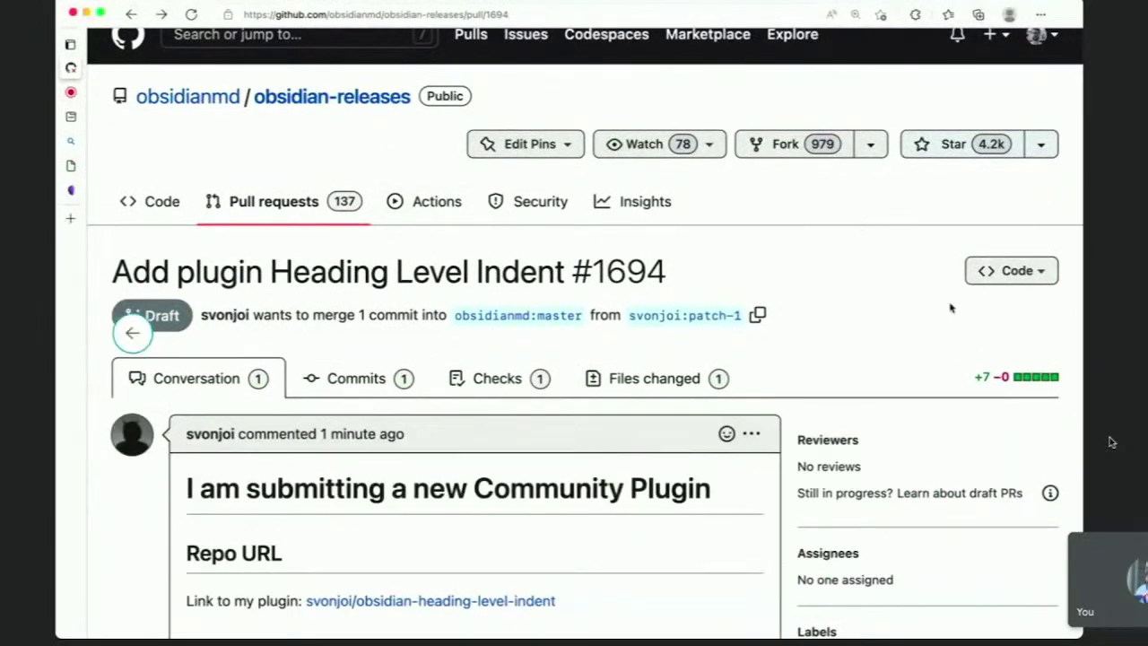
{"action": "scroll", "coordinate": [526, 279], "scroll_direction": "left", "scroll_amount": 5}
{"action": "scroll", "coordinate": [289, 279], "scroll_direction": "left", "scroll_amount": 5}
{"action": "scroll", "coordinate": [288, 276], "scroll_direction": "left", "scroll_amount": 3}
{"action": "scroll", "coordinate": [288, 276], "scroll_direction": "left", "scroll_amount": 3}
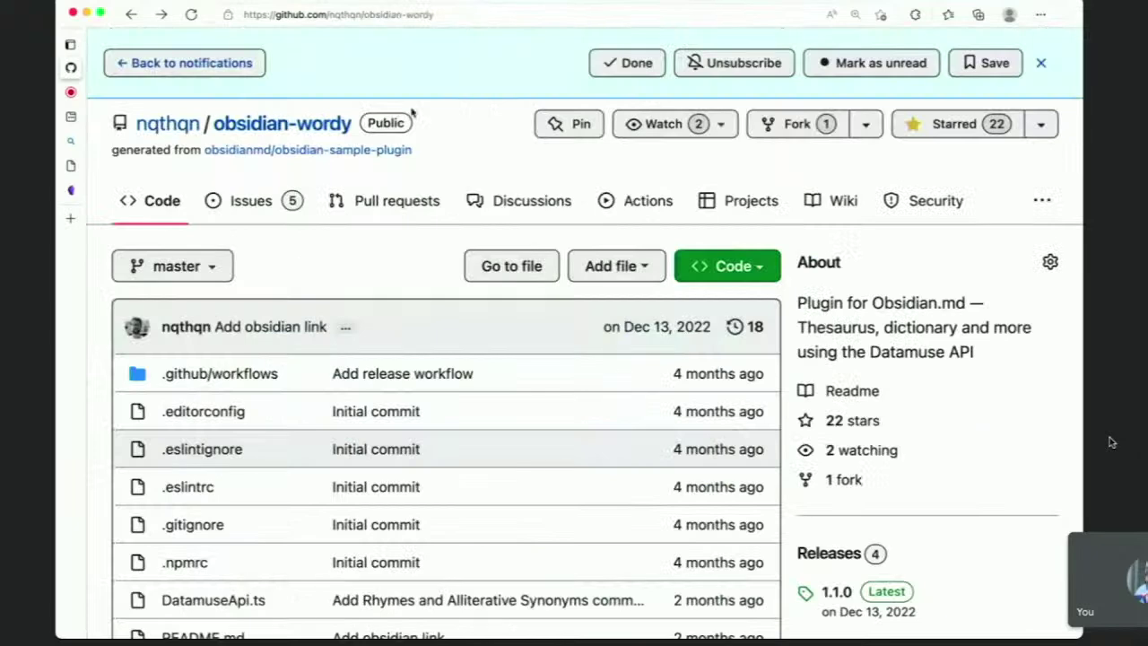
{"action": "mouse_move", "coordinate": [322, 149]}
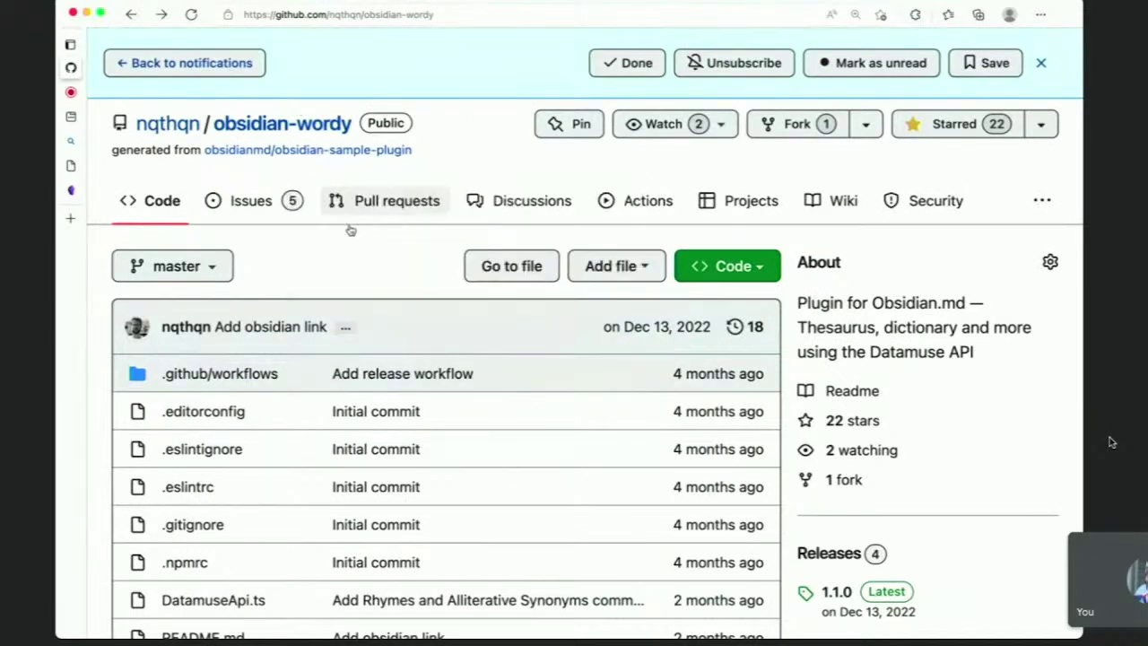
Switch to Obsidian with the Hello note and open the application settings
{"action": "key", "text": "super+Tab"}
{"action": "key", "text": "super+Tab"}
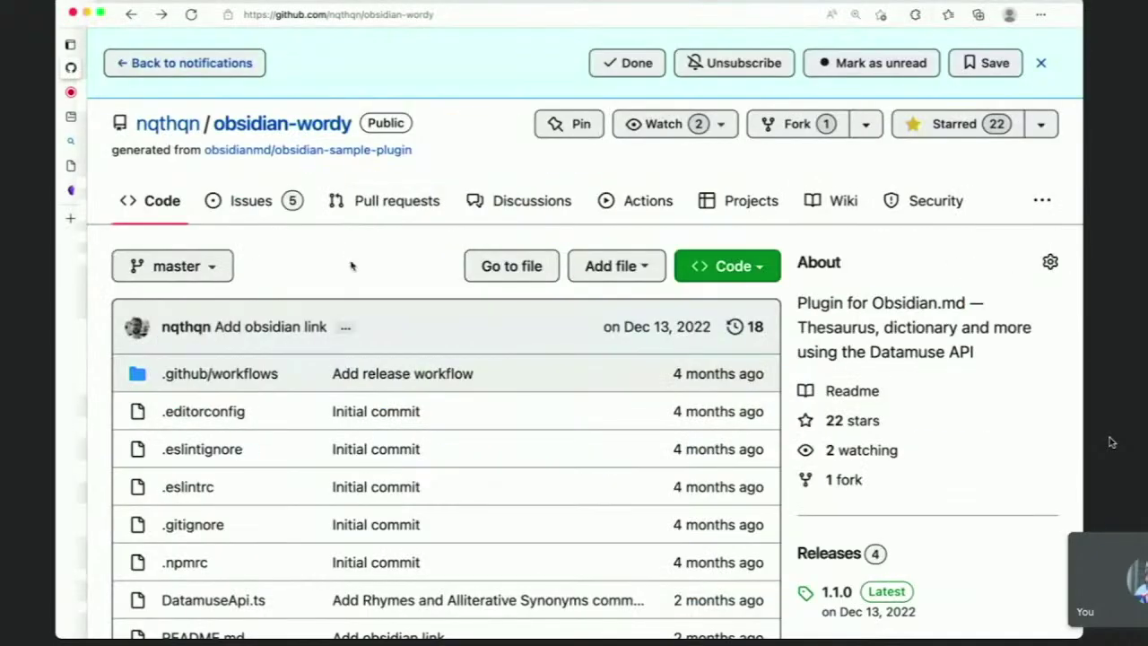
{"action": "key", "text": "super+Tab"}
{"action": "key", "text": "super+Tab"}
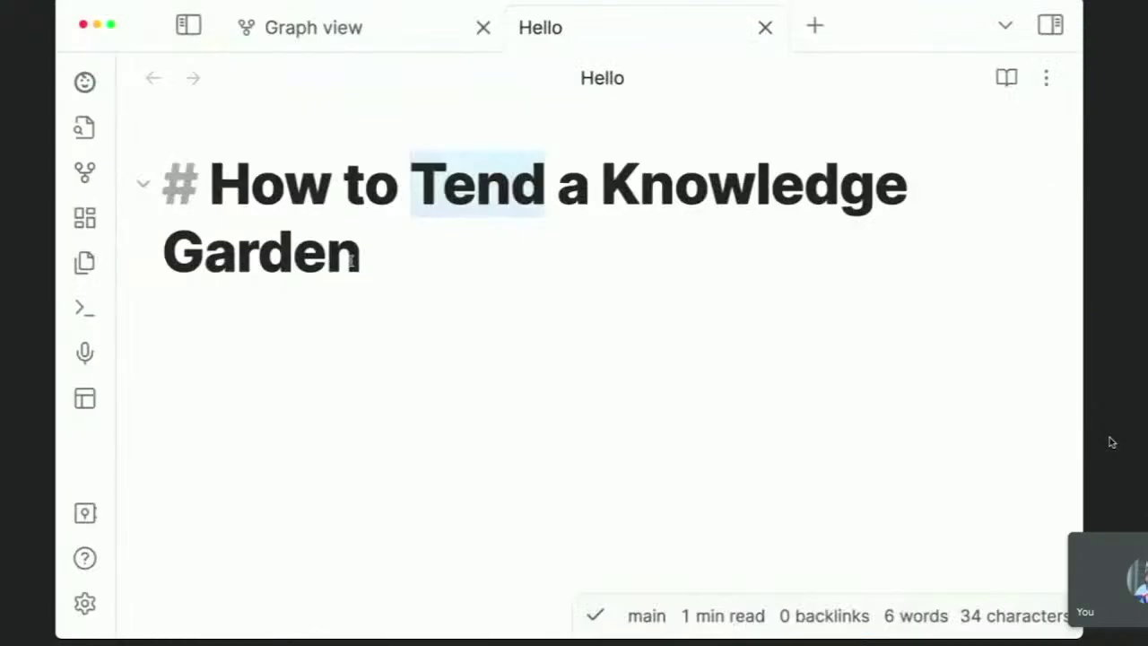
{"action": "key", "text": "super+comma"}
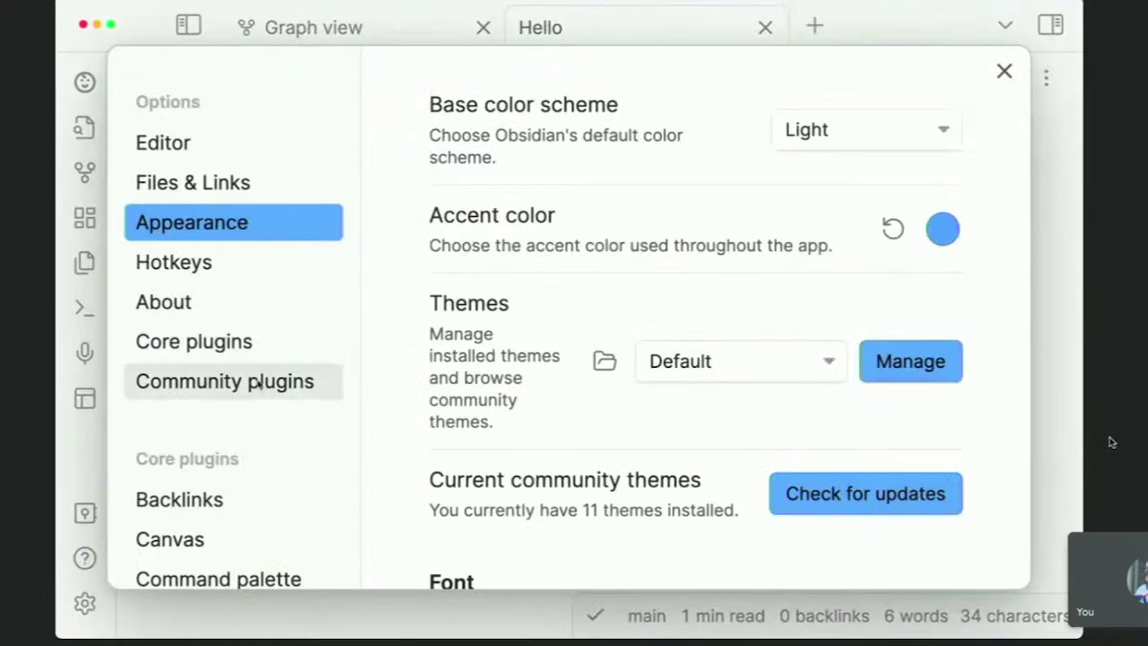
Search the community plugins for "wordy" and open the Wordy plugin's details
{"action": "left_click", "coordinate": [256, 381]}
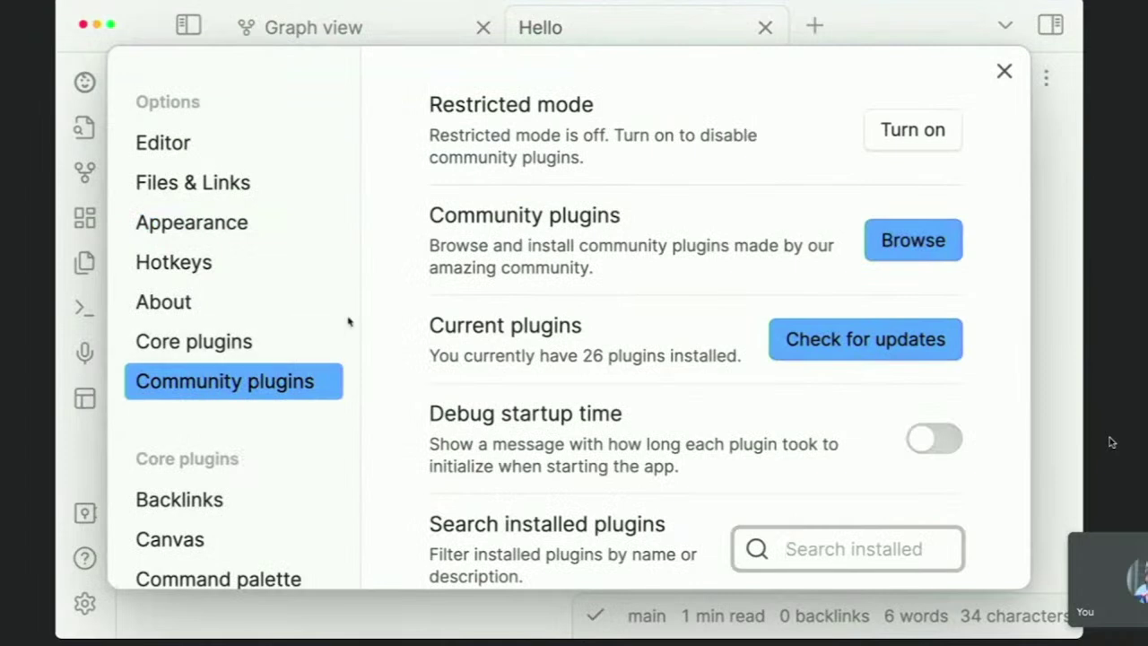
{"action": "left_click", "coordinate": [921, 238]}
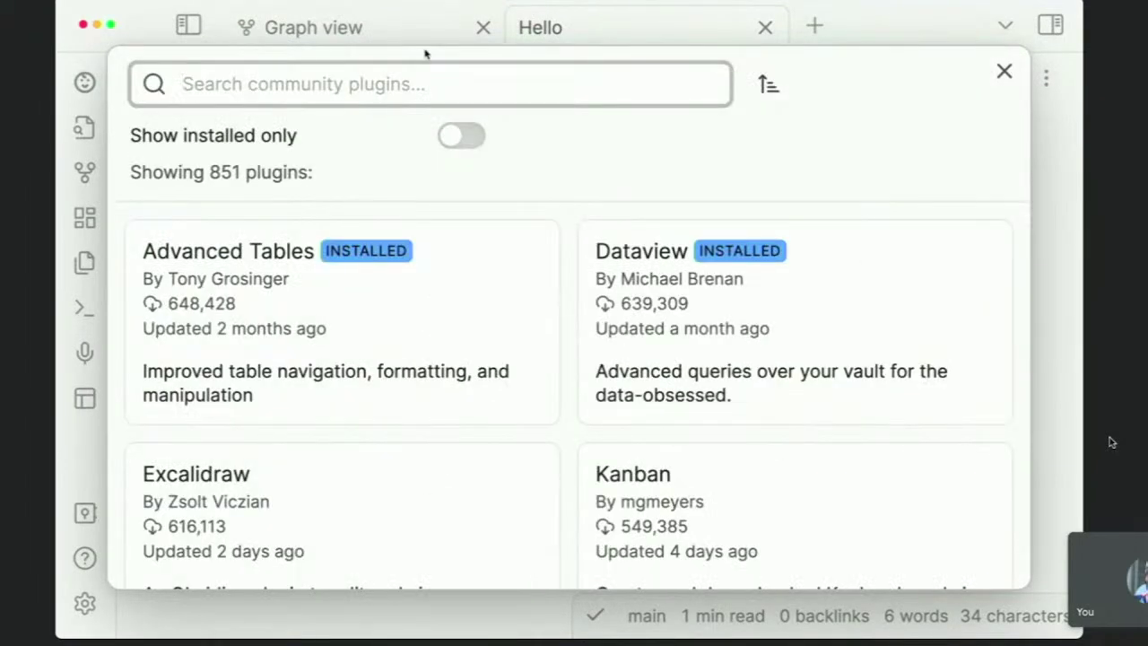
{"action": "type", "text": "wordy"}
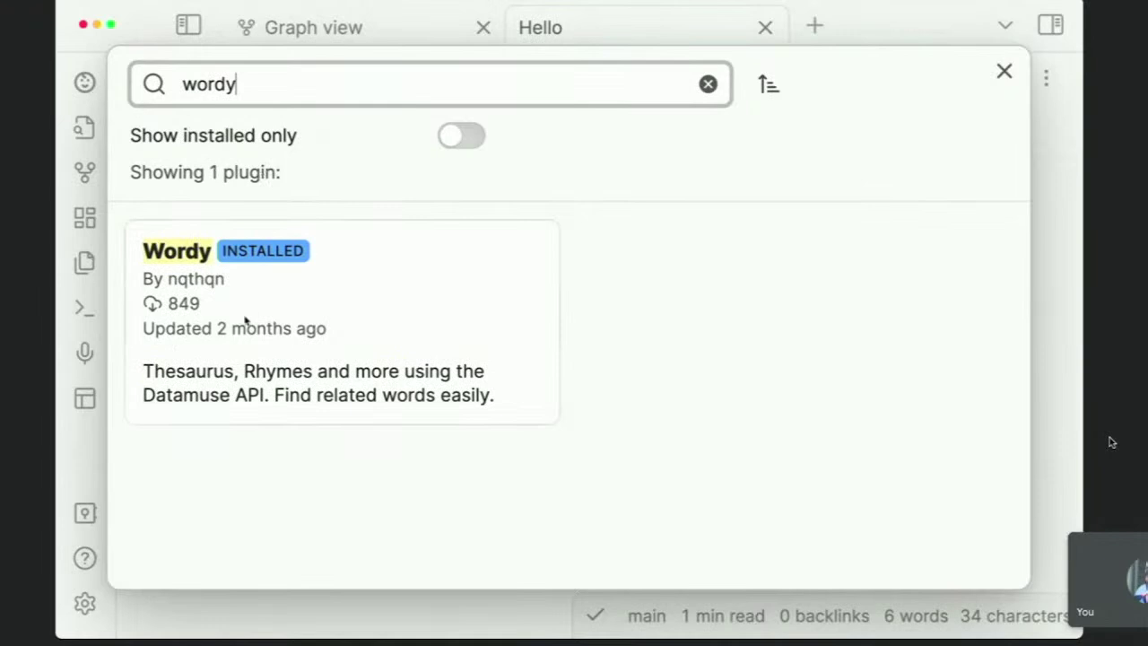
{"action": "left_click", "coordinate": [366, 319]}
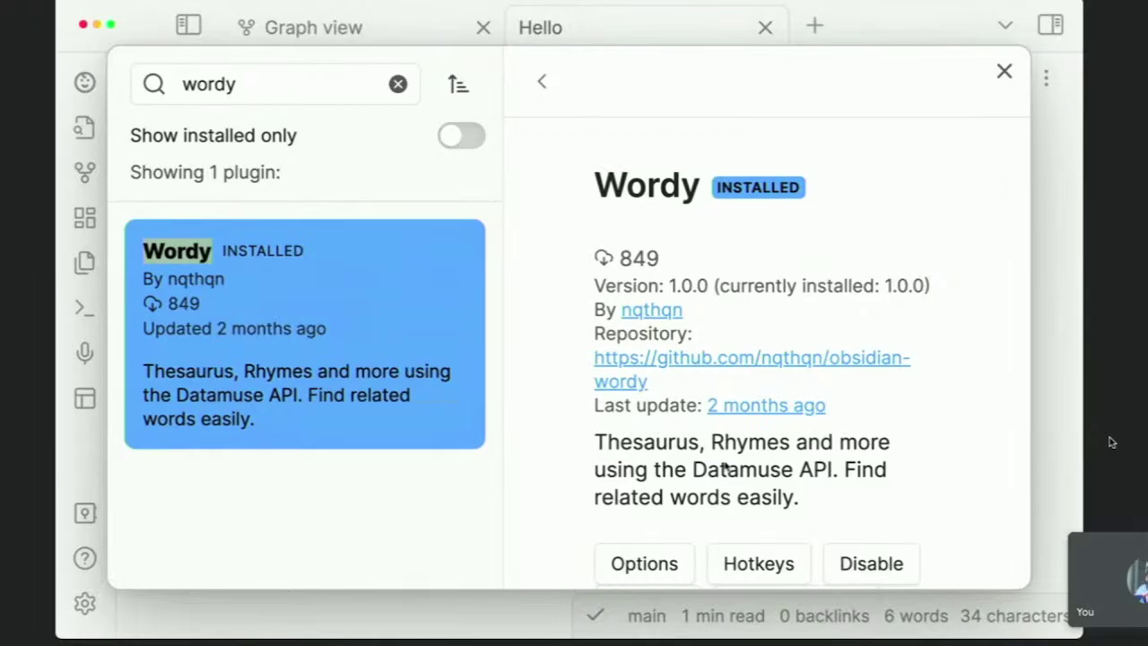
Switch to the browser with the obsidian-wordy repository and look through its list of open issues
{"action": "key", "text": "super+Tab"}
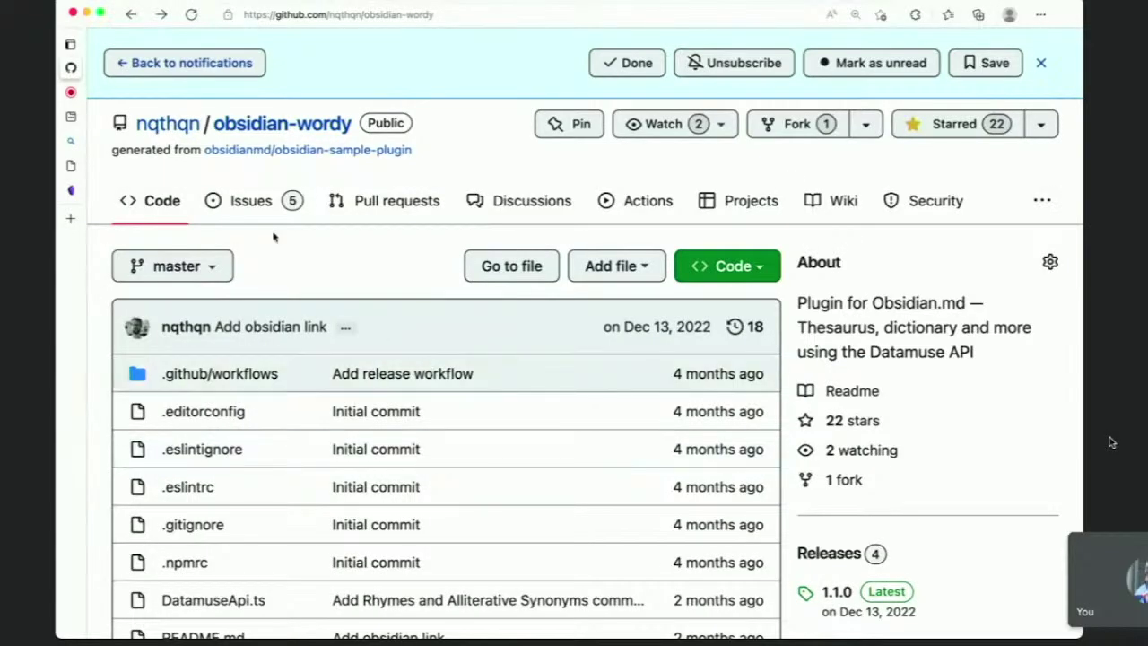
{"action": "left_click", "coordinate": [253, 210]}
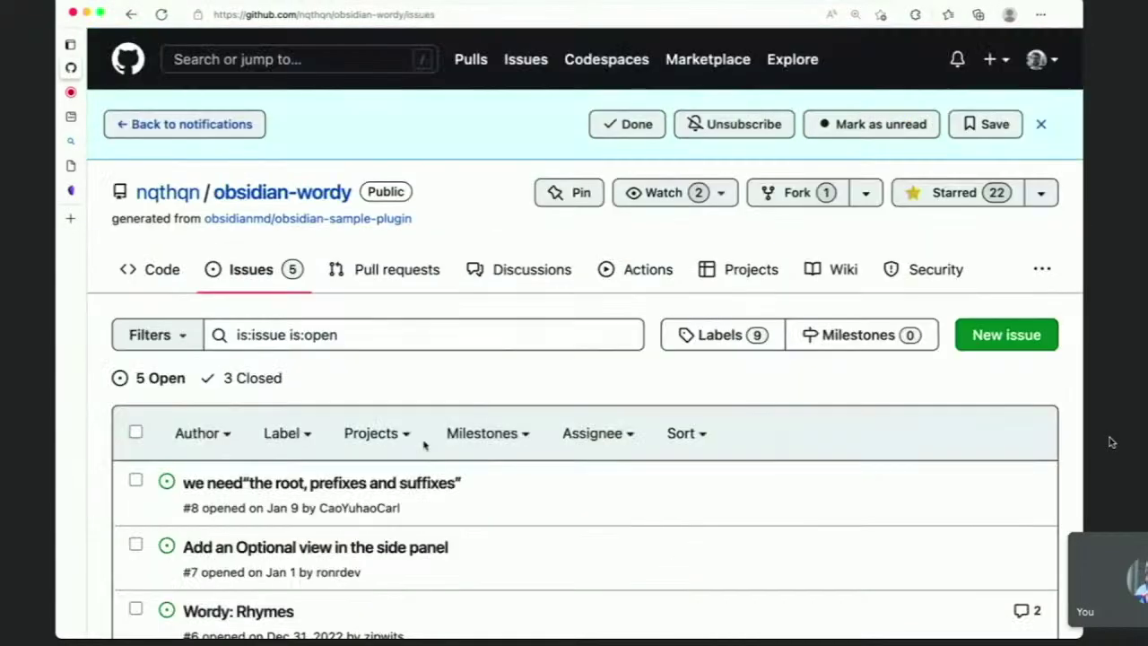
{"action": "scroll", "coordinate": [425, 445], "scroll_direction": "down", "scroll_amount": 1}
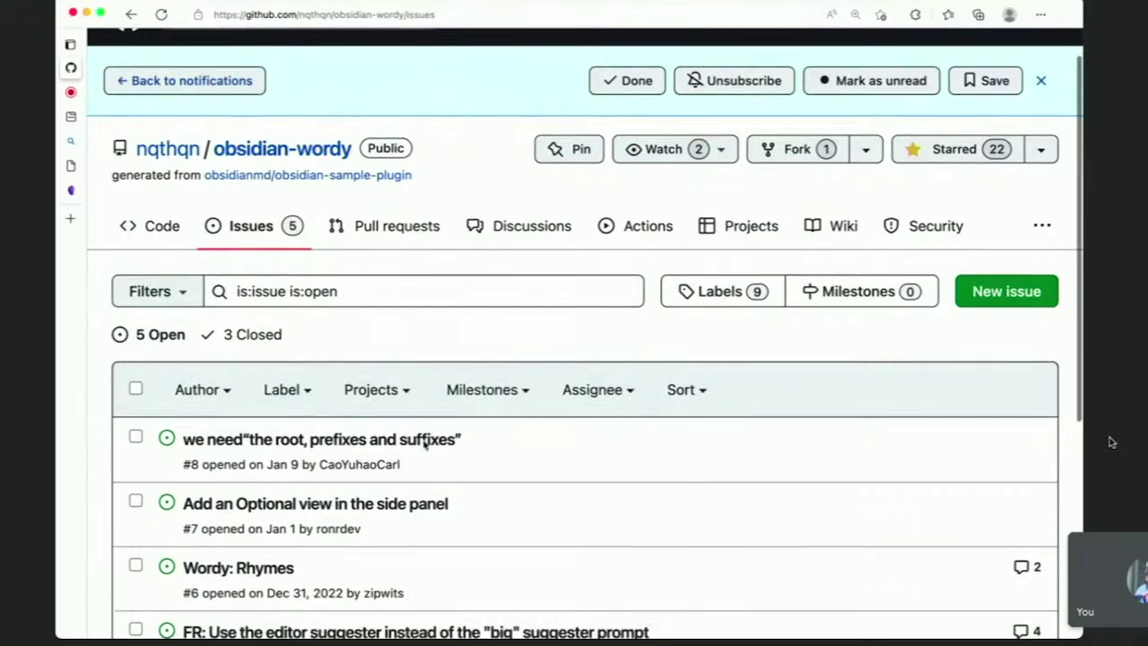
{"action": "scroll", "coordinate": [467, 435], "scroll_direction": "down", "scroll_amount": 6}
{"action": "scroll", "coordinate": [482, 429], "scroll_direction": "up", "scroll_amount": 1}
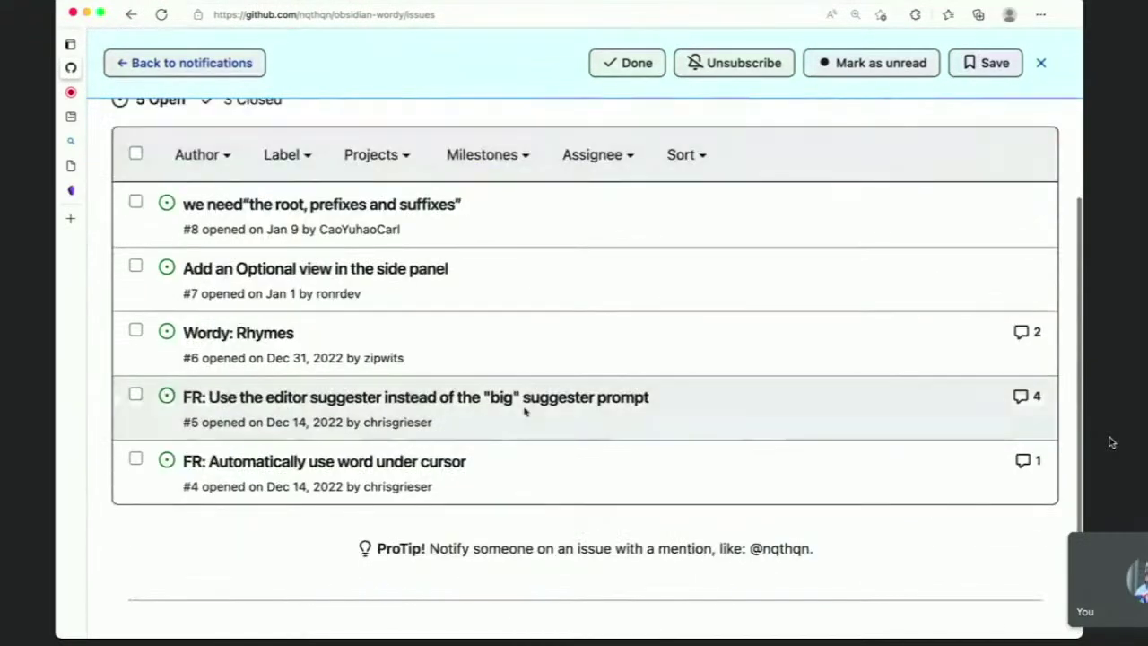
Open the issue "FR: Automatically use word under cursor", read the request and its reply, and return to the issue list
{"action": "left_click", "coordinate": [346, 468]}
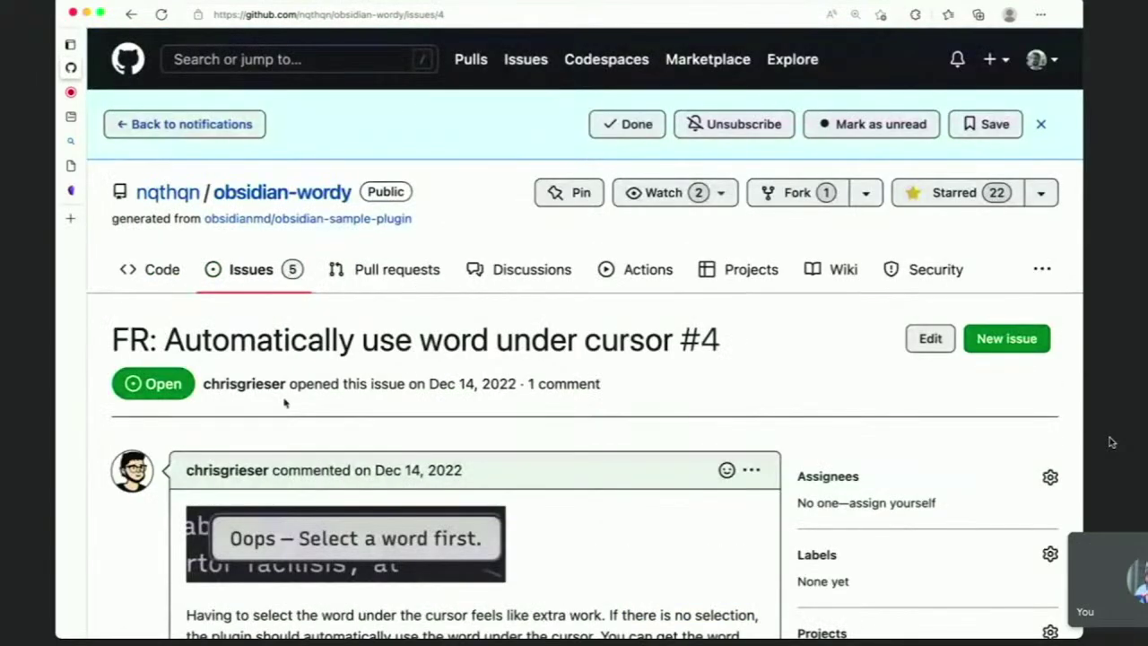
{"action": "double_click", "coordinate": [147, 339]}
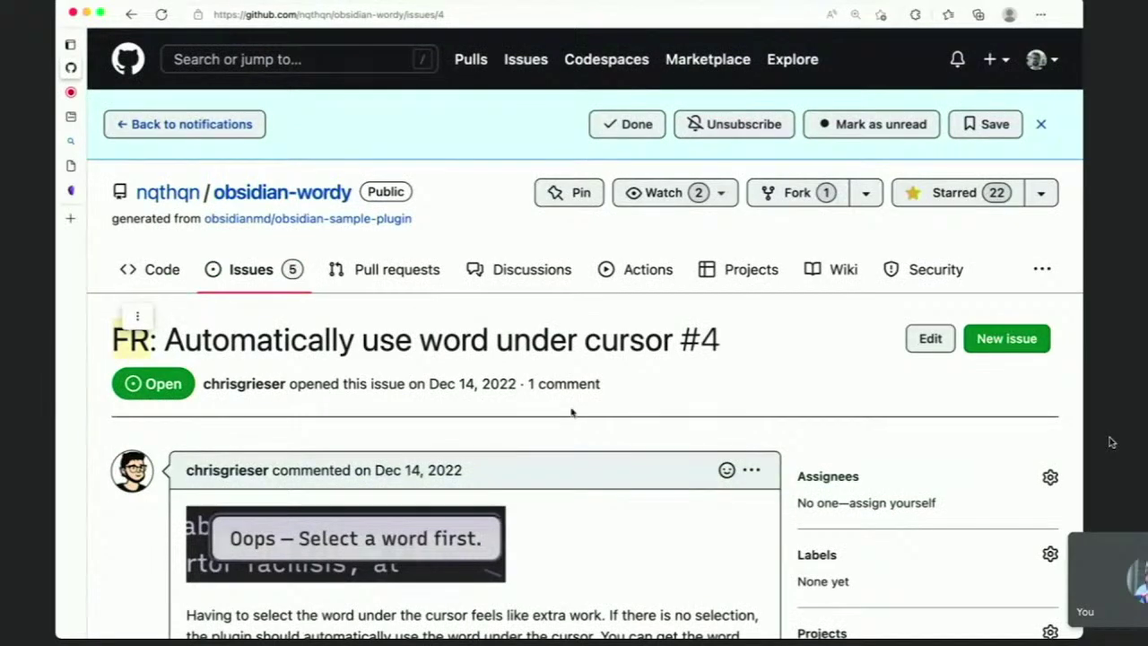
{"action": "scroll", "coordinate": [571, 487], "scroll_direction": "down", "scroll_amount": 5}
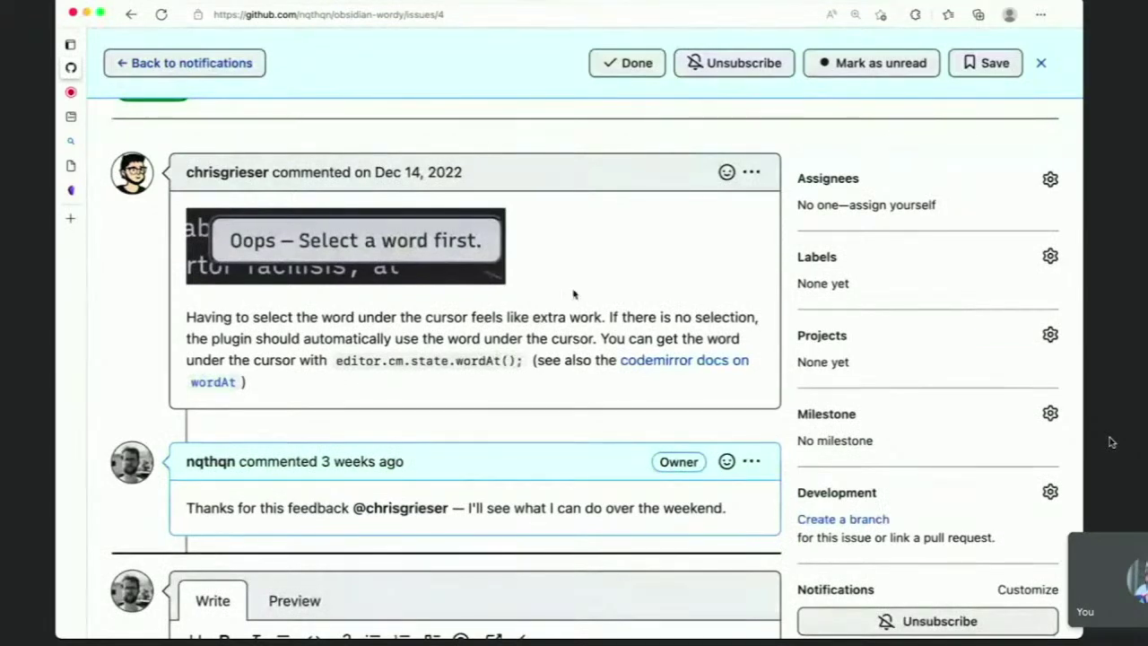
{"action": "scroll", "coordinate": [574, 295], "scroll_direction": "up", "scroll_amount": 3}
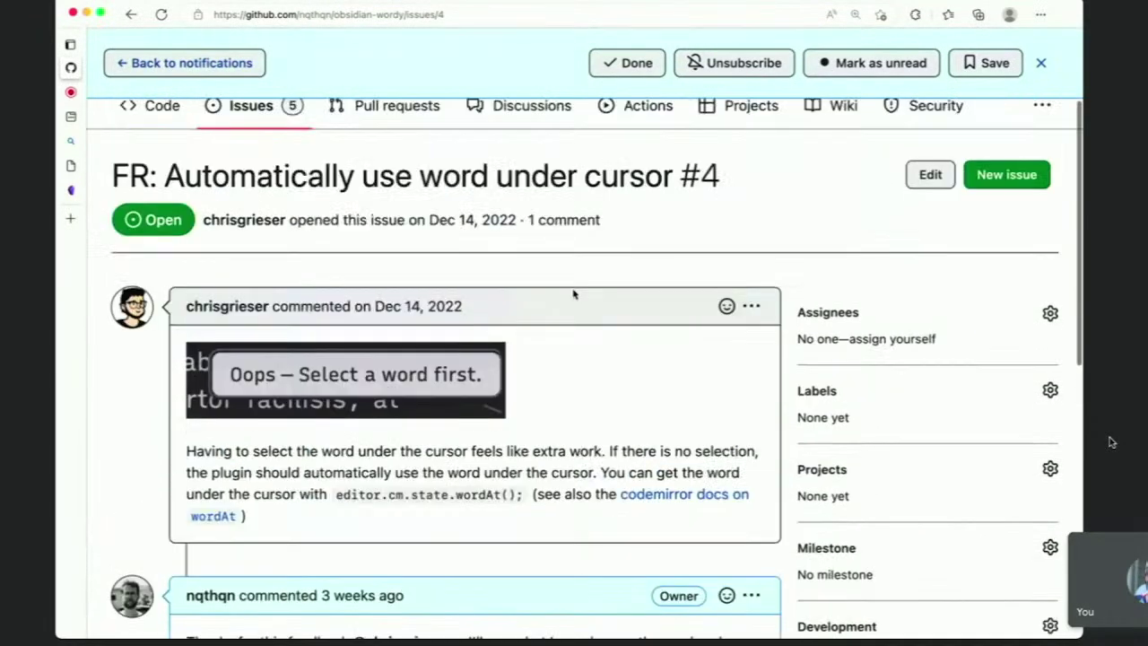
{"action": "scroll", "coordinate": [574, 294], "scroll_direction": "up", "scroll_amount": 1}
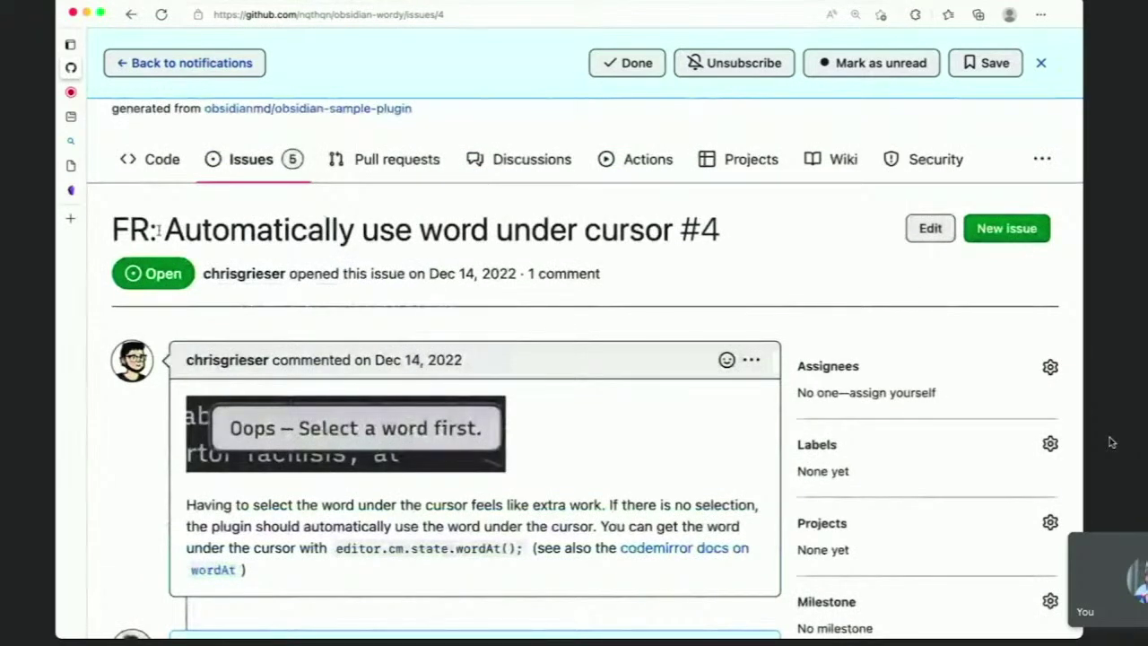
{"action": "key", "text": "super+bracketleft"}
Open the issue "Wordy: Rhymes", read the report and its comments, and return to the issue list
{"action": "scroll", "coordinate": [604, 340], "scroll_direction": "down", "scroll_amount": 3}
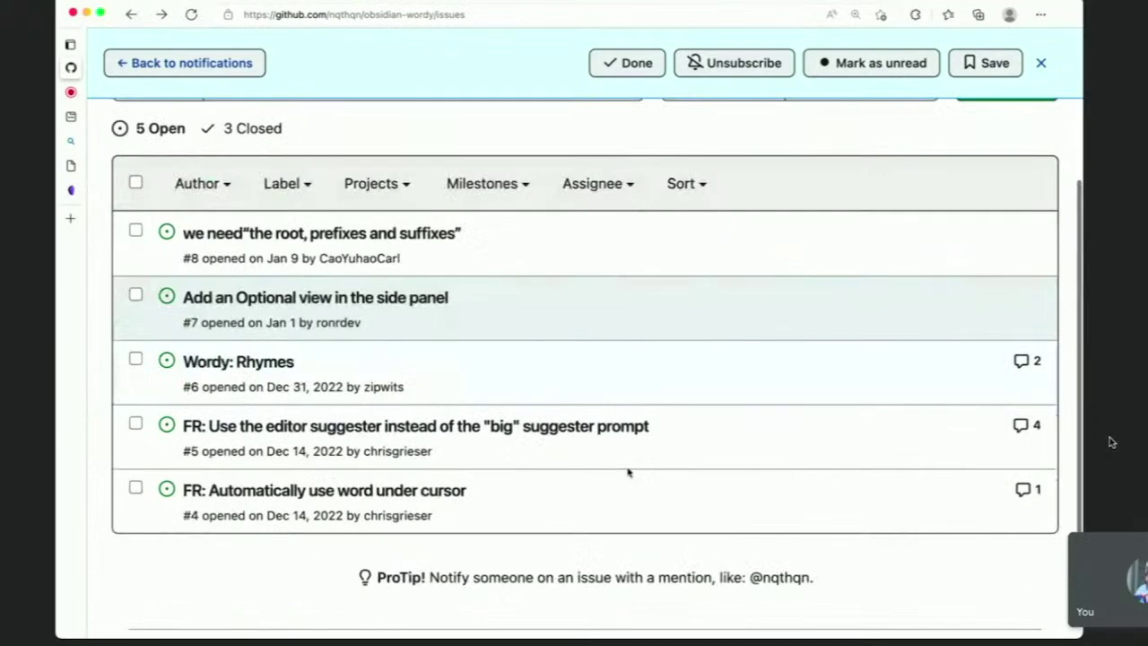
{"action": "left_click", "coordinate": [254, 362]}
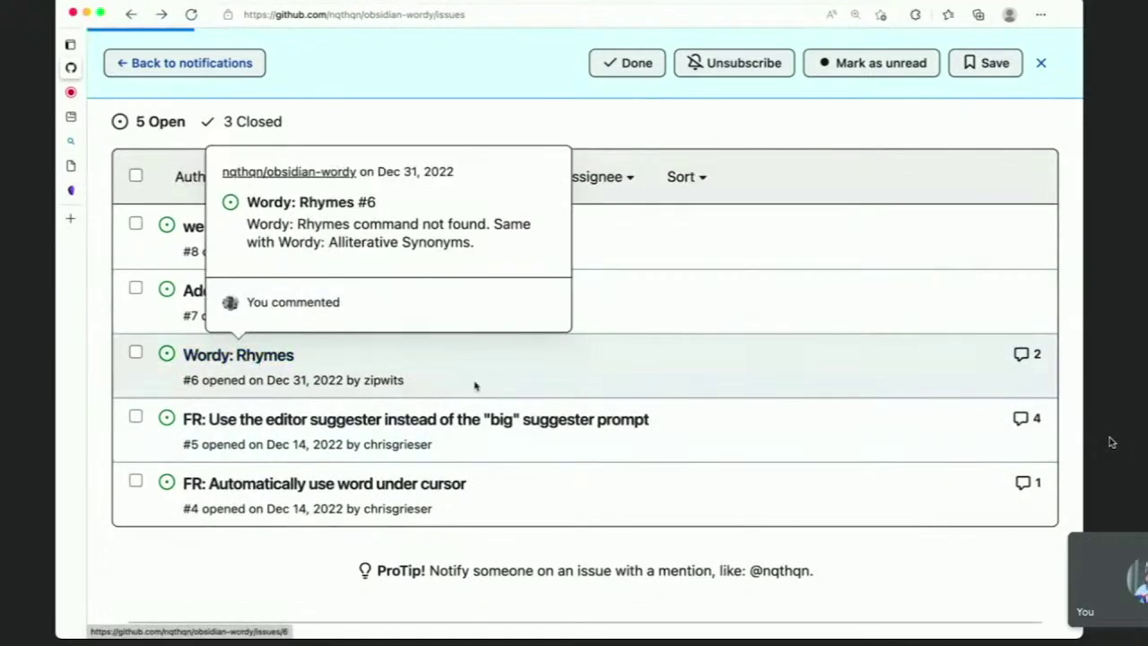
{"action": "scroll", "coordinate": [419, 489], "scroll_direction": "down", "scroll_amount": 5}
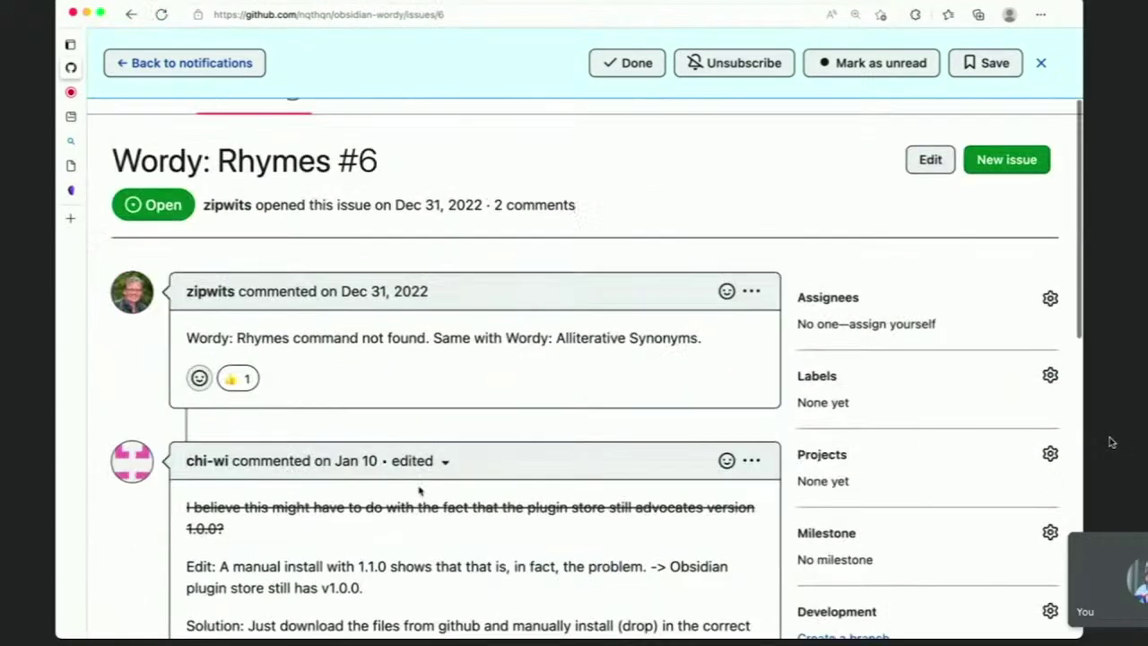
{"action": "scroll", "coordinate": [419, 490], "scroll_direction": "down", "scroll_amount": 2}
{"action": "scroll", "coordinate": [419, 490], "scroll_direction": "left", "scroll_amount": 5}
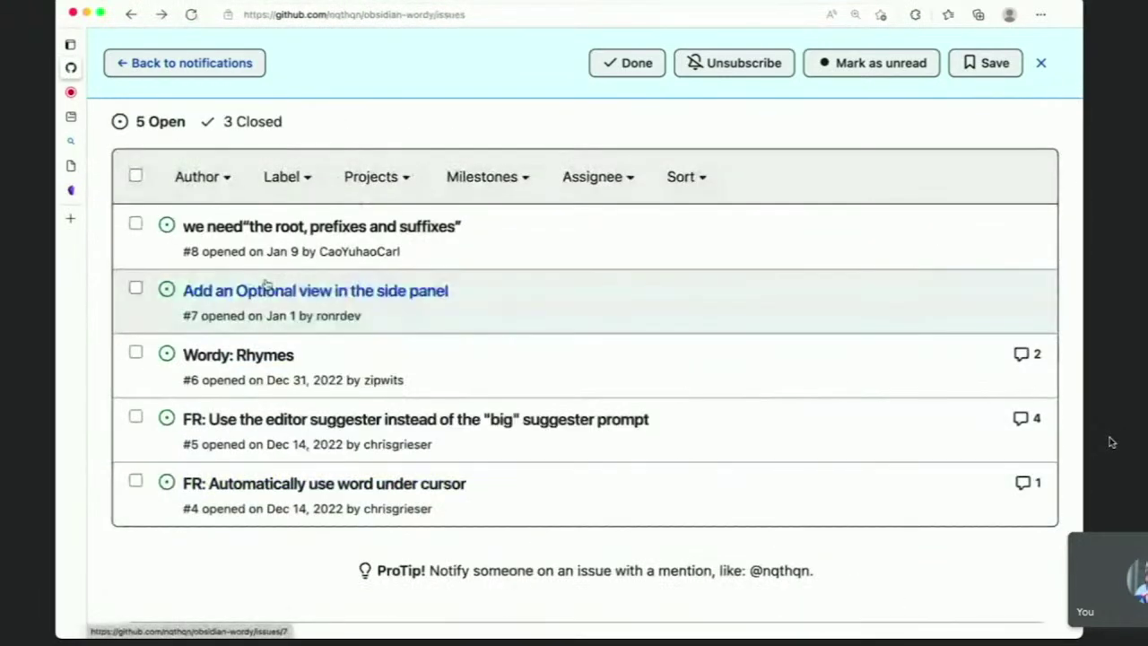
View the issues "we need 'the root, prefixes and suffixes'" and "Add an Optional view in the side panel", returning to the issue list after each
{"action": "left_click", "coordinate": [430, 229]}
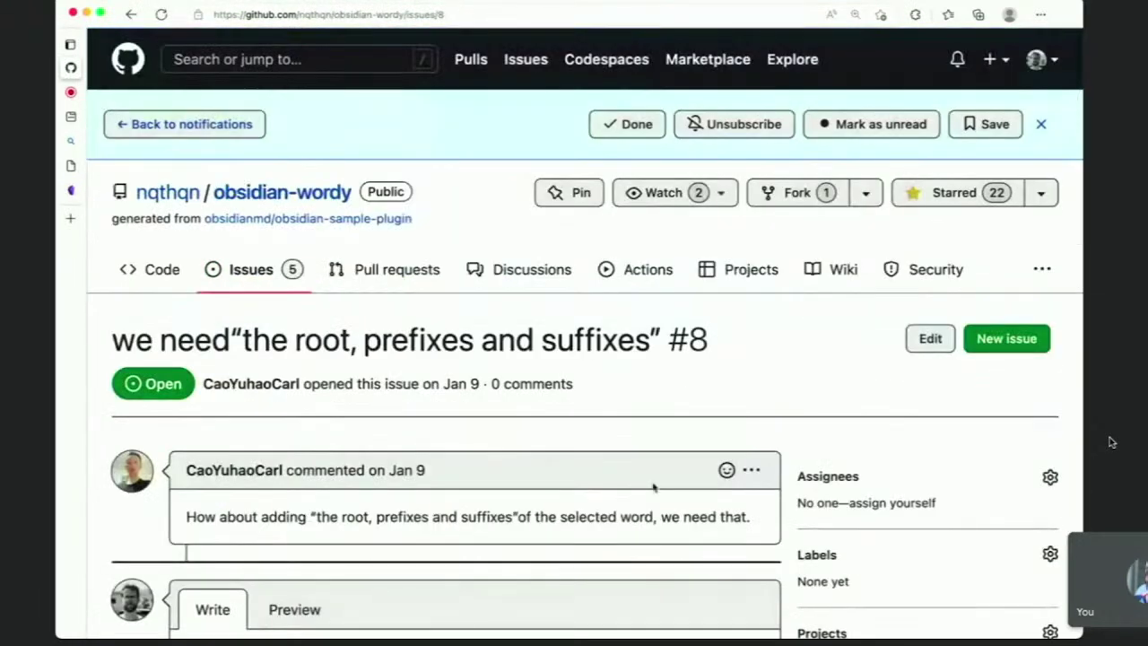
{"action": "scroll", "coordinate": [653, 487], "scroll_direction": "down", "scroll_amount": 3}
{"action": "scroll", "coordinate": [307, 405], "scroll_direction": "left", "scroll_amount": 3}
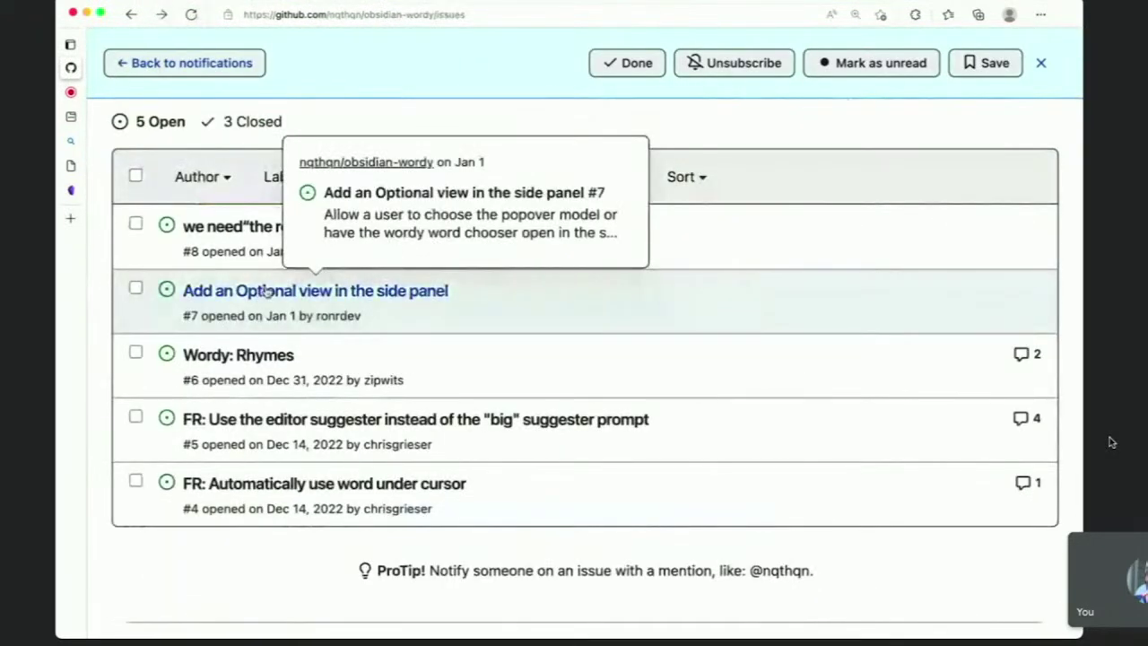
{"action": "left_click", "coordinate": [266, 293]}
{"action": "scroll", "coordinate": [666, 485], "scroll_direction": "down", "scroll_amount": 5}
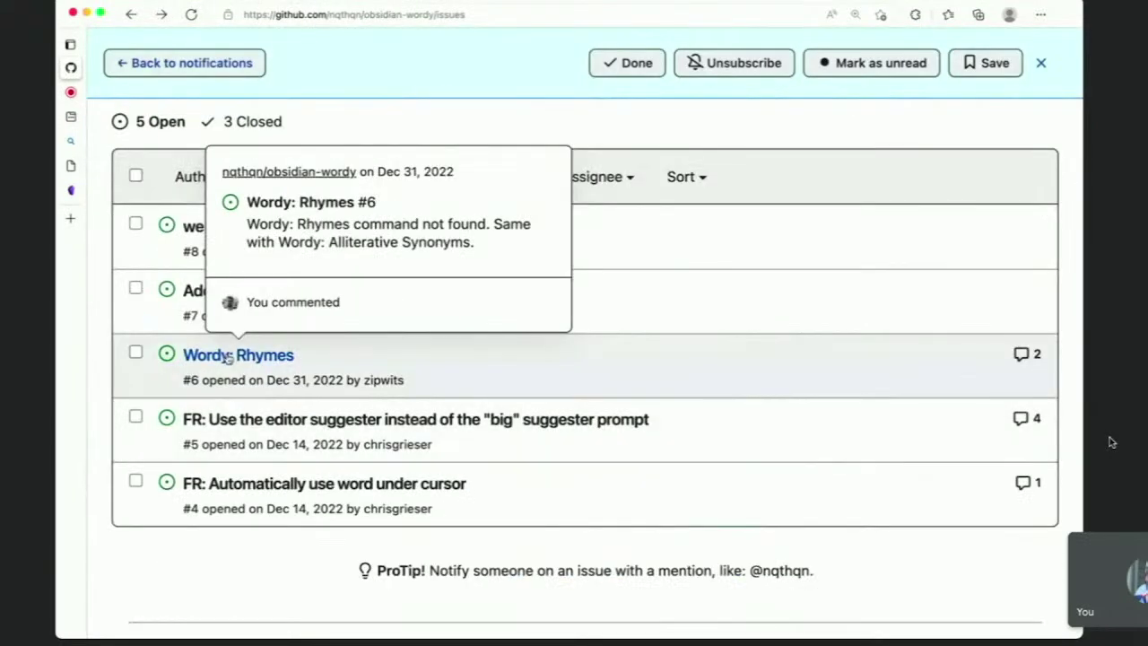
Check the comments at the end of "Wordy: Rhymes", revisit "FR: Automatically use word under cursor", and return to the issue list
{"action": "left_click", "coordinate": [227, 358]}
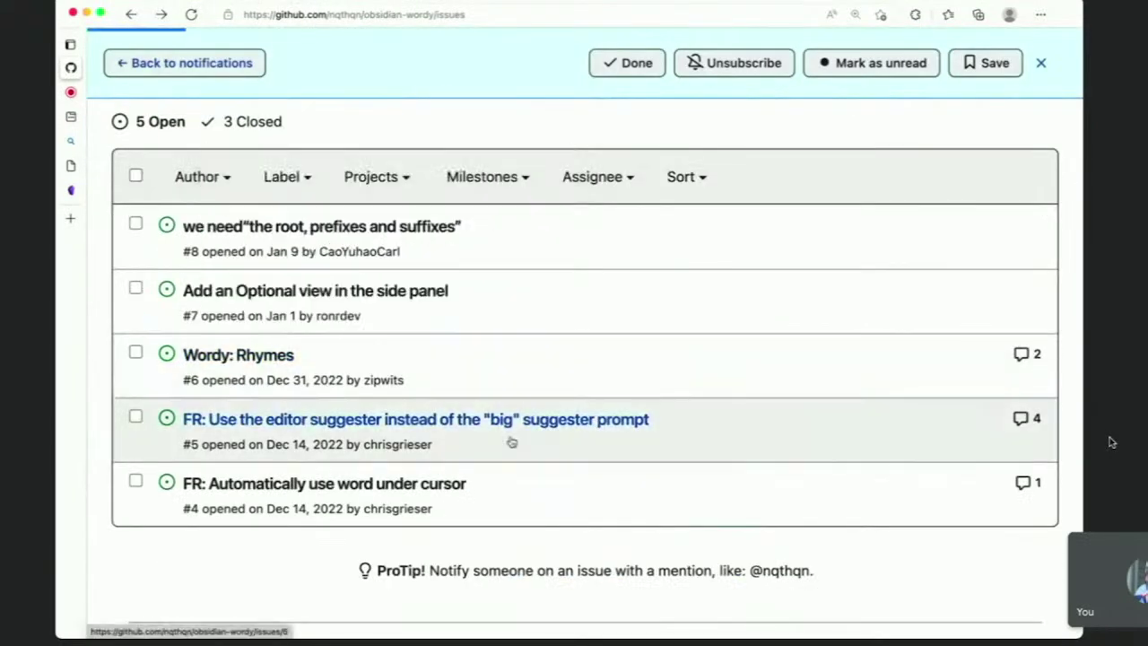
{"action": "scroll", "coordinate": [547, 466], "scroll_direction": "down", "scroll_amount": 5}
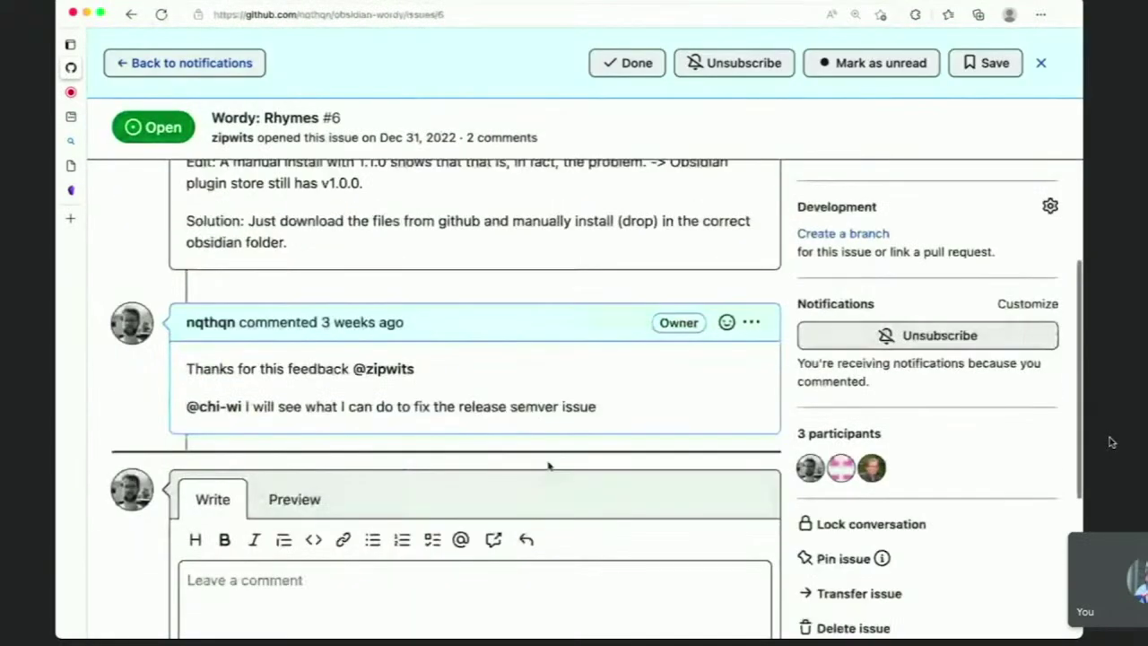
{"action": "scroll", "coordinate": [549, 466], "scroll_direction": "left", "scroll_amount": 5}
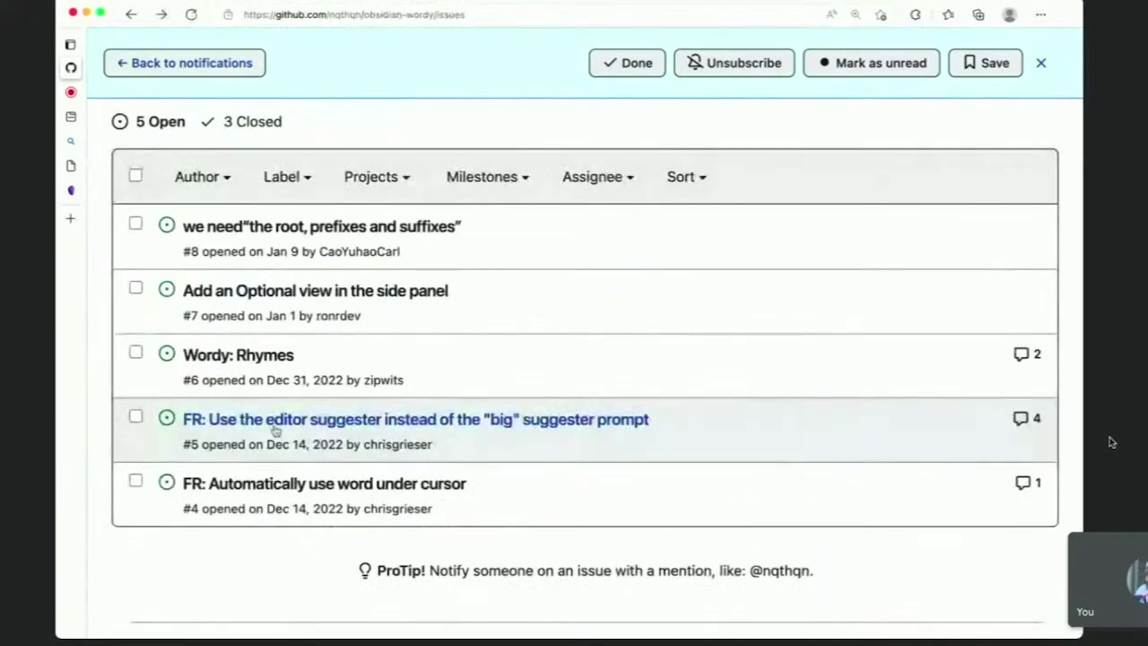
{"action": "left_click", "coordinate": [287, 487]}
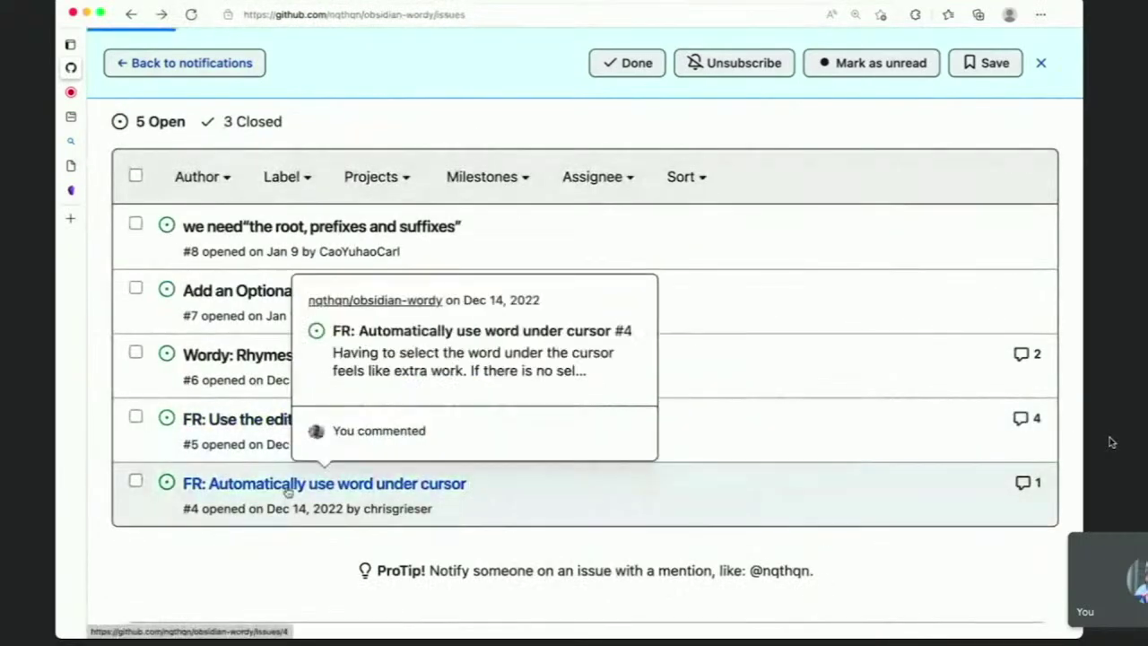
{"action": "scroll", "coordinate": [582, 545], "scroll_direction": "down", "scroll_amount": 5}
{"action": "scroll", "coordinate": [582, 544], "scroll_direction": "left", "scroll_amount": 5}
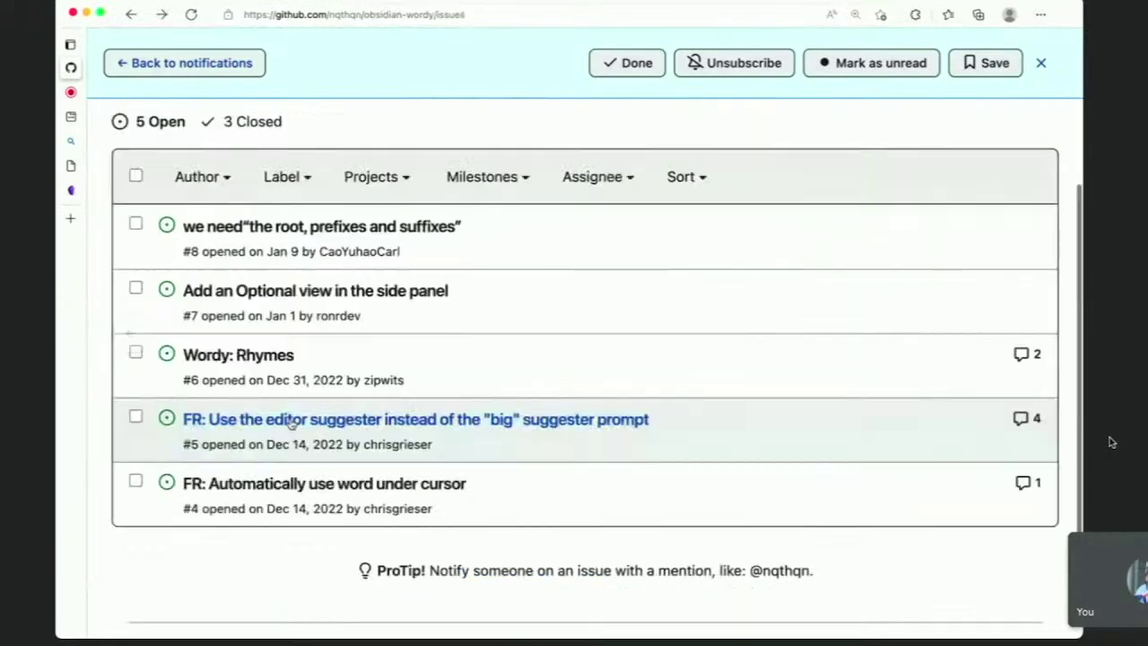
Open the issue "FR: Use the editor suggester instead of the 'big' suggester prompt" and examine the suggester screenshots in its comments
{"action": "left_click", "coordinate": [292, 421]}
{"action": "scroll", "coordinate": [645, 462], "scroll_direction": "down", "scroll_amount": 10}
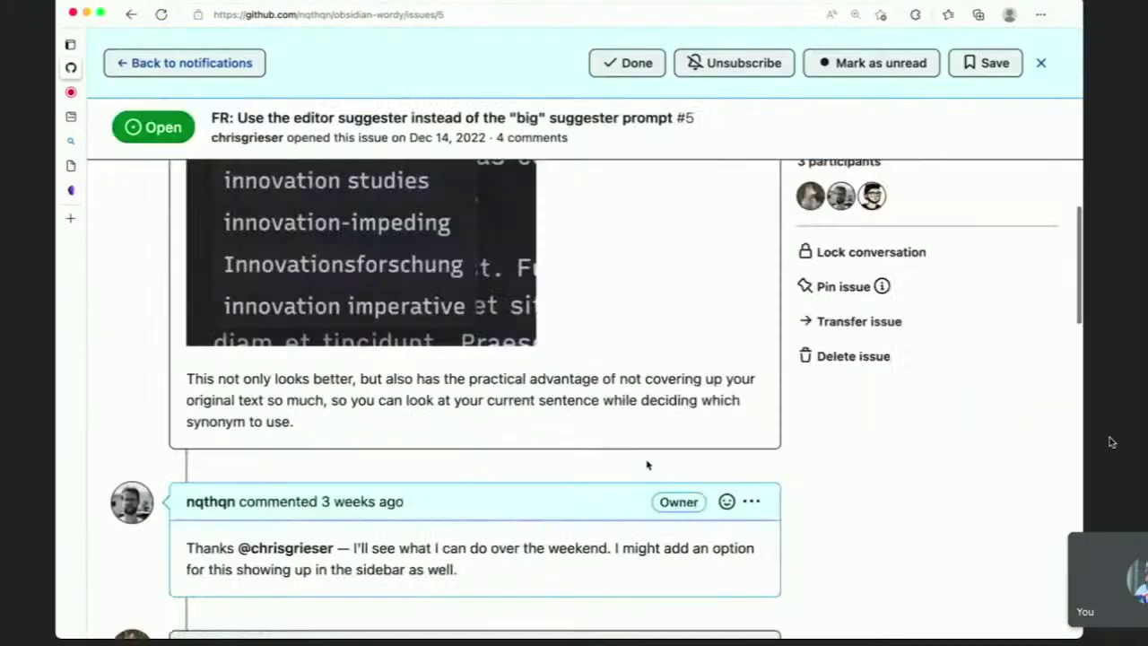
{"action": "scroll", "coordinate": [648, 465], "scroll_direction": "up", "scroll_amount": 4}
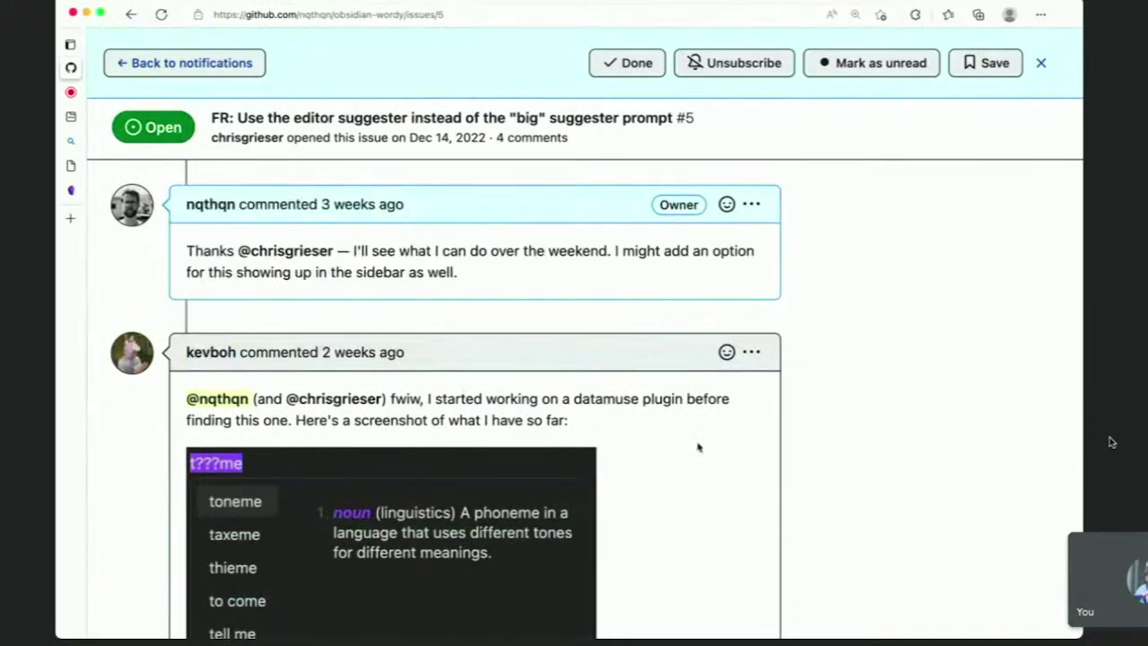
{"action": "scroll", "coordinate": [710, 512], "scroll_direction": "down", "scroll_amount": 2}
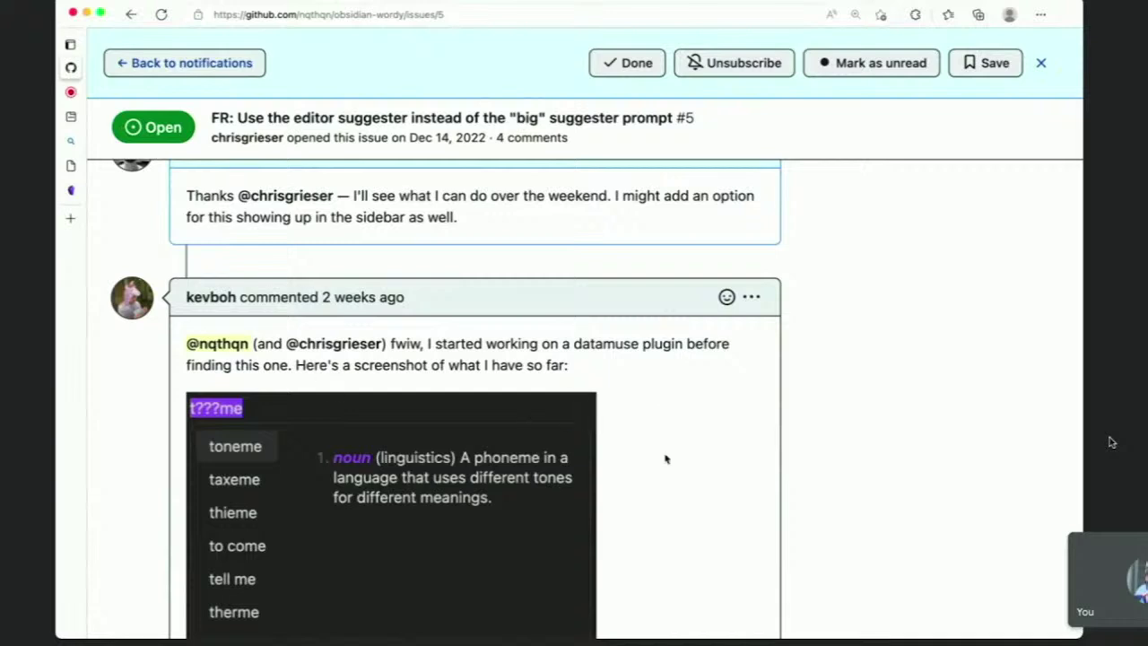
{"action": "scroll", "coordinate": [667, 498], "scroll_direction": "down", "scroll_amount": 1}
{"action": "scroll", "coordinate": [669, 501], "scroll_direction": "down", "scroll_amount": 4}
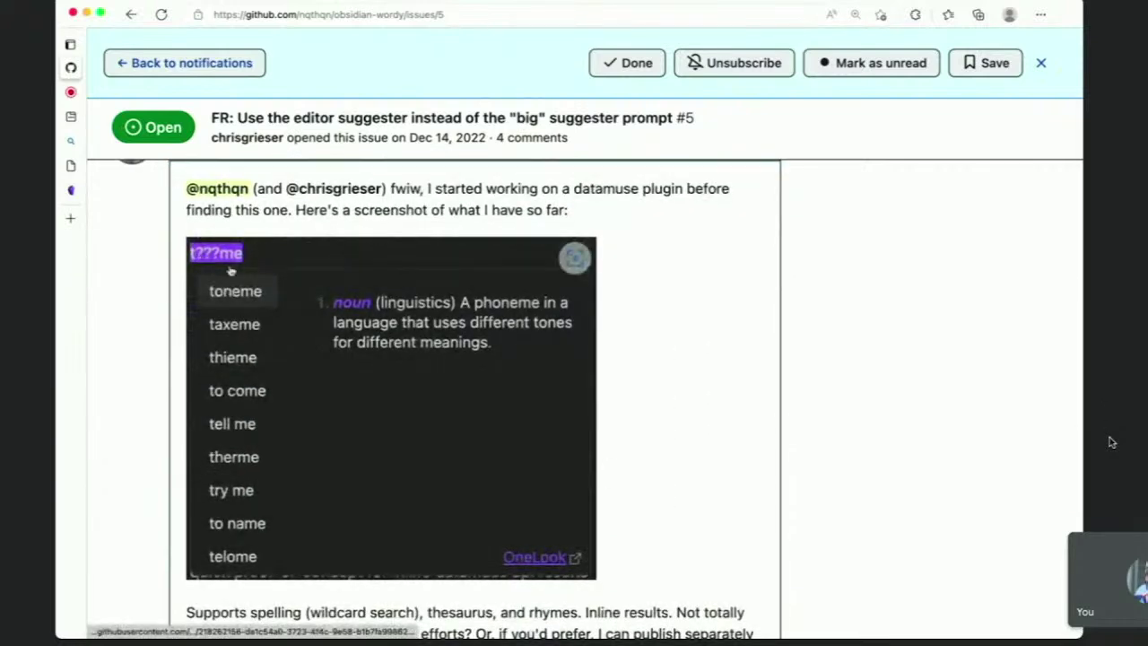
Read the contributor's merge proposal, the owner's reply about the "mult???ude" approach, and the follow-up comment on Datamuse wildcard syntax
{"action": "scroll", "coordinate": [448, 500], "scroll_direction": "down", "scroll_amount": 3}
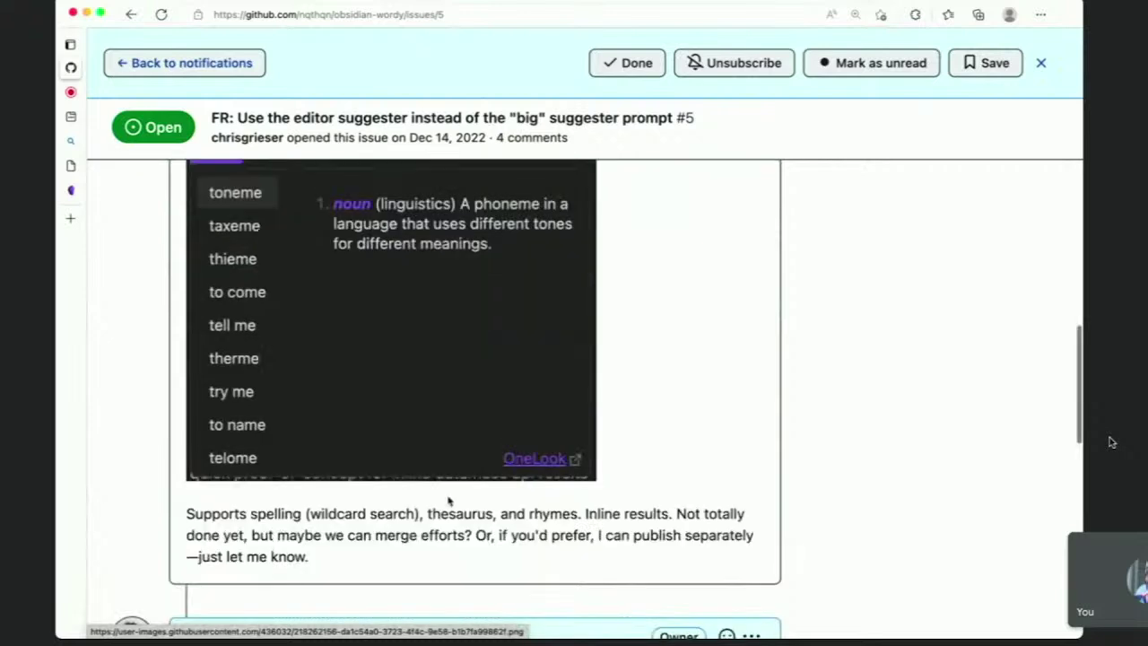
{"action": "scroll", "coordinate": [448, 500], "scroll_direction": "down", "scroll_amount": 4}
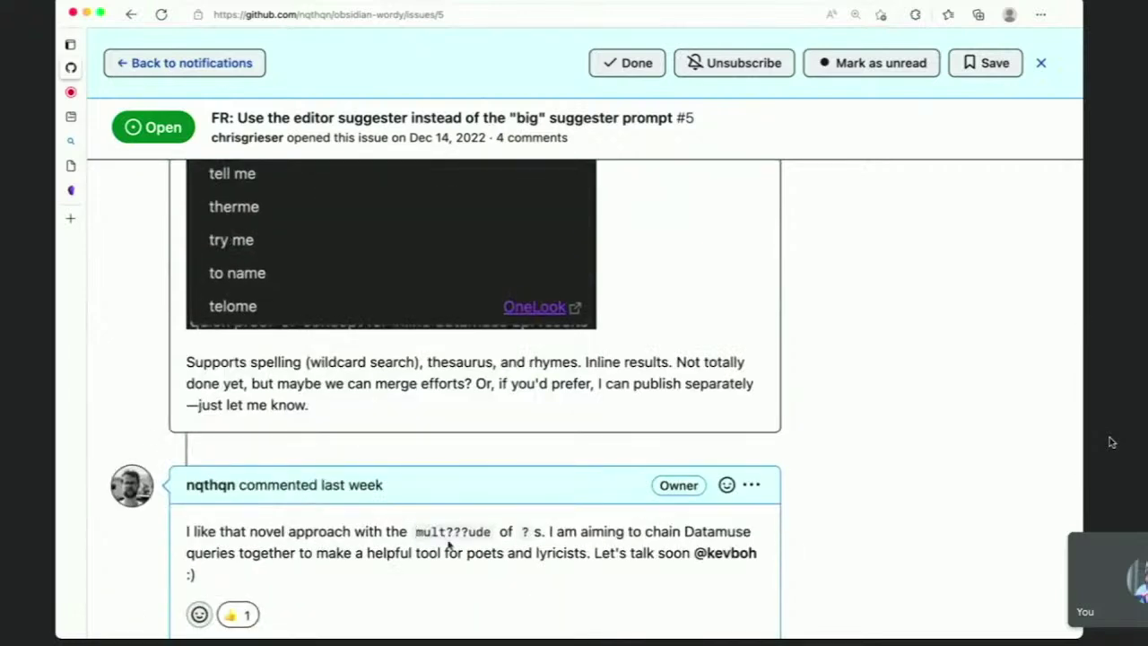
{"action": "scroll", "coordinate": [354, 621], "scroll_direction": "up", "scroll_amount": 3}
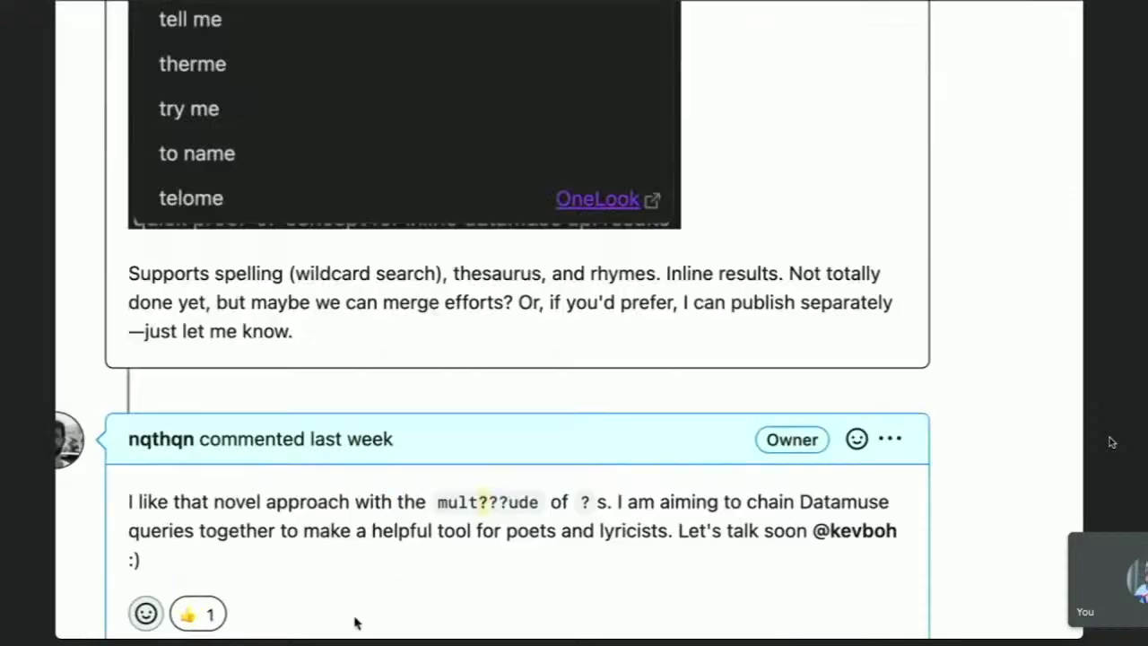
{"action": "scroll", "coordinate": [510, 586], "scroll_direction": "down", "scroll_amount": 2}
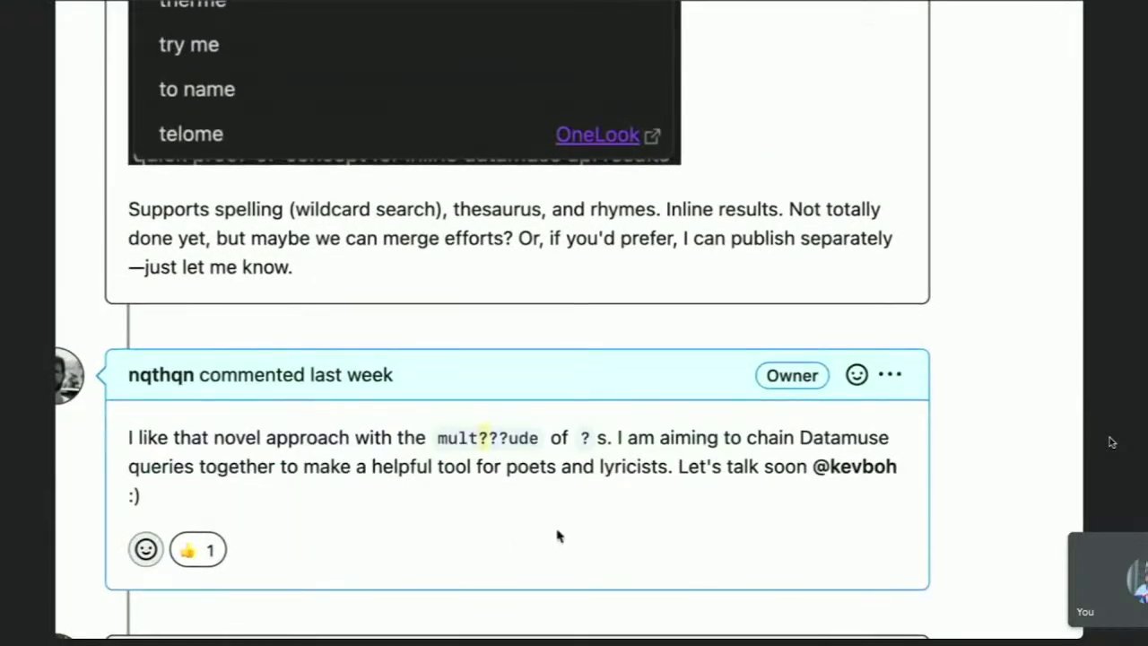
{"action": "scroll", "coordinate": [465, 517], "scroll_direction": "down", "scroll_amount": 1}
{"action": "mouse_move", "coordinate": [861, 432]}
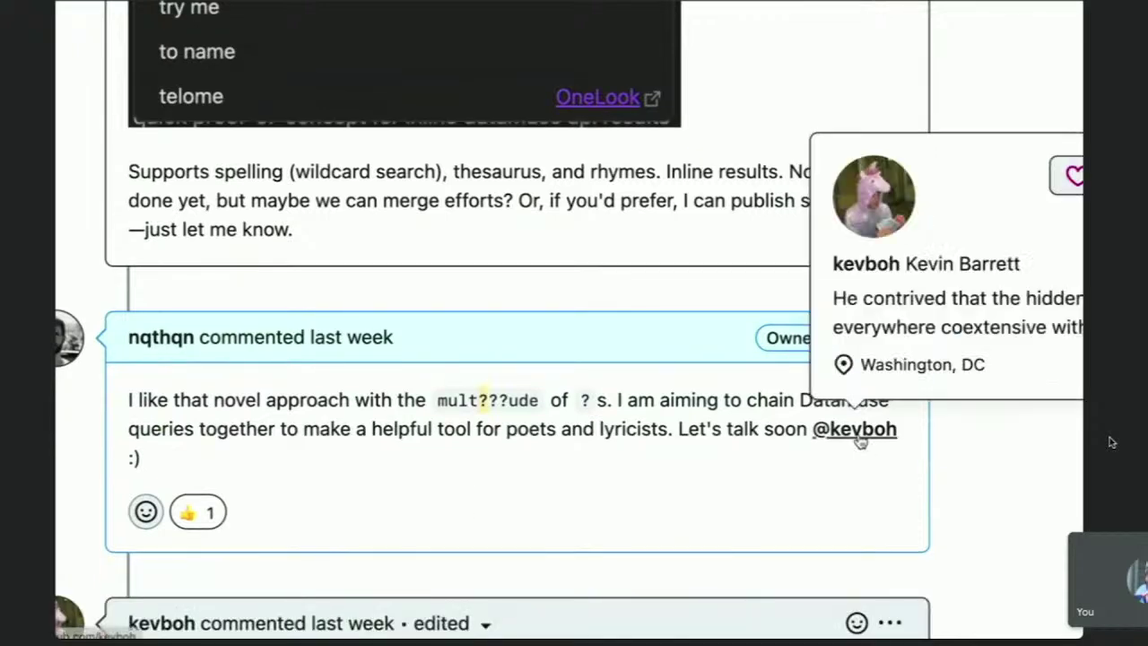
{"action": "scroll", "coordinate": [729, 479], "scroll_direction": "down", "scroll_amount": 5}
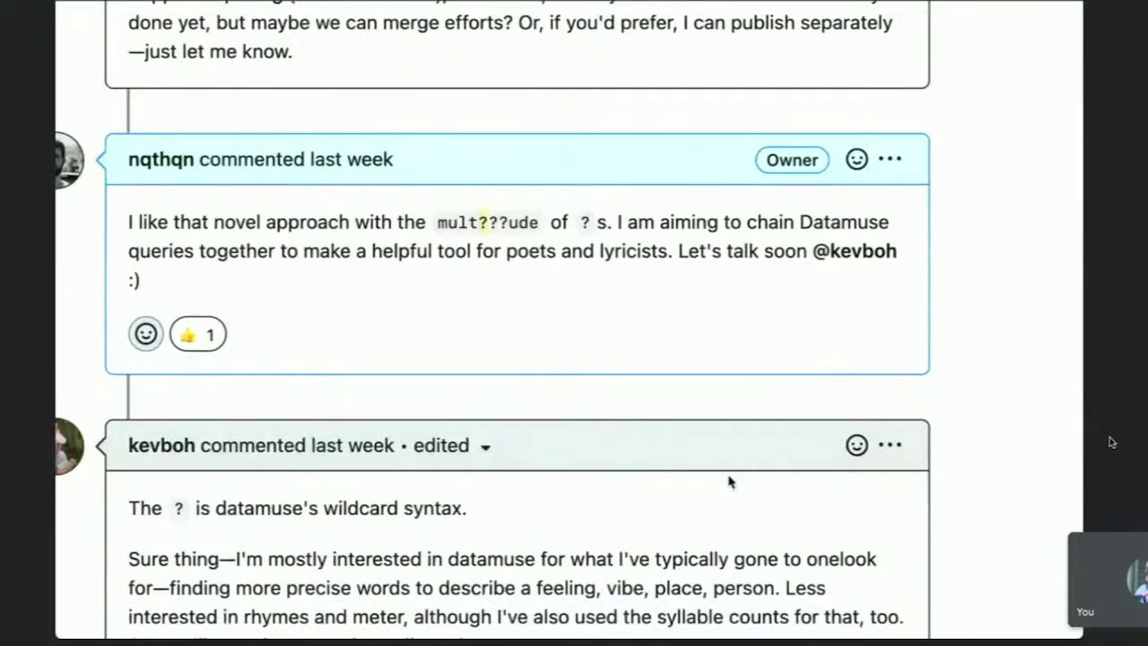
Read the contributor's final comment on using Datamuse to find precise descriptive words, through the end of the issue thread
{"action": "scroll", "coordinate": [473, 501], "scroll_direction": "down", "scroll_amount": 1}
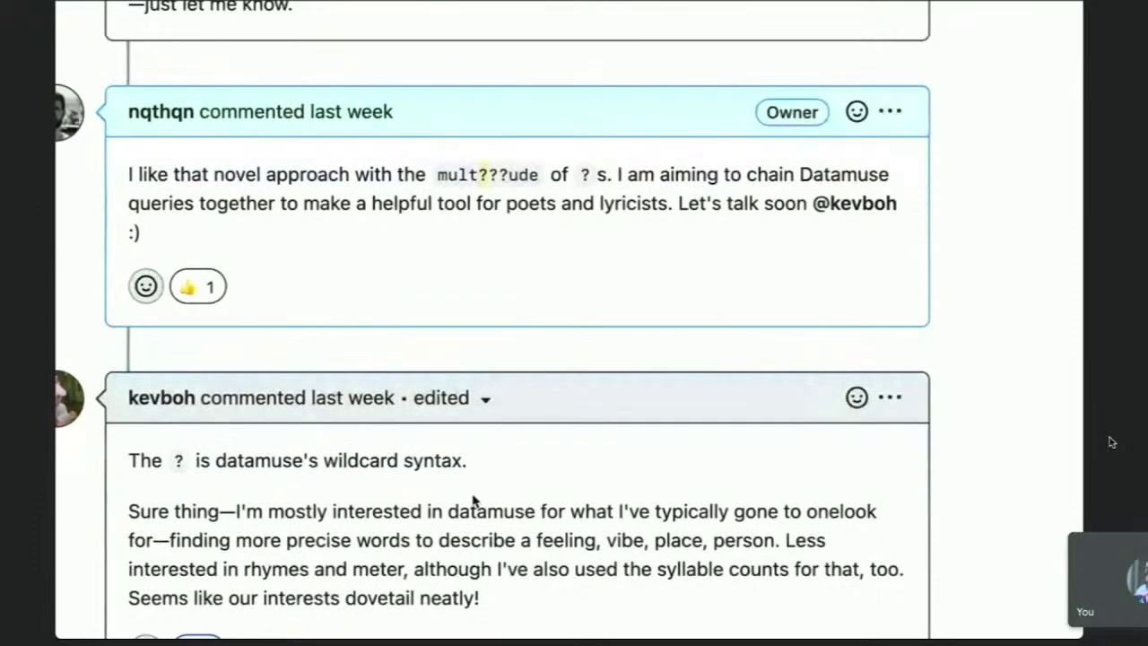
{"action": "scroll", "coordinate": [254, 594], "scroll_direction": "up", "scroll_amount": 3}
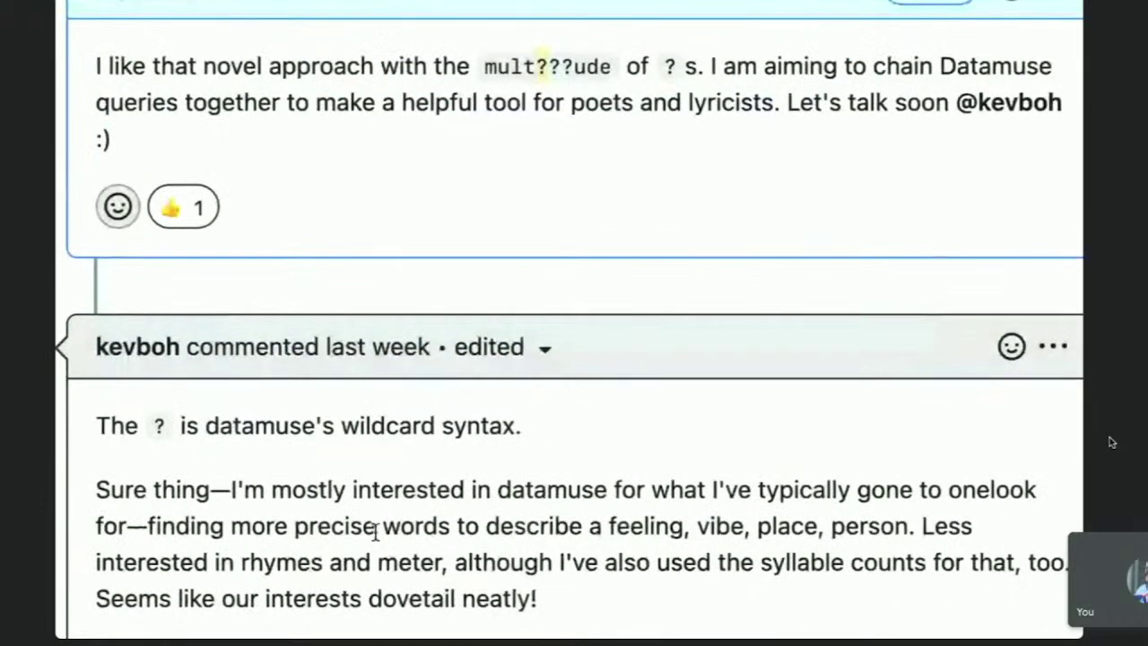
{"action": "scroll", "coordinate": [375, 531], "scroll_direction": "down", "scroll_amount": 1}
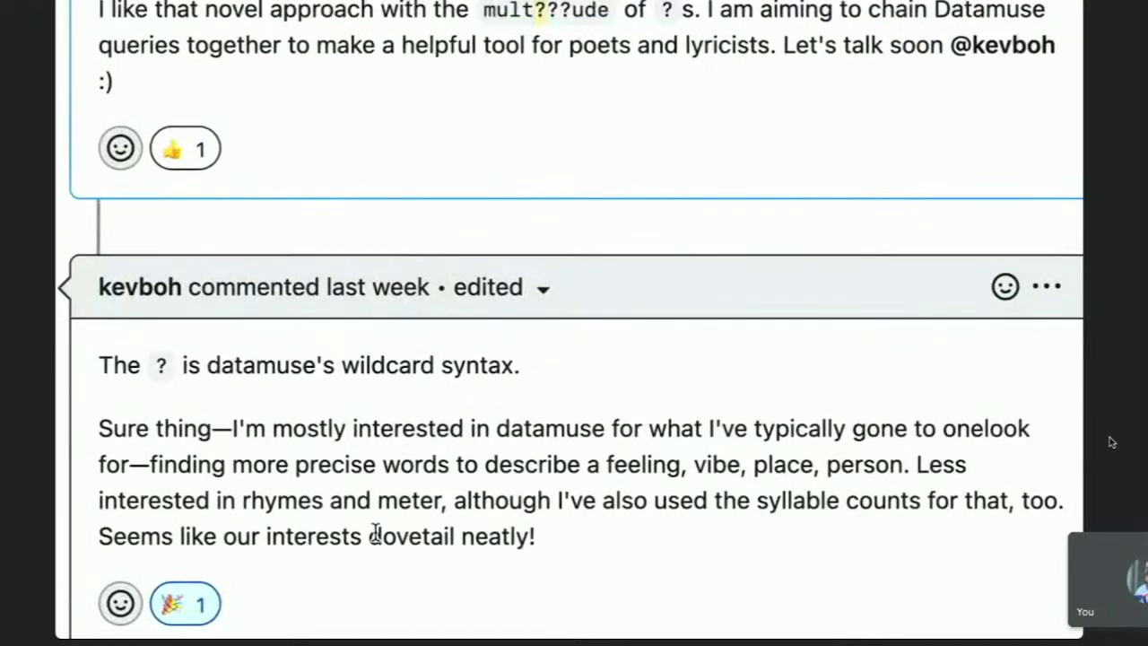
{"action": "scroll", "coordinate": [375, 531], "scroll_direction": "down", "scroll_amount": 3}
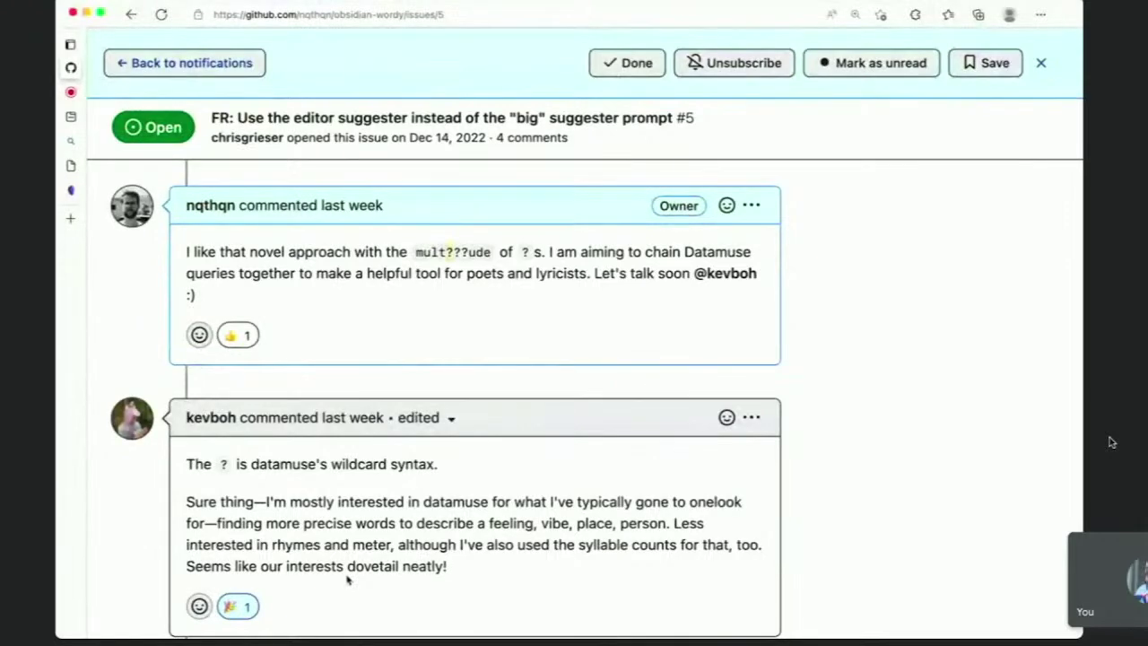
Switch to Obsidian, close the community plugin browser and settings, and place the cursor below the heading in the Hello note
{"action": "key", "text": "super+Tab"}
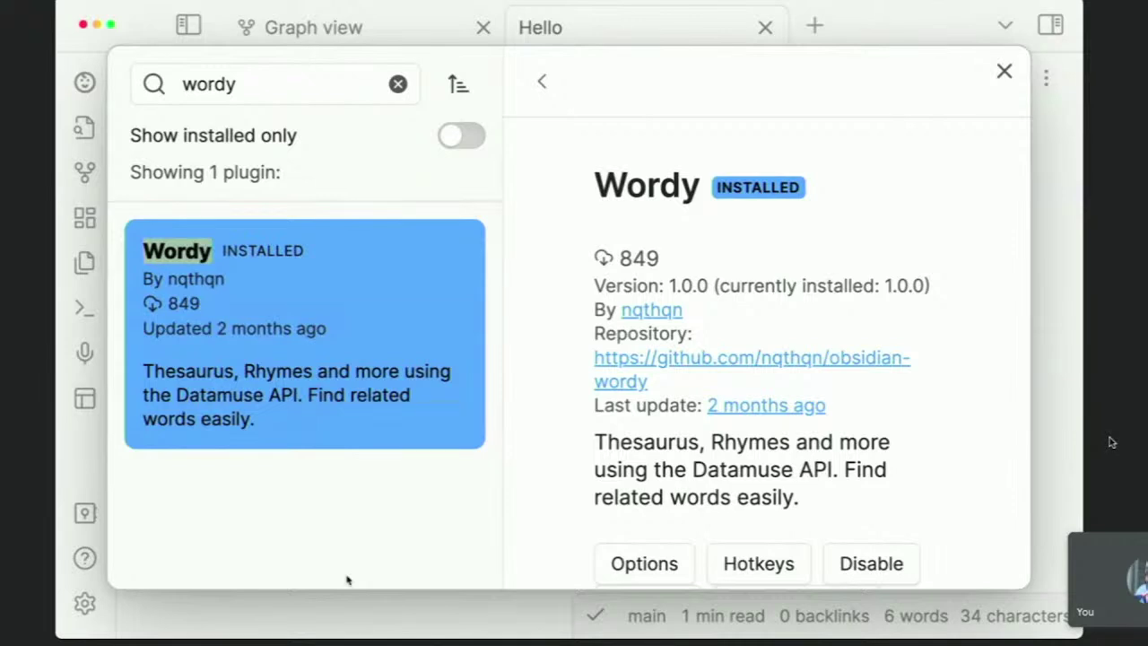
{"action": "left_click", "coordinate": [542, 82]}
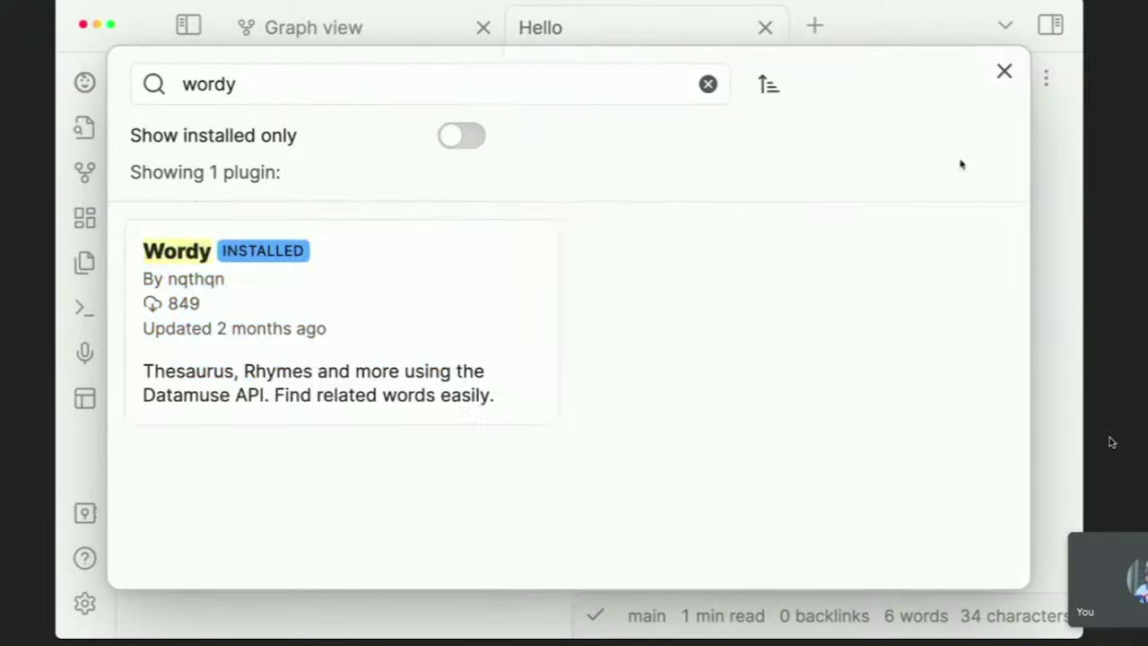
{"action": "left_click", "coordinate": [1005, 71]}
{"action": "left_click", "coordinate": [1005, 72]}
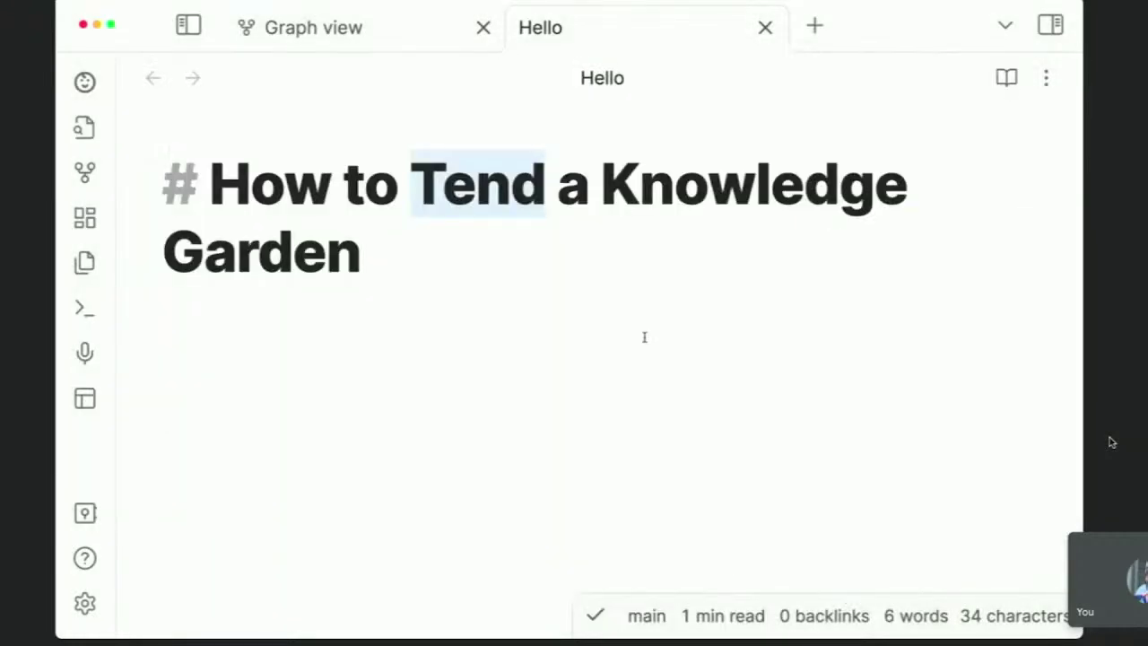
{"action": "left_click", "coordinate": [574, 414]}
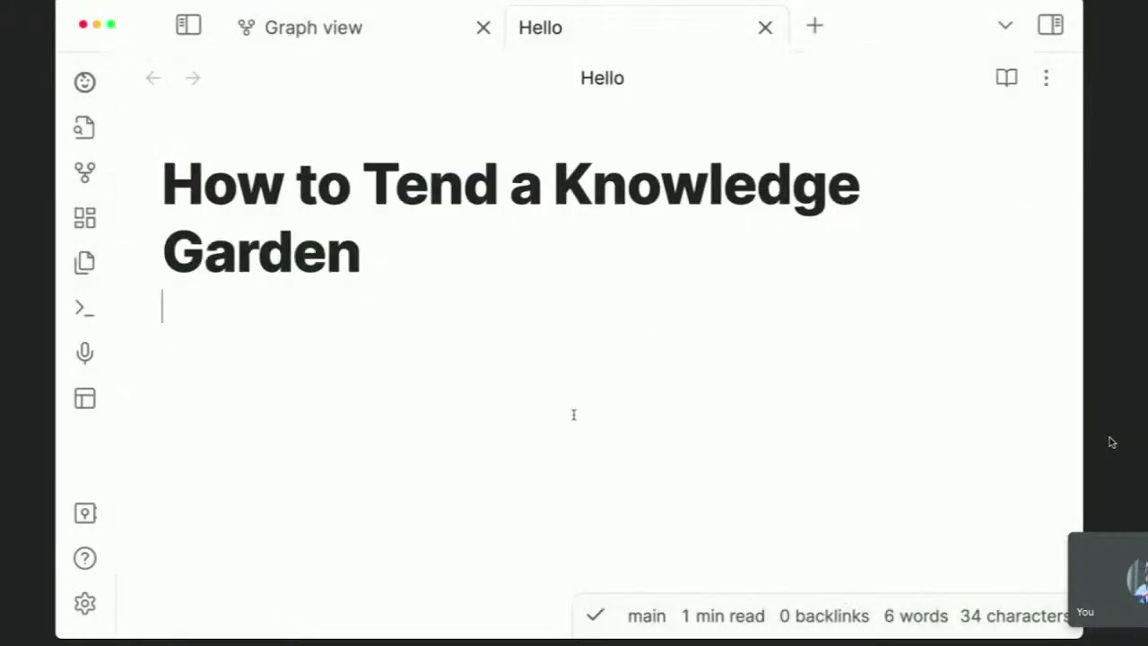
Open the community plugins settings and look through the installed core and community plugins
{"action": "key", "text": "super+comma"}
{"action": "scroll", "coordinate": [244, 459], "scroll_direction": "down", "scroll_amount": 3}
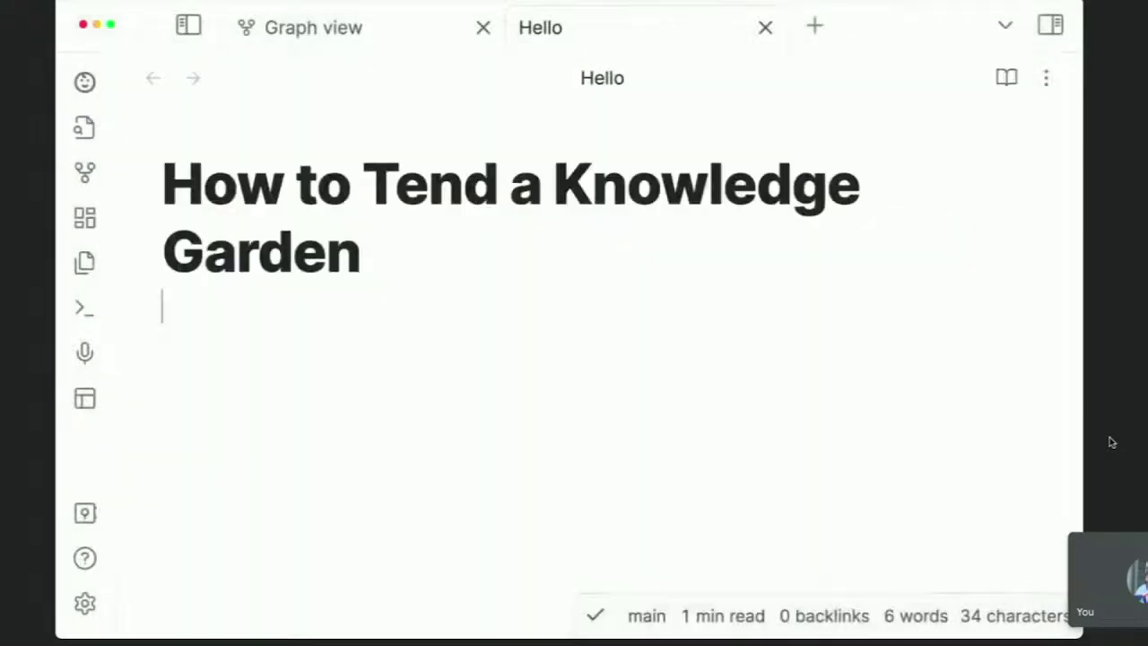
{"action": "key", "text": "super+comma"}
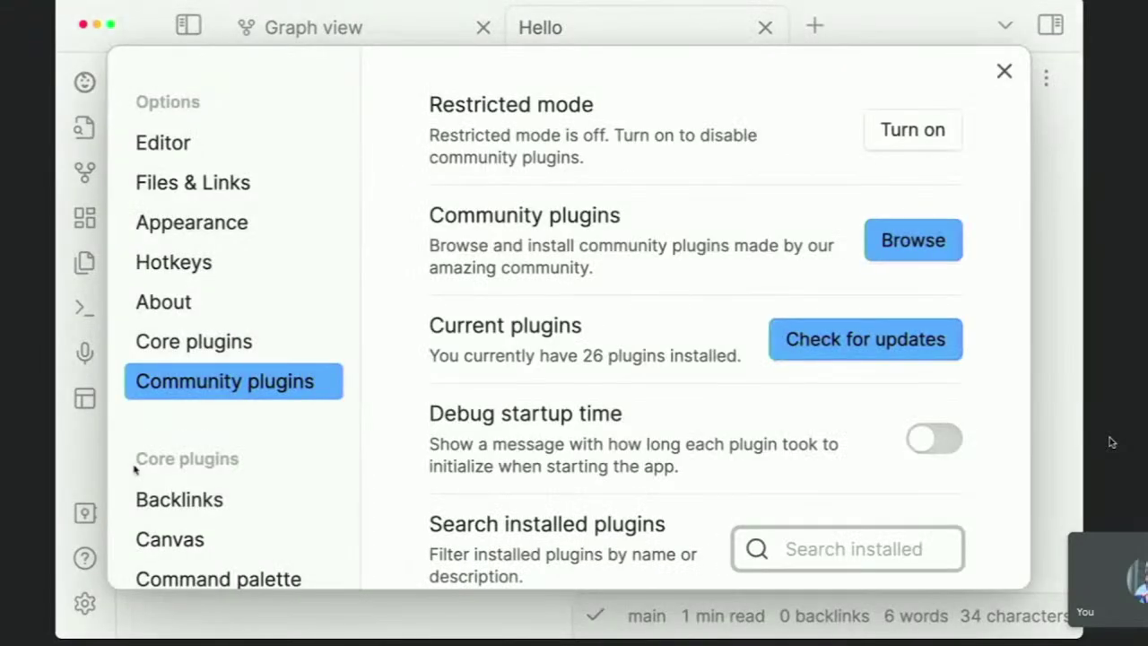
{"action": "scroll", "coordinate": [210, 471], "scroll_direction": "down", "scroll_amount": 2}
{"action": "scroll", "coordinate": [210, 470], "scroll_direction": "down", "scroll_amount": 5}
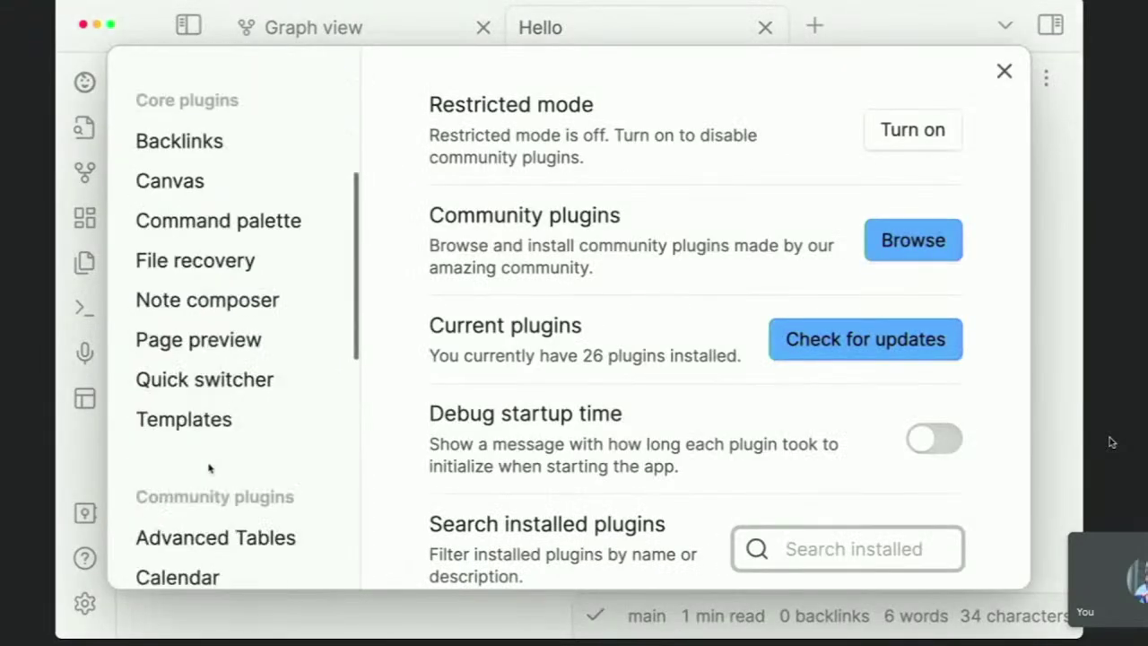
{"action": "scroll", "coordinate": [209, 467], "scroll_direction": "down", "scroll_amount": 8}
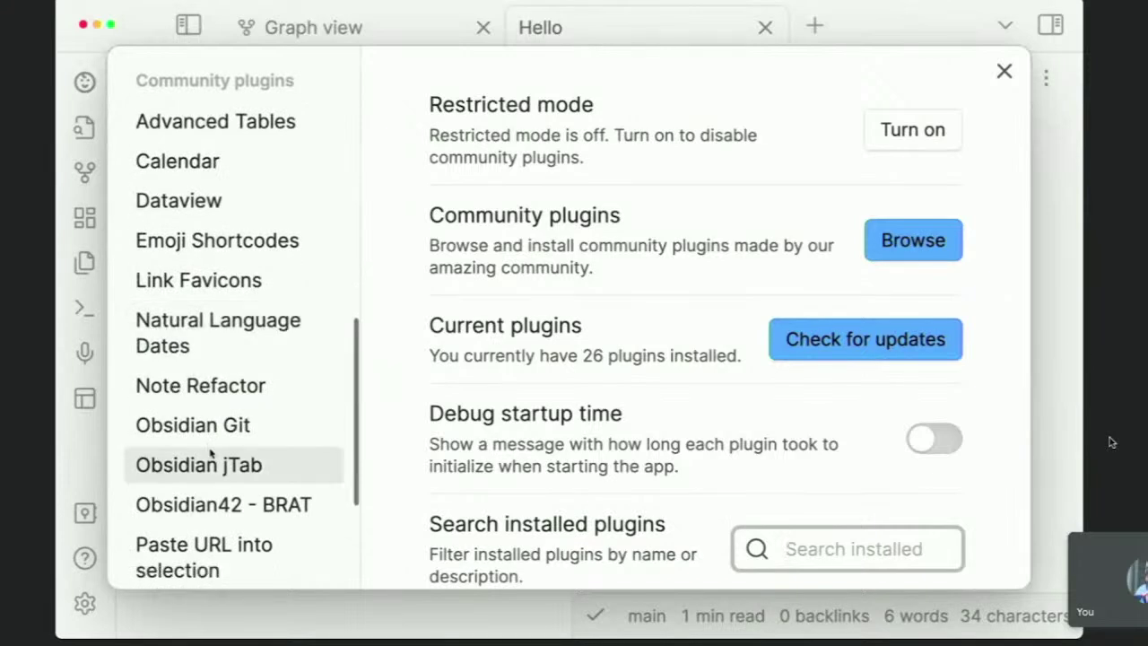
View the settings of Advanced Tables, Calendar and Dataview, and close the settings
{"action": "left_click", "coordinate": [216, 121]}
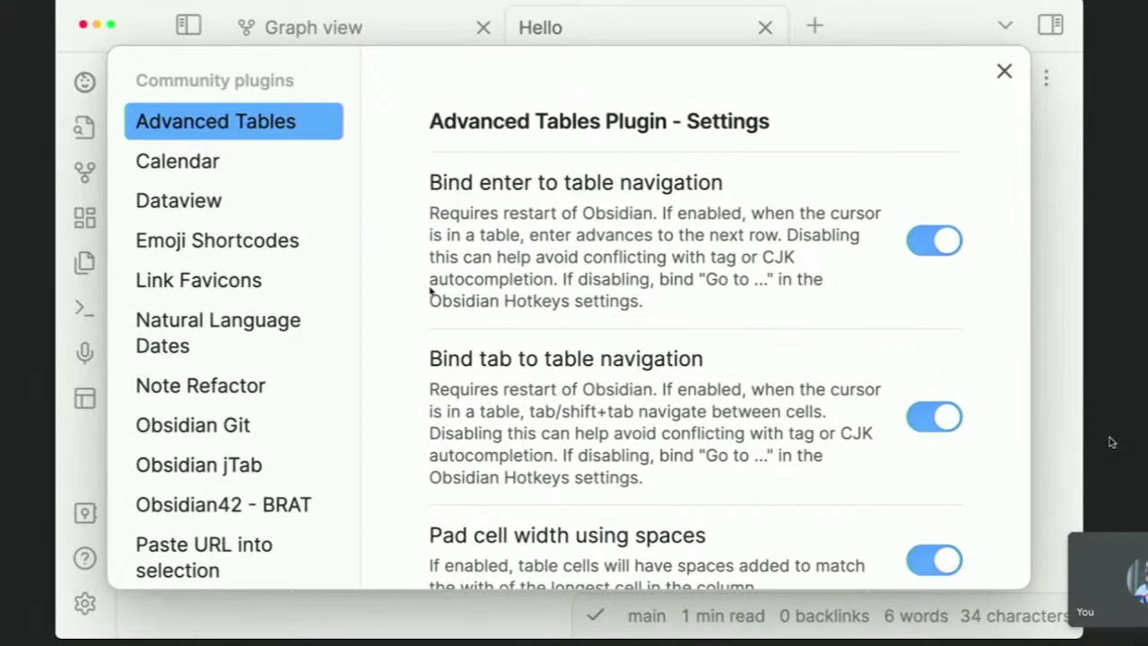
{"action": "left_click", "coordinate": [226, 166]}
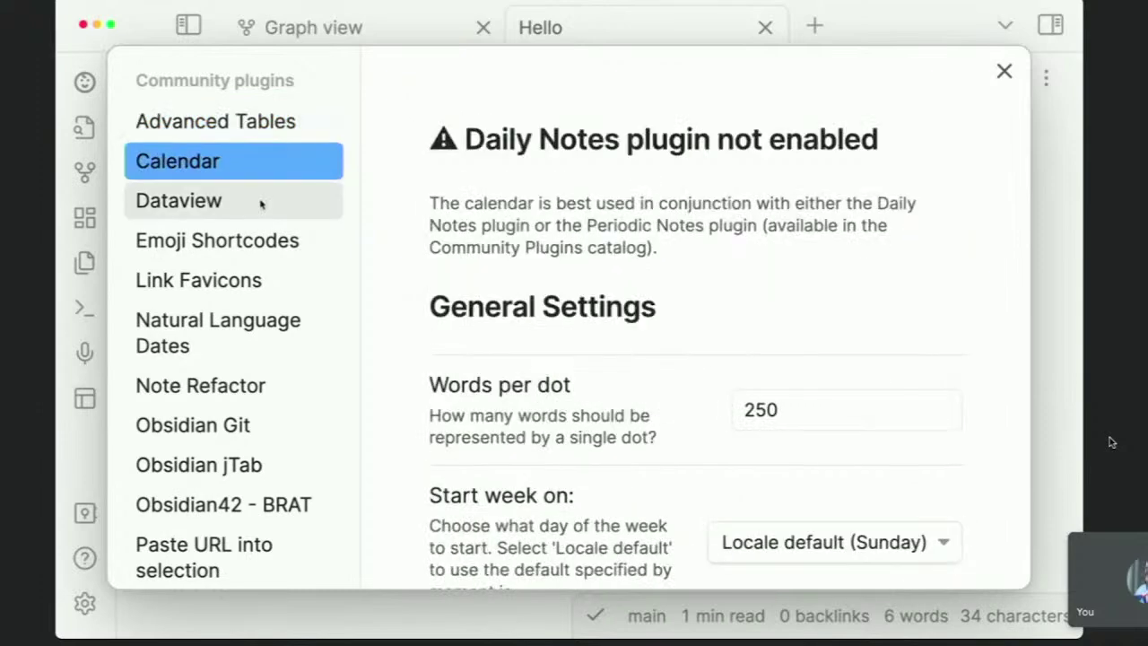
{"action": "left_click", "coordinate": [260, 204]}
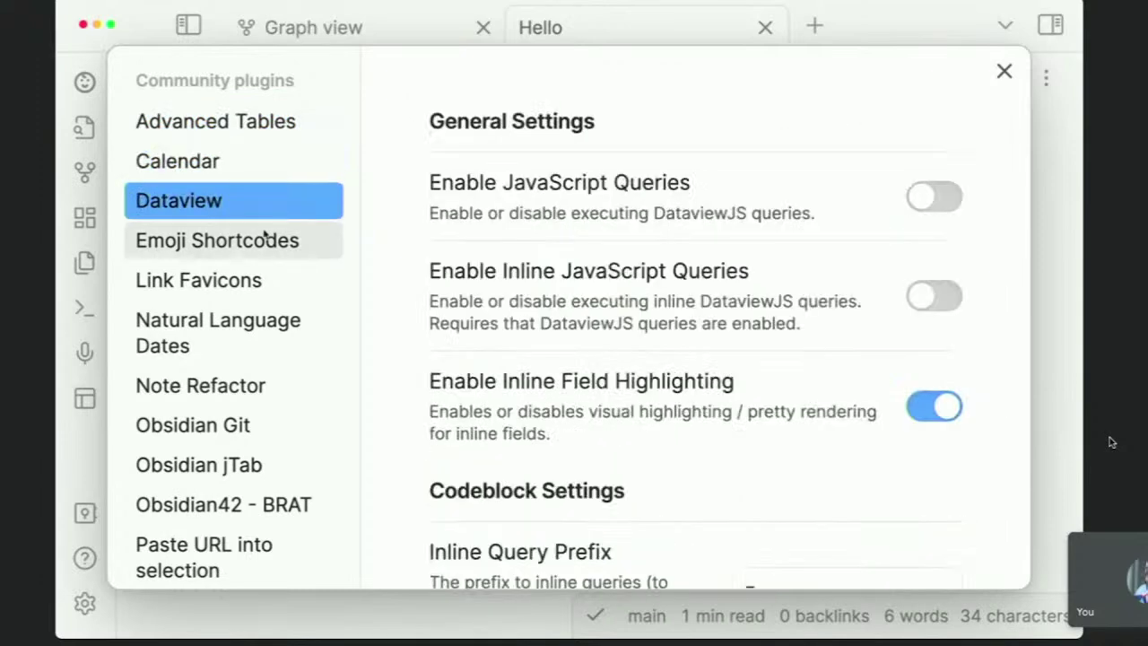
{"action": "scroll", "coordinate": [623, 329], "scroll_direction": "down", "scroll_amount": 2}
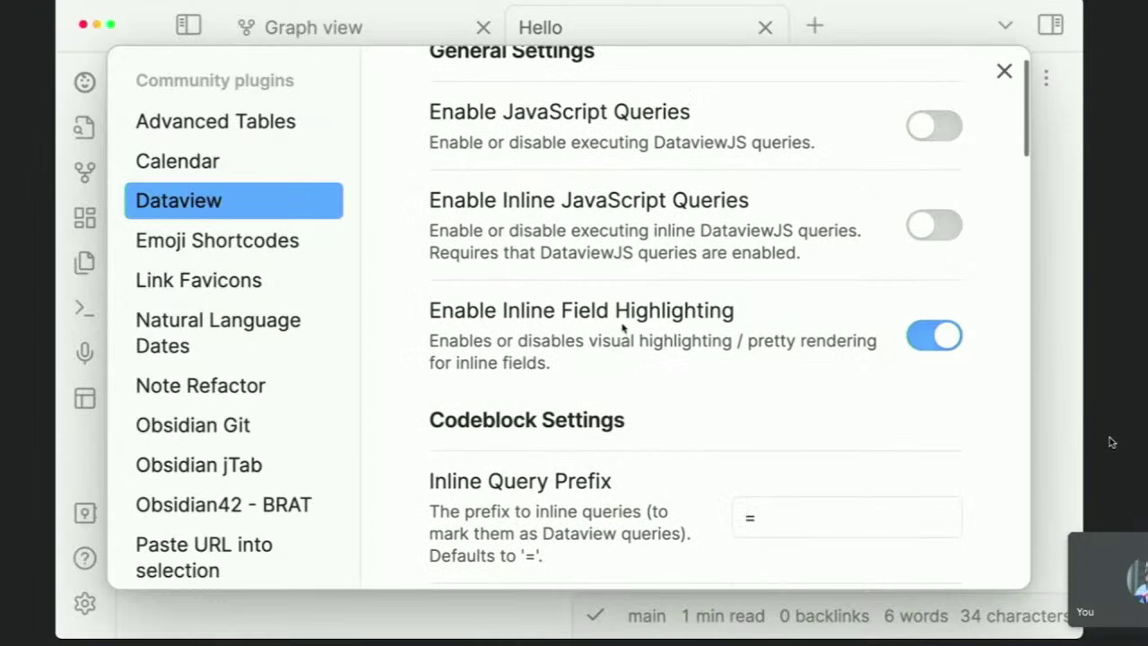
{"action": "scroll", "coordinate": [623, 328], "scroll_direction": "down", "scroll_amount": 1}
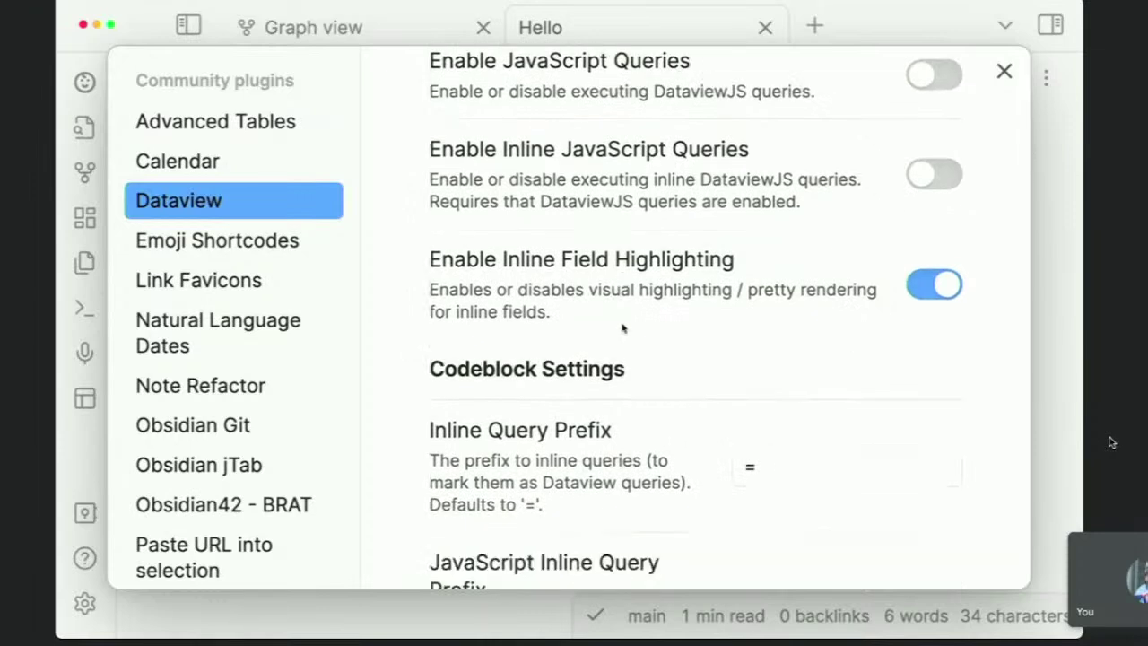
{"action": "key", "text": "Escape"}
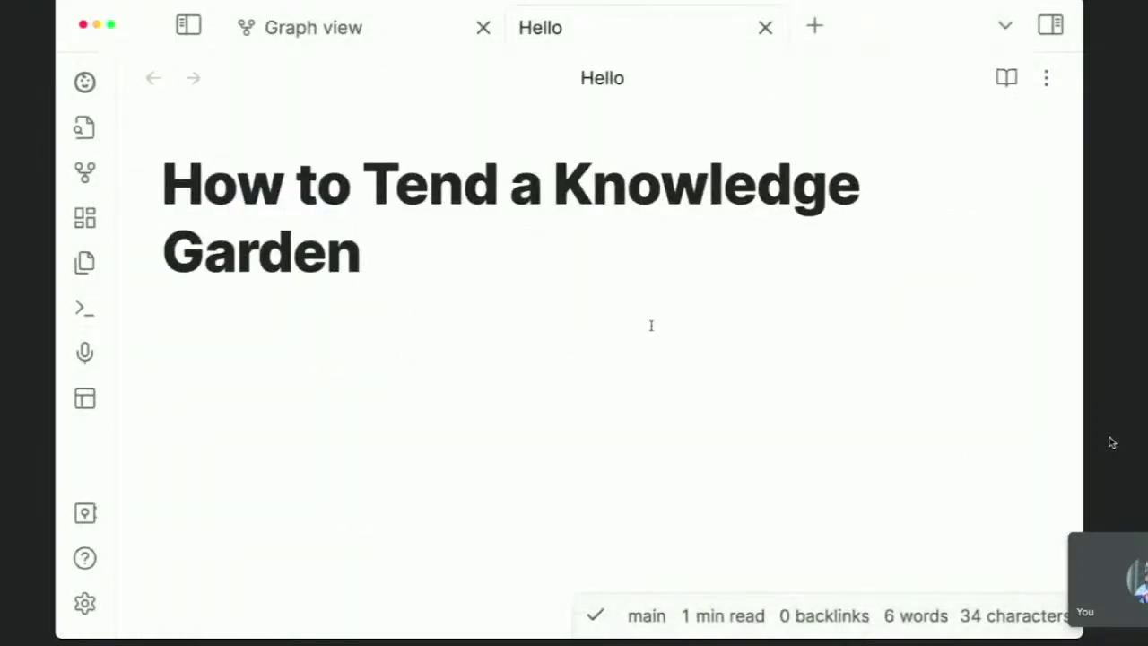
Find the "00 Recipes" note by searching for "reci", open it and look over its list of recipe links
{"action": "key", "text": "super+o"}
{"action": "type", "text": "reci"}
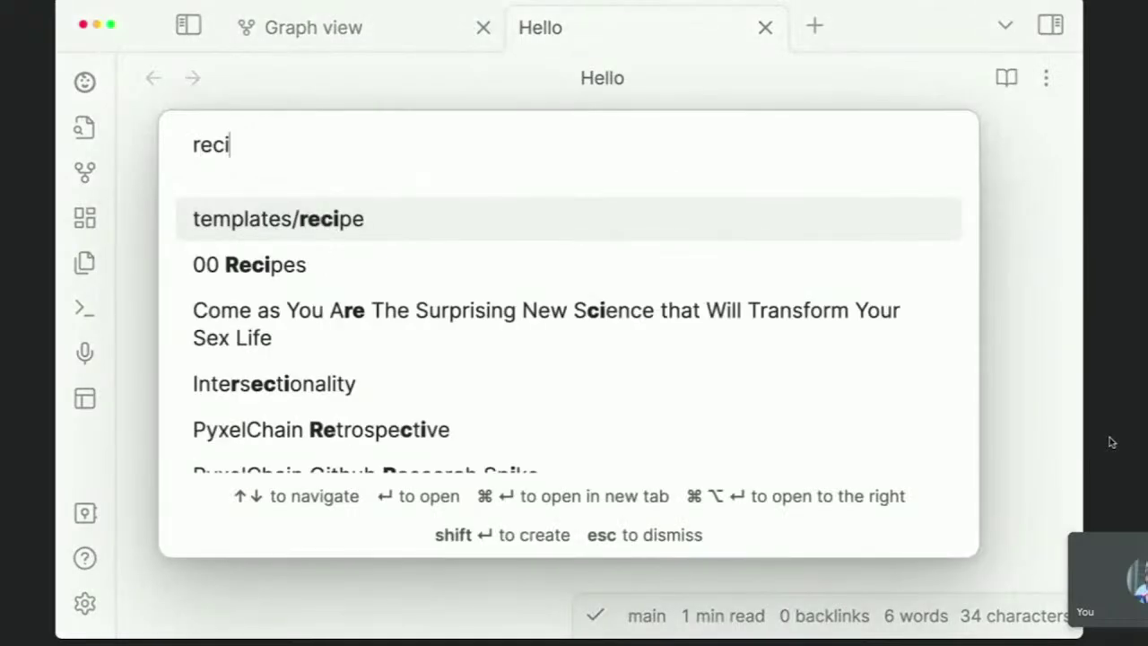
{"action": "key", "text": "Down"}
{"action": "key", "text": "Return"}
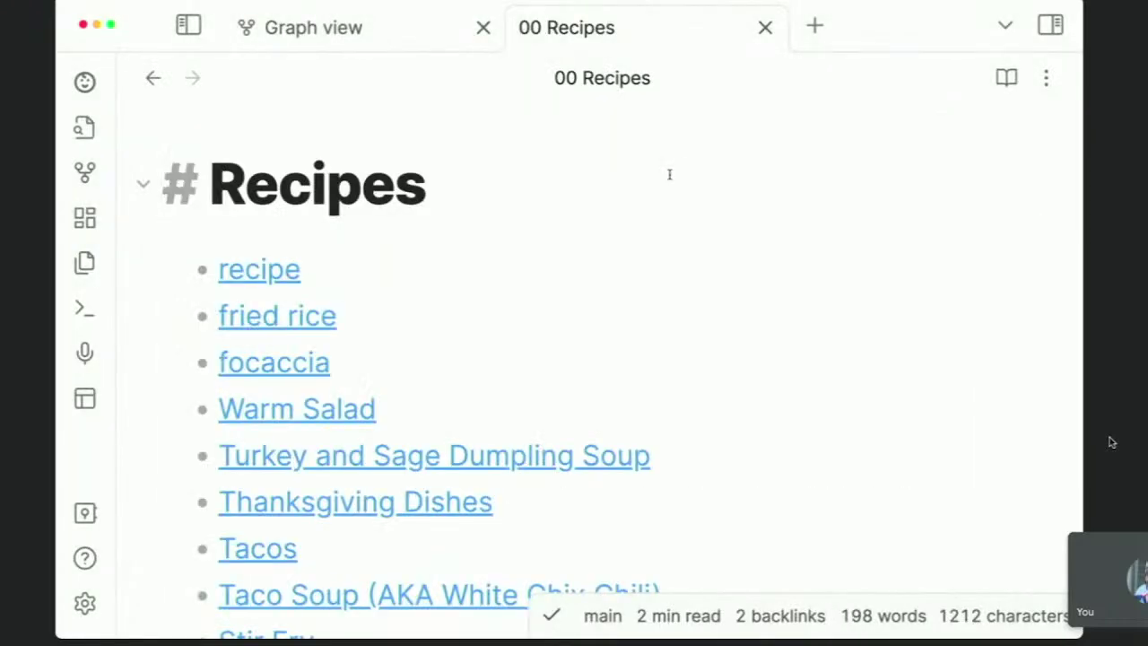
{"action": "scroll", "coordinate": [620, 323], "scroll_direction": "down", "scroll_amount": 3}
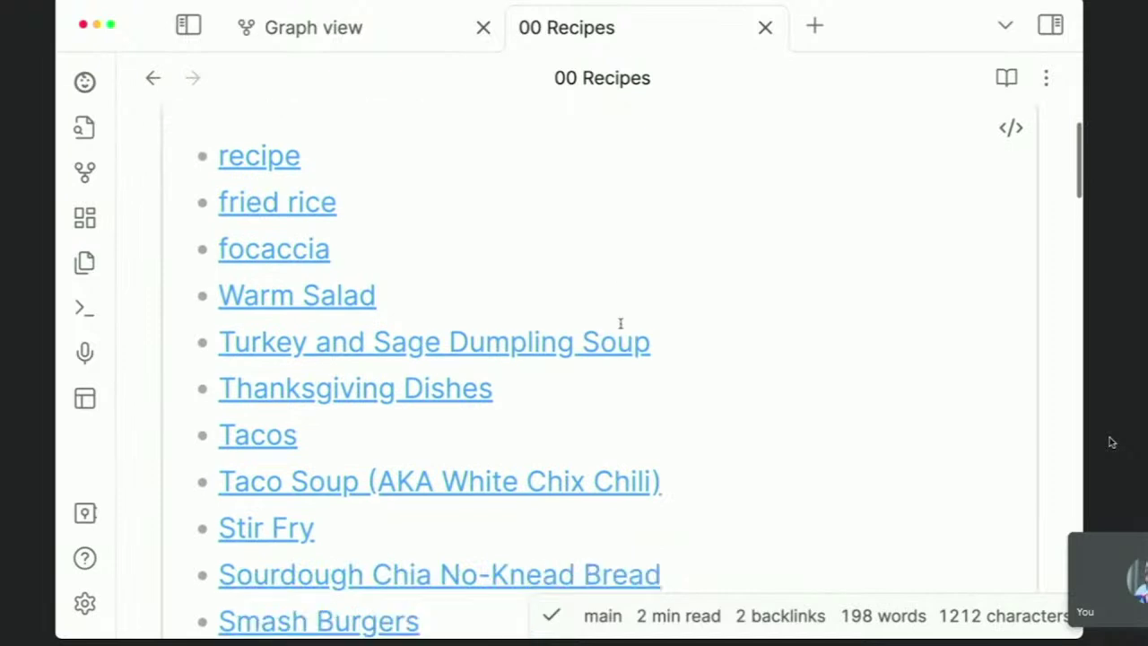
{"action": "scroll", "coordinate": [620, 323], "scroll_direction": "down", "scroll_amount": 5}
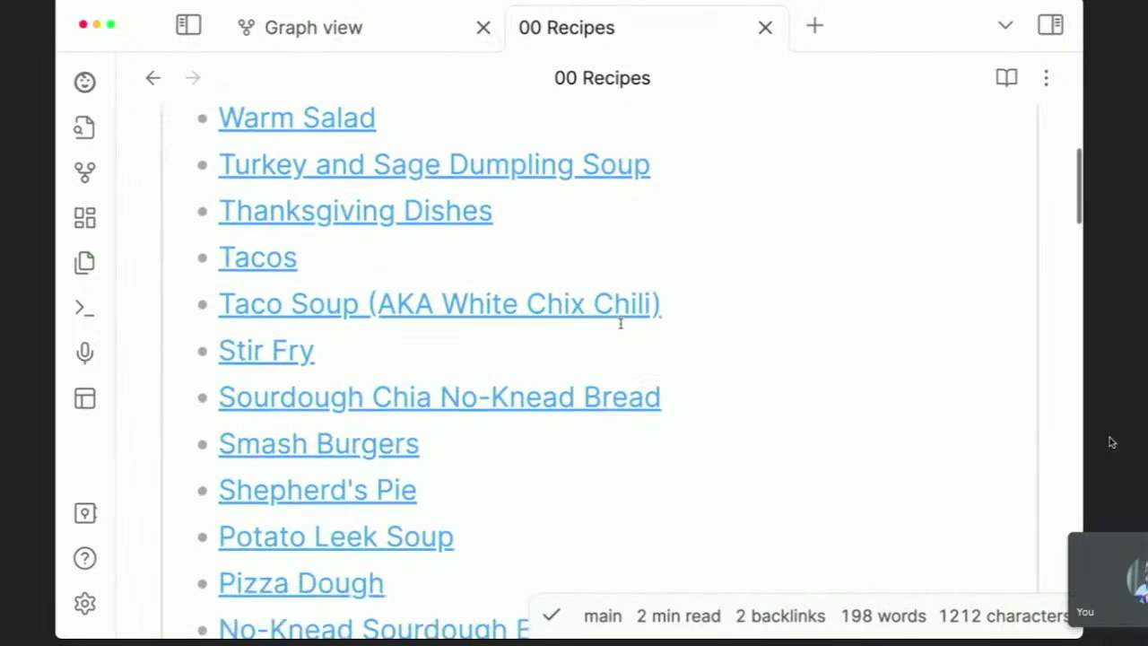
{"action": "scroll", "coordinate": [620, 323], "scroll_direction": "up", "scroll_amount": 3}
{"action": "scroll", "coordinate": [620, 323], "scroll_direction": "up", "scroll_amount": 5}
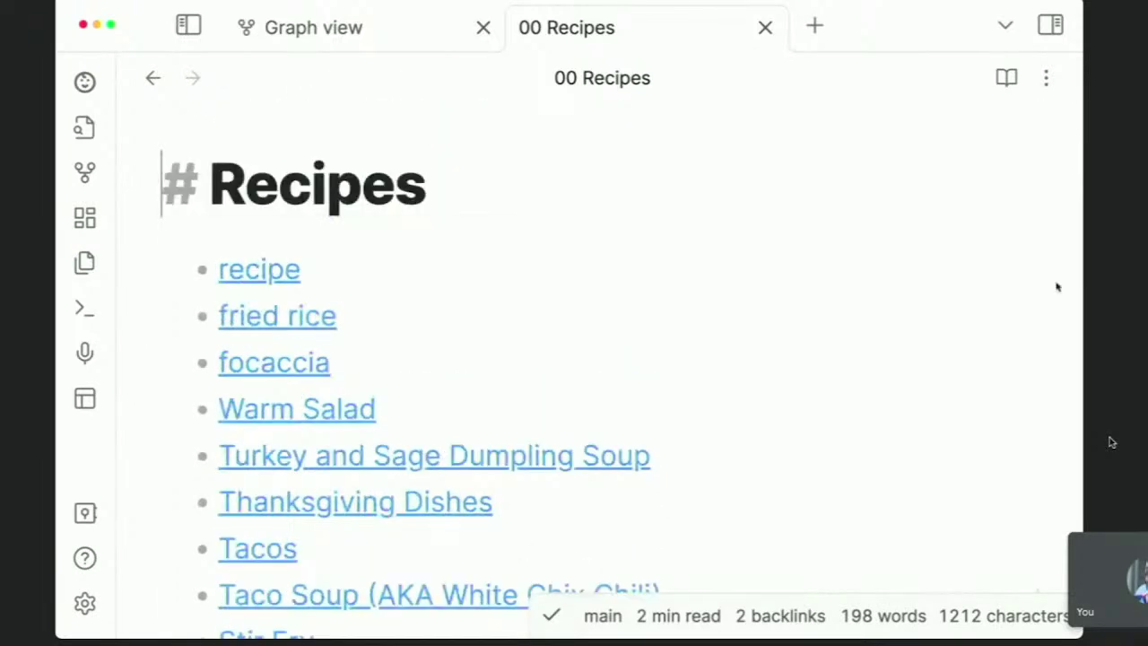
Show the source of the recipe list's dataview block, highlight #recipe in "list from #recipe", and return to the rendered list
{"action": "left_click", "coordinate": [1008, 243]}
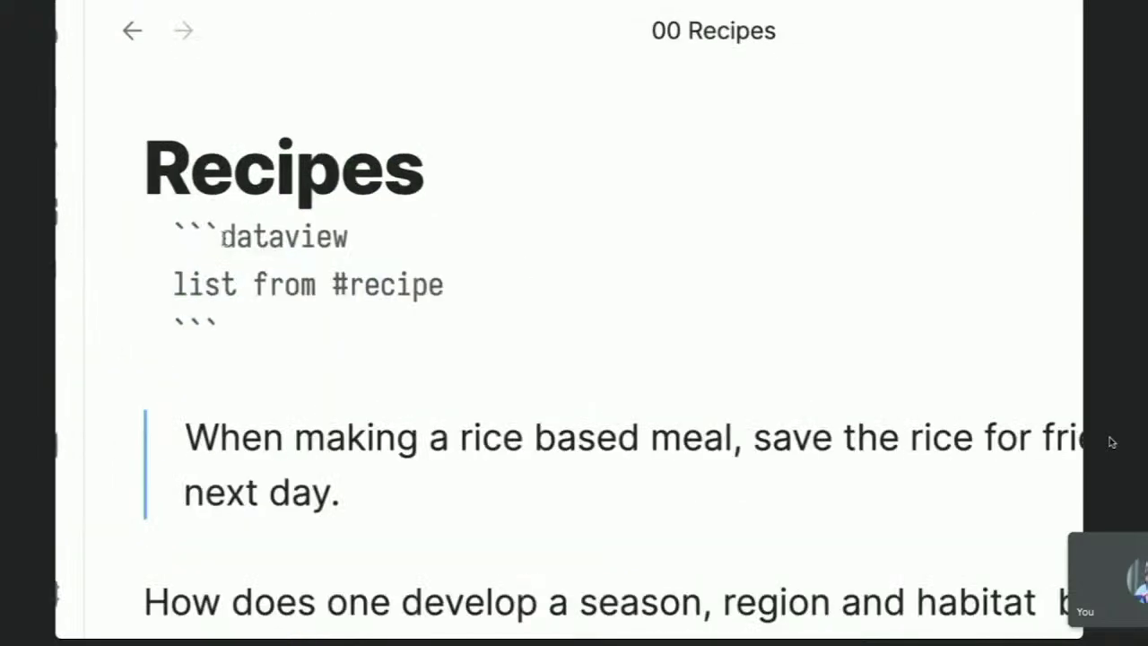
{"action": "left_click", "coordinate": [206, 289]}
{"action": "left_click", "coordinate": [396, 287]}
{"action": "double_click", "coordinate": [446, 287]}
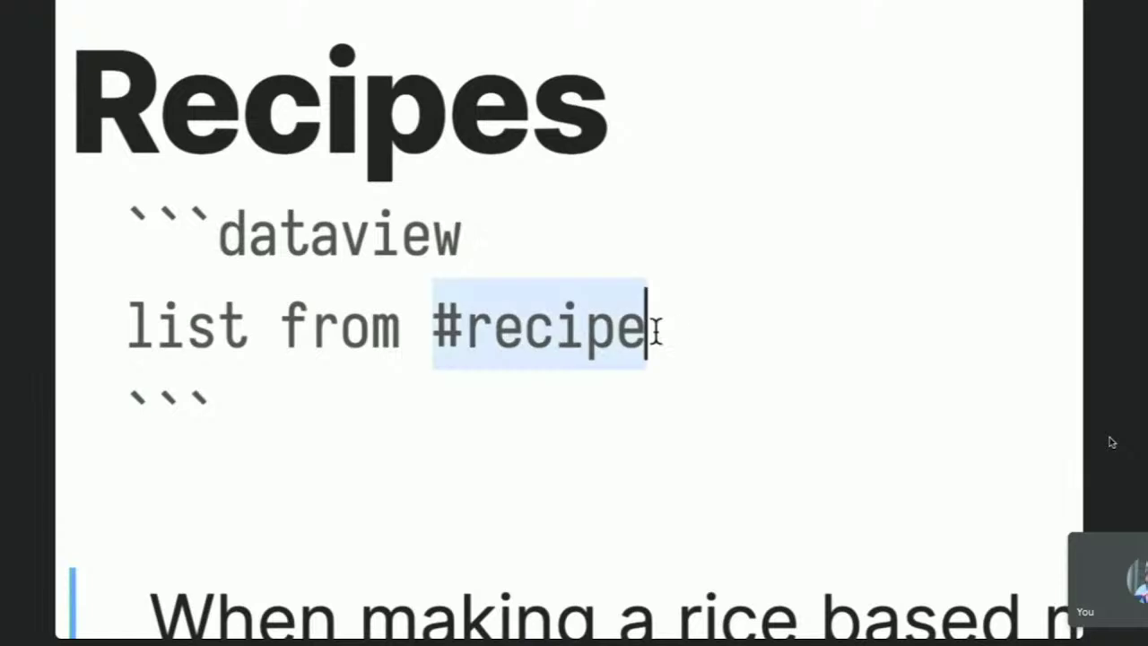
{"action": "left_click", "coordinate": [610, 108]}
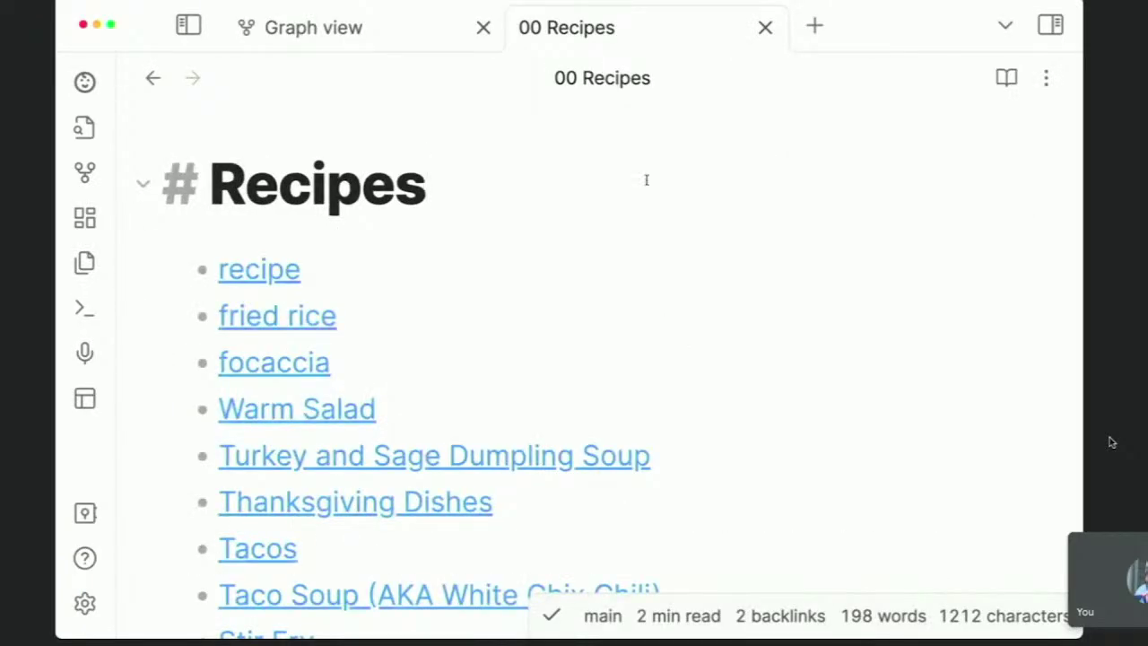
Examine the whole 00 Recipes note, from the generated links to the Maps of Content notes and meal ideas, and return to the heading
{"action": "scroll", "coordinate": [618, 514], "scroll_direction": "down", "scroll_amount": 3}
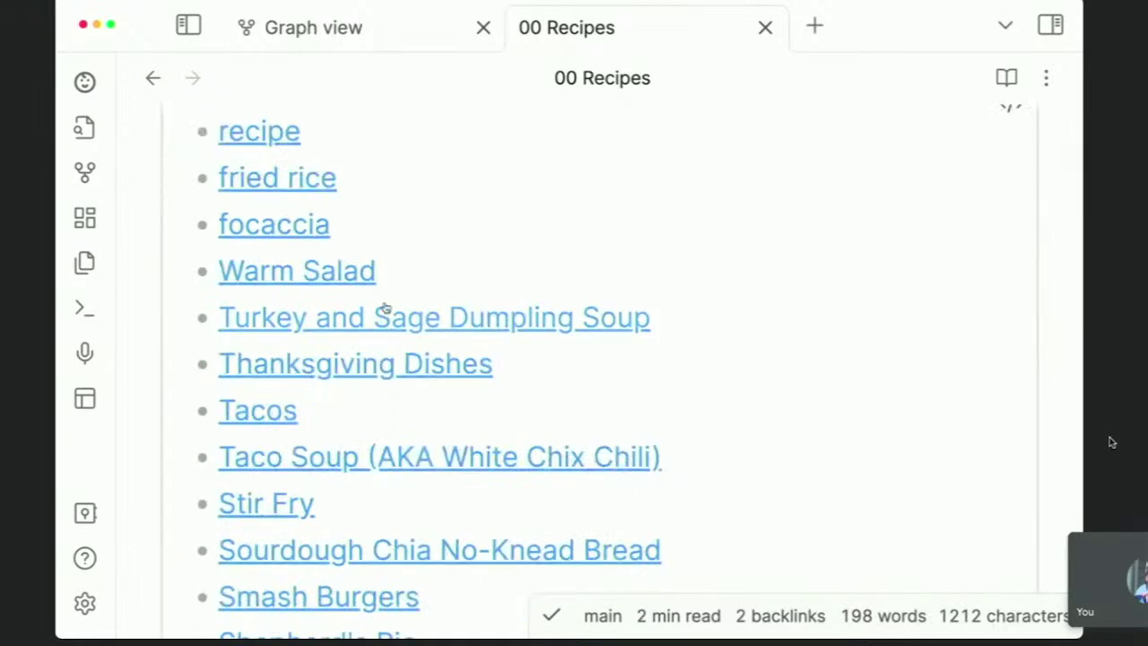
{"action": "scroll", "coordinate": [384, 308], "scroll_direction": "down", "scroll_amount": 3}
{"action": "scroll", "coordinate": [422, 350], "scroll_direction": "down", "scroll_amount": 3}
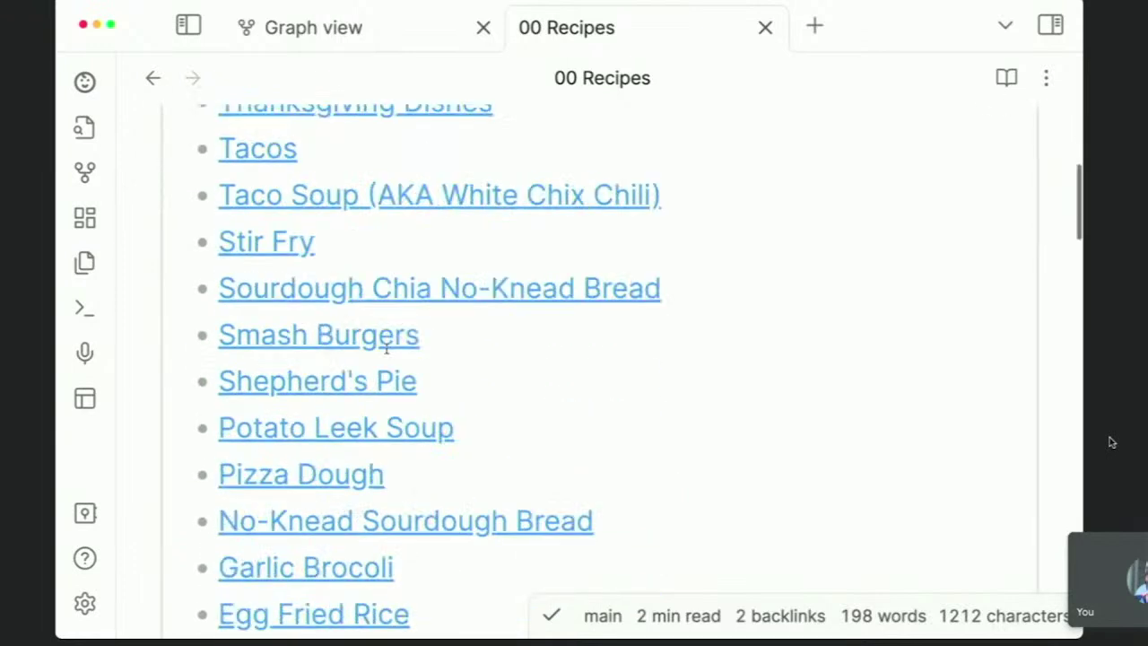
{"action": "scroll", "coordinate": [387, 347], "scroll_direction": "down", "scroll_amount": 4}
{"action": "scroll", "coordinate": [292, 373], "scroll_direction": "down", "scroll_amount": 9}
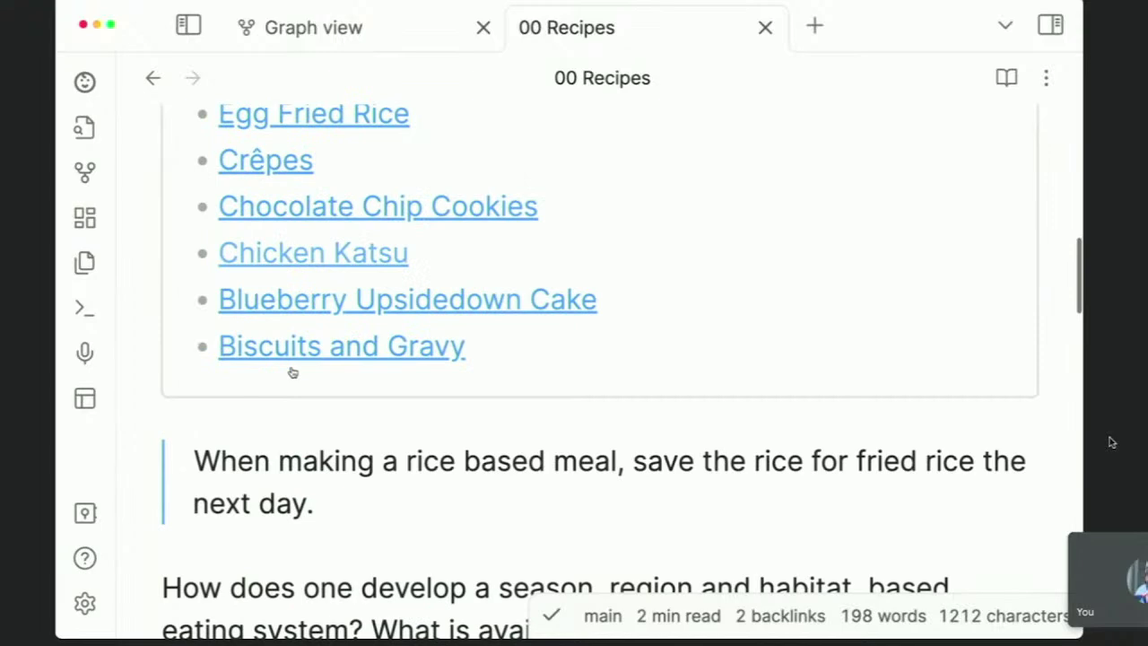
{"action": "scroll", "coordinate": [443, 413], "scroll_direction": "down", "scroll_amount": 5}
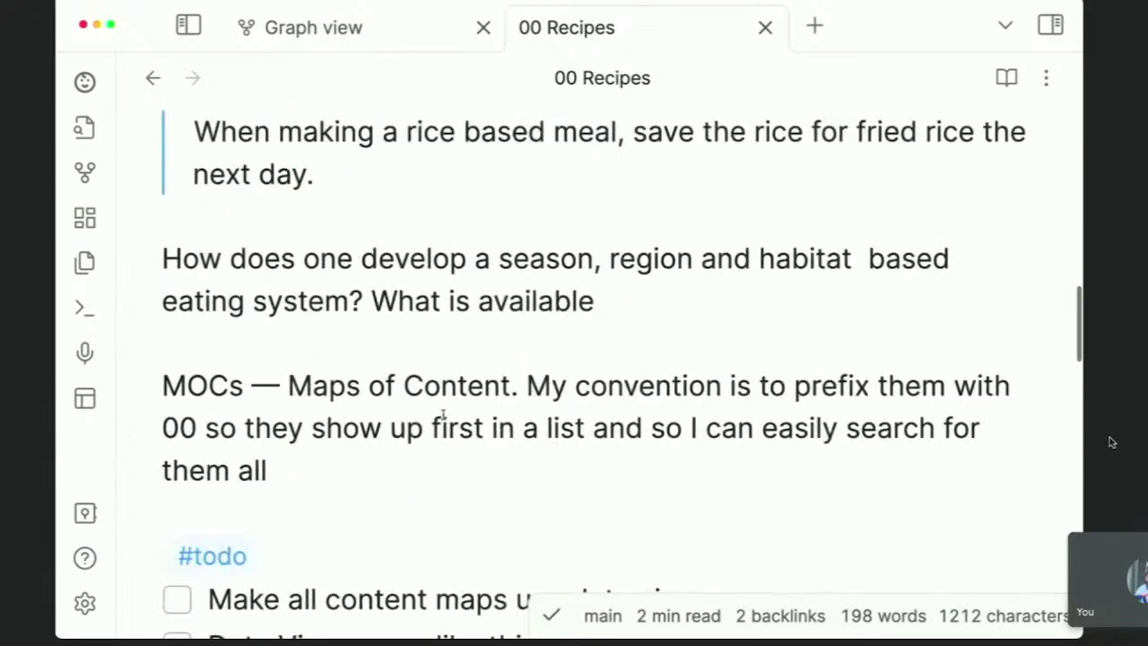
{"action": "scroll", "coordinate": [443, 414], "scroll_direction": "down", "scroll_amount": 15}
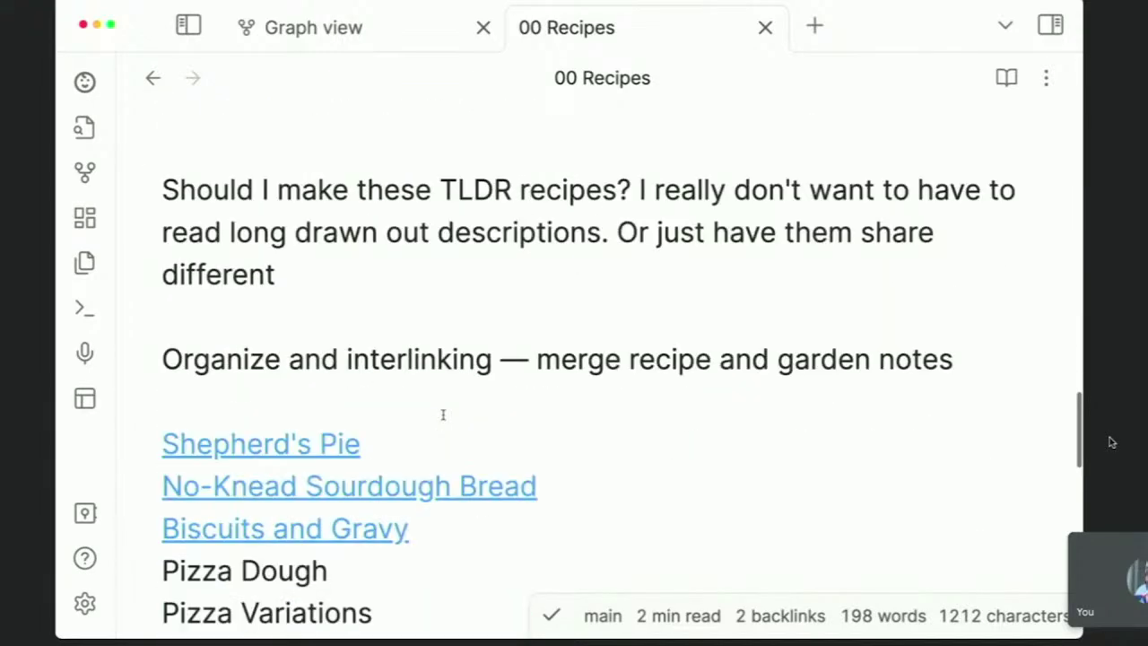
{"action": "scroll", "coordinate": [443, 413], "scroll_direction": "down", "scroll_amount": 11}
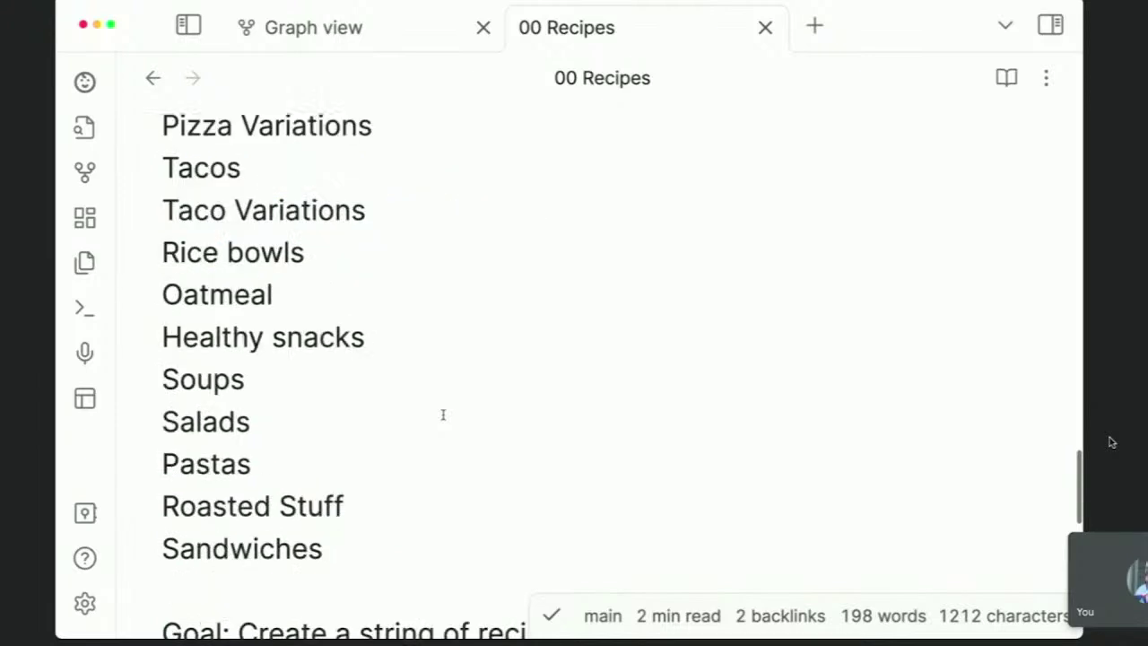
{"action": "scroll", "coordinate": [443, 414], "scroll_direction": "down", "scroll_amount": 4}
{"action": "scroll", "coordinate": [590, 229], "scroll_direction": "up", "scroll_amount": 20}
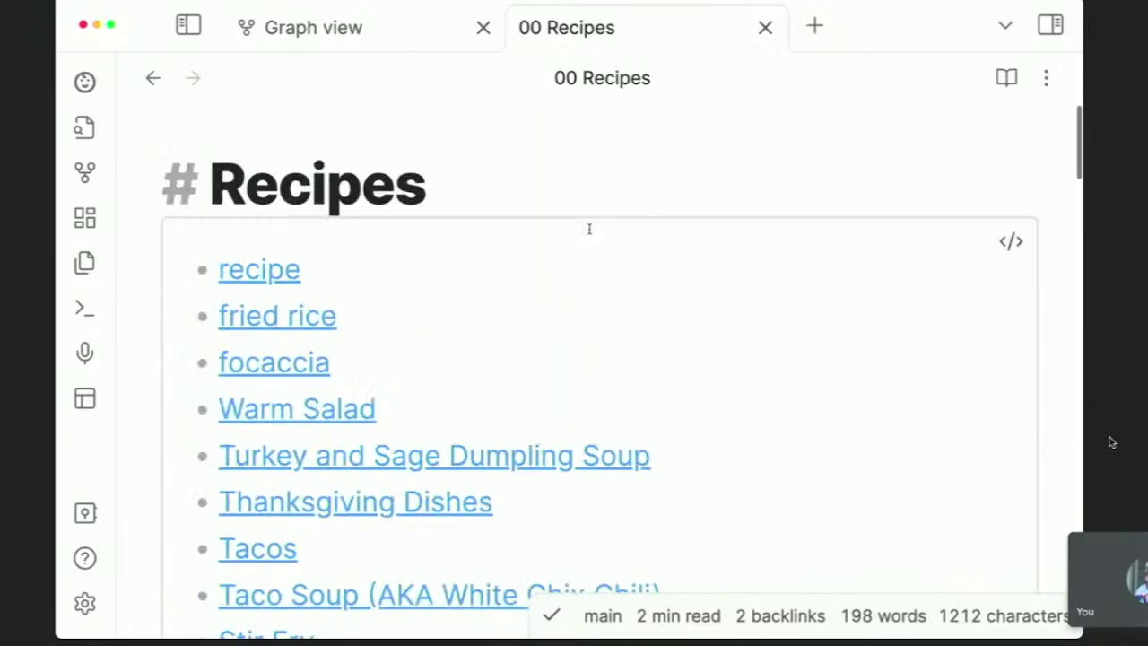
Bring up the Garden vault's Blueberry Pie note and switch to the browser with the editor suggester issue
{"action": "left_click", "coordinate": [514, 175]}
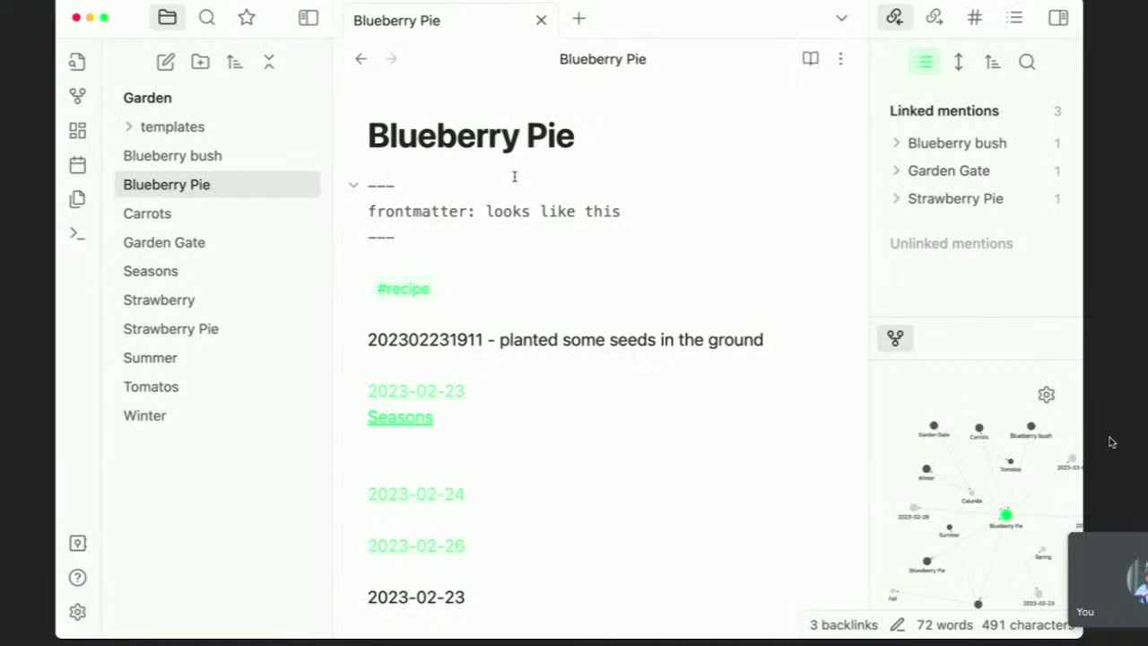
{"action": "key", "text": "super+Tab"}
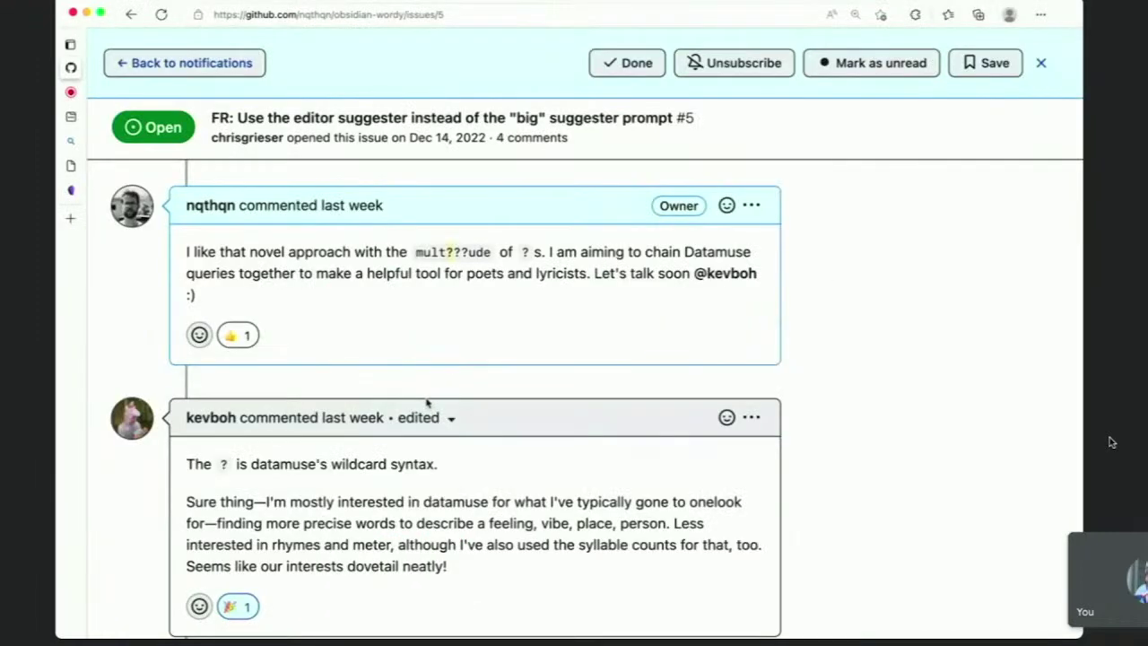
Alternate between the Blueberry Pie note and the Wordy issue, view the issue's beginning in the browser, and return to the note
{"action": "key", "text": "super+Tab"}
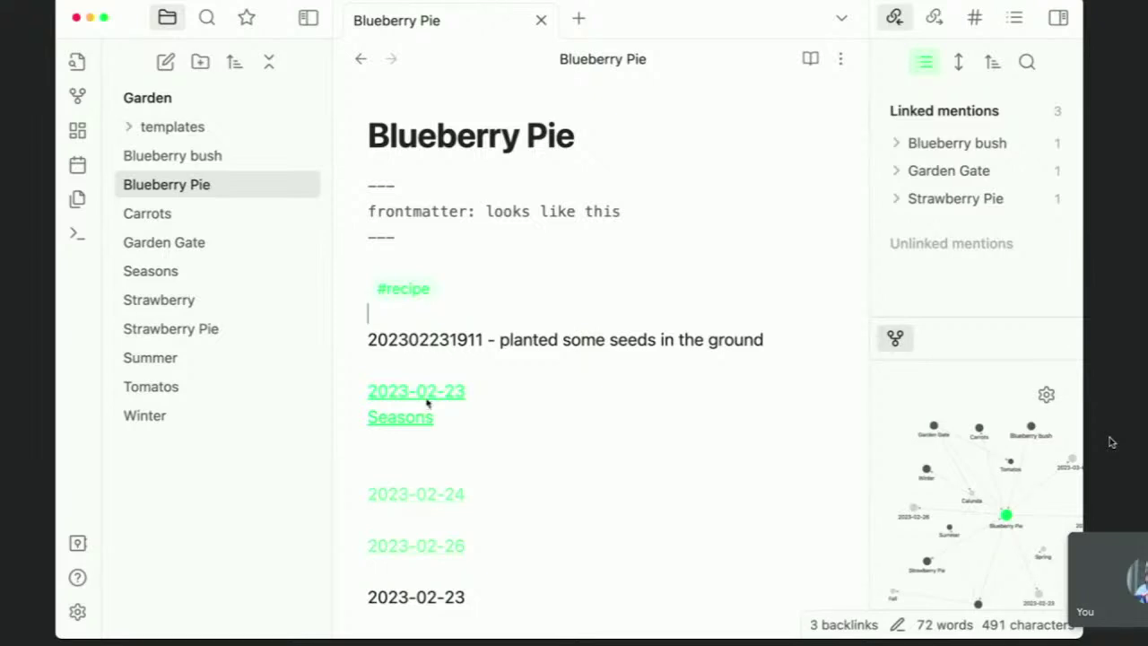
{"action": "key", "text": "super+Tab"}
{"action": "scroll", "coordinate": [428, 402], "scroll_direction": "up", "scroll_amount": 20}
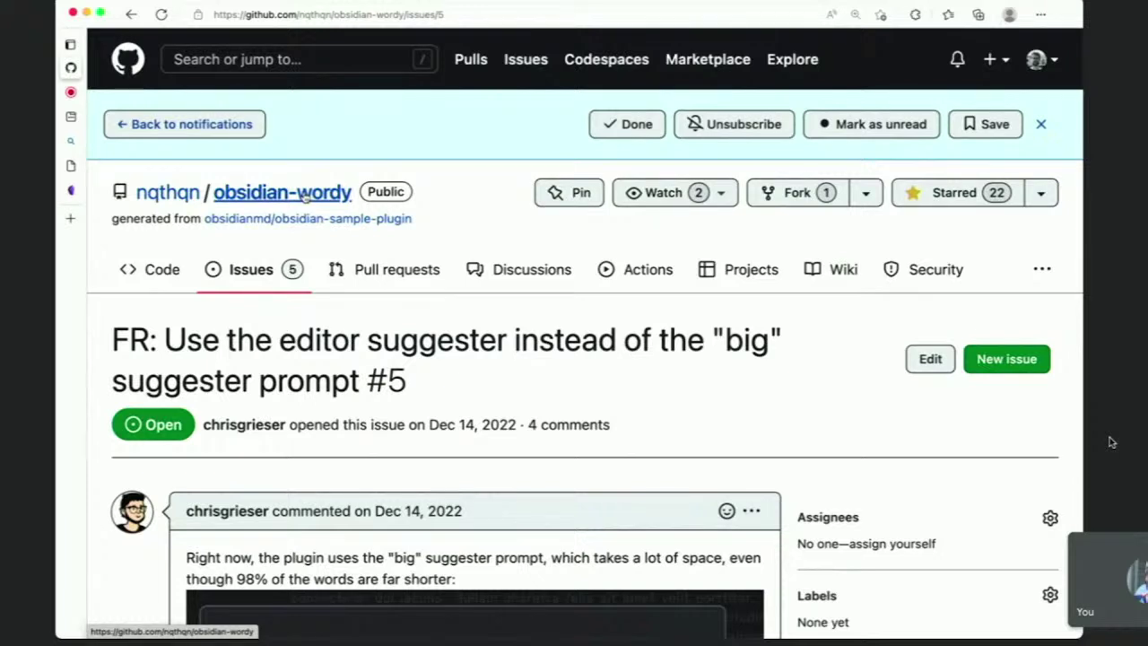
{"action": "key", "text": "super+Tab"}
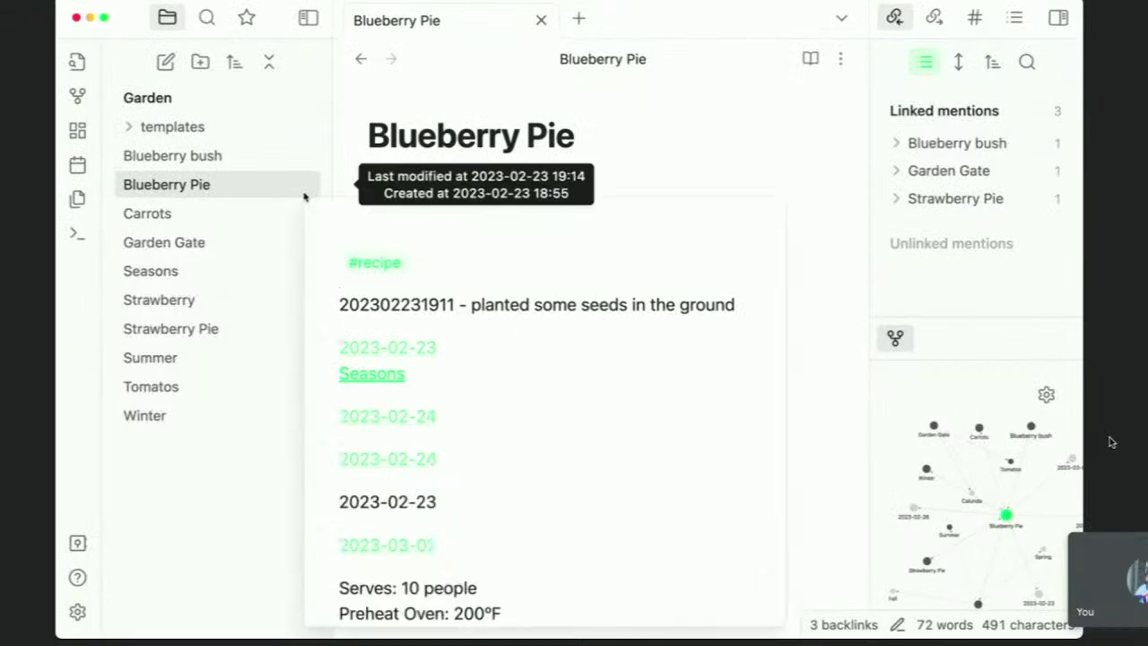
Switch to the iTerm terminal and clear its screen at the home folder
{"action": "key", "text": "super+o"}
{"action": "key", "text": "Escape"}
{"action": "key", "text": "super+space"}
{"action": "type", "text": "iter"}
{"action": "key", "text": "Return"}
{"action": "type", "text": "cd nate/"}
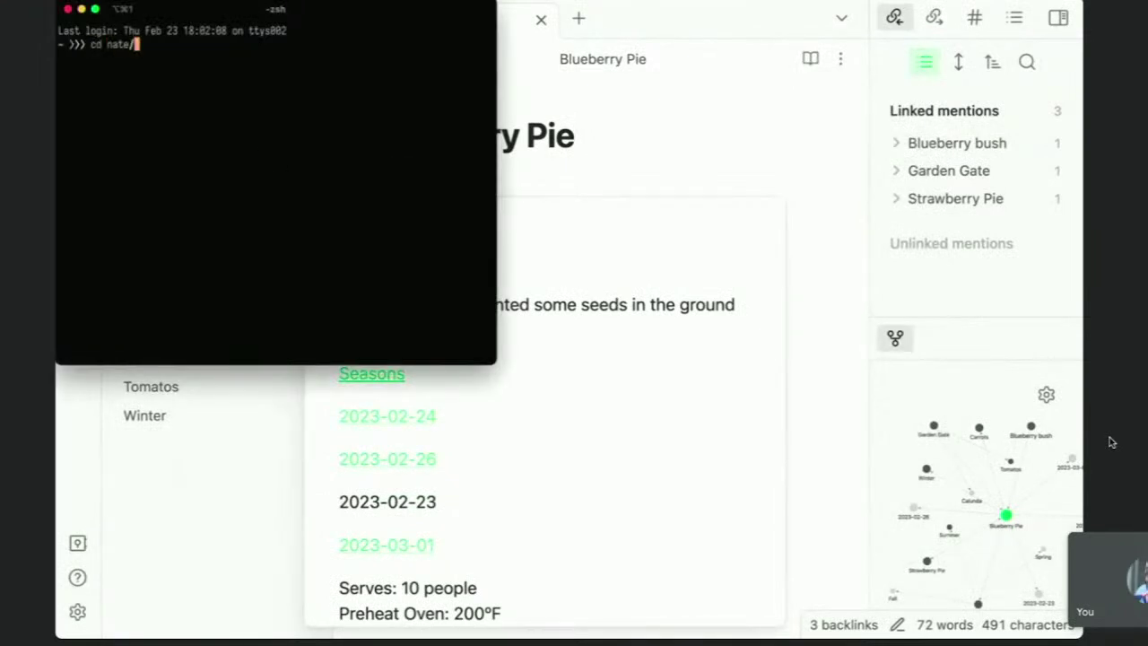
{"action": "key", "text": "Return"}
{"action": "type", "text": "clear"}
{"action": "key", "text": "Return"}
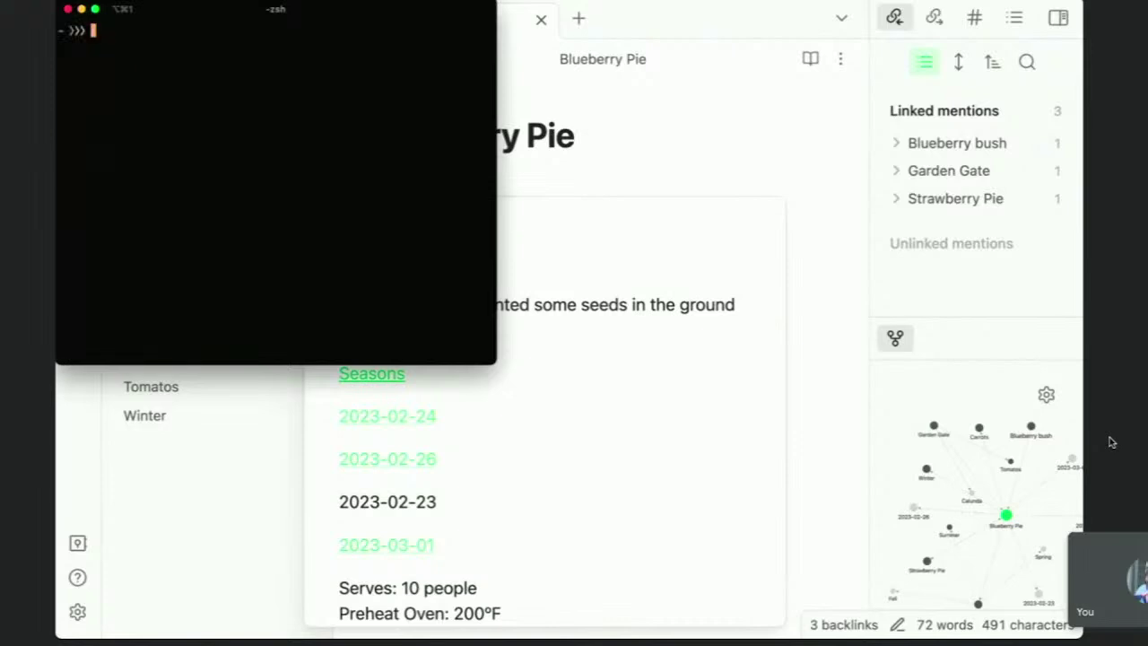
Change into the Garden folder in the terminal and list its files
{"action": "type", "text": "cd Garden"}
{"action": "key", "text": "Return"}
{"action": "type", "text": "ls"}
{"action": "key", "text": "Return"}
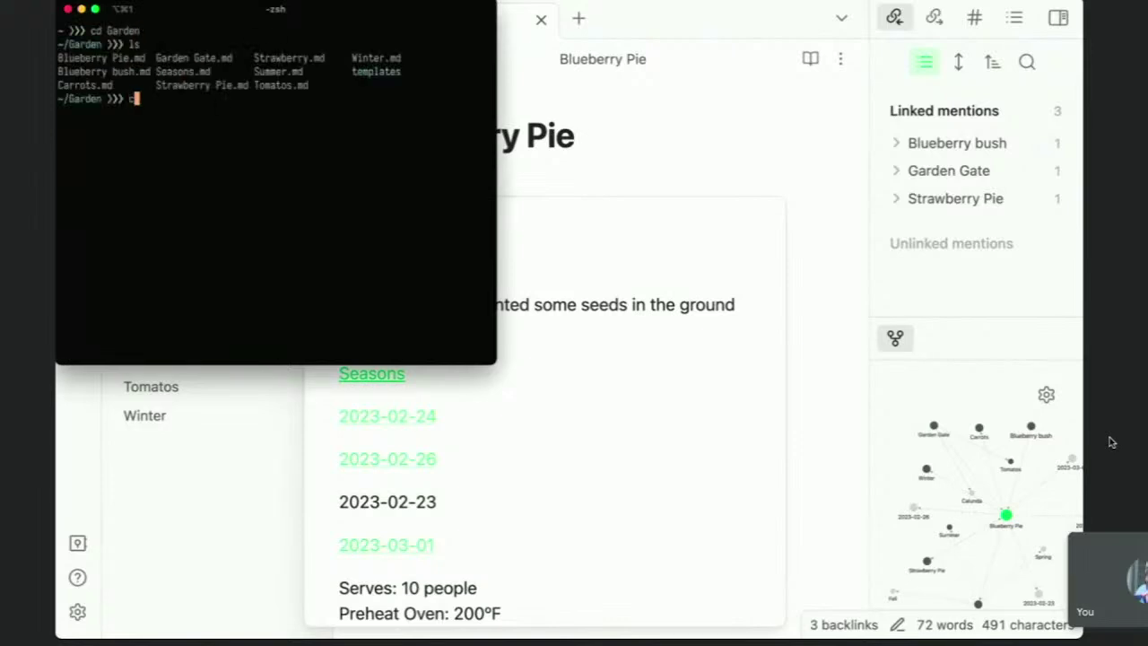
Enlarge the terminal text by several levels and clear the screen
{"action": "key", "text": "super+equal"}
{"action": "key", "text": "super+equal"}
{"action": "type", "text": "c"}
{"action": "key", "text": "super+equal"}
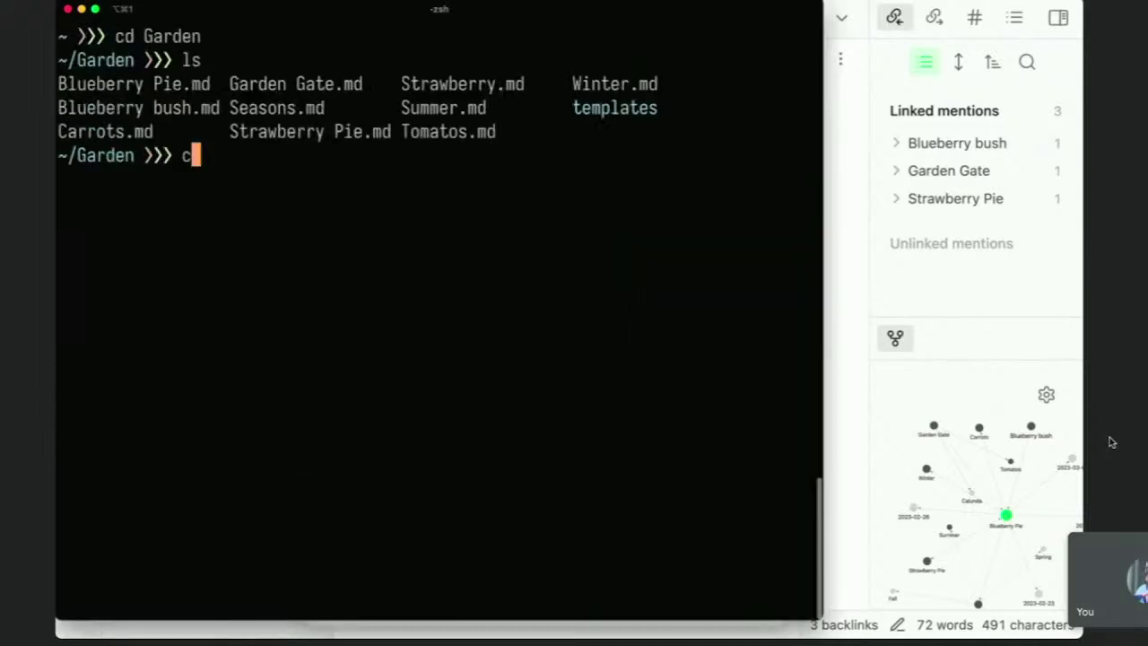
{"action": "key", "text": "super+equal"}
{"action": "type", "text": "clear"}
{"action": "key", "text": "Return"}
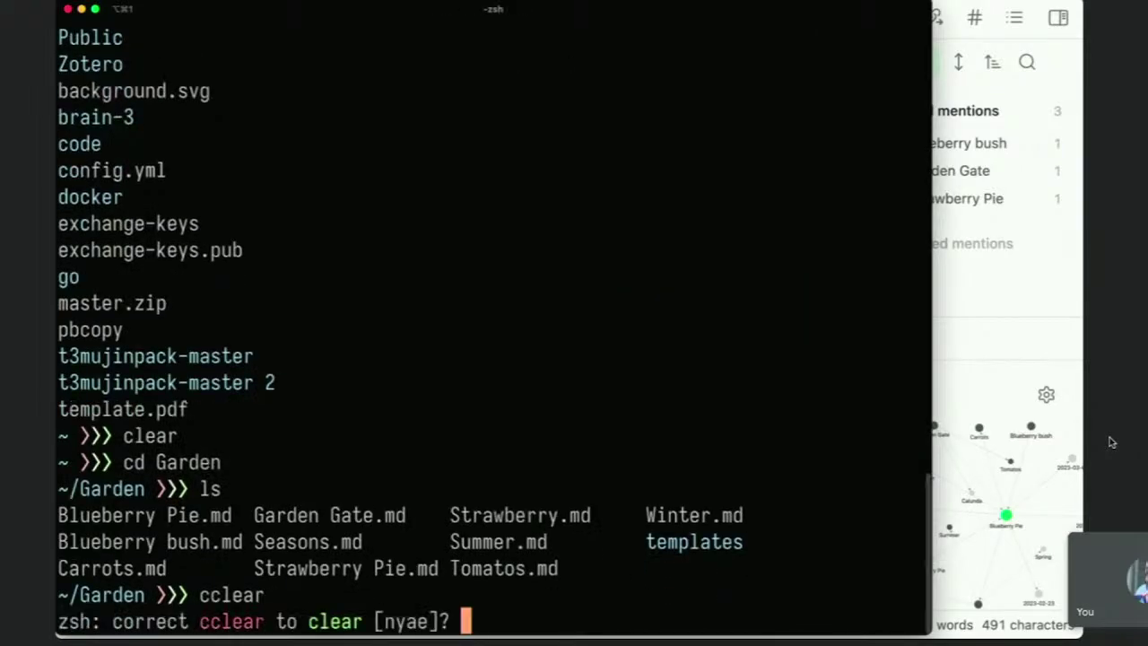
{"action": "key", "text": "ctrl+c"}
{"action": "type", "text": "clear"}
{"action": "key", "text": "Return"}
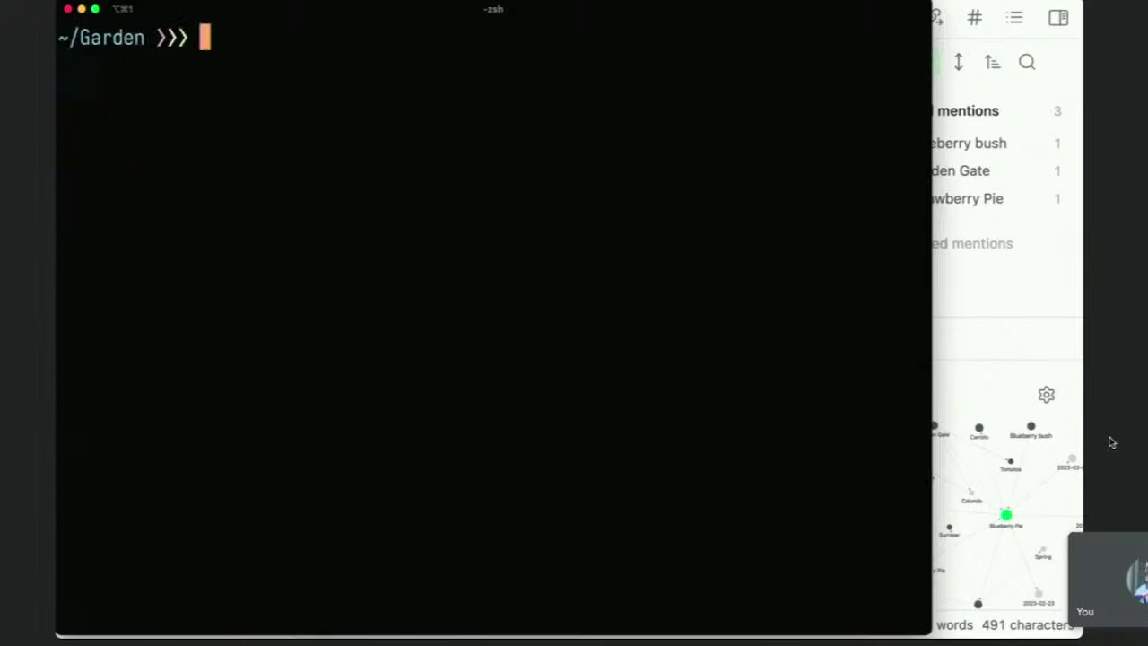
List the Garden folder with ls, enlarge the text once more, and list it in long format with ls -l
{"action": "type", "text": "ls"}
{"action": "key", "text": "Return"}
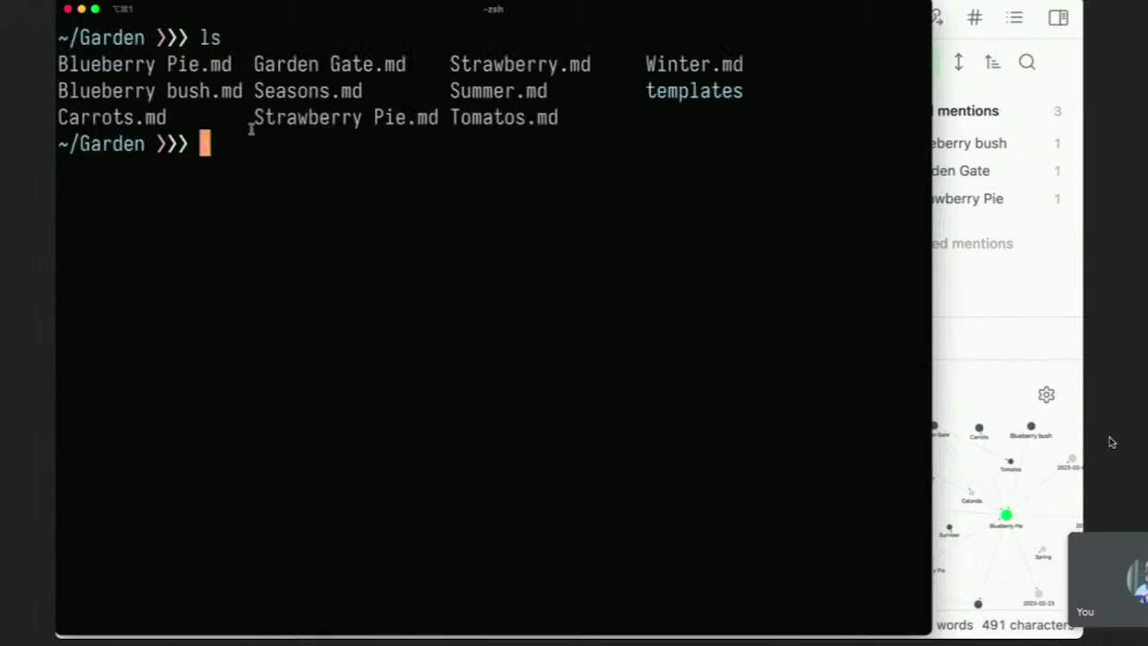
{"action": "key", "text": "super+equal"}
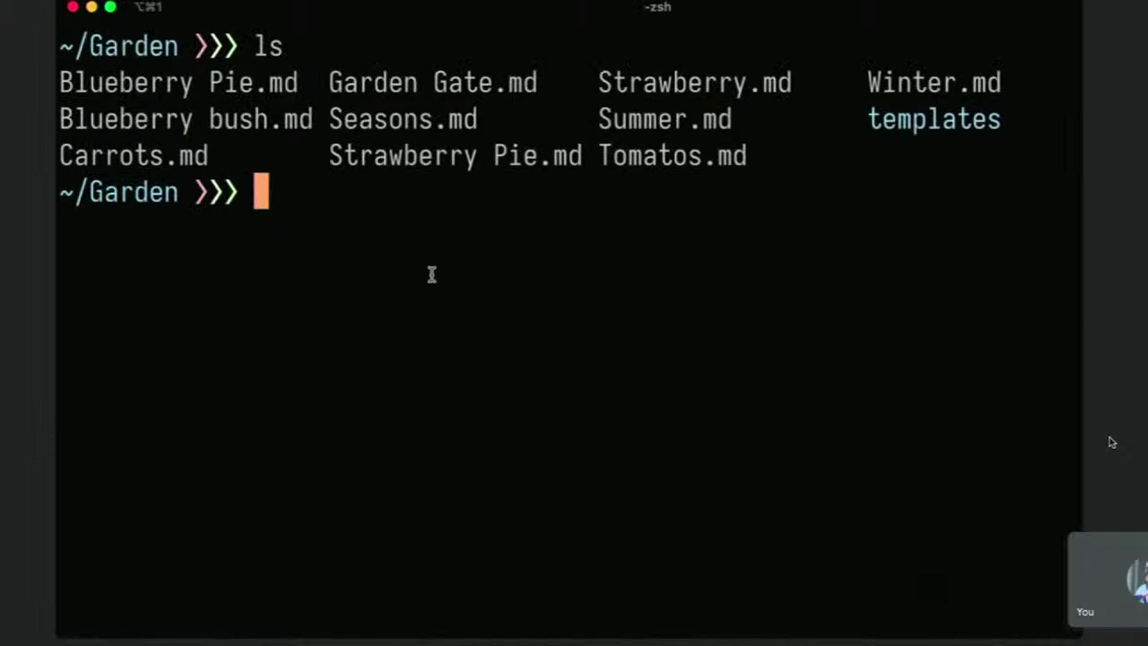
{"action": "type", "text": "ls -l"}
{"action": "key", "text": "Return"}
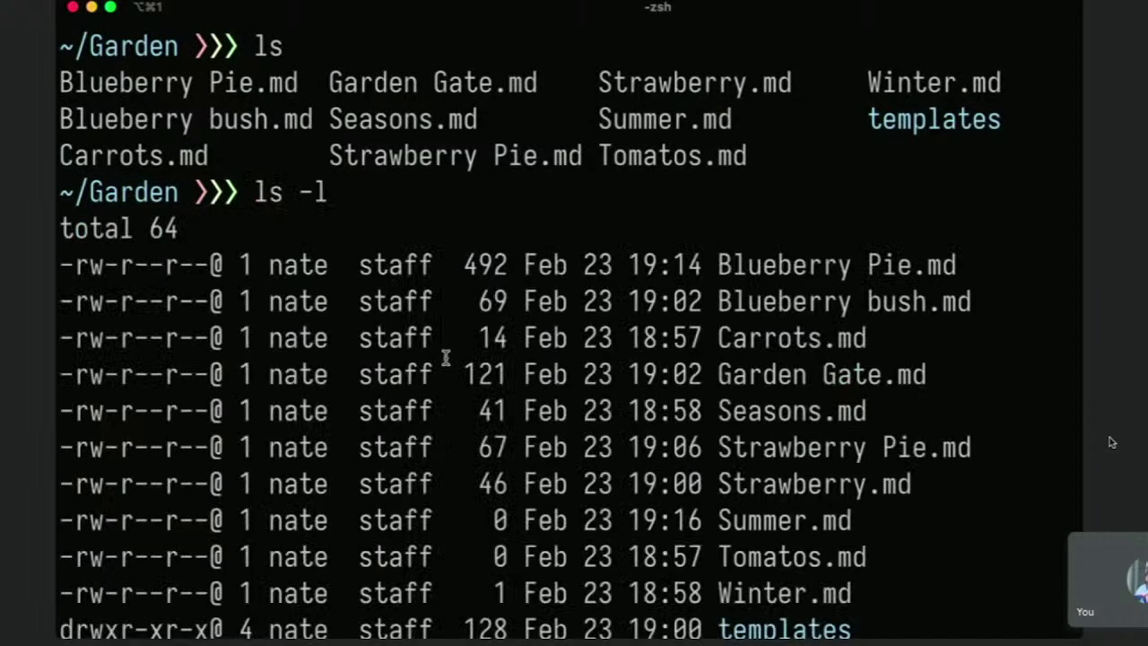
Clear the terminal and list the Garden files one per line with ls -1
{"action": "key", "text": "ctrl+l"}
{"action": "type", "text": "ls -1"}
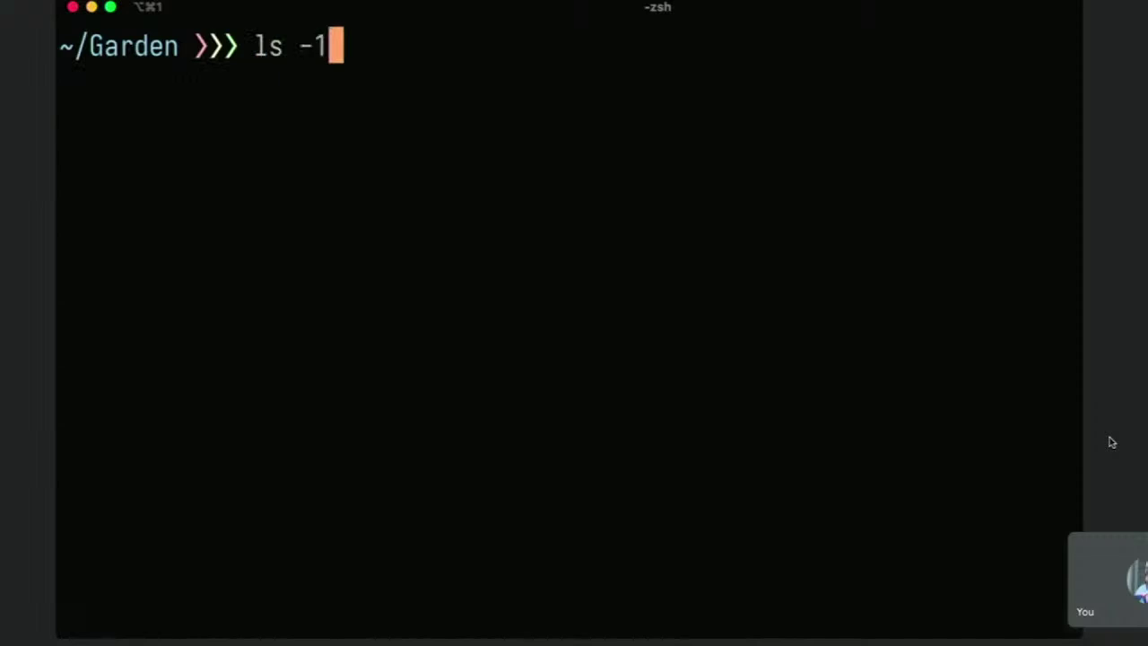
{"action": "key", "text": "Return"}
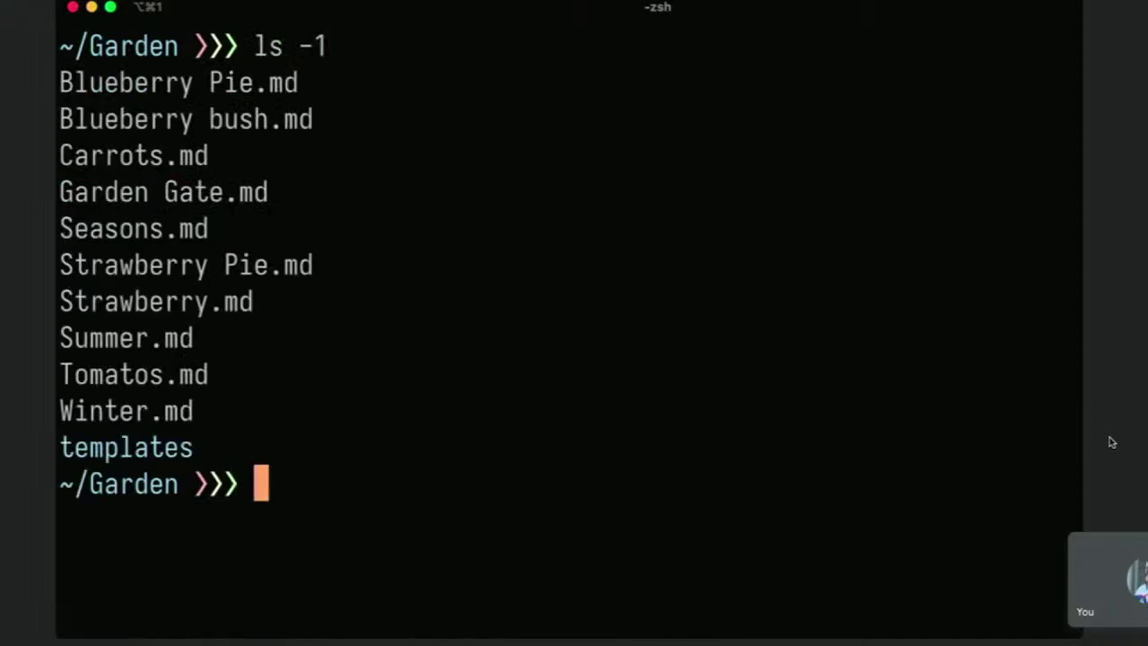
List the Garden folder including hidden entries with ls -1 -a, highlight the .obsidian folder, and look through the listing
{"action": "type", "text": "ls -l"}
{"action": "key", "text": "BackSpace"}
{"action": "type", "text": "1 -a"}
{"action": "key", "text": "Return"}
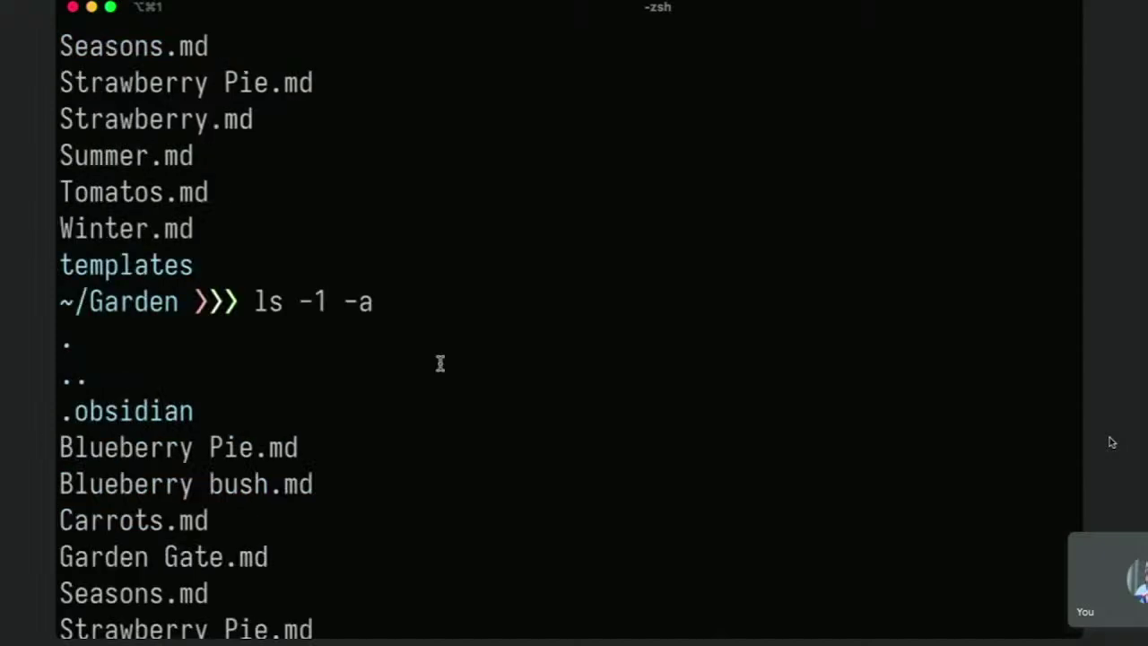
{"action": "left_click_drag", "start_coordinate": [59, 411], "coordinate": [199, 410]}
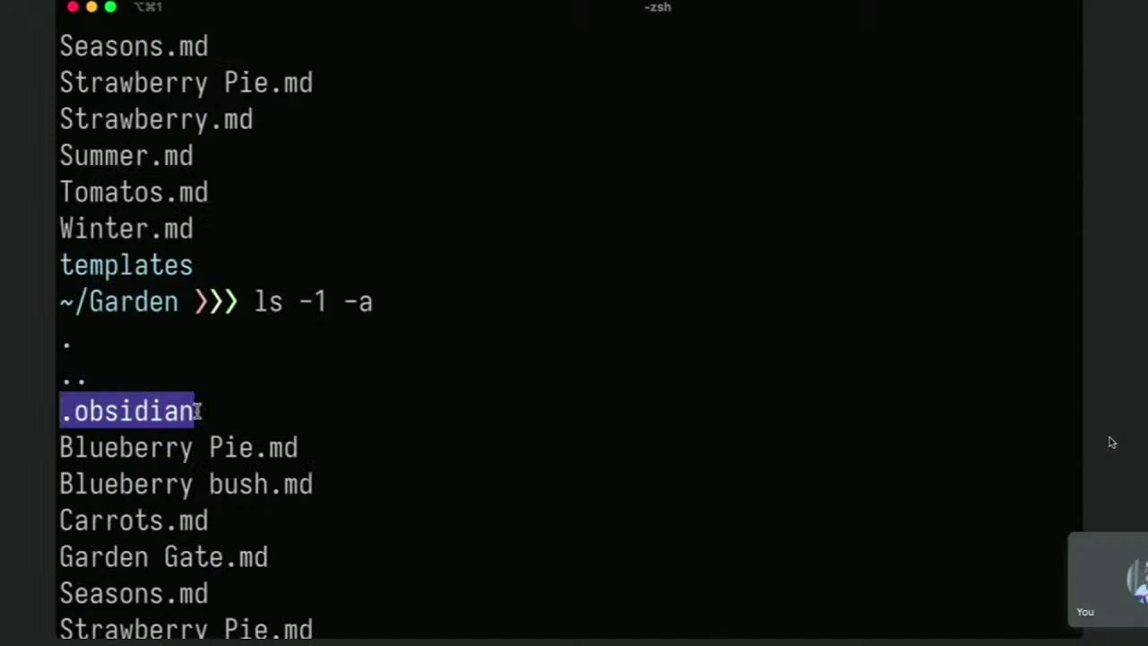
{"action": "left_click", "coordinate": [199, 411]}
{"action": "scroll", "coordinate": [196, 414], "scroll_direction": "down", "scroll_amount": 1}
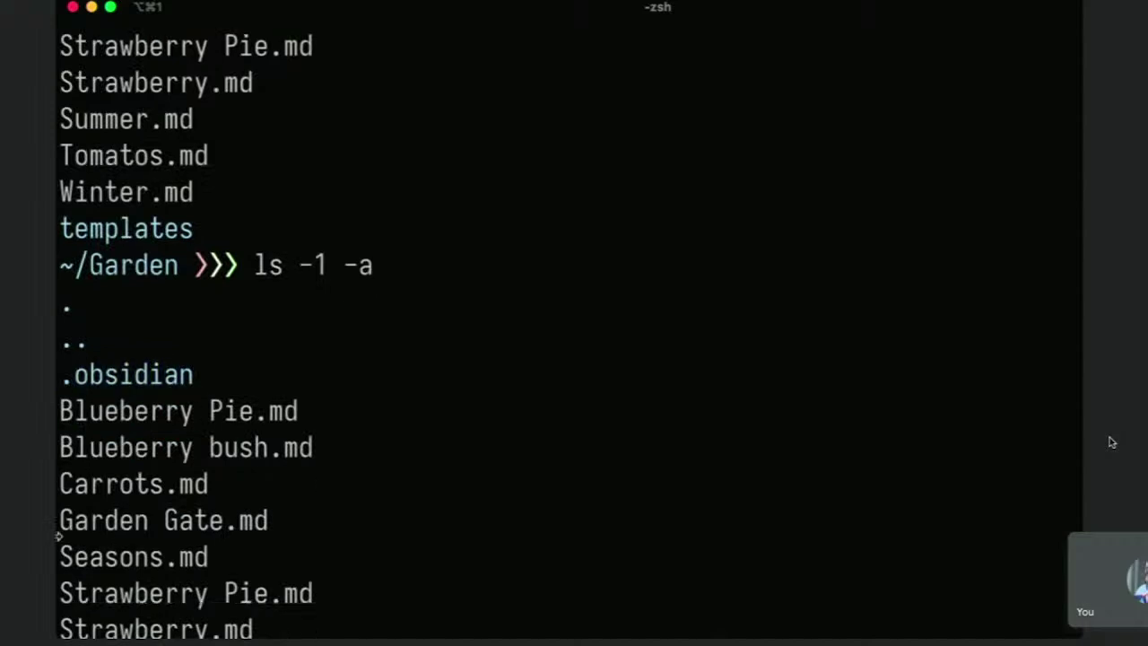
{"action": "scroll", "coordinate": [58, 536], "scroll_direction": "down", "scroll_amount": 2}
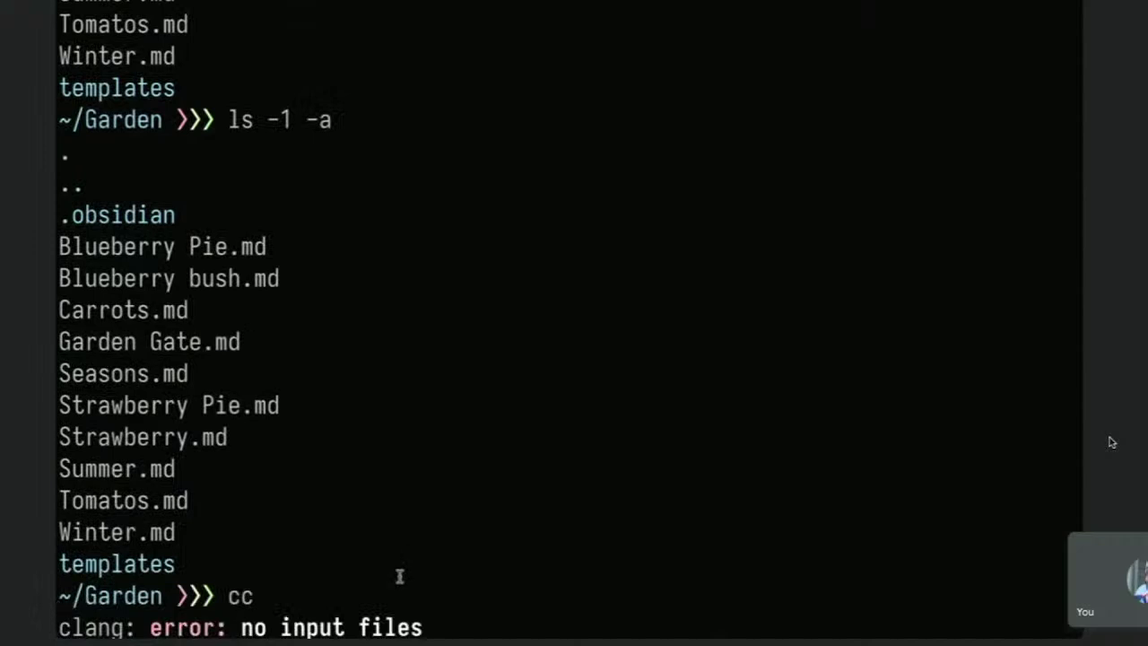
Clear the terminal and print the contents of Carrots.md with cat
{"action": "key", "text": "ctrl+l"}
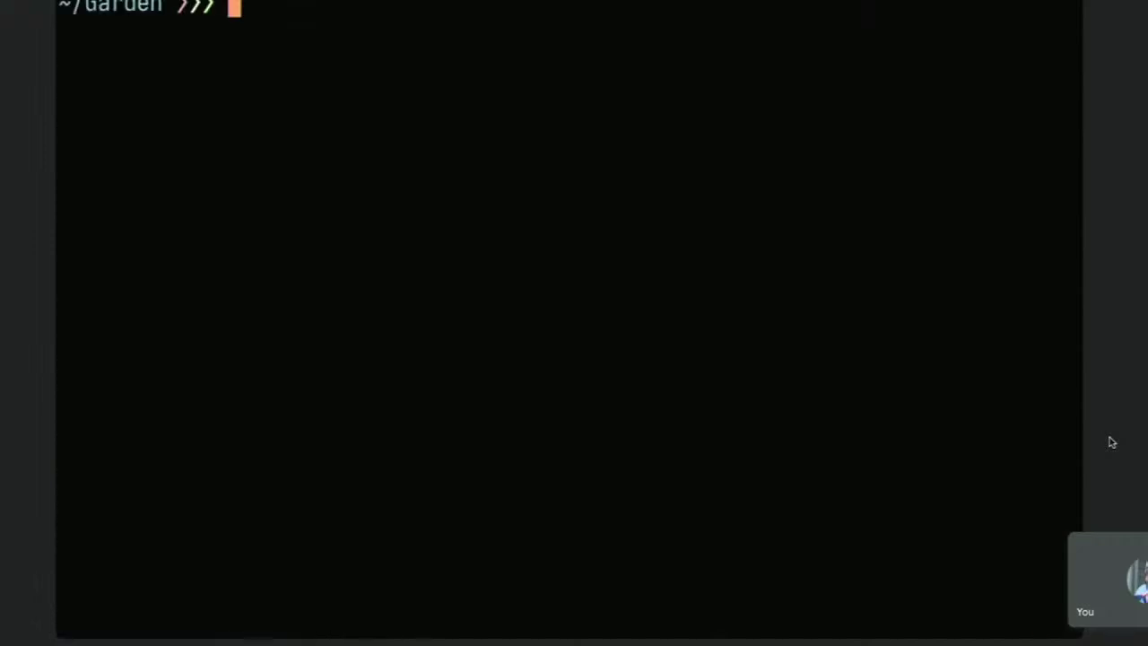
{"action": "type", "text": "cat Car"}
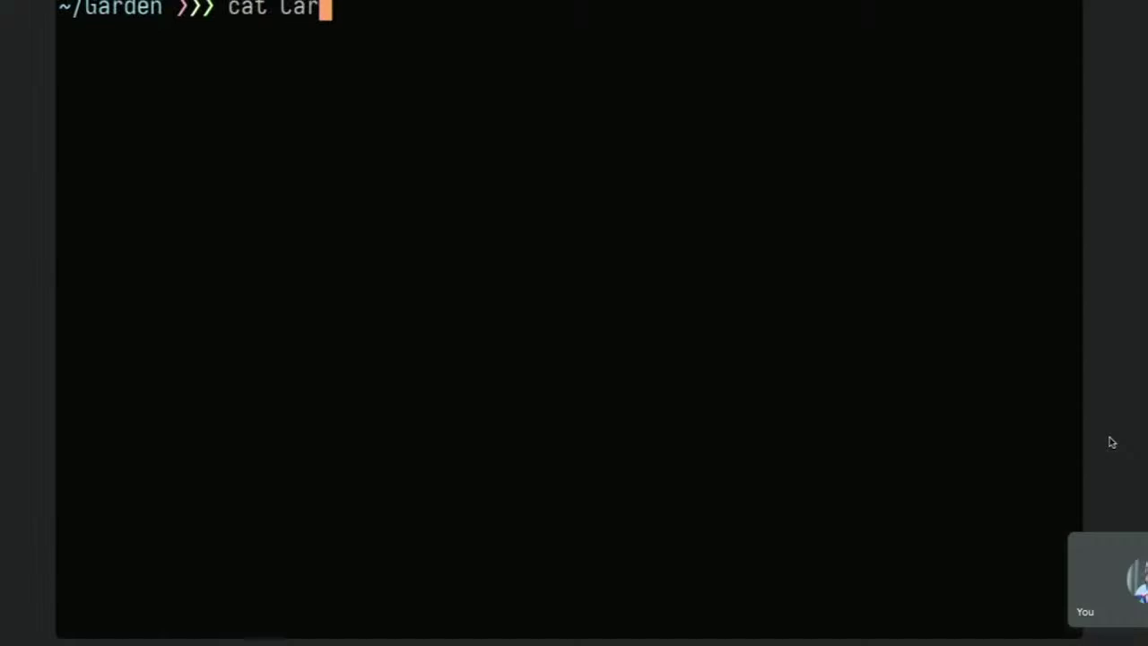
{"action": "key", "text": "Tab"}
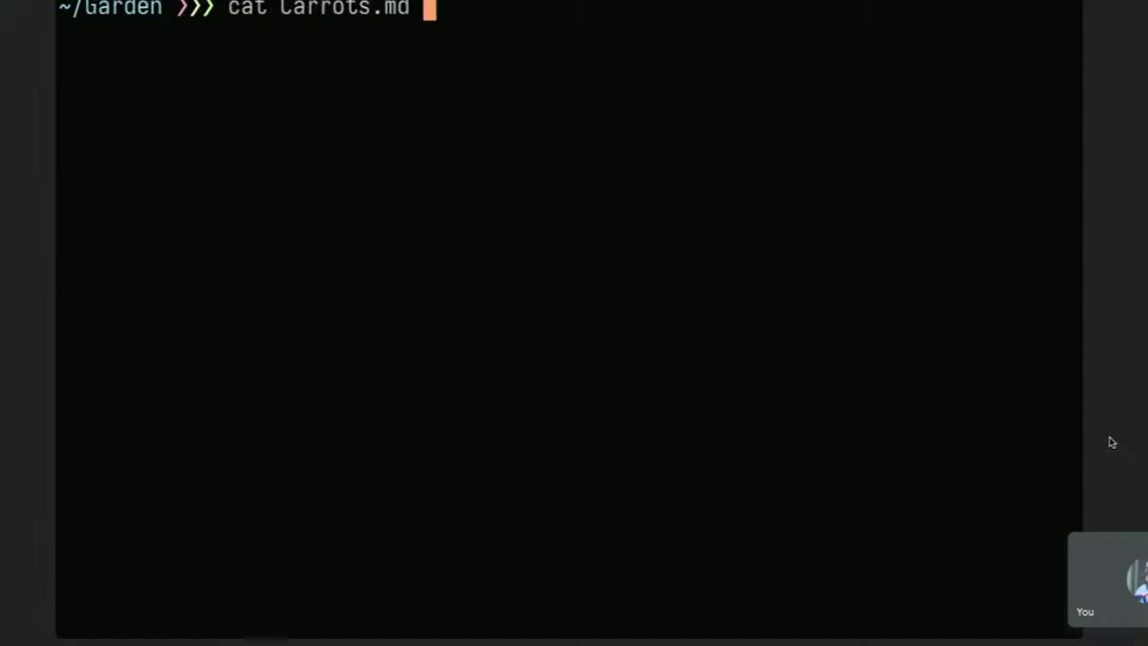
{"action": "key", "text": "Return"}
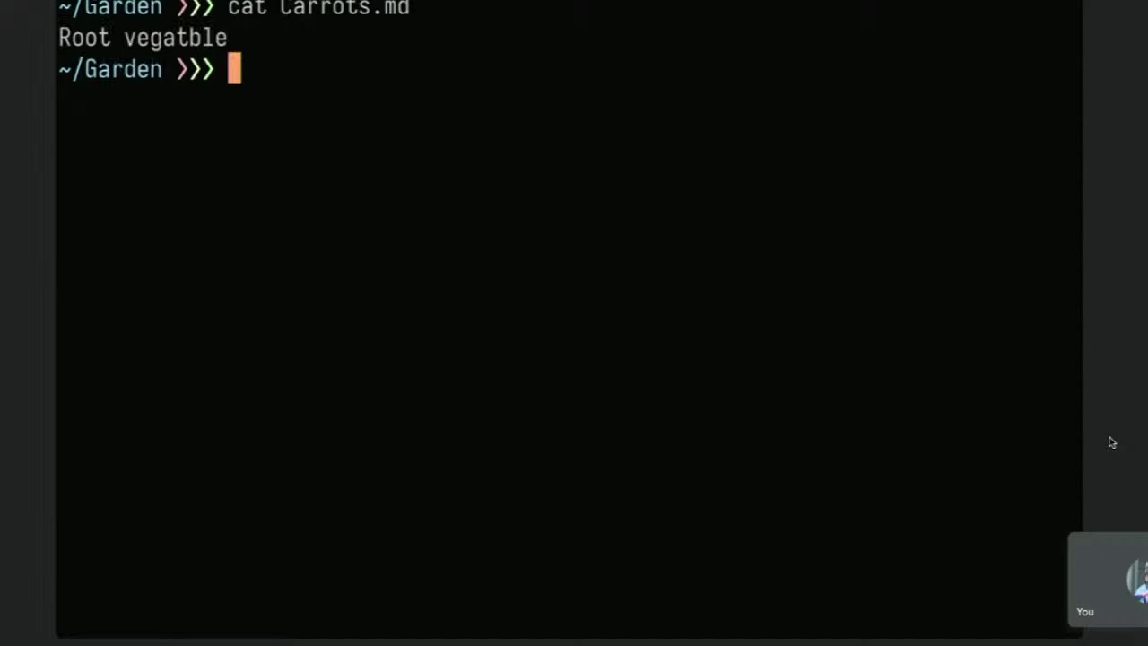
Display the structure of the .obsidian folder with the tree command
{"action": "type", "text": "tree .ob"}
{"action": "key", "text": "Tab"}
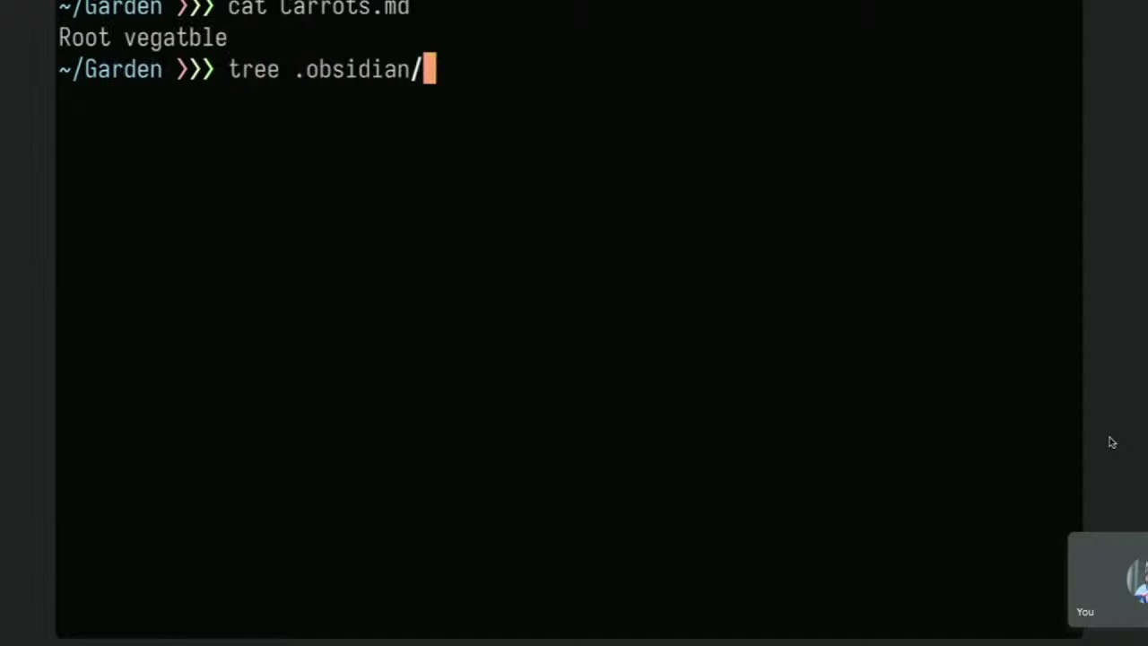
{"action": "key", "text": "Return"}
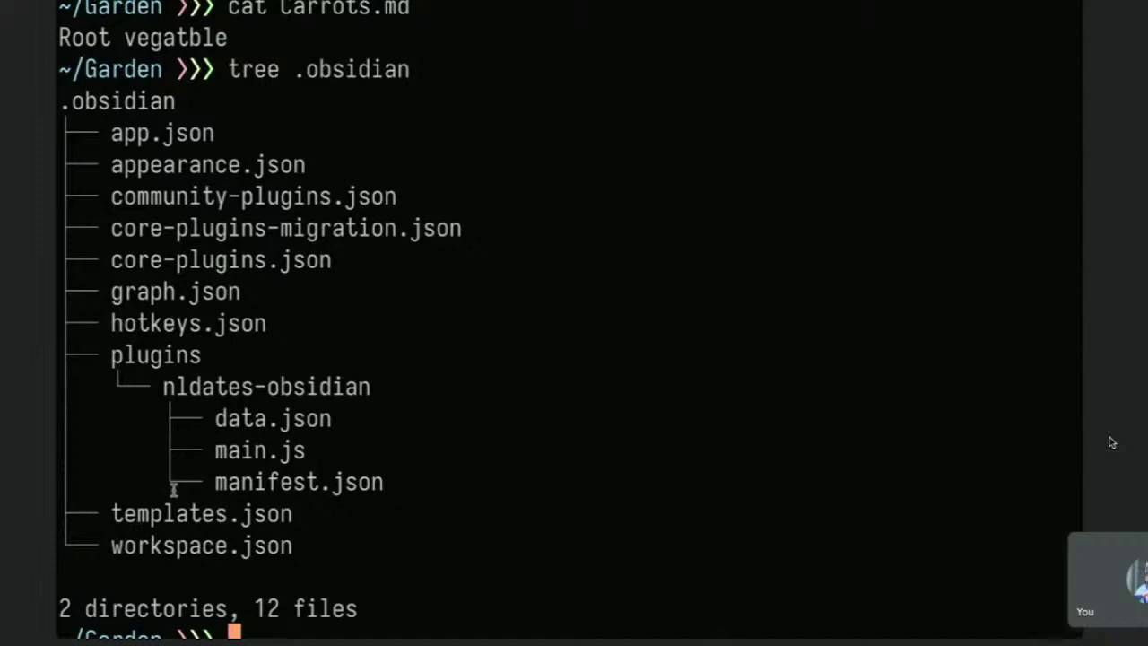
Examine the plugins folder in the tree, highlighting main.js, manifest.json and data.json under nldates-obsidian
{"action": "left_click_drag", "start_coordinate": [148, 377], "coordinate": [385, 482]}
{"action": "left_click", "coordinate": [190, 380]}
{"action": "scroll", "coordinate": [95, 472], "scroll_direction": "up", "scroll_amount": 5}
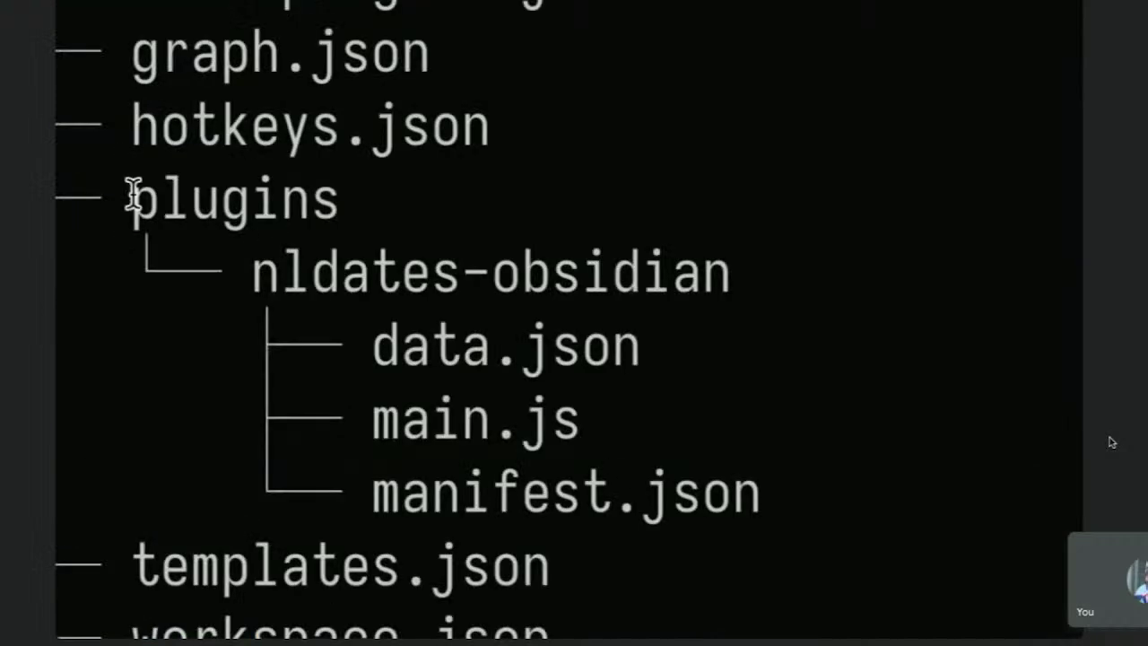
{"action": "left_click_drag", "start_coordinate": [133, 195], "coordinate": [753, 466]}
{"action": "double_click", "coordinate": [441, 429]}
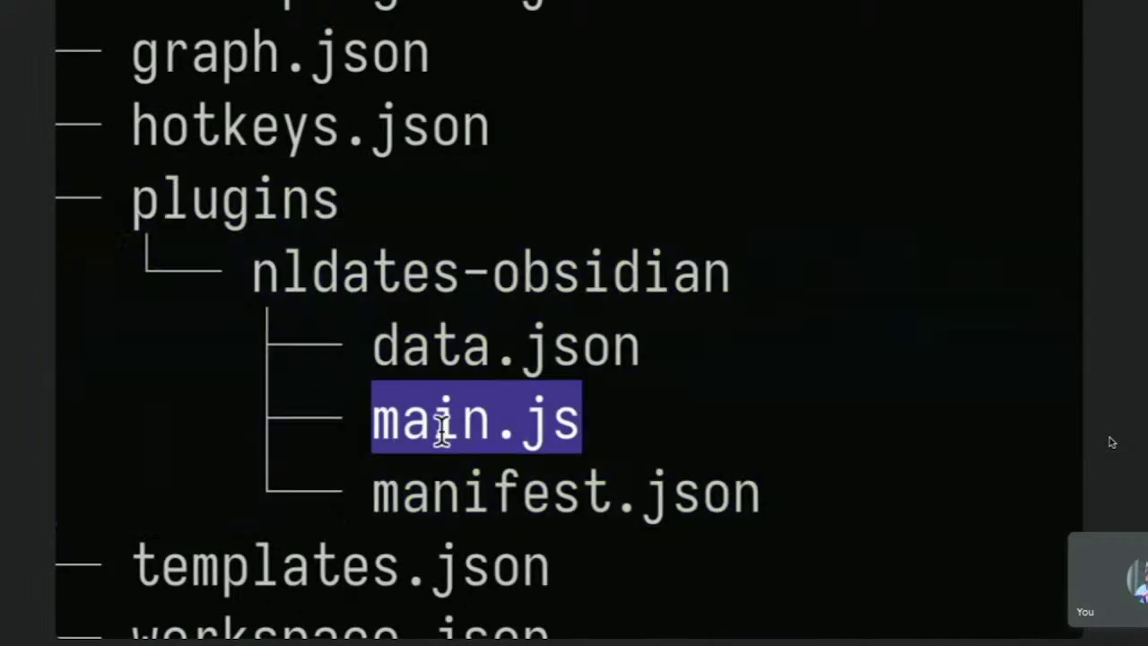
{"action": "left_click_drag", "start_coordinate": [433, 497], "coordinate": [640, 493]}
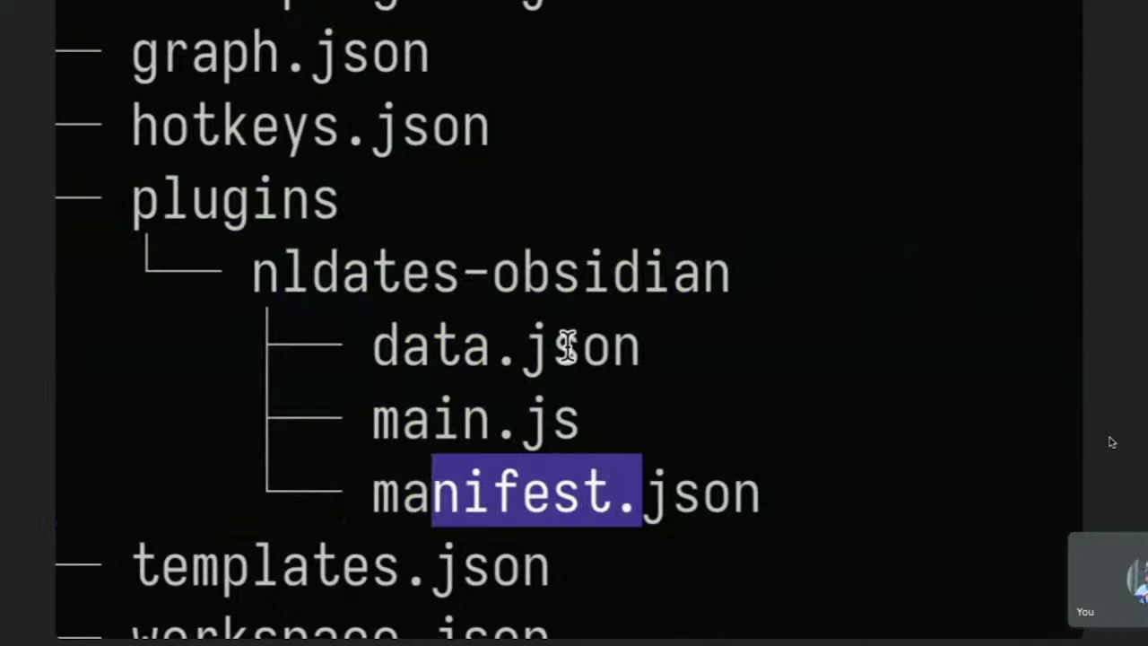
{"action": "left_click_drag", "start_coordinate": [612, 350], "coordinate": [374, 357]}
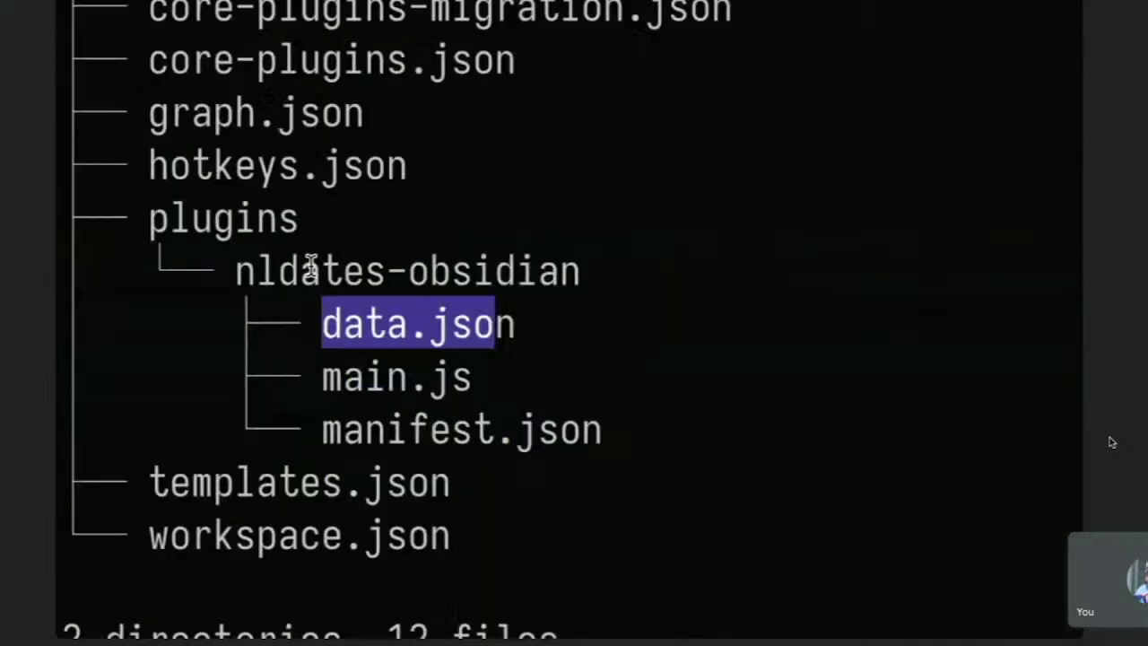
Look over the JSON configuration files in the .obsidian tree and highlight part of core-plugins-migration.json
{"action": "scroll", "coordinate": [218, 128], "scroll_direction": "up", "scroll_amount": 3}
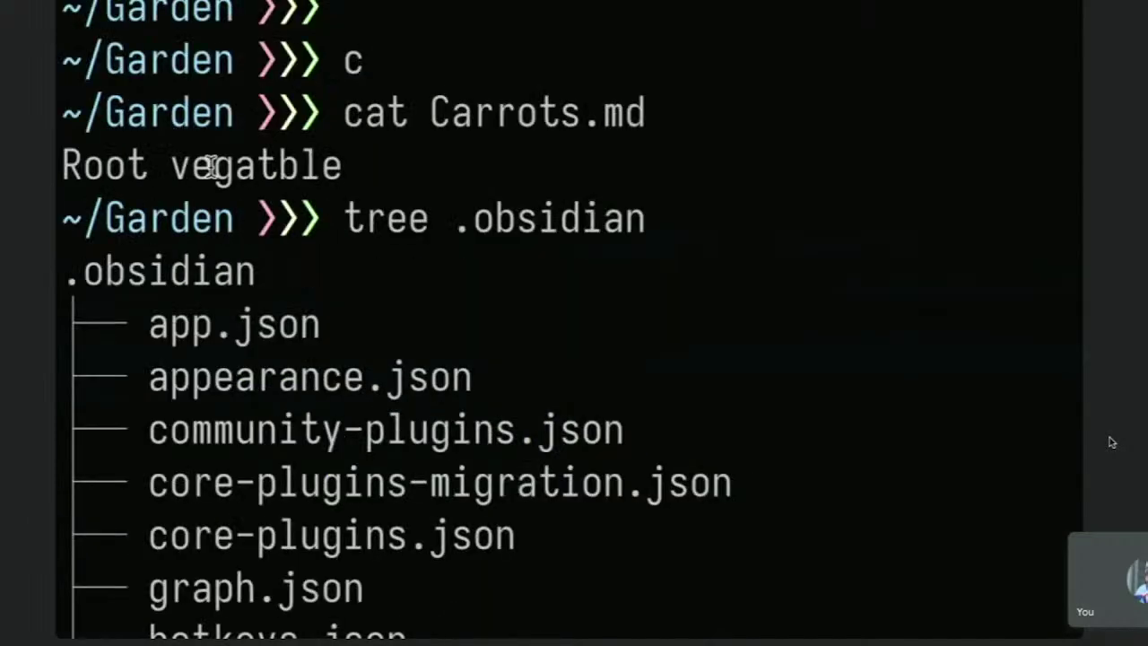
{"action": "scroll", "coordinate": [211, 166], "scroll_direction": "down", "scroll_amount": 2}
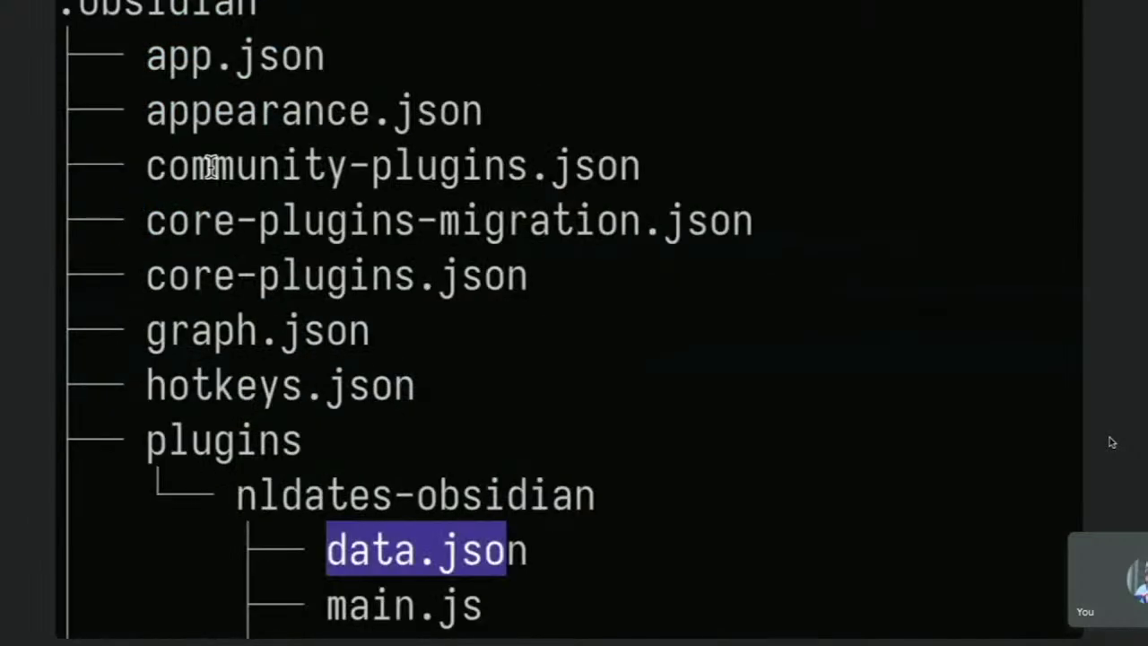
{"action": "key", "text": "ctrl+minus"}
{"action": "left_click_drag", "start_coordinate": [156, 334], "coordinate": [389, 334]}
{"action": "left_click_drag", "start_coordinate": [261, 190], "coordinate": [483, 191]}
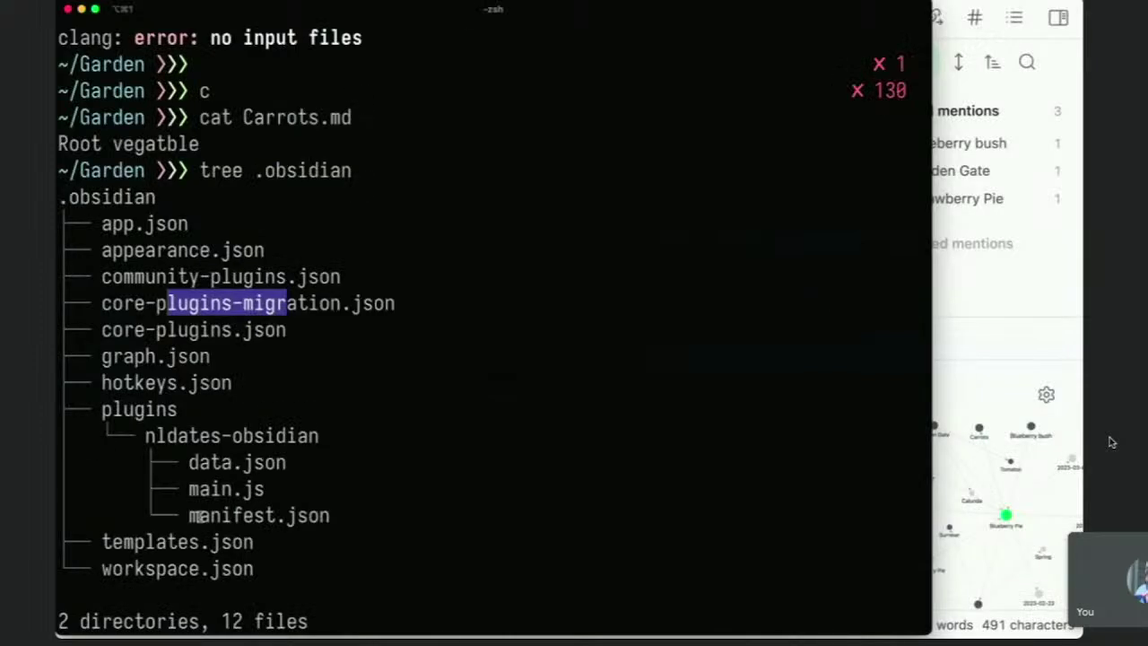
List the Garden files one per line again with ls -1 below the .obsidian tree
{"action": "scroll", "coordinate": [248, 602], "scroll_direction": "down", "scroll_amount": 2}
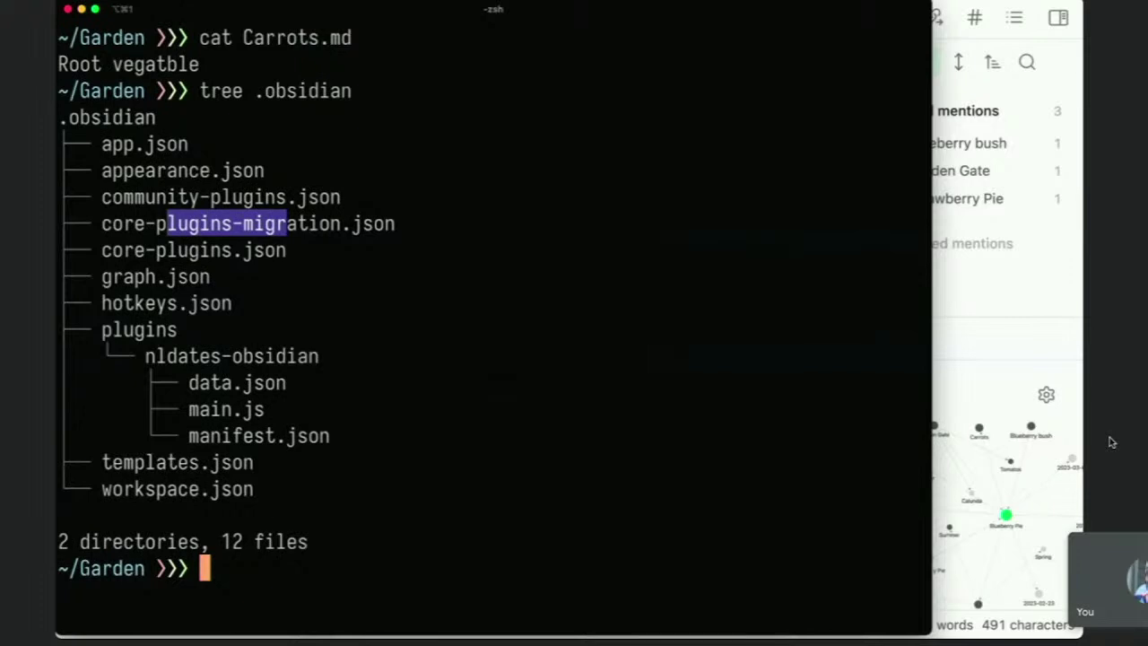
{"action": "type", "text": "ls -1"}
{"action": "key", "text": "Return"}
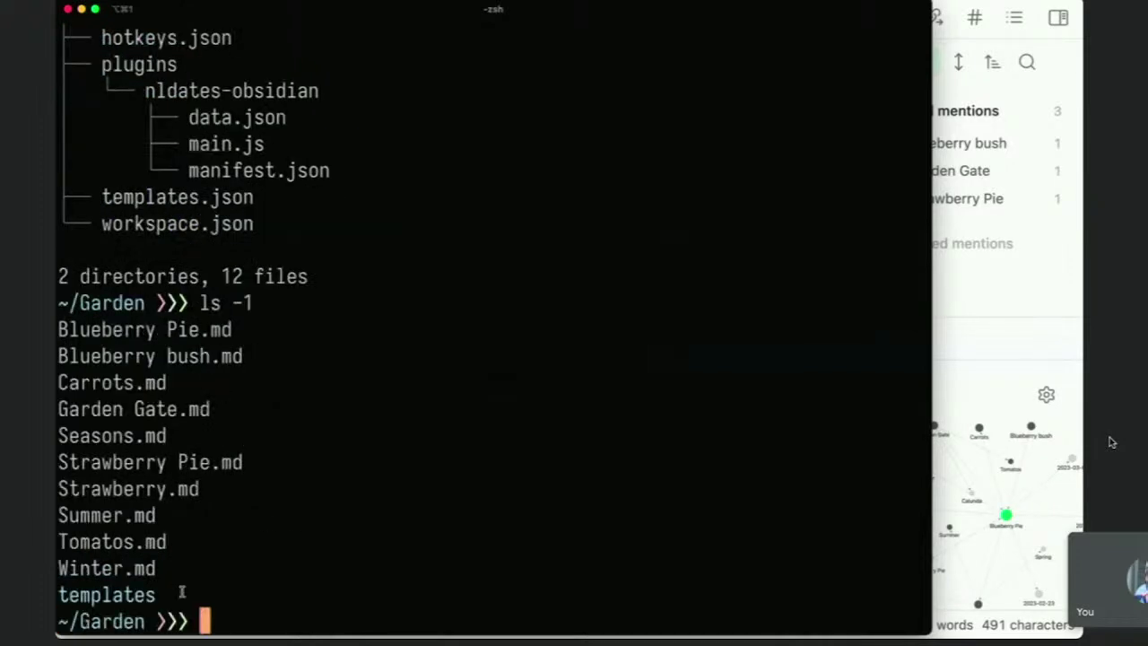
{"action": "type", "text": "cat *"}
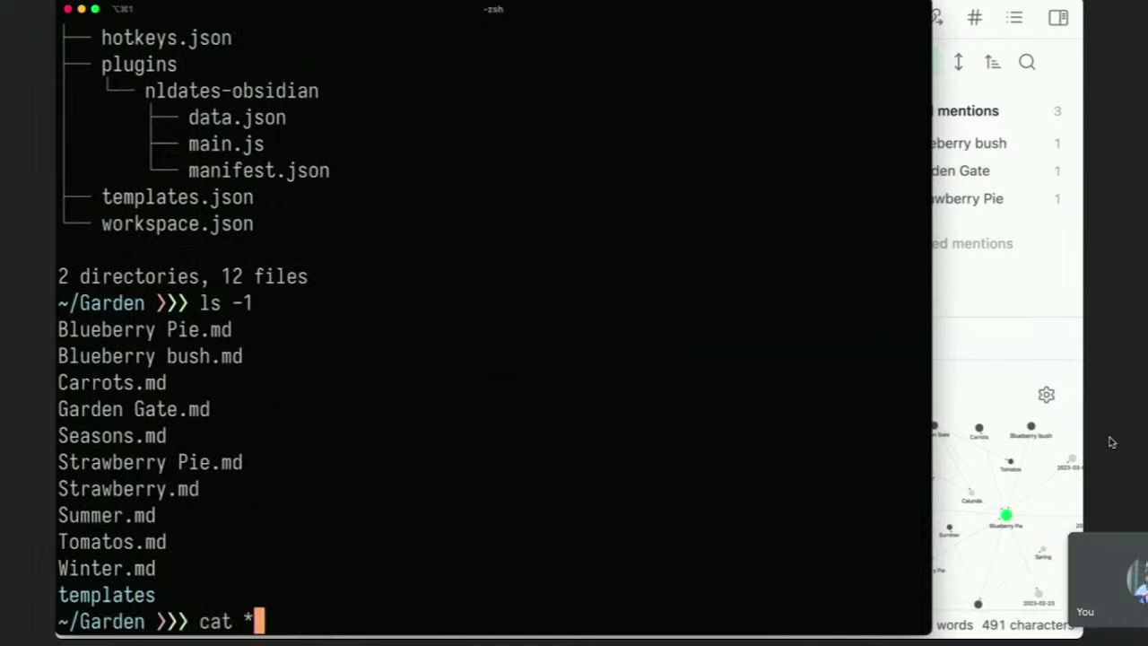
{"action": "key", "text": "BackSpace"}
{"action": "key", "text": "BackSpace"}
{"action": "key", "text": "BackSpace"}
{"action": "key", "text": "BackSpace"}
{"action": "key", "text": "BackSpace"}
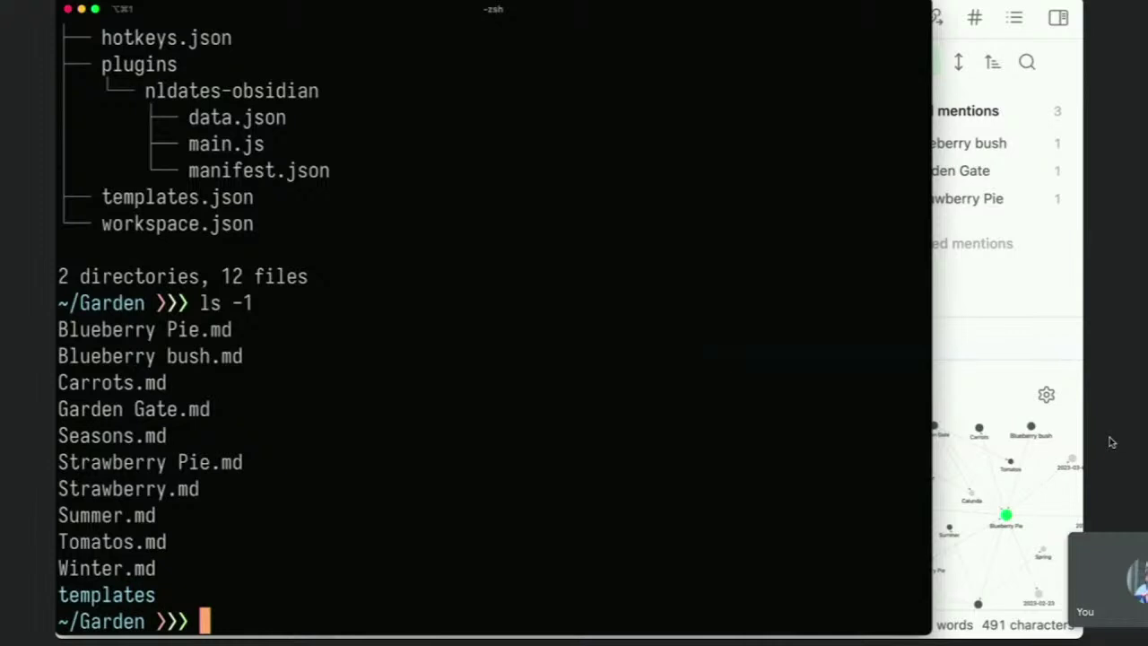
Switch to Microsoft Edge and open a new browser tab
{"action": "key", "text": "super+Tab"}
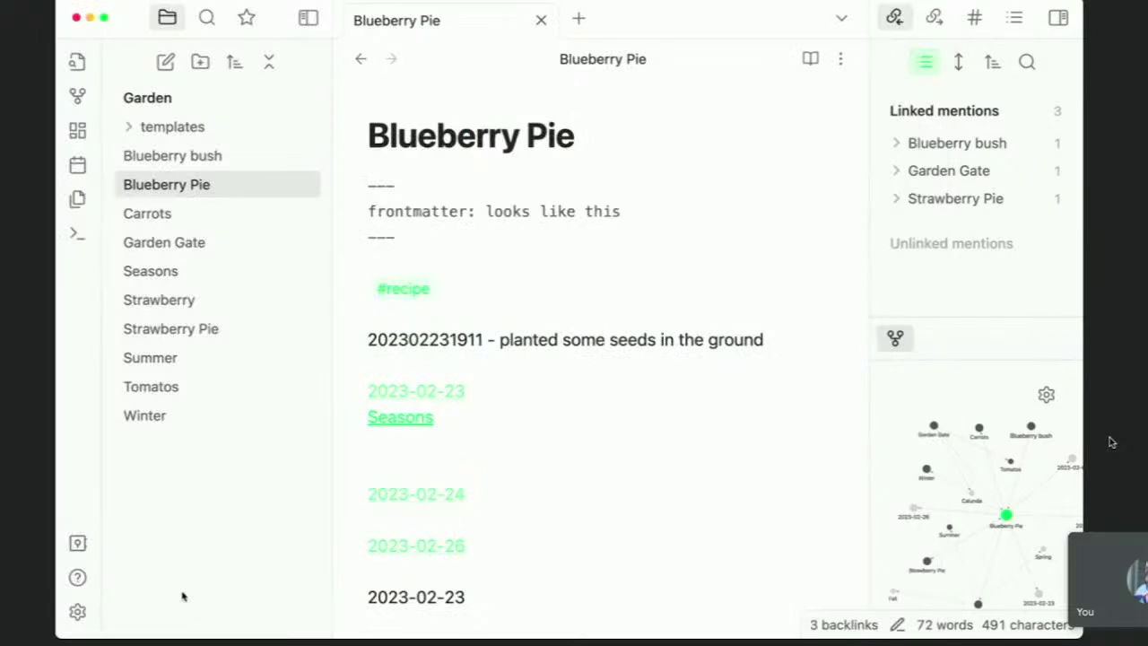
{"action": "key", "text": "super+Tab"}
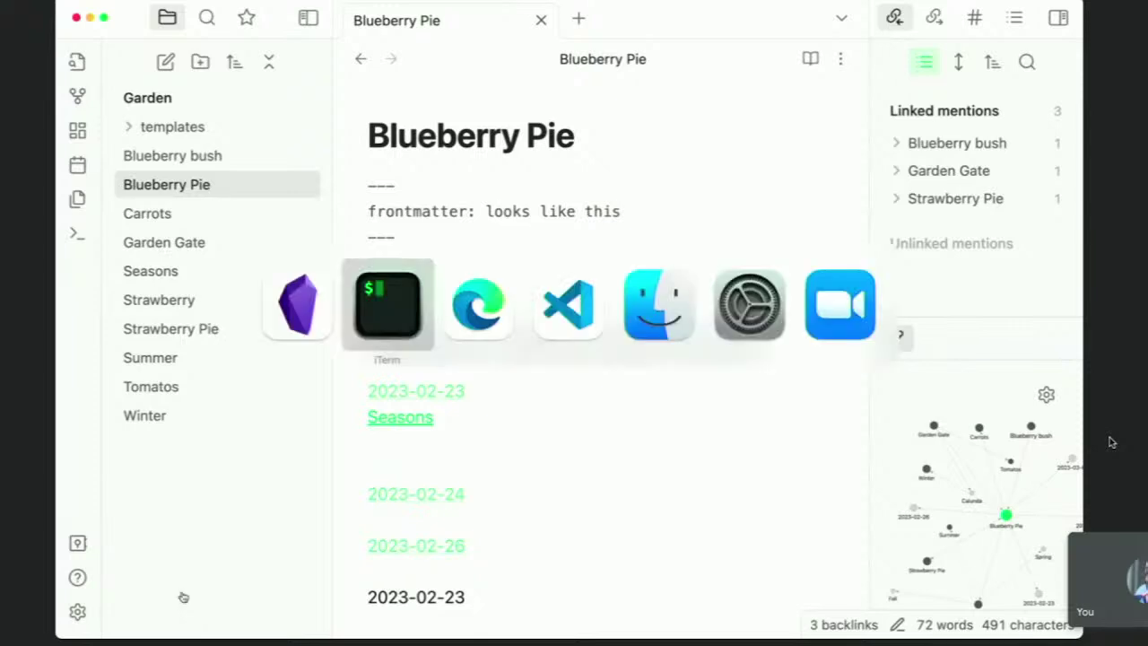
{"action": "key", "text": "super+Tab"}
{"action": "key", "text": "super+t"}
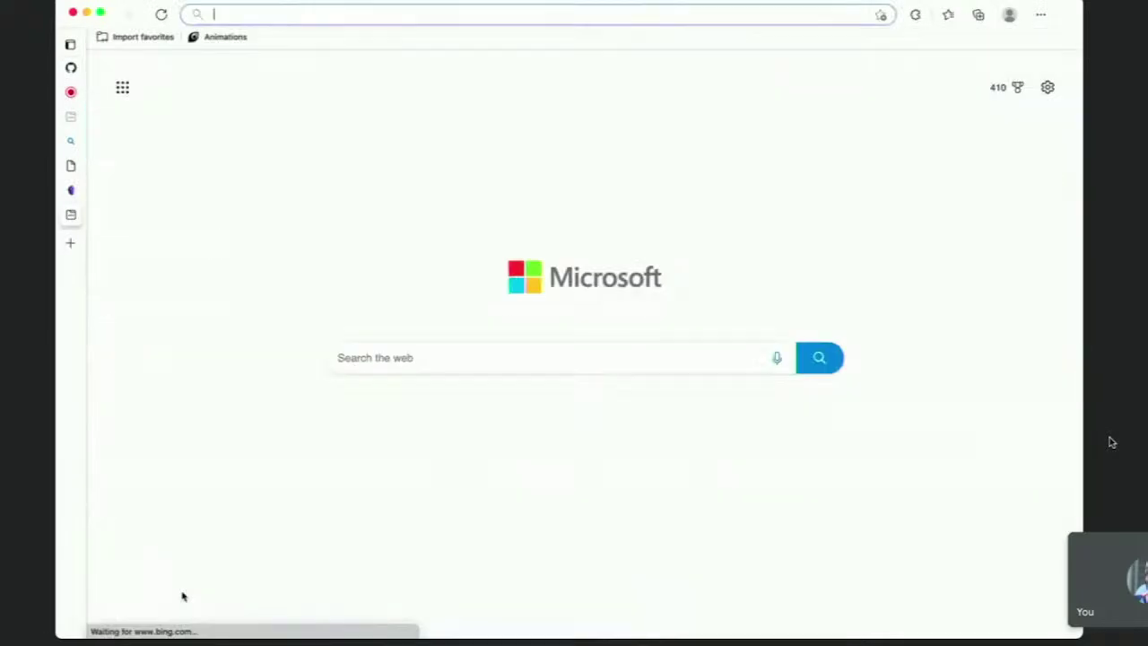
Switch to Obsidian's 00 Recipes note and run the Obsidian Git: Create backup command
{"action": "key", "text": "super+Tab"}
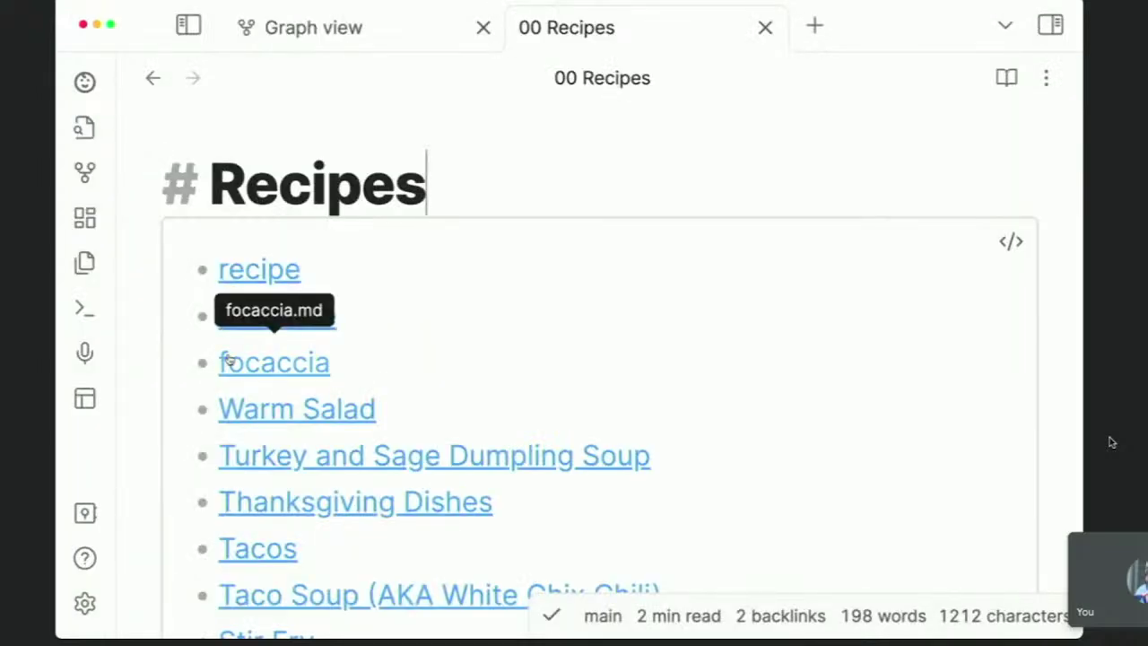
{"action": "key", "text": "super+p"}
{"action": "type", "text": "backup"}
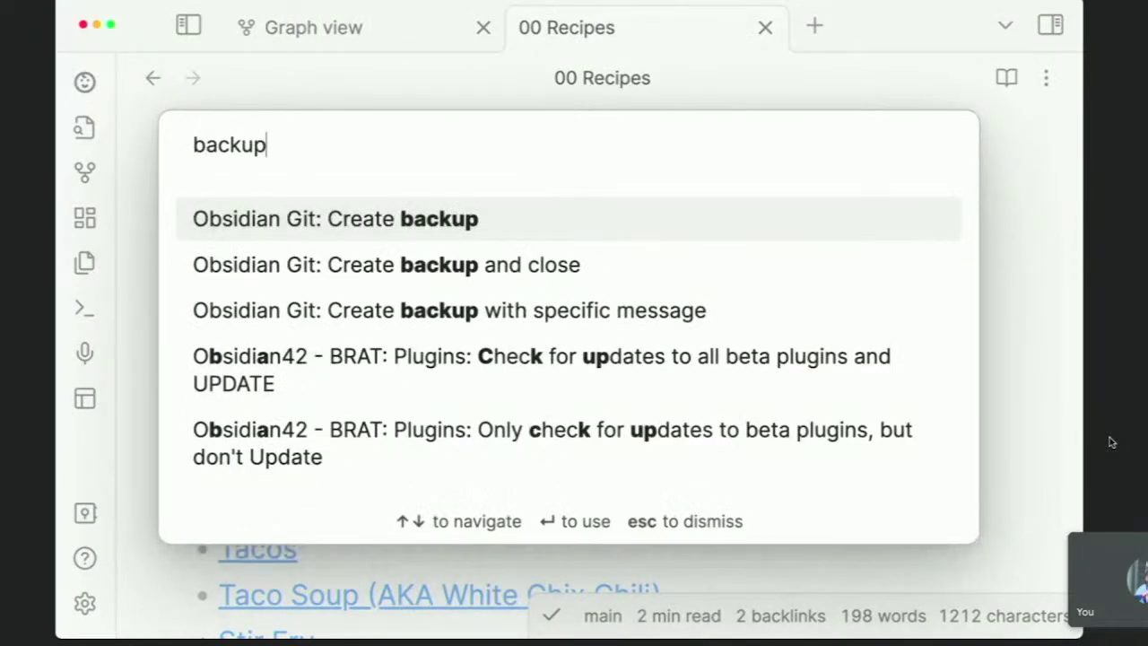
{"action": "key", "text": "Return"}
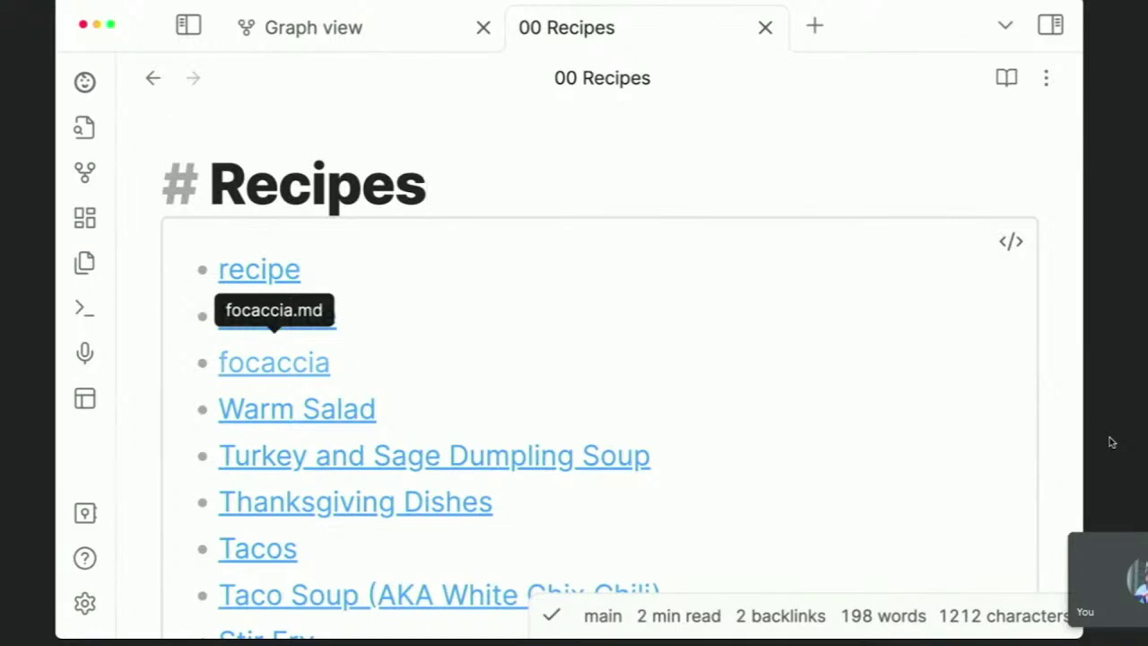
Record a short audio clip and embed it under the Recipes heading of the 00 Recipes note
{"action": "key", "text": "super+Tab"}
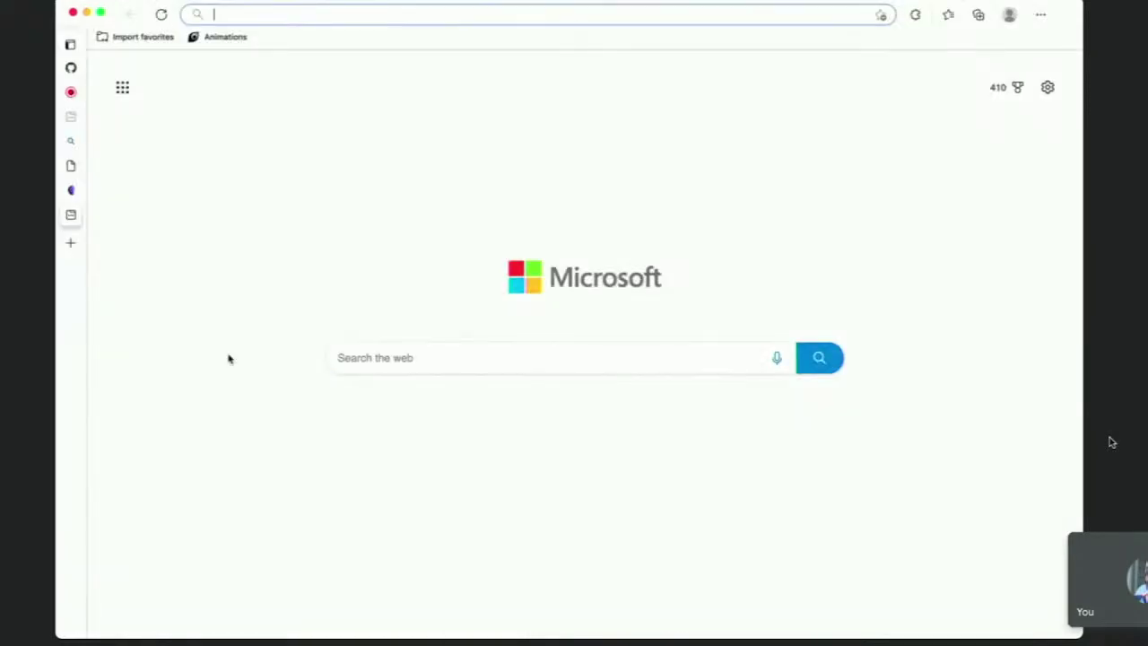
{"action": "key", "text": "super+Tab"}
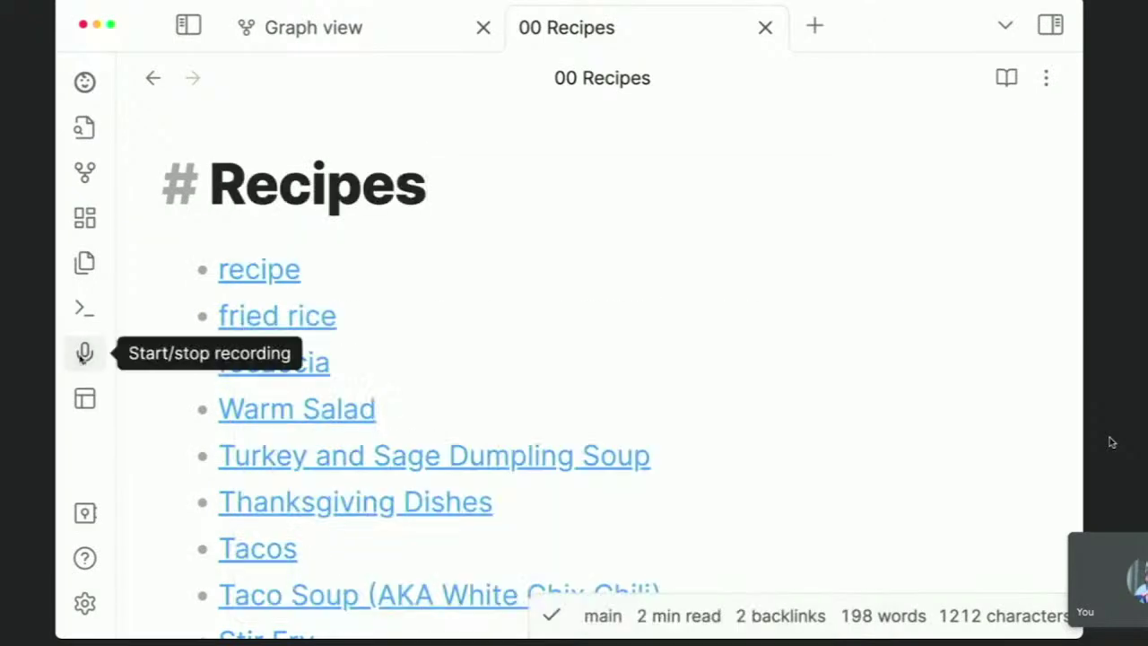
{"action": "left_click", "coordinate": [83, 355]}
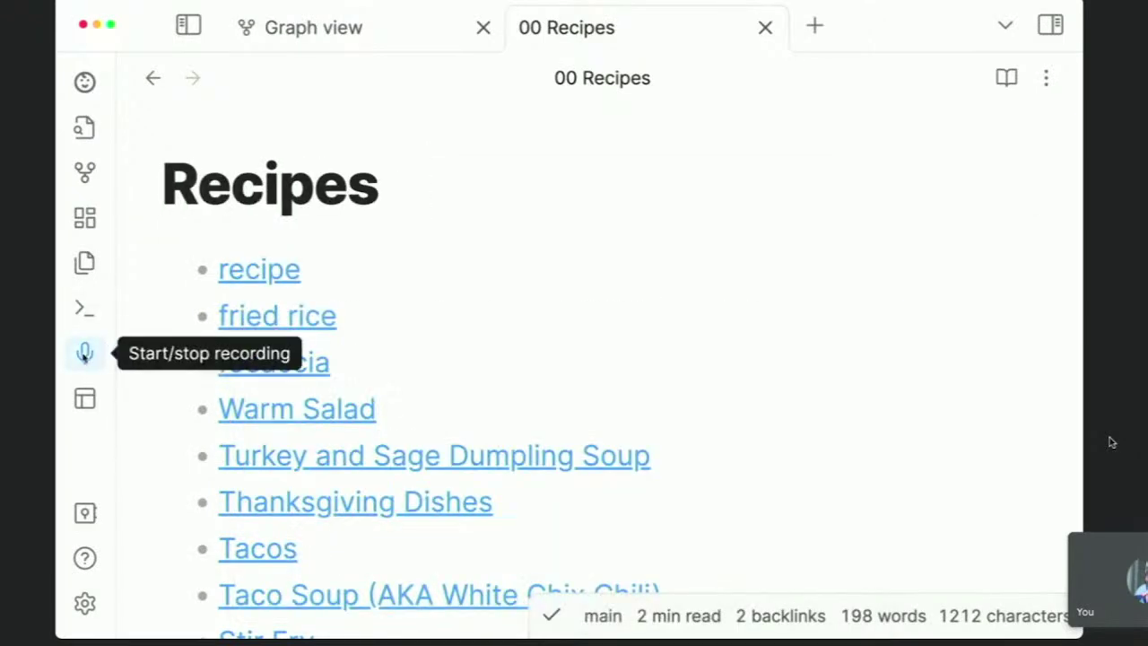
{"action": "left_click", "coordinate": [84, 353]}
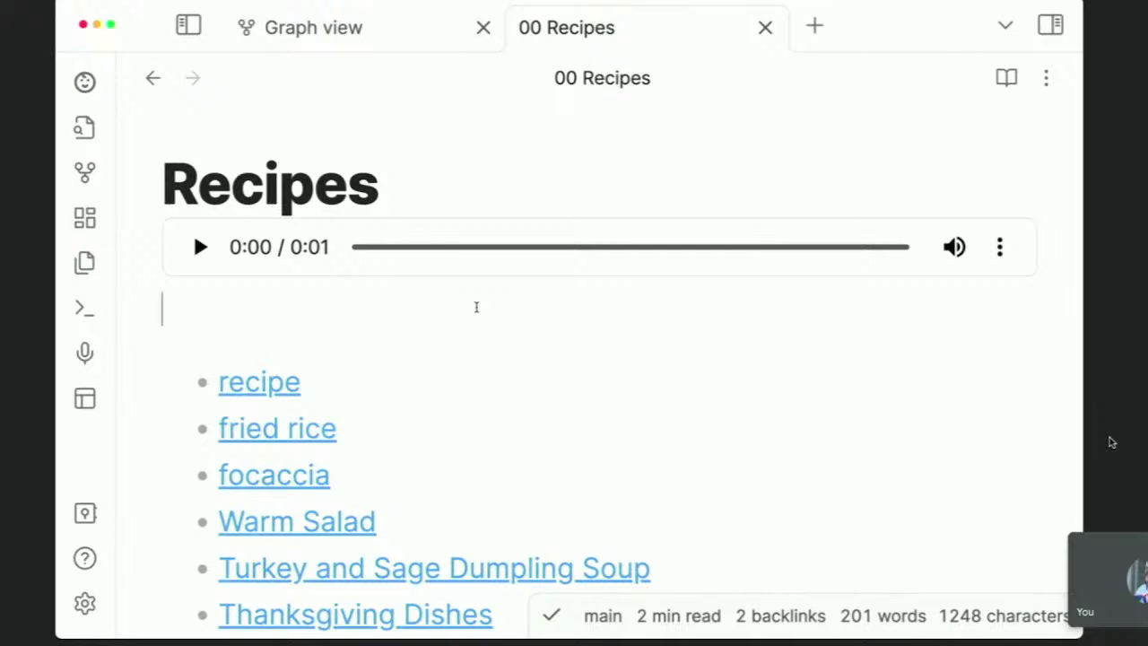
{"action": "key", "text": "super+Tab"}
{"action": "key", "text": "Escape"}
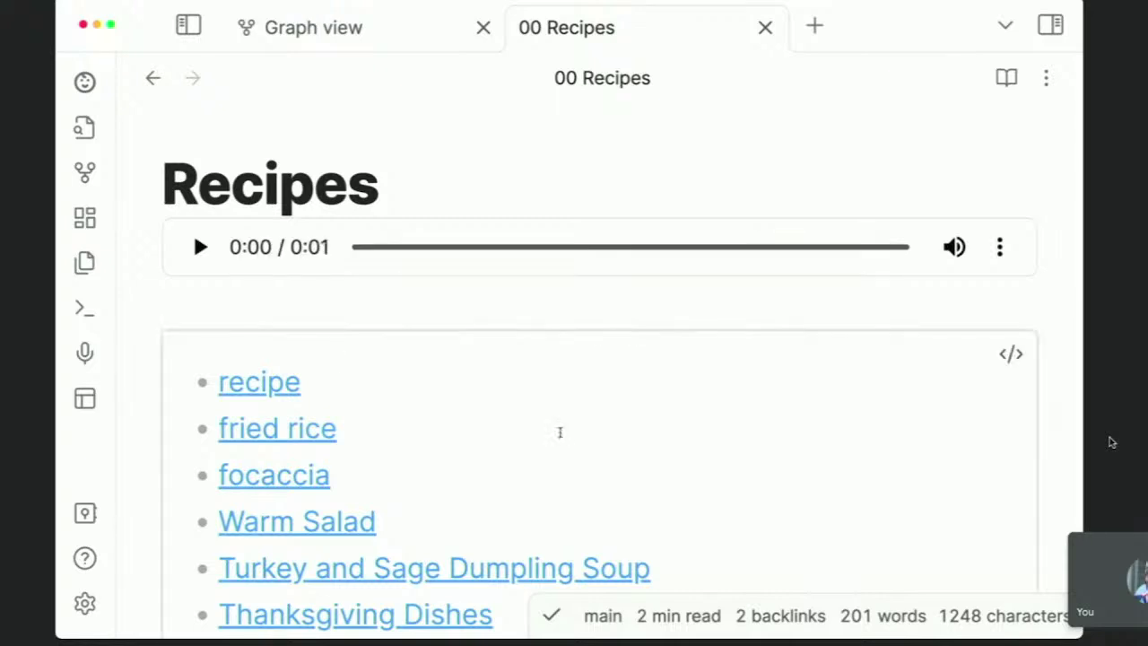
Capture part of the graph view and paste the image below the audio clip in 00 Recipes, ending with a new line
{"action": "key", "text": "super+g"}
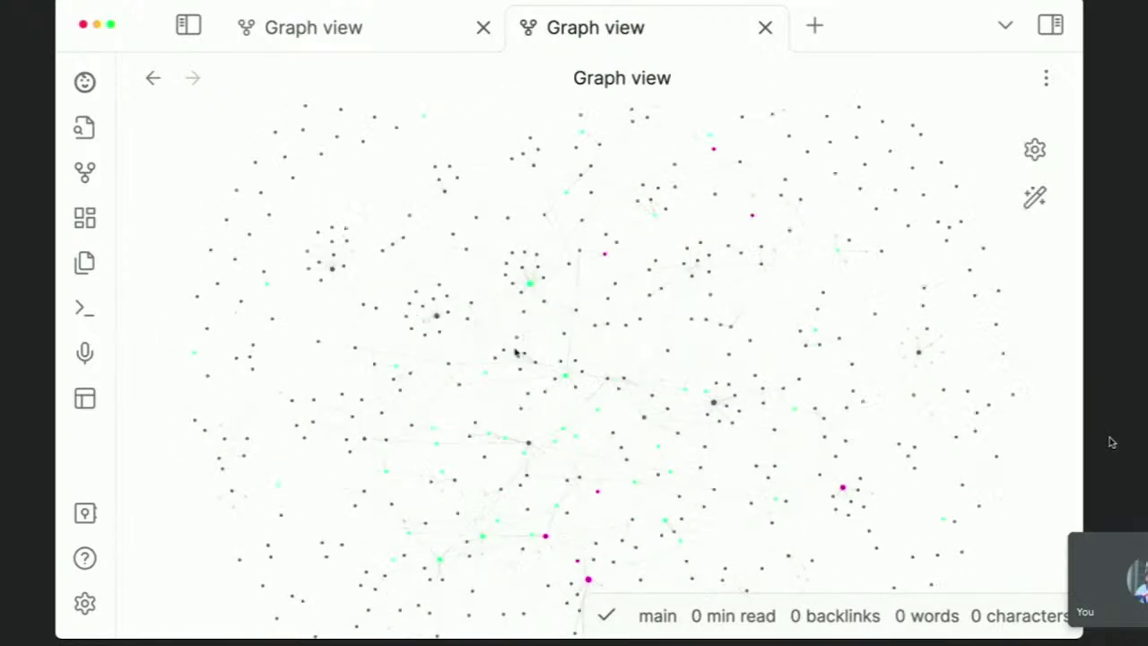
{"action": "left_click_drag", "start_coordinate": [370, 201], "coordinate": [661, 474]}
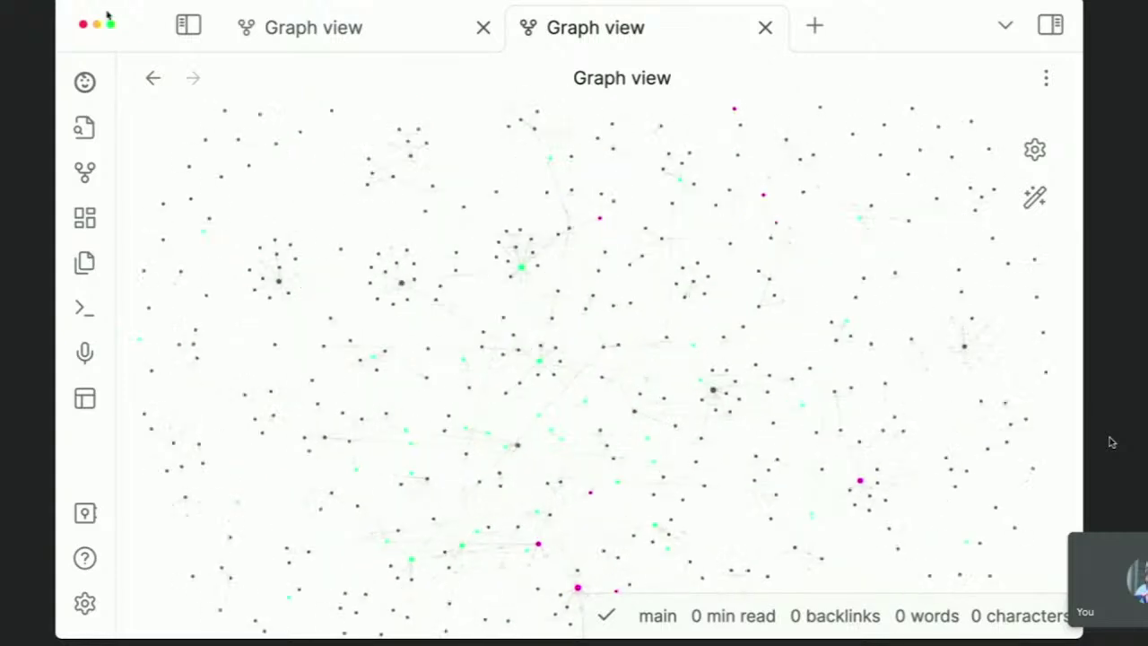
{"action": "left_click", "coordinate": [153, 78]}
{"action": "type", "text": "![[Pasted image 20230223193628.png]]"}
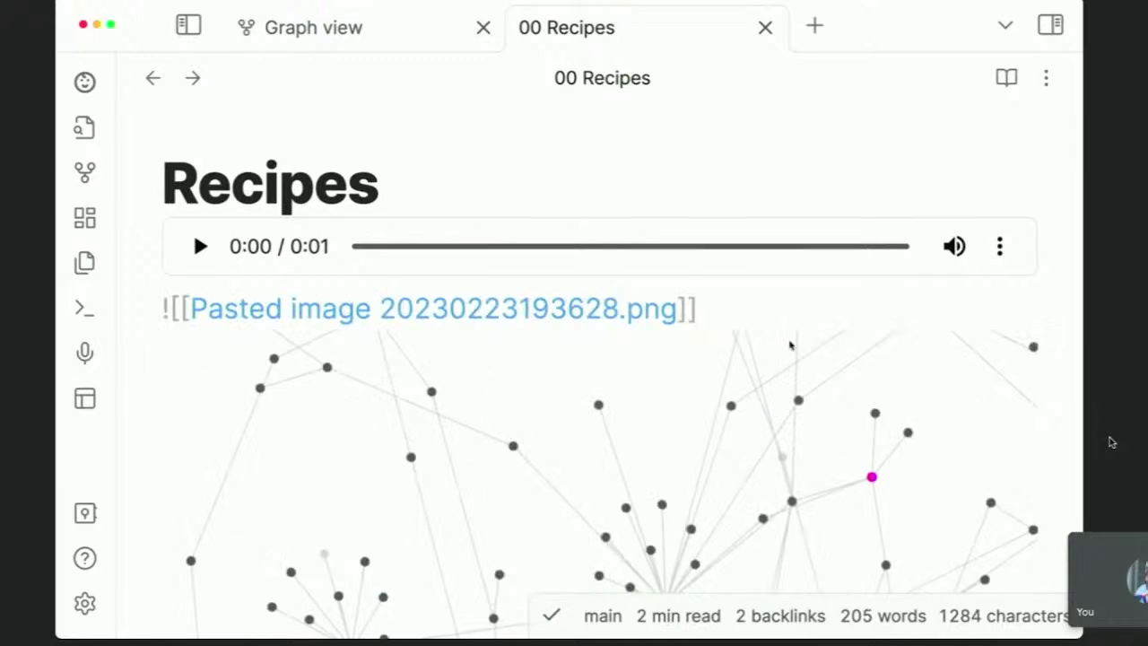
{"action": "scroll", "coordinate": [726, 224], "scroll_direction": "down", "scroll_amount": 2}
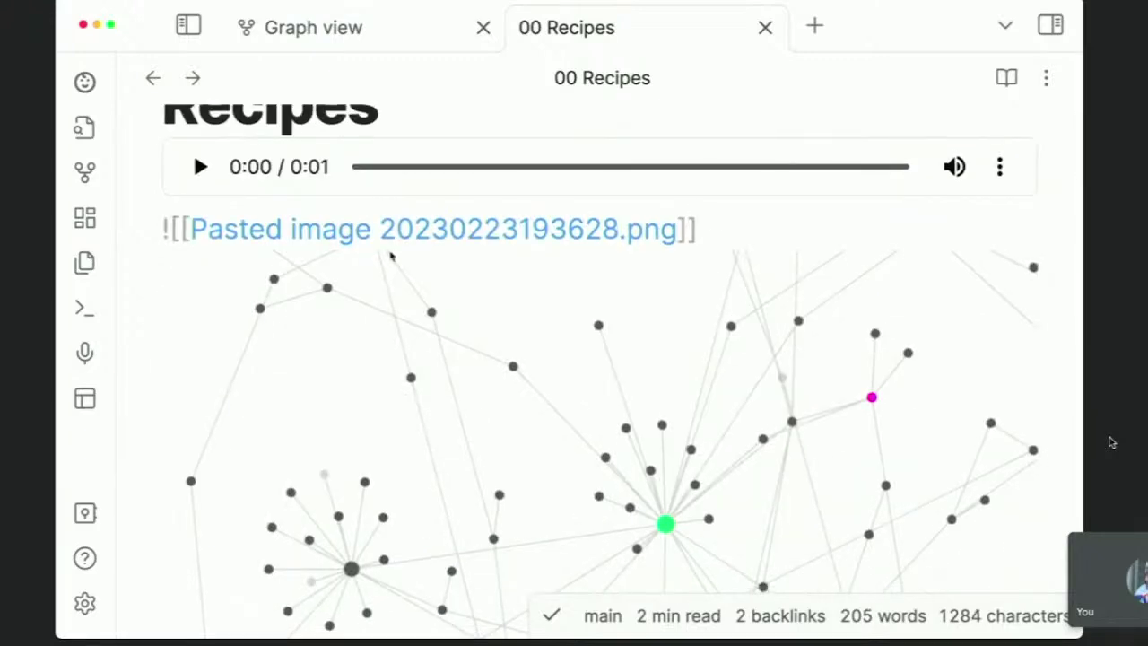
{"action": "key", "text": "Return"}
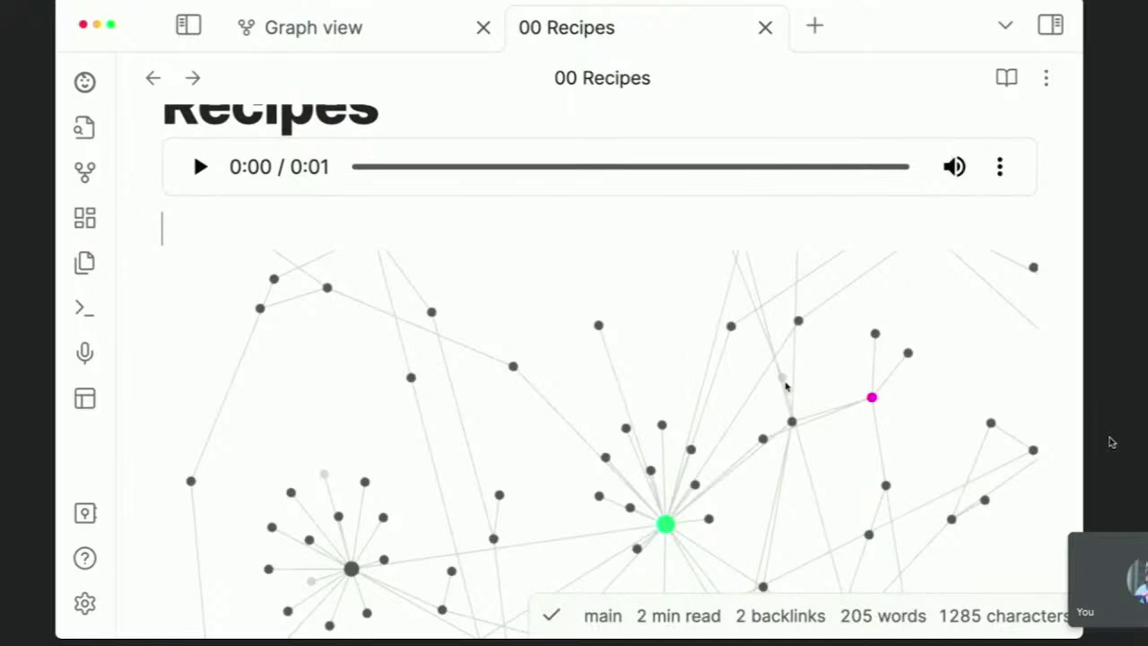
{"action": "scroll", "coordinate": [786, 385], "scroll_direction": "down", "scroll_amount": 5}
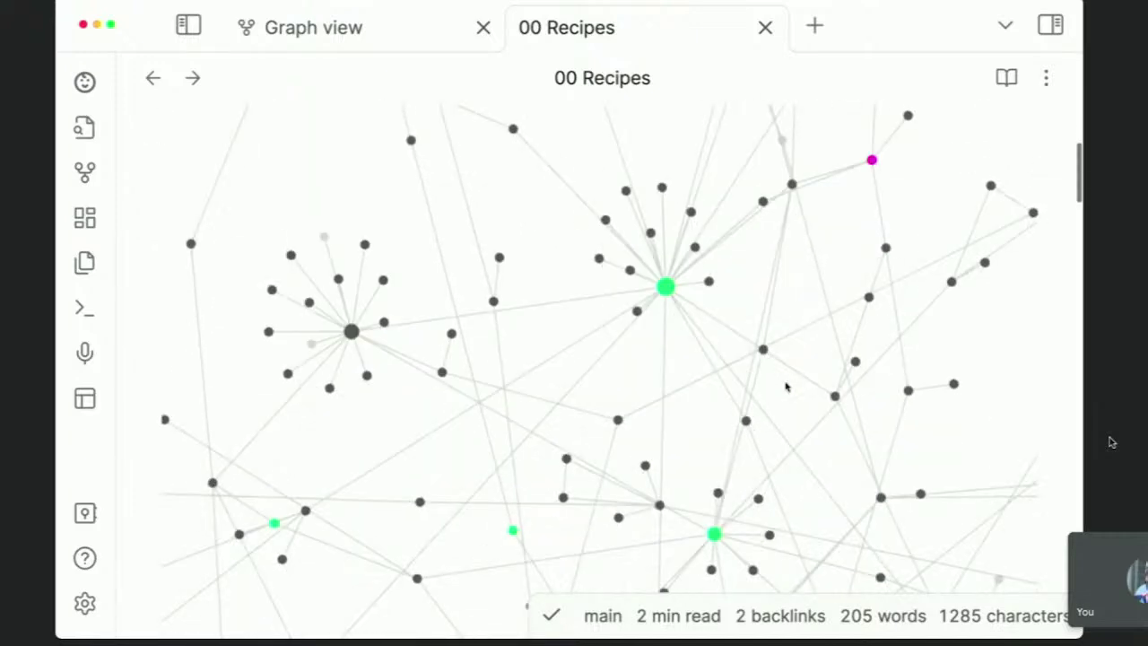
{"action": "mouse_move", "coordinate": [1060, 341]}
{"action": "scroll", "coordinate": [362, 194], "scroll_direction": "up", "scroll_amount": 3}
{"action": "scroll", "coordinate": [362, 194], "scroll_direction": "up", "scroll_amount": 1}
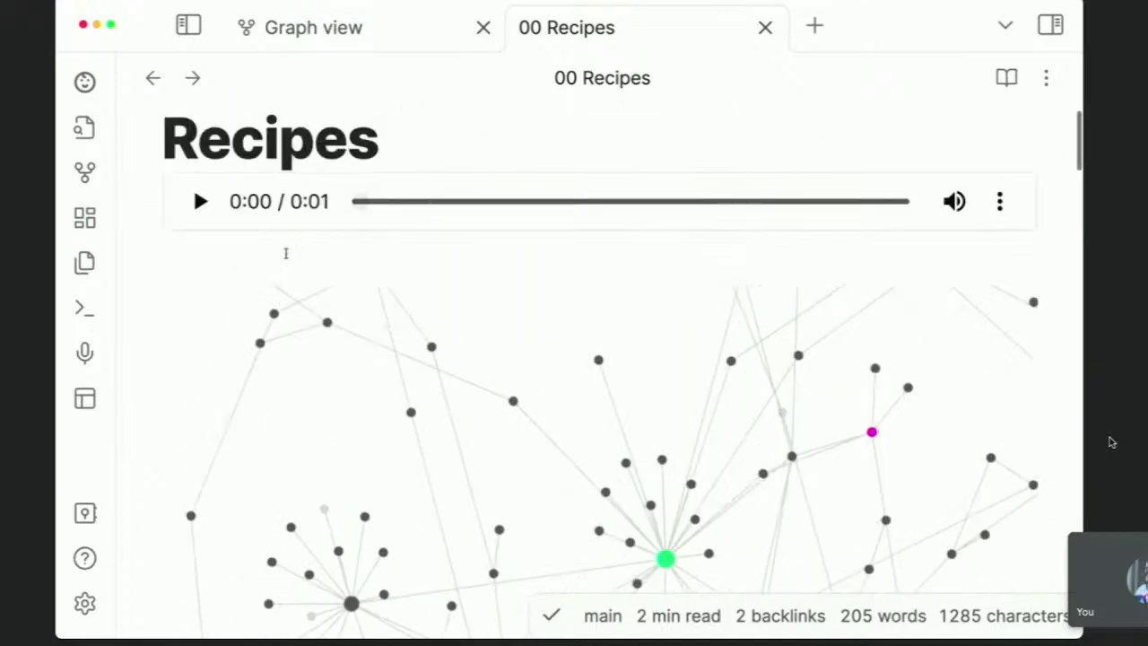
{"action": "left_click", "coordinate": [261, 246]}
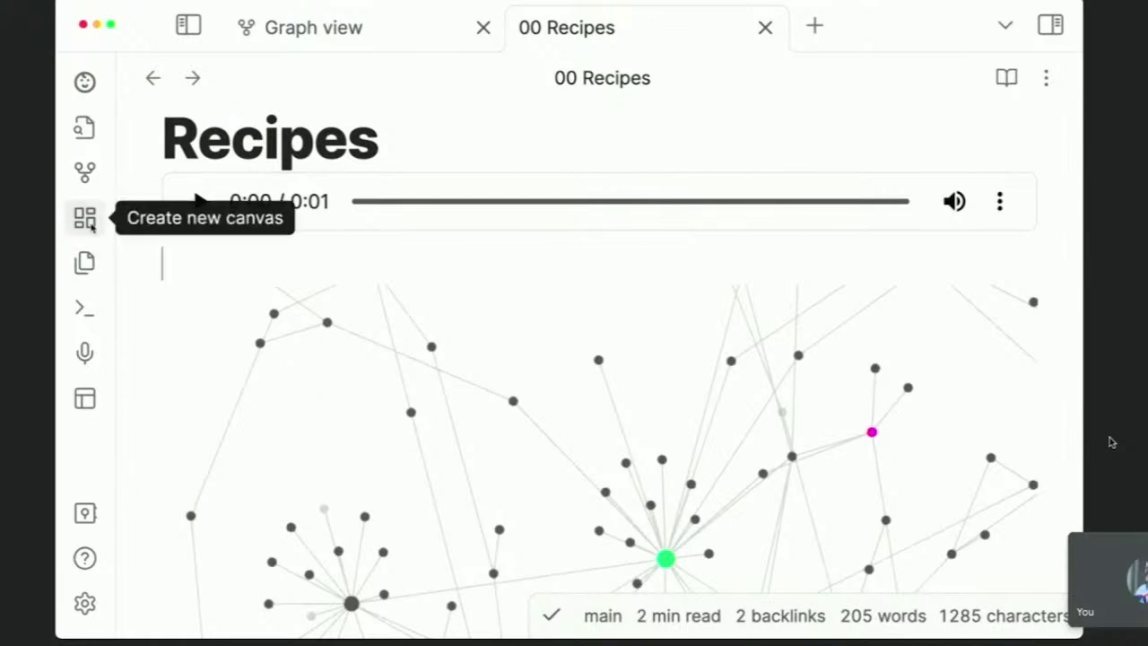
Create a new blank canvas and reopen it through the quick switcher
{"action": "left_click", "coordinate": [85, 217]}
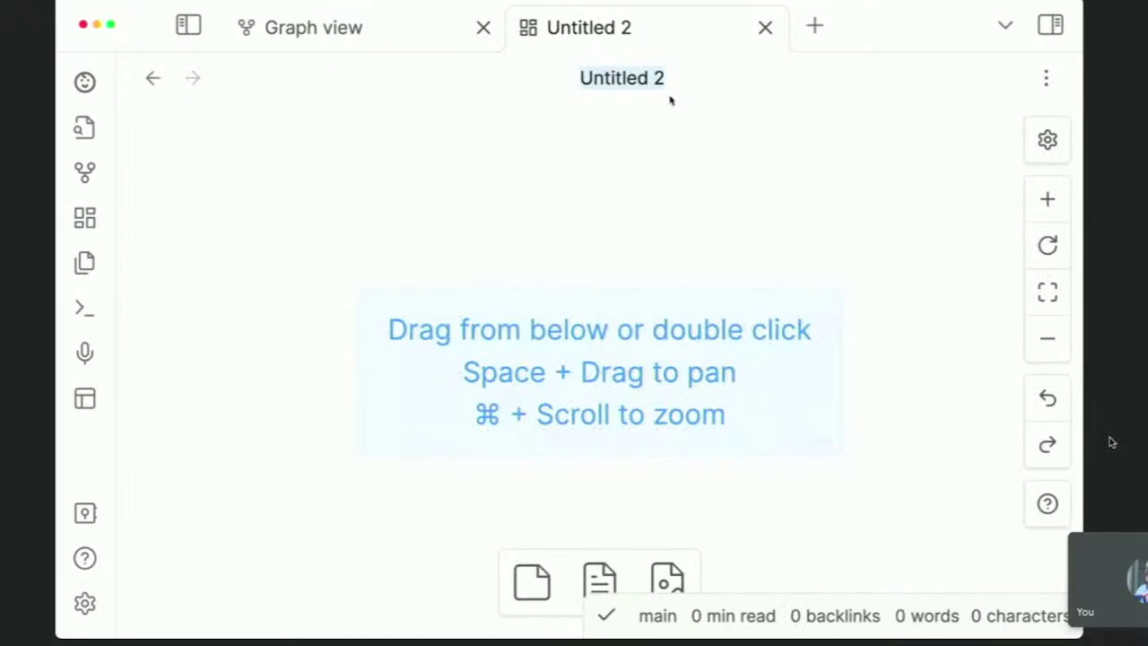
{"action": "key", "text": "super+o"}
{"action": "key", "text": "Down"}
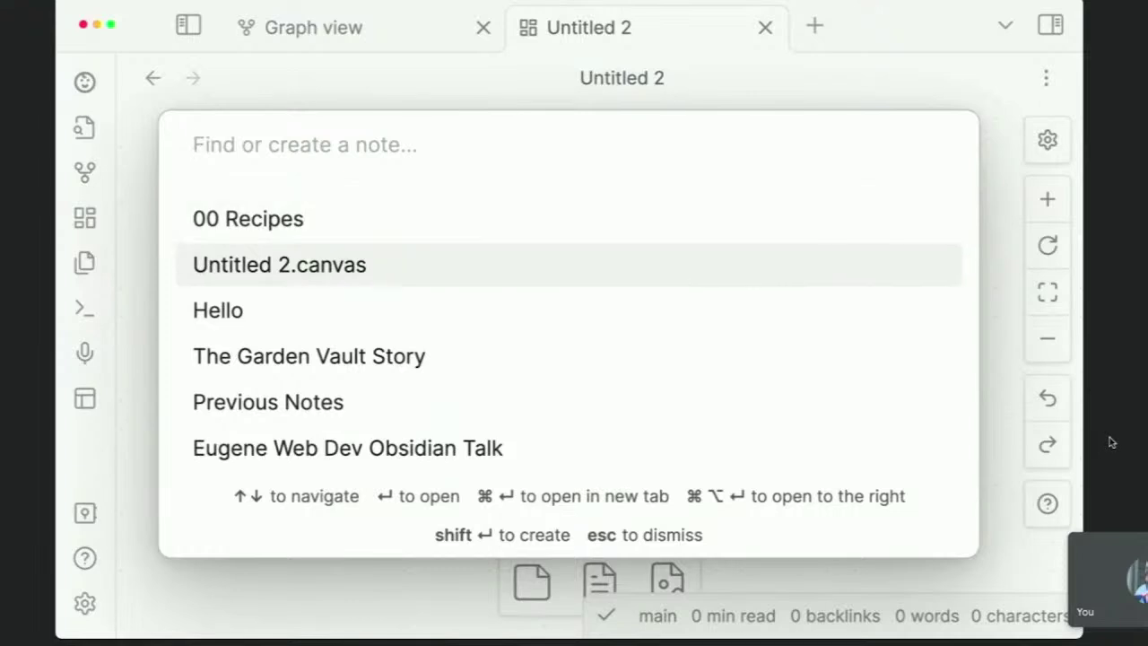
{"action": "key", "text": "Return"}
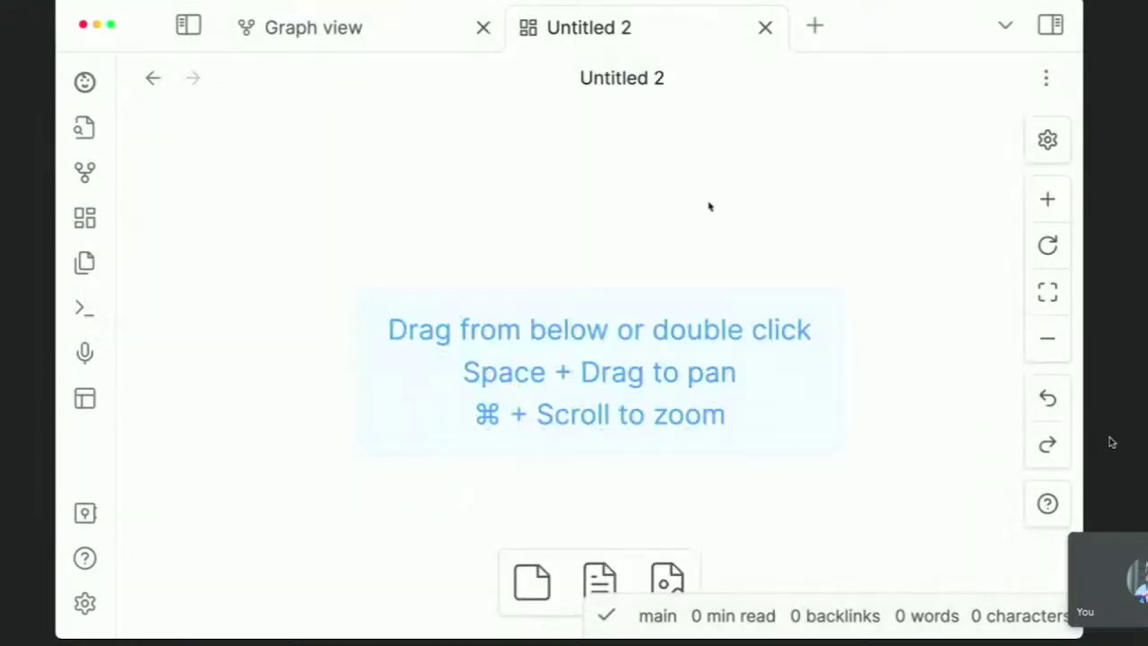
Find the existing Talk canvas by searching for "canvas" and open it
{"action": "key", "text": "super+o"}
{"action": "type", "text": "canvas"}
{"action": "key", "text": "Down"}
{"action": "key", "text": "Up"}
{"action": "key", "text": "Return"}
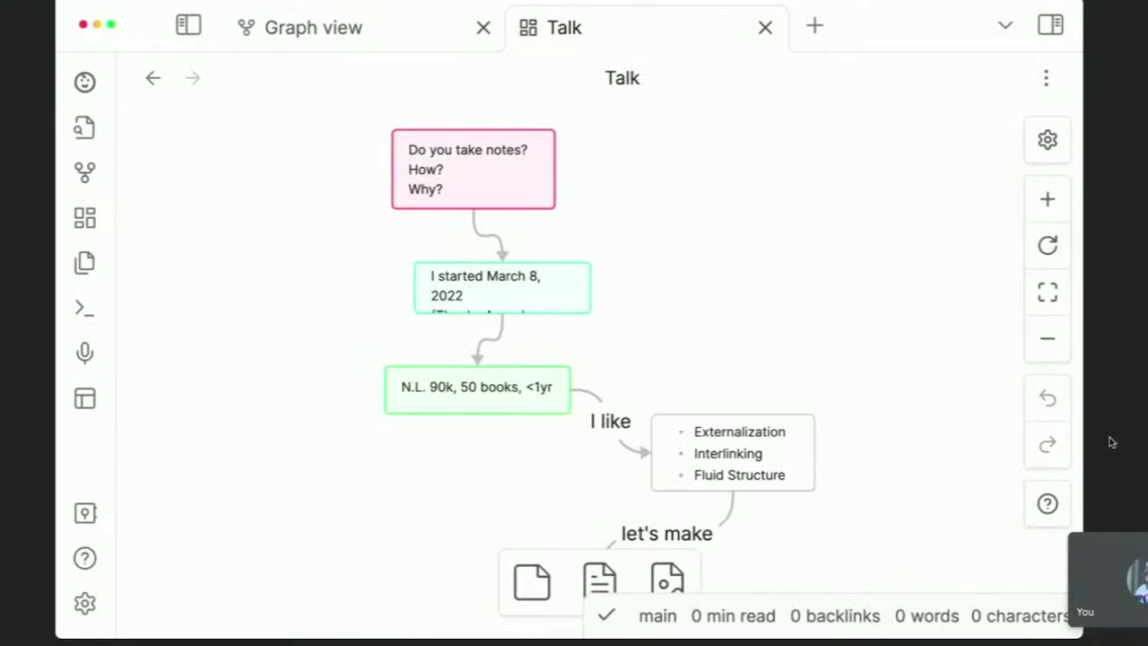
Move the "Do you take notes?" card on the Talk canvas further left and slightly down
{"action": "scroll", "coordinate": [444, 164], "scroll_direction": "up", "scroll_amount": 1}
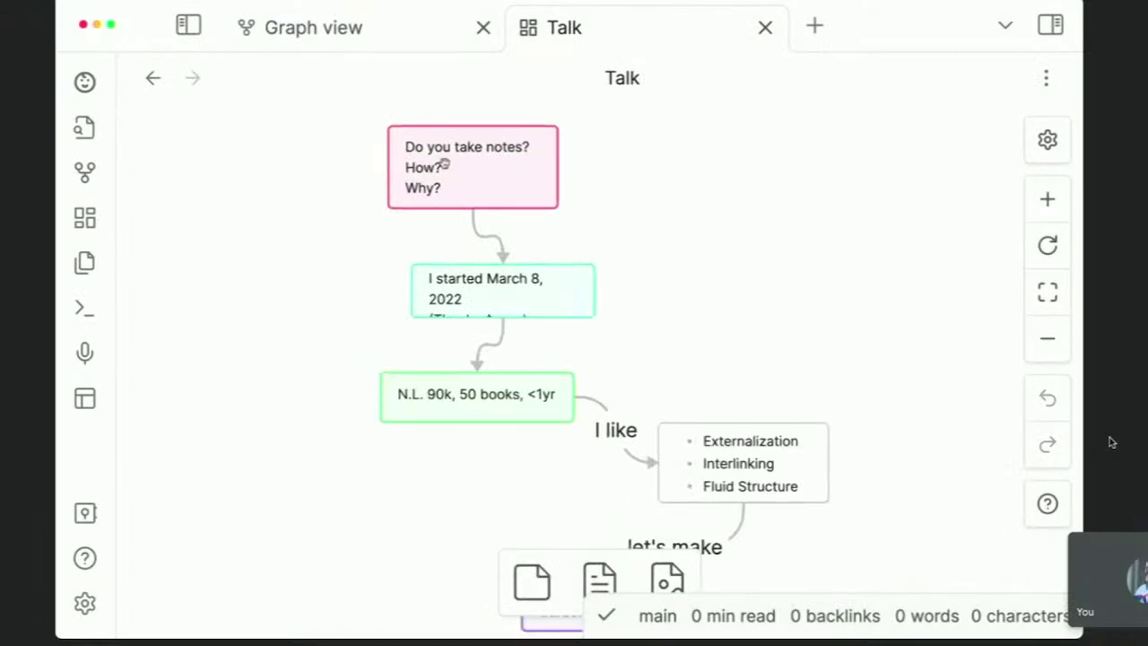
{"action": "scroll", "coordinate": [444, 164], "scroll_direction": "up", "scroll_amount": 5}
{"action": "left_click", "coordinate": [611, 206]}
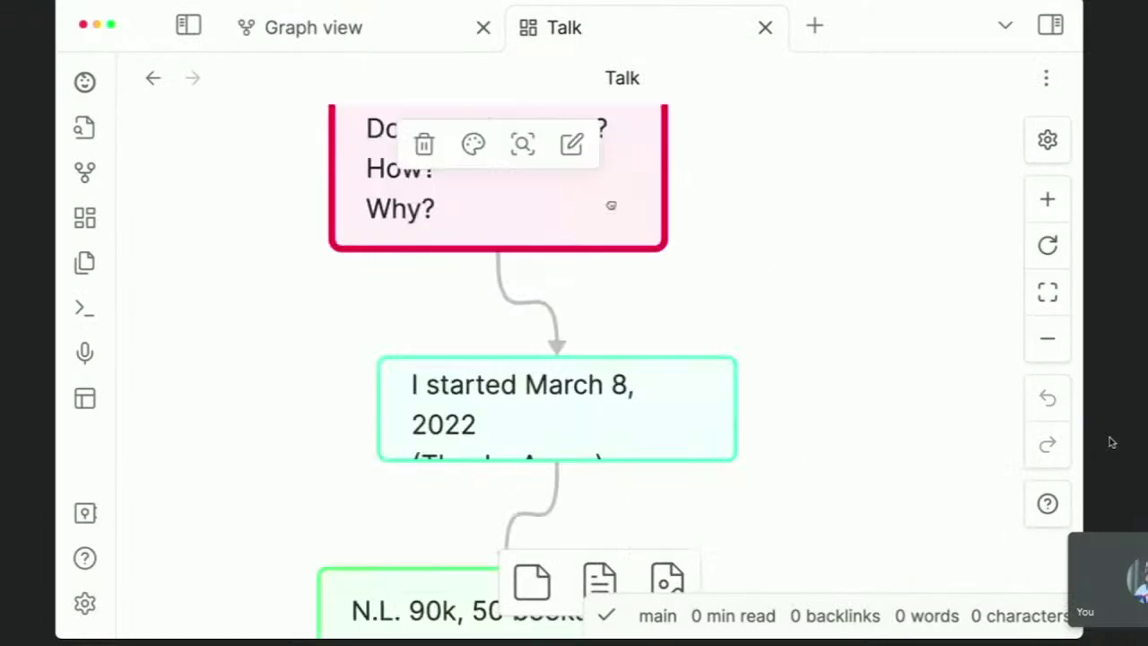
{"action": "left_click_drag", "start_coordinate": [611, 206], "coordinate": [452, 243]}
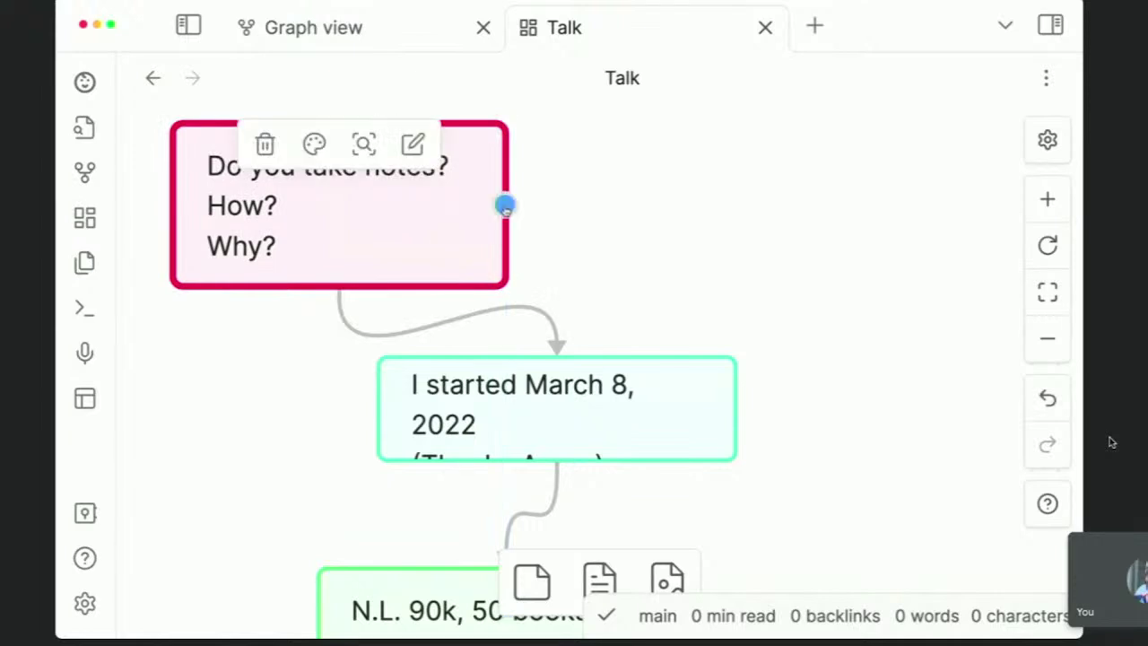
Draw an arrow from the right side of the "Do you take notes?" card and attach the vault note The Garden Vault Story
{"action": "left_click_drag", "start_coordinate": [505, 206], "coordinate": [677, 189]}
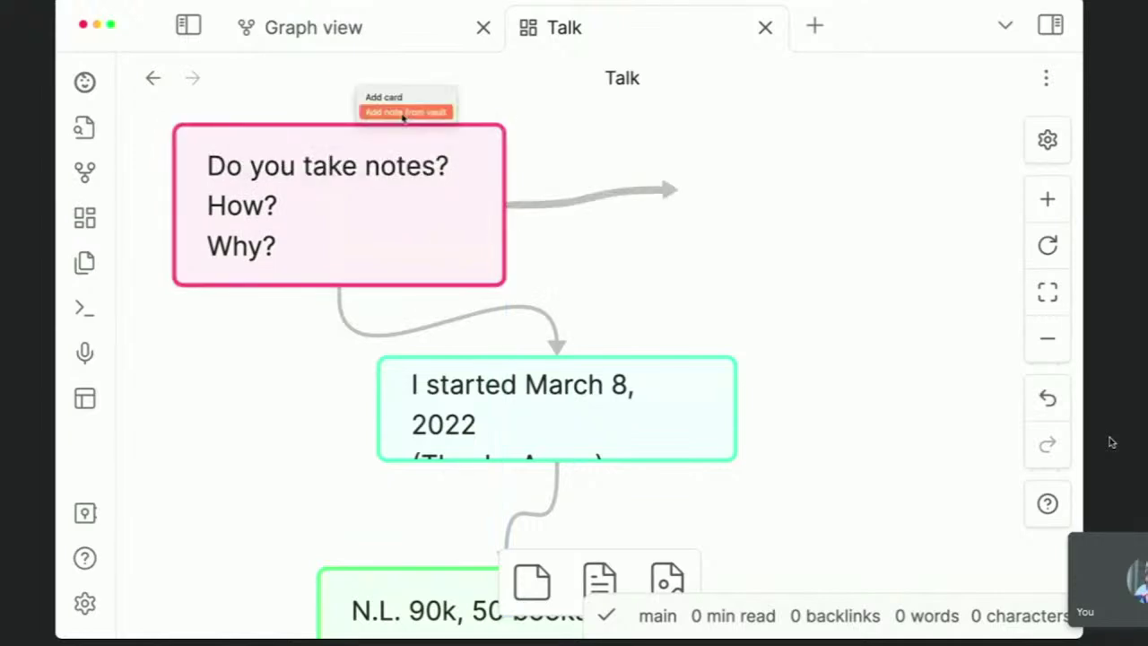
{"action": "left_click", "coordinate": [405, 112]}
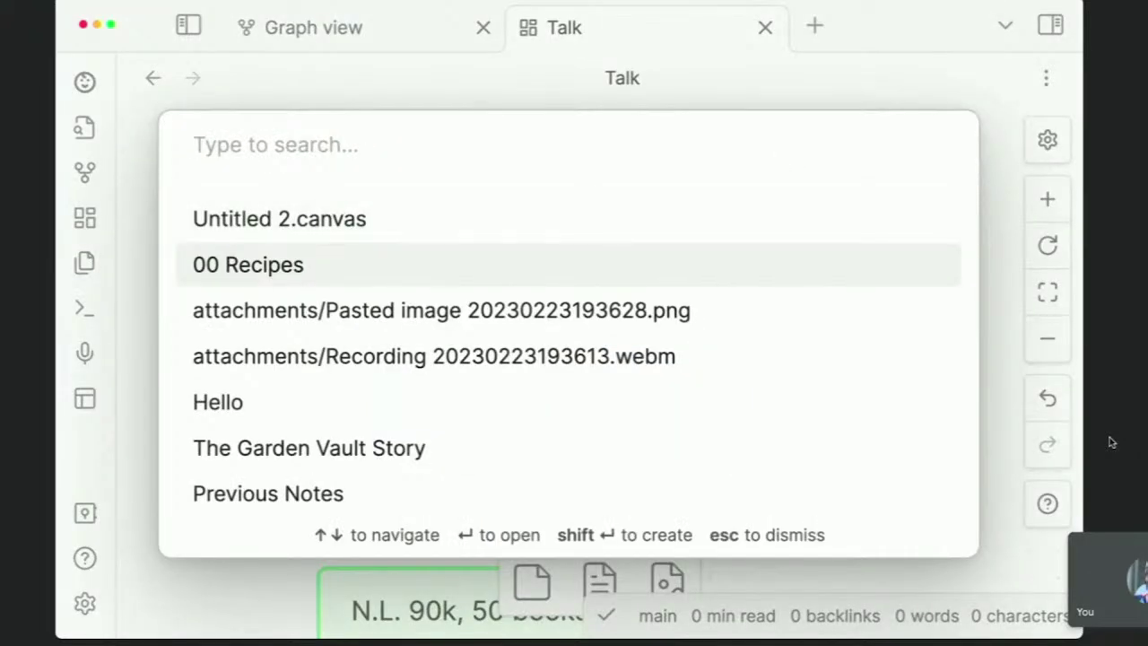
{"action": "left_click", "coordinate": [666, 448]}
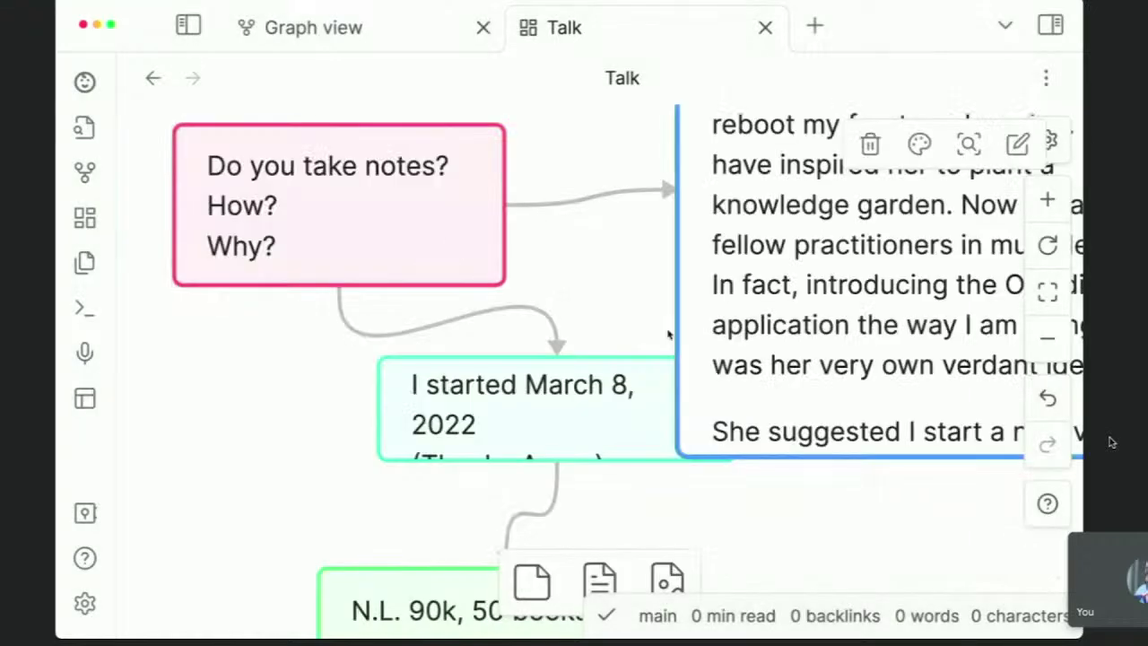
Shift the card listing Externalization, Interlinking and Fluid Structure slightly to the left, then deselect it
{"action": "scroll", "coordinate": [668, 334], "scroll_direction": "down", "scroll_amount": 5}
{"action": "scroll", "coordinate": [672, 315], "scroll_direction": "right", "scroll_amount": 2}
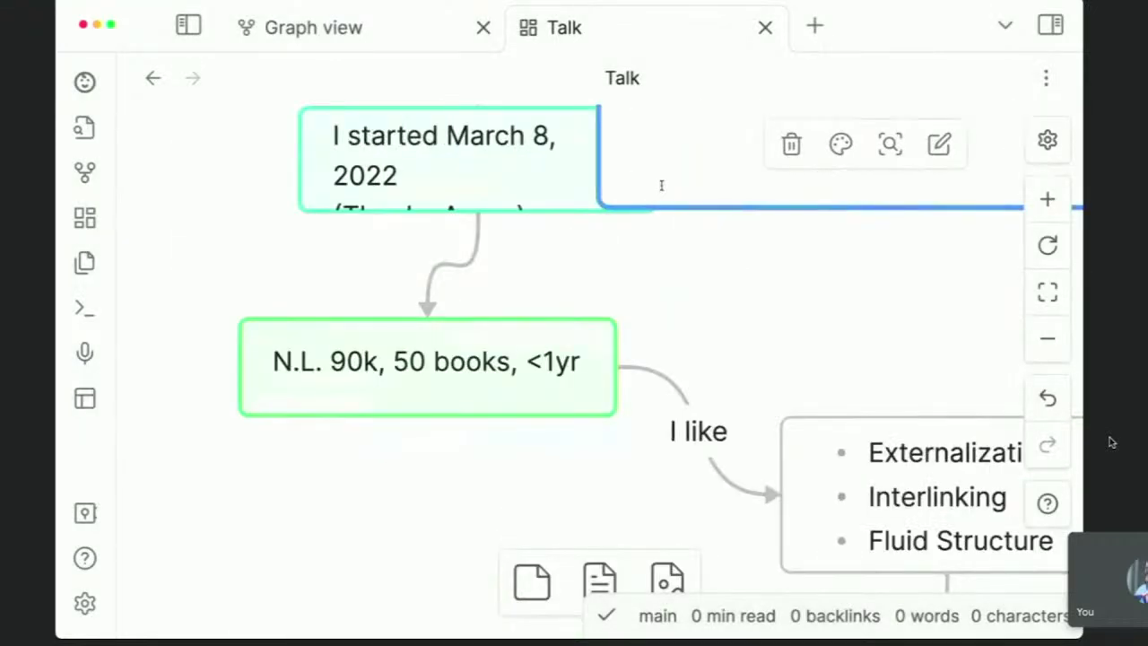
{"action": "scroll", "coordinate": [578, 400], "scroll_direction": "down", "scroll_amount": 5}
{"action": "scroll", "coordinate": [579, 400], "scroll_direction": "right", "scroll_amount": 3}
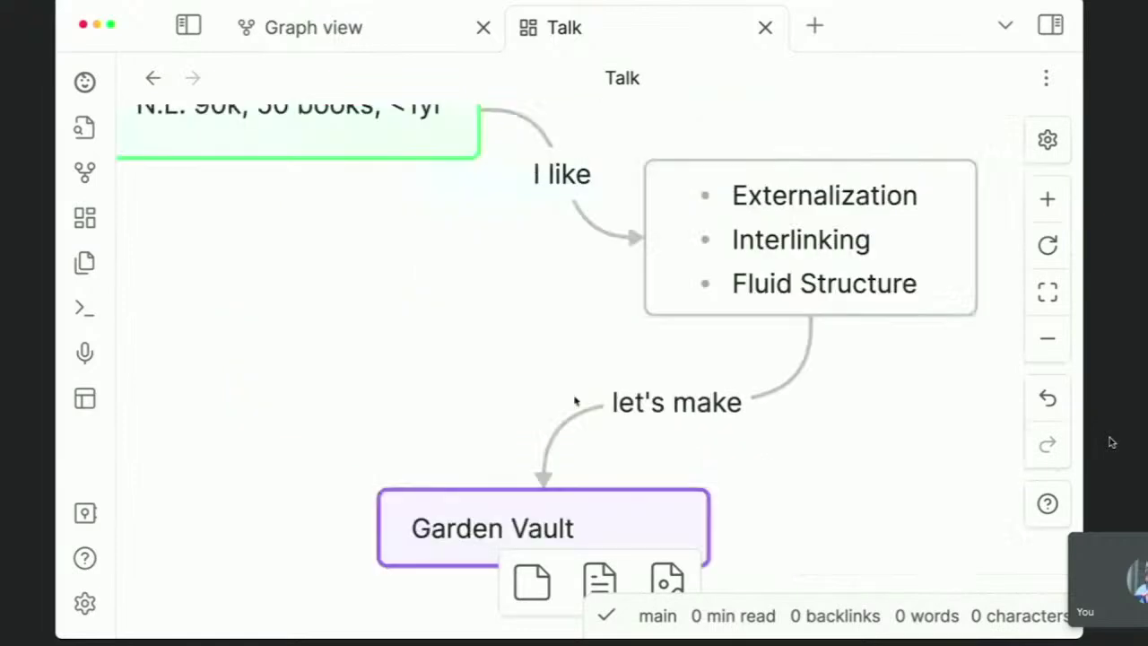
{"action": "left_click", "coordinate": [677, 290]}
{"action": "left_click_drag", "start_coordinate": [677, 290], "coordinate": [671, 313]}
{"action": "left_click", "coordinate": [494, 306]}
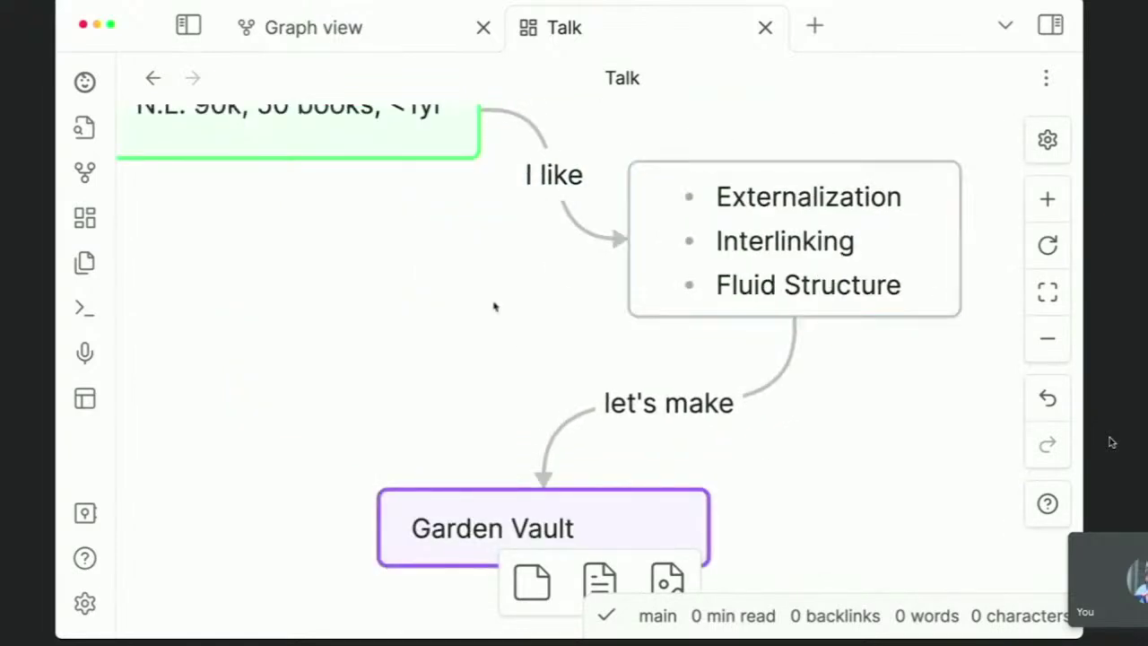
Select the "let's make" connection, move the Garden Vault card up and to the left, and open the card's text for editing
{"action": "left_click_drag", "start_coordinate": [366, 274], "coordinate": [592, 423]}
{"action": "left_click", "coordinate": [703, 405]}
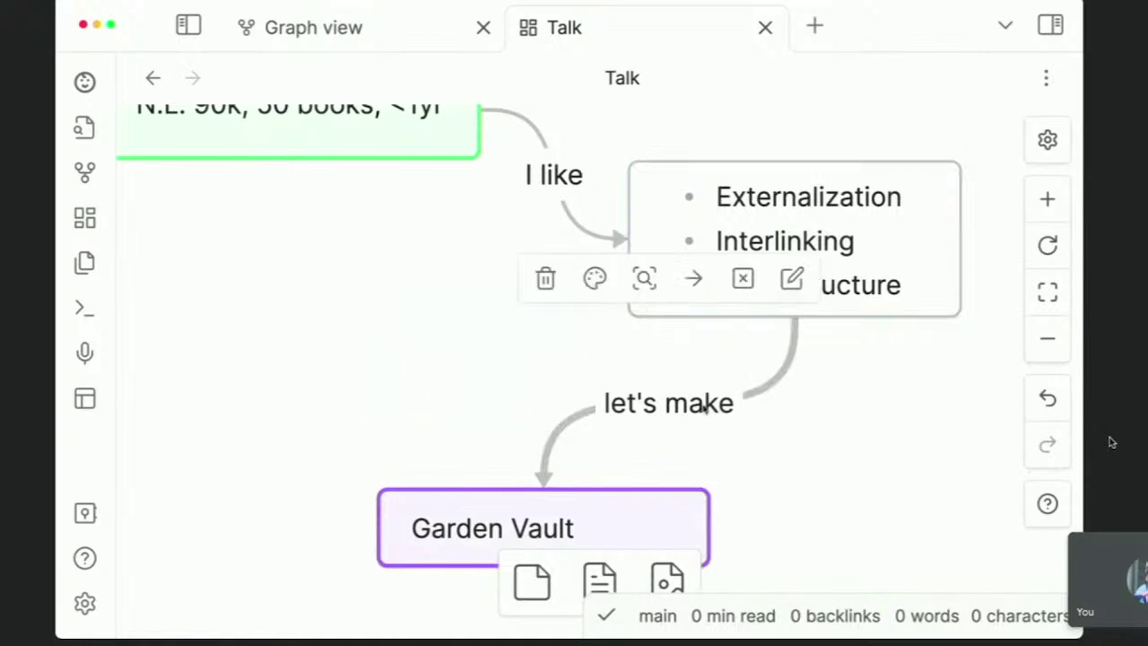
{"action": "left_click", "coordinate": [526, 442]}
{"action": "left_click_drag", "start_coordinate": [614, 540], "coordinate": [504, 480]}
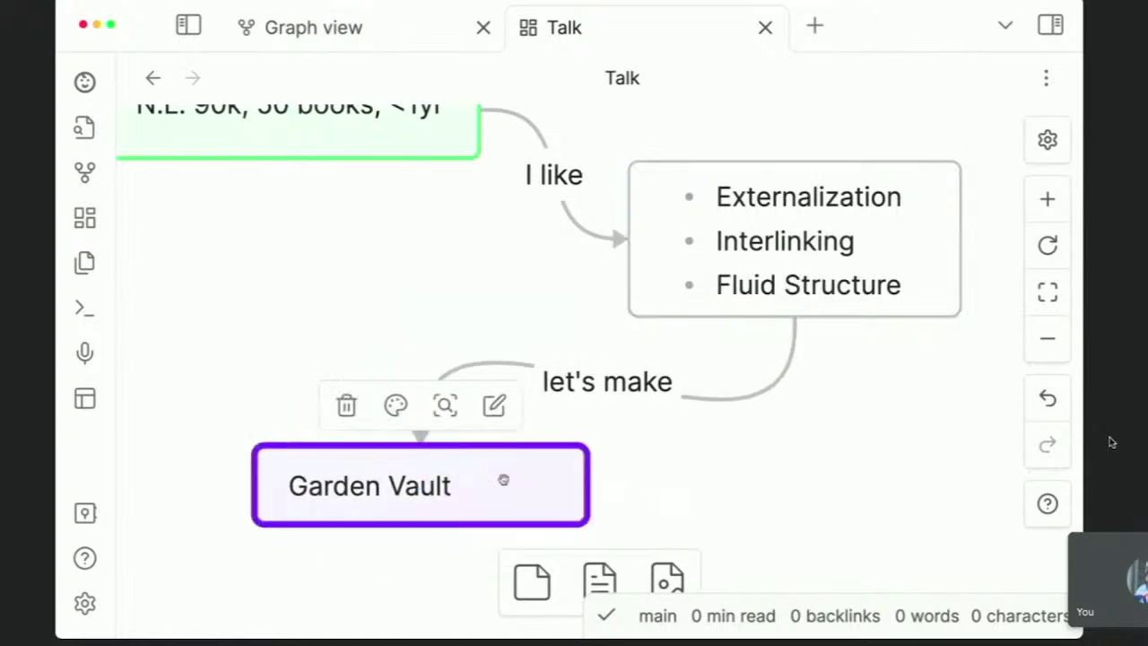
{"action": "left_click", "coordinate": [498, 489]}
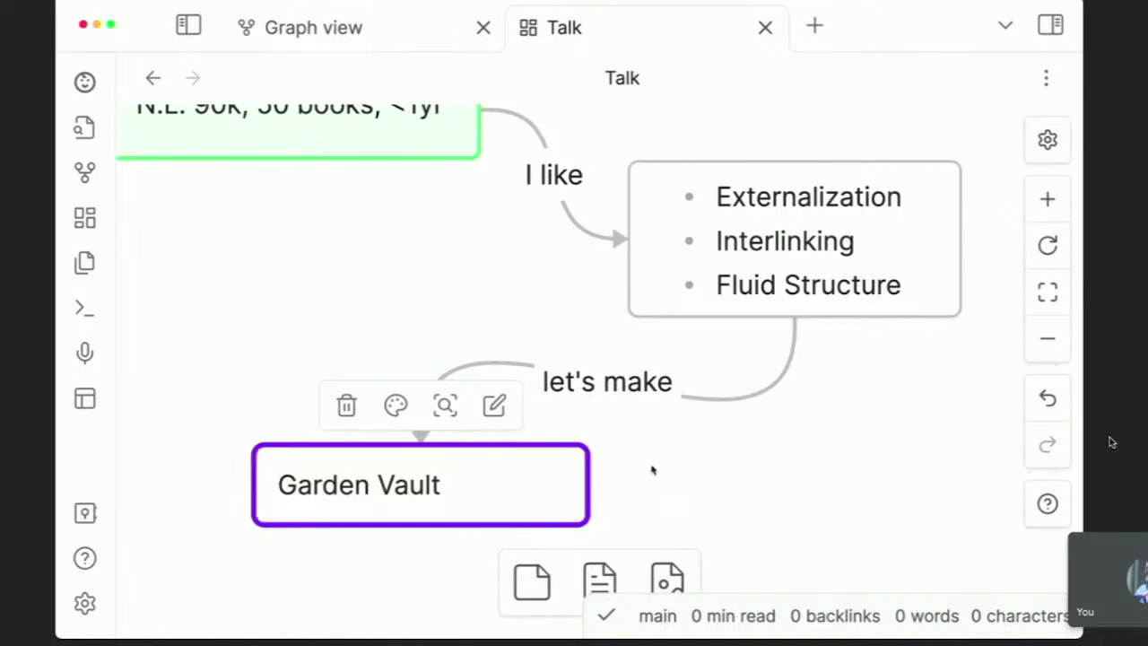
Move the The Garden Vault Story card up and to the right, color it yellow, and deselect it
{"action": "key", "text": "super+minus"}
{"action": "key", "text": "super+minus"}
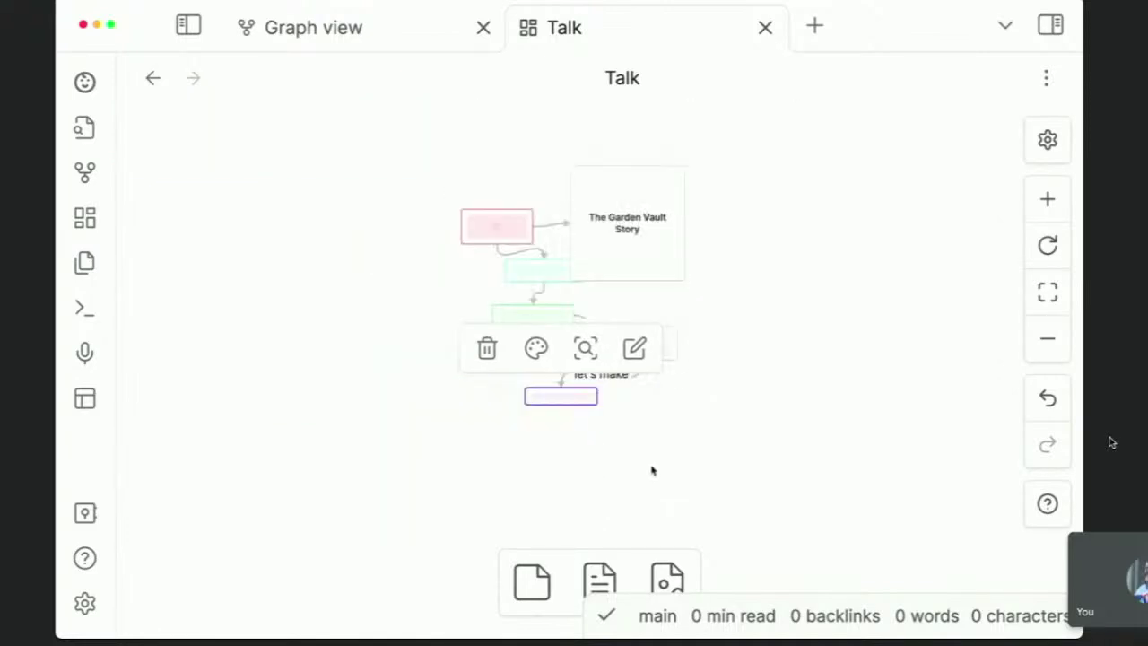
{"action": "left_click_drag", "start_coordinate": [611, 209], "coordinate": [681, 181]}
{"action": "left_click", "coordinate": [651, 145]}
{"action": "left_click", "coordinate": [656, 207]}
{"action": "left_click", "coordinate": [819, 352]}
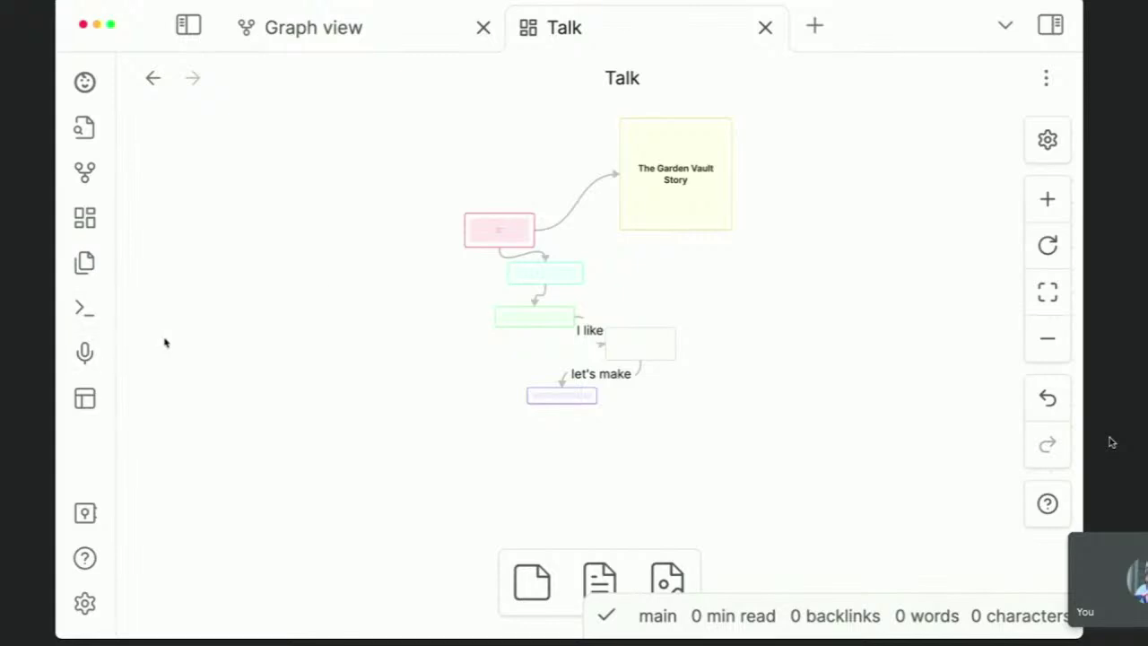
Reveal the Talk canvas file in Finder, open it in a text editor, and examine its nodes and edges
{"action": "key", "text": "super+p"}
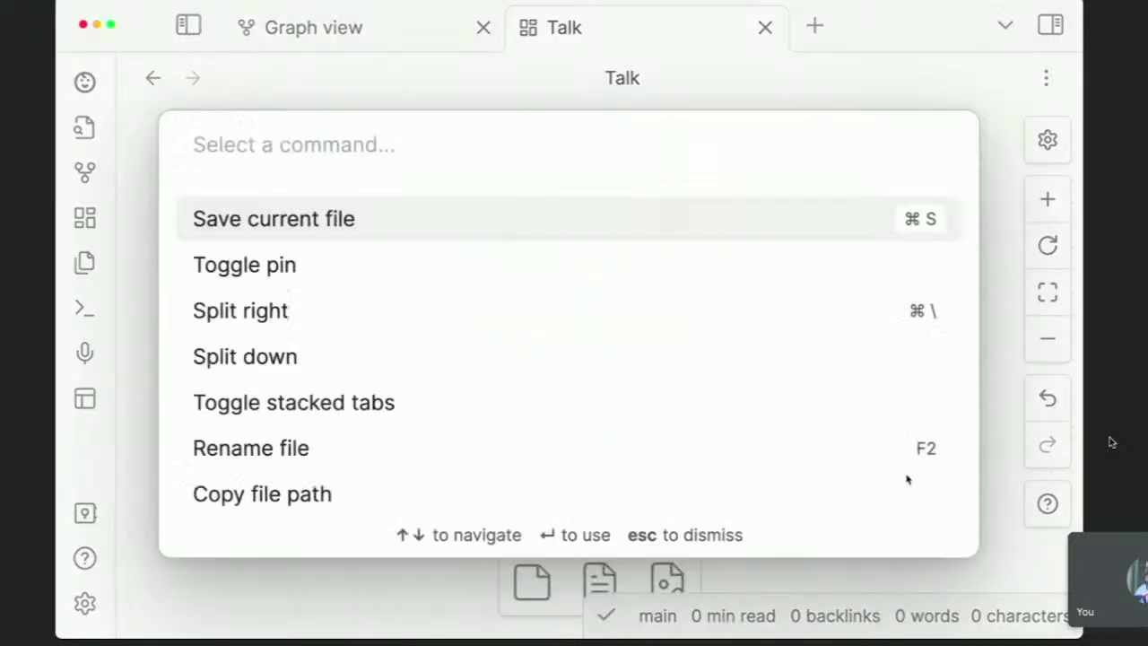
{"action": "type", "text": "finde"}
{"action": "key", "text": "Return"}
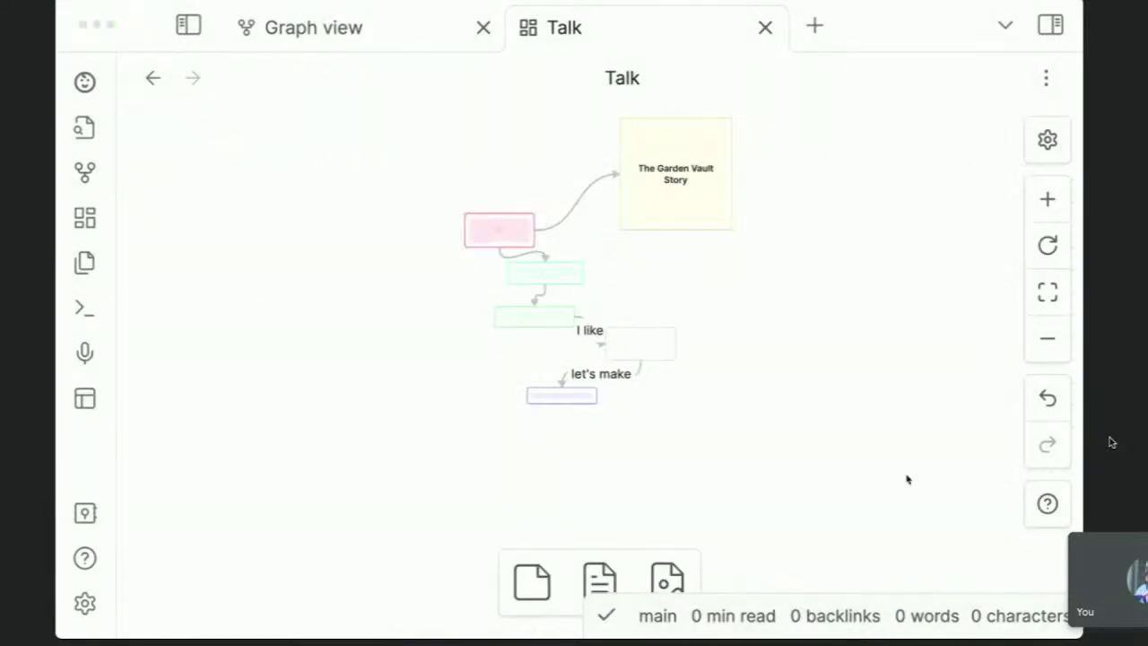
{"action": "right_click", "coordinate": [760, 350]}
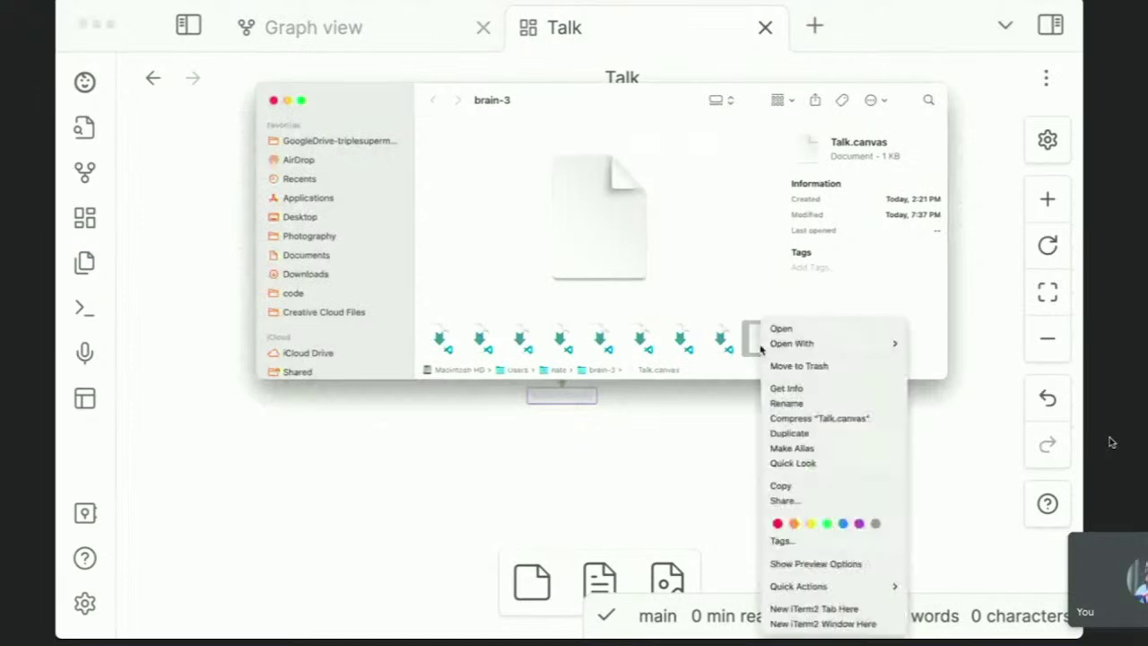
{"action": "mouse_move", "coordinate": [888, 343]}
{"action": "left_click", "coordinate": [951, 344]}
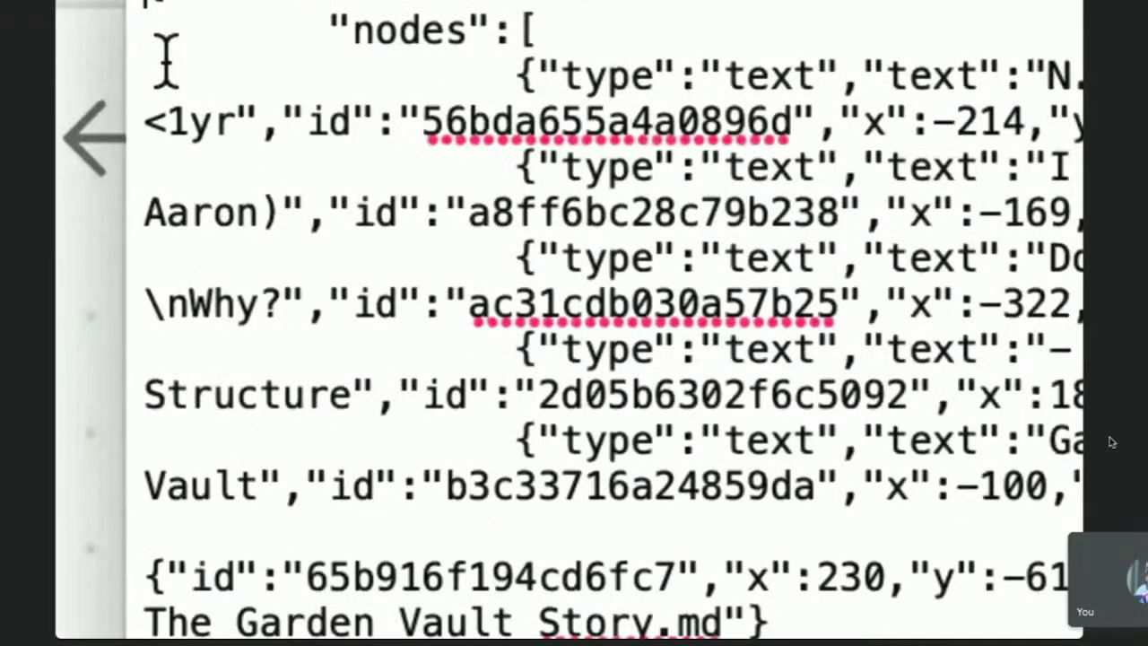
{"action": "scroll", "coordinate": [627, 256], "scroll_direction": "down", "scroll_amount": 5}
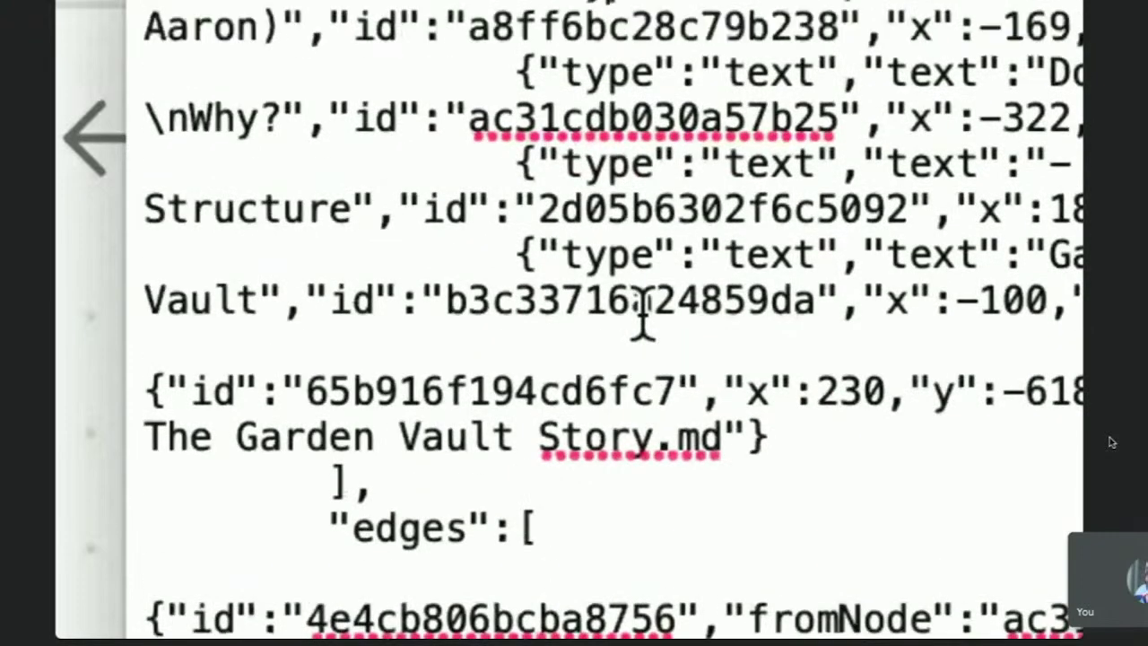
{"action": "scroll", "coordinate": [578, 332], "scroll_direction": "down", "scroll_amount": 10}
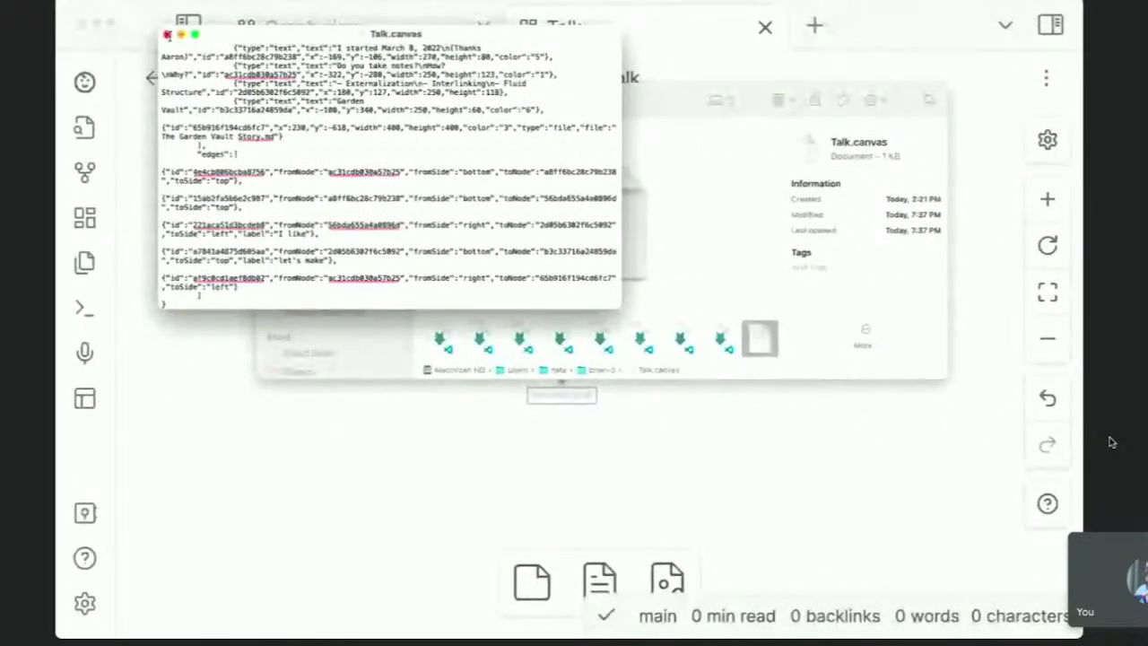
Close the Talk.canvas text file and Finder window, and switch to the Garden vault
{"action": "left_click", "coordinate": [170, 37]}
{"action": "left_click", "coordinate": [210, 277]}
{"action": "left_click", "coordinate": [730, 203]}
{"action": "left_click", "coordinate": [799, 220]}
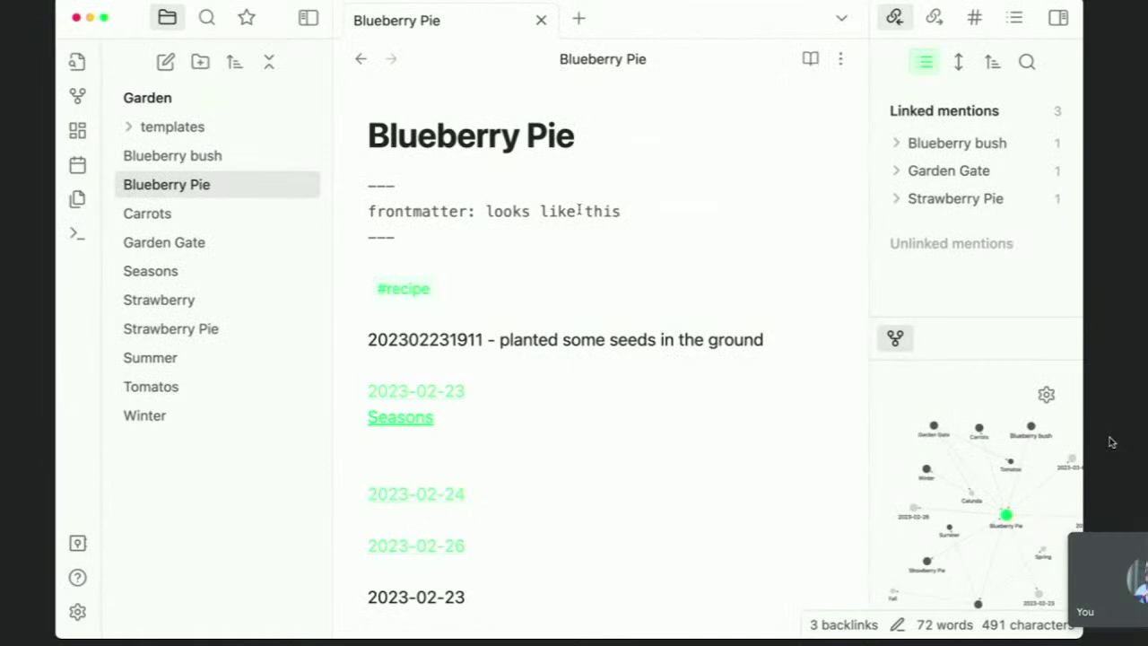
{"action": "key", "text": "super+o"}
{"action": "type", "text": "ca"}
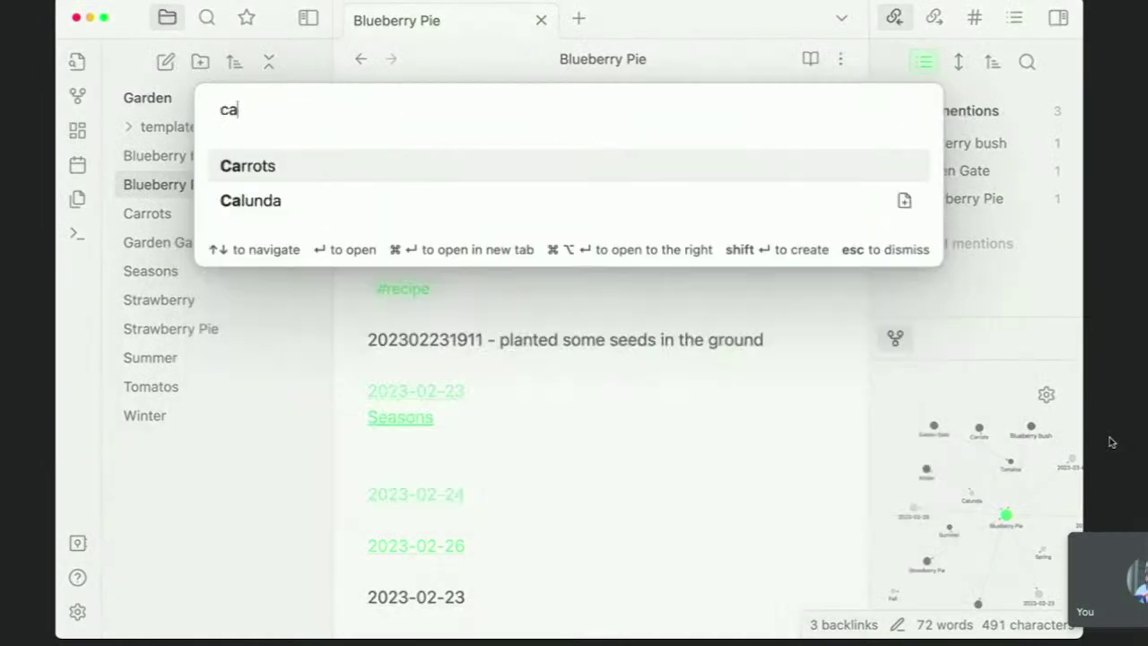
{"action": "type", "text": "l"}
{"action": "key", "text": "Escape"}
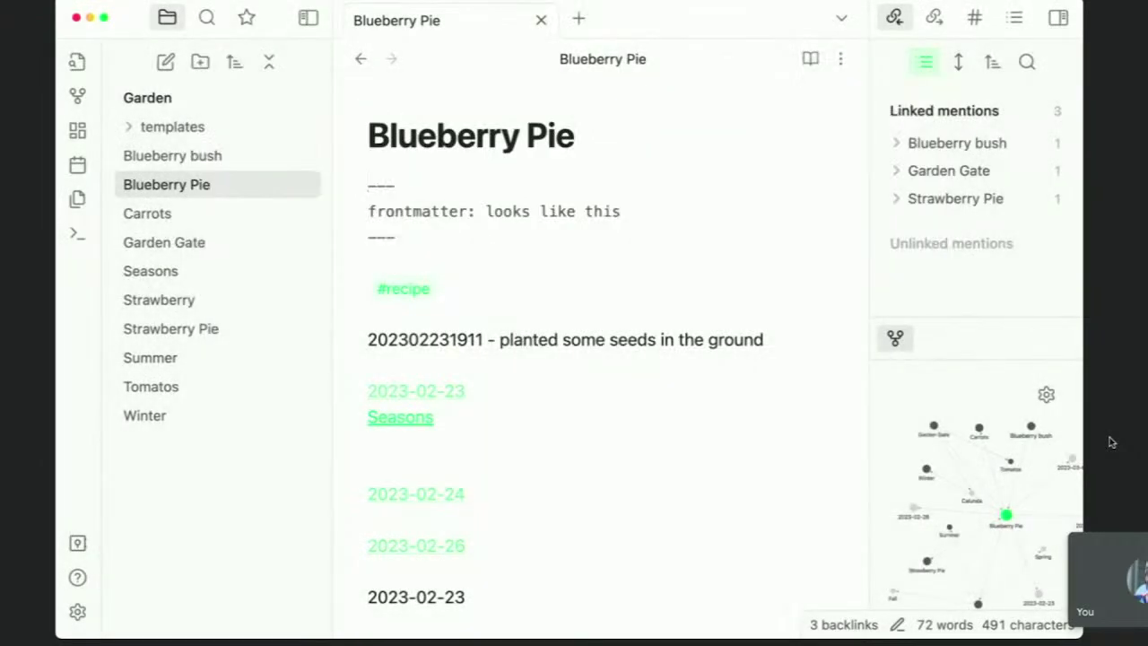
Create a new canvas named Bob and add a card reading "thing 1" to it
{"action": "key", "text": "super+p"}
{"action": "type", "text": "canv"}
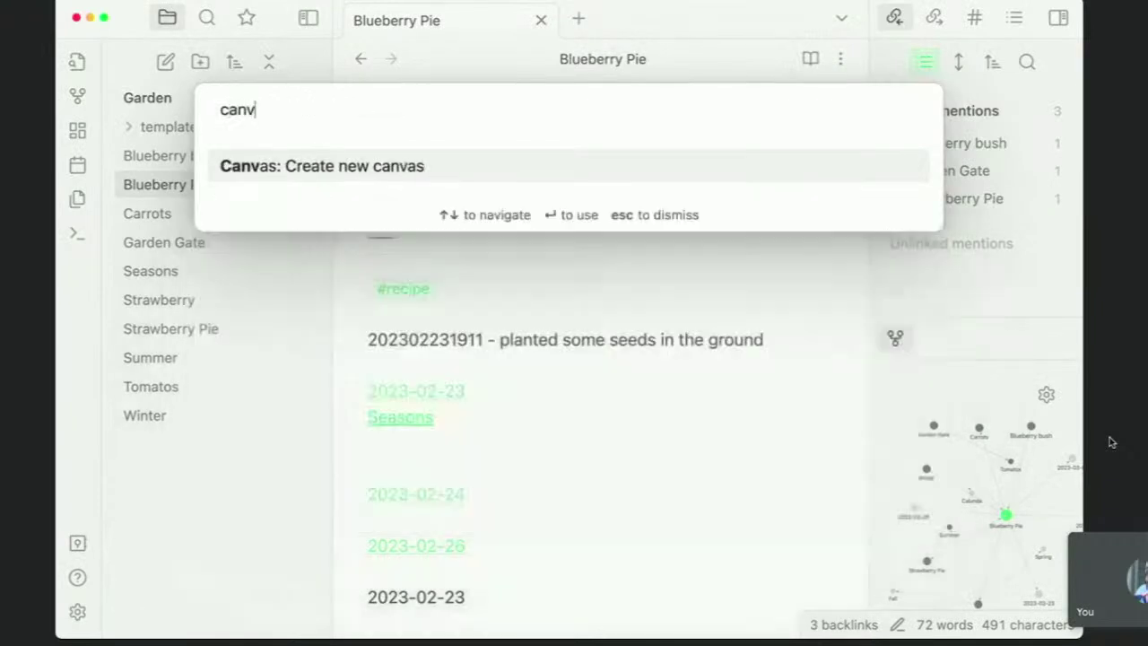
{"action": "key", "text": "Return"}
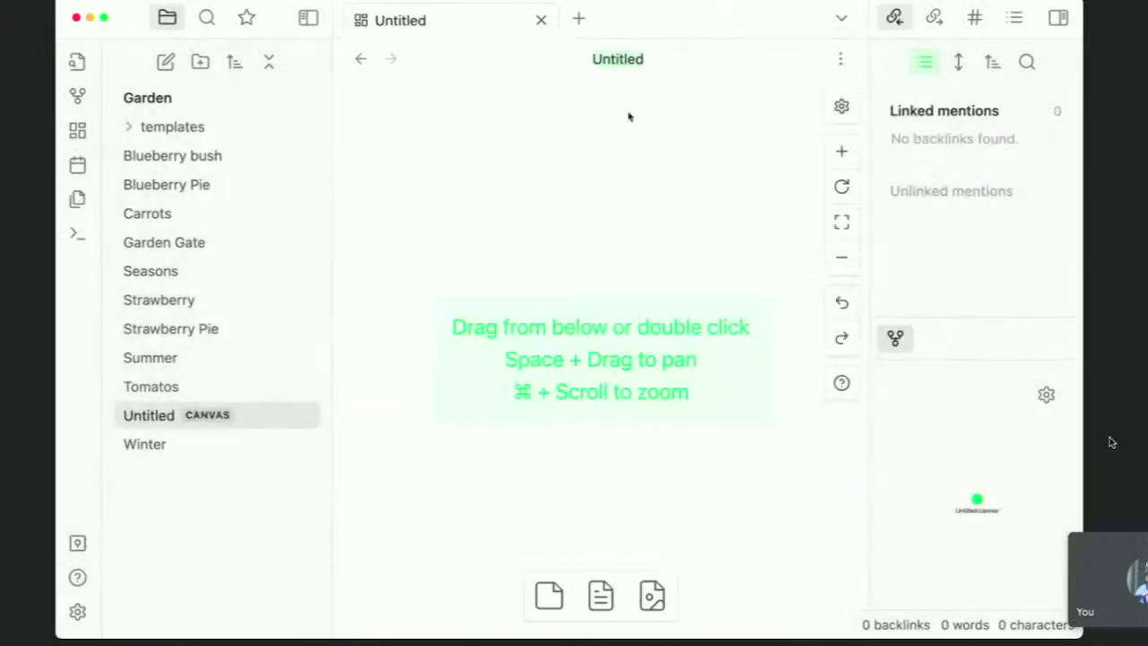
{"action": "type", "text": "Bob"}
{"action": "key", "text": "Return"}
{"action": "left_click_drag", "start_coordinate": [571, 608], "coordinate": [601, 359]}
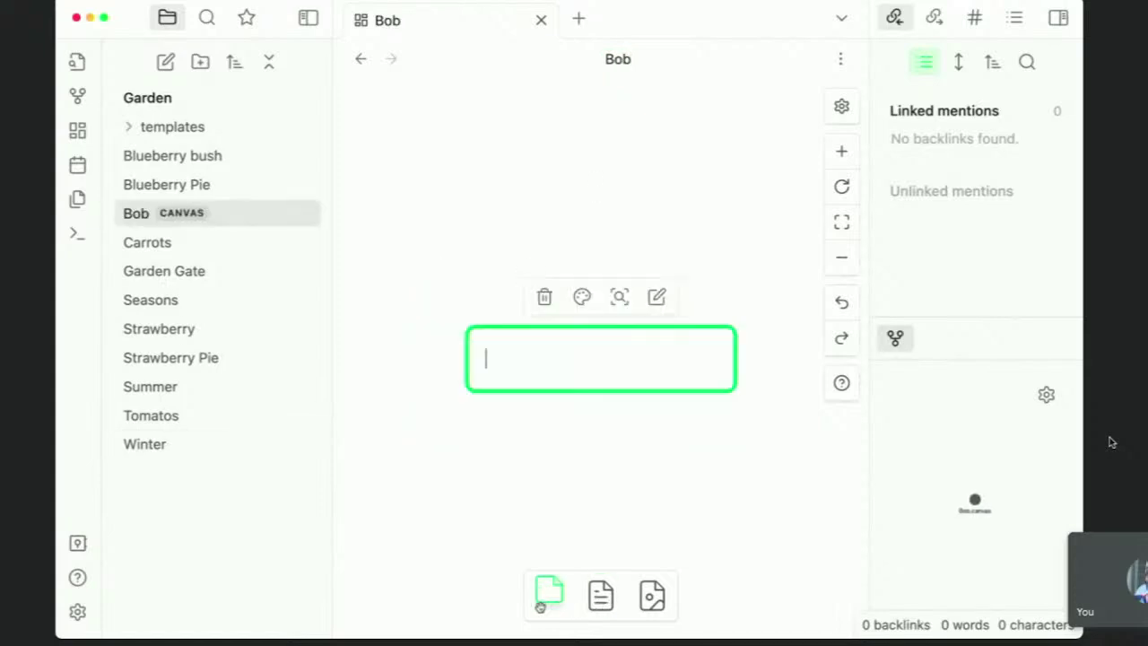
{"action": "type", "text": "thing 1"}
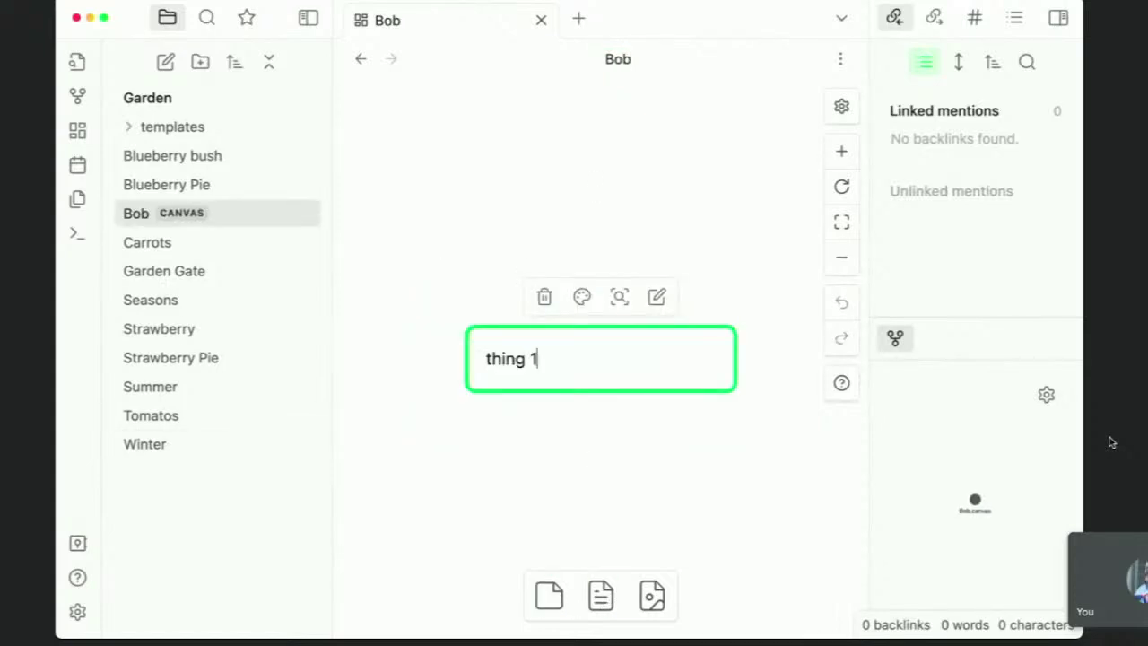
Draw an arrow downward from the "thing 1" card and attach the vault note Seasons
{"action": "left_click", "coordinate": [600, 405]}
{"action": "left_click", "coordinate": [600, 391]}
{"action": "left_click_drag", "start_coordinate": [601, 393], "coordinate": [600, 458]}
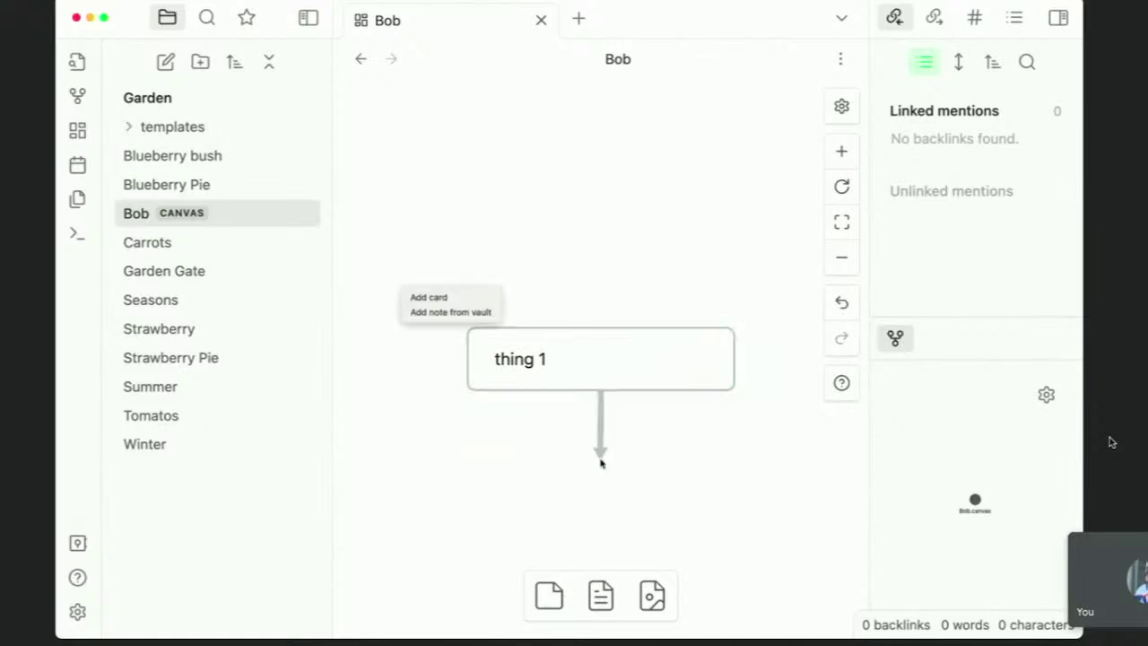
{"action": "left_click", "coordinate": [443, 312]}
{"action": "left_click", "coordinate": [340, 260]}
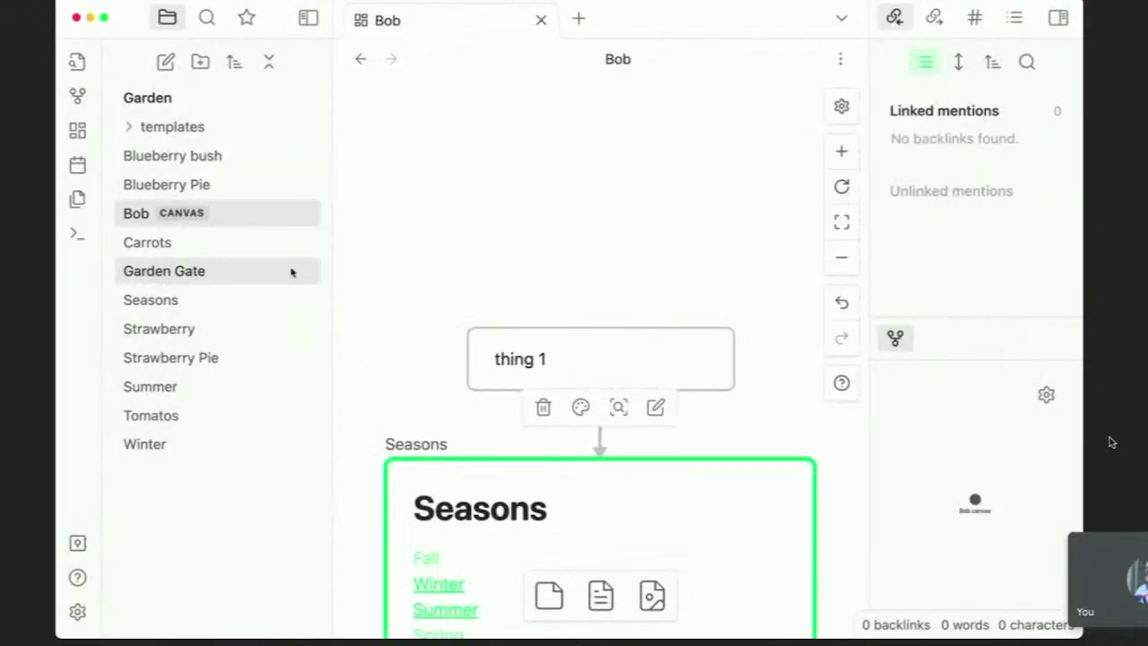
Filter the vault's graph view by "season" and open the Seasons note from the graph
{"action": "key", "text": "super+g"}
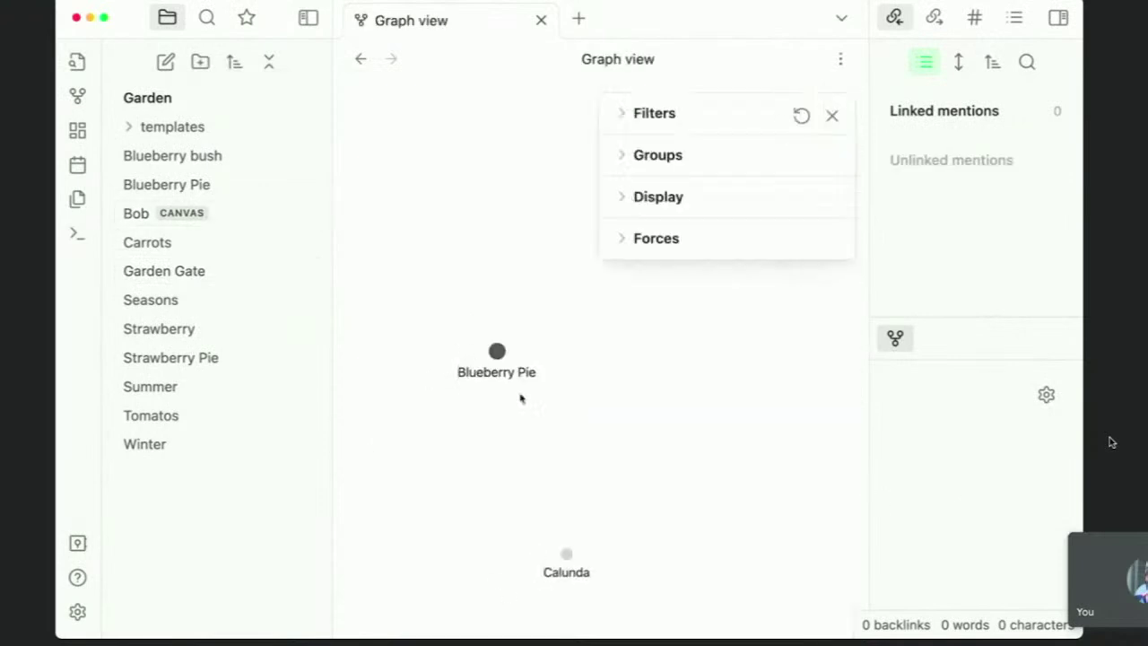
{"action": "left_click_drag", "start_coordinate": [659, 324], "coordinate": [475, 326]}
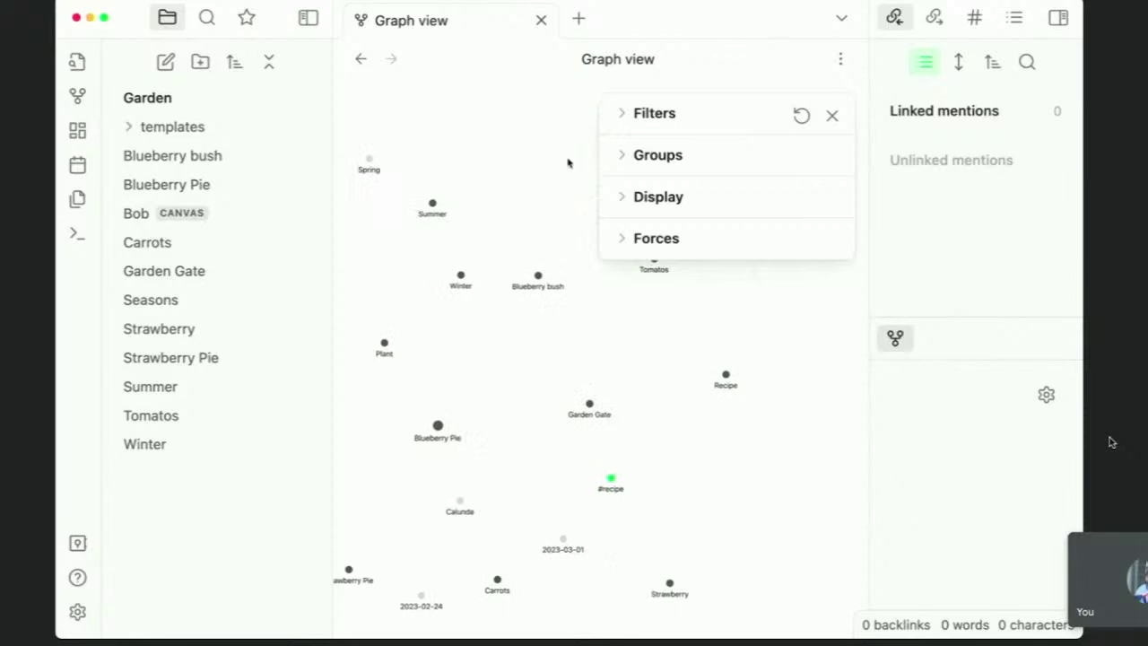
{"action": "left_click", "coordinate": [654, 113]}
{"action": "type", "text": "season"}
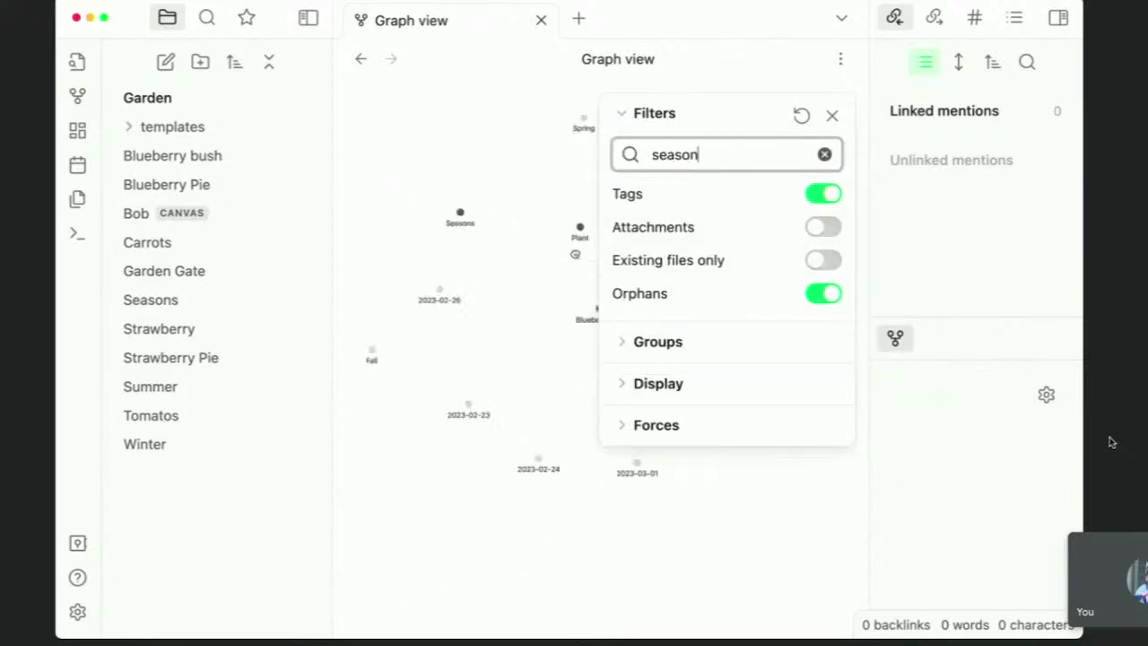
{"action": "left_click", "coordinate": [454, 209]}
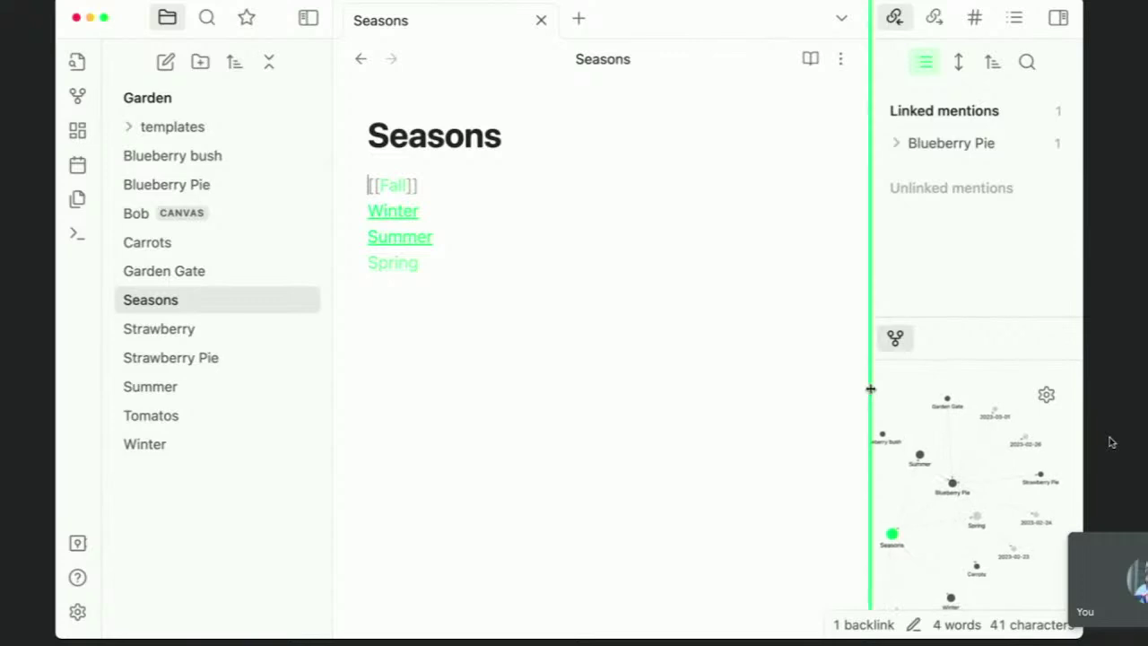
Widen the local graph area and add a link to Bob.canvas below Spring in the Seasons note, separated by a blank line
{"action": "left_click_drag", "start_coordinate": [869, 390], "coordinate": [683, 409]}
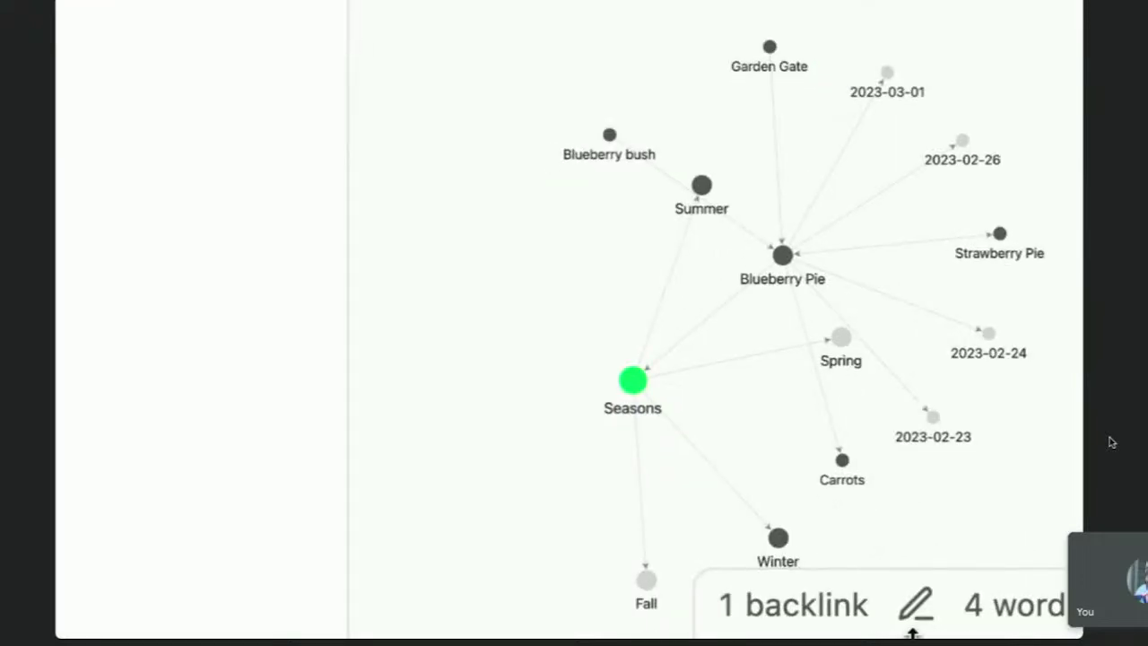
{"action": "left_click", "coordinate": [588, 456]}
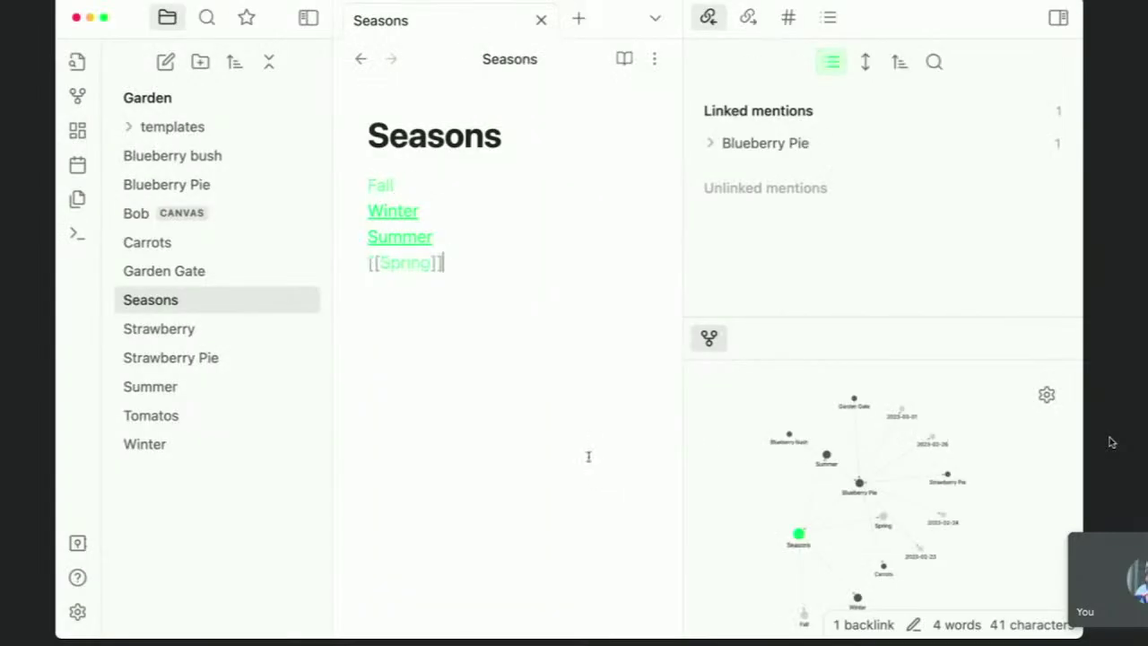
{"action": "key", "text": "Return"}
{"action": "type", "text": "[[Bob."}
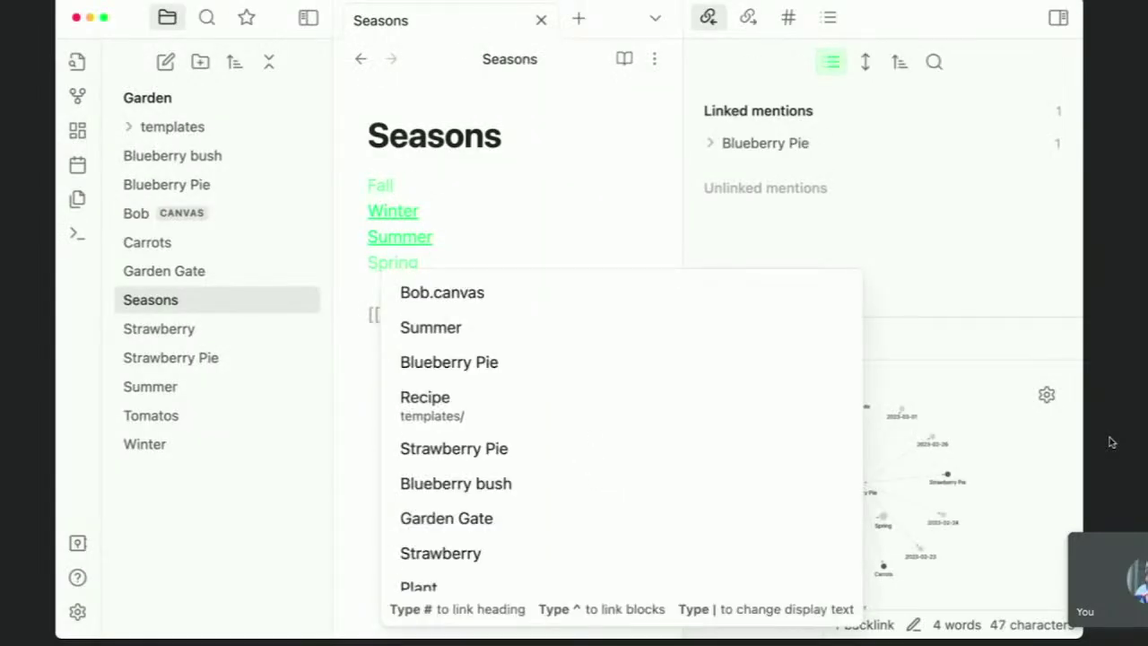
{"action": "type", "text": "canvas"}
{"action": "key", "text": "Return"}
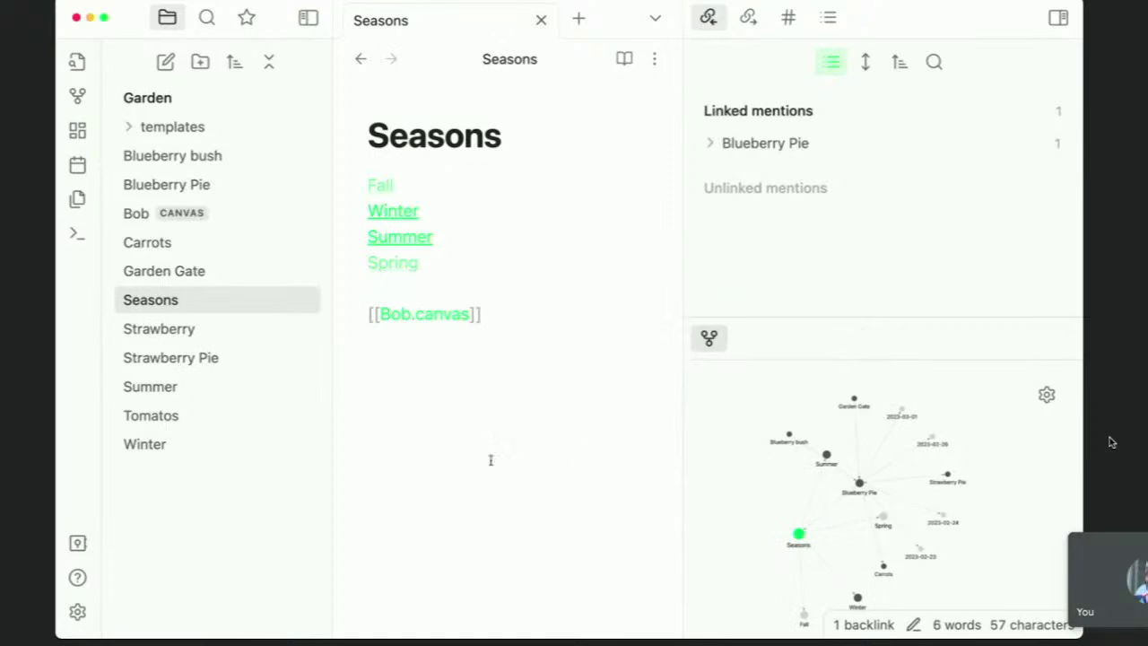
{"action": "key", "text": "Return"}
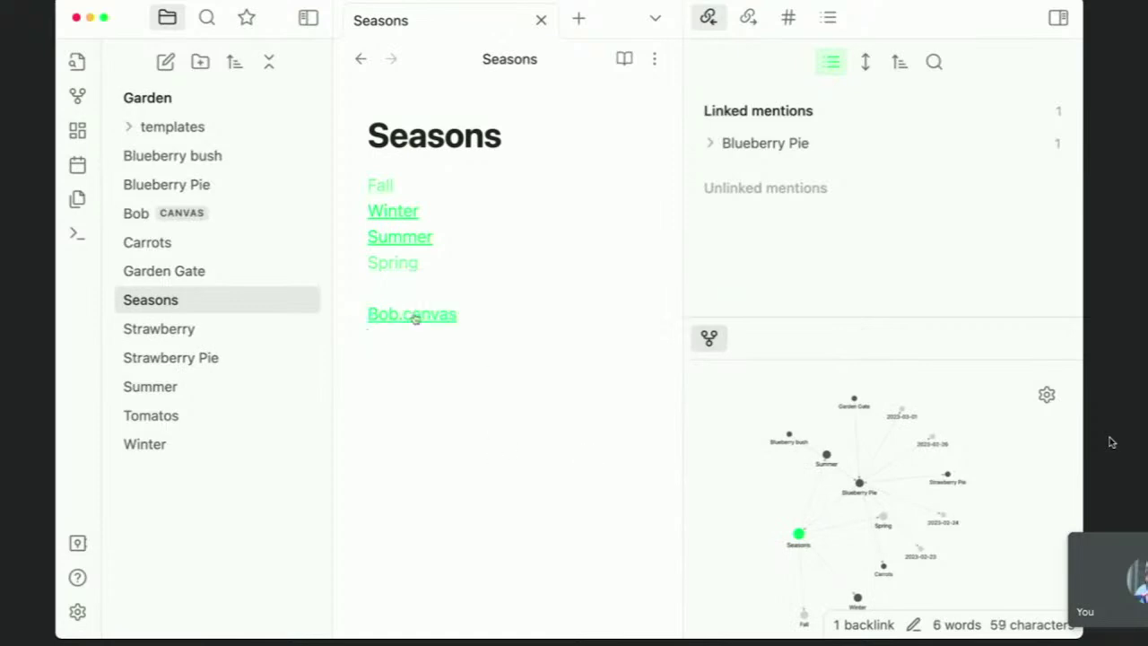
Follow the Bob.canvas link, move the "thing 1" card up and to the left, and color it yellow
{"action": "left_click", "coordinate": [414, 318]}
{"action": "left_click", "coordinate": [482, 176]}
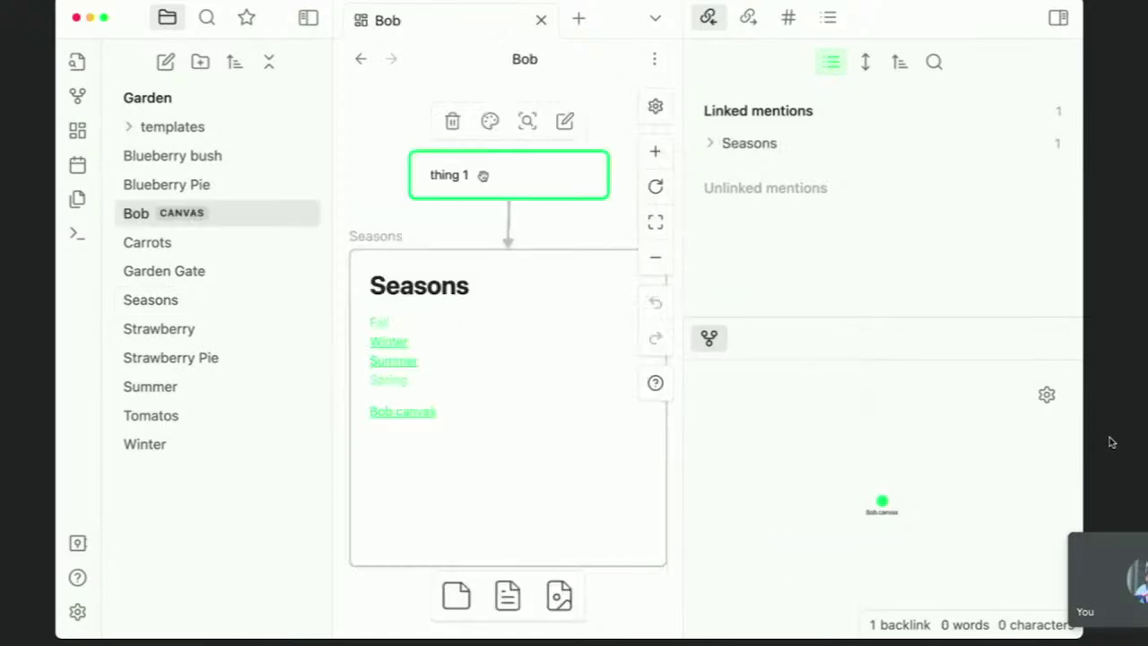
{"action": "left_click_drag", "start_coordinate": [483, 176], "coordinate": [491, 155]}
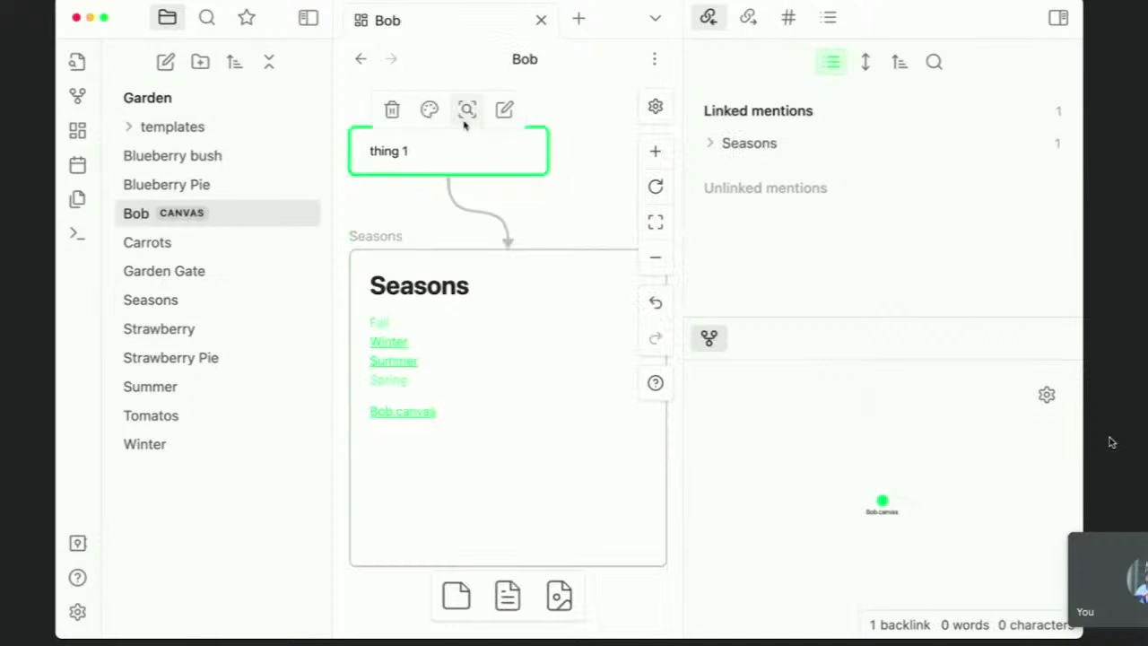
{"action": "left_click", "coordinate": [430, 110]}
{"action": "left_click", "coordinate": [432, 157]}
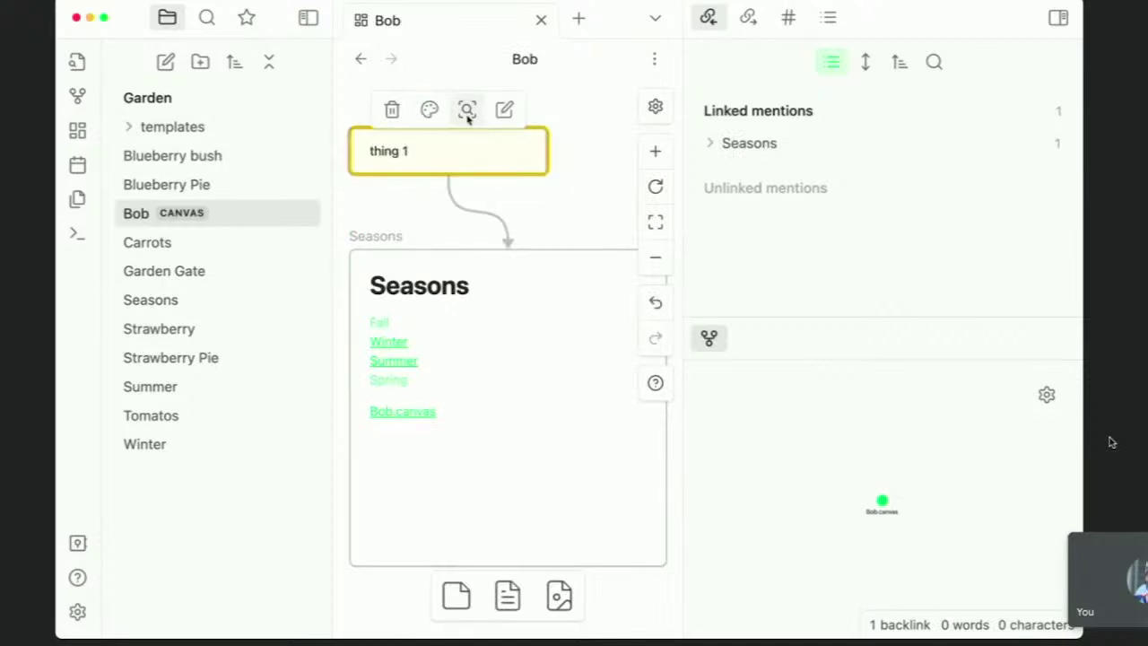
Zoom to the selected "thing 1" card and reopen the Bob canvas to view it whole
{"action": "left_click", "coordinate": [467, 109]}
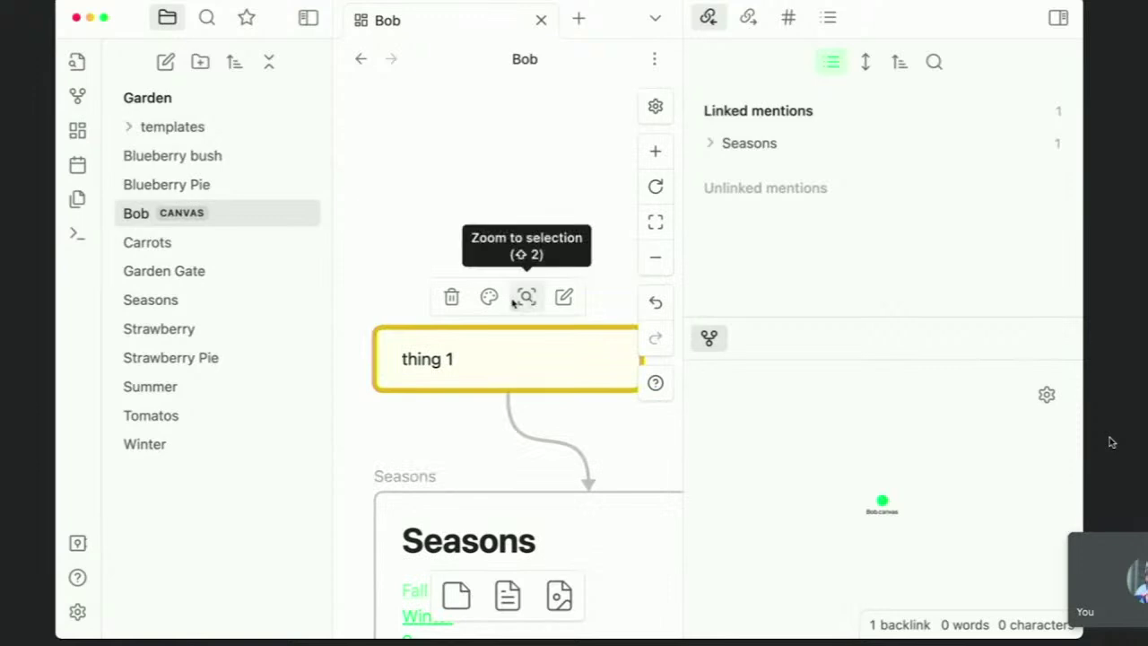
{"action": "left_click", "coordinate": [162, 244]}
{"action": "left_click", "coordinate": [136, 214]}
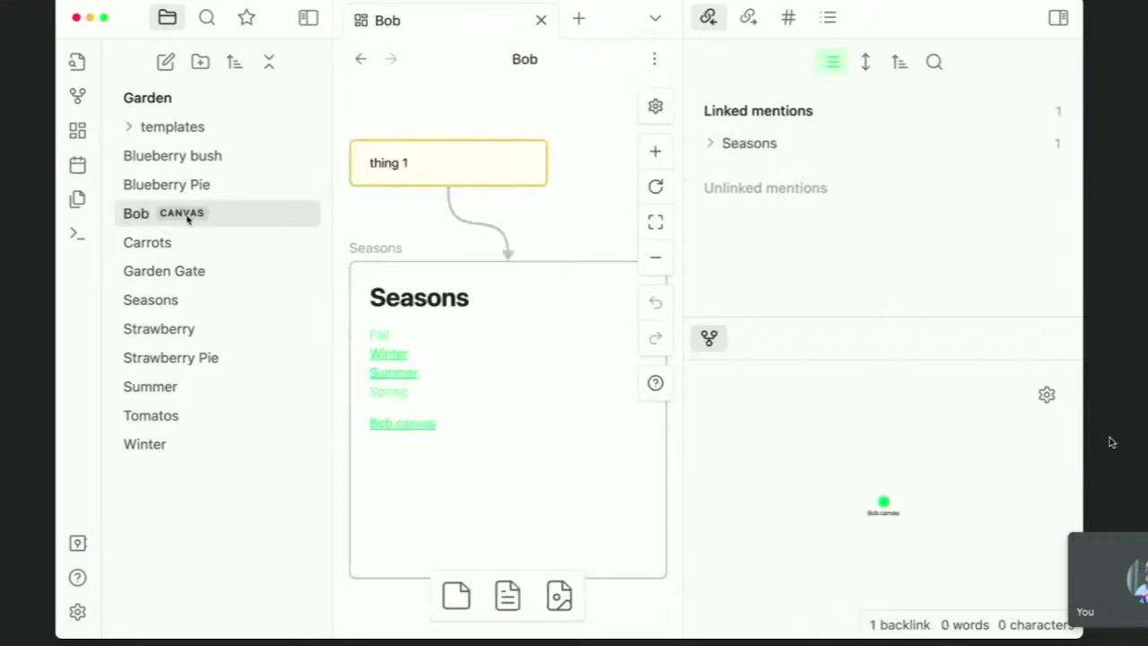